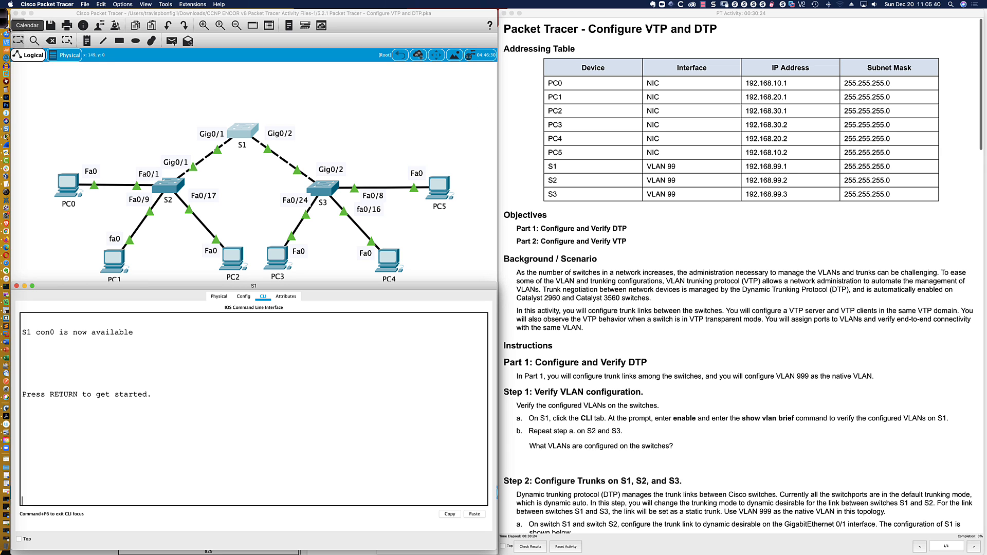
With the annotation pen, sketch two boxes labelled 1 and 2 joined by a line over S1's console
click(10, 48)
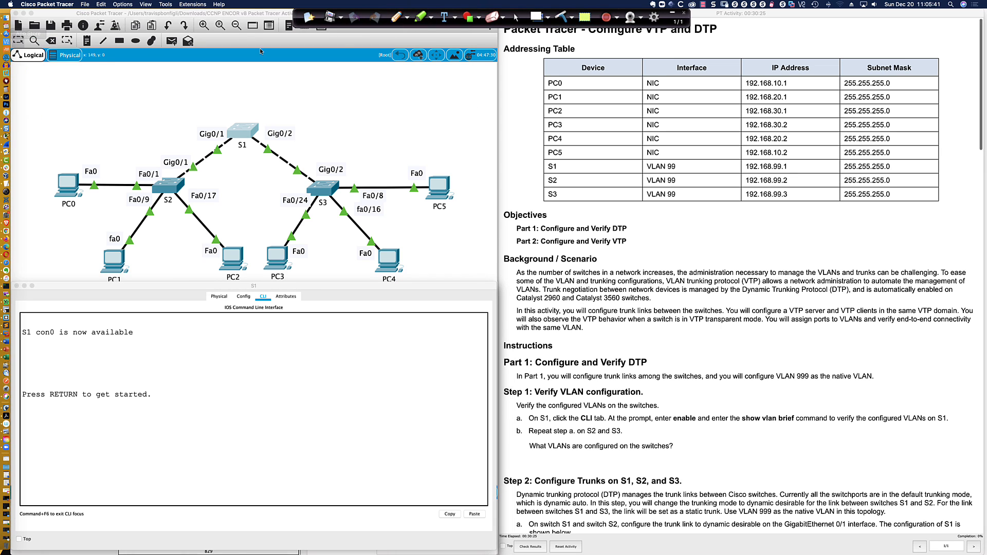
click(396, 17)
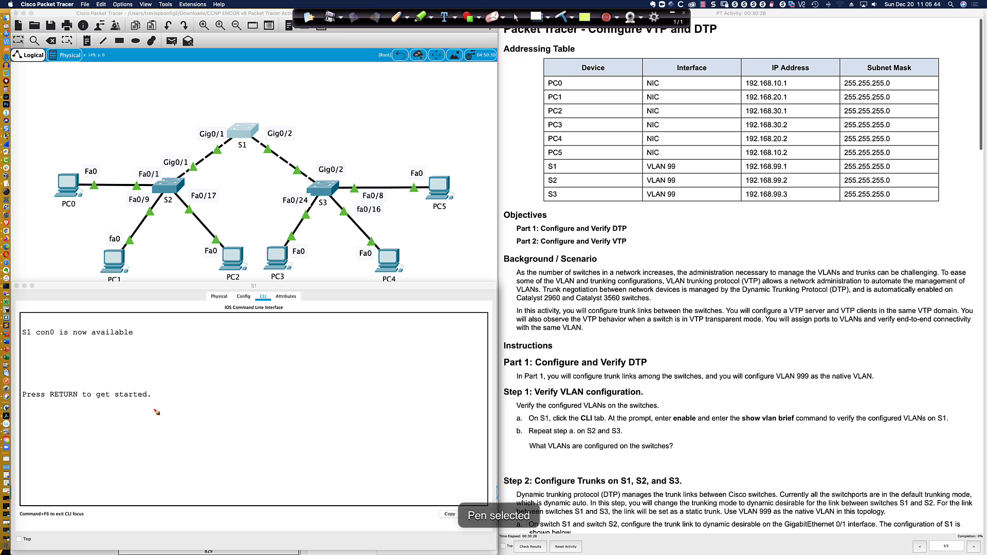
mouse_move(148, 407)
mouse_down()
mouse_move(181, 435)
mouse_move(165, 406)
mouse_move(148, 407)
mouse_move(161, 432)
mouse_move(292, 417)
mouse_move(293, 409)
mouse_move(294, 435)
mouse_move(363, 434)
mouse_move(343, 401)
mouse_move(293, 404)
mouse_up()
mouse_move(320, 415)
mouse_down()
mouse_move(323, 428)
mouse_move(338, 425)
mouse_up()
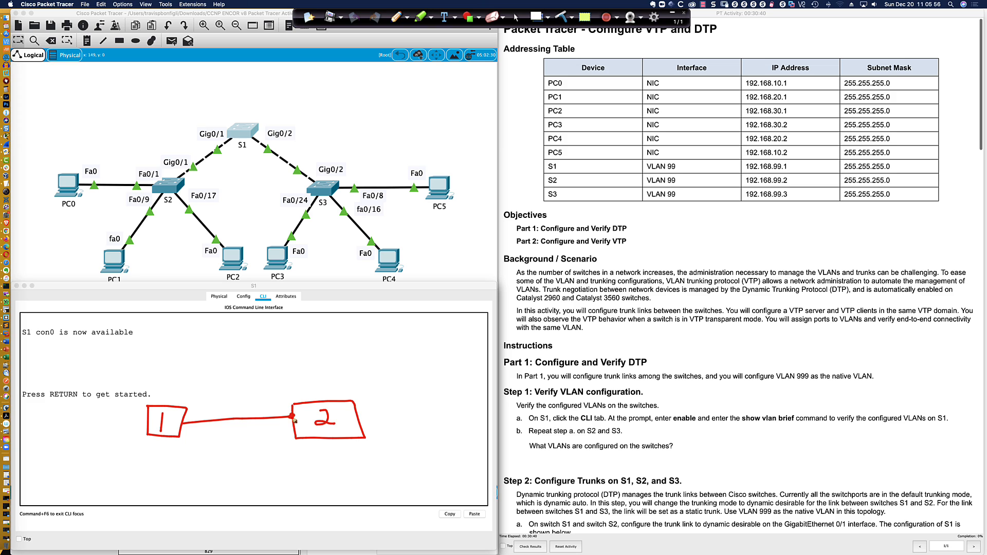
click(182, 423)
Write T above and A below the sketched link, Auto at each end, and circle DTP
drag(224, 394, 236, 392)
drag(232, 393, 233, 403)
mouse_move(623, 217)
mouse_down()
mouse_move(610, 228)
mouse_move(629, 237)
mouse_move(623, 214)
mouse_up()
drag(229, 443, 237, 441)
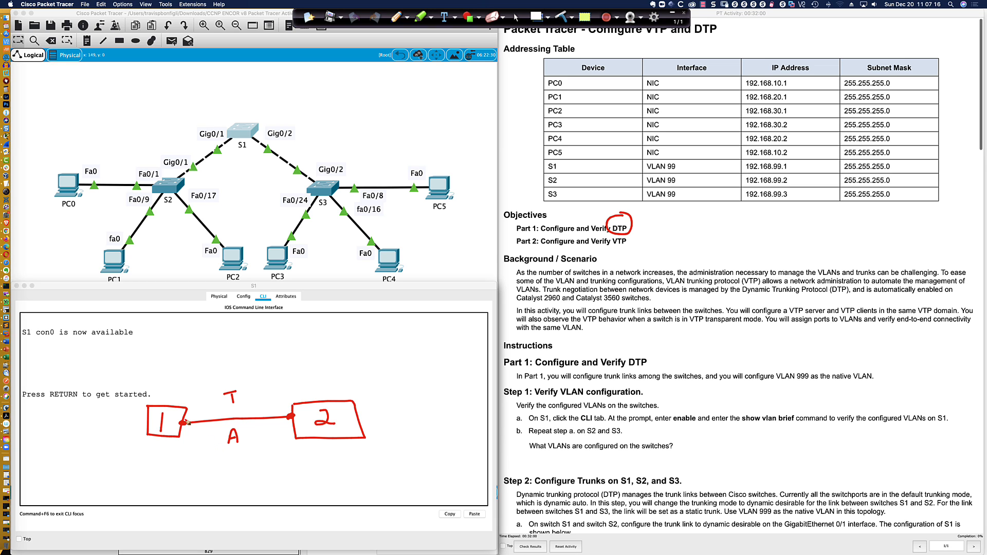
mouse_move(188, 422)
mouse_down()
mouse_move(192, 410)
mouse_move(193, 419)
mouse_move(213, 407)
mouse_up()
mouse_move(277, 414)
mouse_down()
mouse_move(280, 396)
mouse_move(285, 411)
mouse_move(294, 392)
mouse_up()
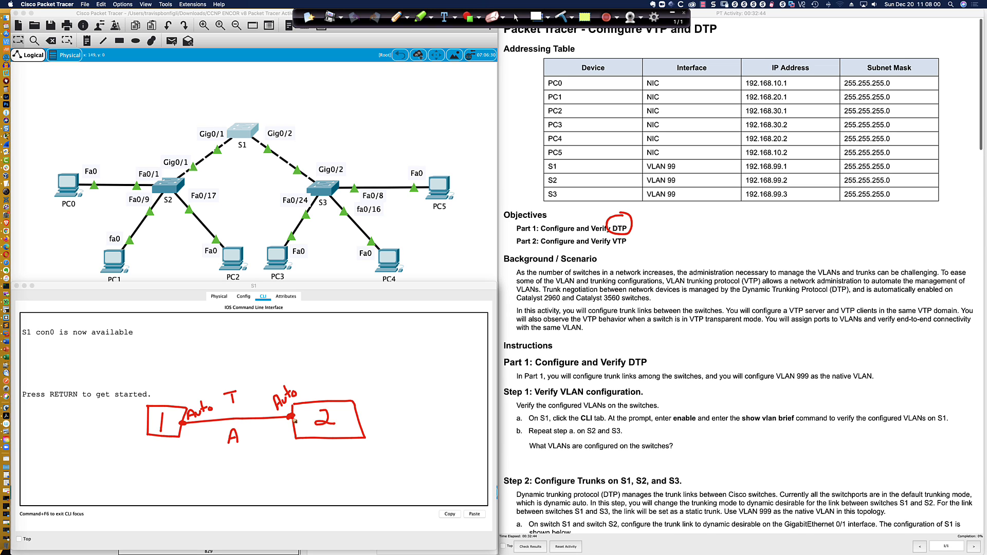
Underline VTP in Part 2, circle the A under the link, and box the sketch
drag(614, 247, 623, 247)
mouse_move(227, 424)
mouse_down()
mouse_move(245, 461)
mouse_move(250, 427)
mouse_move(230, 423)
mouse_move(241, 447)
mouse_up()
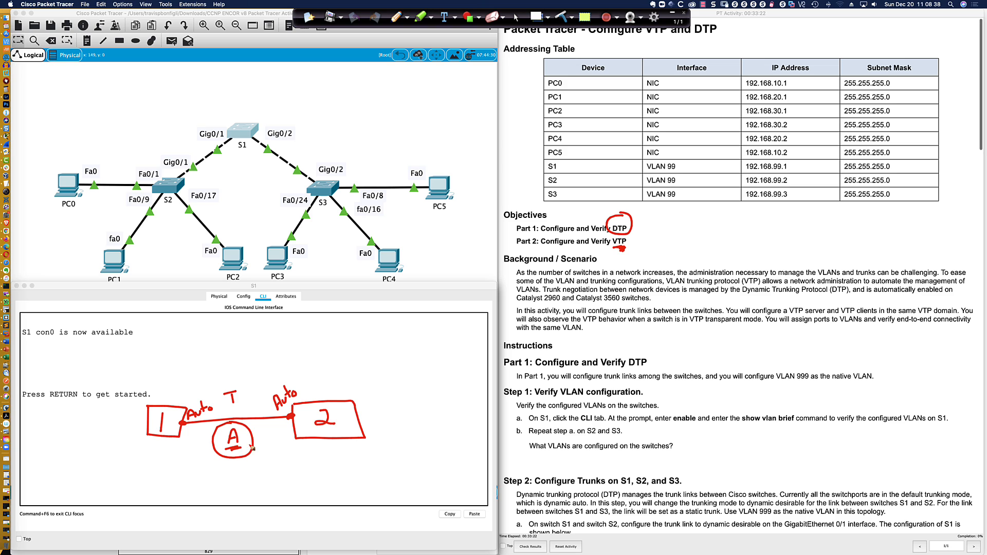
click(253, 380)
mouse_move(252, 381)
mouse_down()
mouse_move(138, 406)
mouse_move(172, 472)
mouse_move(394, 461)
mouse_move(386, 382)
mouse_move(252, 381)
mouse_move(244, 364)
mouse_move(254, 352)
mouse_move(272, 367)
mouse_move(273, 343)
mouse_move(278, 363)
mouse_move(301, 335)
mouse_move(299, 360)
mouse_up()
Label the box and both ports VLAN 1, scribble out the T, then clear all annotations
drag(288, 363, 305, 362)
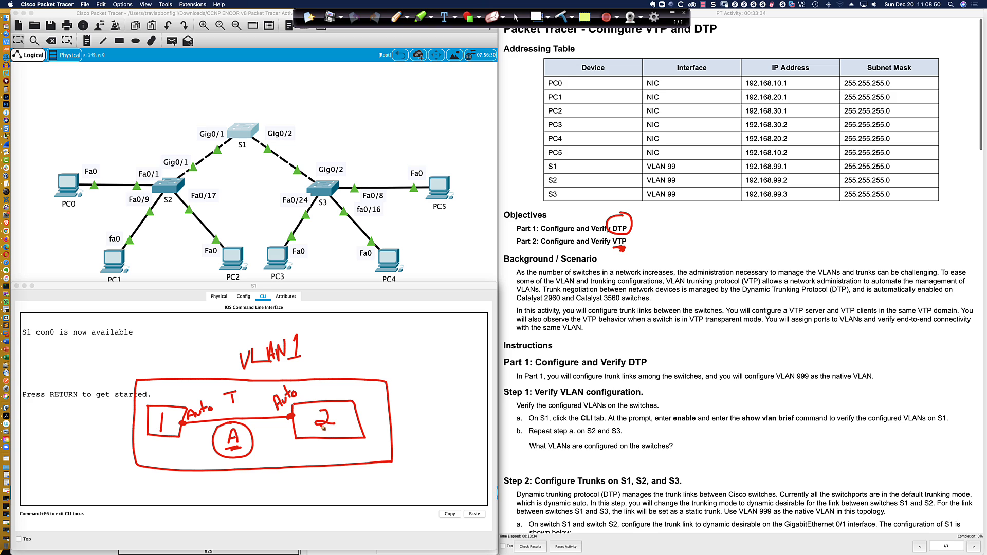
drag(189, 434, 191, 437)
drag(286, 424, 296, 434)
mouse_move(230, 393)
mouse_down()
mouse_move(237, 406)
mouse_move(235, 397)
mouse_up()
click(564, 18)
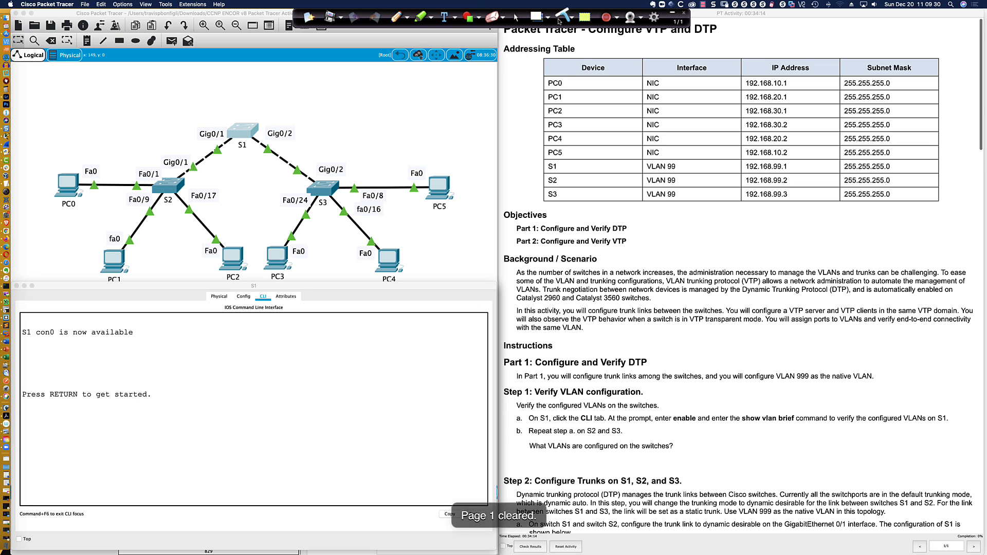
click(516, 17)
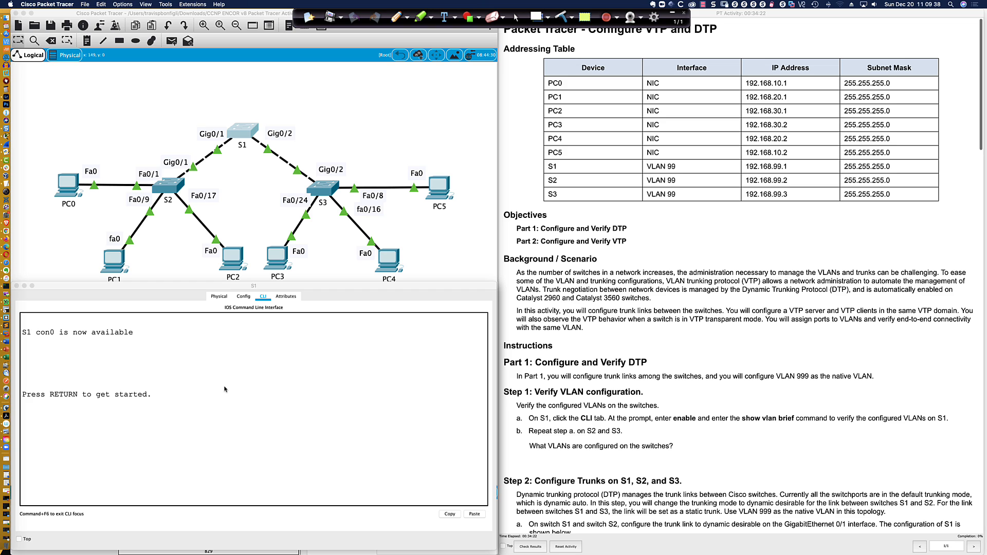
drag(628, 228, 613, 228)
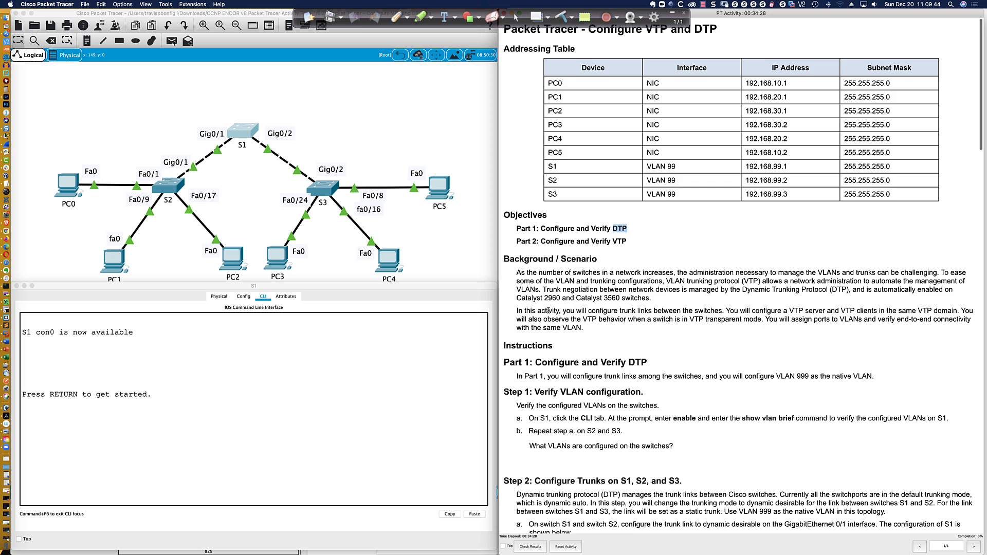
scroll(548, 312, down, 2)
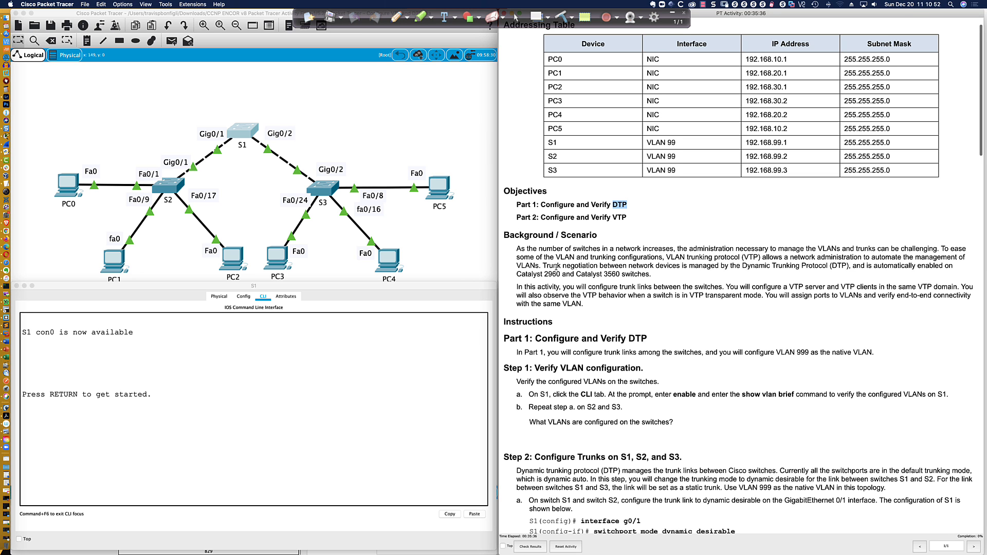
Scroll the instructions down to Step 2: Configure Trunks for S1, S2 and S3
scroll(533, 267, down, 10)
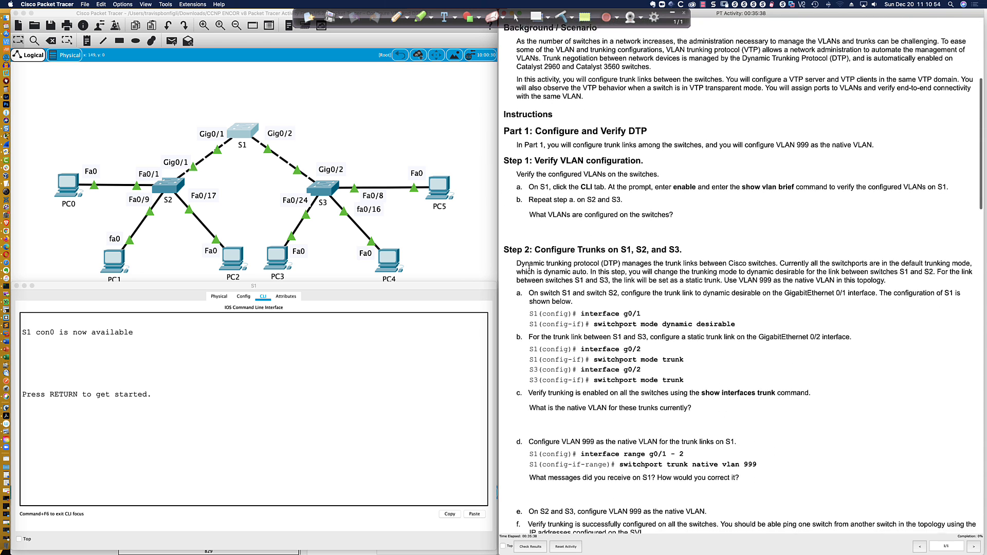
scroll(529, 257, down, 1)
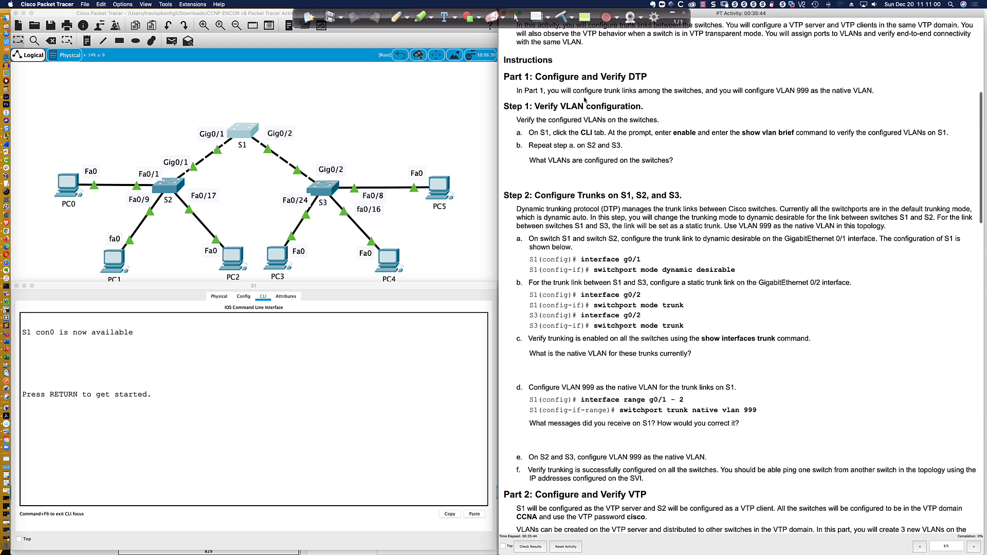
scroll(583, 99, down, 2)
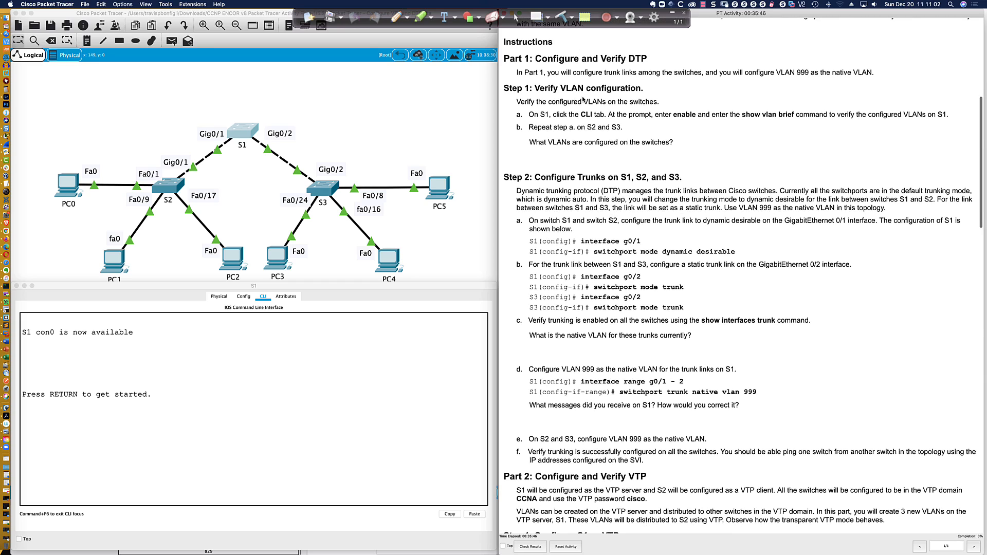
scroll(583, 99, down, 1)
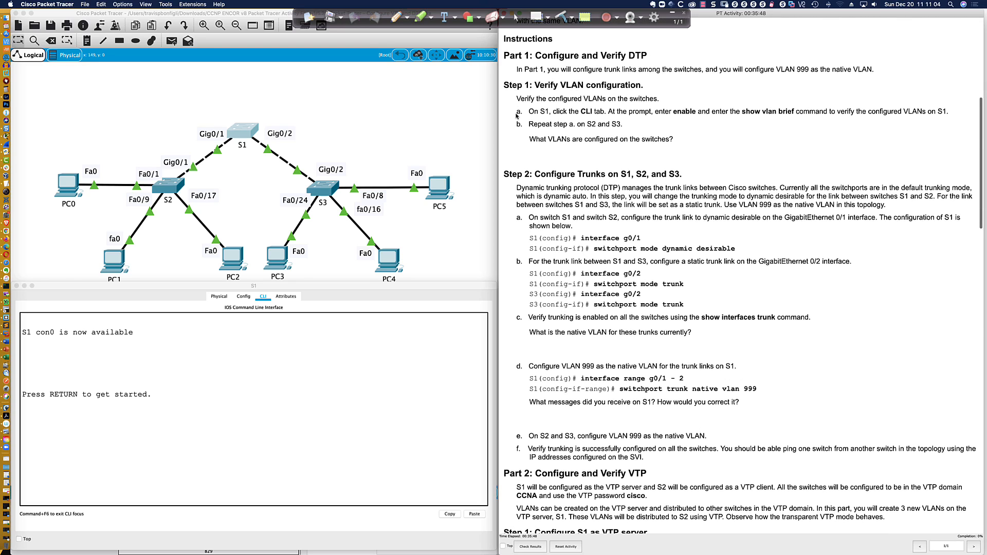
scroll(511, 104, down, 5)
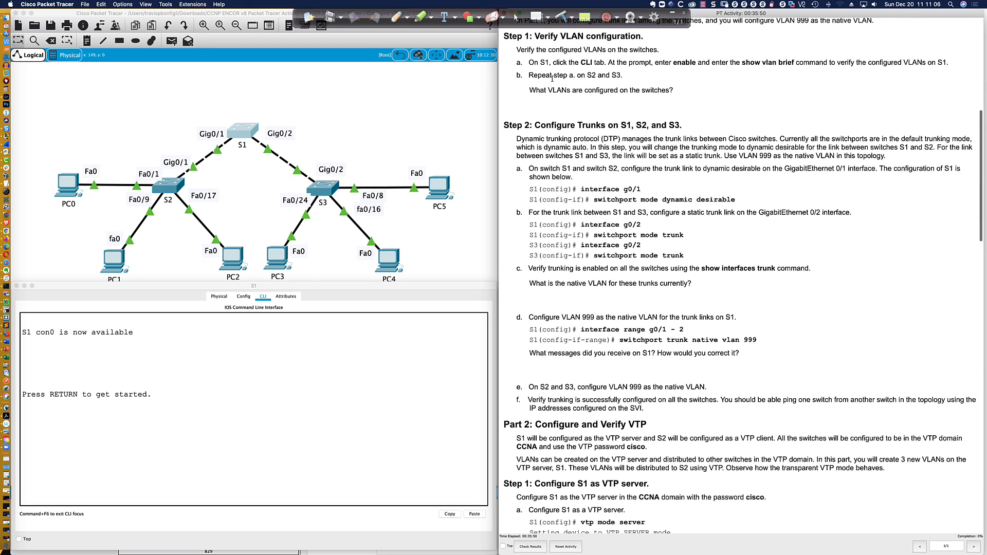
scroll(586, 76, up, 1)
Start S1's console session, switch between privileged and user mode, then exit
click(214, 358)
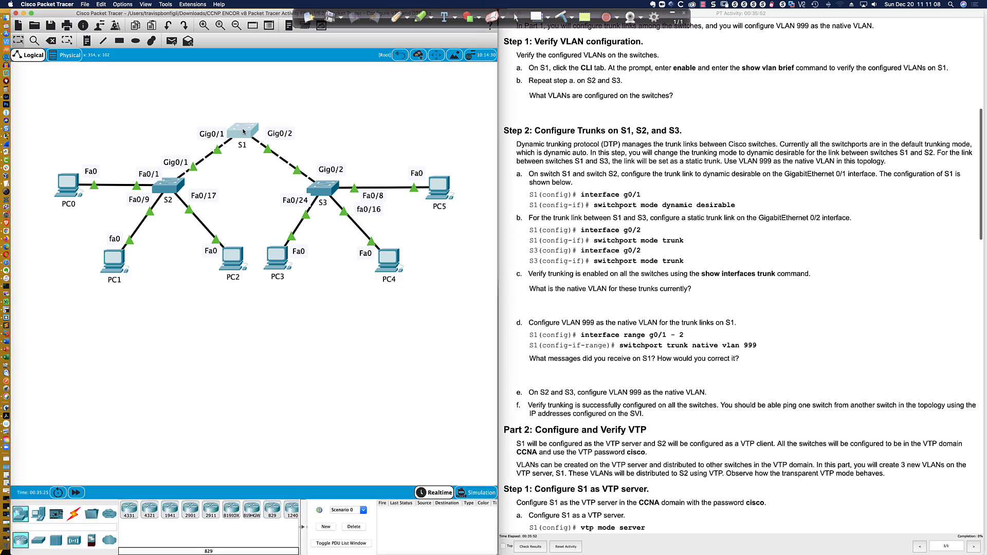
key(Return)
key(Return)
key(Return)
key(Return)
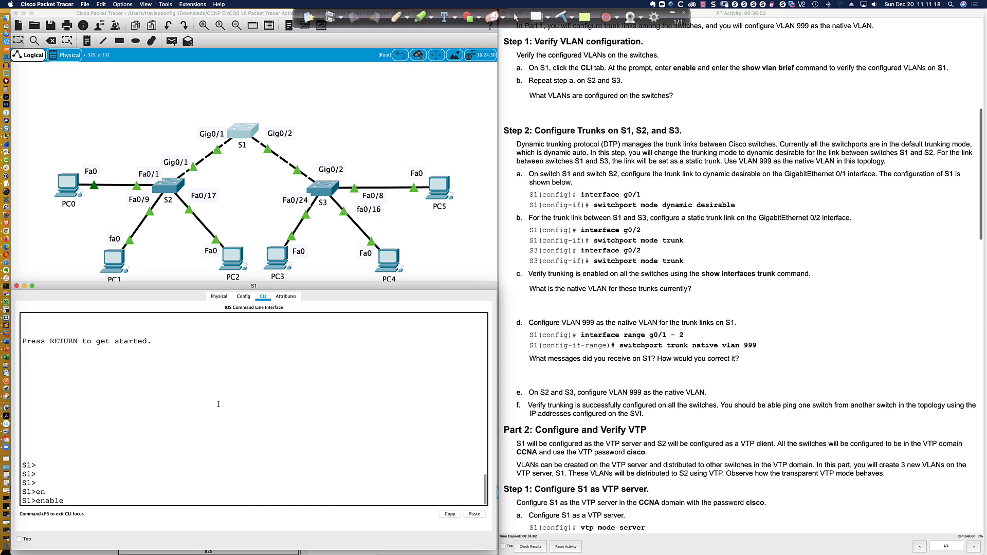
key(Return)
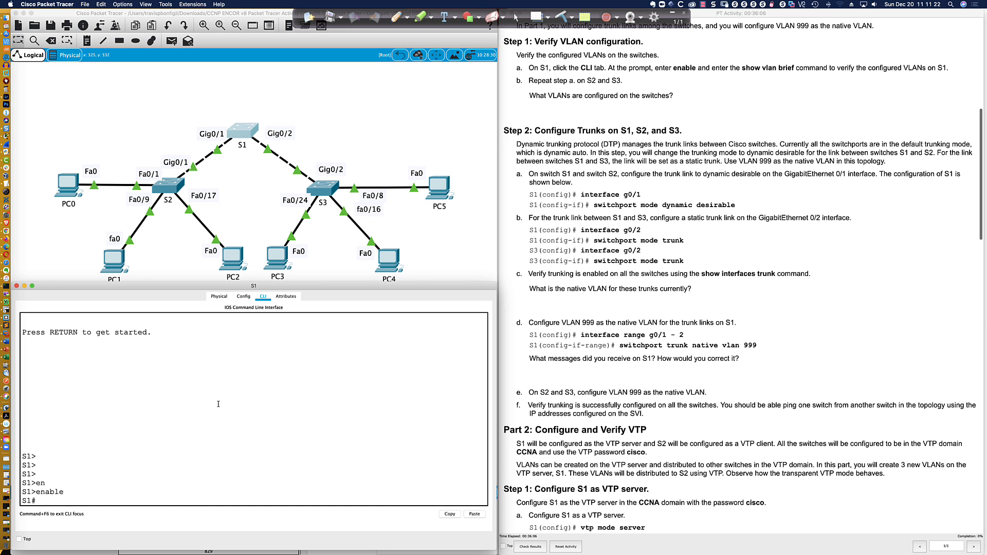
text(edisable)
key(Return)
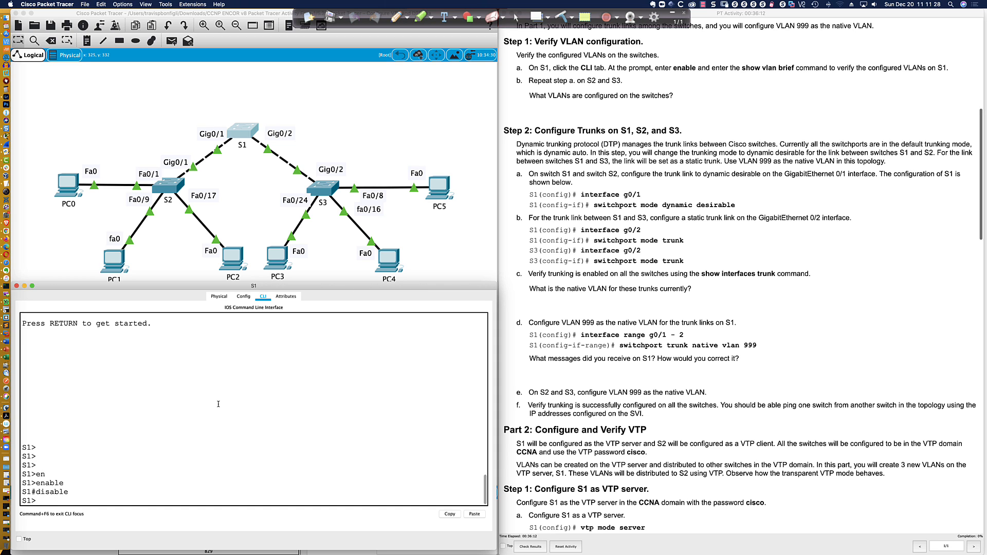
text(en)
key(Tab)
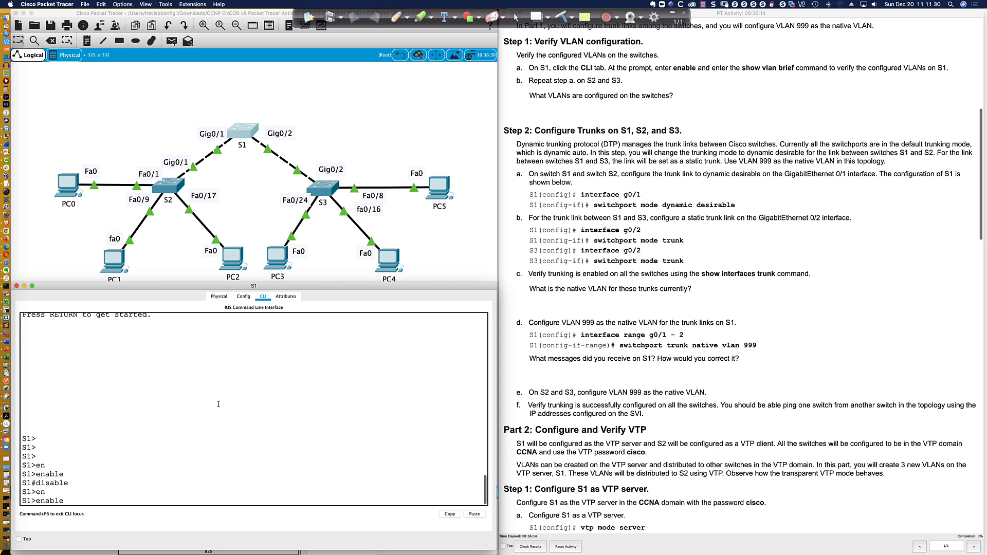
key(Return)
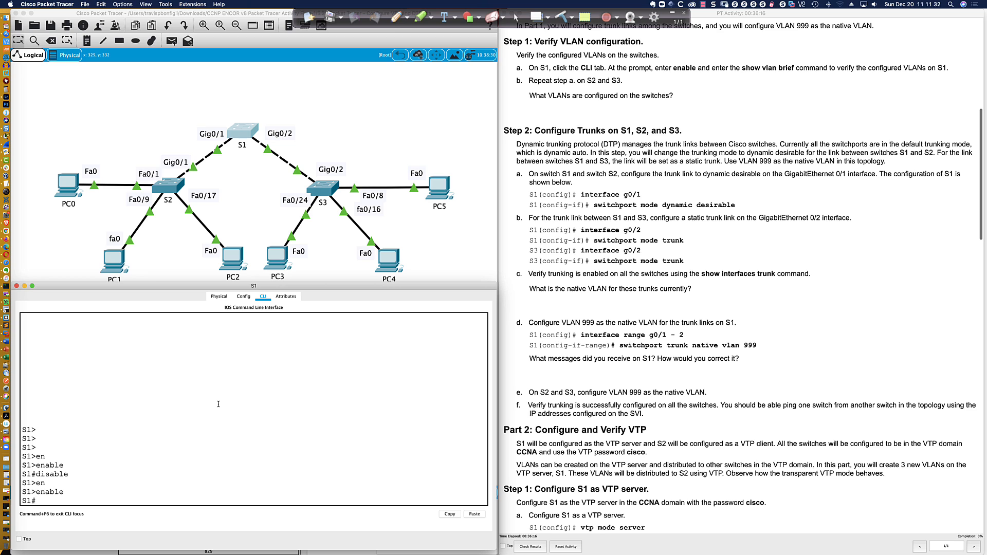
text(exit)
key(Return)
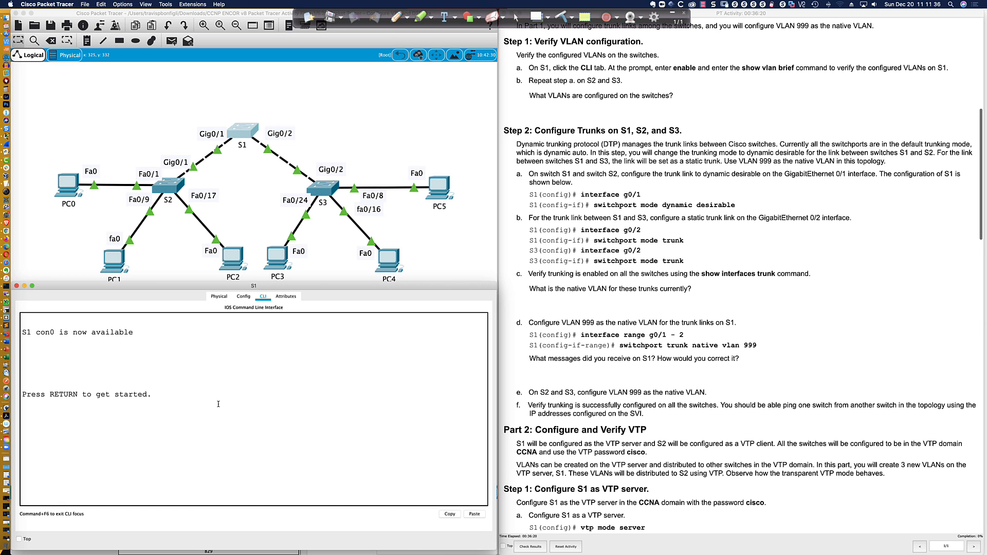
Reopen S1's console and toggle between privileged and user mode with enable and disable
key(Return)
key(Return)
key(Return)
key(Return)
key(Return)
key(Return)
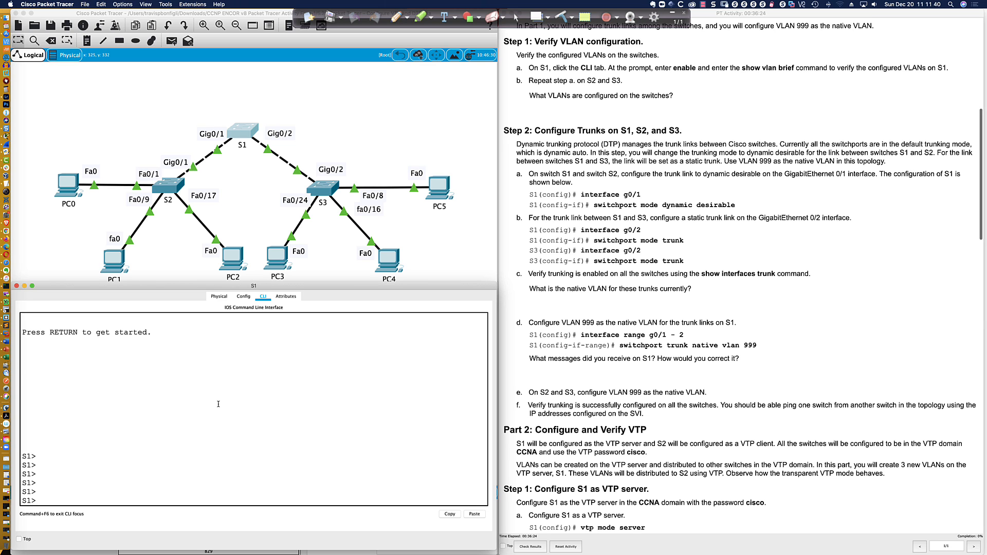
text(en)
key(Tab)
key(Return)
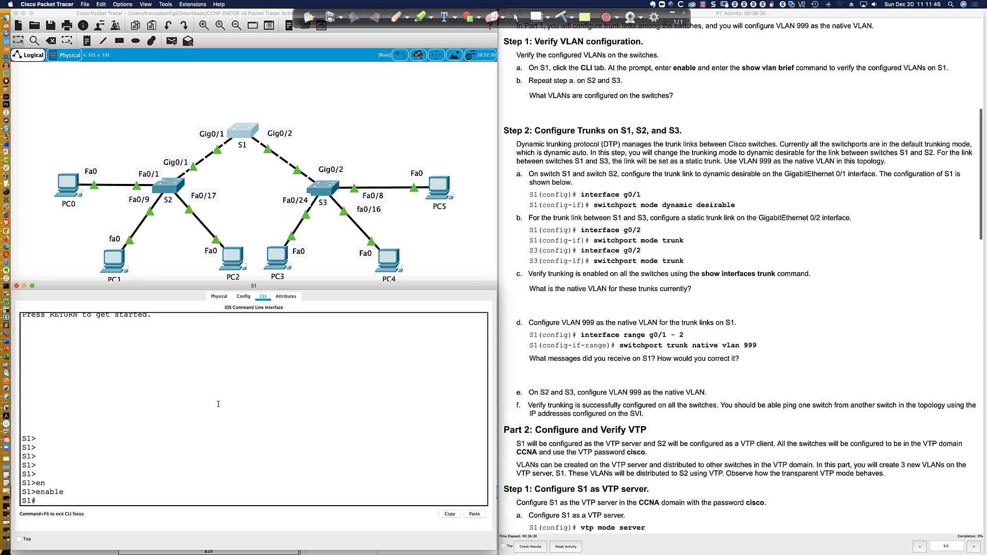
text(disable)
key(Return)
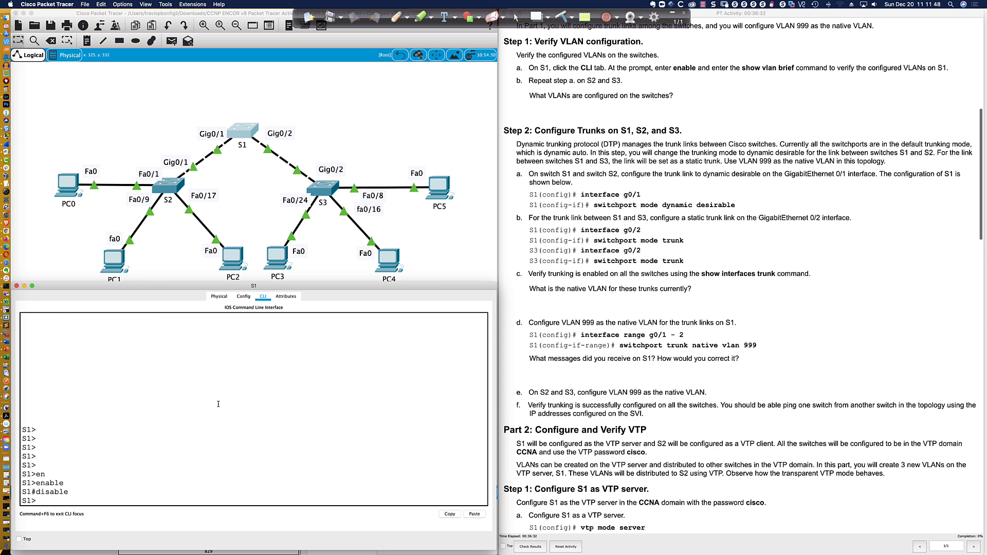
text(en)
key(Tab)
key(Return)
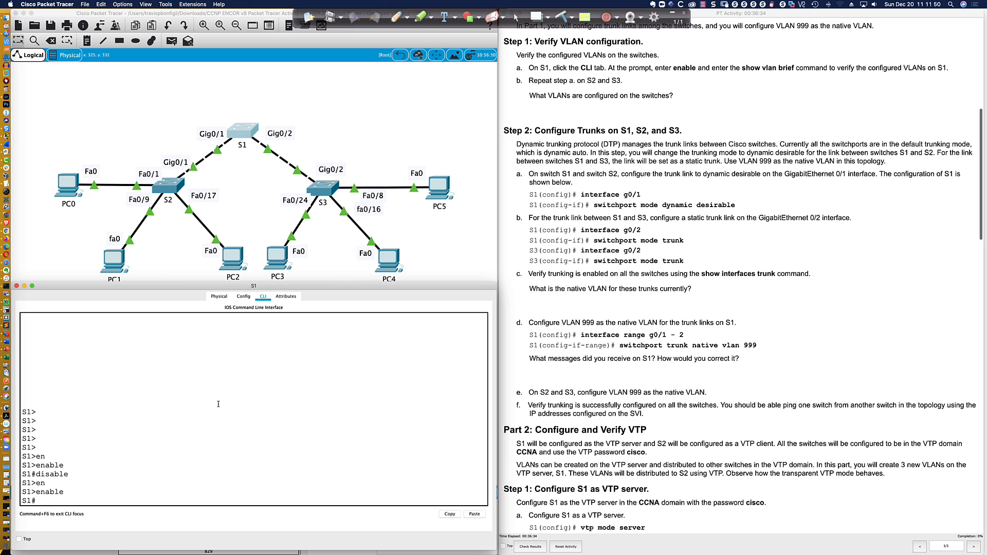
text(disa)
key(Tab)
key(Return)
Run show vlan brief on S1, listing VLANs 1, 99 and 999, then re-enter privileged mode
text(show vlan br)
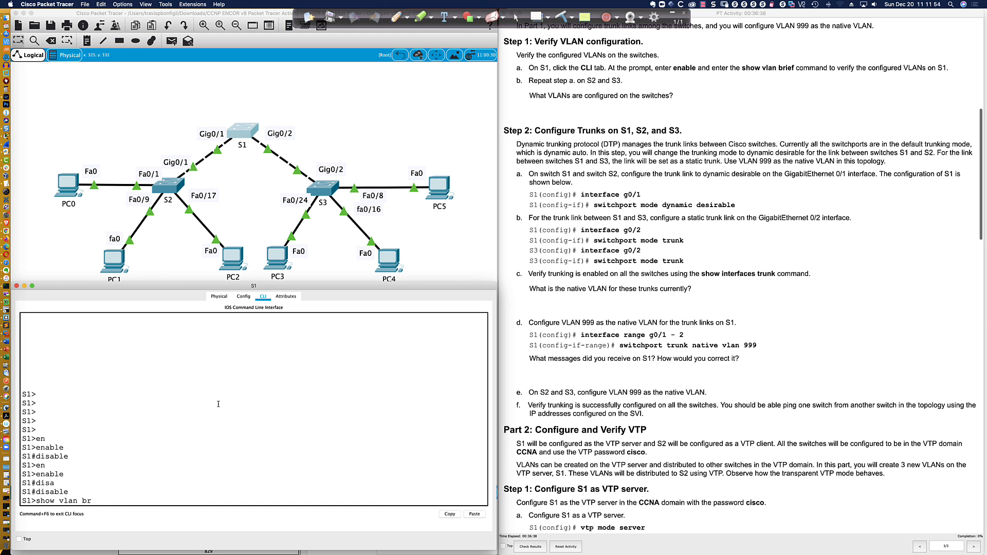
text(i)
key(Return)
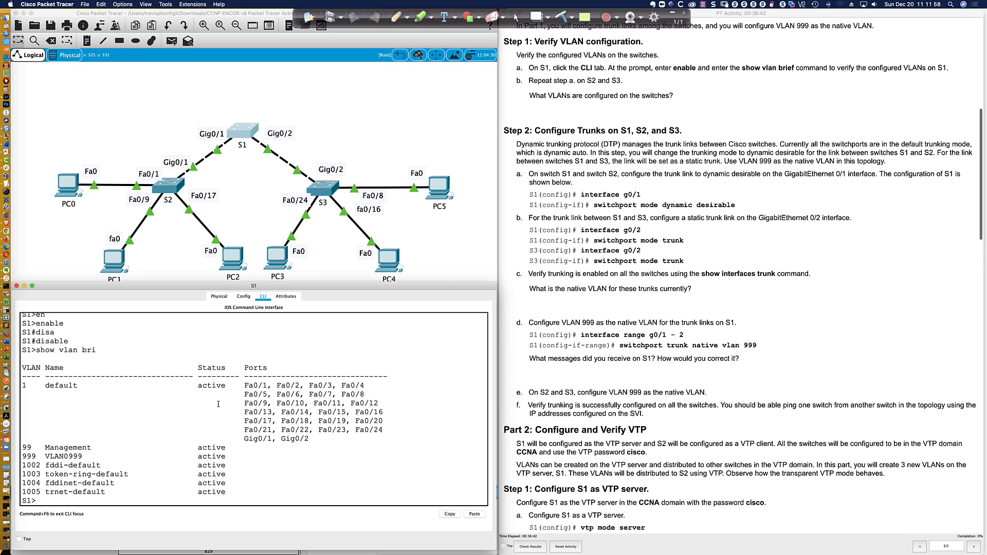
text(en)
key(Tab)
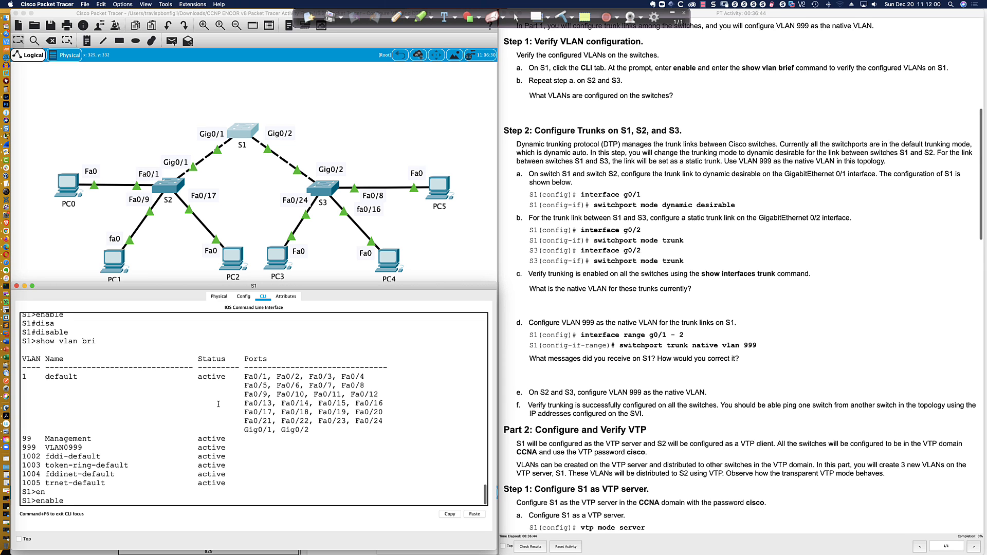
key(Return)
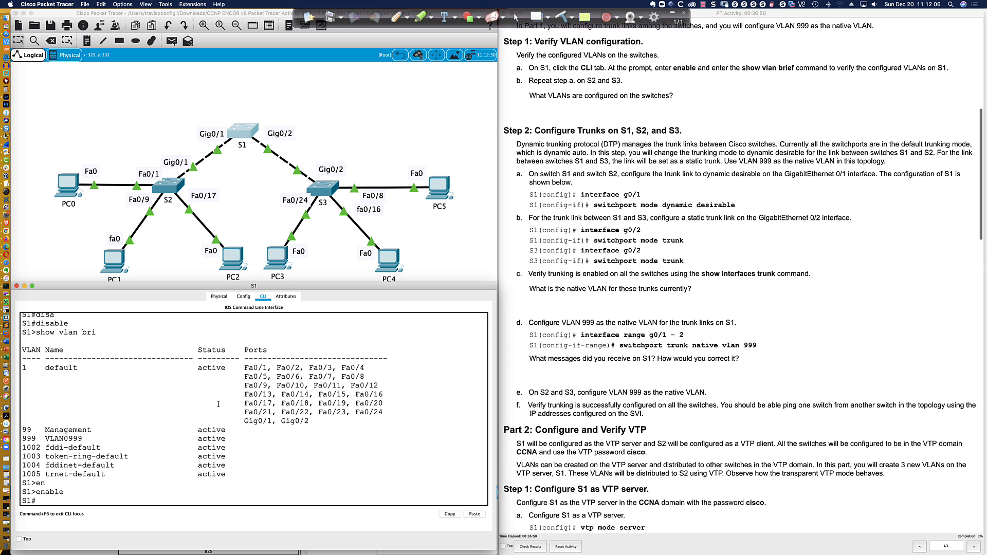
Return S1 to user mode and attempt show run twice
text(disable)
key(Return)
text(show run)
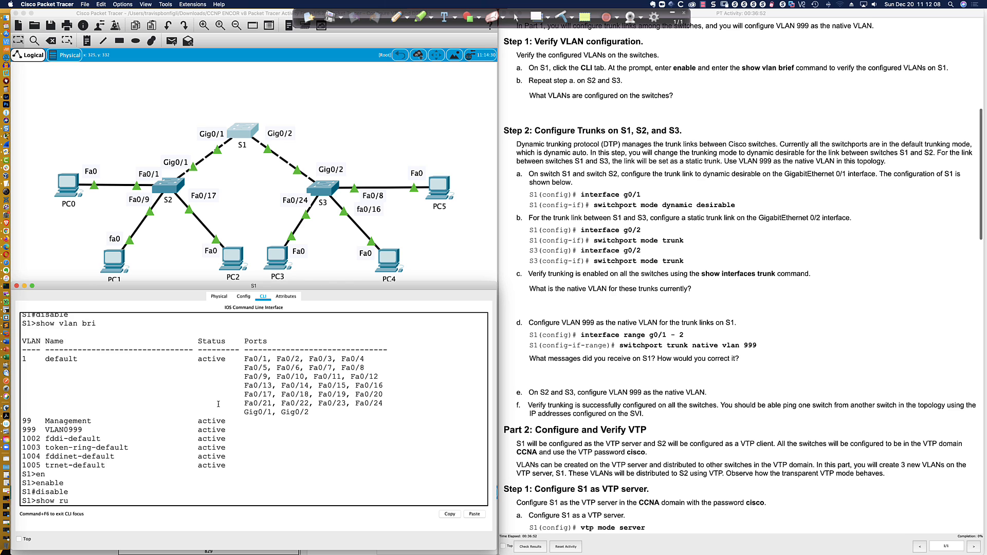
key(Return)
text(show run)
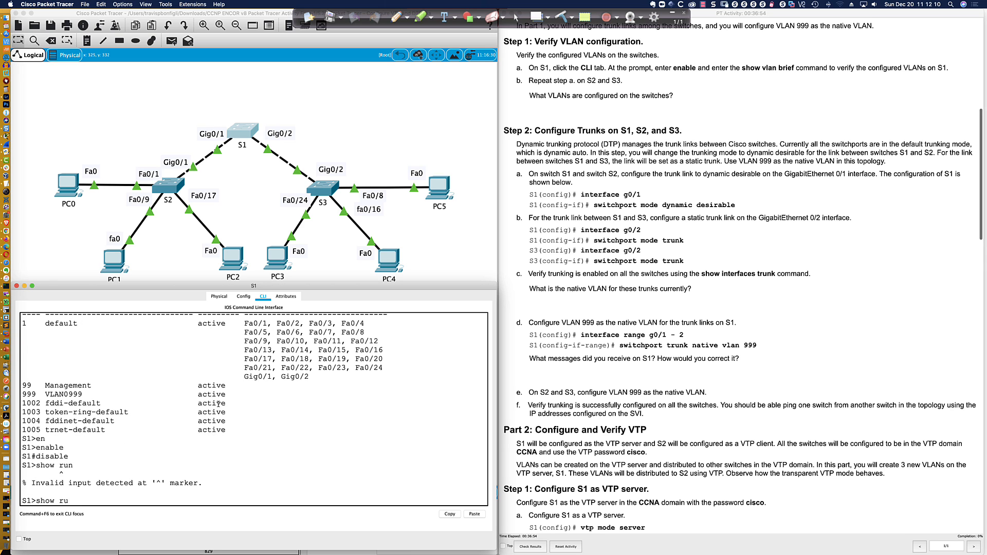
key(Return)
In privileged mode, display S1's running config showing VTP transparent and VLAN 99, then sh vlan bri
text(en)
key(Tab)
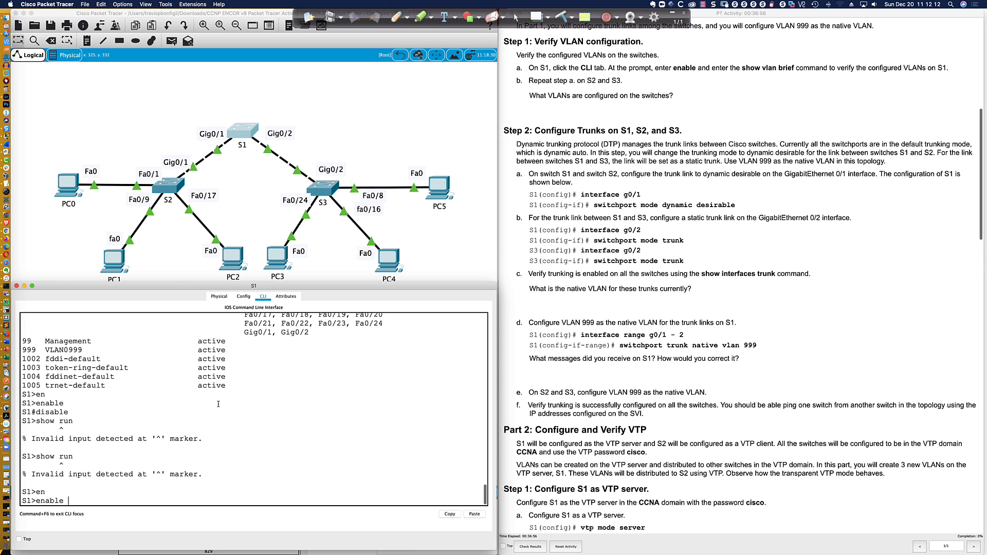
key(Return)
text(show ru)
key(Tab)
key(Return)
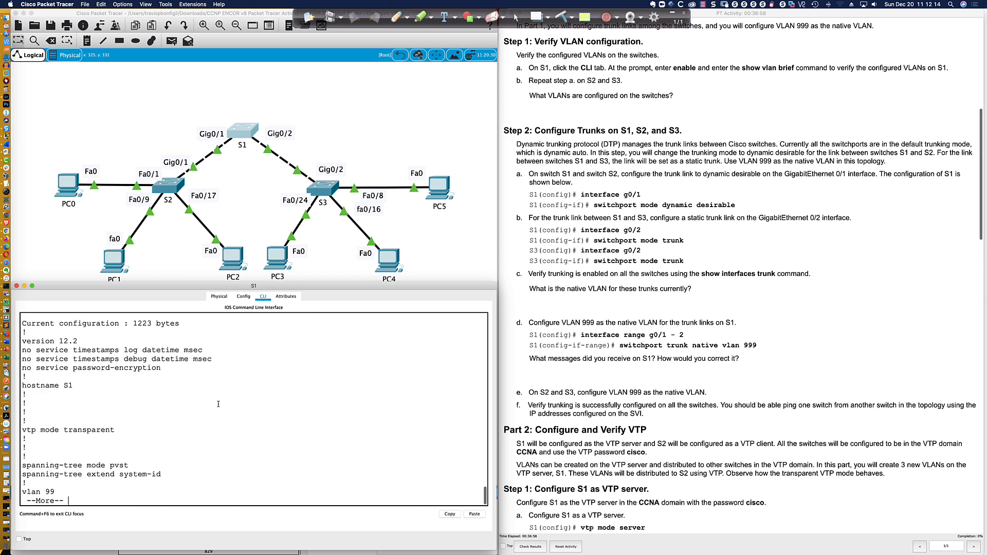
key(q)
key(Return)
key(Return)
key(Return)
key(Return)
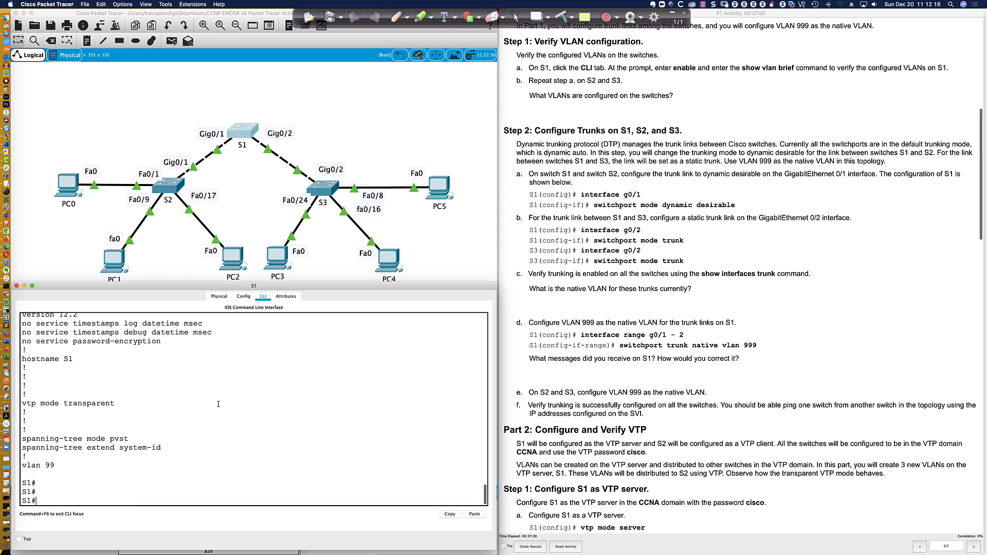
text(sh vlan bri)
key(Return)
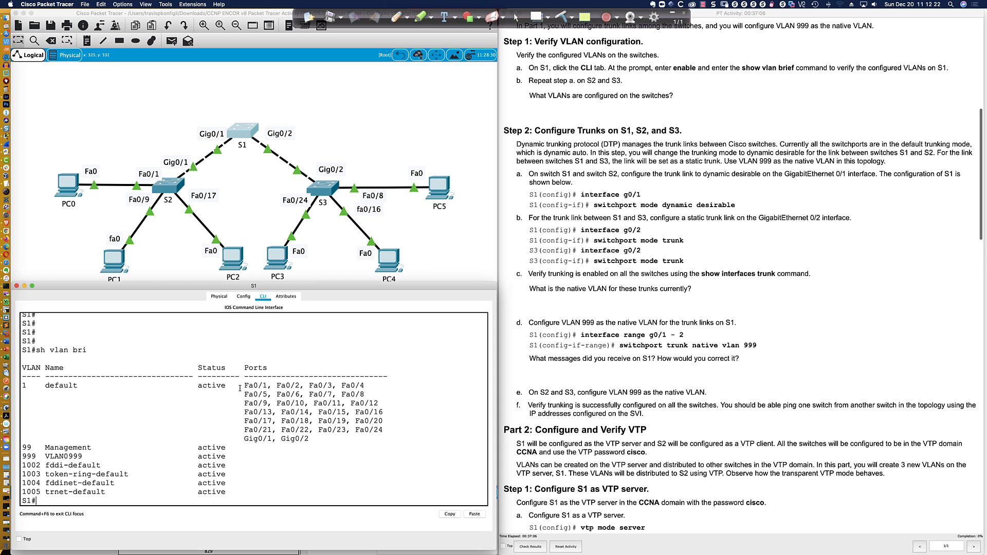
Highlight the VLAN 1 ports, then run sh int tru, which shows no trunks on S1
drag(240, 386, 325, 437)
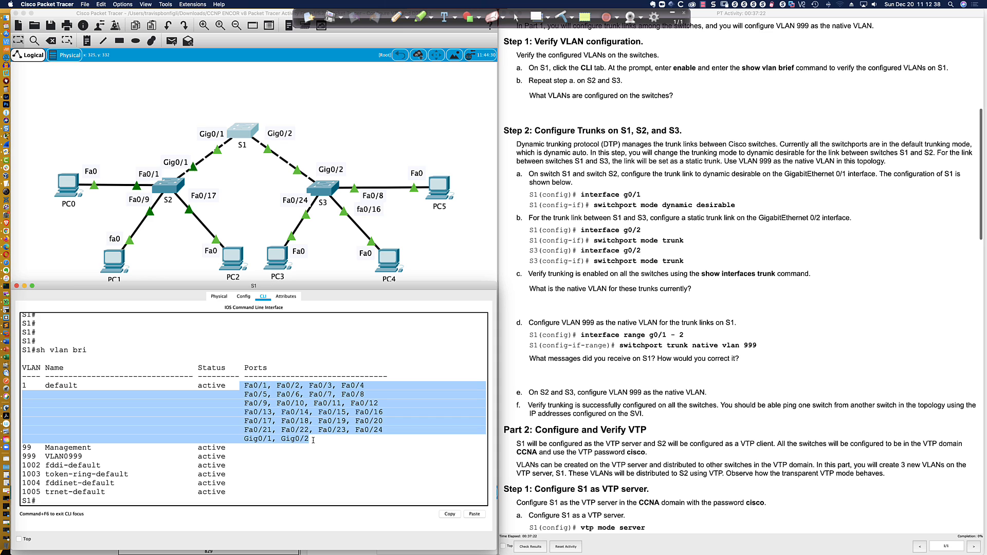
click(310, 440)
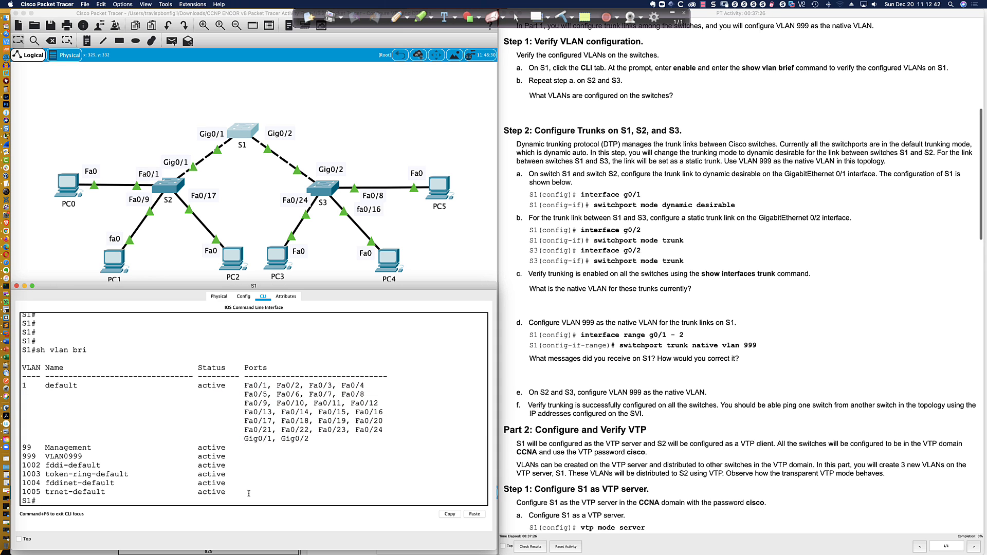
key(Return)
key(Return)
key(Return)
text(sh )
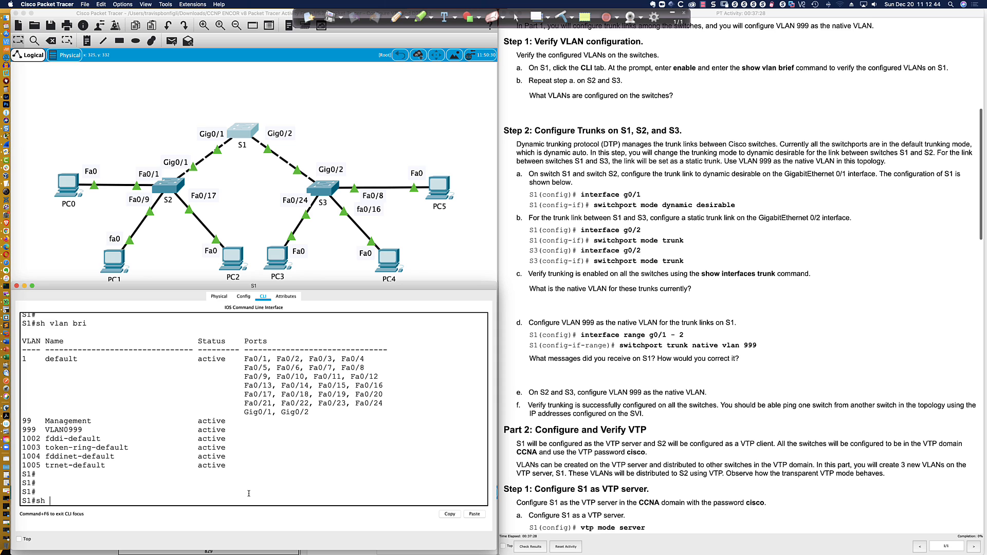
text(int tru)
key(Return)
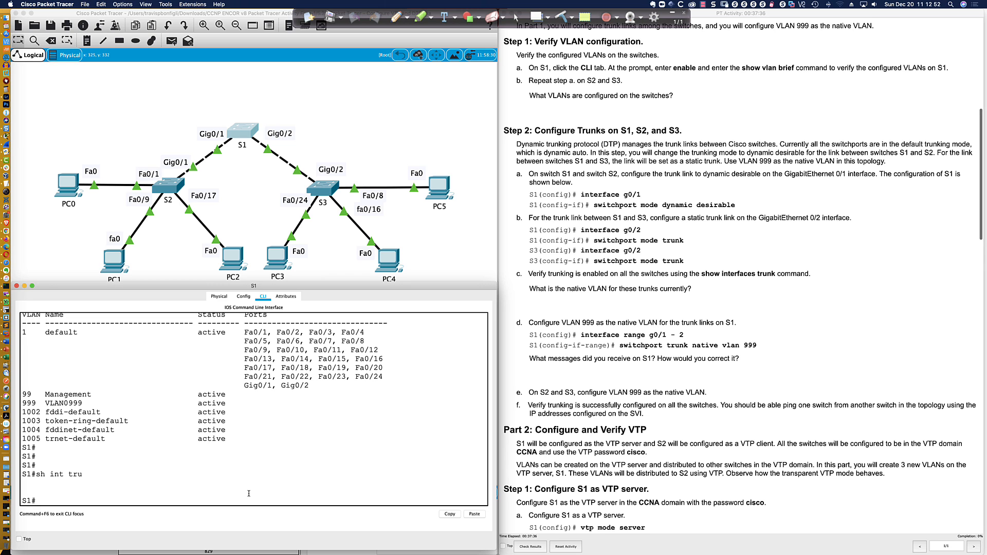
key(Return)
key(Return)
key(Return)
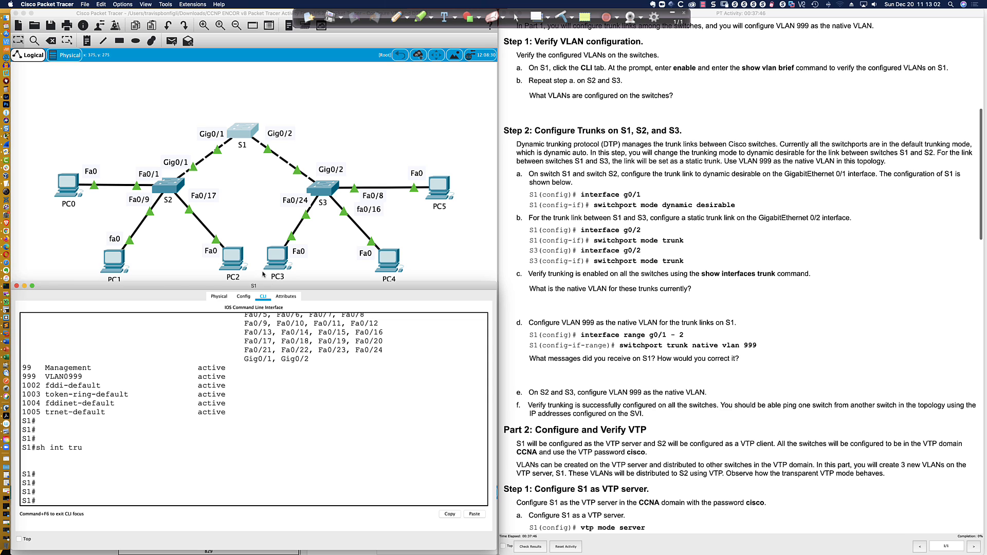
Highlight Gig0/1, Gig0/2 and every other port listed under VLAN 1 in the output
drag(308, 358, 248, 358)
scroll(272, 369, up, 3)
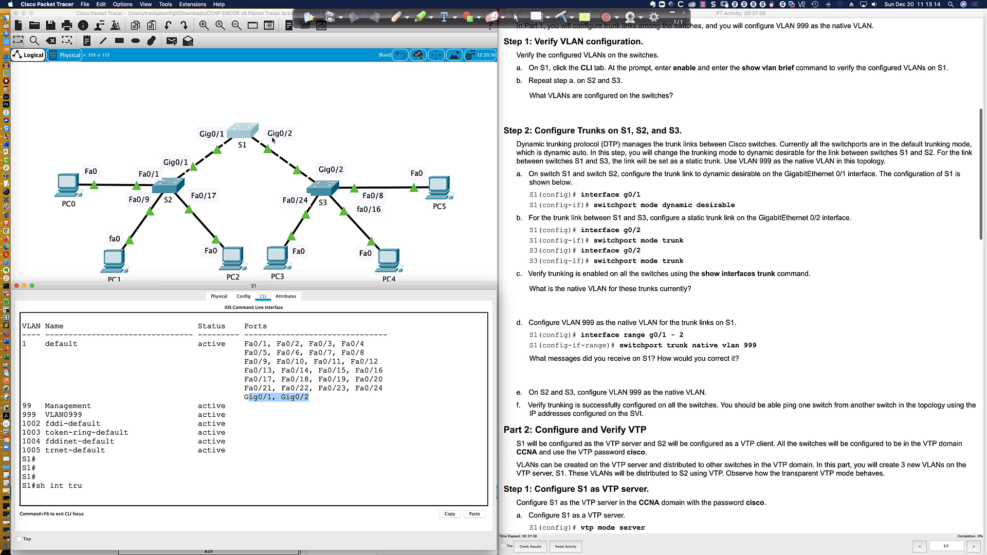
drag(311, 395, 247, 398)
drag(23, 343, 334, 395)
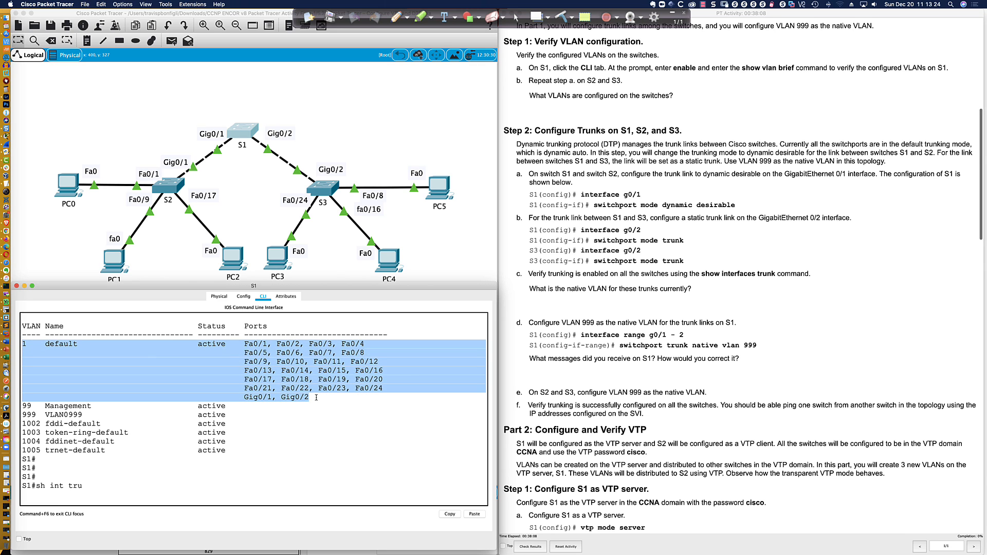
click(316, 396)
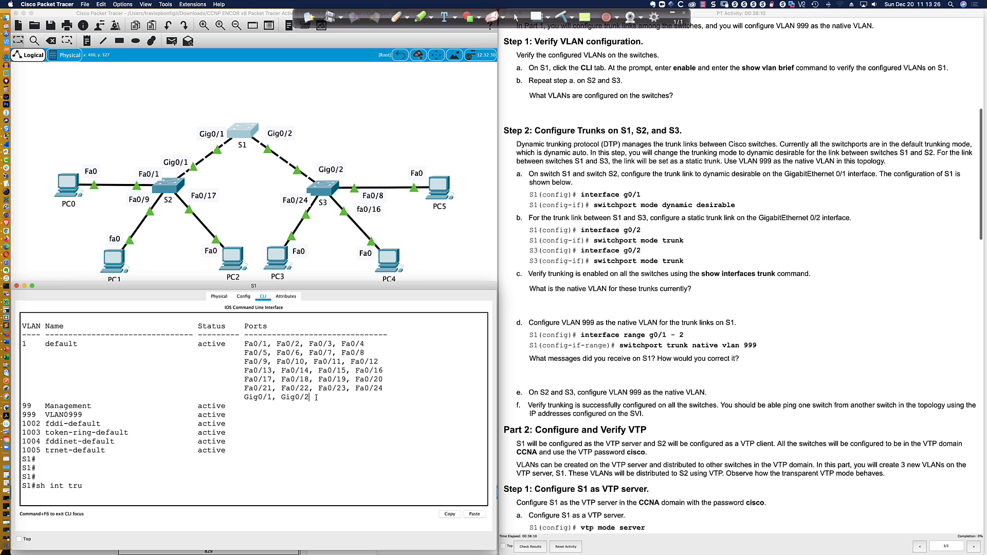
key(Return)
key(Return)
key(Return)
key(Return)
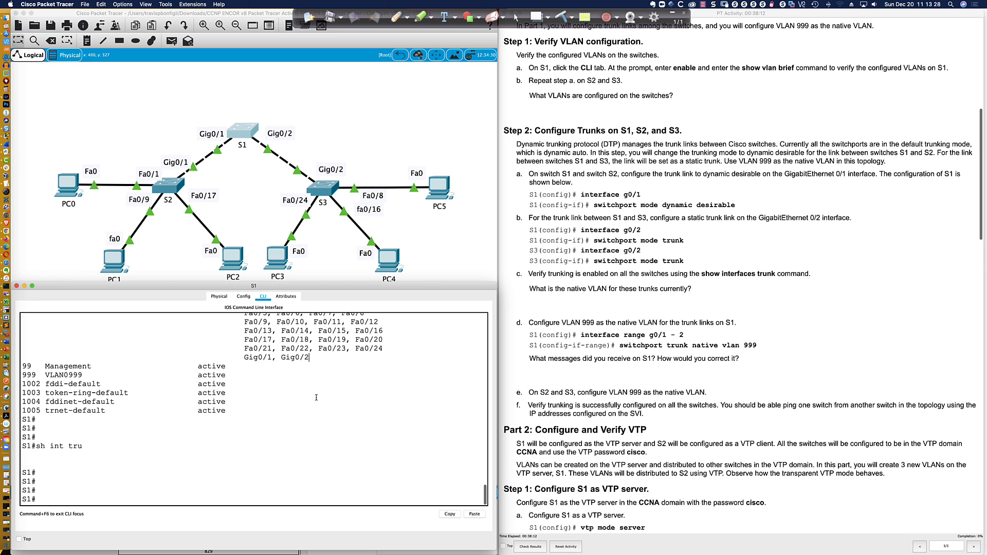
key(Return)
key(Return)
key(Return)
Display Gig0/1's switchport settings, showing dynamic auto mode operating as static access
text(sh i)
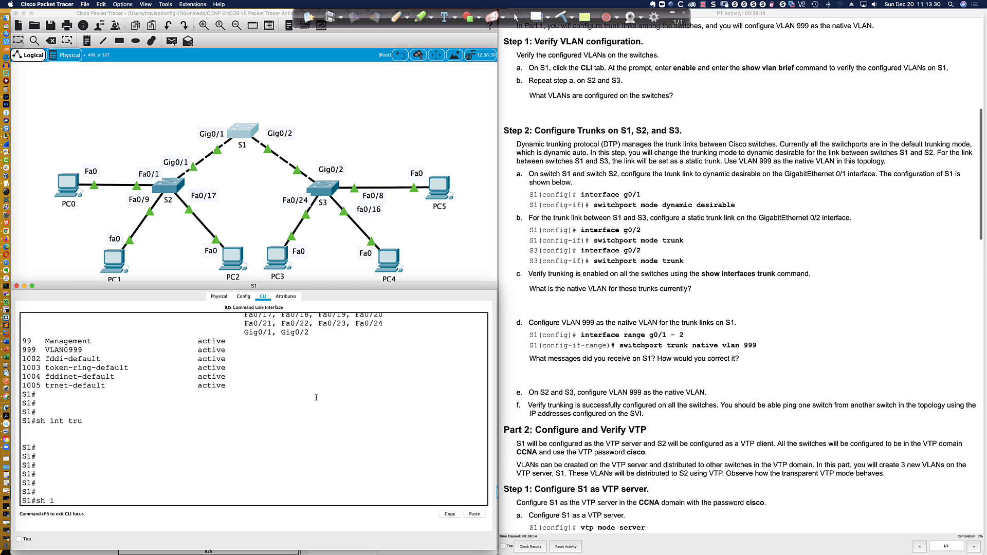
text(nt trun)
key(Return)
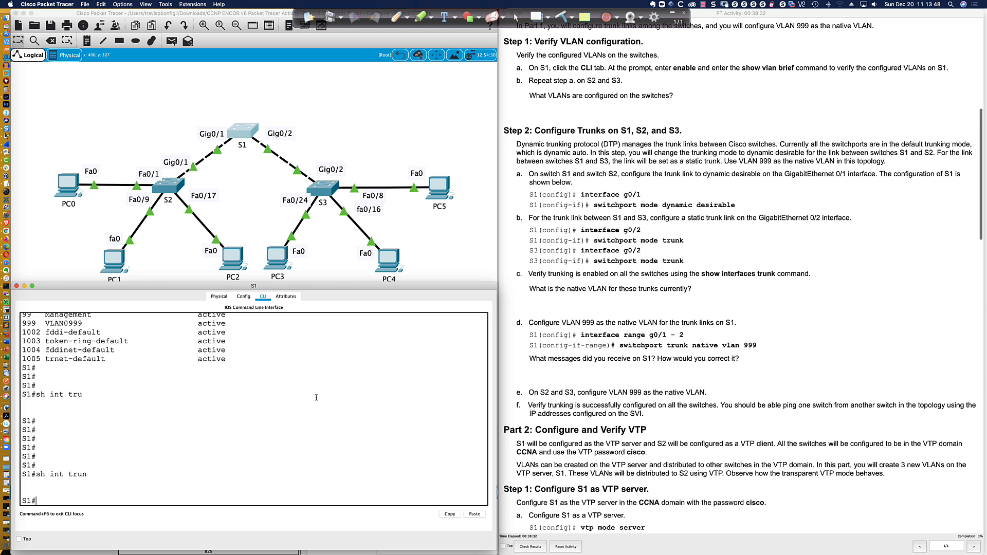
text(show int gi0/1 swi)
key(Tab)
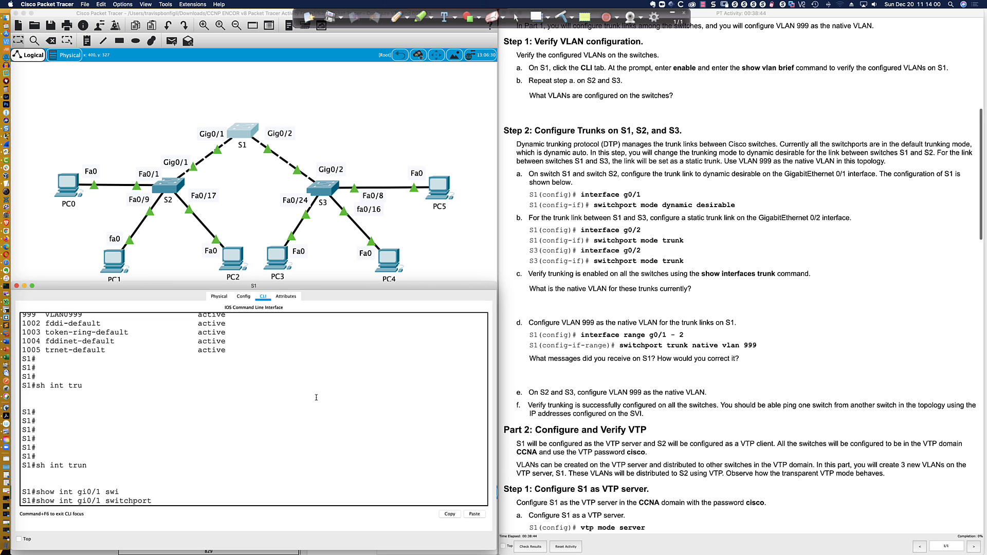
key(Return)
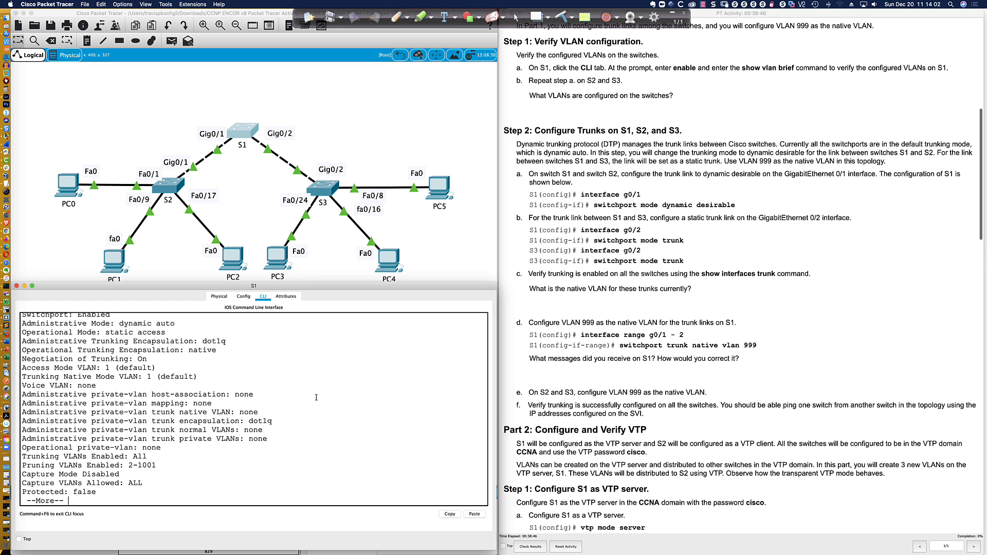
key(space)
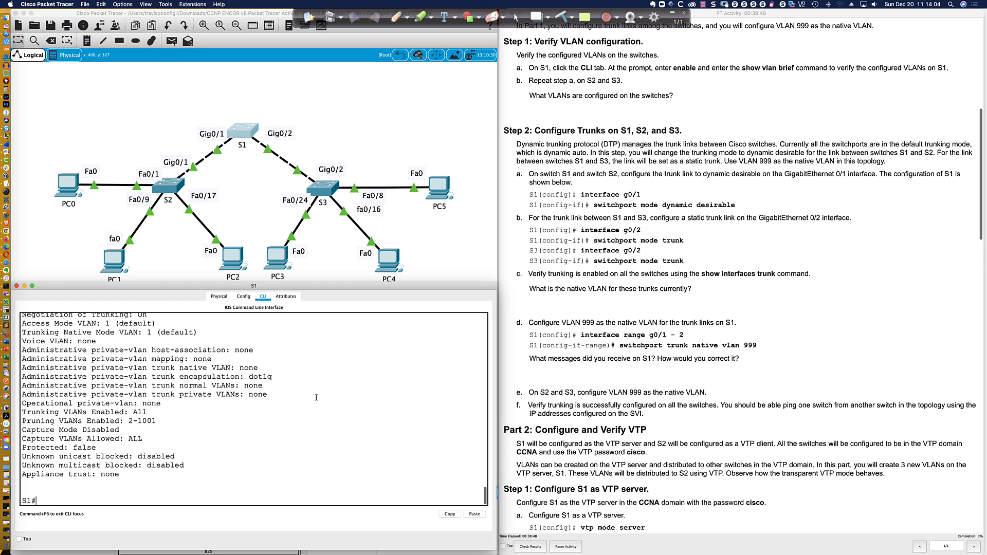
scroll(196, 372, up, 3)
scroll(196, 373, up, 5)
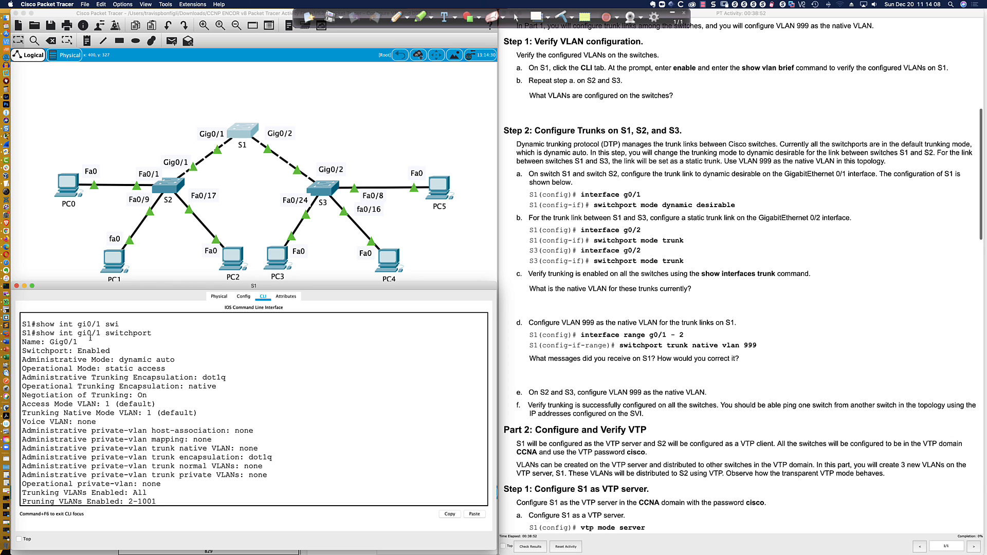
scroll(155, 370, down, 8)
Show switchport settings for all S1 interfaces, paging through the listing and rerunning it
text(show int)
key(Tab)
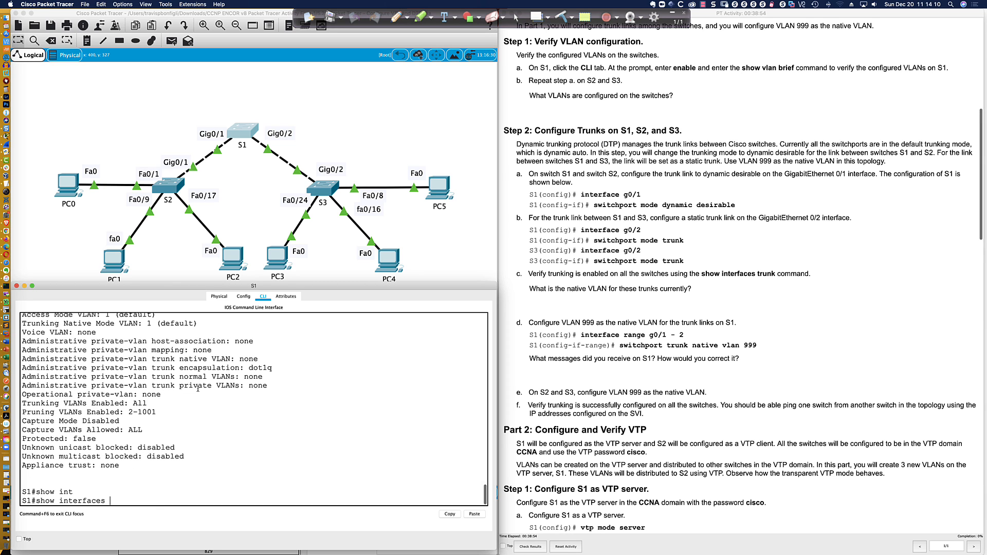
text(swi)
key(Tab)
key(Return)
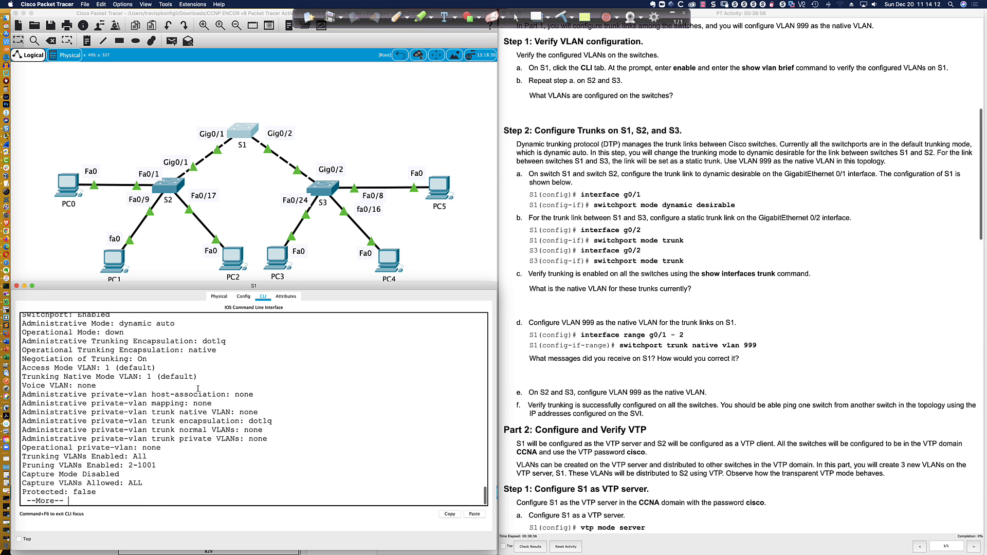
key(space)
key(space)
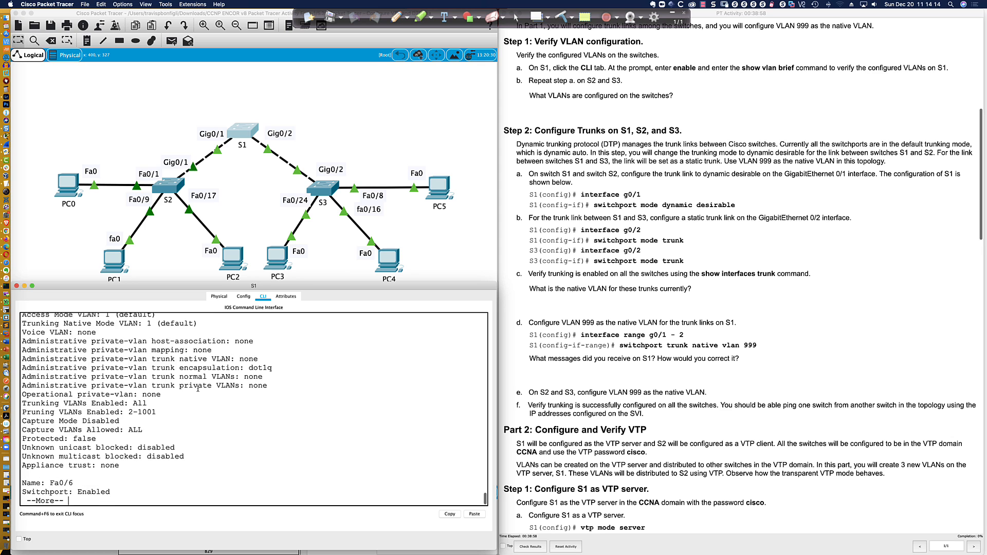
key(q)
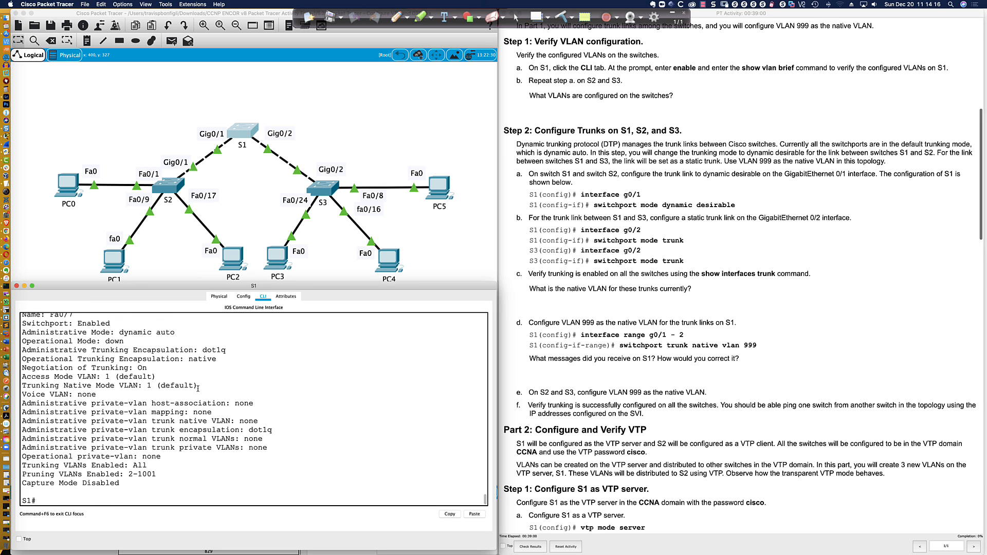
key(Up)
key(Return)
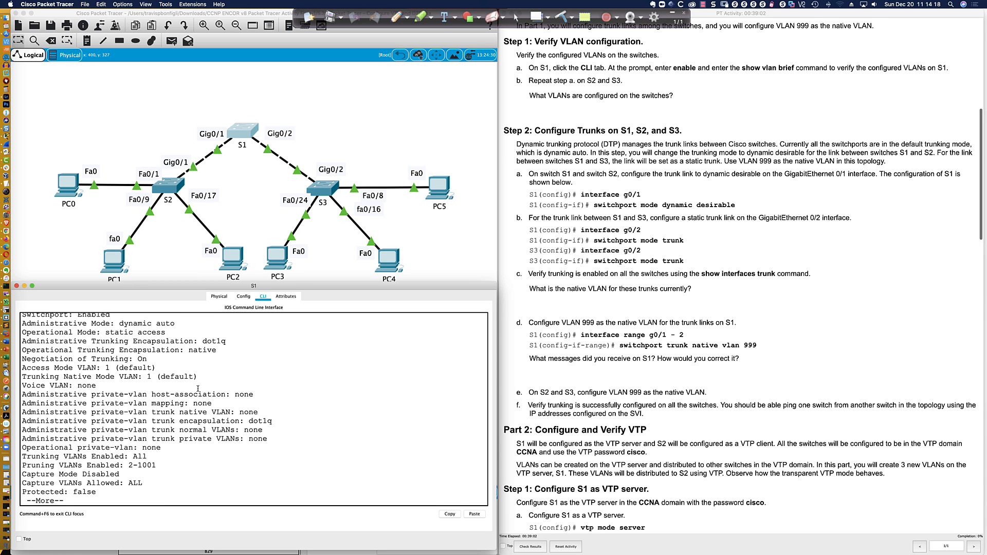
key(space)
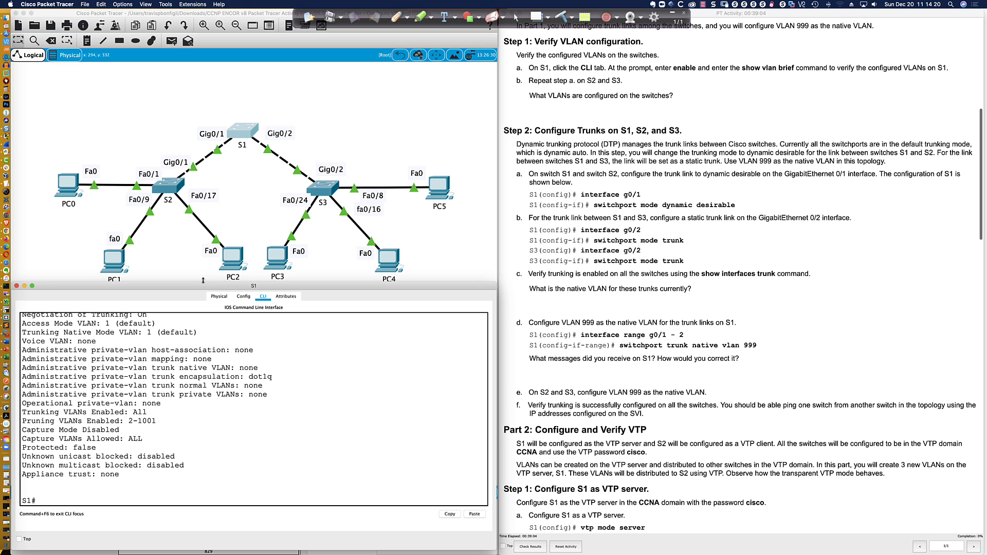
Enlarge S1's console window upward and highlight the Switchport: Enabled line
drag(203, 281, 200, 215)
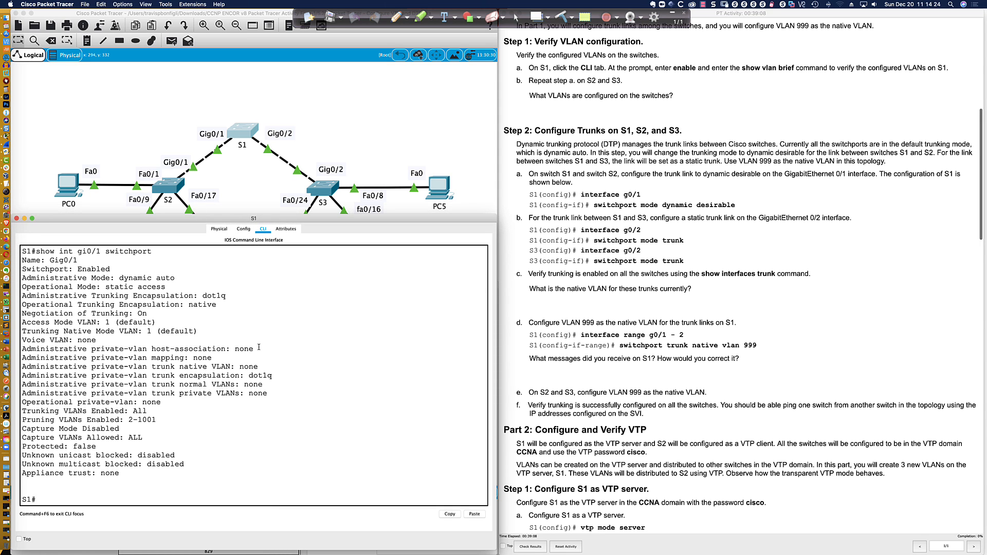
scroll(214, 369, up, 3)
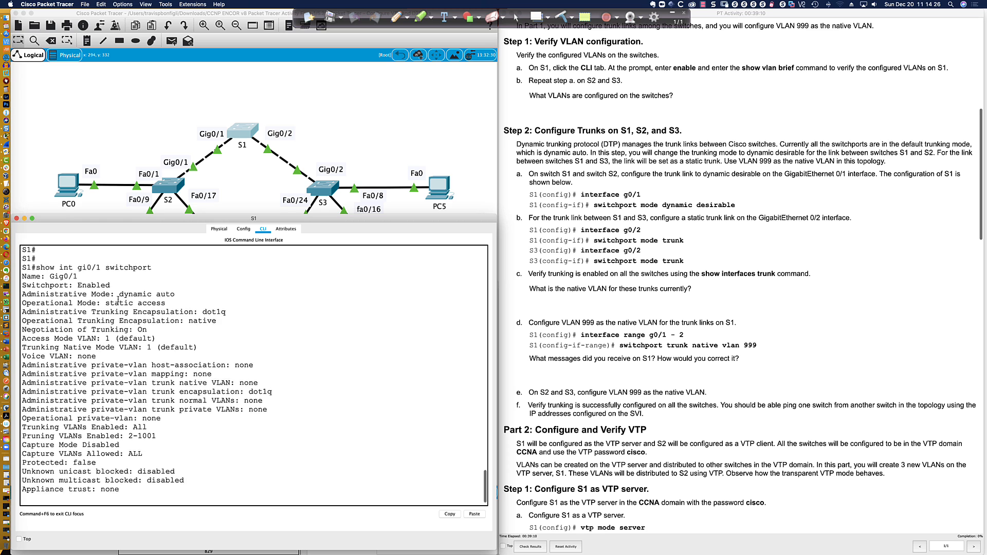
scroll(78, 291, down, 3)
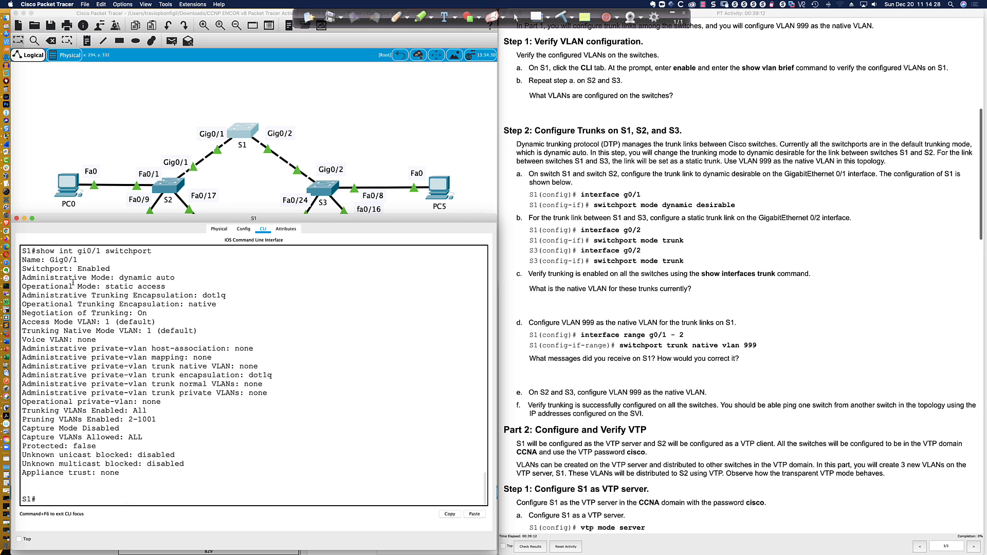
drag(36, 268, 107, 270)
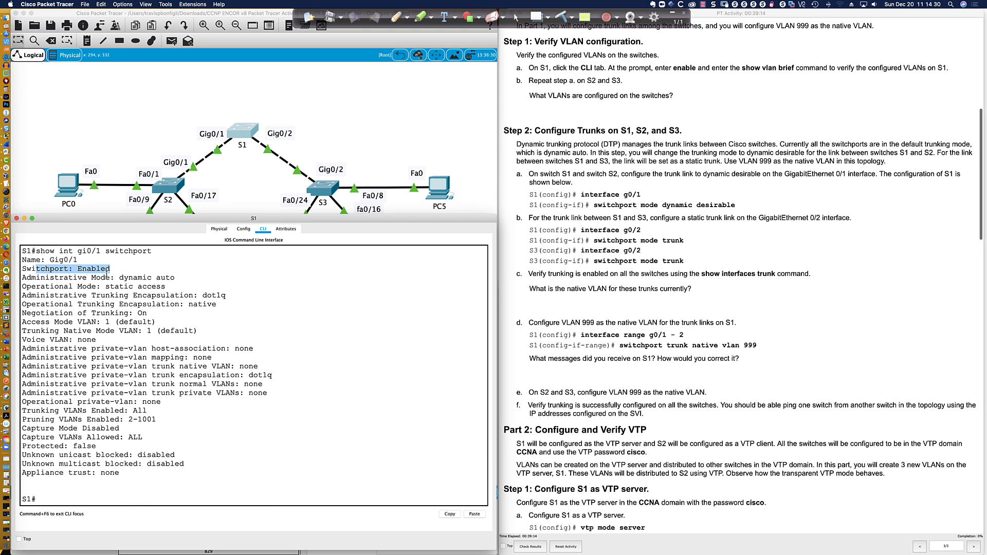
click(97, 282)
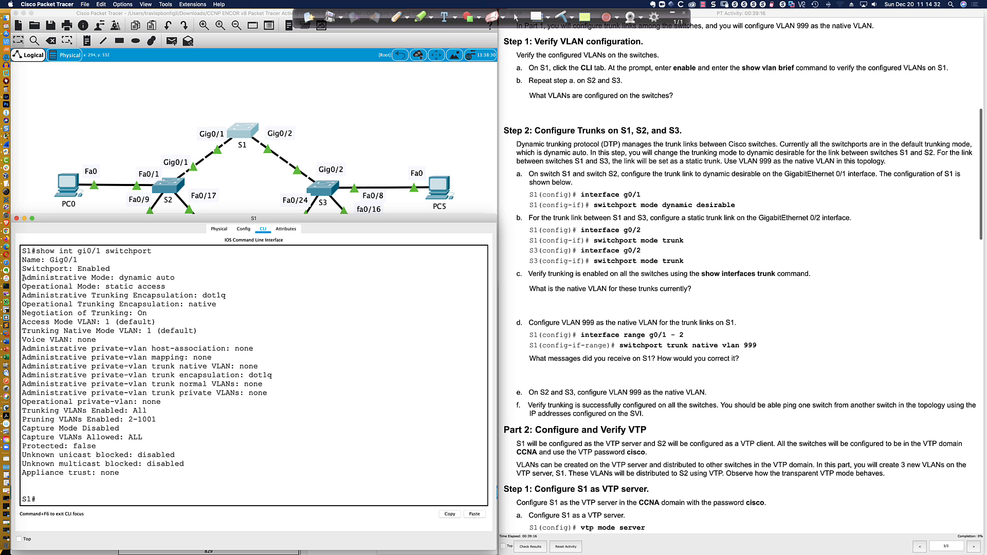
Highlight the dynamic auto, static access, dot1q encapsulation and Negotiation of Trunking: On lines
drag(21, 278, 175, 279)
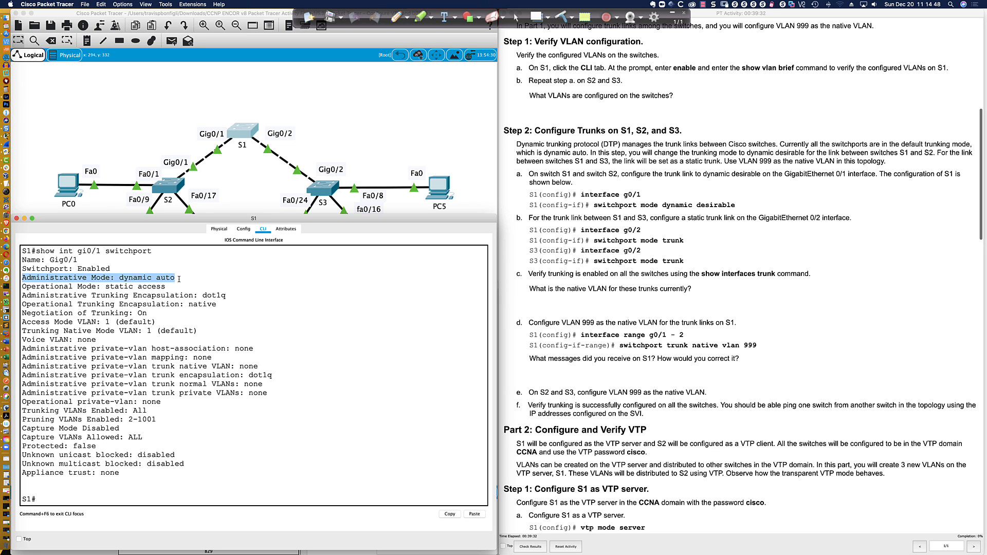
click(22, 278)
drag(22, 277, 174, 278)
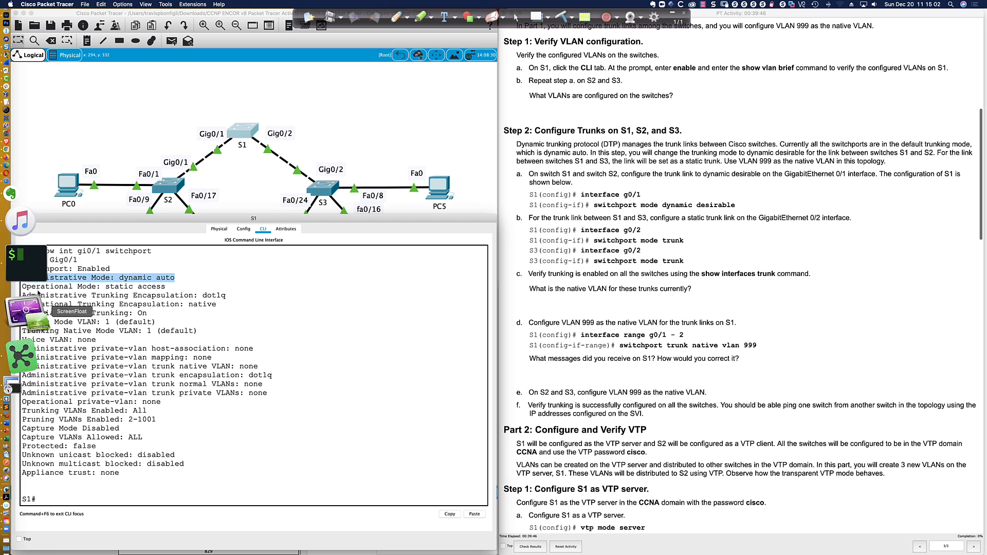
drag(23, 286, 164, 286)
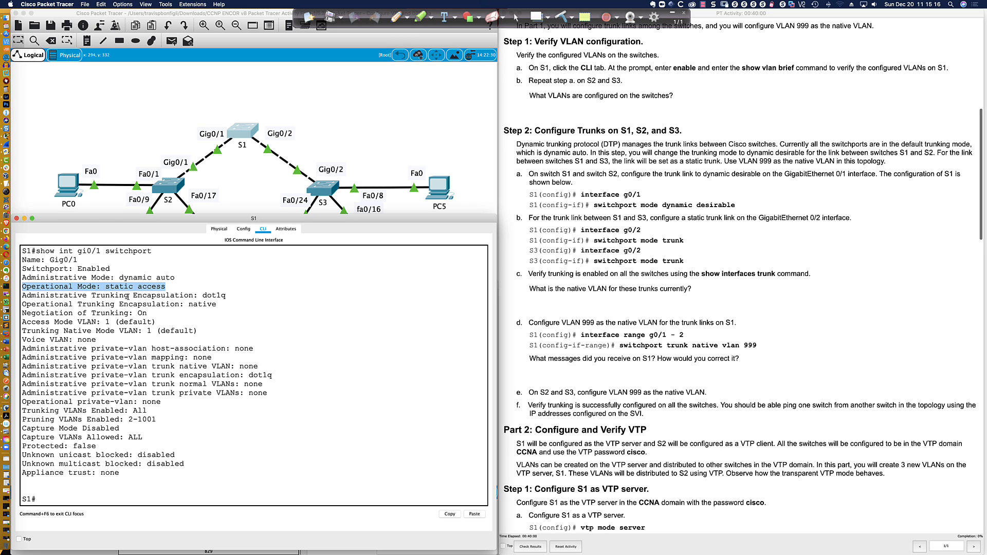
drag(31, 296, 230, 295)
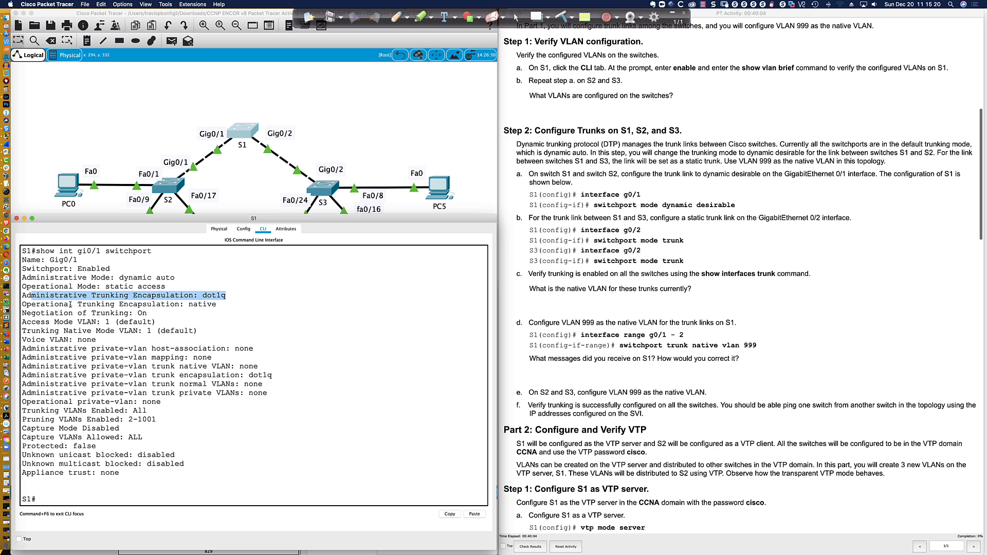
drag(70, 305, 216, 304)
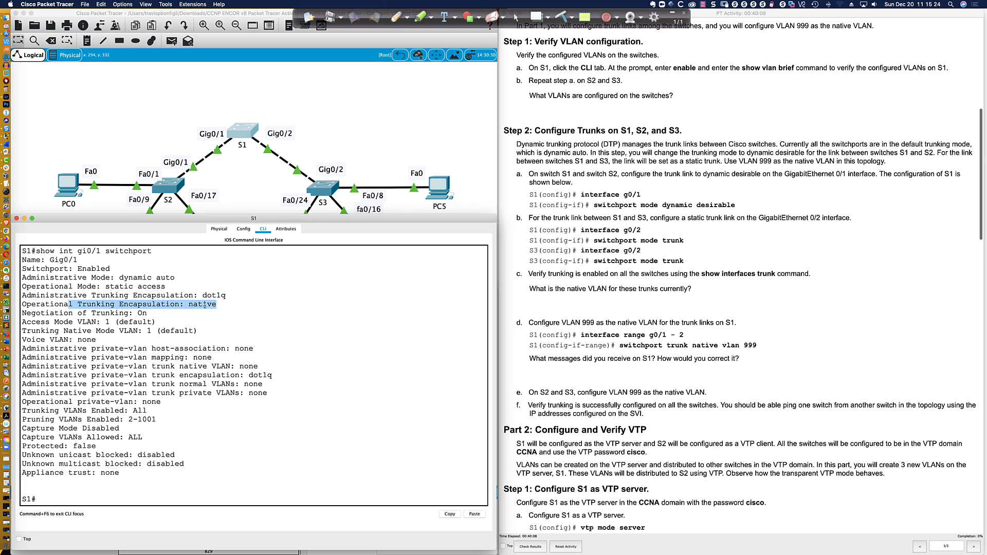
drag(41, 313, 147, 313)
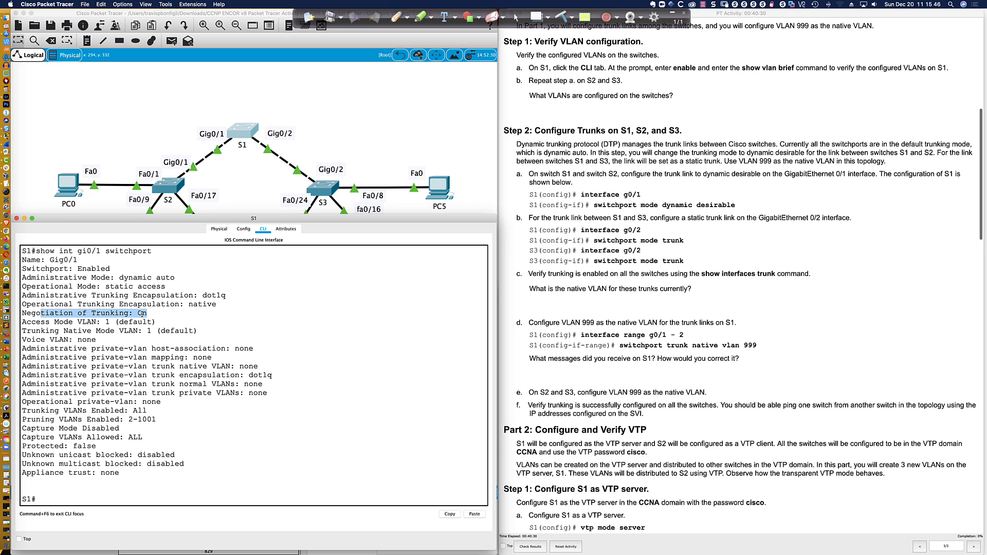
List S1's running config and highlight the empty GigabitEthernet0/1 and 0/2 sections
drag(102, 287, 162, 287)
click(285, 350)
text(sh run)
key(Return)
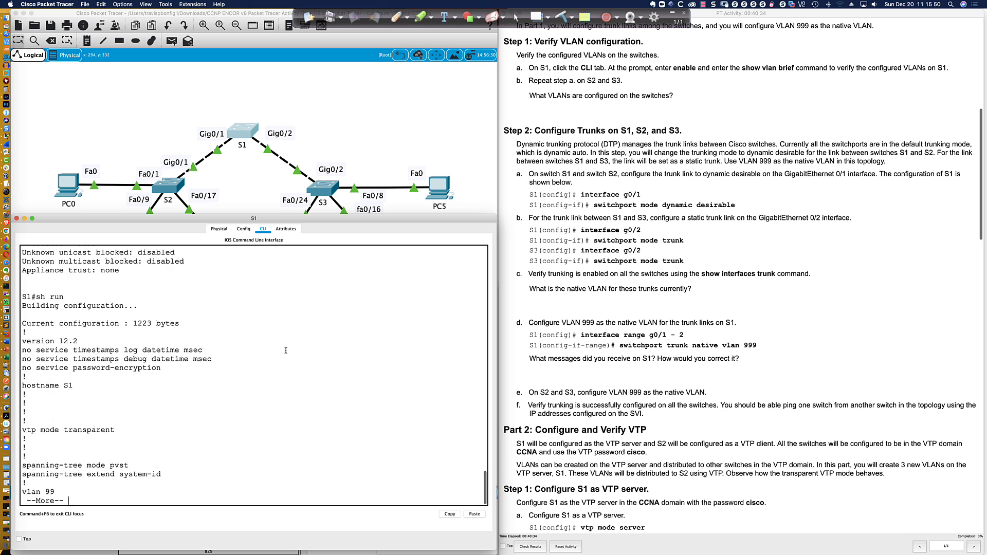
key(space)
key(space)
key(space)
scroll(32, 289, up, 2)
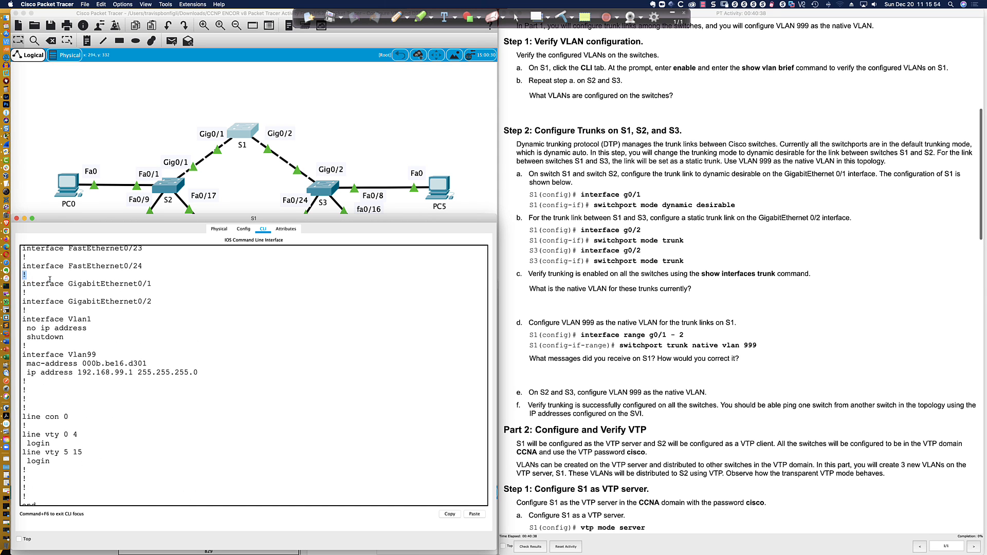
drag(22, 272, 157, 307)
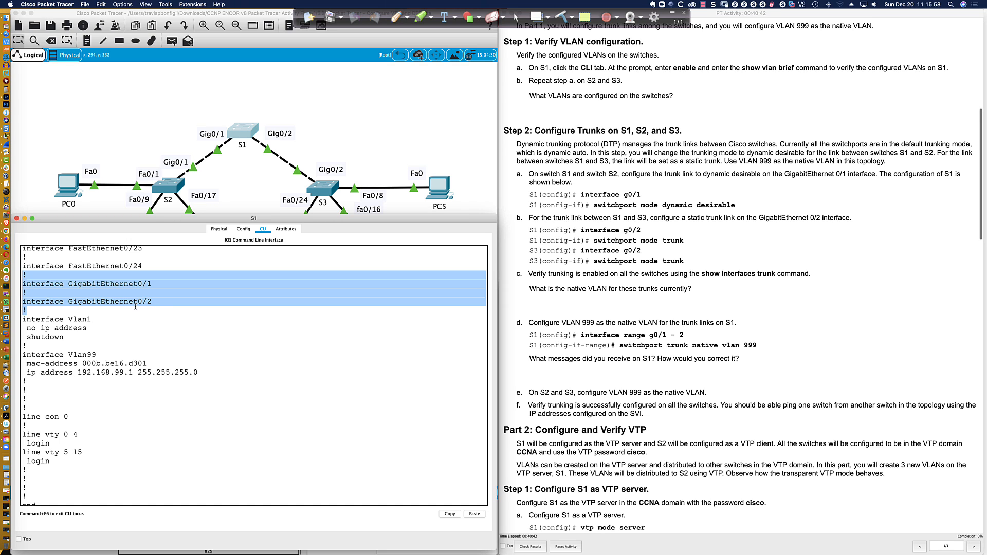
scroll(135, 307, down, 1)
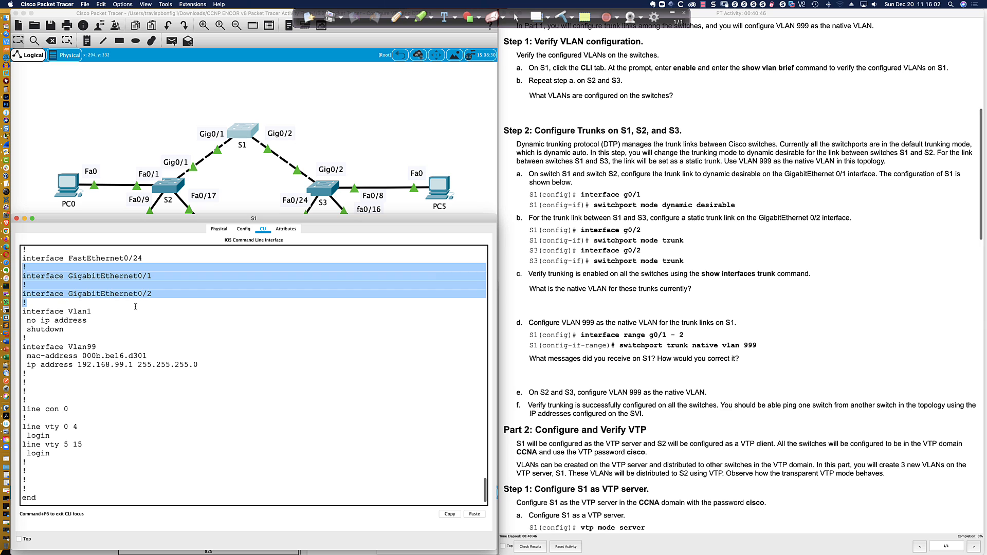
click(135, 307)
Rerun show int gi0/1 switchport and print its full details
key(Return)
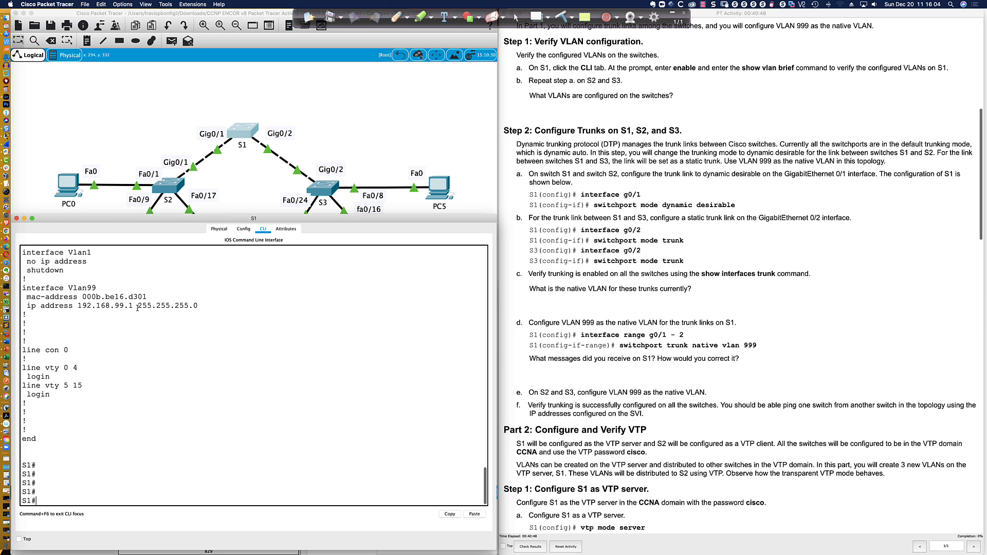
text(show int gi0/1 switchport)
key(Return)
key(space)
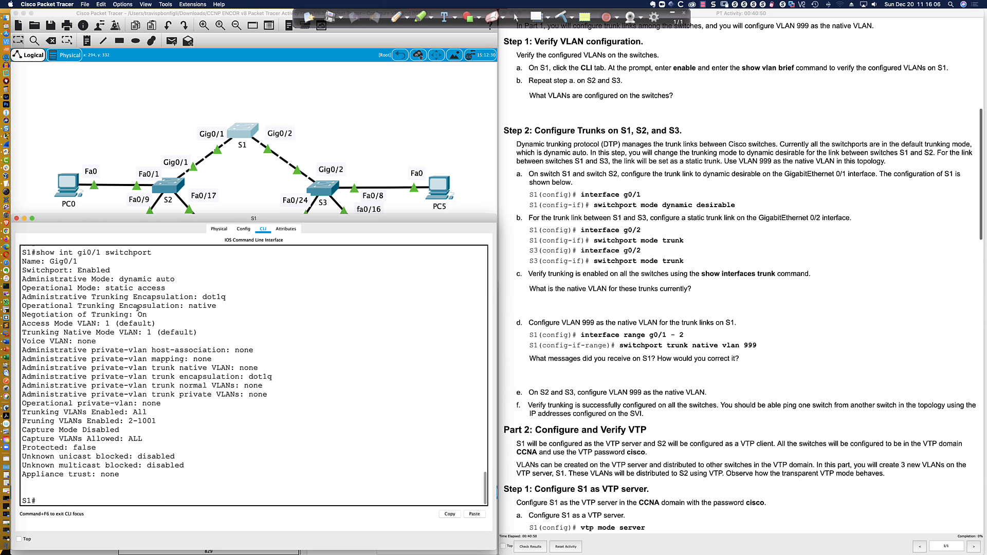
drag(105, 279, 173, 279)
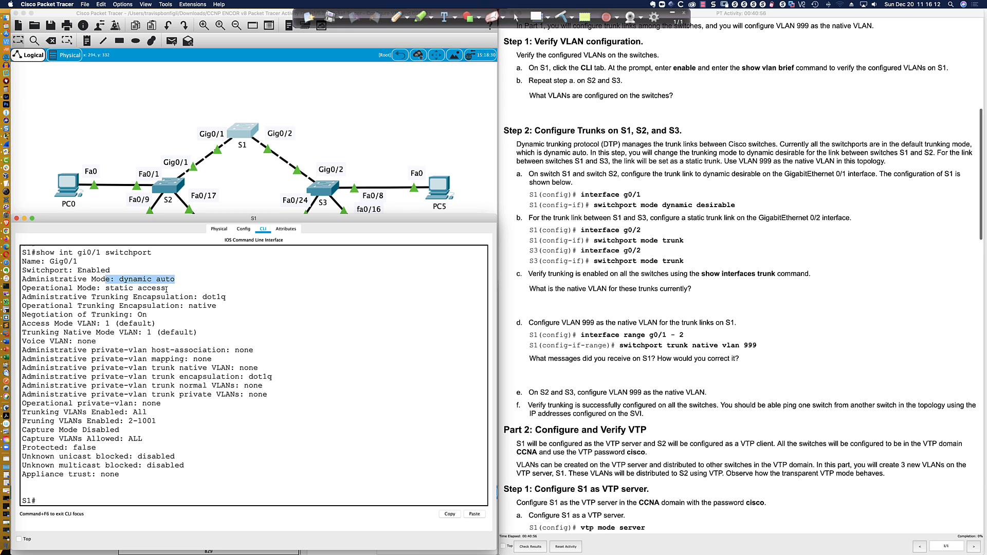
drag(165, 288, 77, 289)
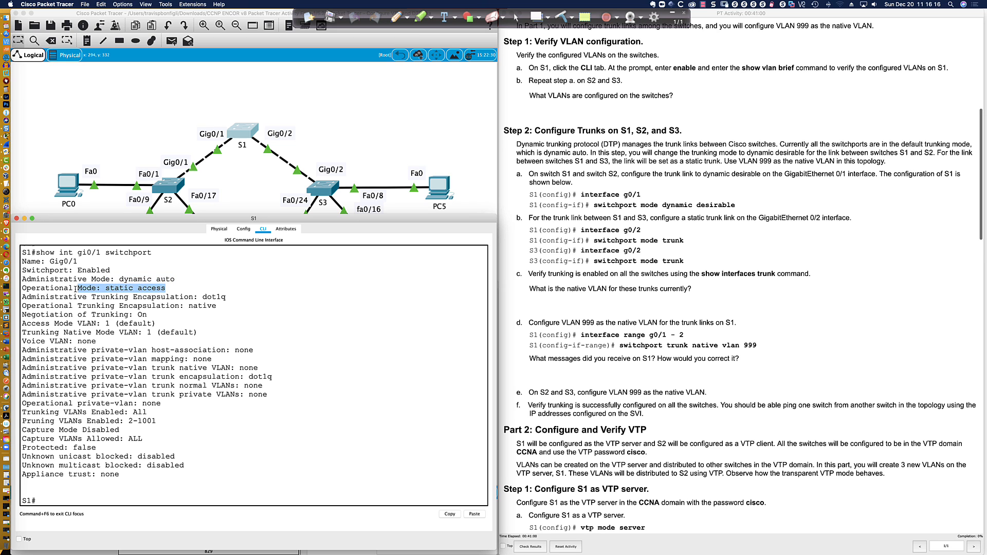
click(121, 500)
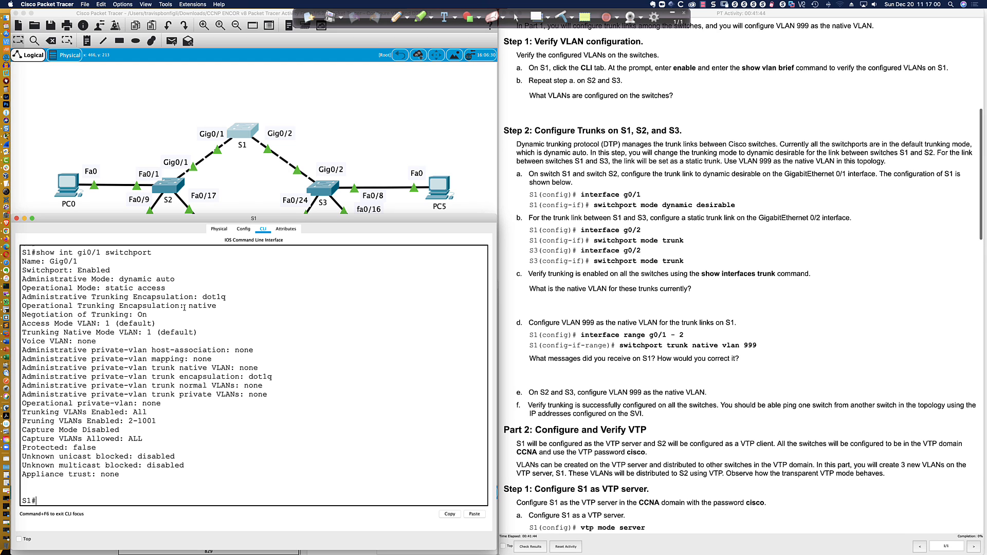
mouse_move(62, 330)
mouse_down()
mouse_move(167, 324)
mouse_move(58, 323)
mouse_up()
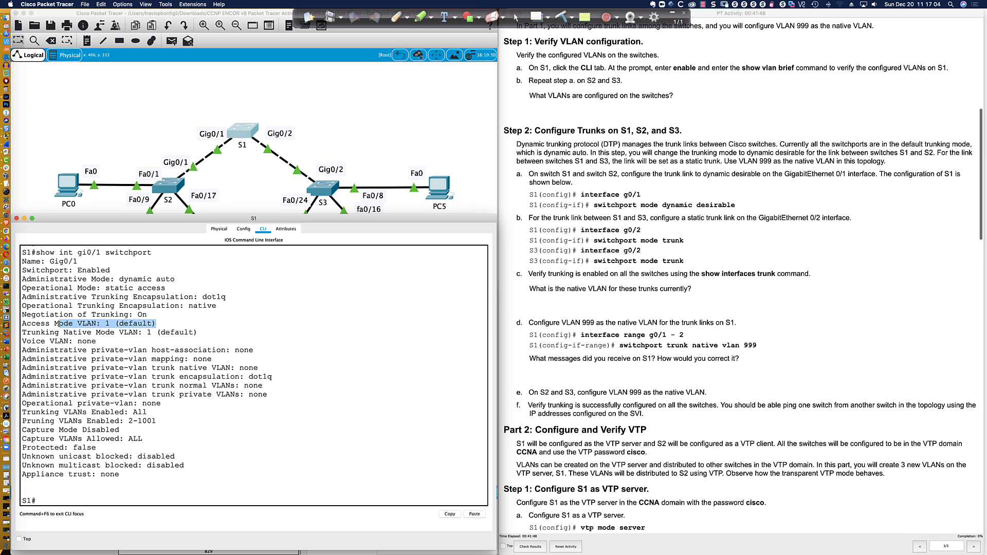
click(189, 366)
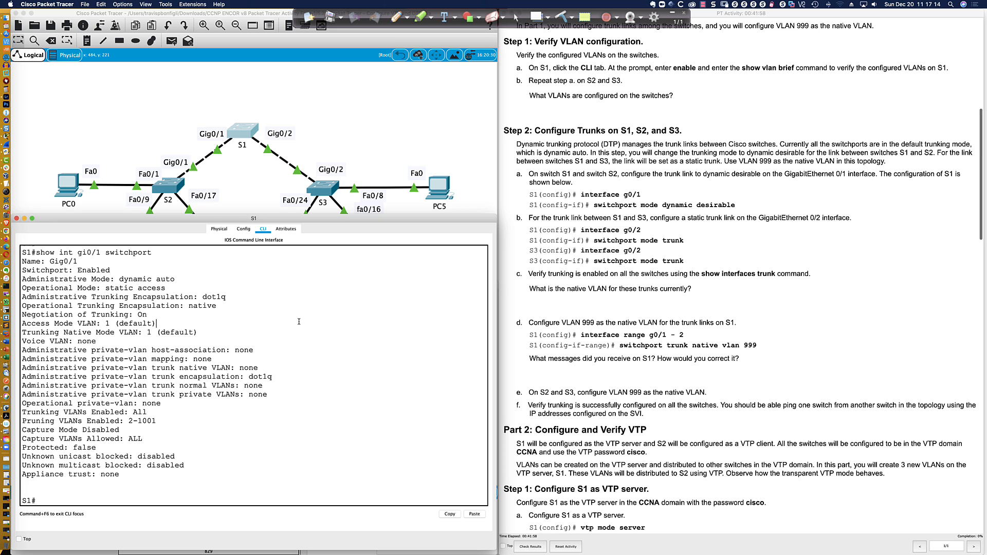
Show S1's VLAN brief and highlight VLAN 1's ports, including Gig0/1 and Gig0/2
text(sh vlan bri)
key(Return)
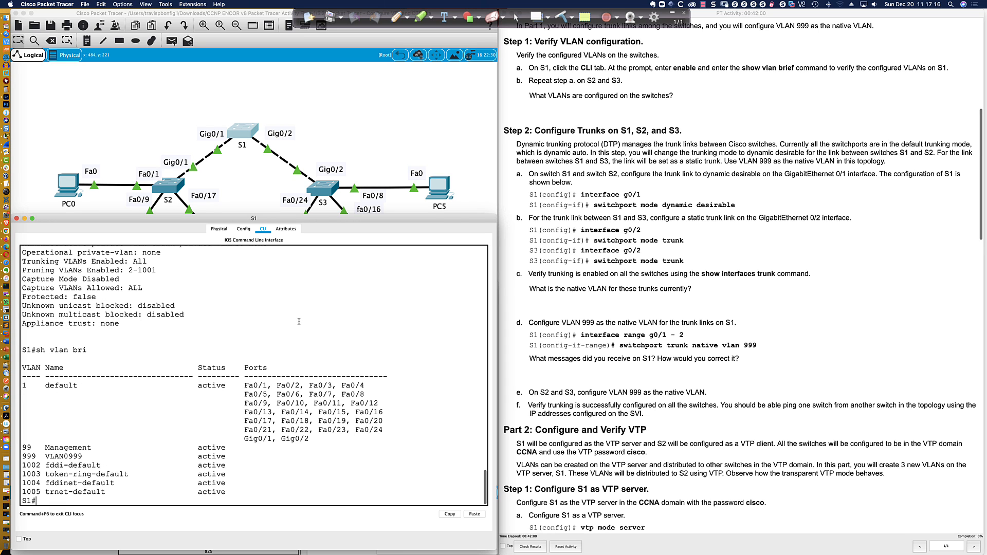
drag(24, 385, 325, 441)
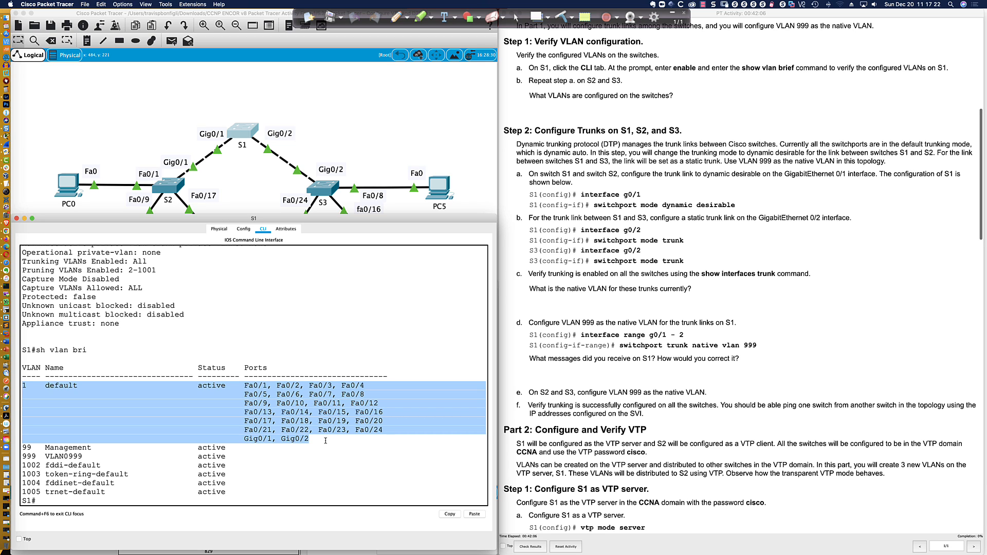
Bring up switch S2's command-line window
click(326, 440)
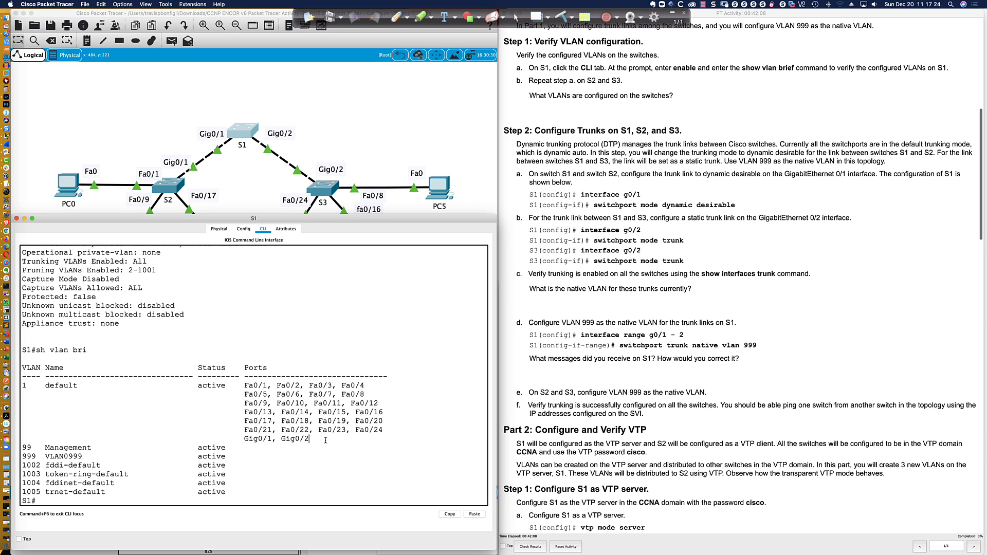
scroll(324, 437, down, 1)
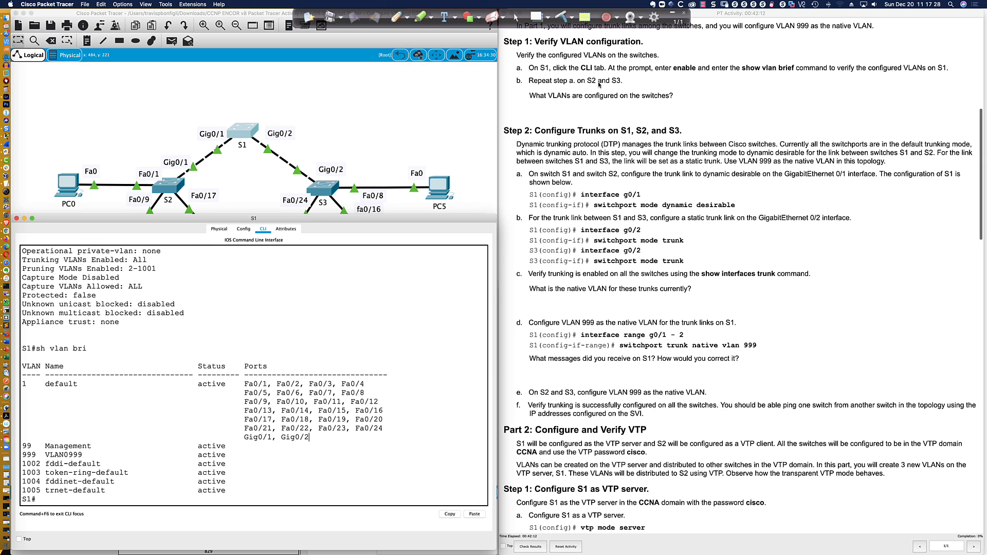
click(165, 183)
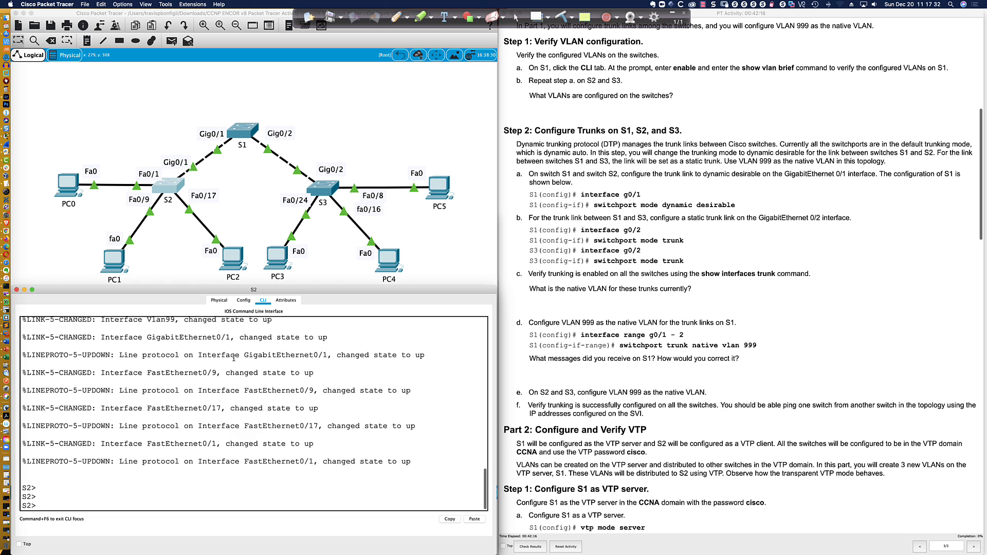
On S2, enter privileged mode and show its trunk interfaces and VLAN brief
key(Return)
key(Return)
key(Return)
key(Return)
text(en)
key(Return)
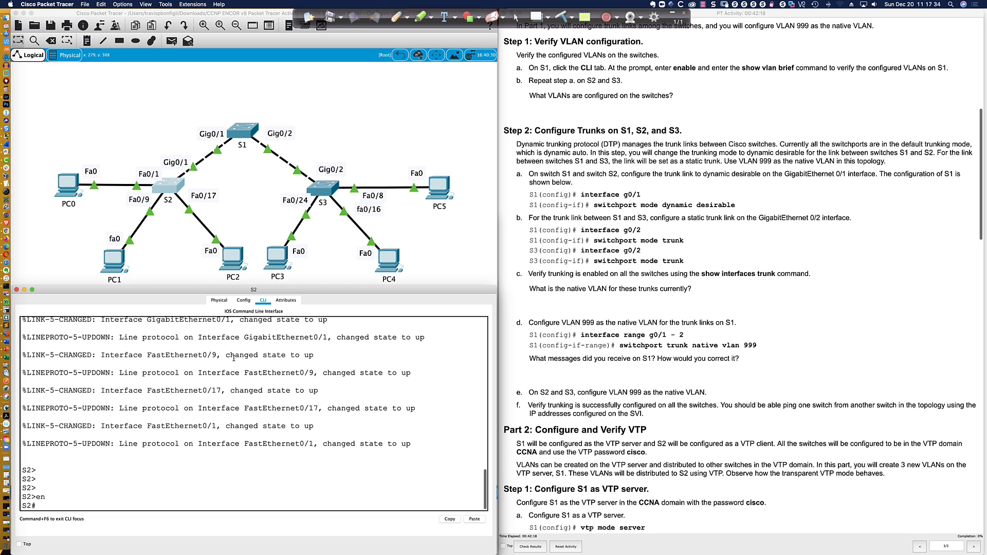
text(sh int tru)
key(Return)
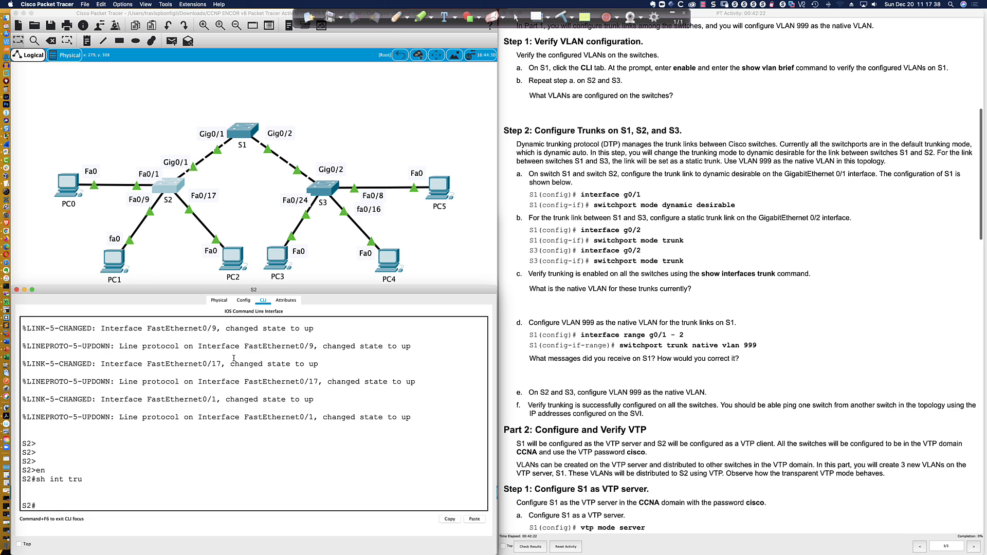
text(sh vlan bri)
key(Return)
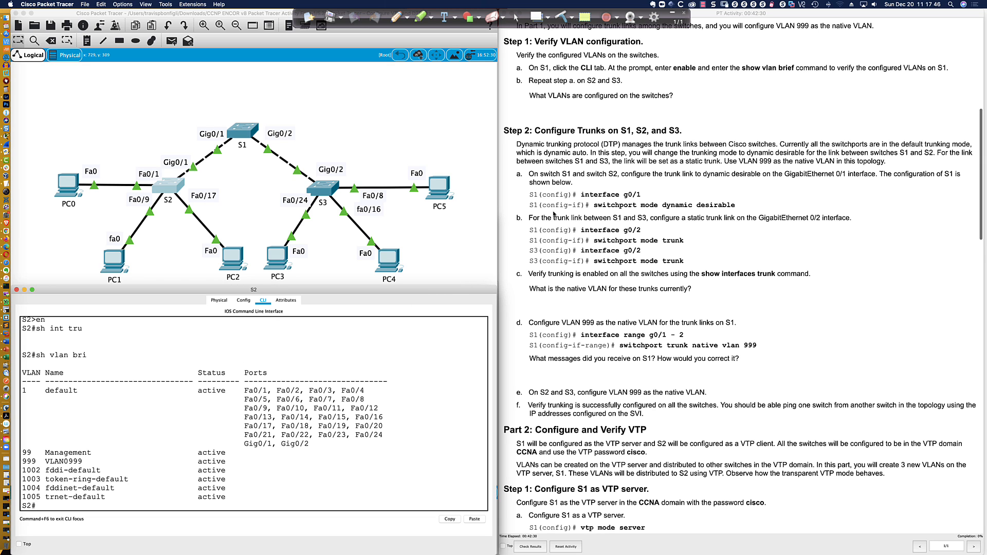
On S3's CLI, enable, run sh int tru and sh vlan bri, marking Gig0/1, Gig0/2 in VLAN 1
click(322, 189)
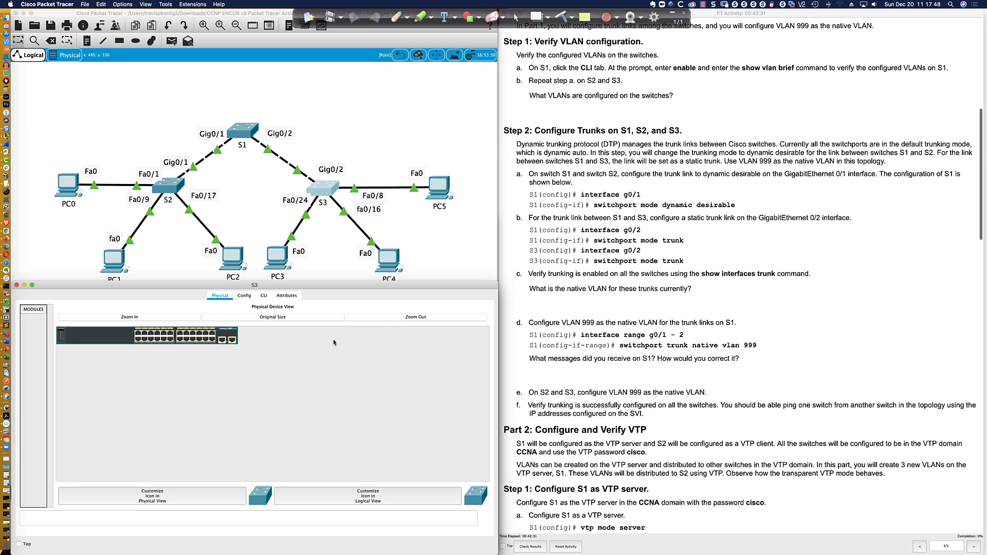
click(264, 297)
key(Return)
key(Return)
key(Return)
key(Return)
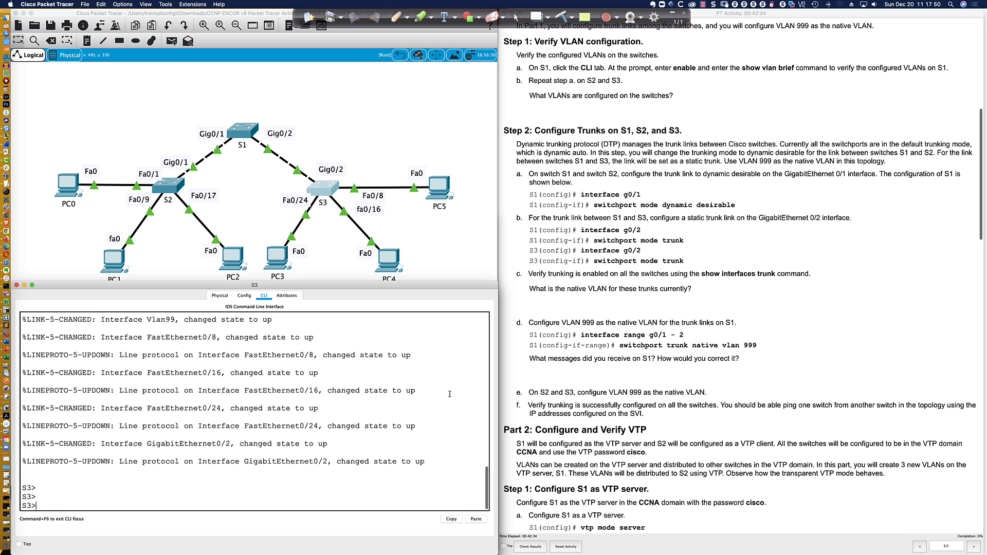
text(en)
key(Return)
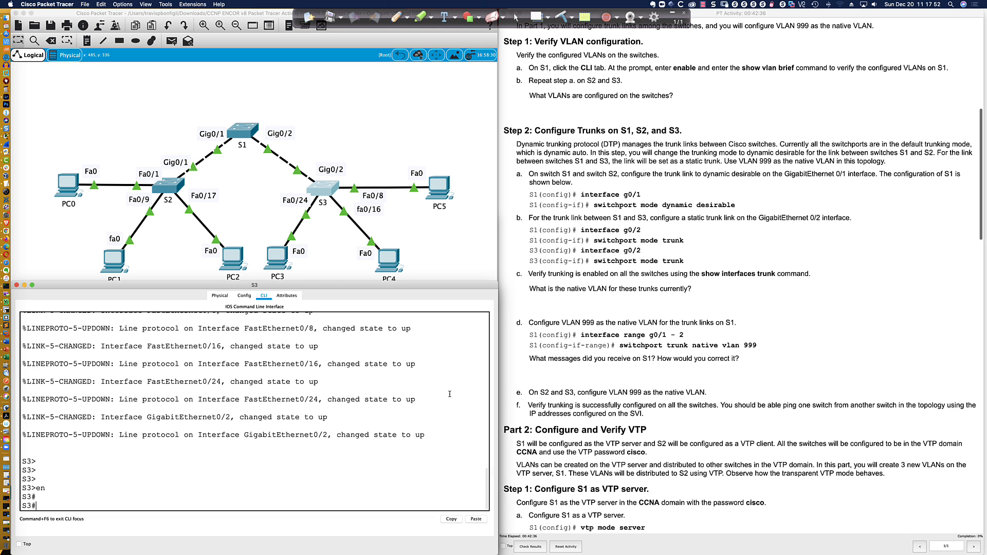
text(sh int tru)
key(Return)
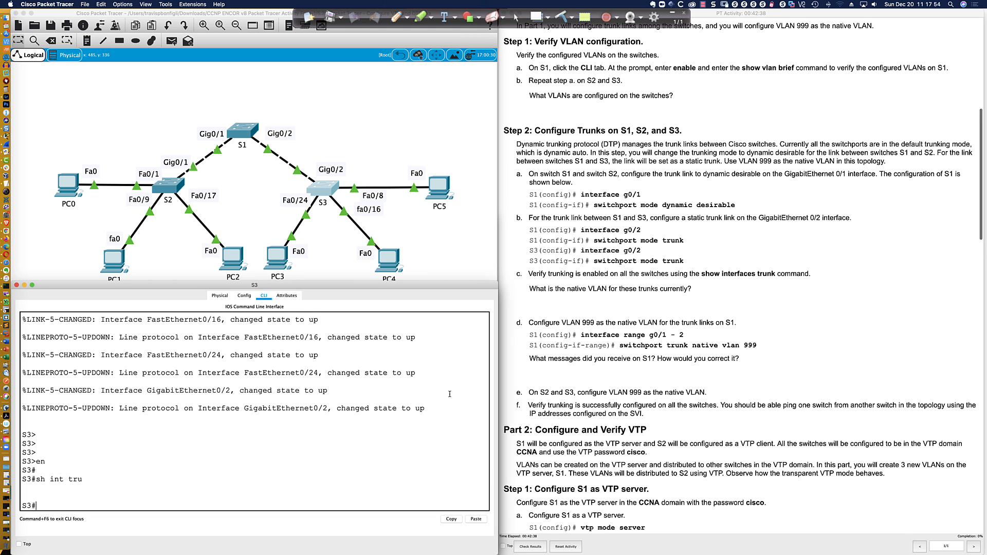
text(sh vlan bri)
key(Return)
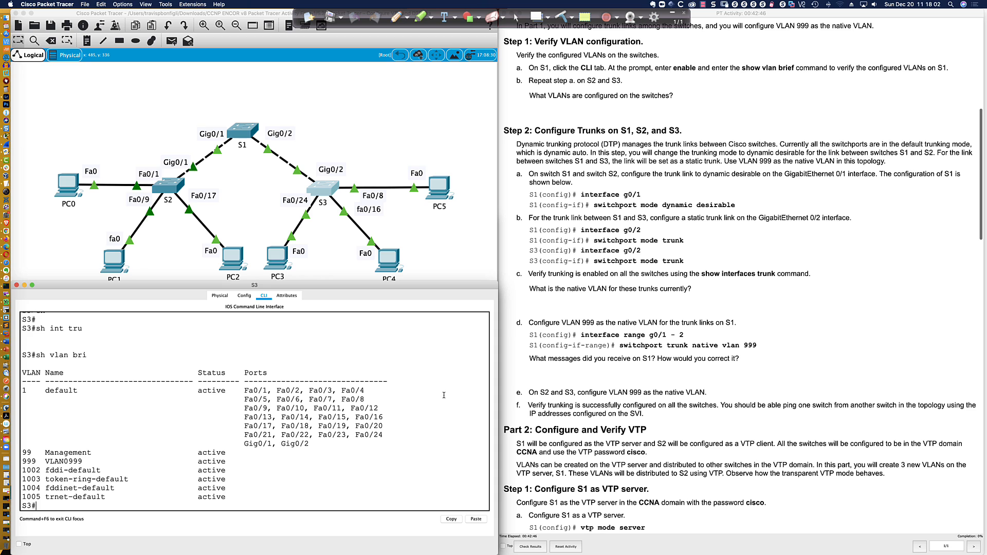
drag(314, 441, 245, 441)
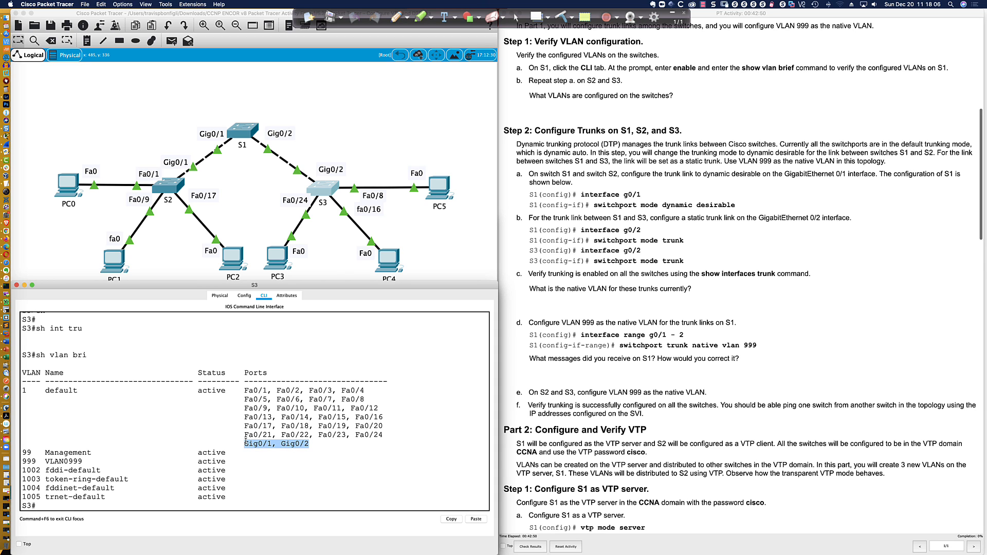
click(332, 444)
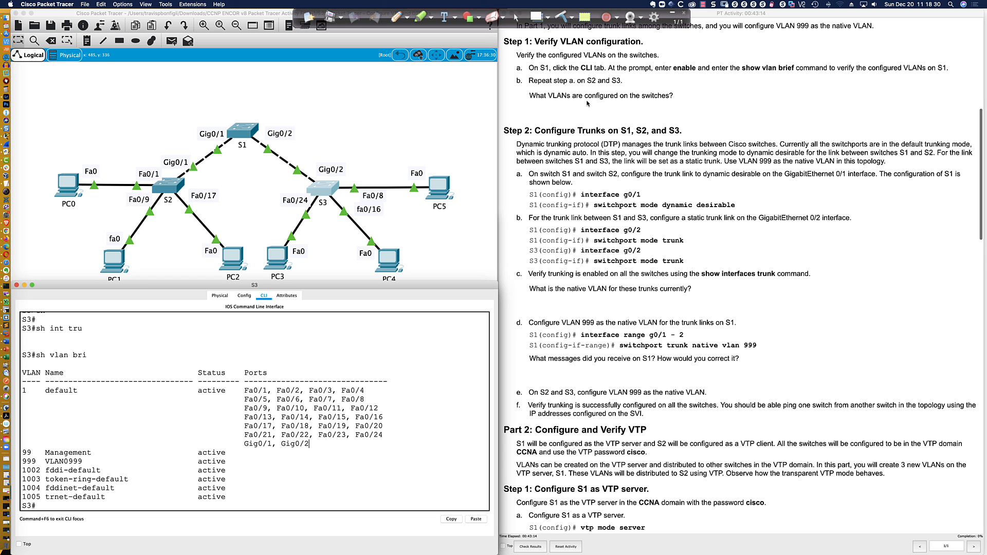
scroll(588, 103, down, 3)
scroll(570, 96, down, 1)
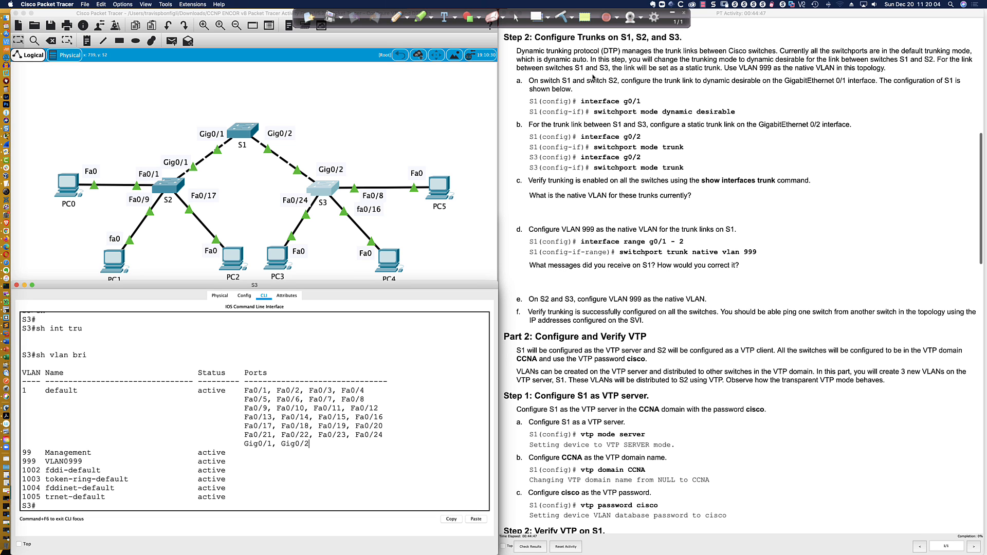
In S1's CLI, enter global configuration and select interface Gig0/1
scroll(591, 77, down, 1)
click(240, 130)
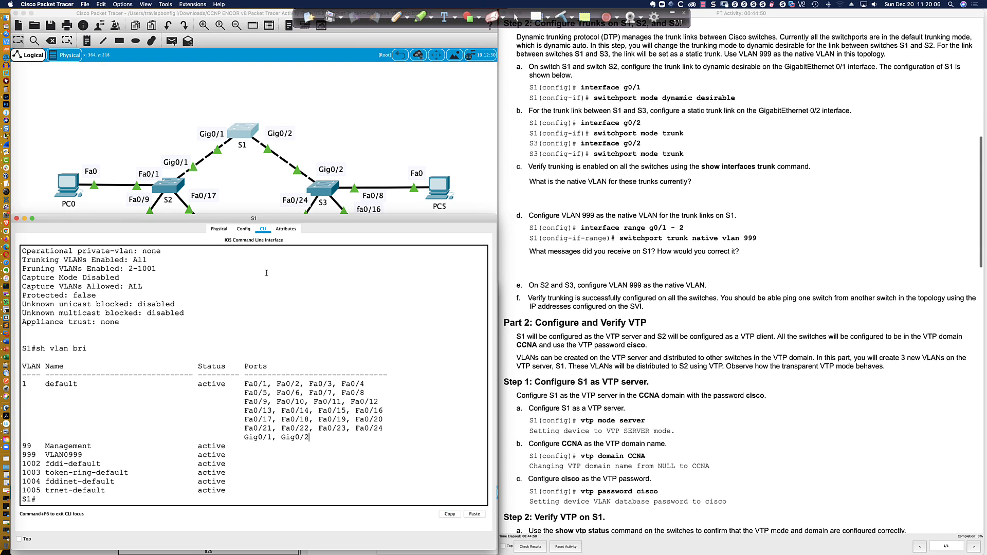
key(Return)
key(Return)
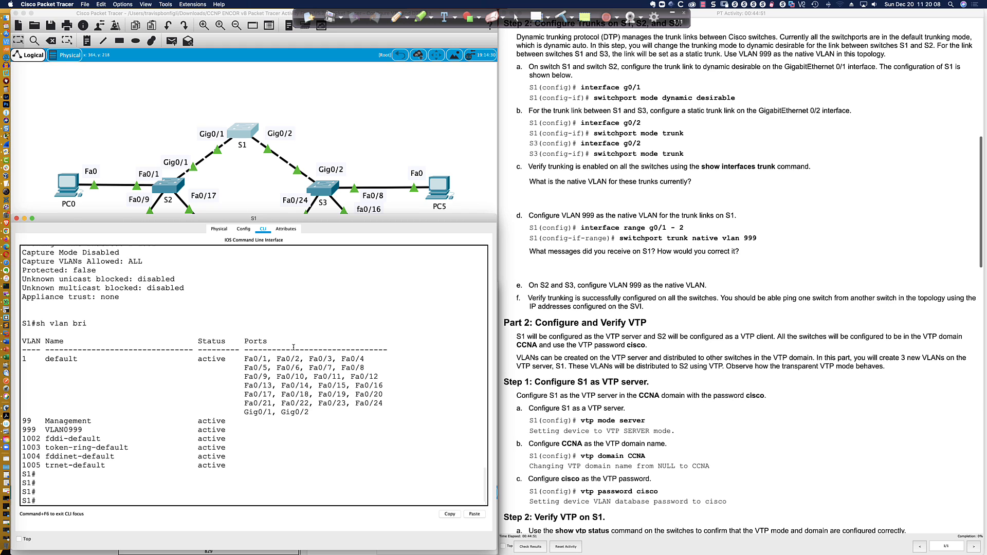
text(conf t)
key(Return)
text(int gi0/1)
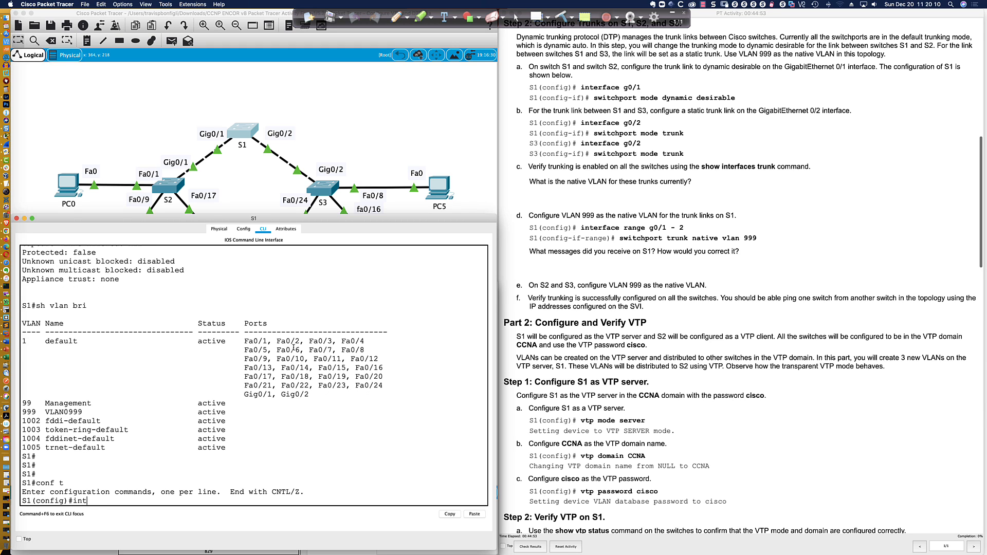
key(Return)
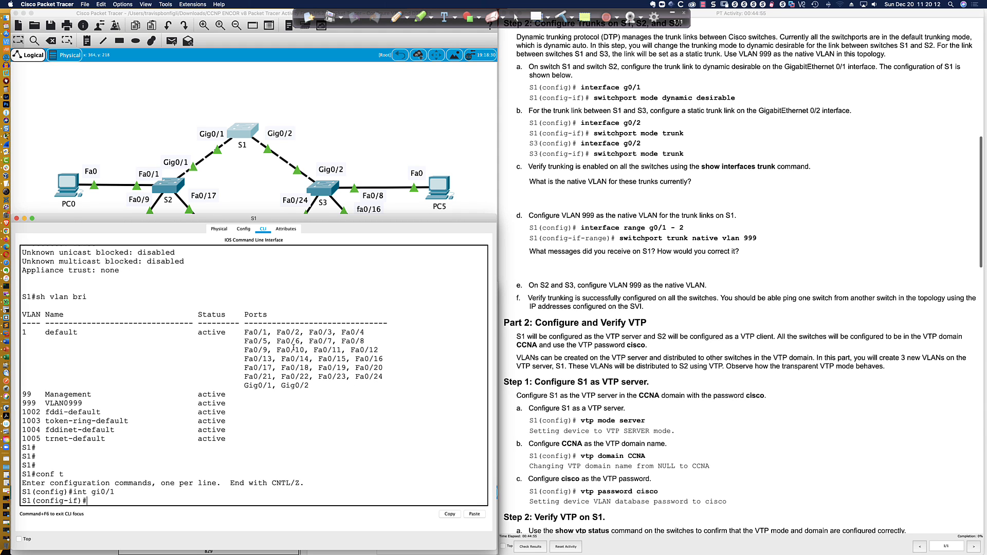
Set Gig0/1 to switchport mode dynamic desirable
text(swi)
key(Tab)
text(mode dy)
key(Tab)
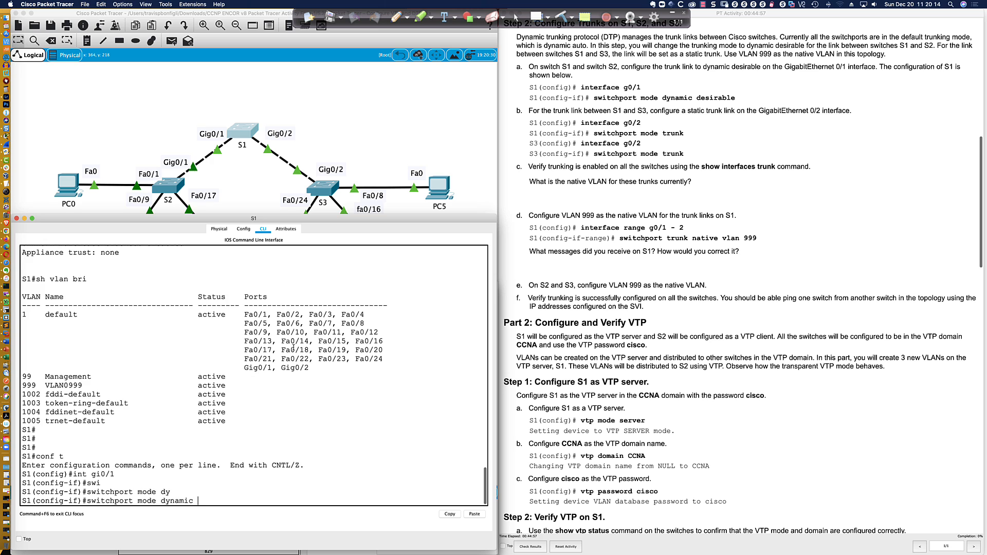
text(des)
key(Tab)
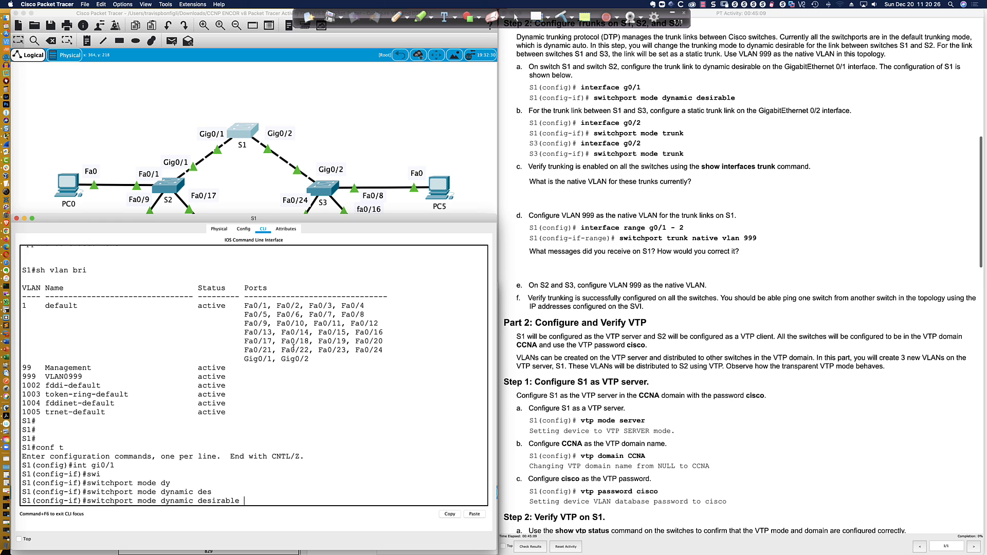
key(Return)
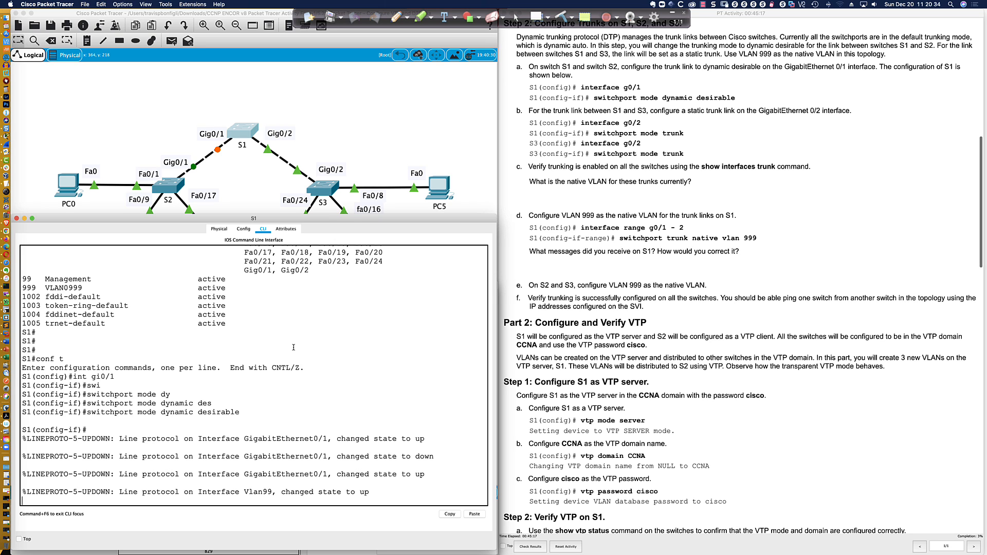
Run do sh ip int br on S1 and highlight Vlan99 at 192.168.99.1 as up/up
key(Return)
key(Return)
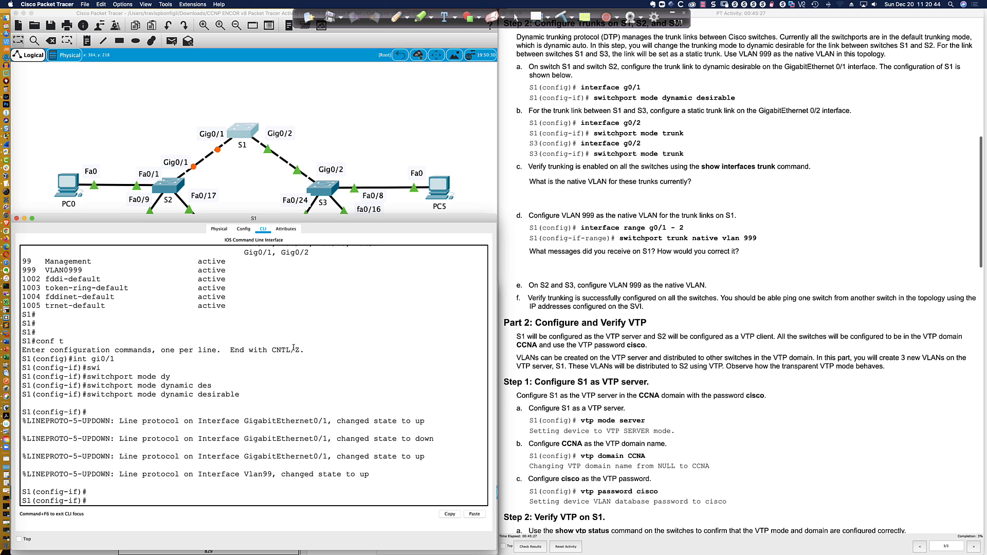
scroll(265, 312, up, 2)
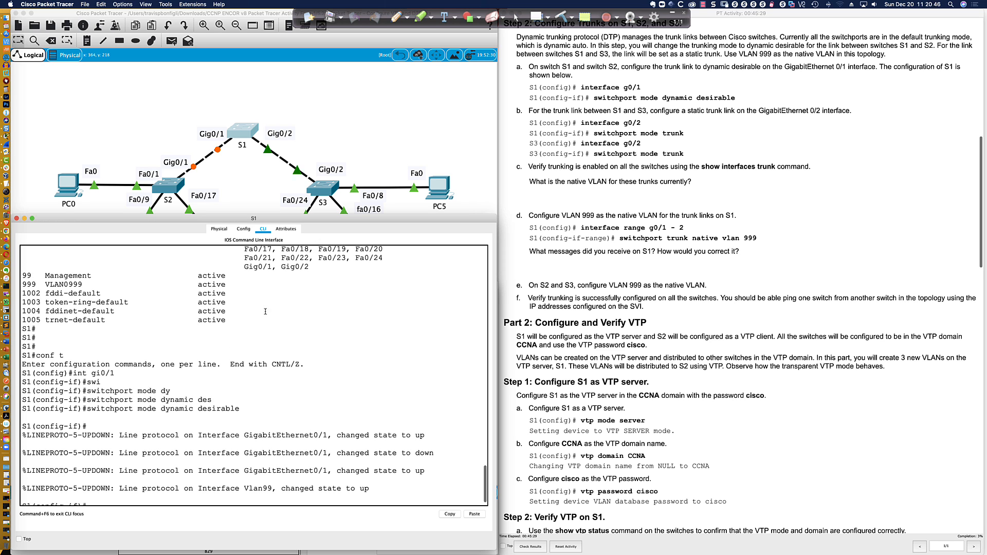
drag(22, 276, 227, 280)
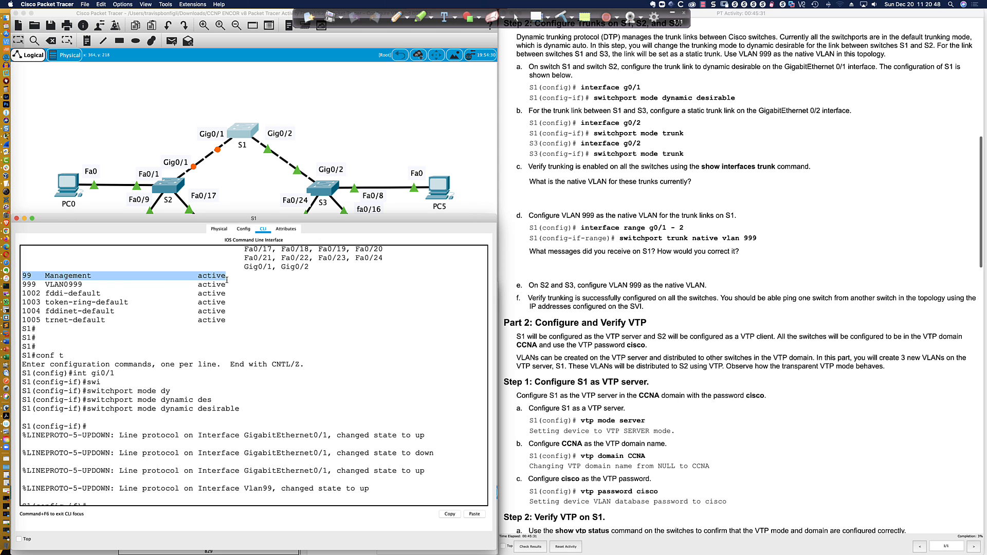
scroll(292, 344, down, 2)
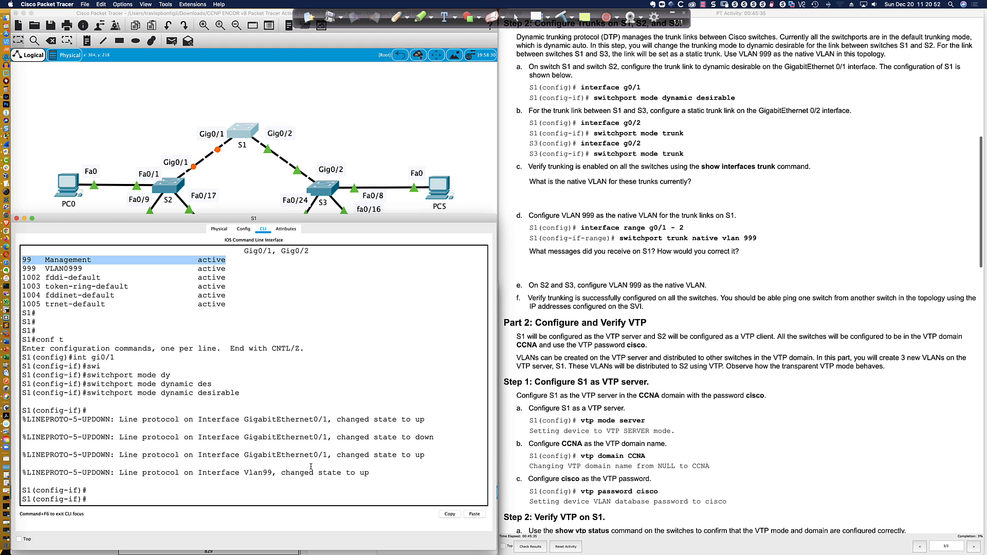
text(do sh ip itn)
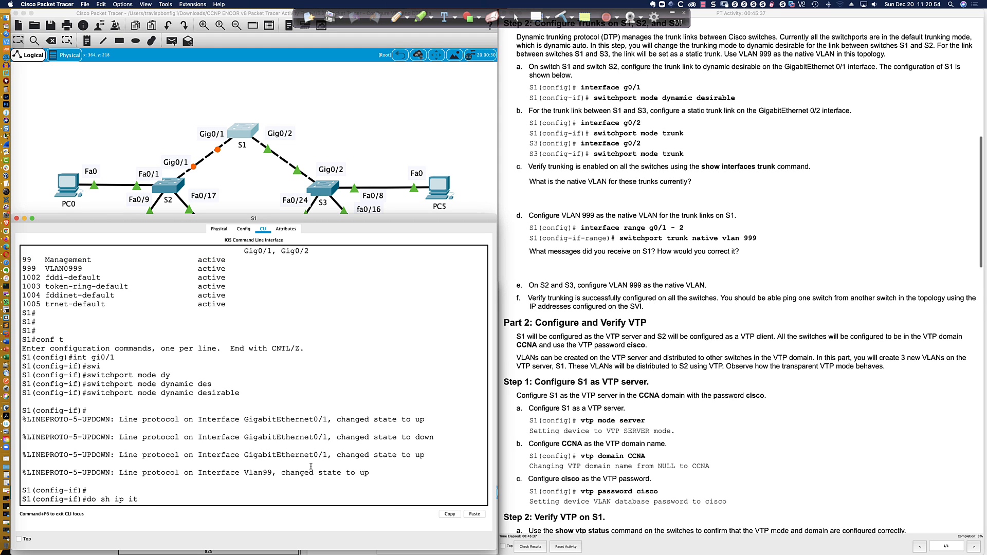
key(BackSpace)
text(nt br)
key(Return)
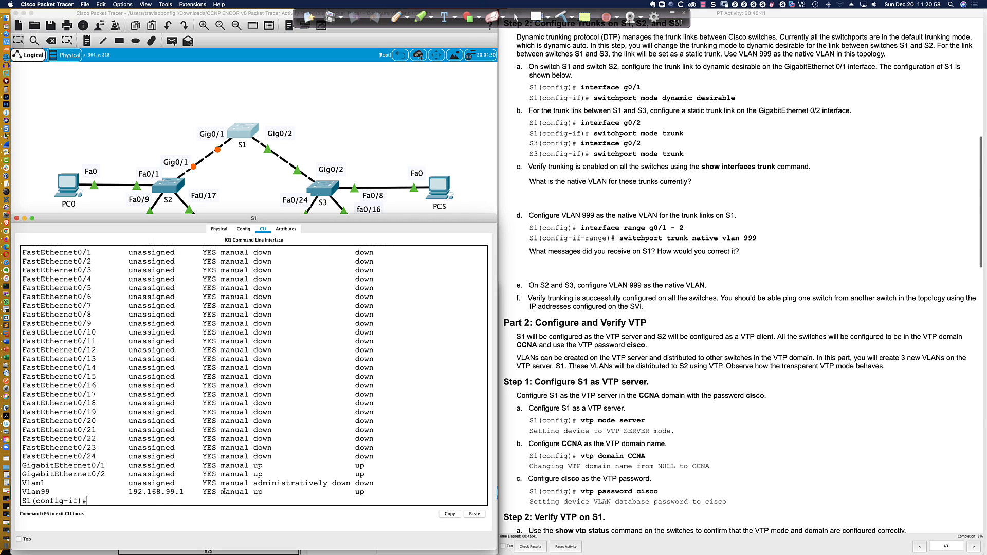
drag(198, 492, 380, 492)
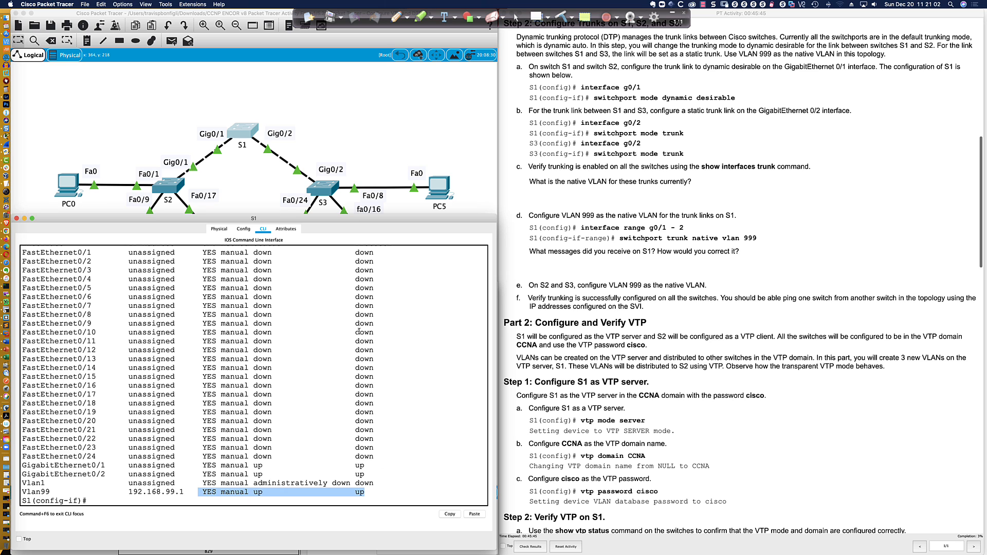
Show S3's interface IP brief and highlight Vlan99 192.168.99.3 as status up, protocol down
click(316, 189)
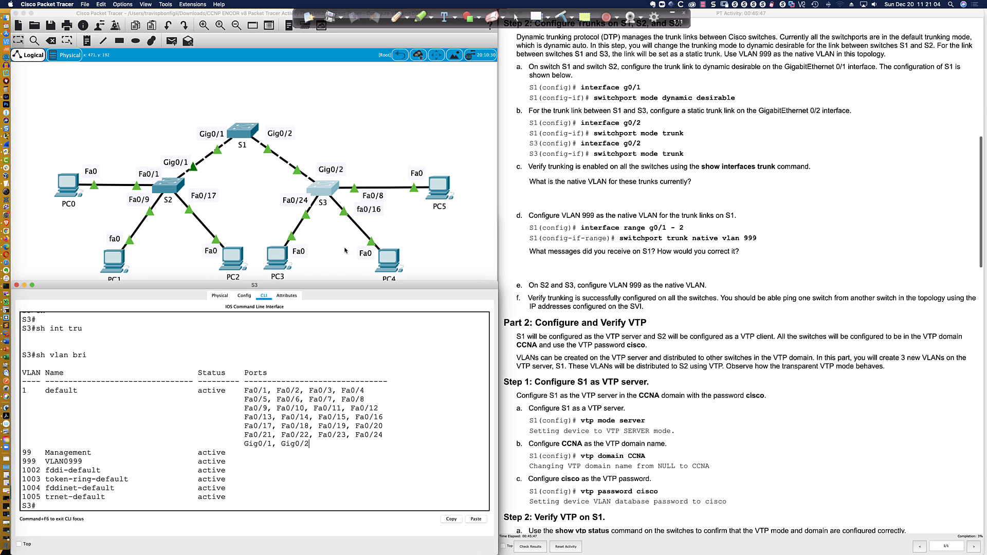
key(Return)
key(Return)
key(Return)
text(sh ip int bri)
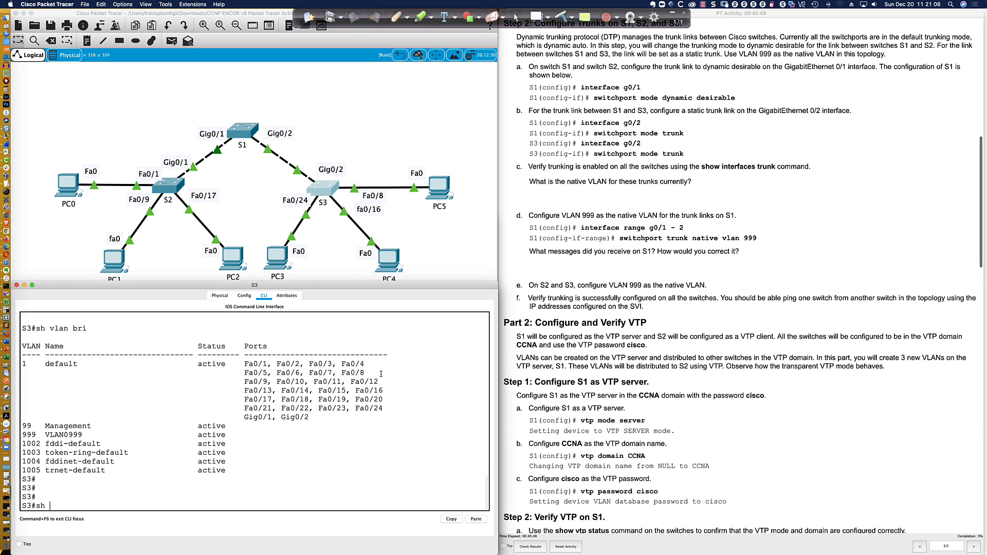
key(Return)
key(space)
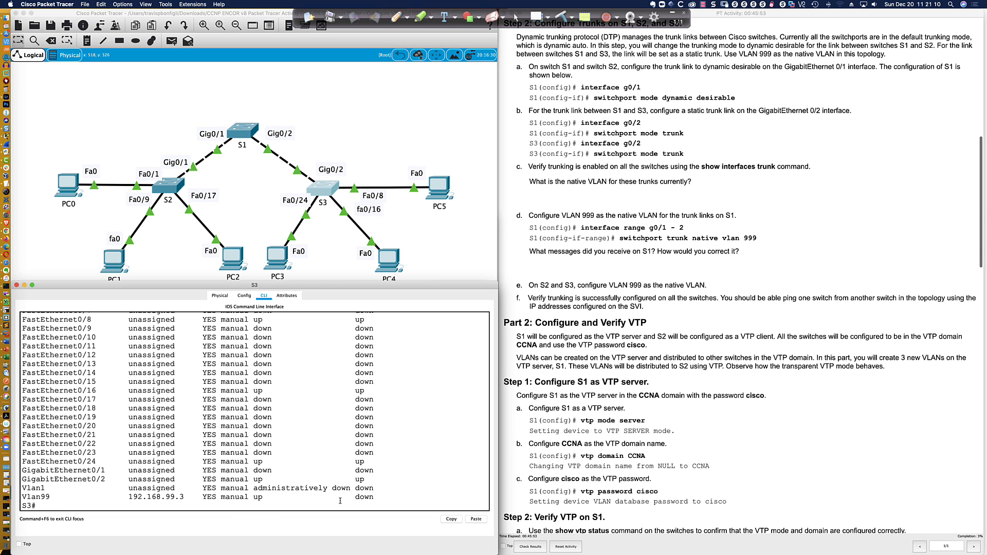
drag(252, 497, 264, 497)
click(264, 497)
double_click(258, 497)
drag(355, 498, 376, 496)
Run do sh int trun on S1 and mark the 'n-' in Gig0/1's n-802.1q encapsulation
click(240, 135)
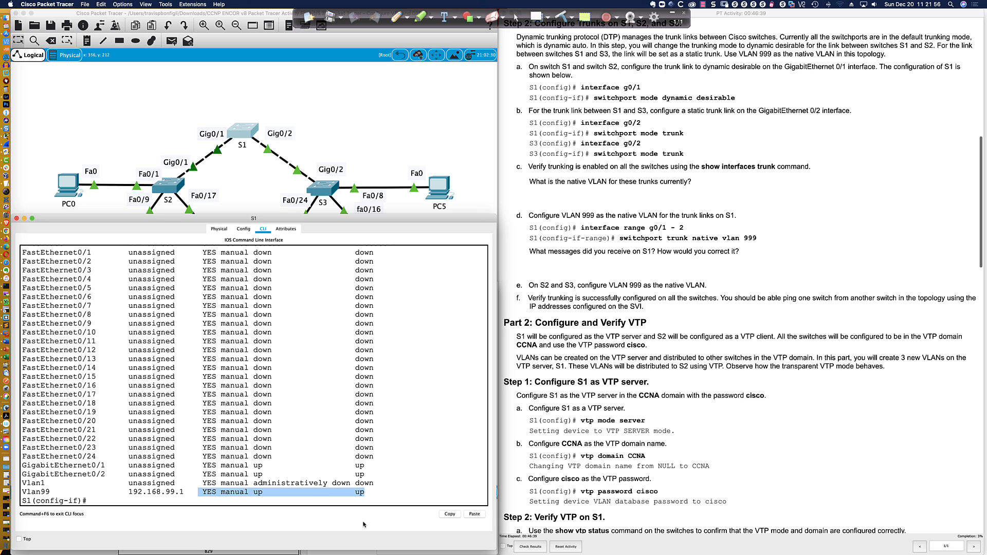
click(365, 493)
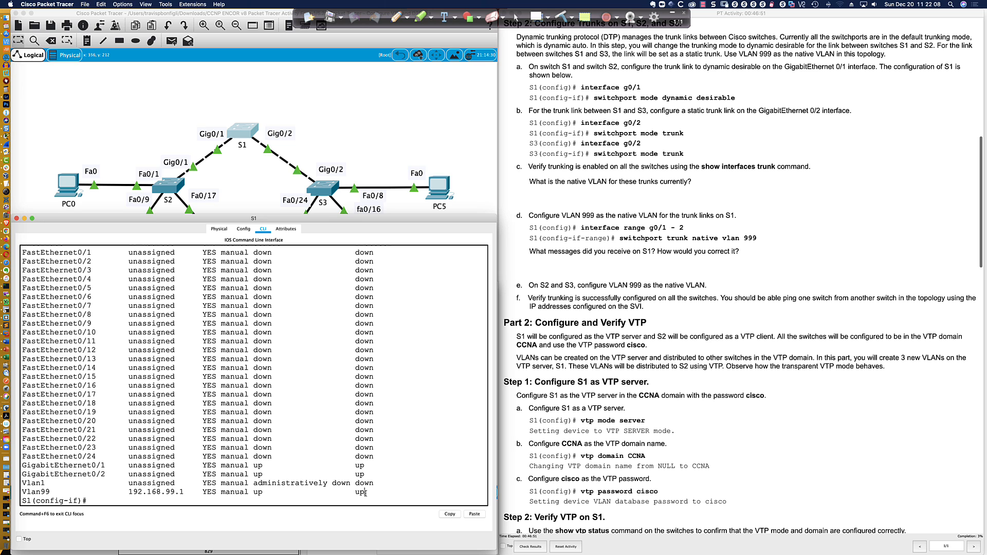
key(Return)
key(Return)
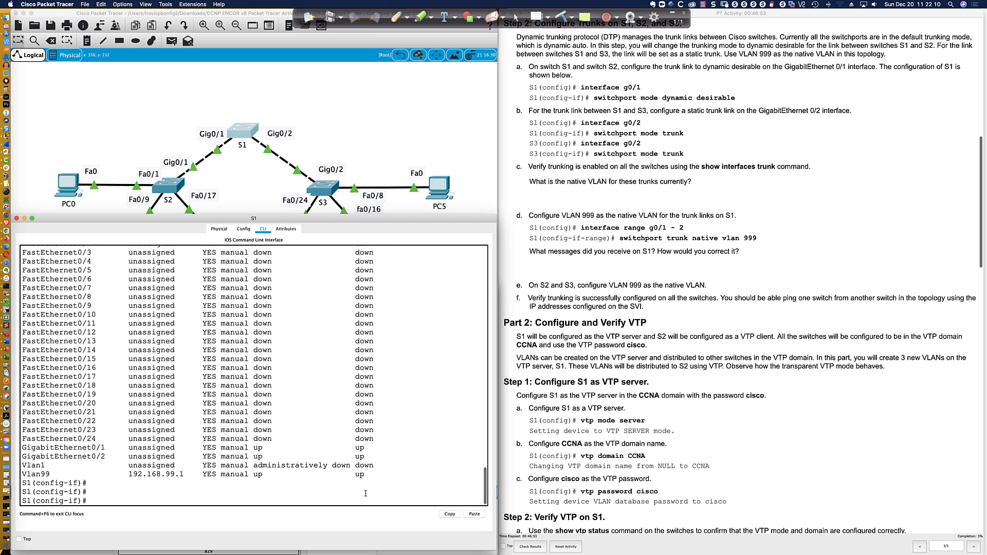
text(do sh int trun)
key(Return)
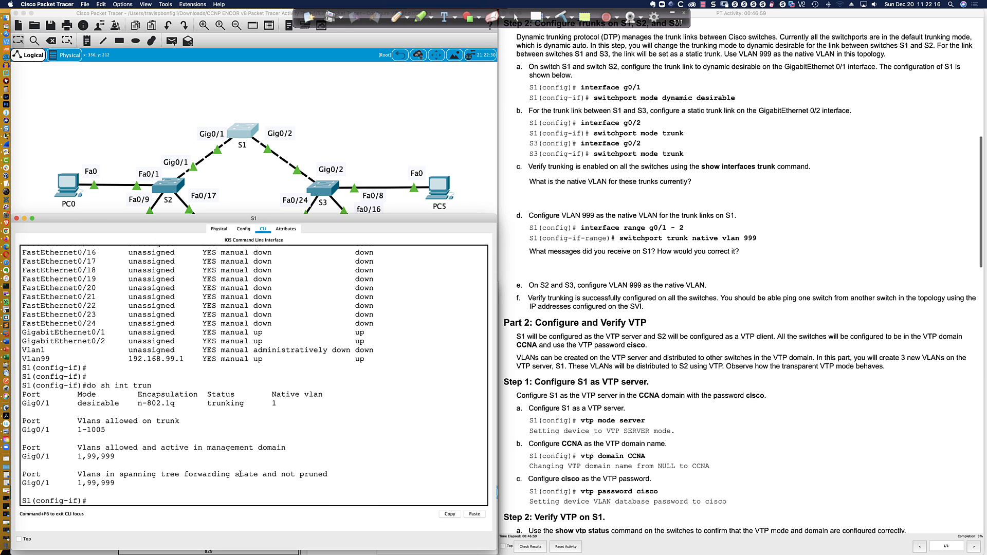
drag(135, 404, 145, 404)
Reapply switchport mode dynamic desirable on Gig0/1
drag(77, 403, 121, 403)
text(switchport mode dynamic desirable)
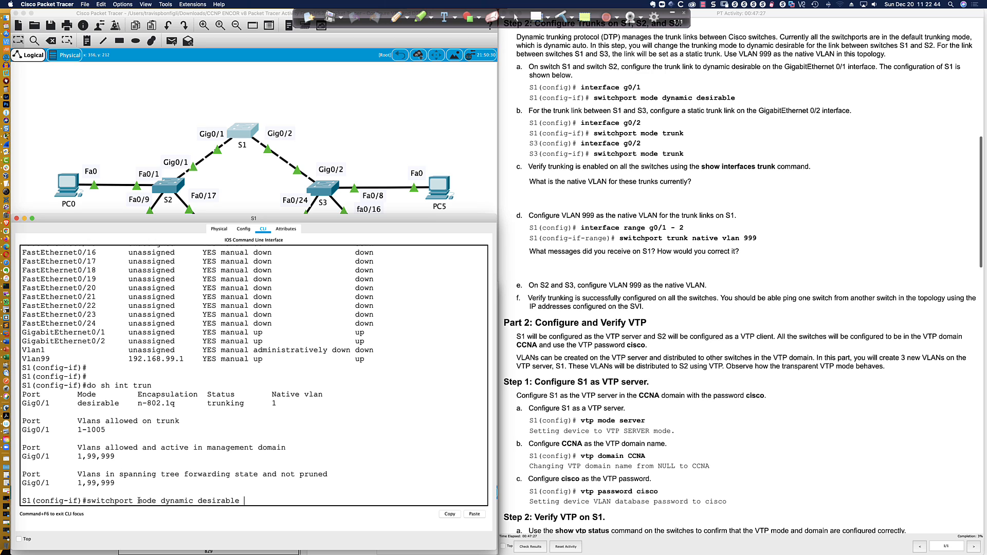
key(Return)
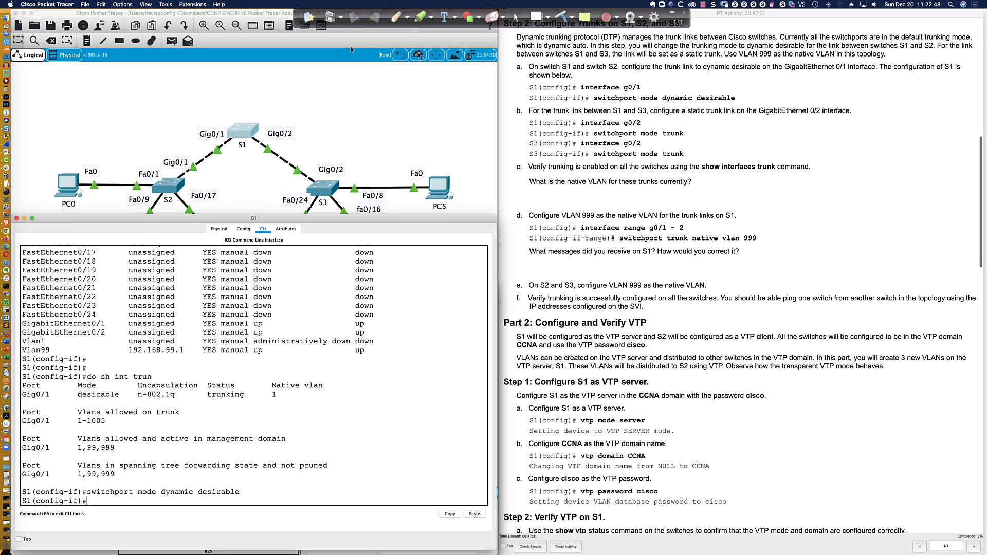
Underline the n- prefix of n-802.1q with the screen annotation pen, then clear it
click(395, 17)
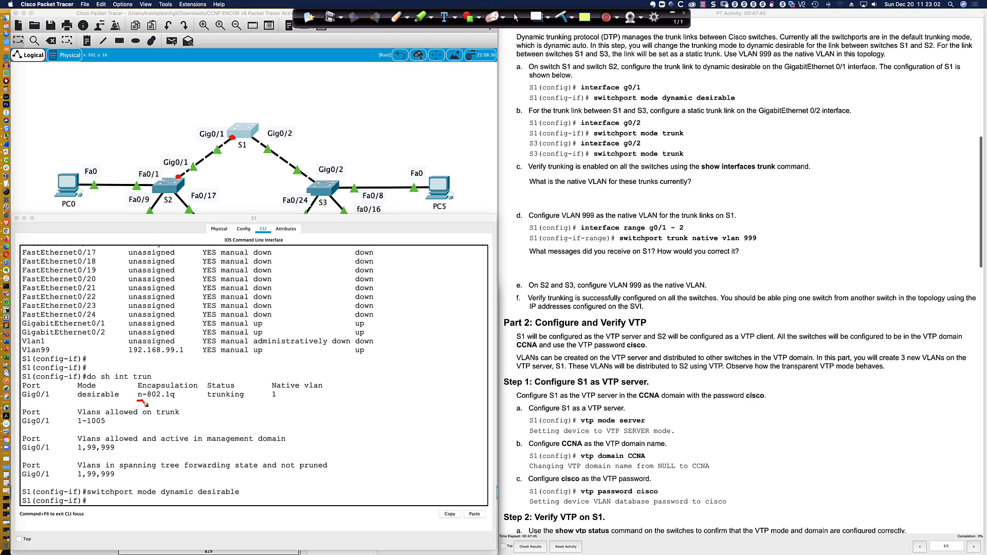
drag(137, 400, 144, 399)
click(516, 18)
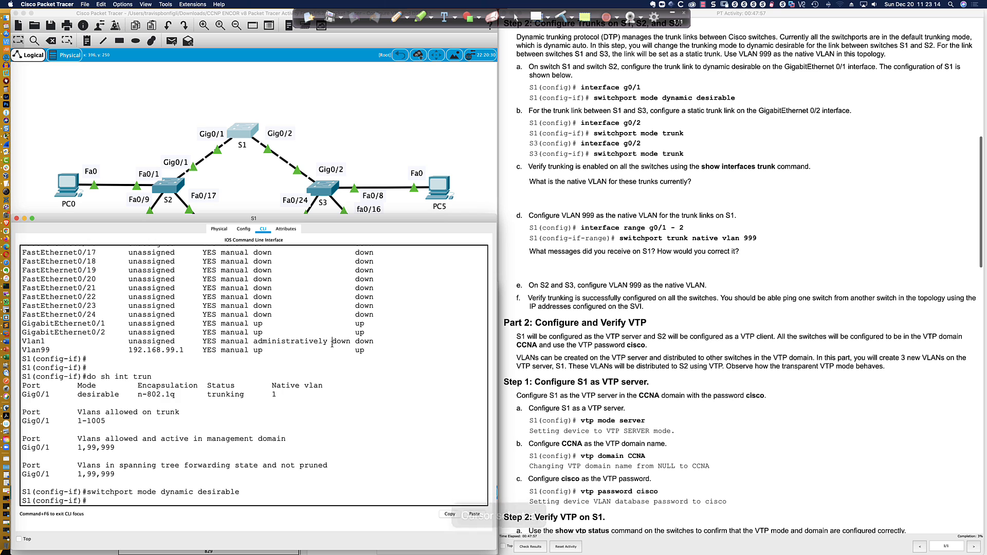
Start entering 'do sh int gi0/1 switchport' at S1's interface prompt
key(Return)
key(Return)
key(Return)
text(do sh)
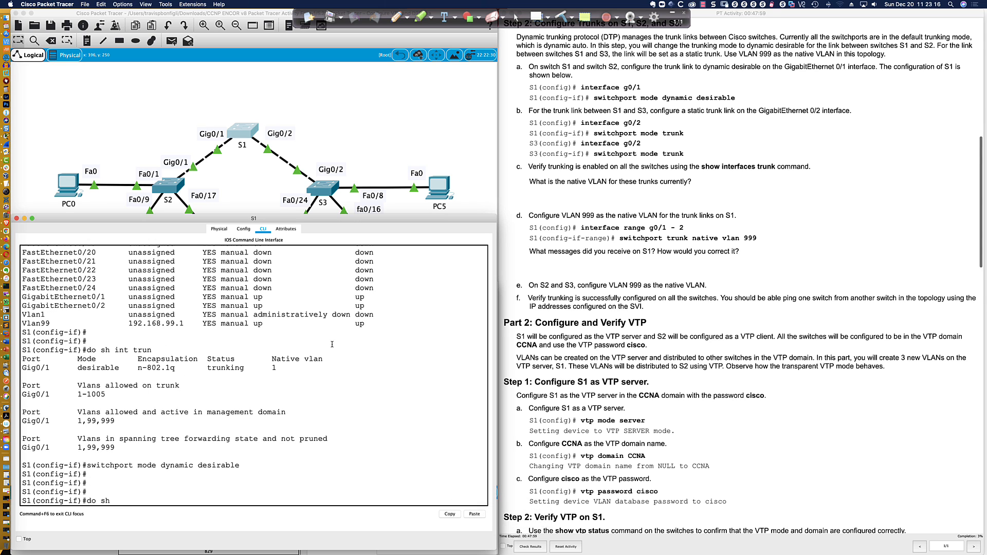
text( int gi0/1 swi)
key(Tab)
Show Gig0/1 switchport details, highlighting Enabled, dynamic desirable, operational trunk and dot1q encapsulation
text(tch)
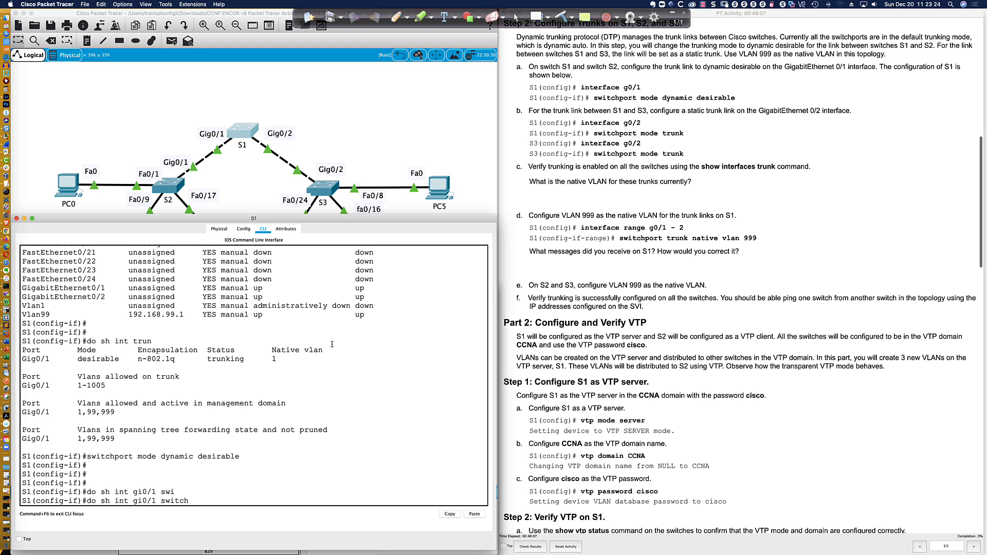
key(Return)
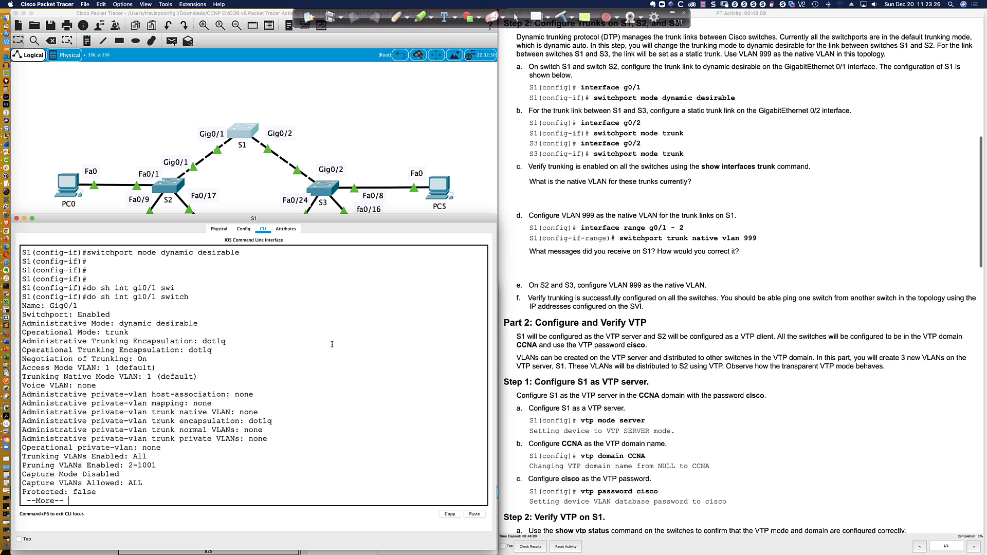
key(space)
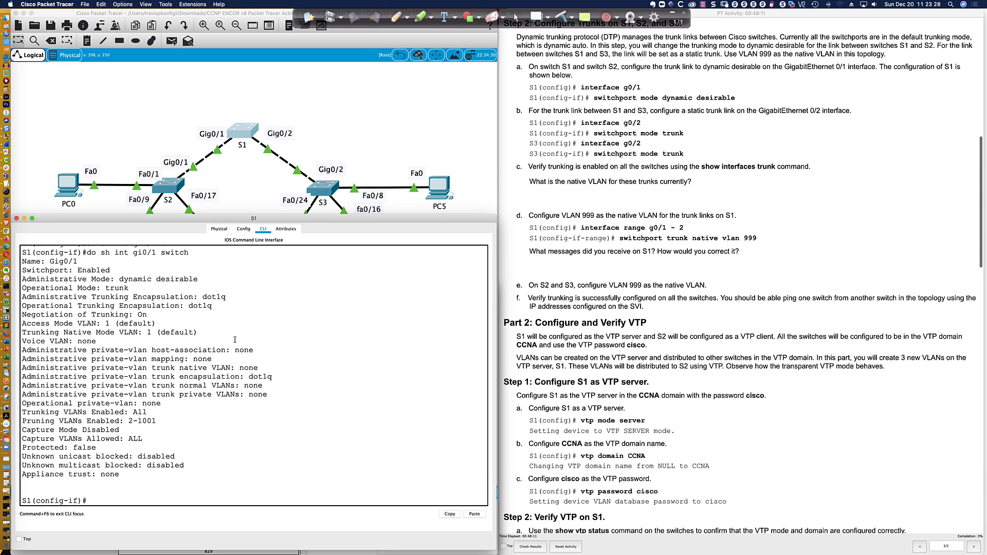
drag(37, 269, 115, 271)
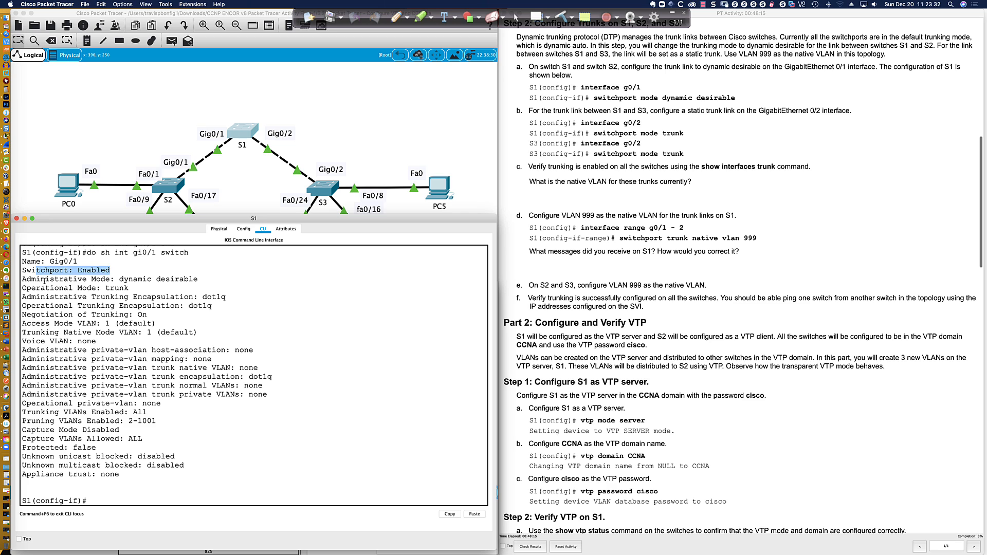
drag(46, 279, 195, 279)
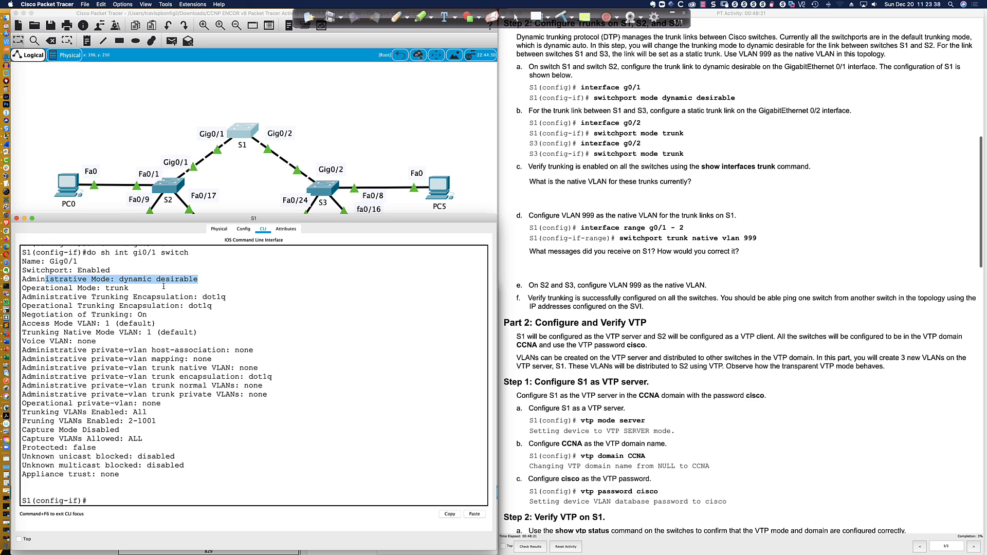
drag(69, 288, 133, 288)
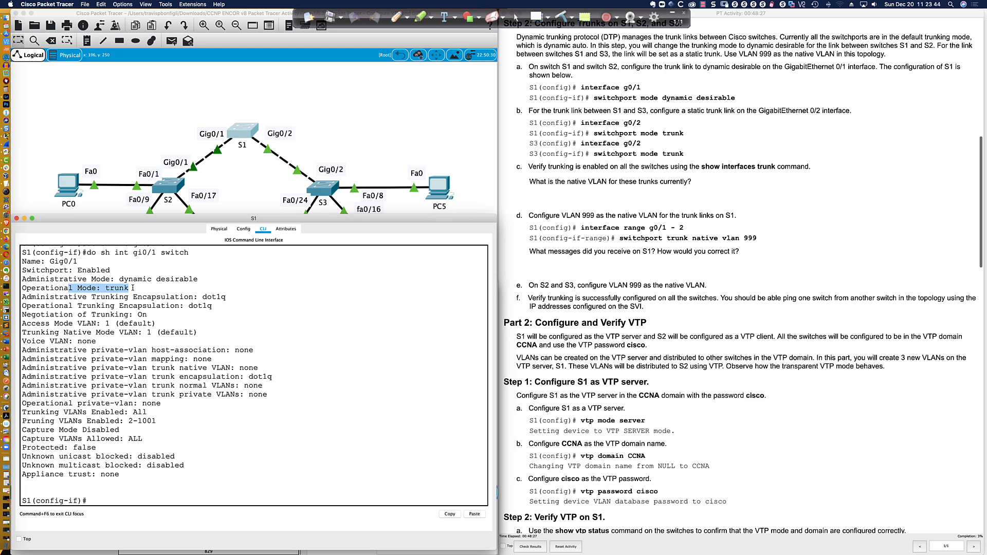
drag(114, 296, 227, 297)
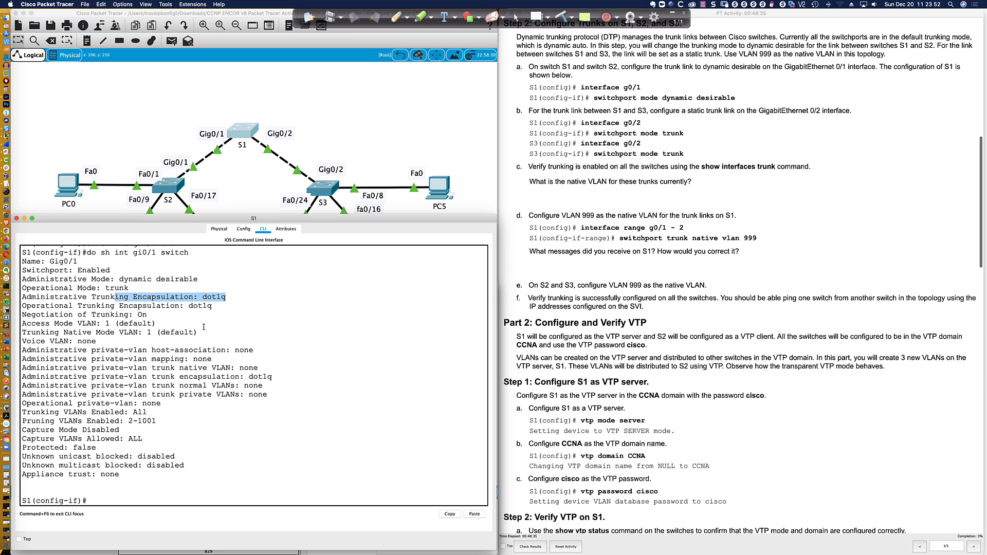
scroll(203, 327, up, 8)
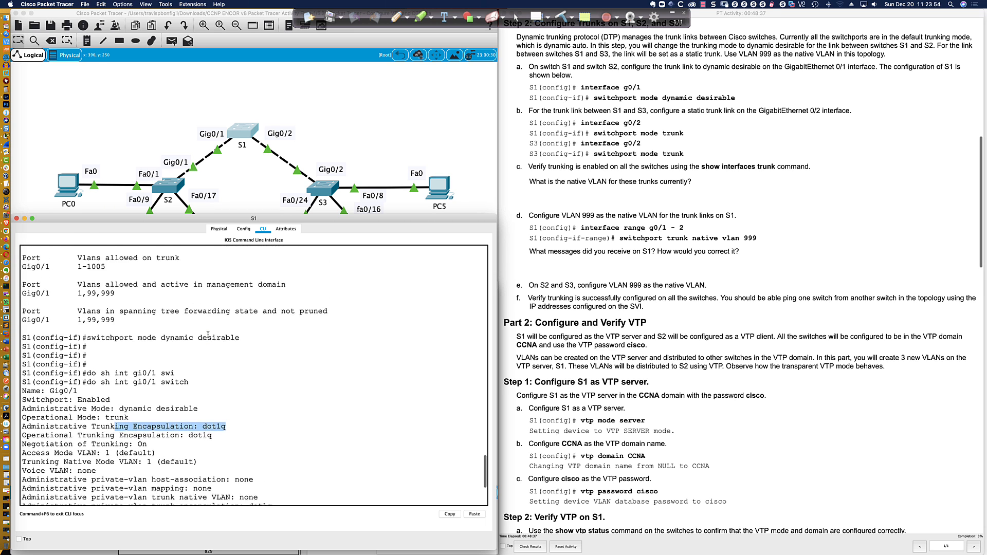
scroll(208, 334, up, 3)
Highlight n-802.1q in S1's trunk output, then switch to the Cisco Modeling Labs lab in Firefox
click(138, 285)
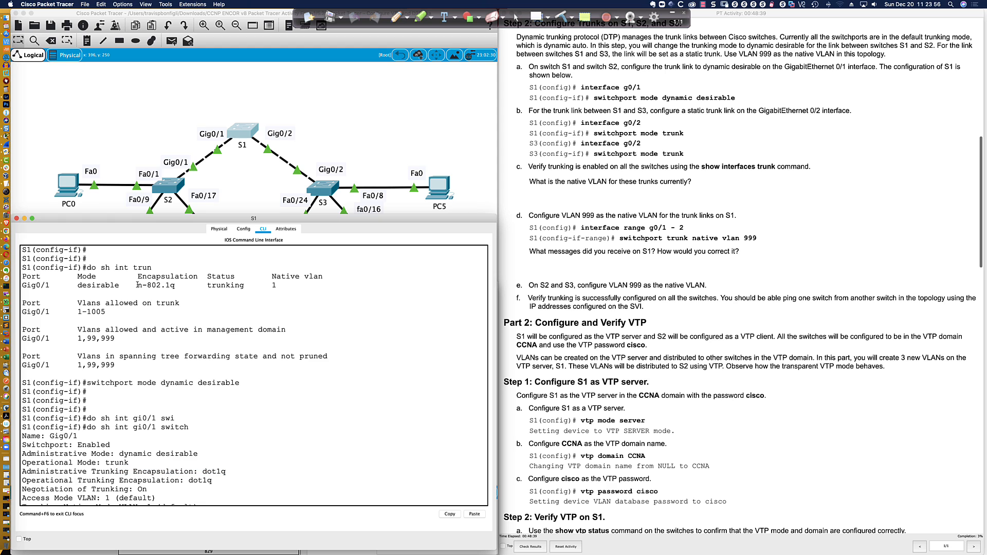
drag(138, 285, 174, 286)
scroll(174, 285, up, 3)
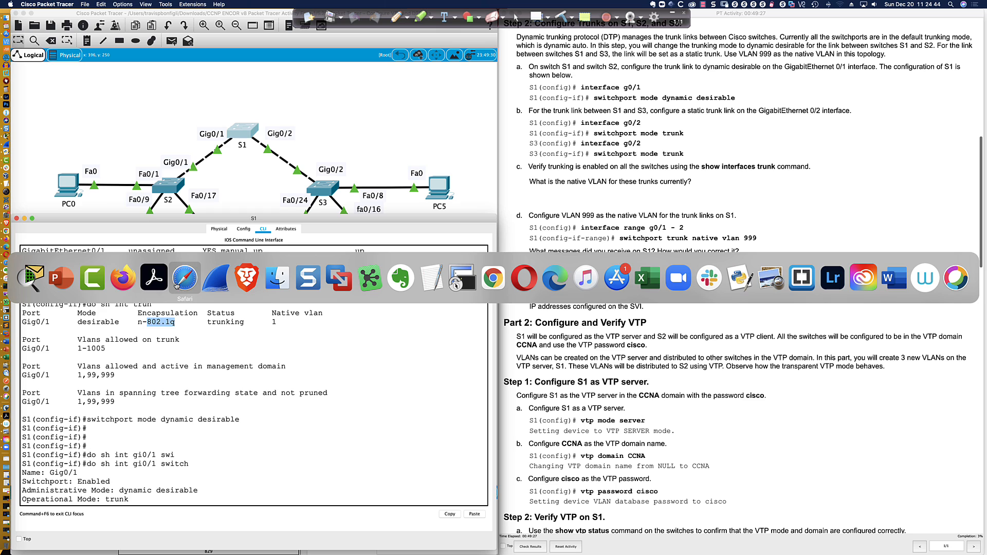
click(122, 278)
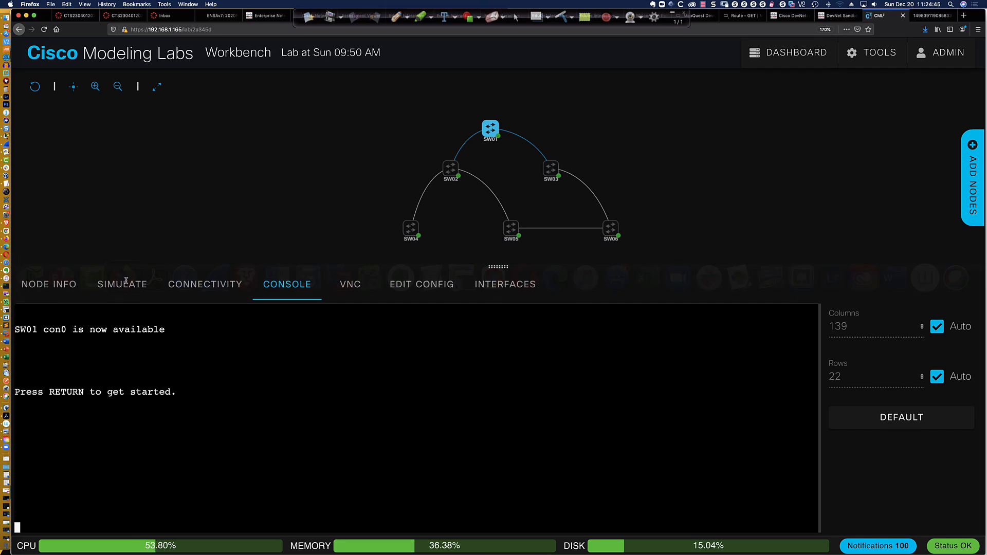
Select node SW01 in CML and wake its console to the SW01> prompt
click(491, 131)
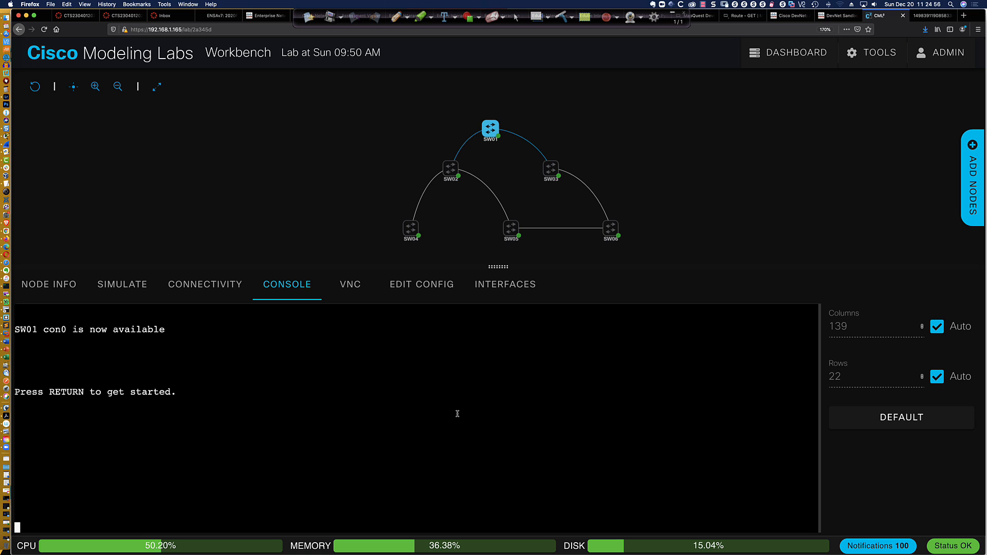
key(Return)
key(Return)
key(Return)
key(Return)
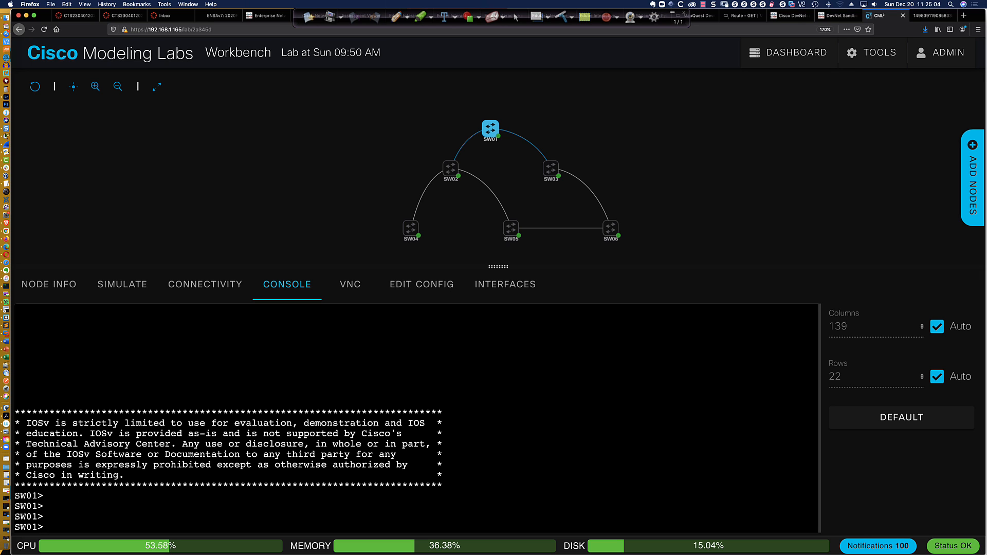
Browse the CML node palette (IOSv, IOSvL2, NX-OS), then refresh SW01's SW01> console prompt
click(973, 195)
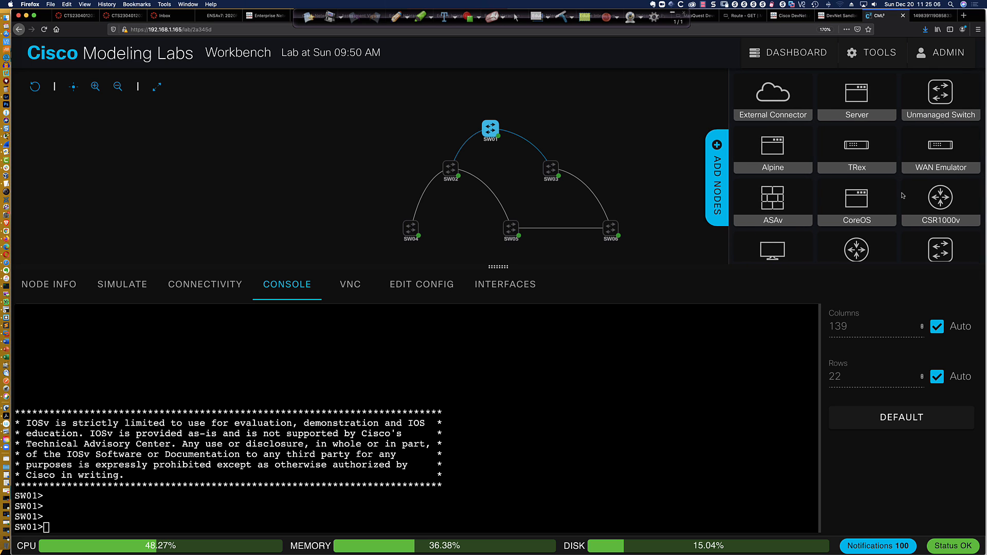
scroll(823, 147, down, 2)
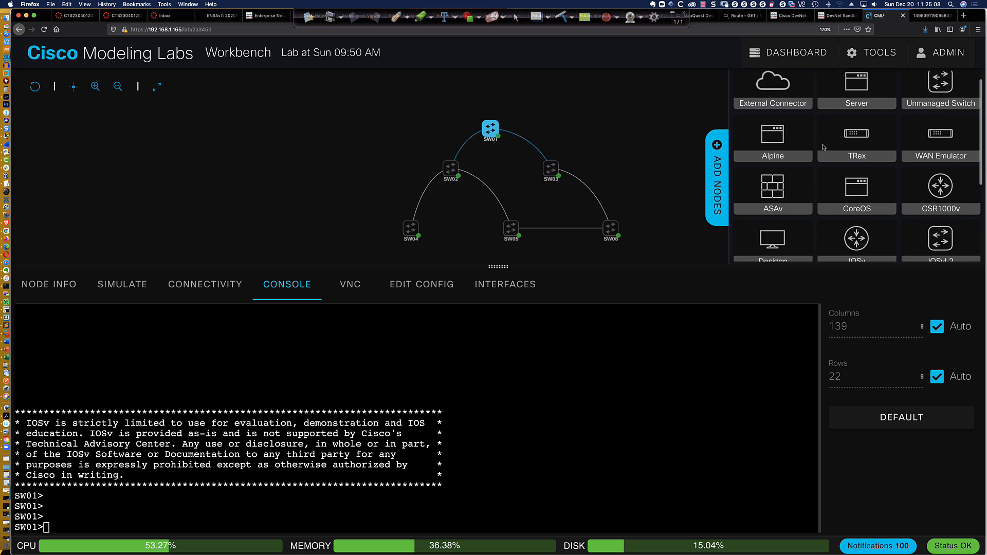
scroll(822, 148, down, 2)
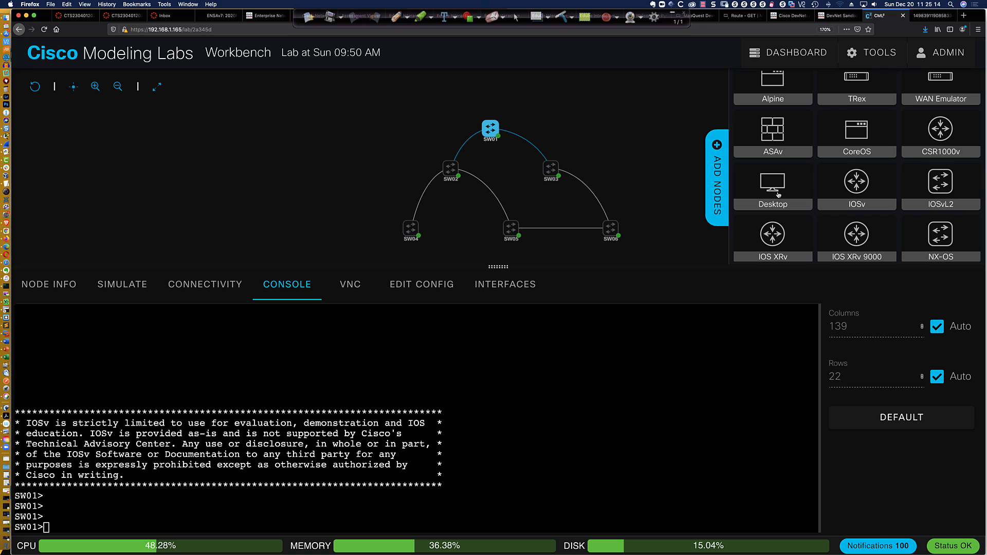
scroll(775, 188, down, 1)
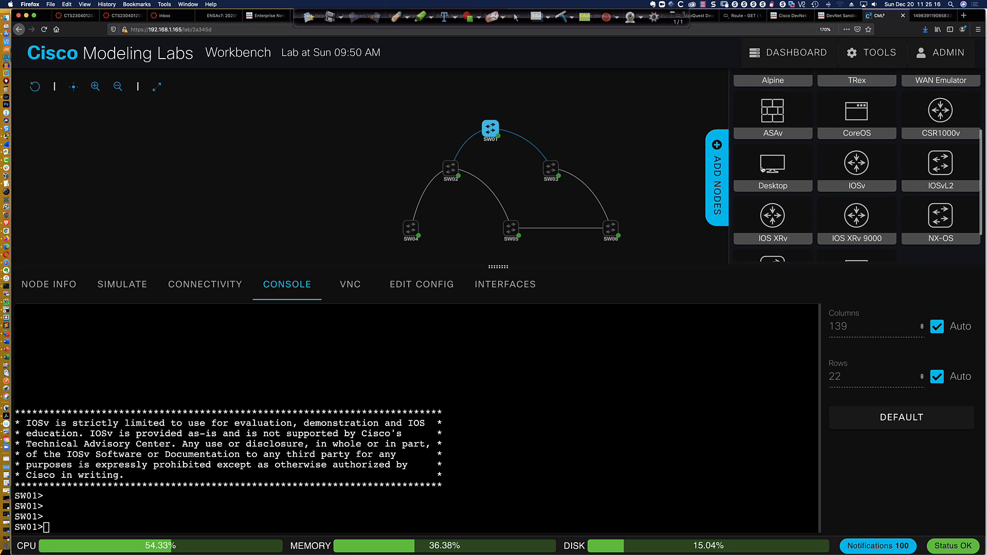
mouse_move(771, 167)
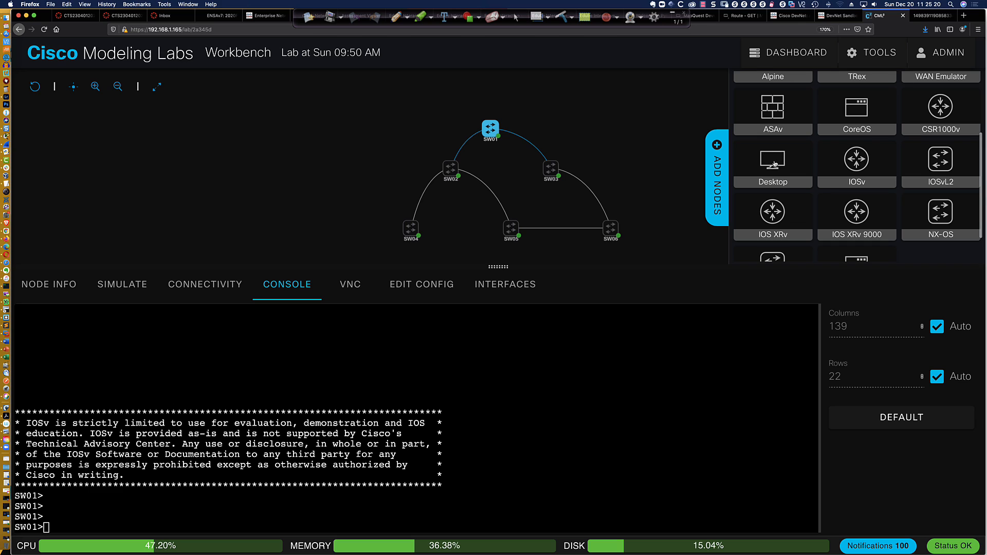
scroll(856, 161, down, 1)
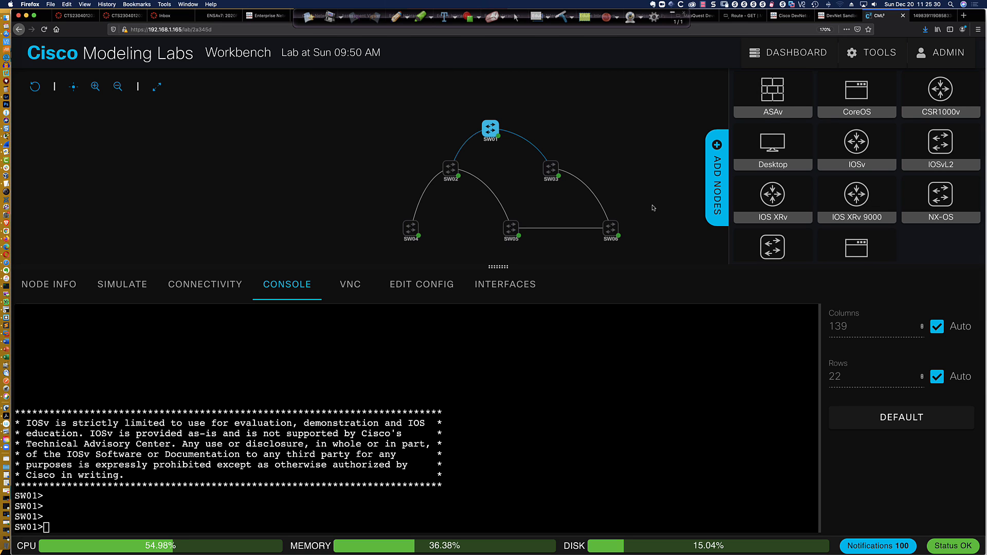
scroll(653, 208, up, 1)
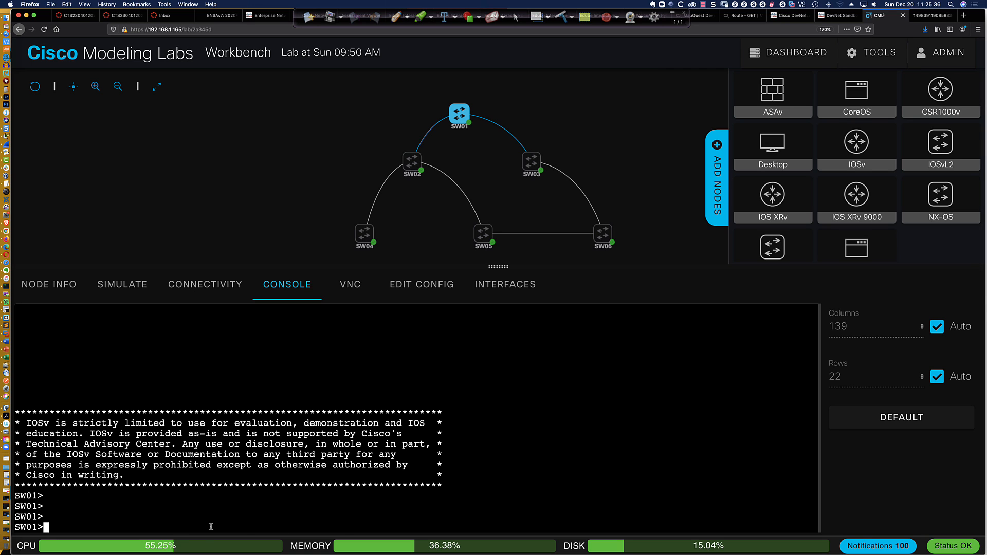
key(Return)
key(Return)
key(Return)
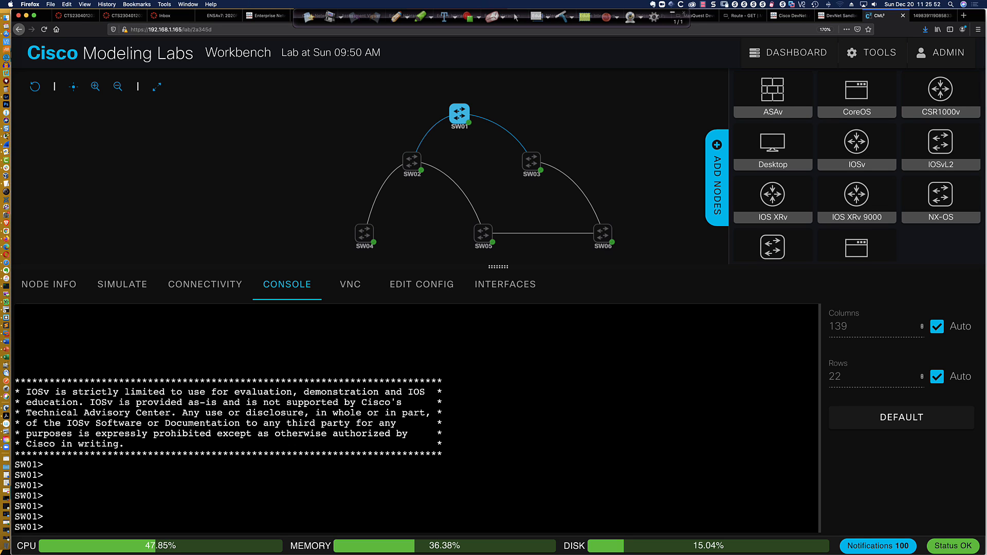
Enter privileged mode on SW01 with 'en' and return to the CML console
text(en)
key(Return)
key(Return)
key(Return)
key(Return)
key(Return)
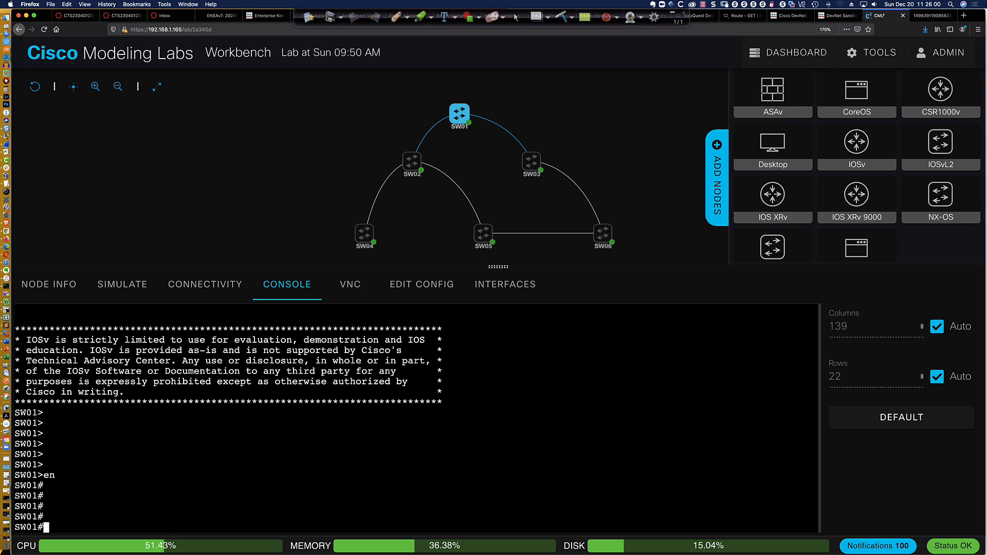
mouse_move(211, 529)
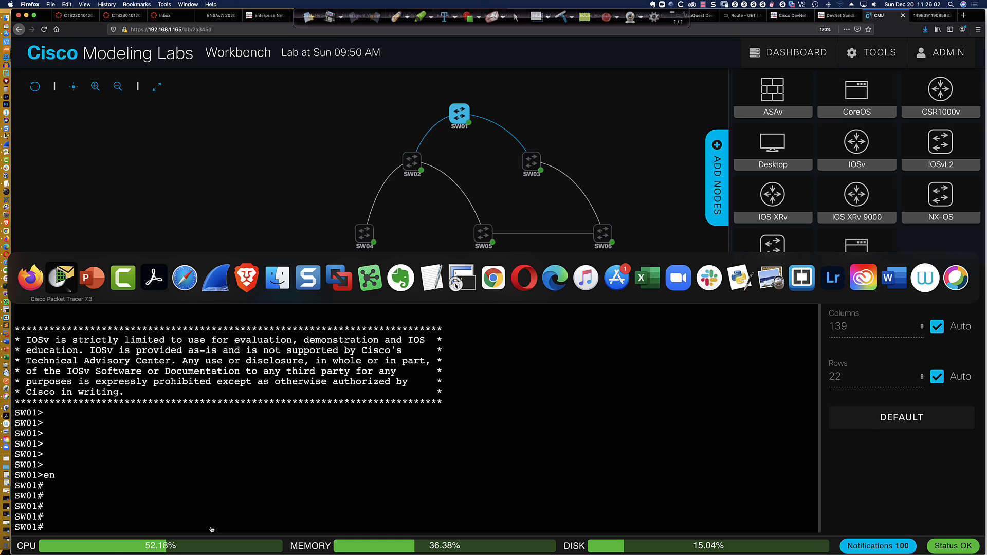
click(61, 278)
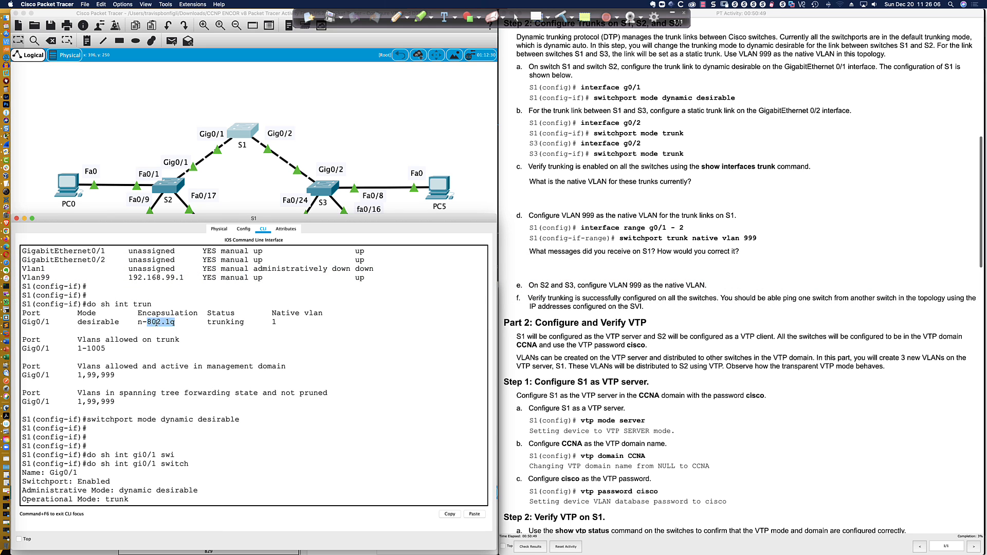
key(super+Tab)
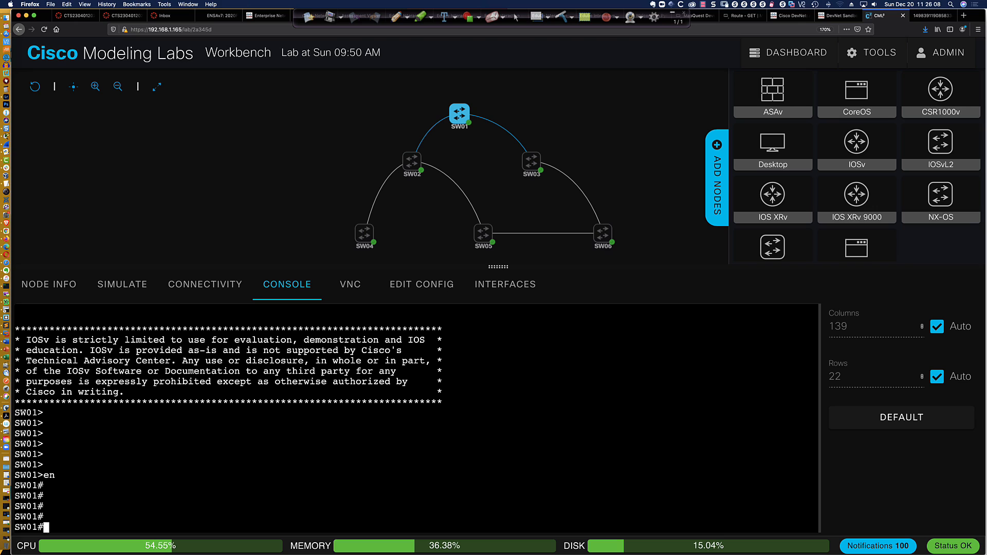
Run 'sh int trunk' and 'sh ip int bri' on SW01, then try 'int gi0/3'
text(sh int trunk)
key(Return)
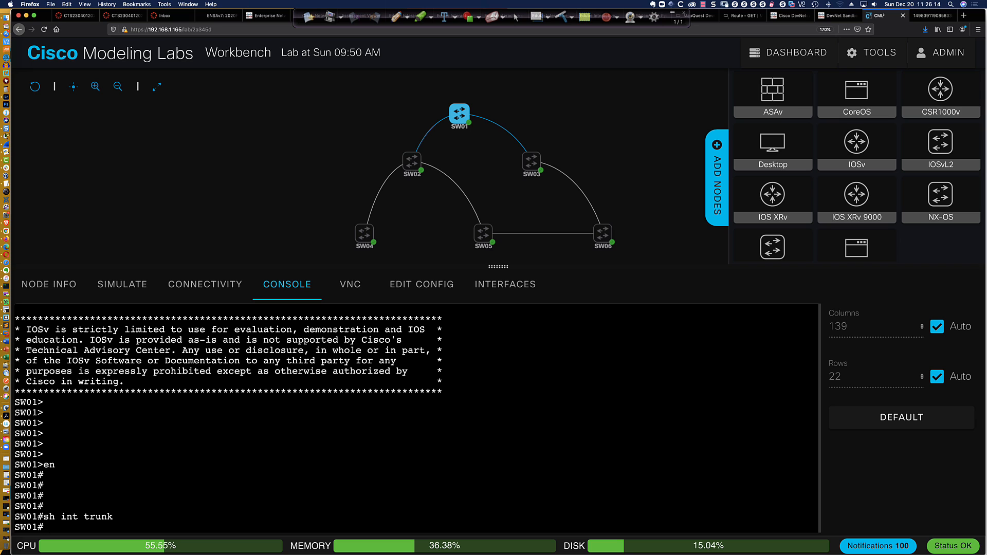
text(sh ip int bri)
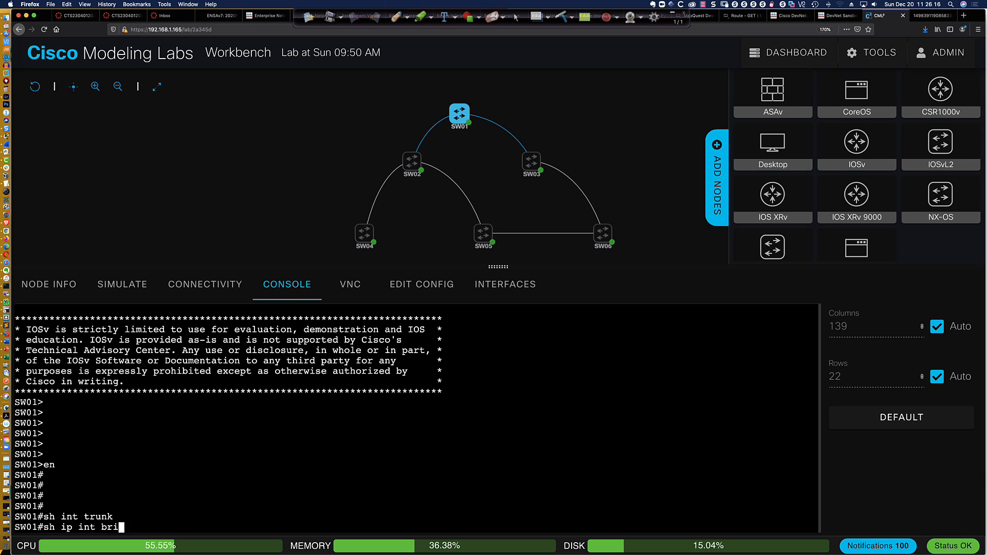
key(Return)
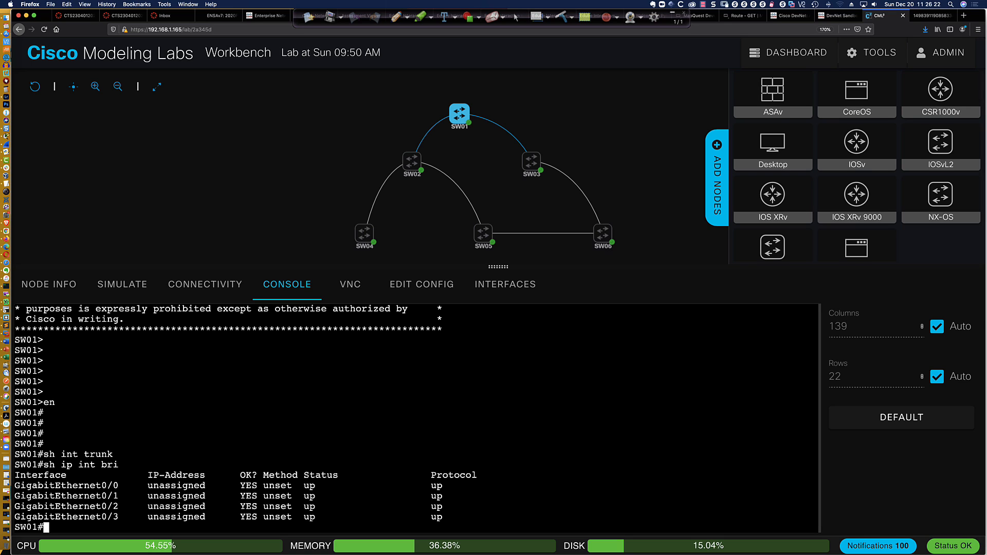
text(int gi0/3)
key(Return)
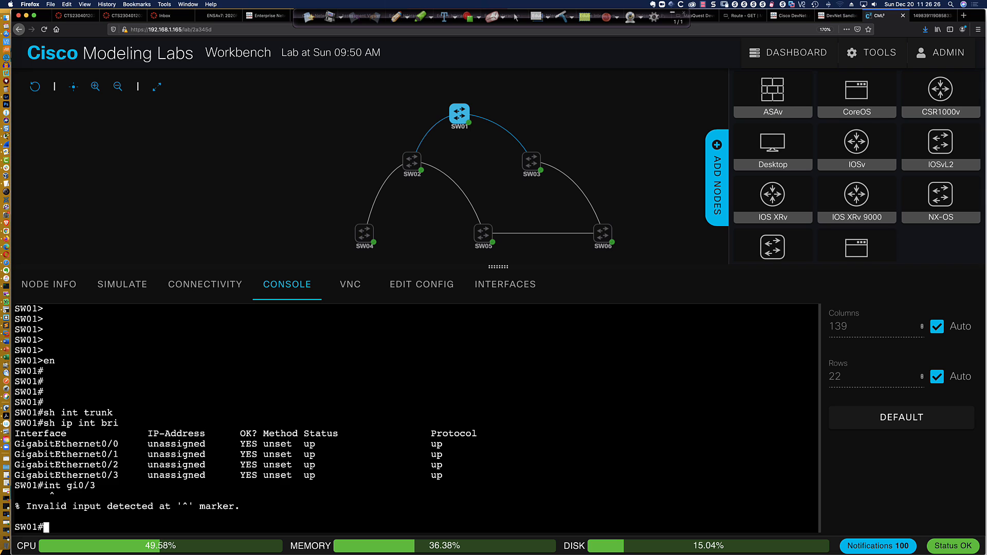
Enter Gi0/3 configuration on SW01 and display its switchport details
text(conf t)
key(Return)
text(int gi)
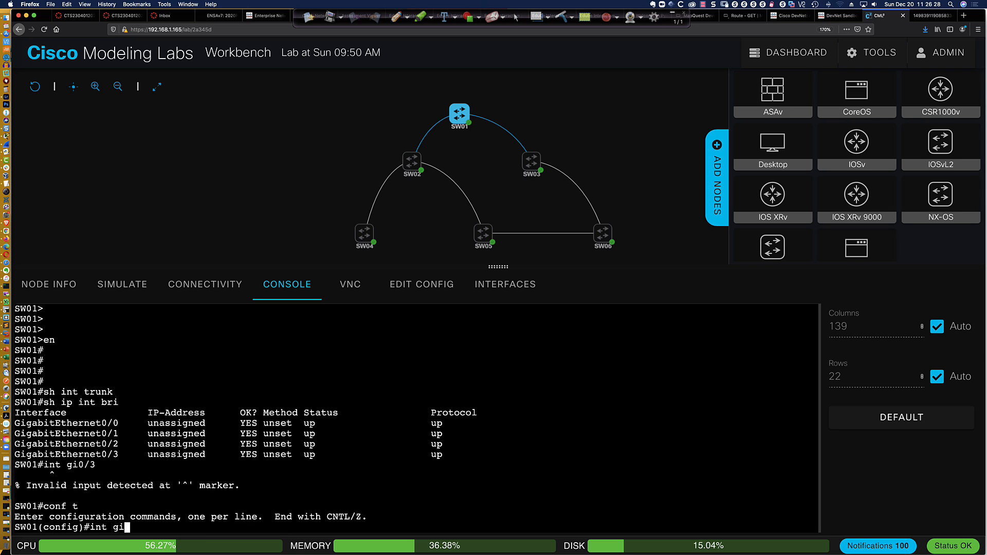
text(0/3)
key(Return)
text(do )
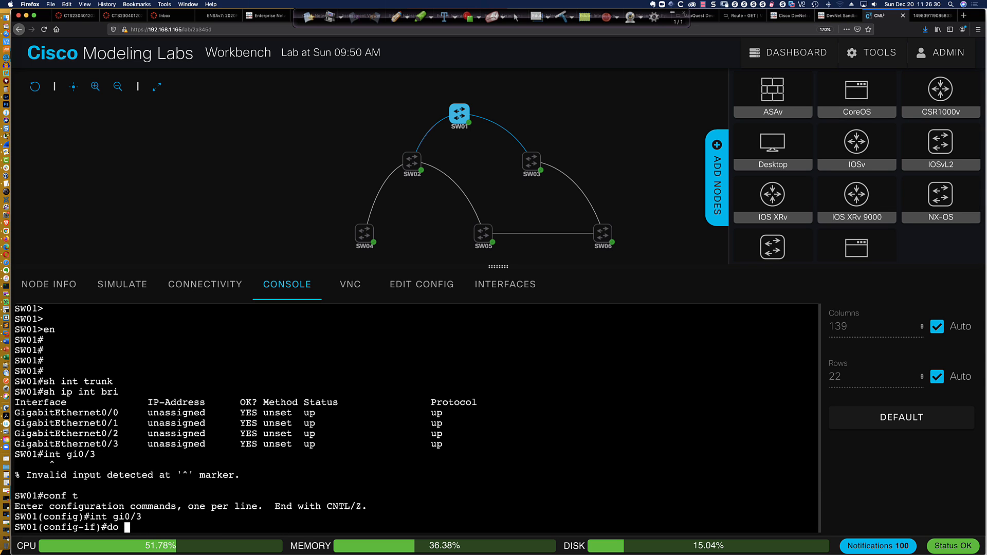
text(sh int gi0/3)
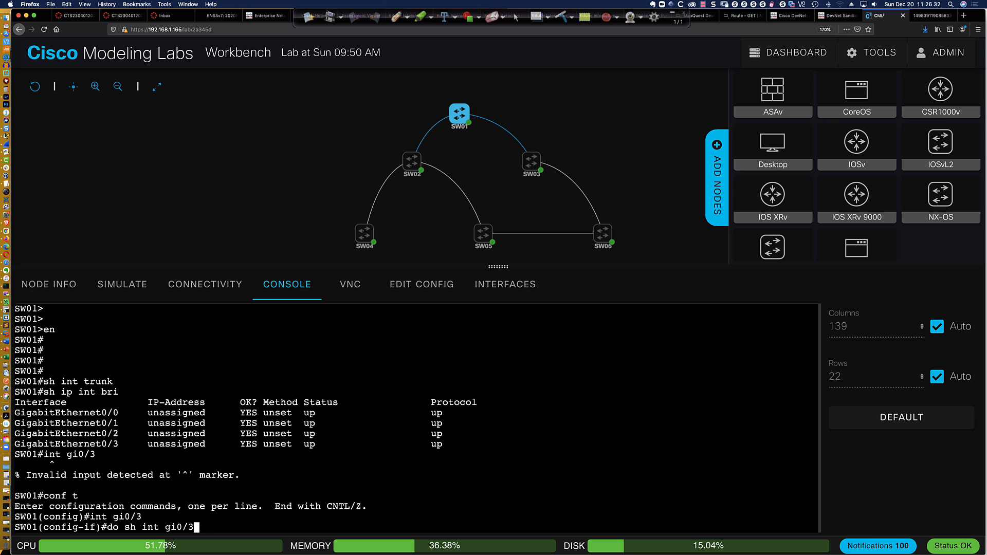
text( switch)
key(Return)
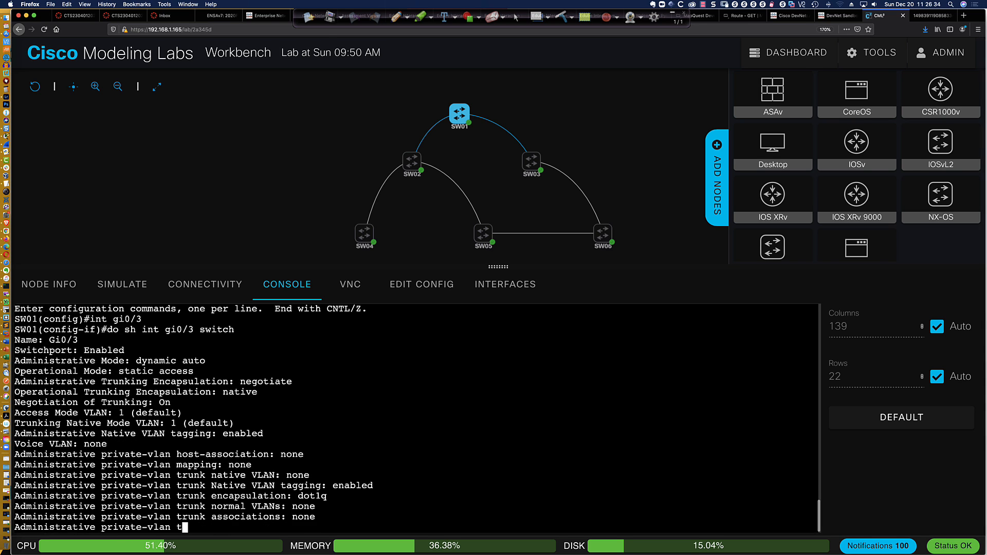
key(space)
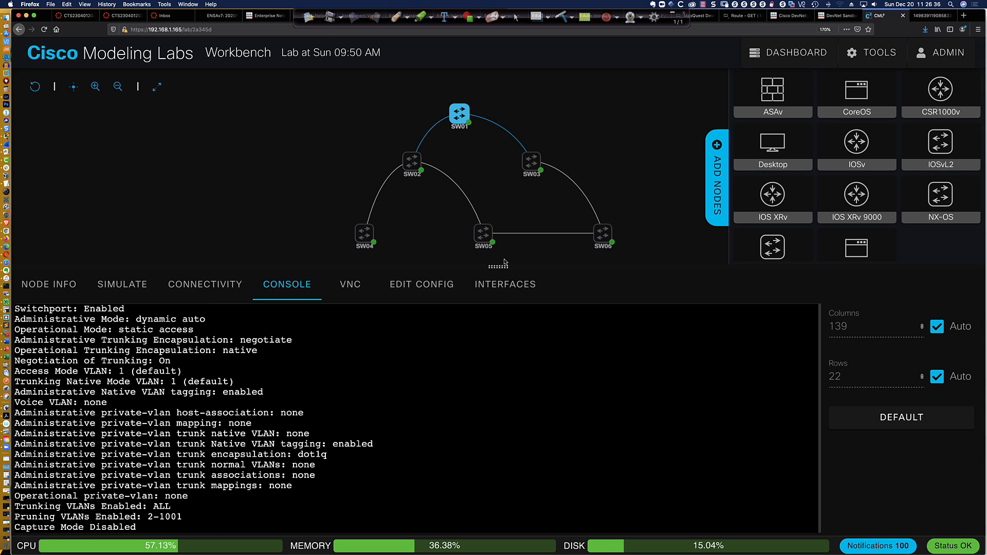
Enlarge the console and highlight dynamic auto, negotiate encapsulation, native encapsulation and negotiation On
drag(498, 266, 498, 222)
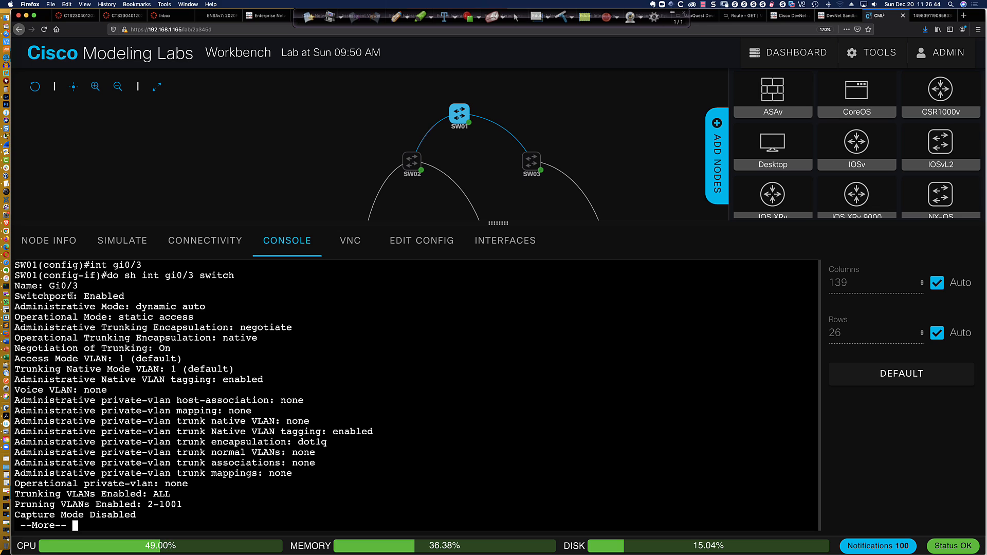
drag(137, 307, 207, 308)
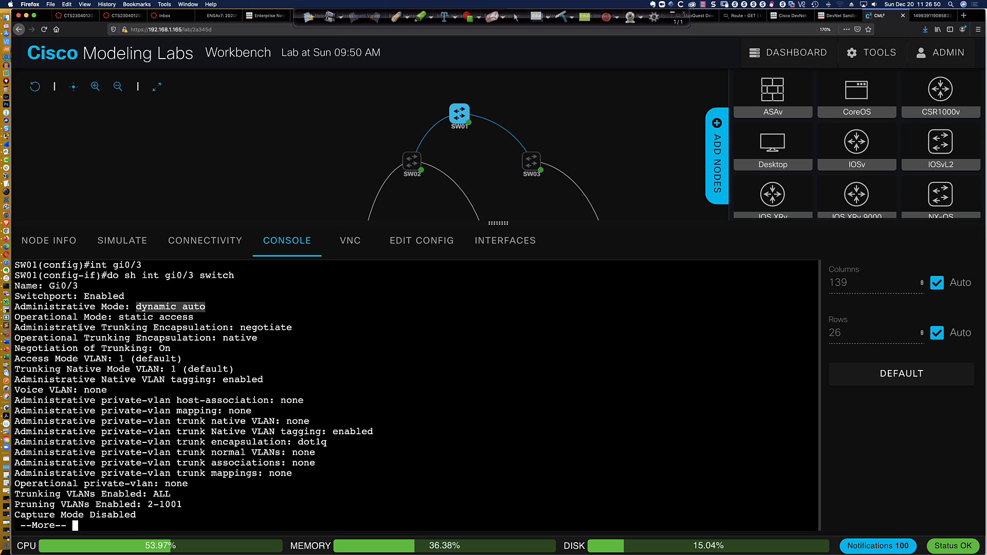
drag(79, 327, 294, 328)
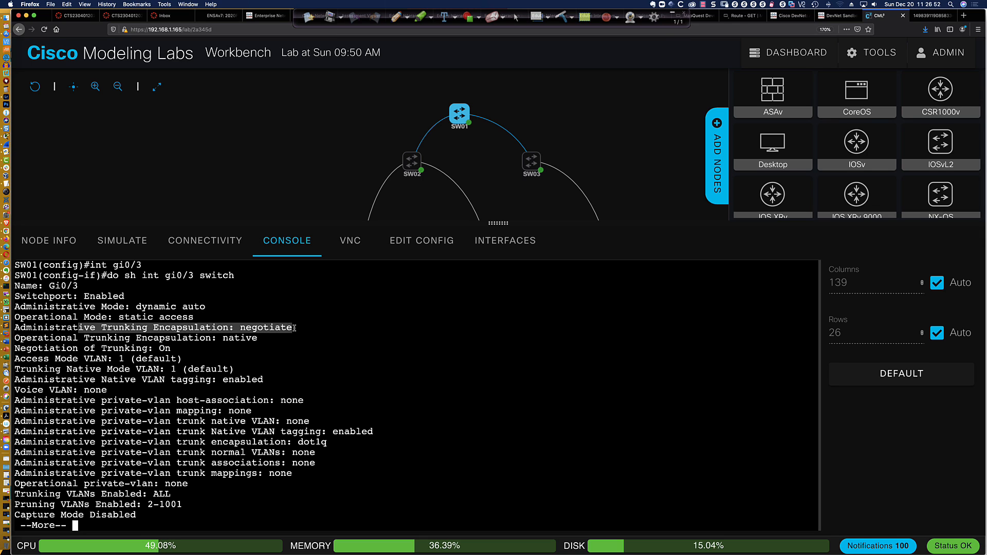
drag(84, 338, 258, 338)
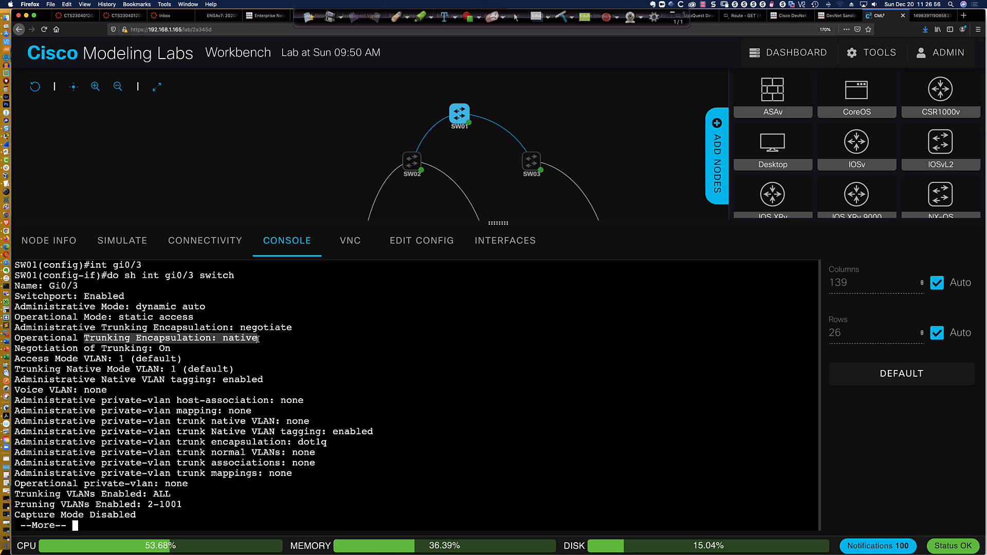
drag(90, 349, 172, 349)
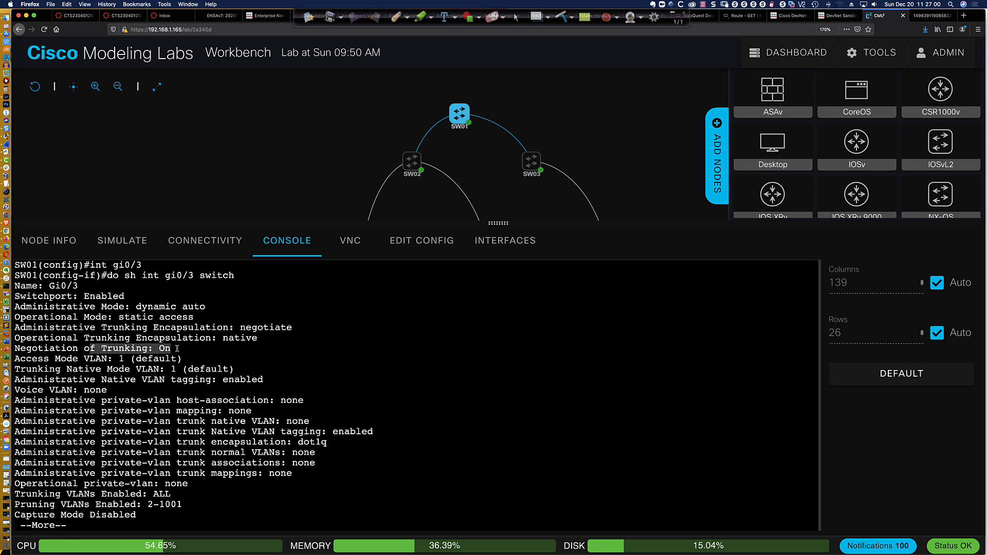
click(174, 348)
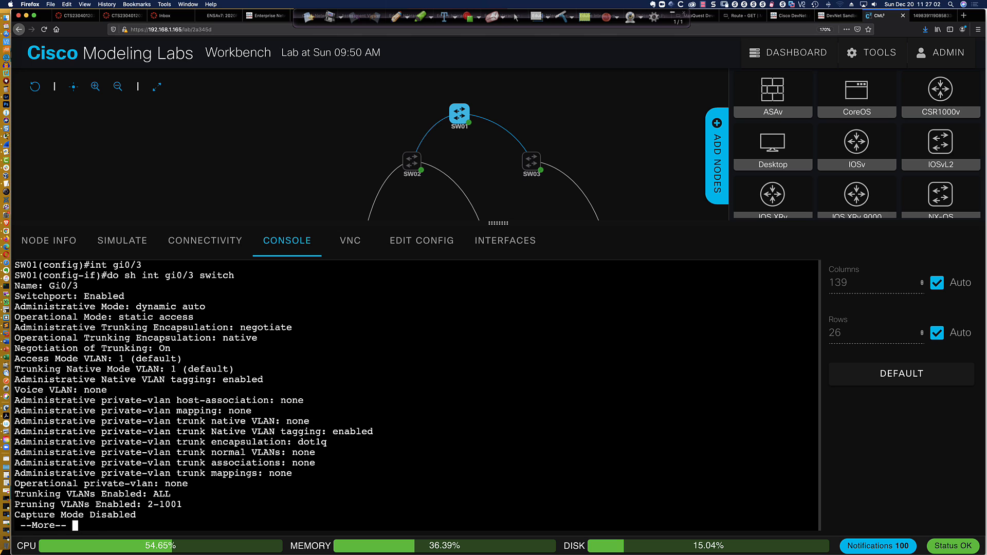
key(q)
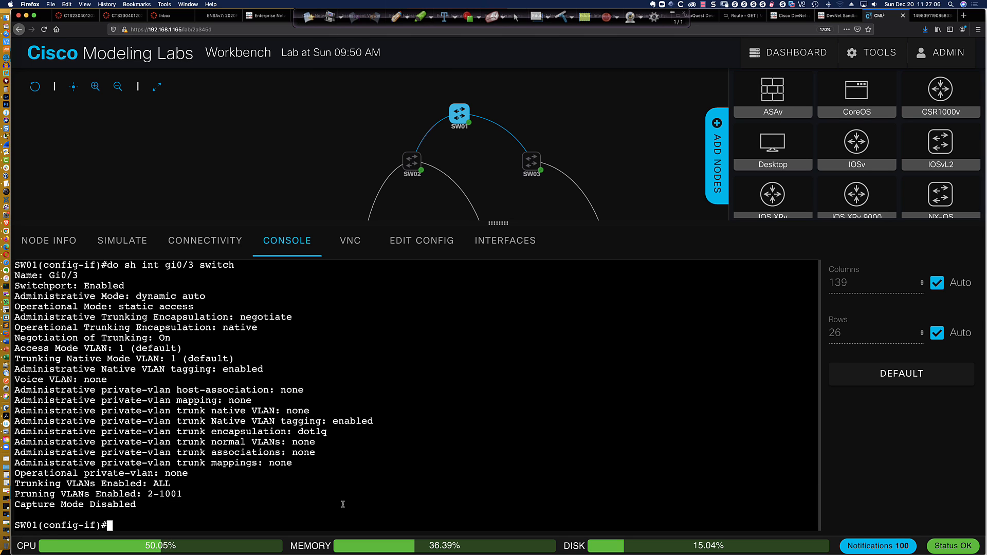
Try 'switchport mode trunk' on Gi0/3, which is rejected because encapsulation is Auto
text(switch)
key(Tab)
text(mode trun)
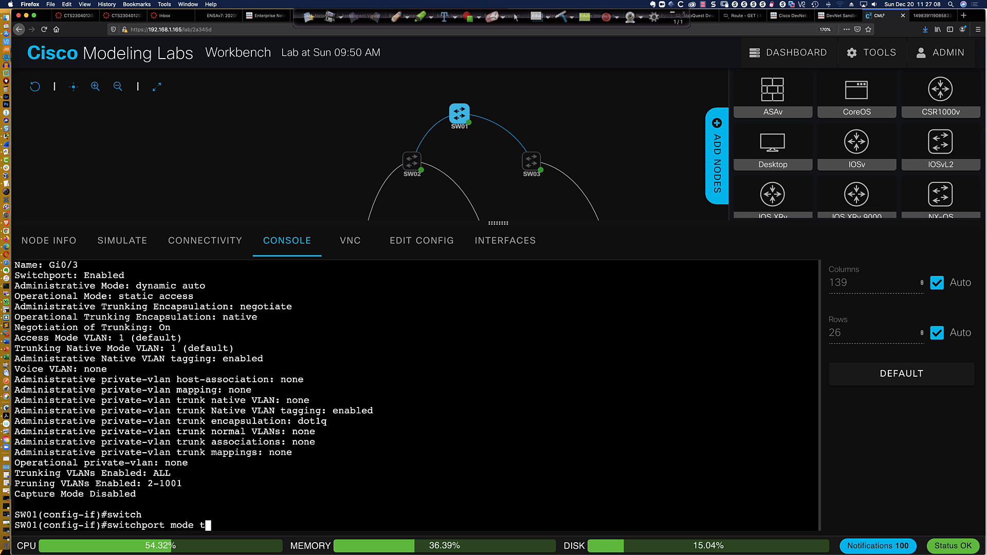
key(Return)
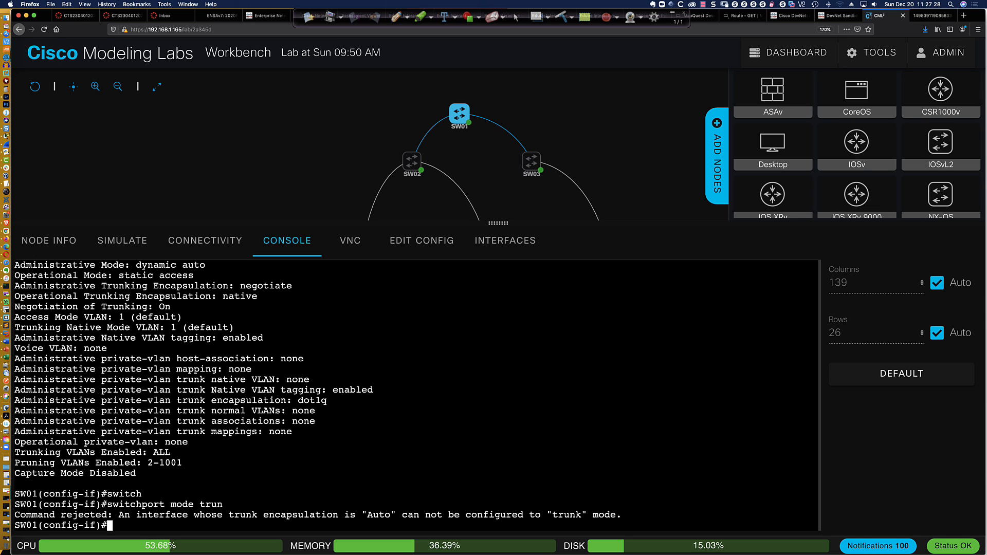
Tab-complete through 'switchport encapsulation' options on Gi0/3
text(swi)
key(Tab)
text(en)
key(Tab)
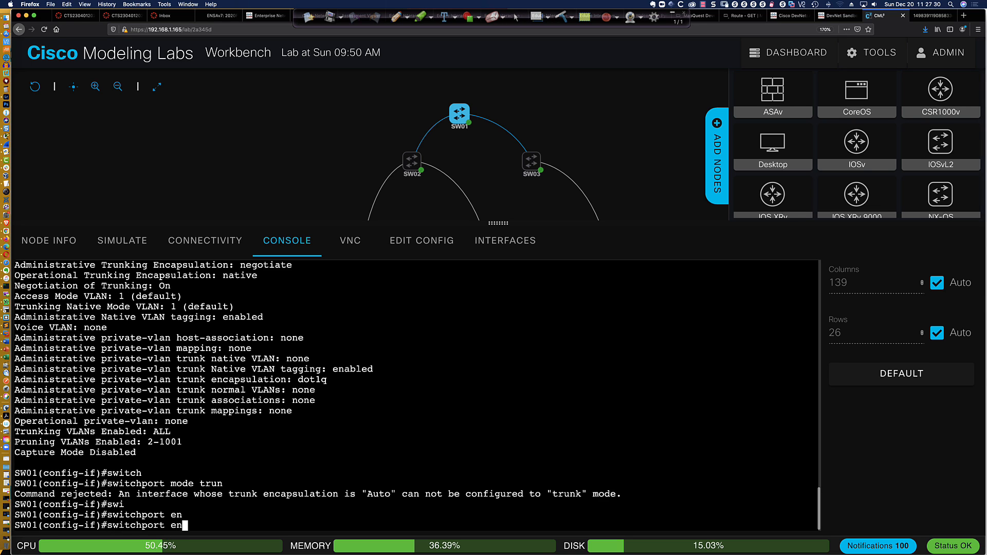
text(c)
key(Tab)
key(Tab)
key(Tab)
key(Tab)
text(a)
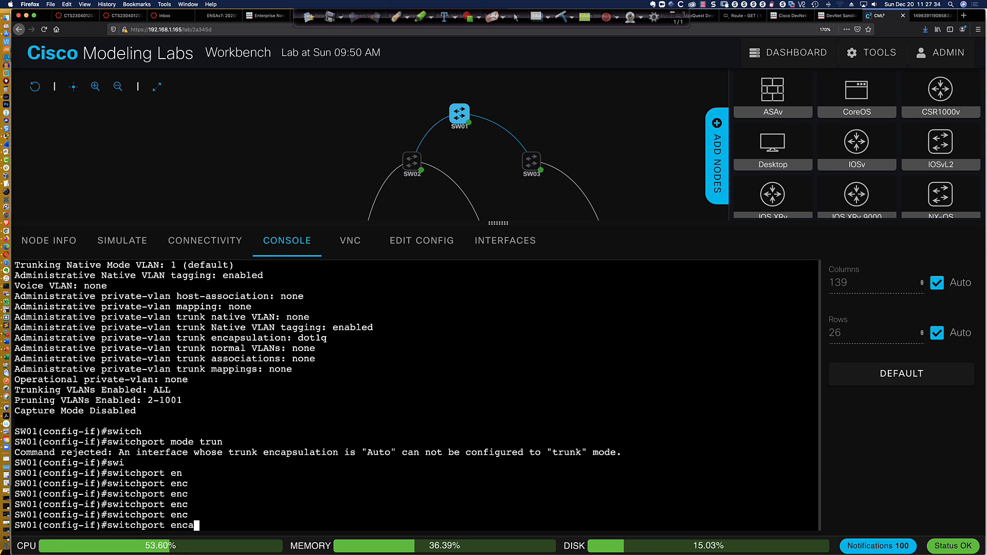
key(Tab)
key(Tab)
key(Tab)
key(Tab)
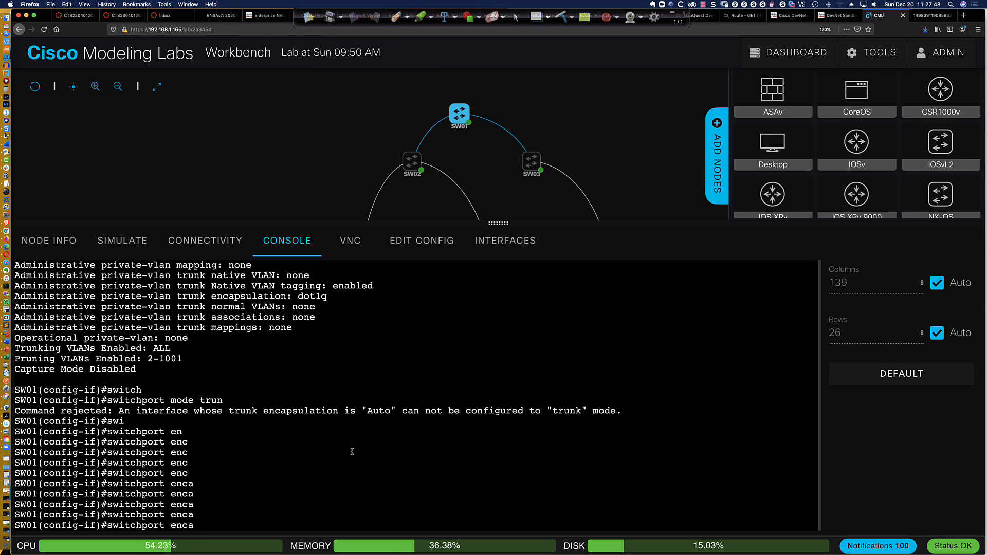
Return to Packet Tracer's S1 console and finish the paged output for a fresh prompt
key(super+Tab)
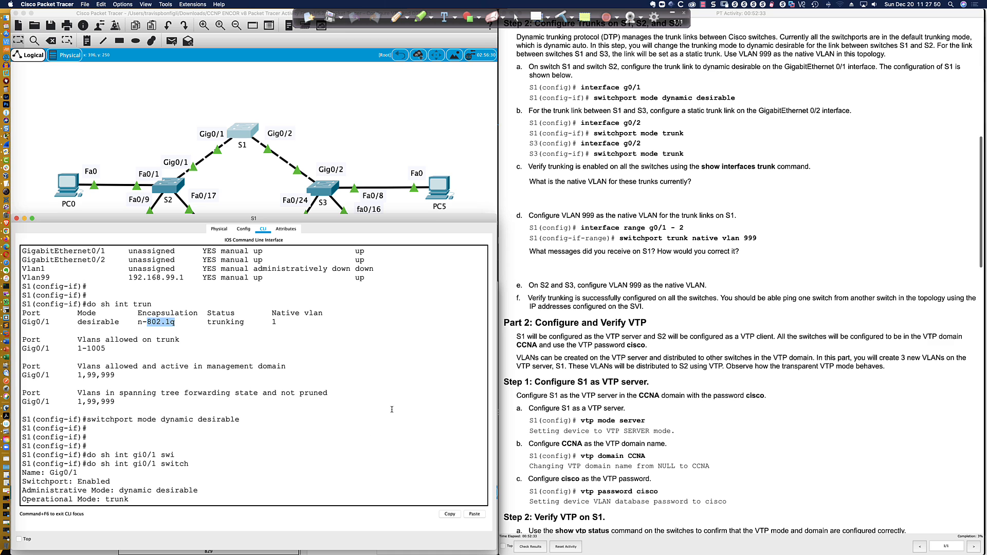
scroll(572, 142, down, 1)
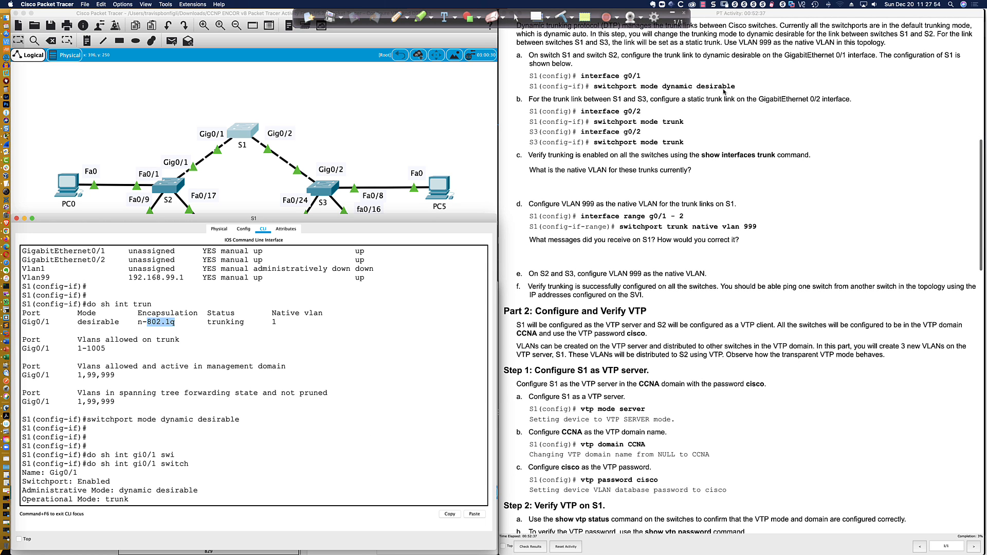
scroll(582, 92, down, 2)
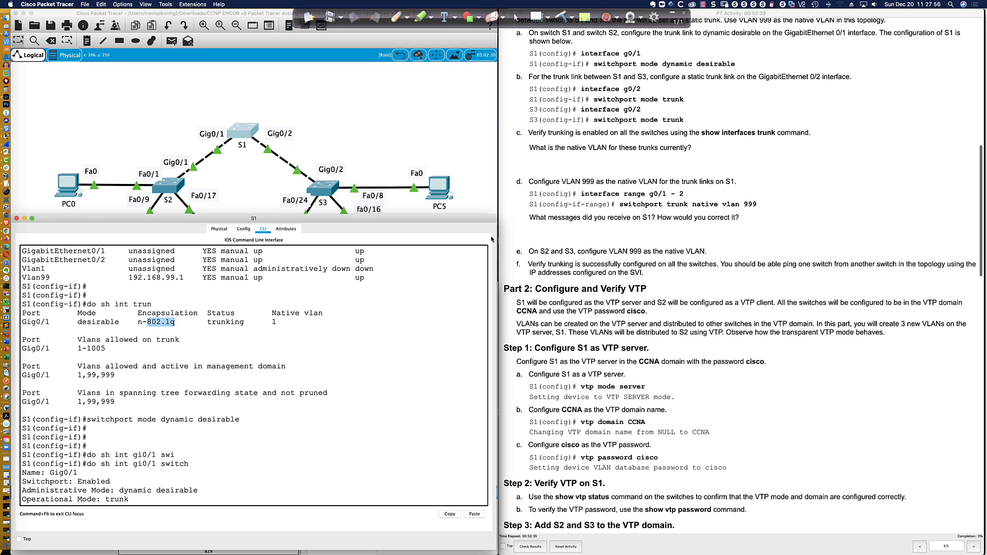
click(372, 402)
key(Return)
key(Return)
key(Return)
key(Return)
Make S1's Gi0/2 a static trunk with 'switchport mode trunk' and type 'do sh int trunk'
text(int gi0/)
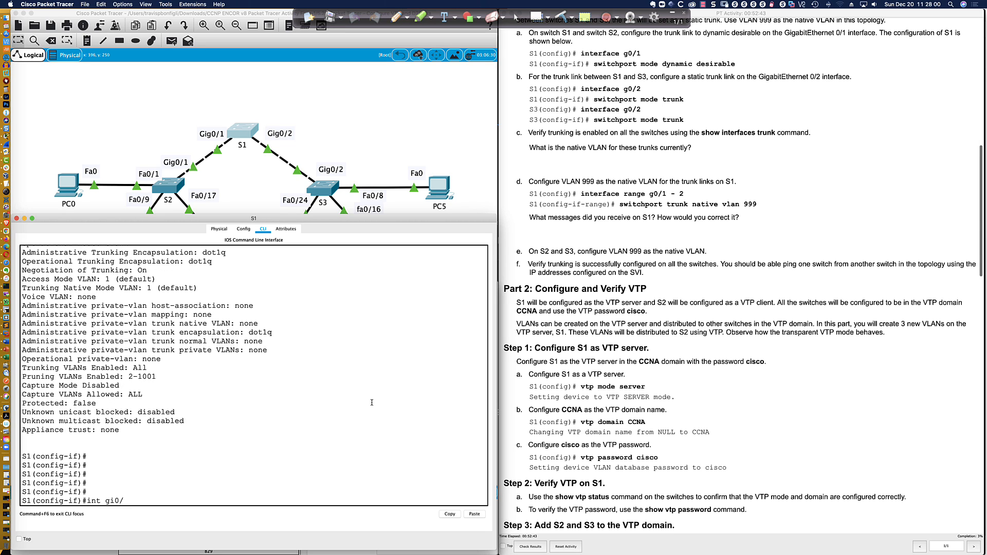
text(2)
key(Return)
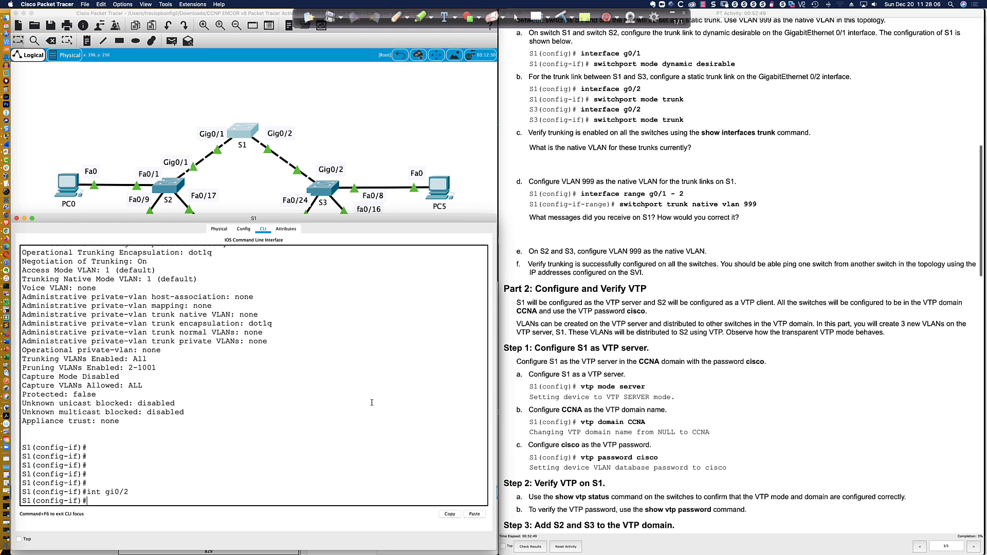
text(swi)
key(Tab)
text(mode trunk)
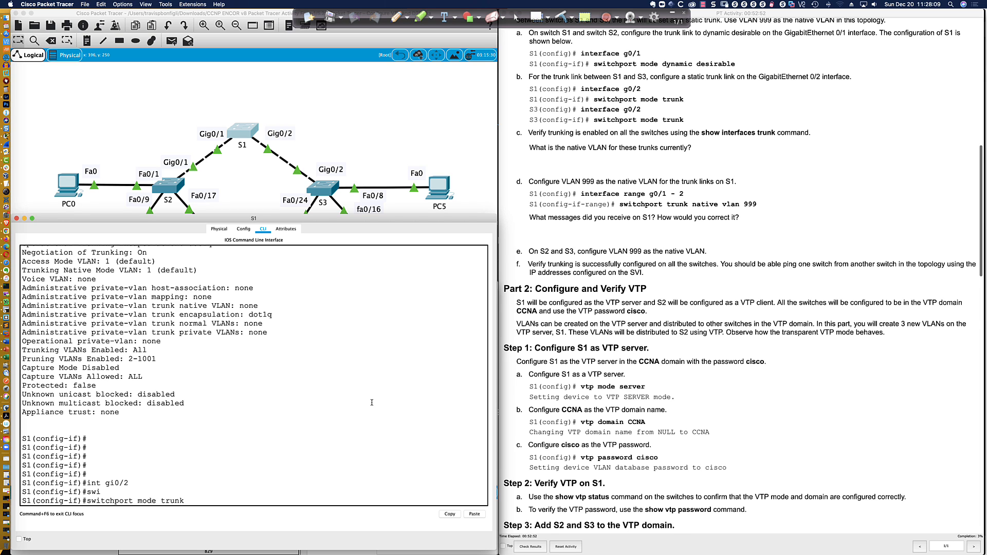
key(Return)
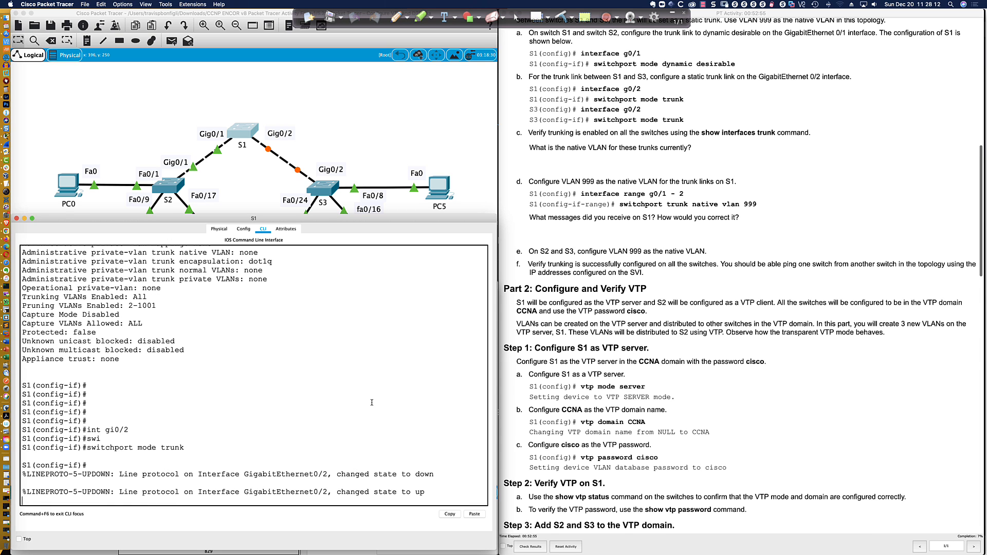
key(Return)
key(Return)
key(Return)
key(Return)
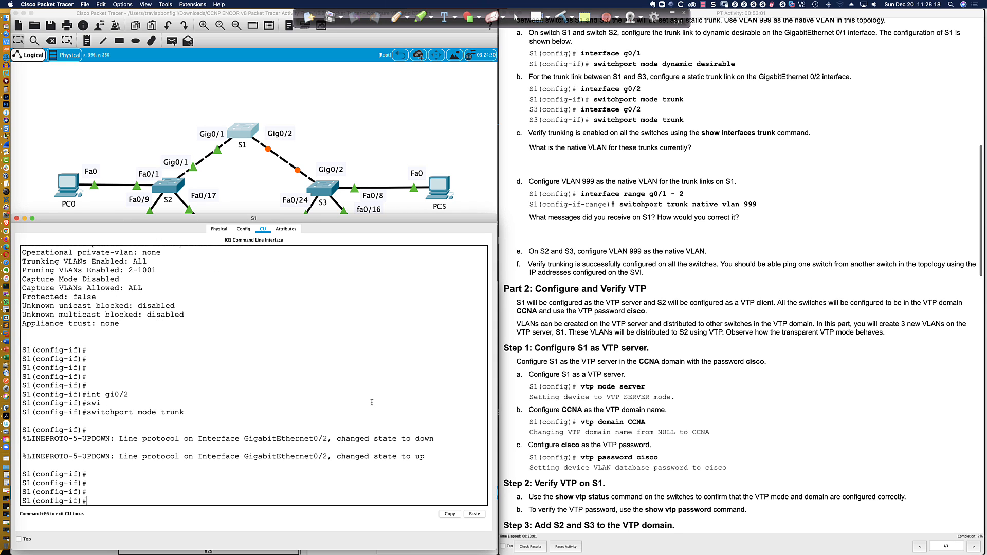
text(do sh int trunk)
Review S1's trunk summary, highlighting Gi0/2's mode on, 802.1q and trunking, then open S3
key(Return)
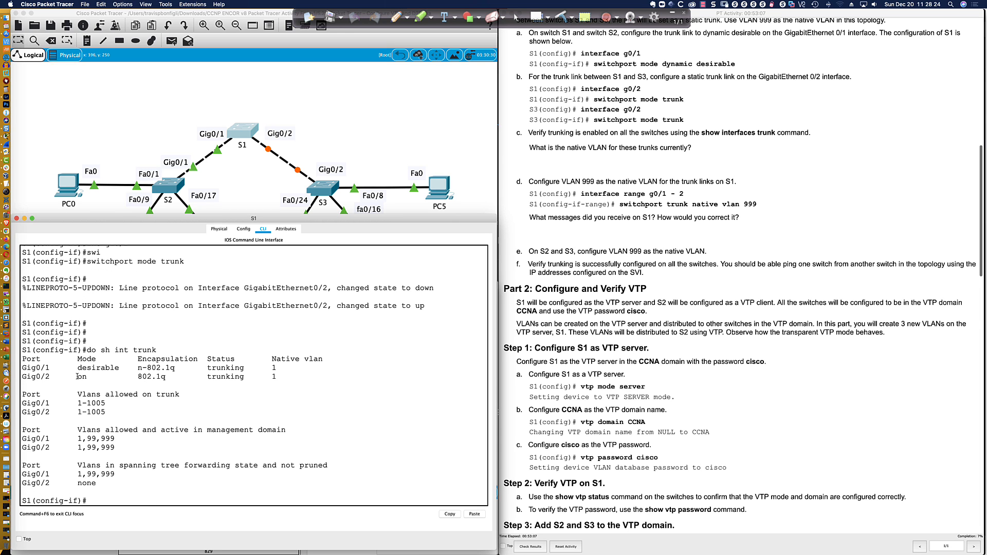
drag(78, 377, 166, 377)
click(139, 381)
drag(138, 378, 167, 376)
click(160, 500)
key(Return)
key(Return)
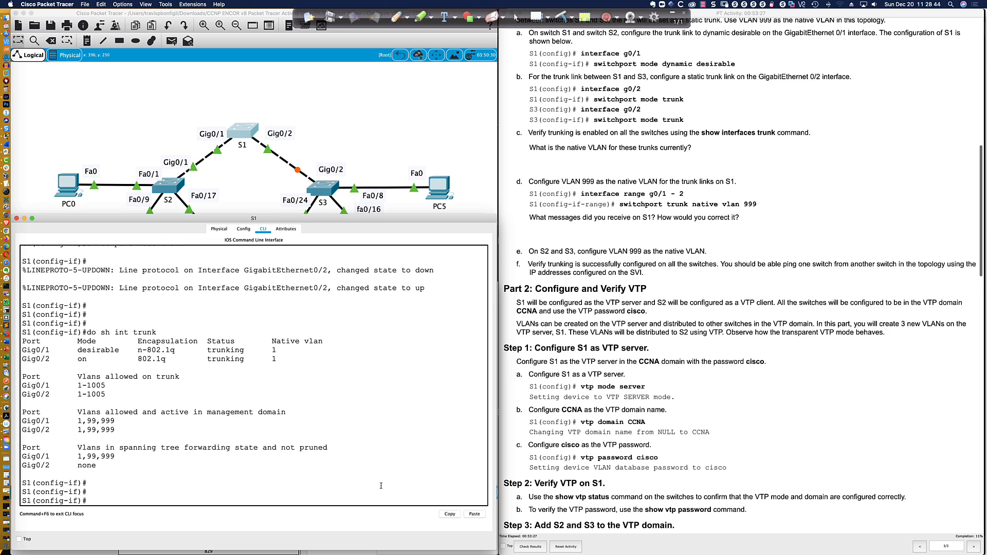
drag(206, 359, 276, 359)
click(317, 188)
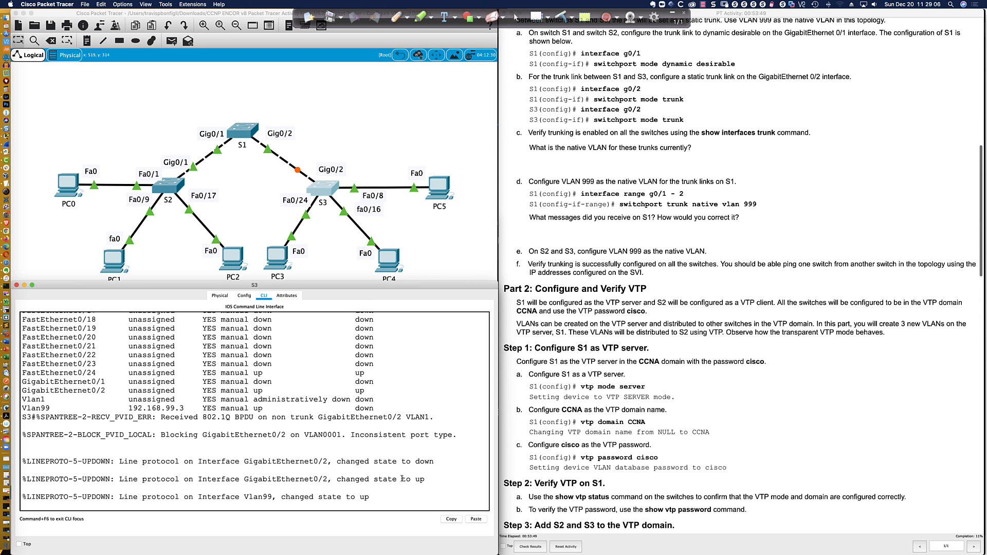
Configure S3's Gi0/2 as a static trunk with 'switchport mode trunk'
key(Return)
key(Return)
key(Return)
key(Return)
text(conf t)
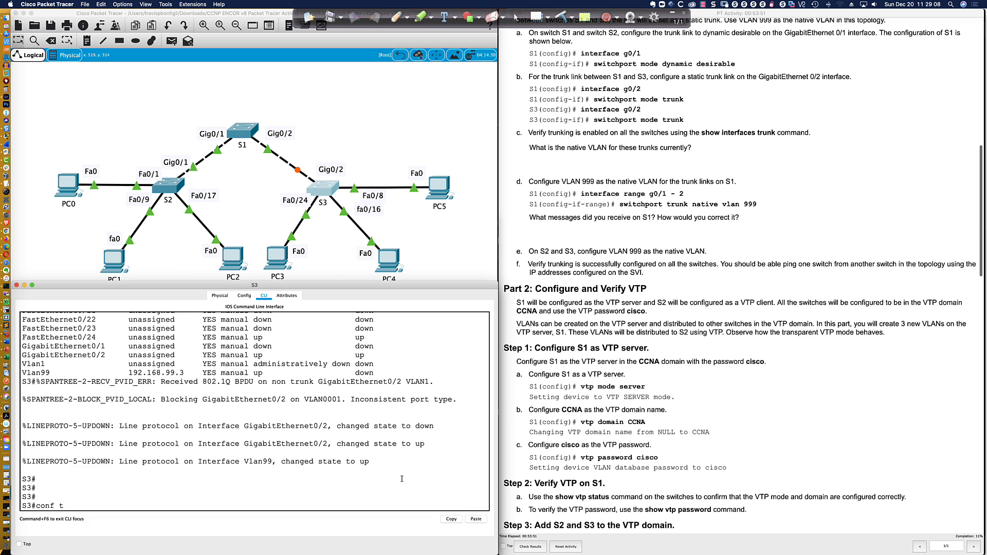
key(Return)
text(ig)#i)
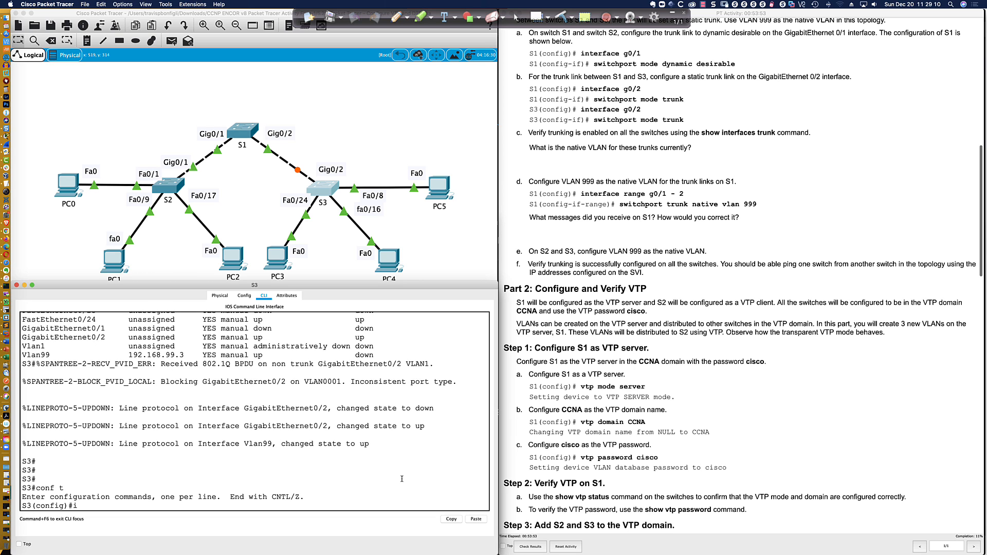
text(nt gi0/2)
key(Return)
text(swi)
key(Tab)
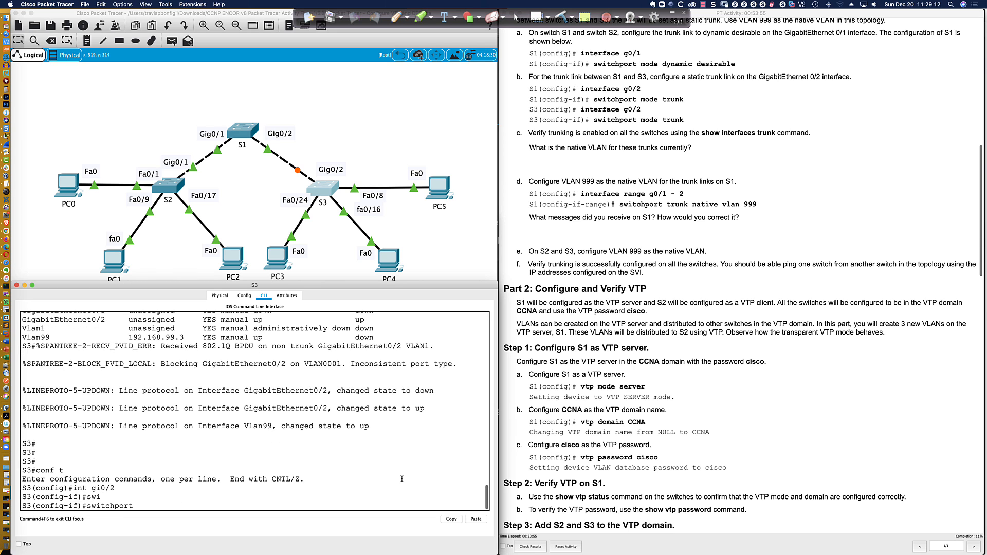
text(mode trunk)
key(Return)
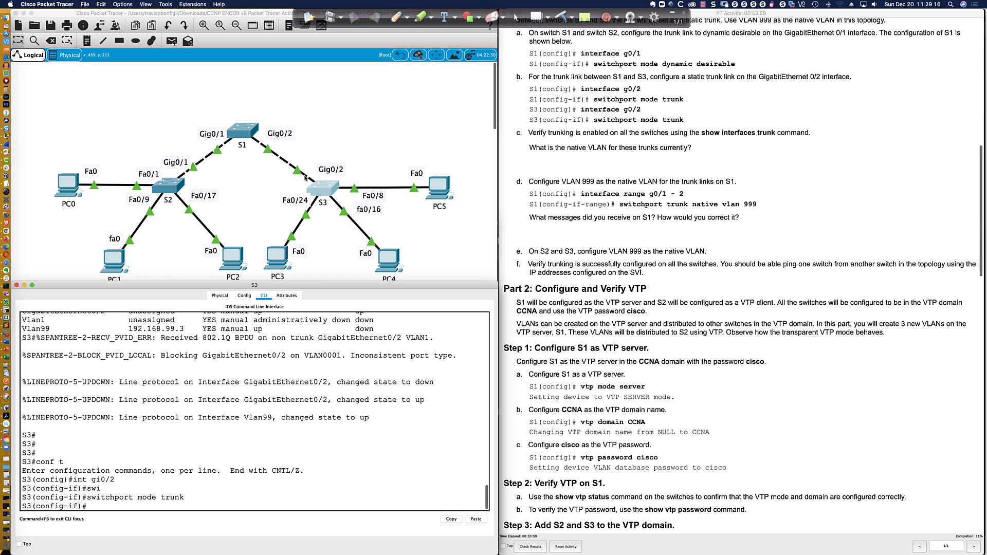
Exit configuration mode on S3 with 'end' and run 'sh int trunk'
scroll(321, 186, down, 1)
scroll(321, 184, down, 2)
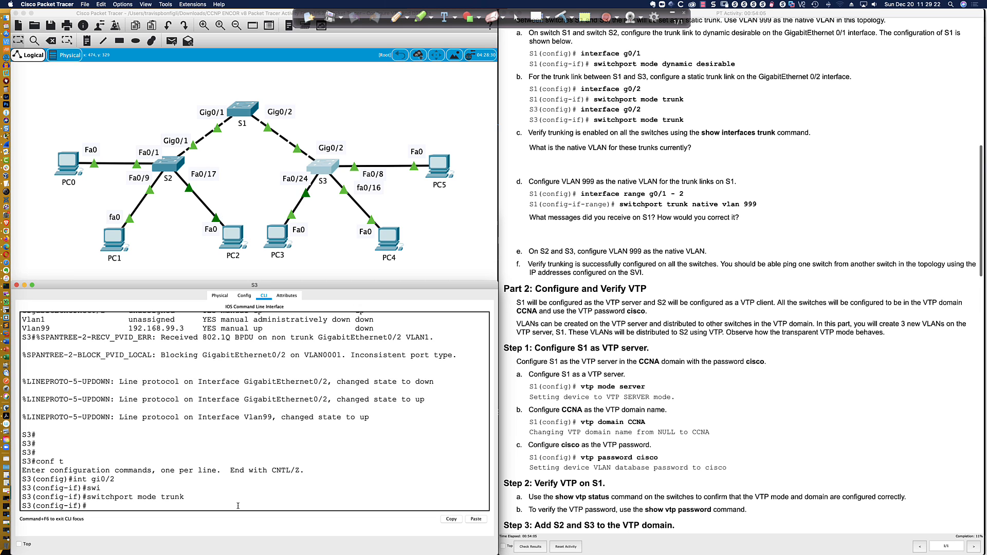
text(end)
key(Return)
key(Return)
key(Return)
key(Return)
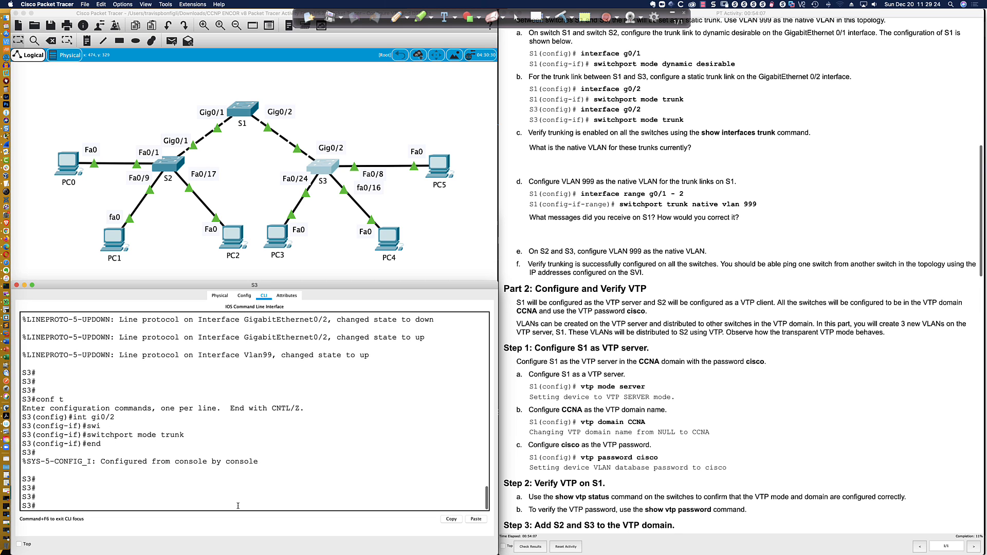
text(sh int trunk)
key(Return)
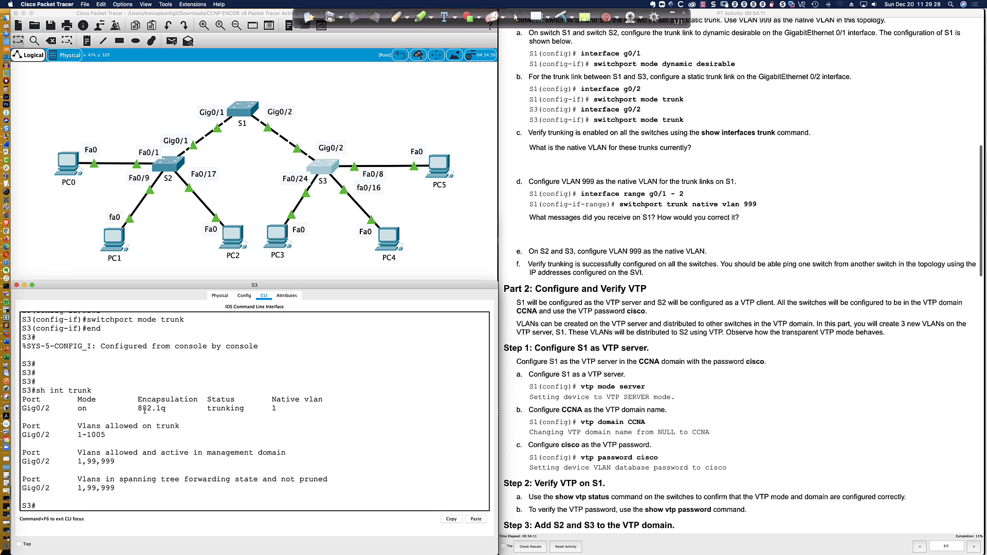
Highlight S3 Gi0/2's 802.1q encapsulation and mode on in the trunk summary
drag(170, 410, 139, 410)
drag(76, 409, 86, 409)
click(130, 506)
Show S3's Gi0/2 switchport details, highlighting trunk mode, dot1q encapsulation and negotiation On
text(sh int gi0/2 switch)
key(Return)
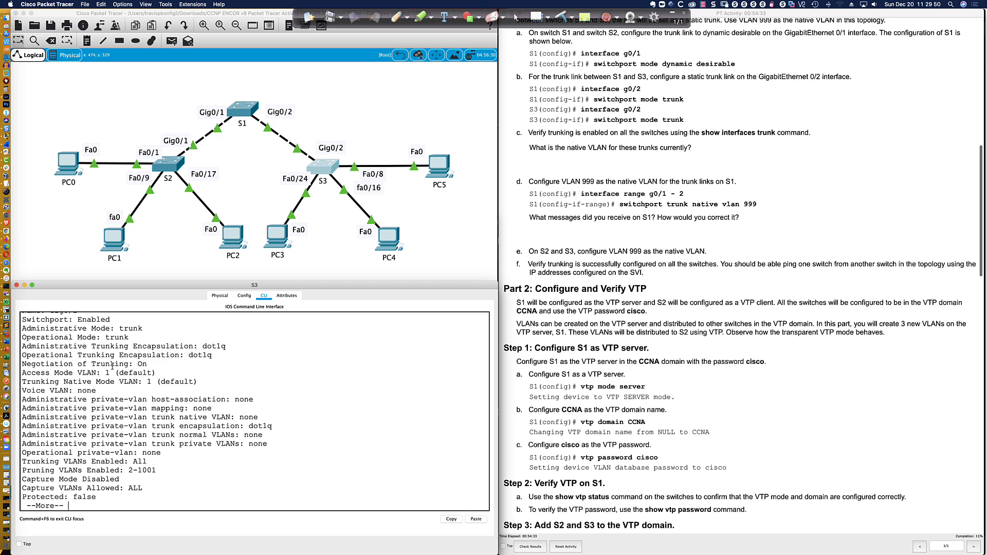
drag(54, 329, 142, 332)
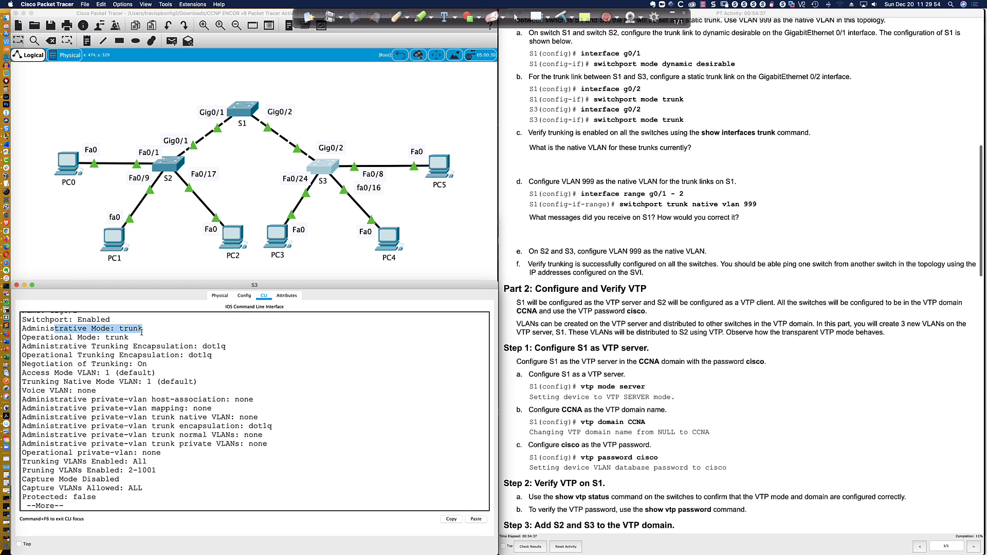
drag(78, 338, 130, 339)
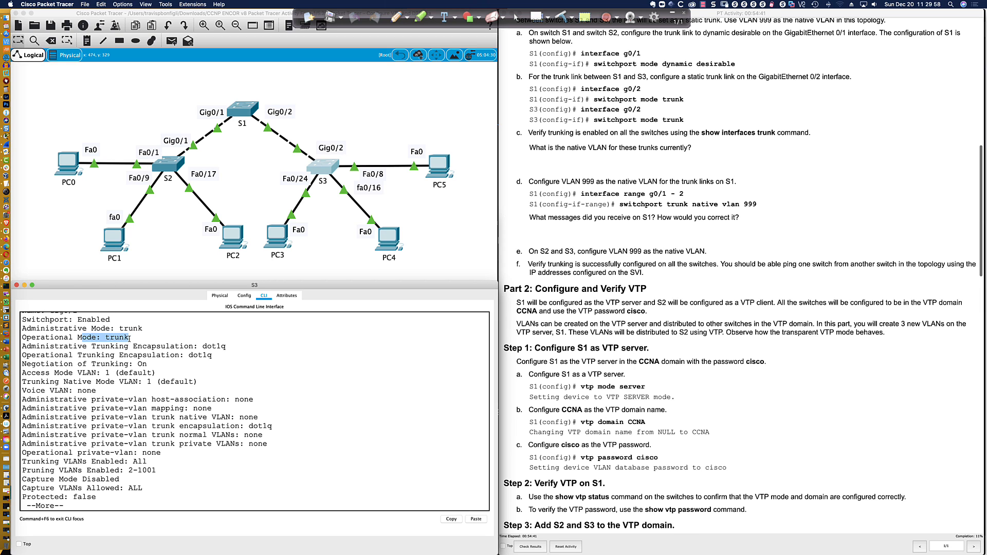
drag(110, 329, 46, 337)
drag(88, 347, 223, 353)
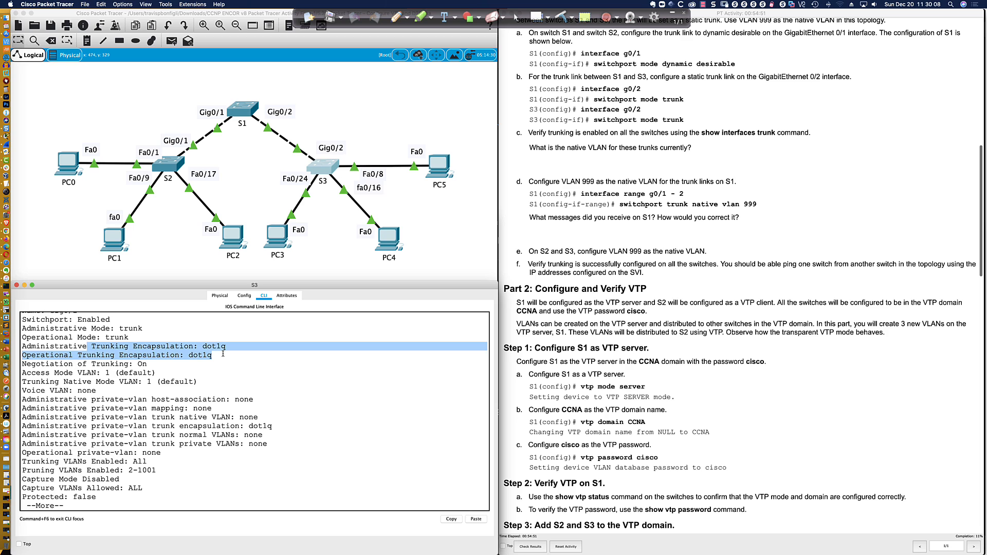
click(110, 366)
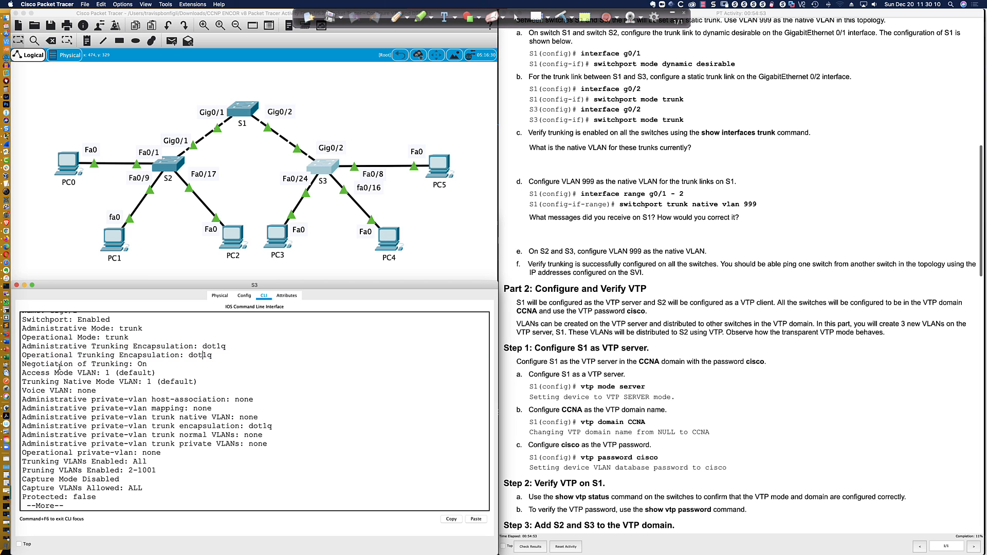
drag(22, 364, 150, 364)
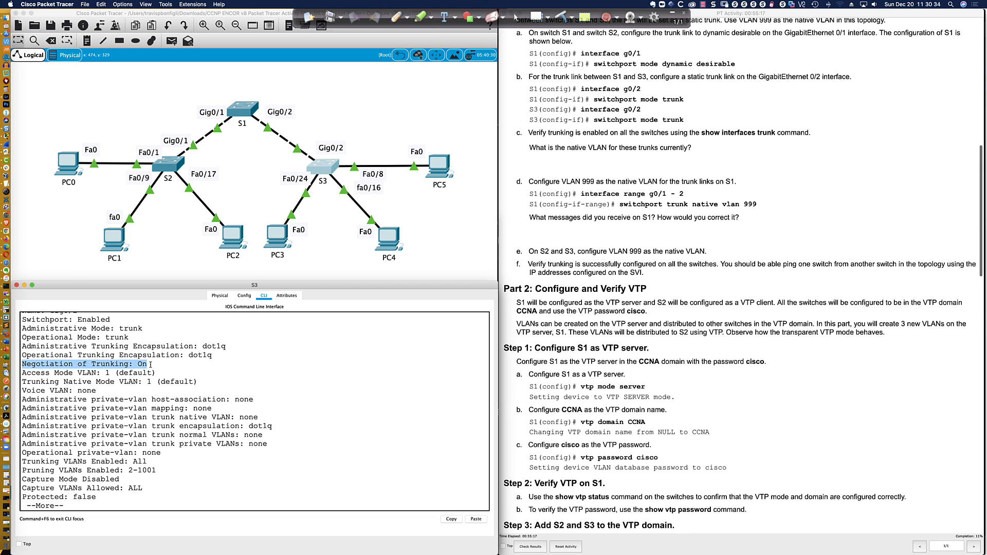
key(Return)
key(Return)
key(Return)
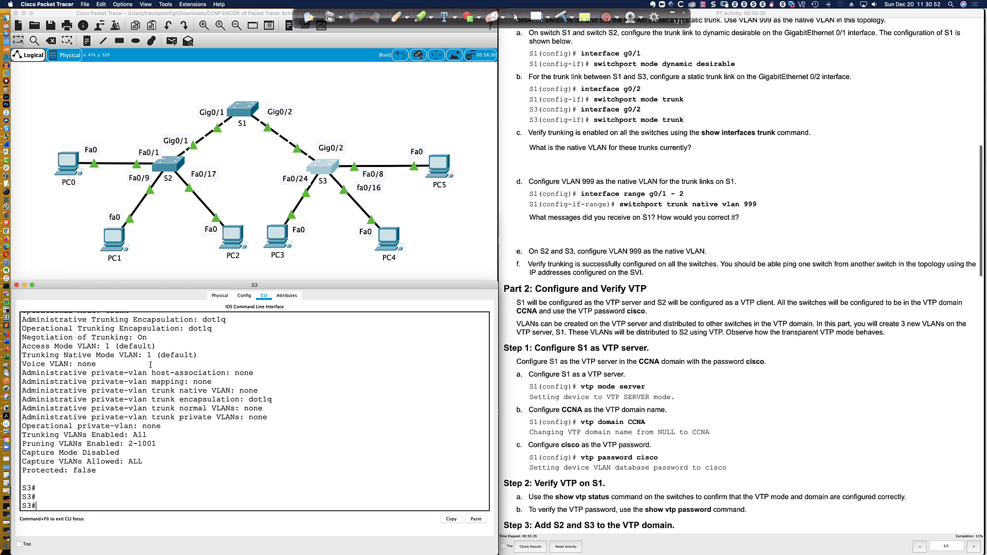
Disable trunk negotiation on S3's Gi0/2 with 'switchport nonegotiate', then 'end'
text(conf t)
key(Return)
text(int gi09/)
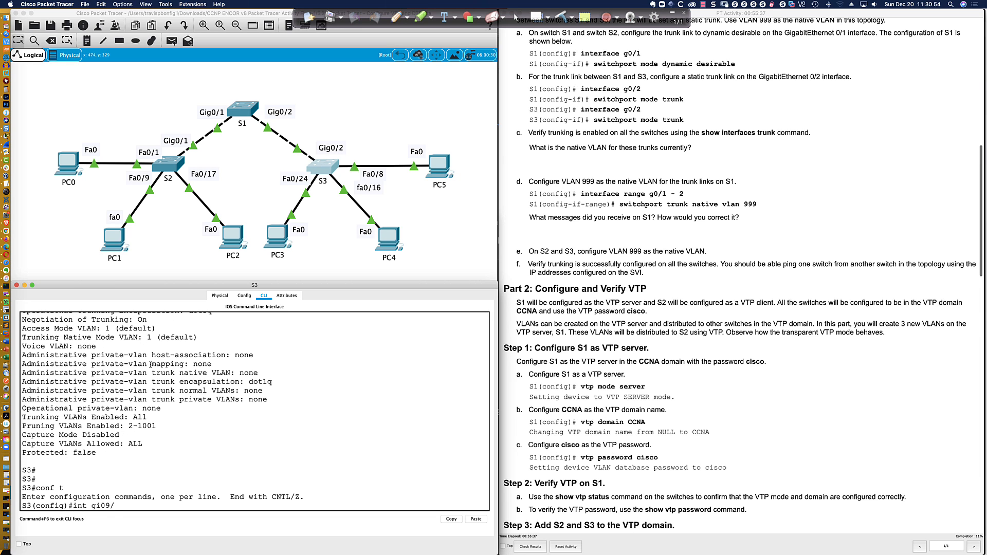
key(BackSpace)
key(BackSpace)
text(/2)
key(Return)
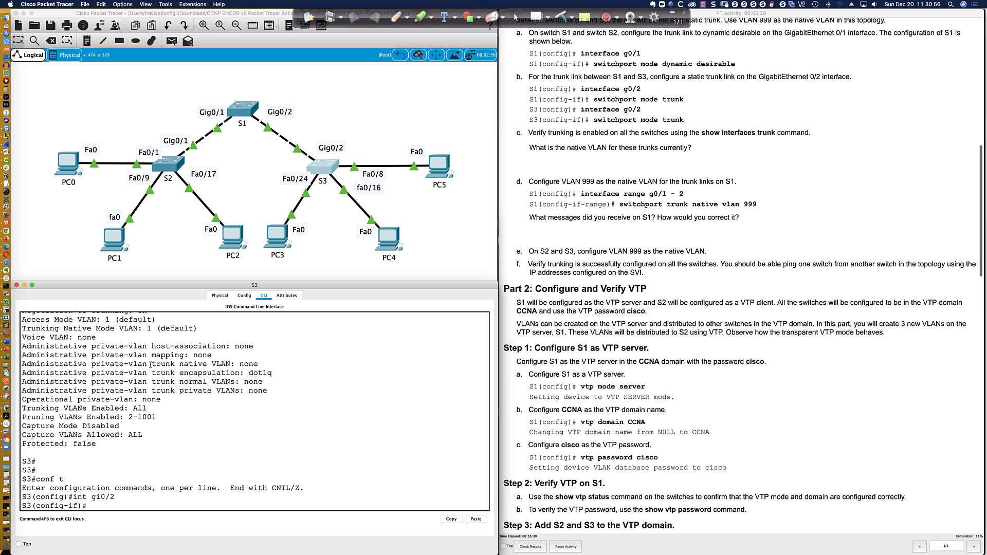
text(switchport)
key(Tab)
text(non)
key(Tab)
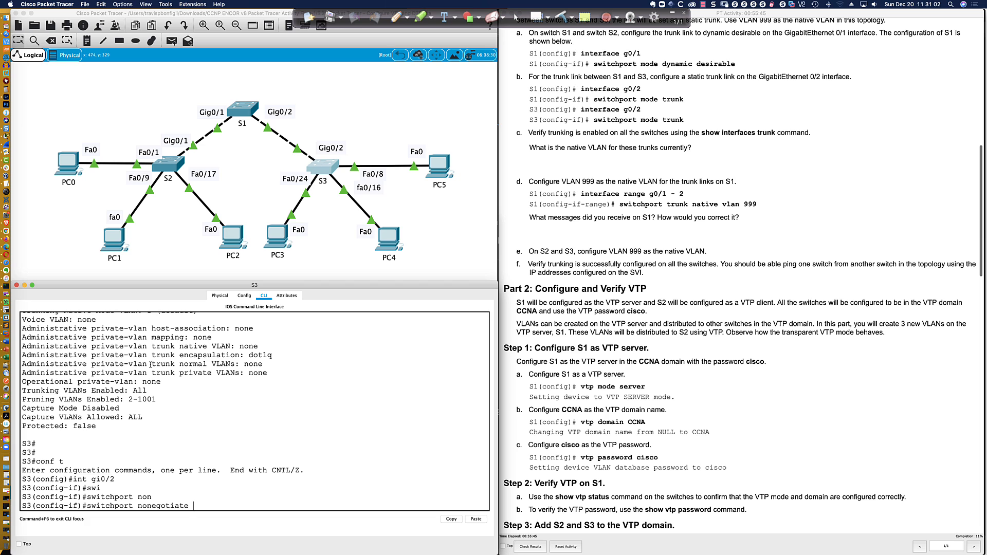
key(Return)
text(e)
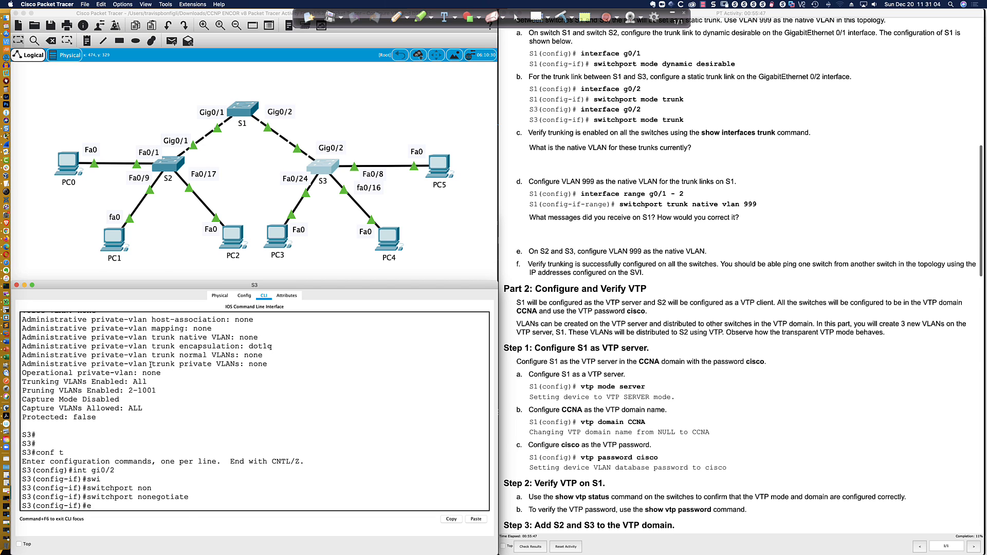
text(nd)
key(Return)
Run 'sh int gi0/2 switchport' on S3 and highlight Negotiation of Trunking: Off
key(Return)
key(Return)
key(Return)
key(Return)
key(Return)
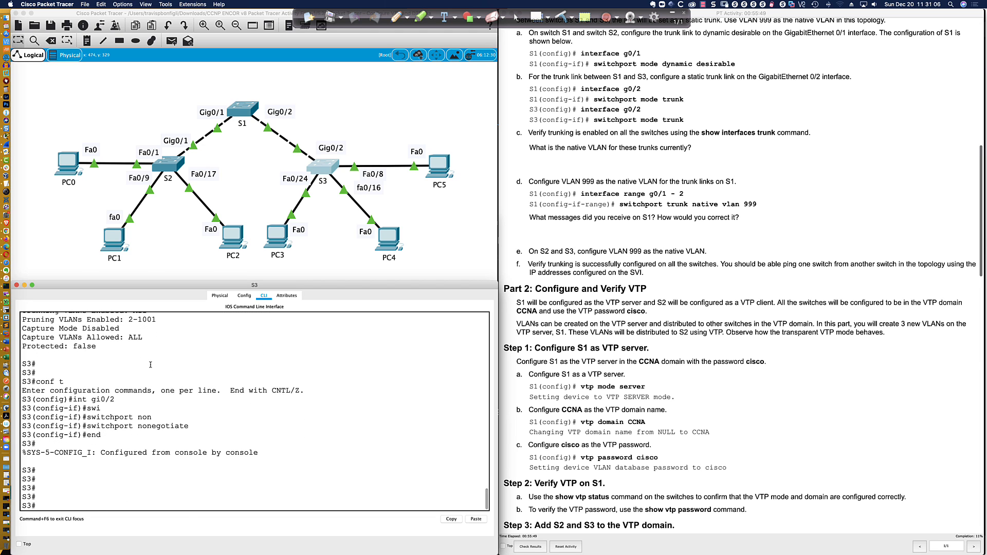
text(sh int f)
key(BackSpace)
text(gi0/2 swi)
key(Tab)
key(Return)
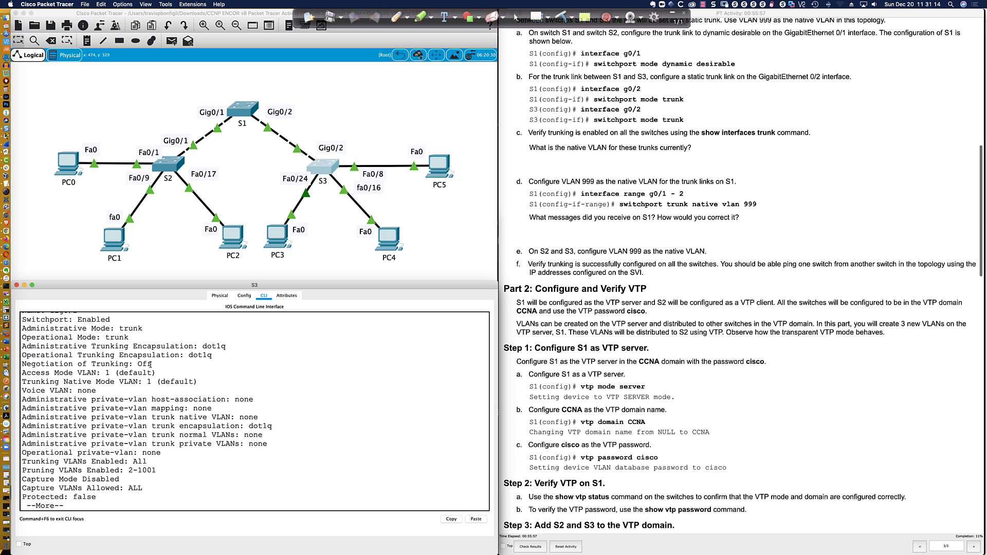
scroll(152, 370, up, 3)
drag(152, 377, 22, 377)
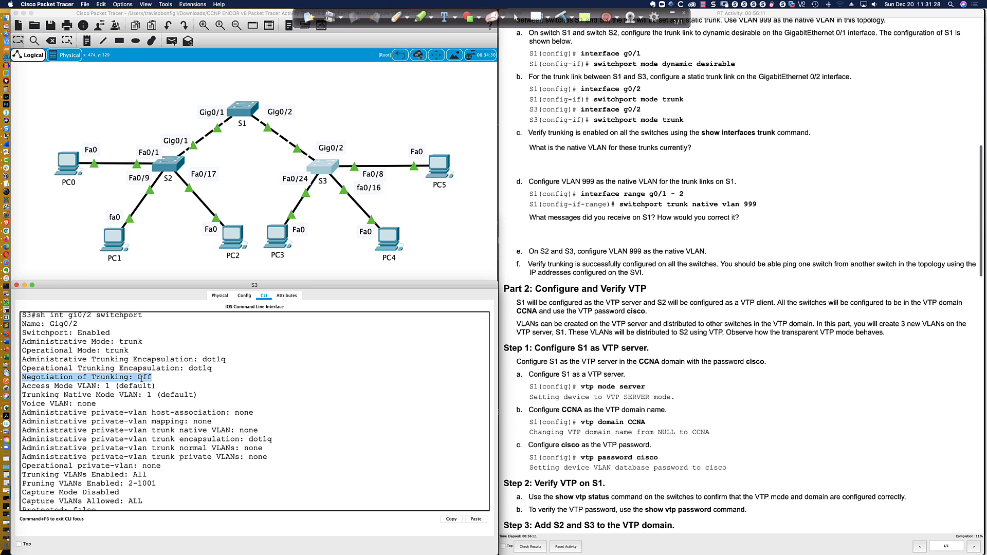
scroll(157, 441, down, 2)
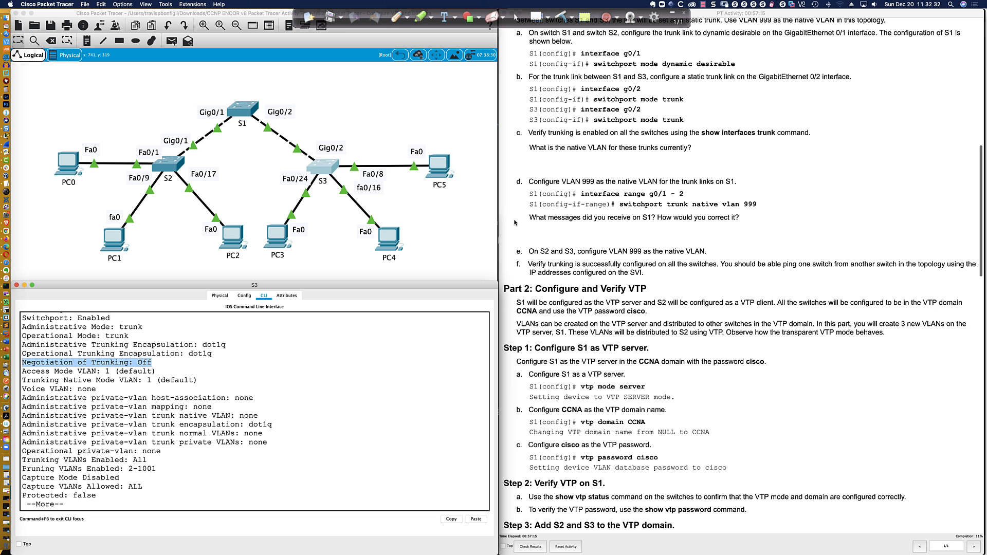
Open switch S1's command-line console and bring up a fresh prompt
scroll(514, 222, down, 1)
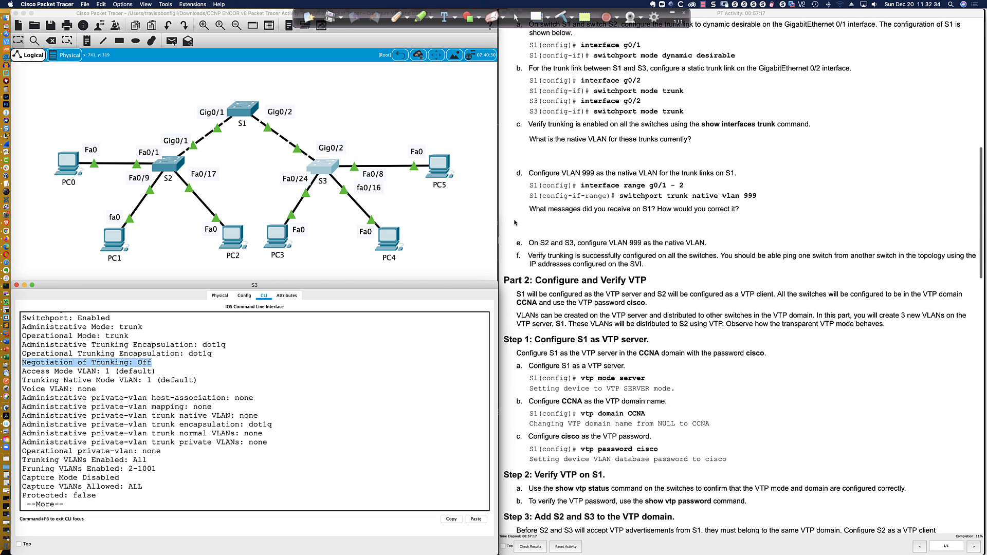
scroll(514, 222, up, 1)
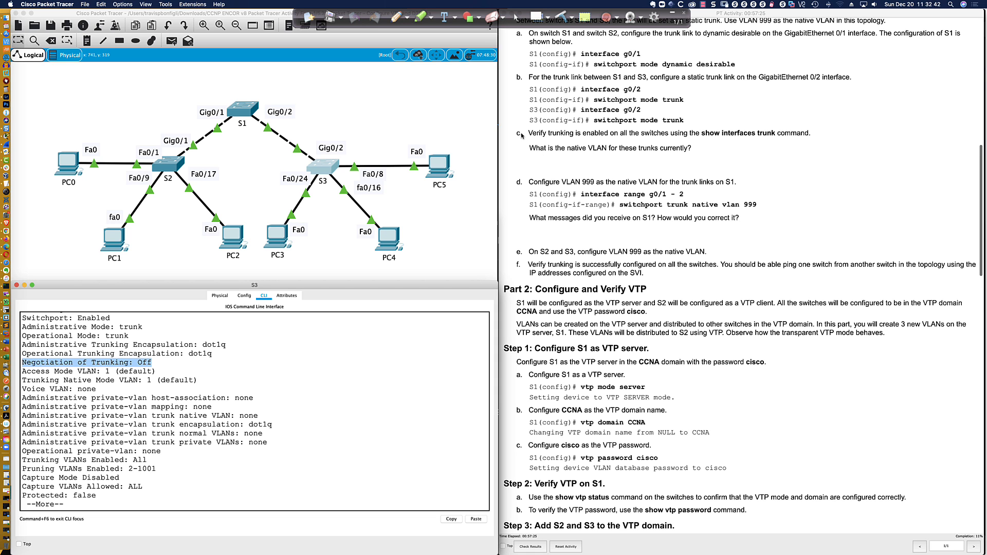
scroll(520, 134, down, 3)
scroll(520, 135, down, 1)
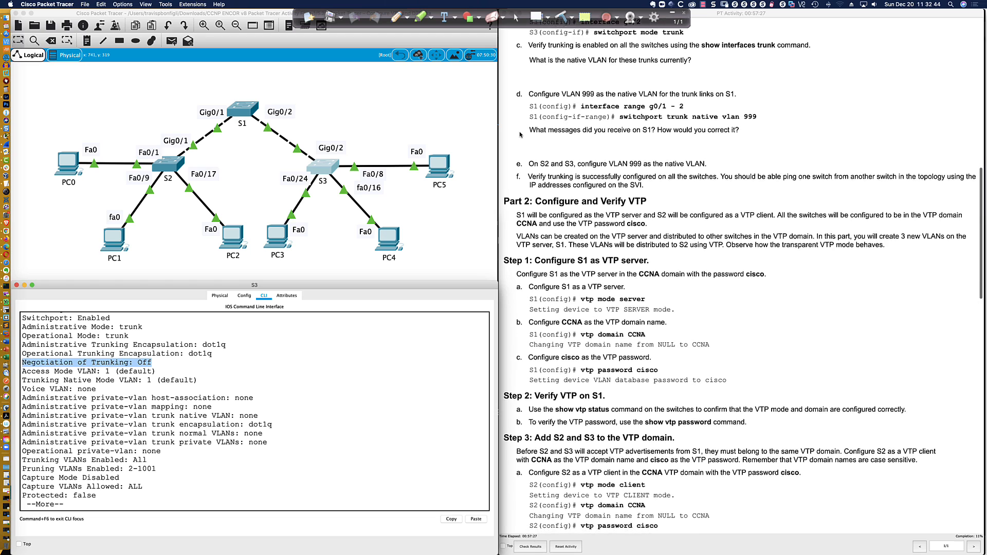
scroll(520, 134, down, 2)
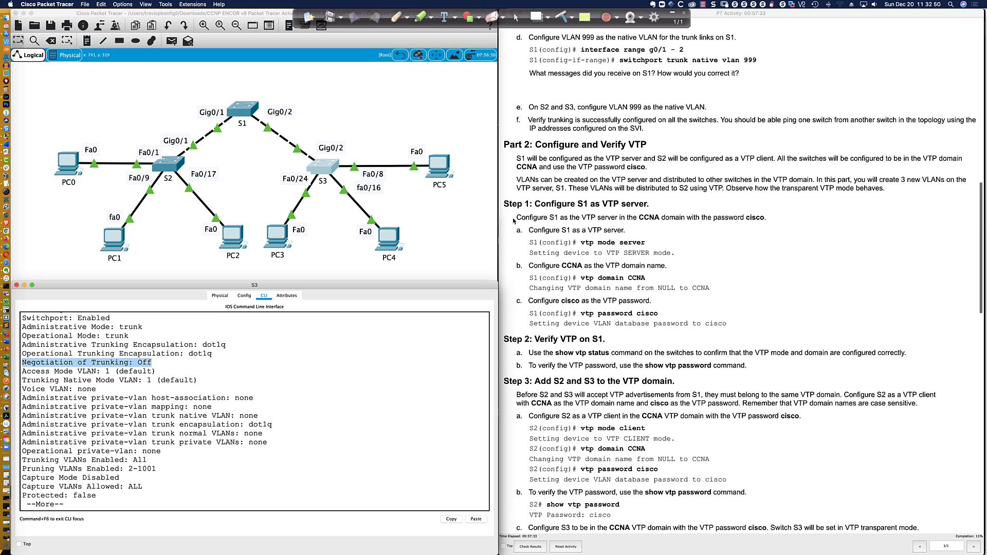
click(241, 111)
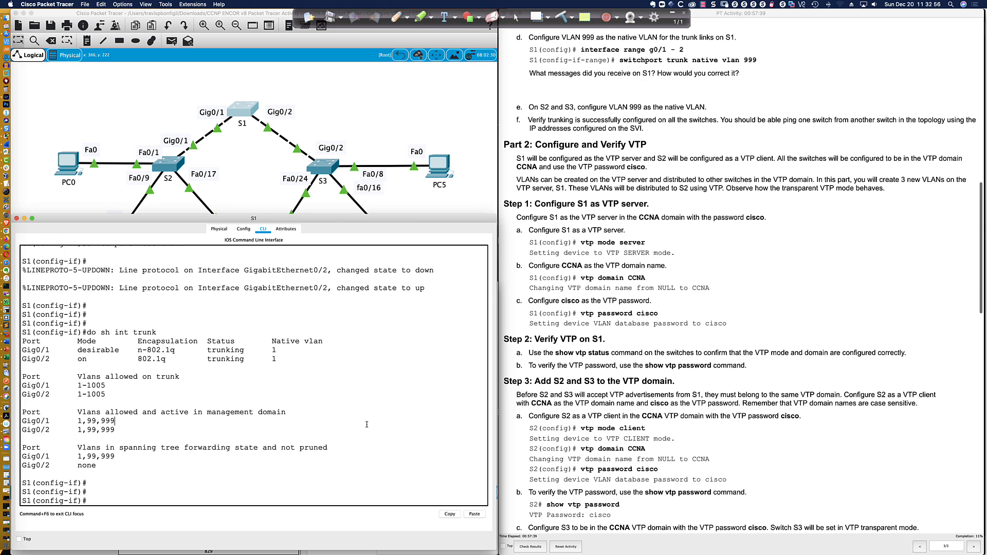
key(Return)
key(Return)
key(Return)
key(Return)
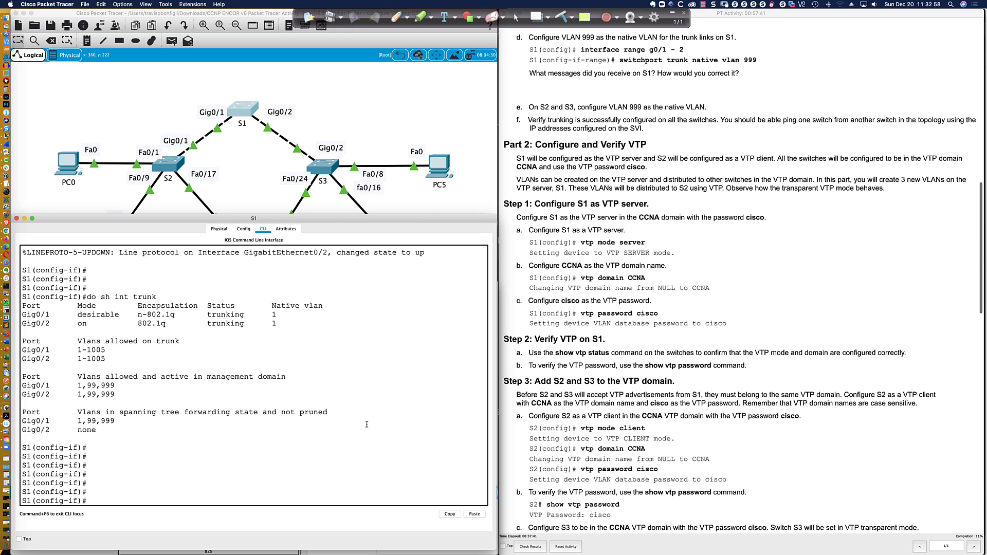
Set native VLAN 999 on S1's Gi0/1 trunk with 'switchport trunk native vlan 999'
text(int gi0/1)
key(Return)
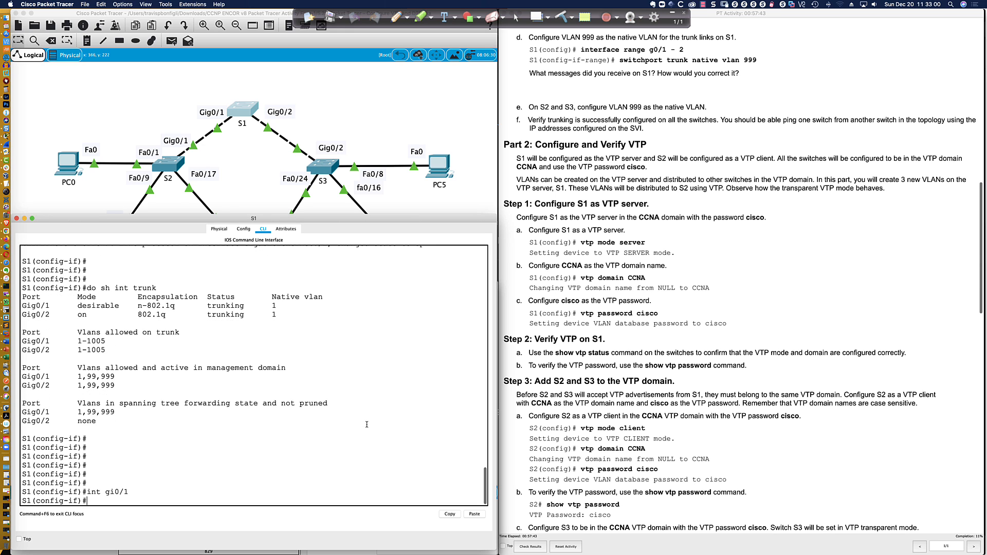
text(swi)
key(Tab)
text(t)
text(rt tr)
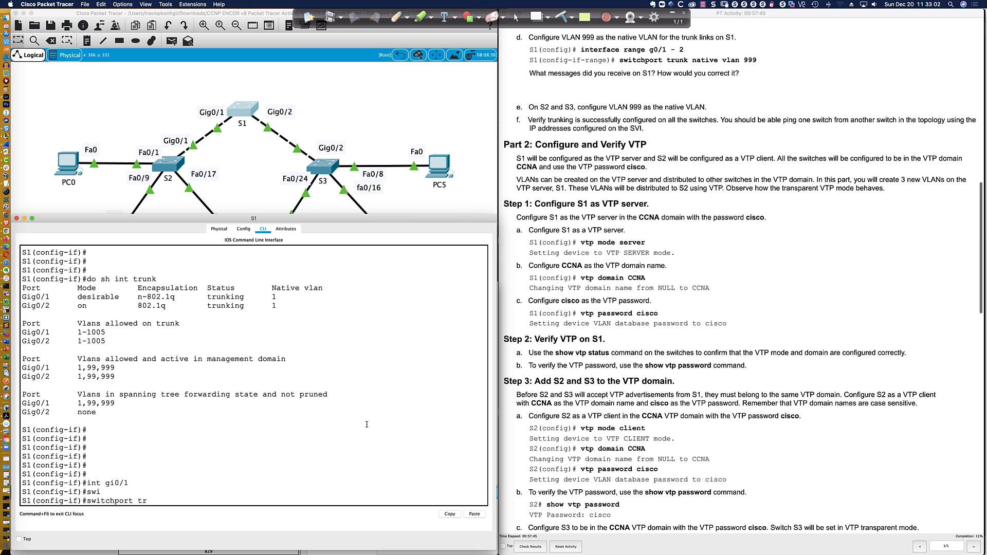
text(u)
key(Tab)
text(na)
key(Tab)
text(vla)
key(Tab)
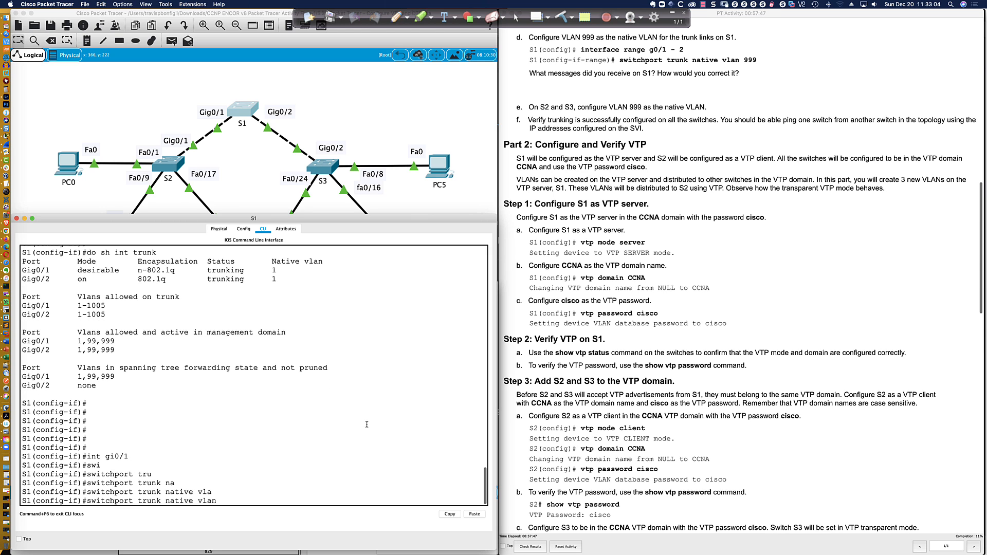
text(999)
key(Return)
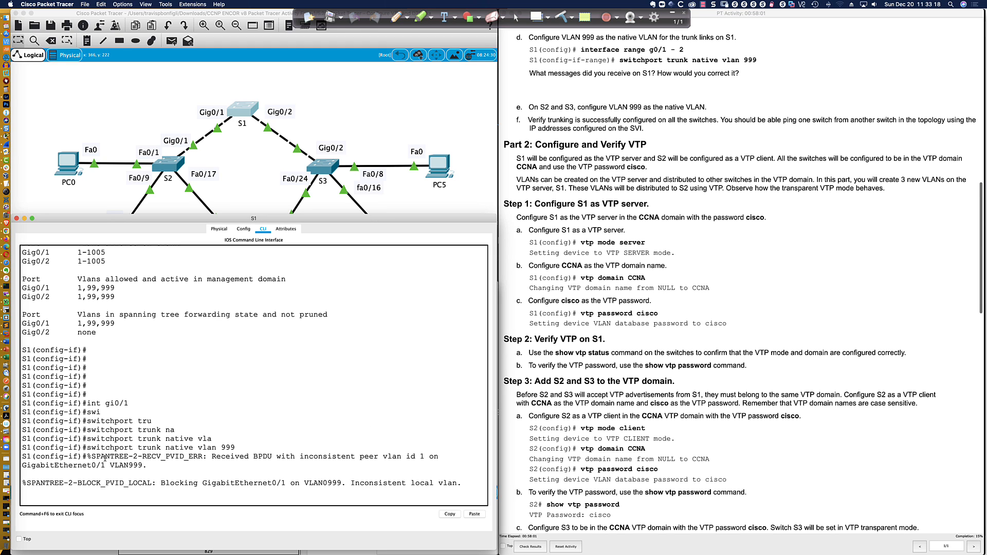
drag(91, 457, 327, 456)
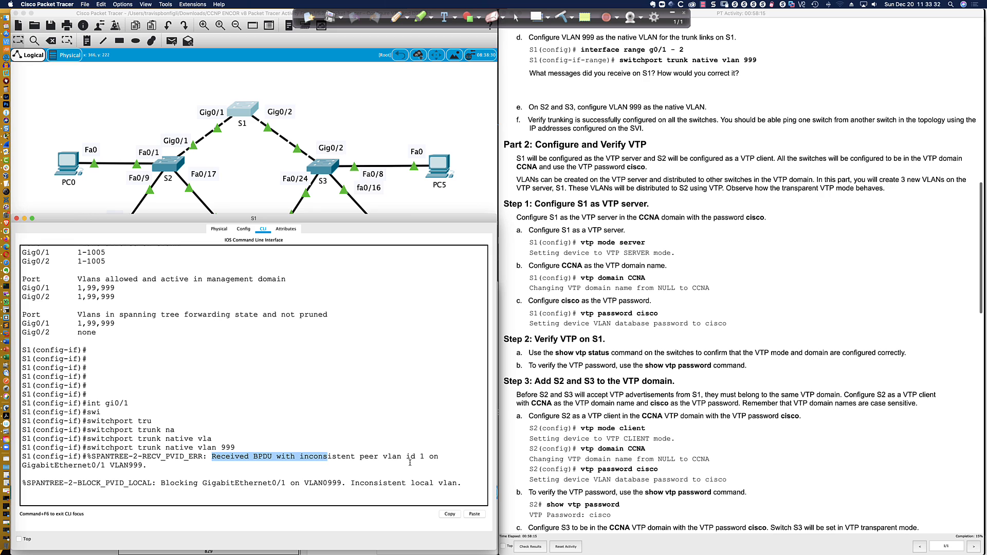
drag(359, 457, 142, 466)
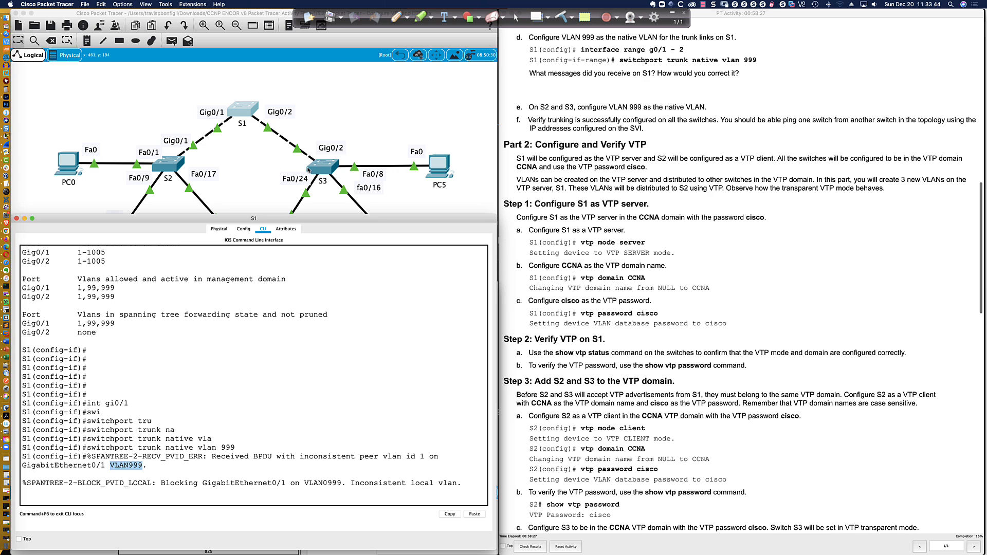
click(281, 386)
Run 'do sh int trunk' on S1 and highlight native VLAN 999 on Gig0/1 and 1 on Gig0/2
key(Return)
key(Return)
key(Return)
text(do sh i)
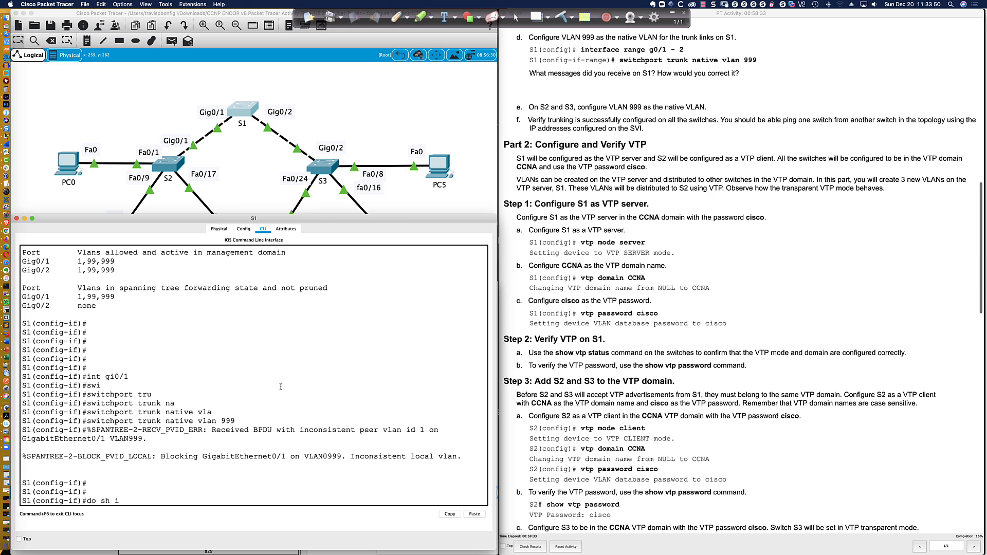
text(nt trunk)
key(Return)
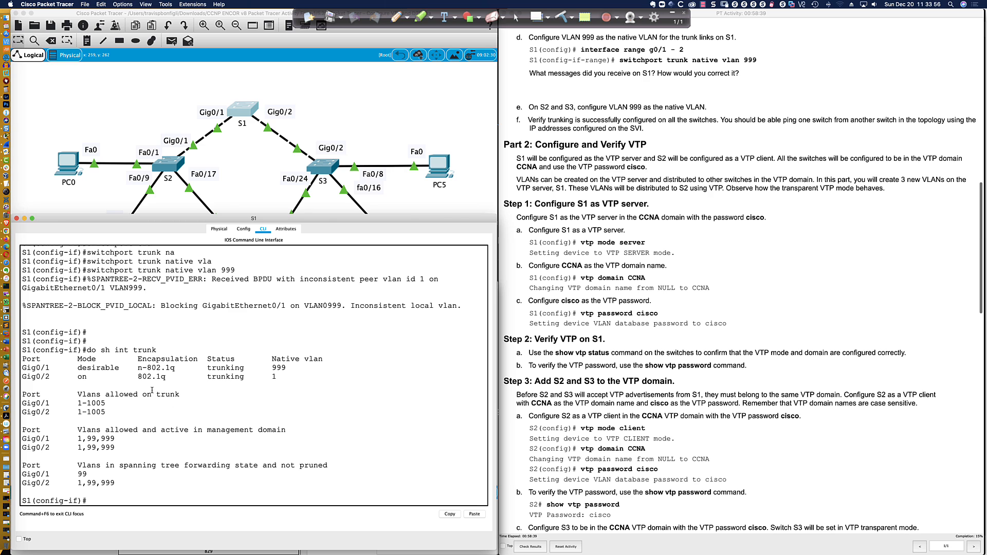
scroll(174, 378, down, 1)
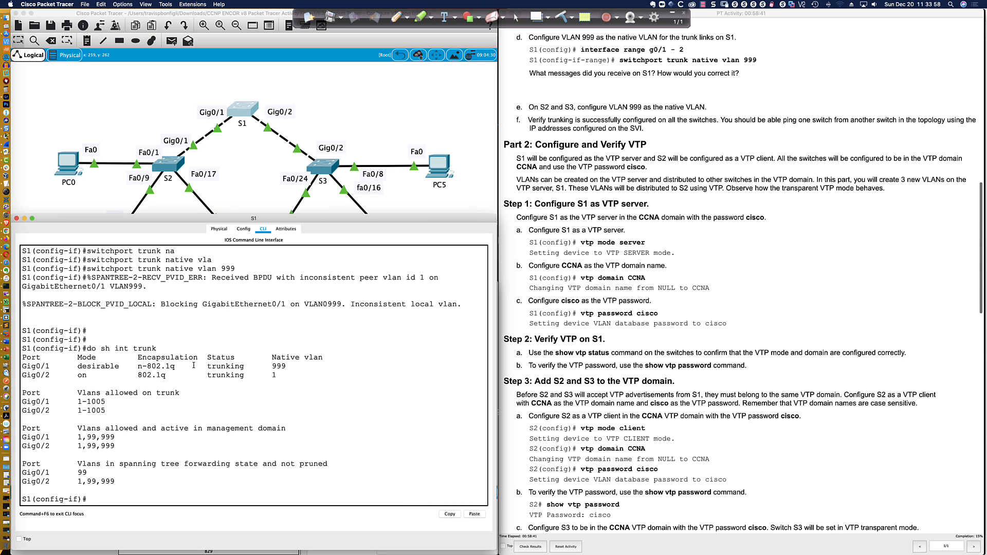
double_click(279, 366)
double_click(273, 375)
drag(292, 384, 294, 385)
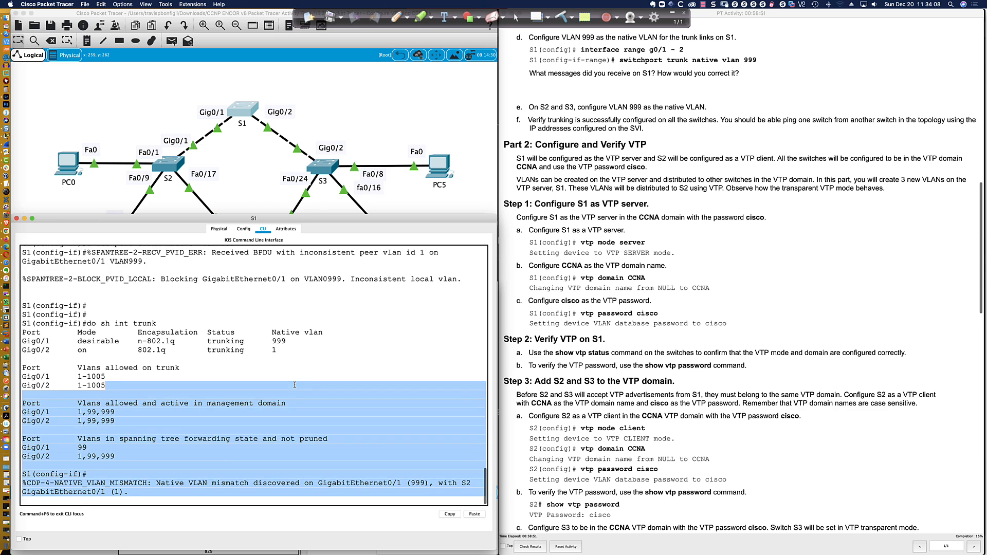
click(292, 384)
Highlight the CDP native-VLAN mismatch message's severity, interface and VLAN 999
key(Return)
key(Return)
key(Return)
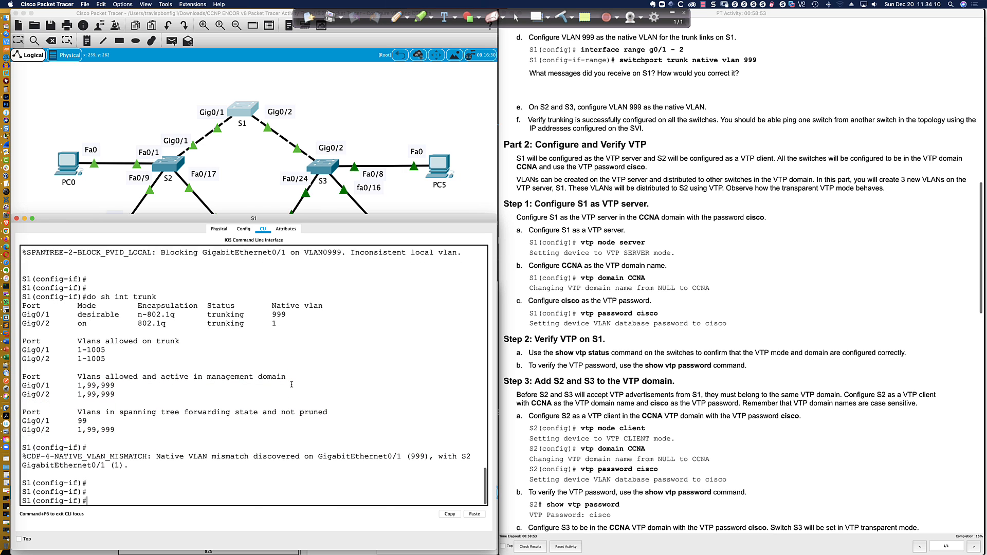
key(Return)
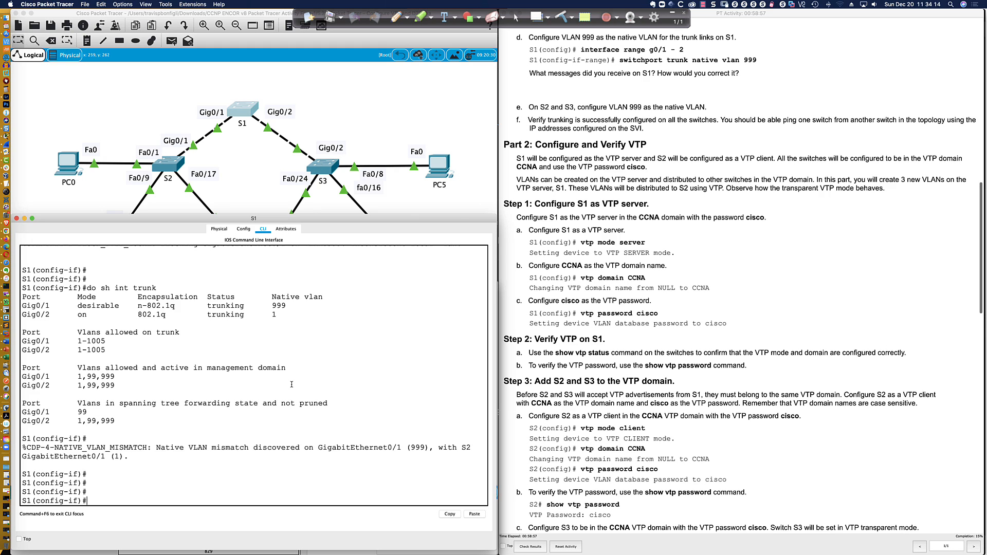
double_click(47, 447)
drag(320, 447, 457, 455)
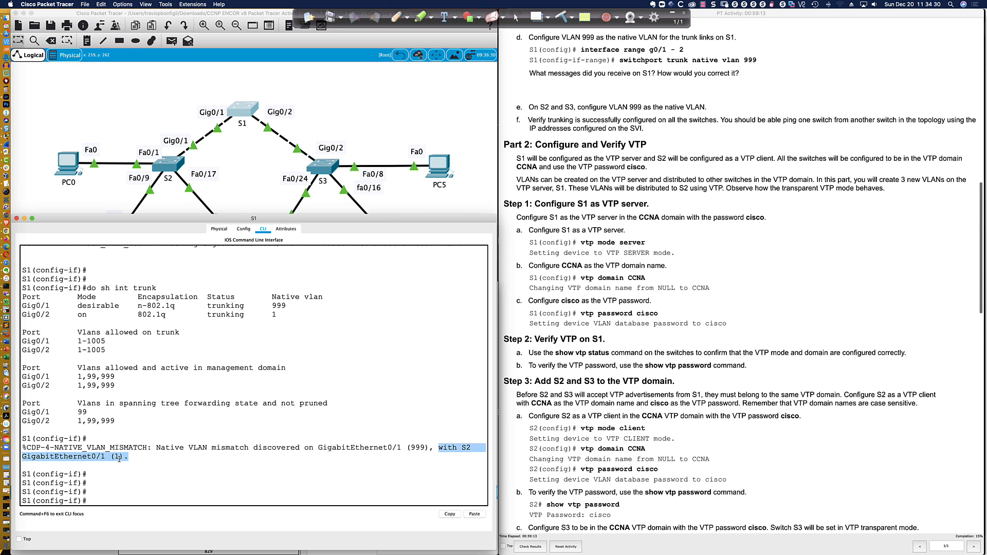
click(92, 502)
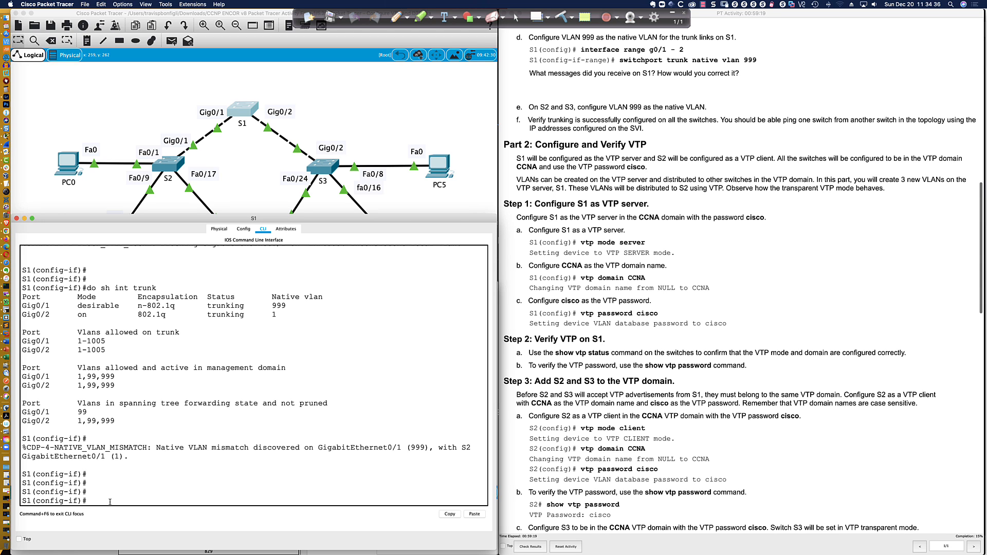
Set native VLAN 999 on S1's Gi0/2 trunk as well
text(t gi0/2)
key(Return)
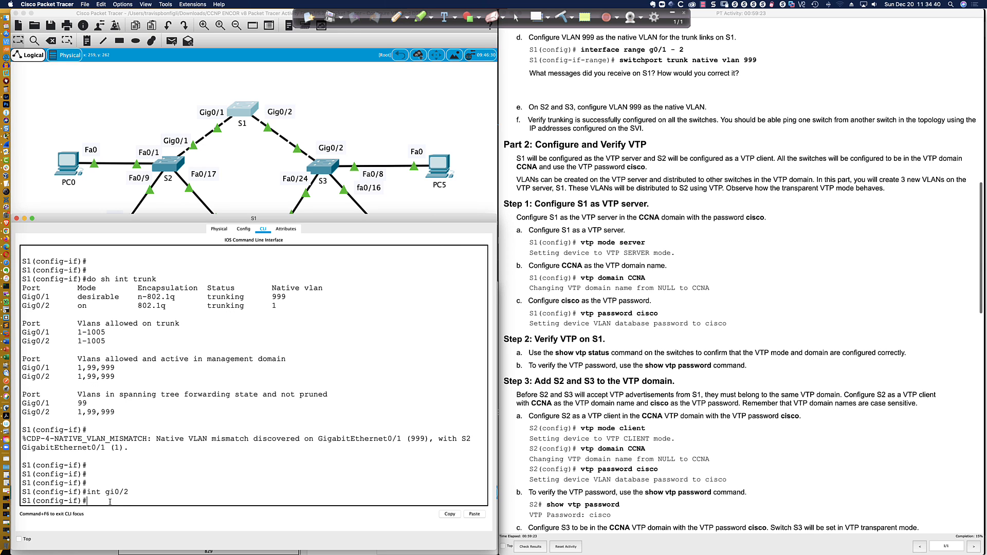
text(swi)
key(Tab)
text(tru)
key(Tab)
text(vlan)
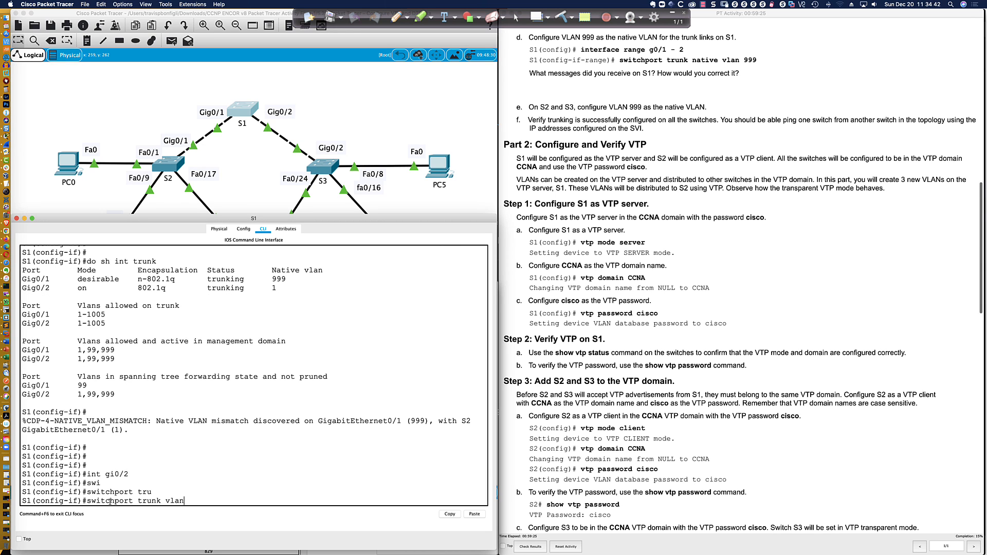
key(Tab)
key(BackSpace)
key(BackSpace)
key(BackSpace)
key(BackSpace)
text(na)
key(Tab)
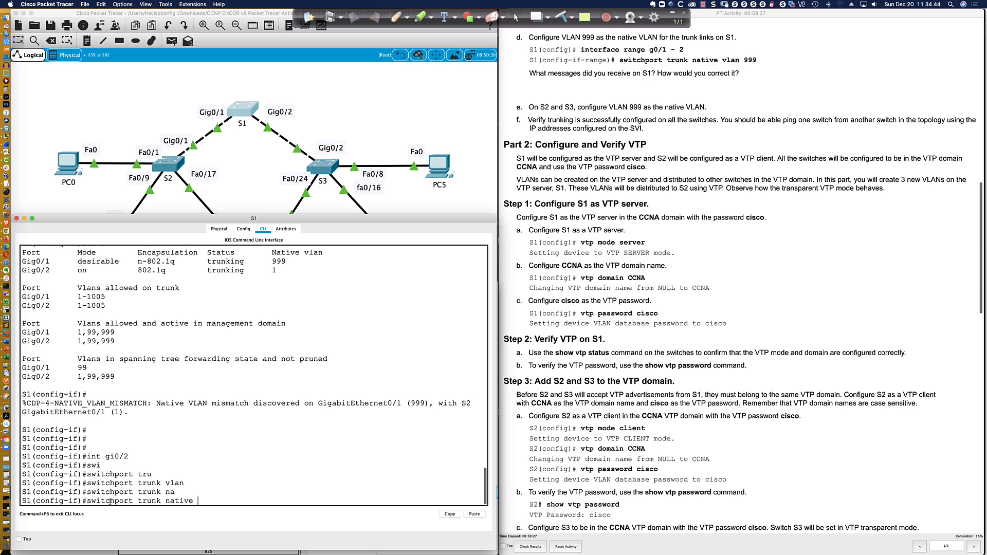
text(vlan 999)
key(Return)
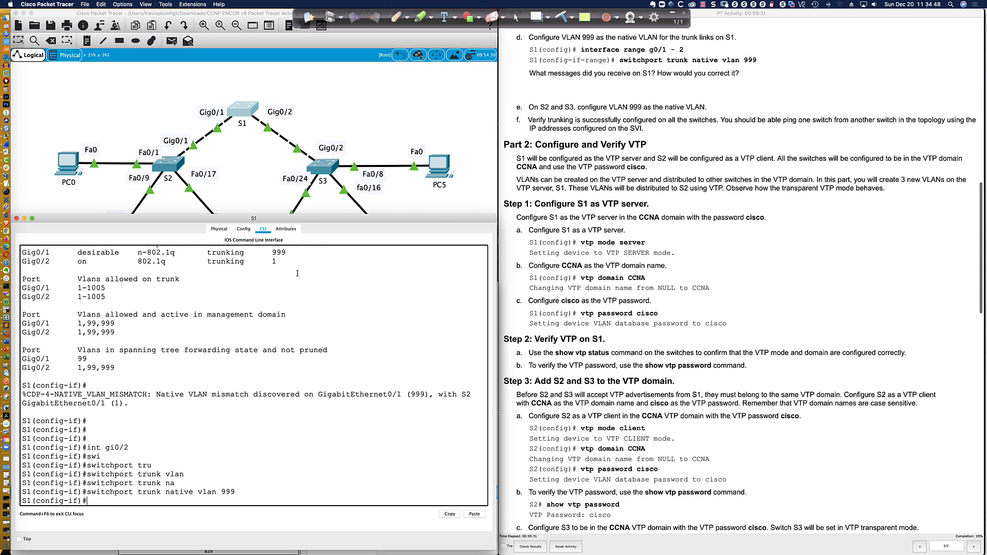
Highlight the instruction to set native VLAN 999 on S2 and S3, then open S2's console
scroll(589, 91, down, 2)
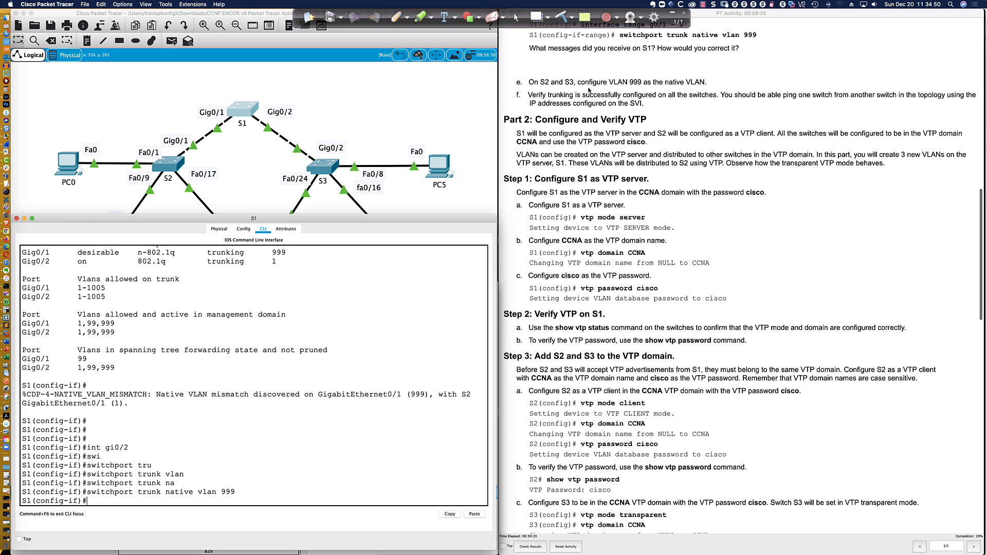
scroll(589, 91, down, 3)
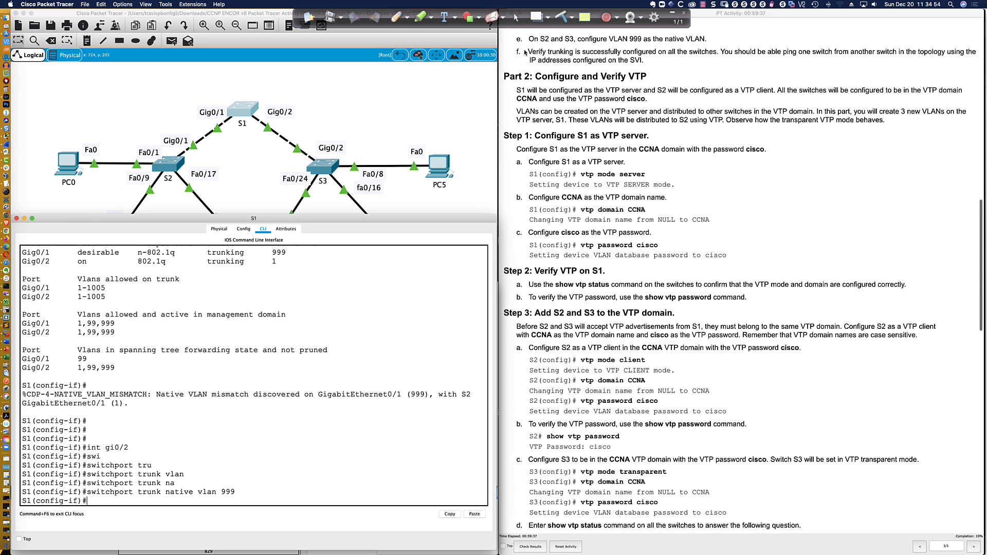
drag(528, 40, 707, 41)
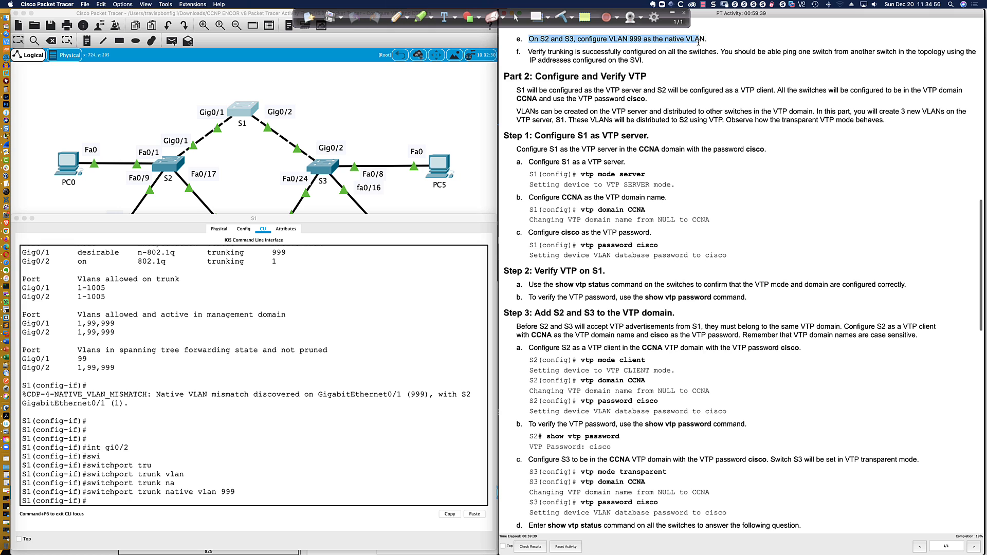
click(346, 335)
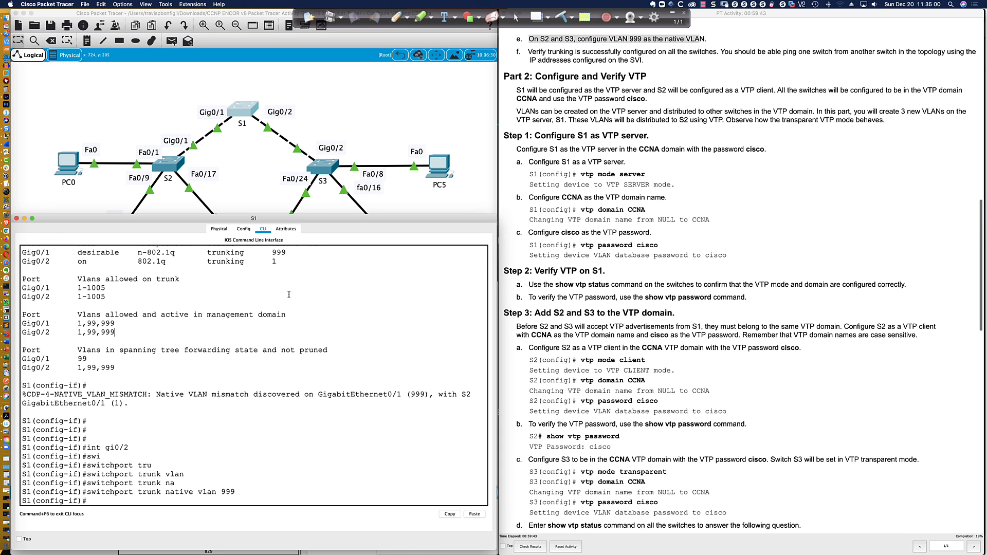
click(168, 164)
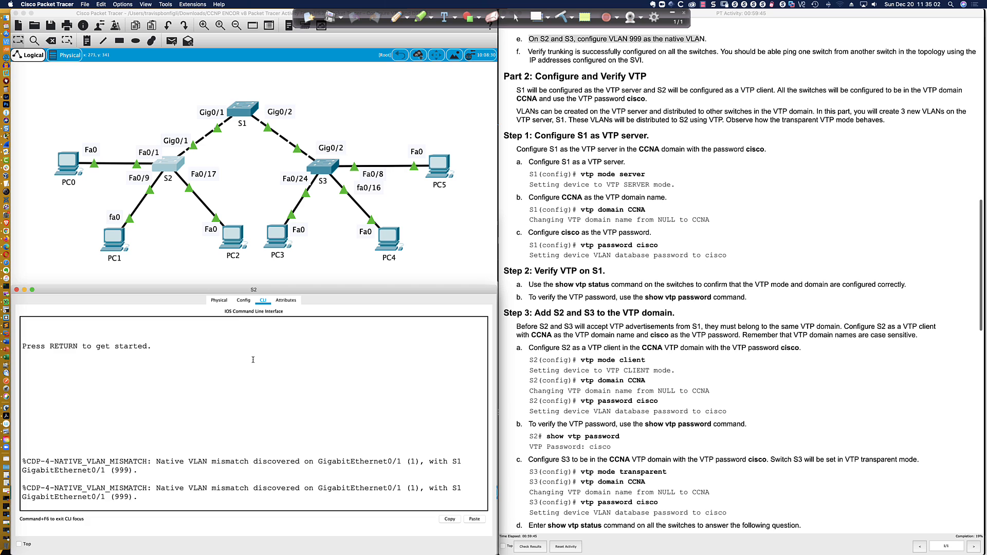
On S2, enter configuration mode and set native VLAN 999 on the Gi0/1 trunk
key(Return)
key(Return)
key(Return)
key(Return)
key(Return)
key(Return)
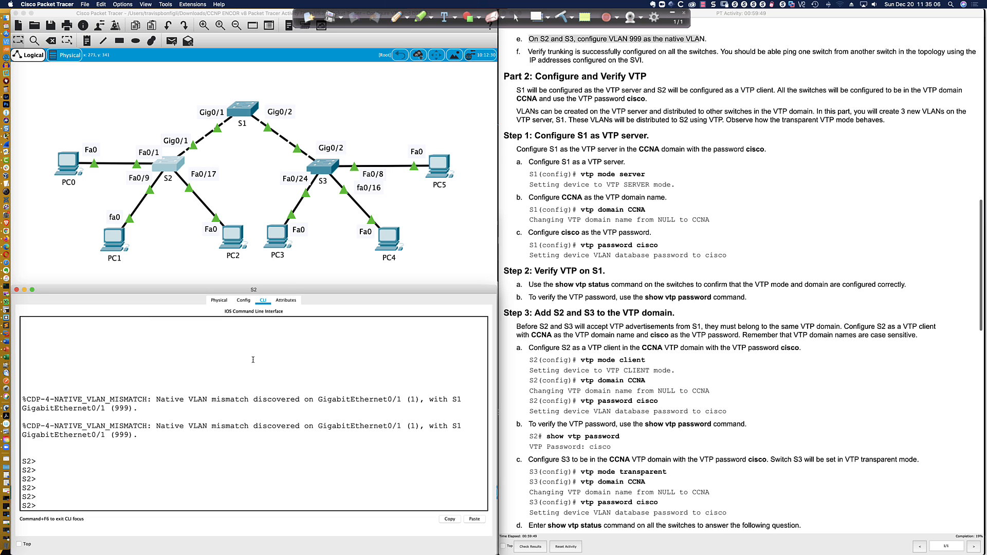
text(en)
key(Return)
text(conf t)
key(Return)
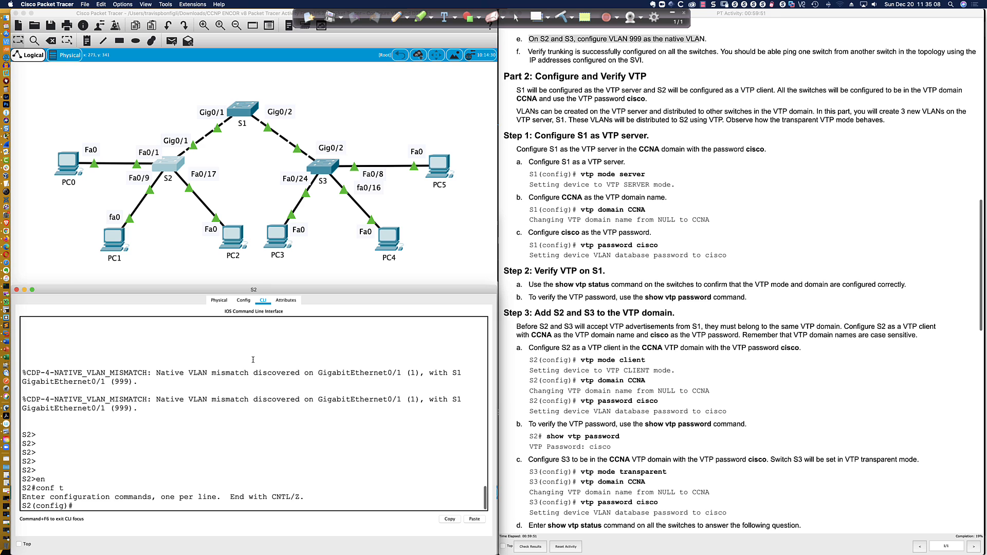
text(int gi0/1)
key(Return)
text(swi)
key(Tab)
text(tru)
key(Tab)
text(na)
key(Tab)
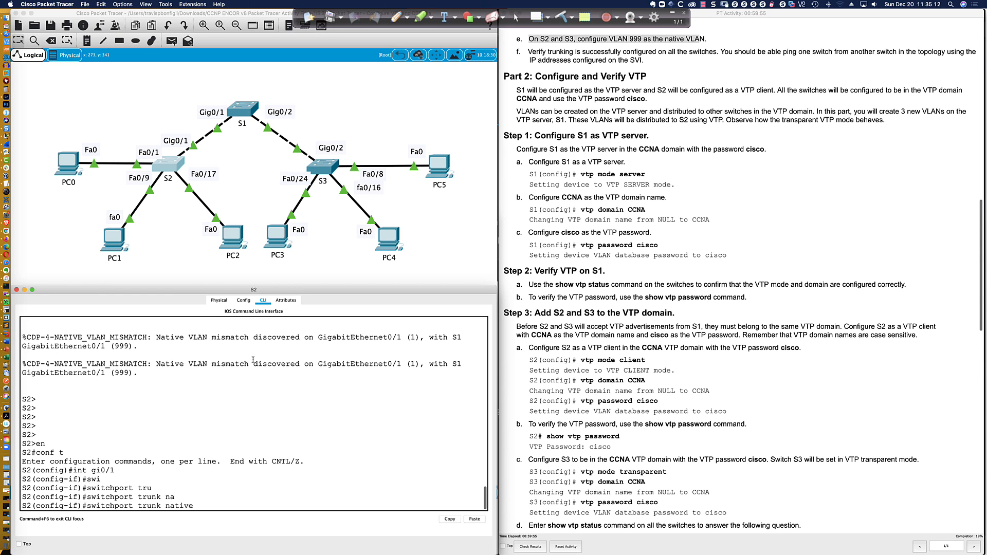
text(valn 999)
key(Return)
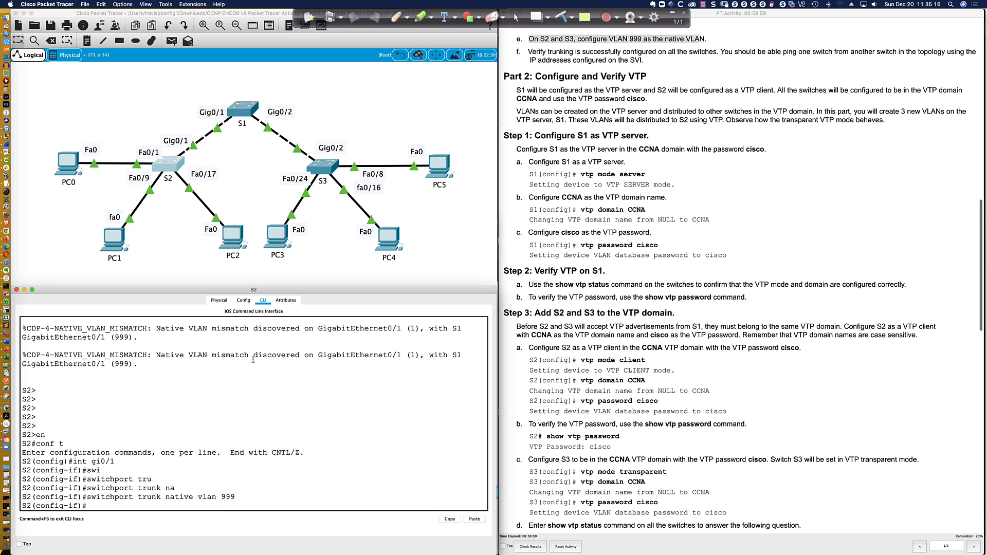
Leave configuration mode, save S2's configuration with 'wri mem', and open S3's console
text(end)
key(Return)
key(Return)
key(Return)
text(wri mem)
key(Return)
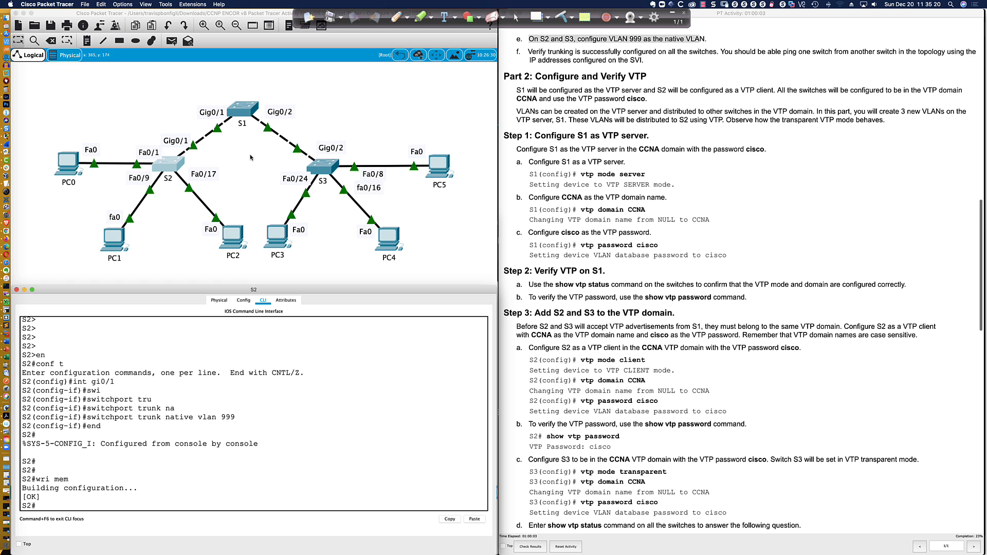
click(322, 163)
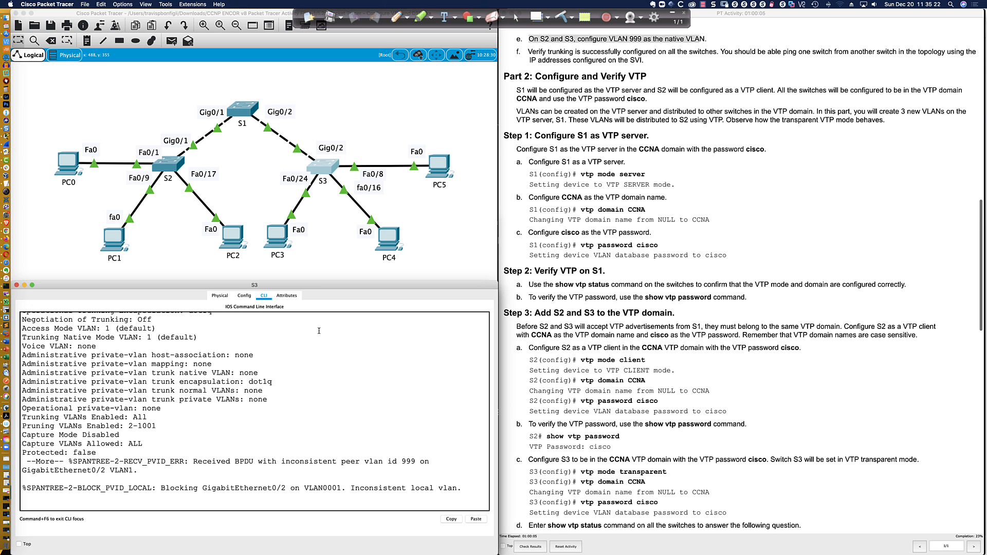
On S3, enter global configuration and interface Gi0/2
key(space)
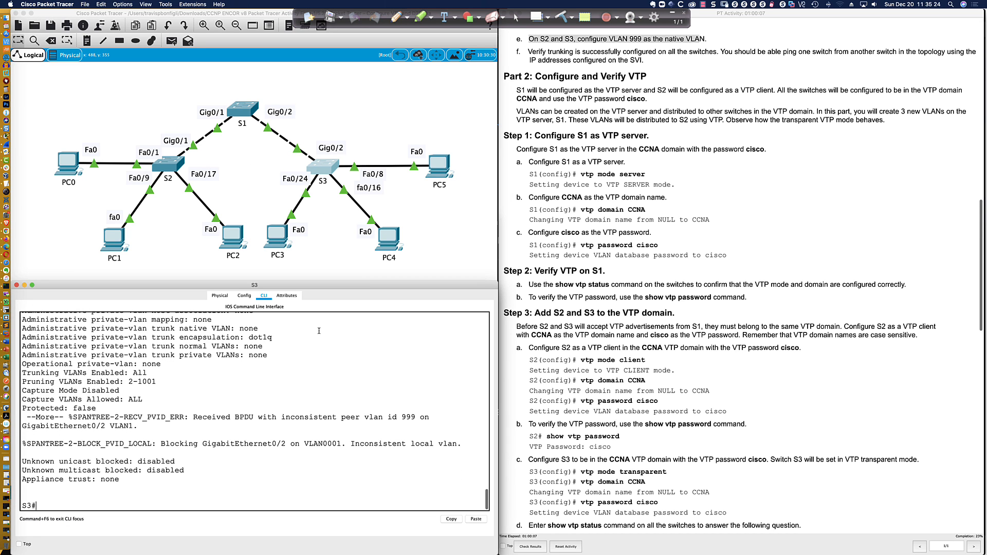
text(conf t)
key(Return)
text(int)
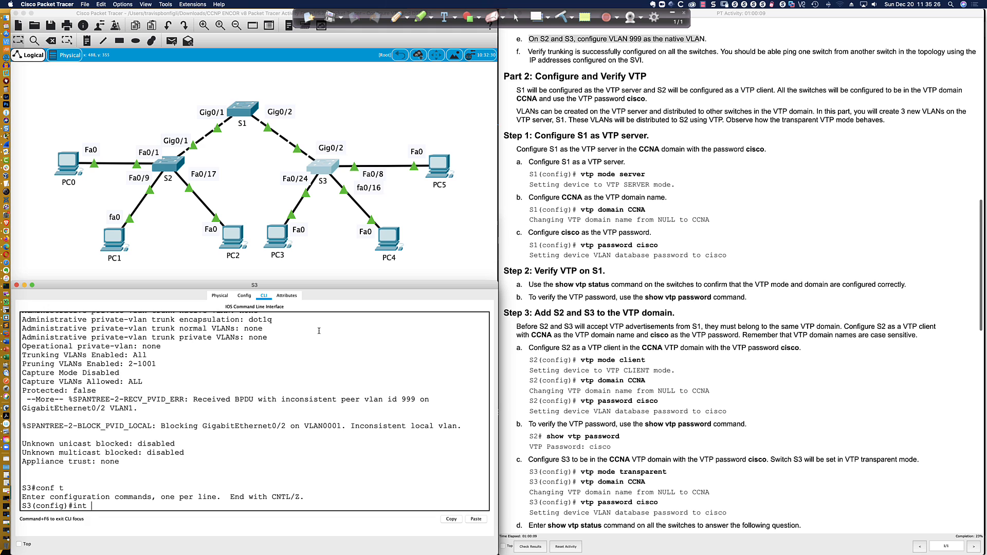
text( gi)
click(168, 170)
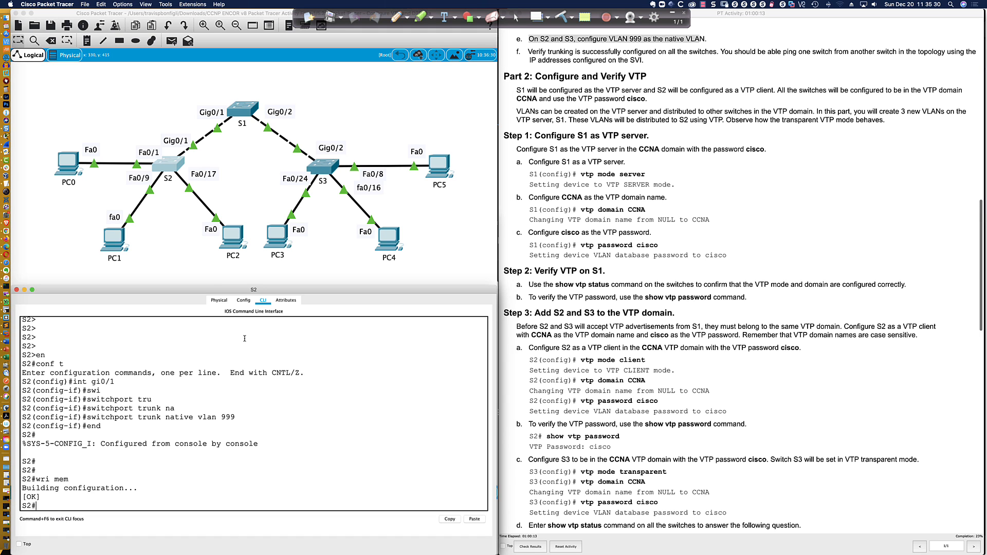
click(324, 170)
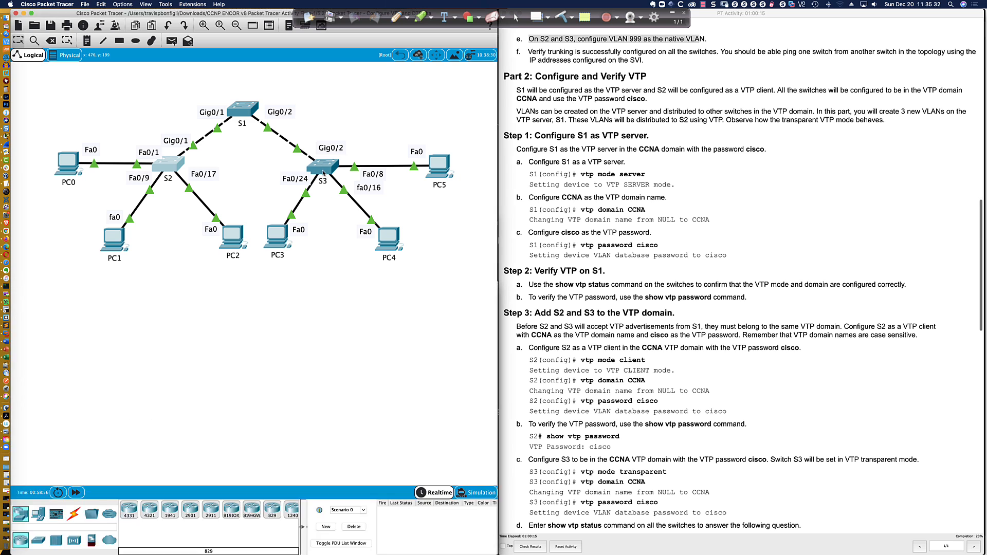
text(0/2)
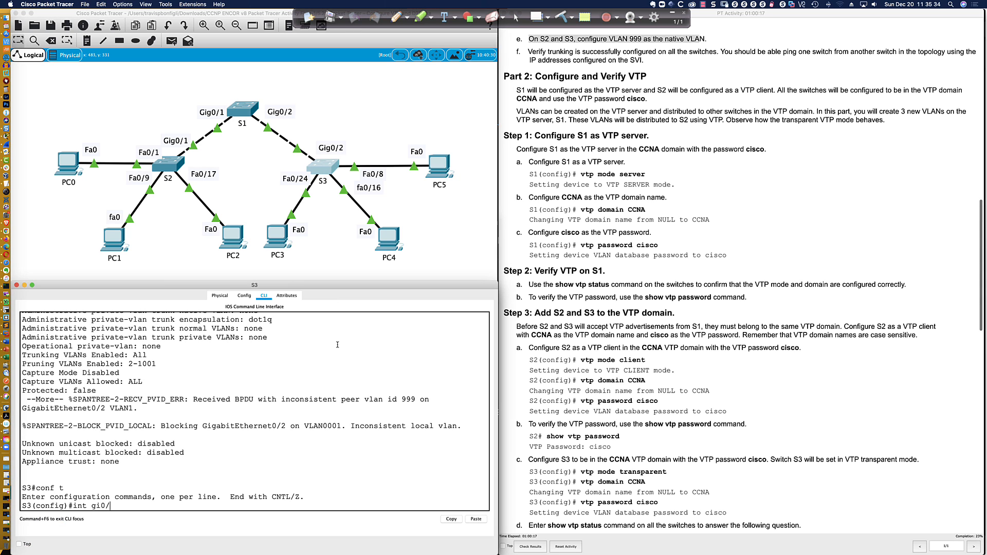
key(Return)
Set native VLAN 999 on S3's Gi0/2 trunk with 'switchport trunk native vlan 999'
text(swi)
key(BackSpace)
key(BackSpace)
key(BackSpace)
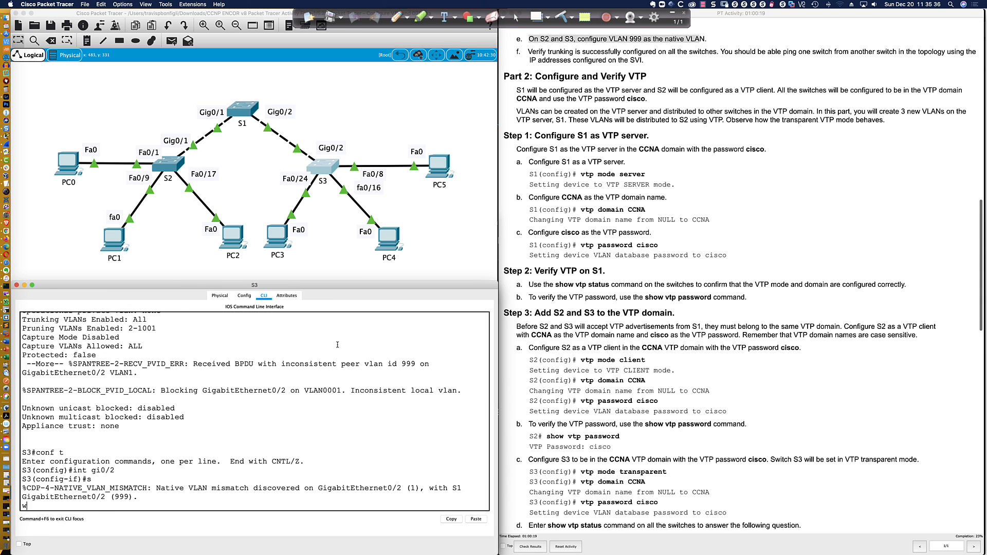
key(Return)
key(Return)
key(Return)
key(Return)
key(Return)
key(Return)
key(Return)
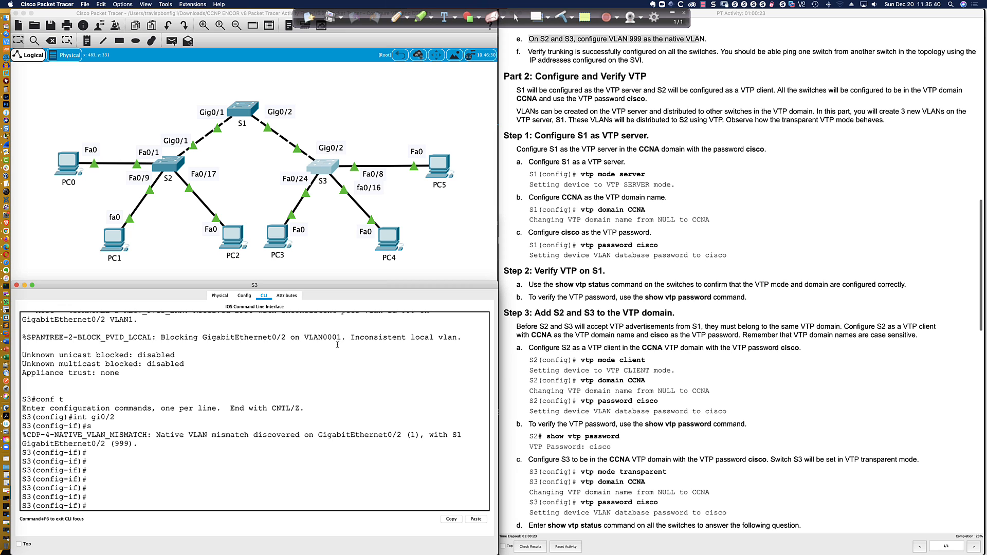
text(swi)
key(Tab)
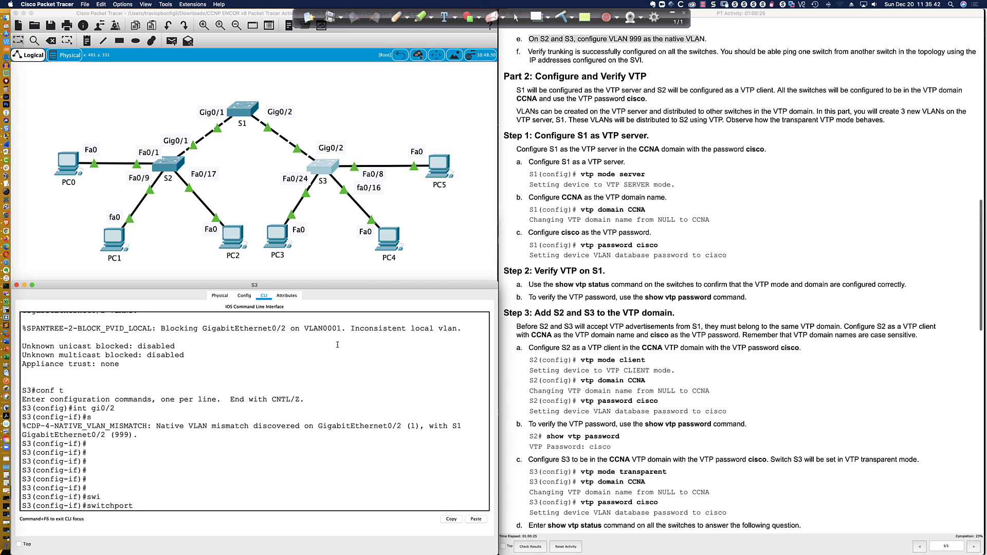
text(tru)
key(Tab)
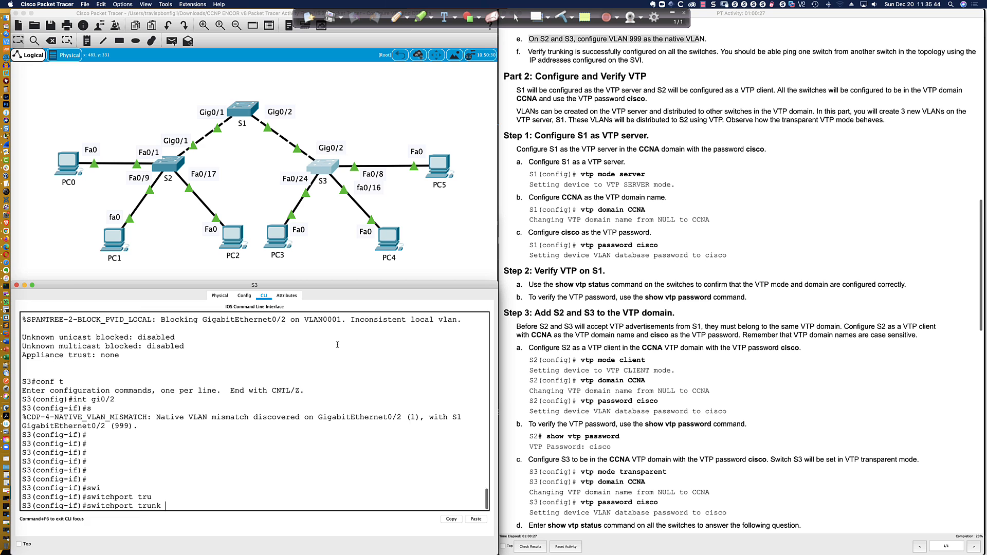
text(vlan)
key(BackSpace)
key(BackSpace)
key(BackSpace)
text(nat)
key(Tab)
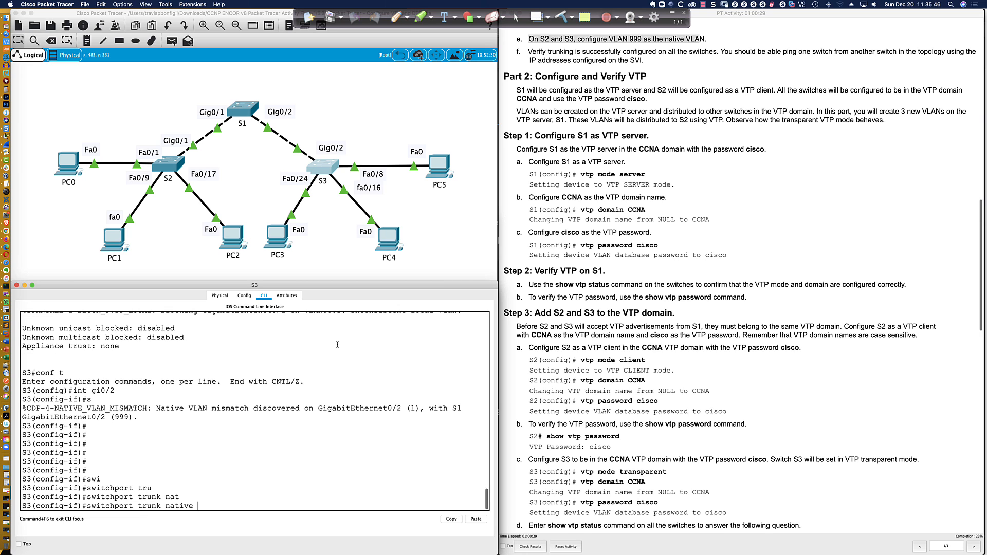
text(vlan 999)
key(Return)
key(Return)
key(Return)
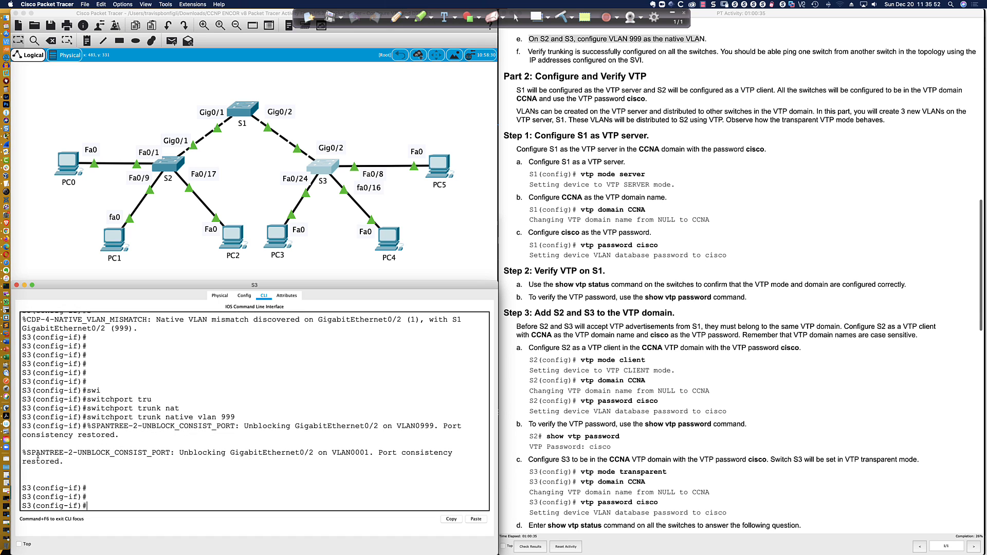
Highlight the port-consistency-restored message, then end and save S3's configuration with 'wri mem'
drag(23, 453, 63, 462)
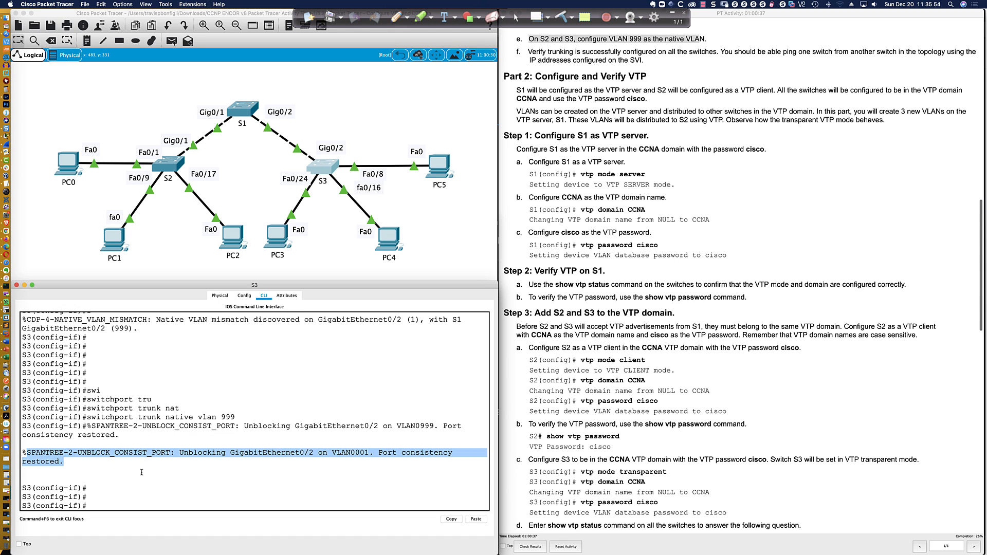
click(107, 503)
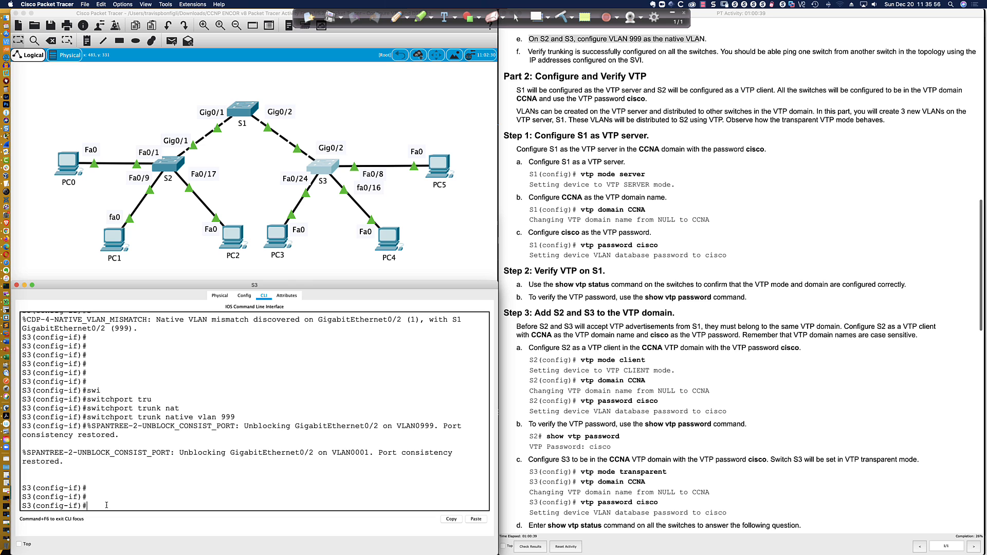
text(end)
key(Return)
key(Return)
key(Return)
key(Return)
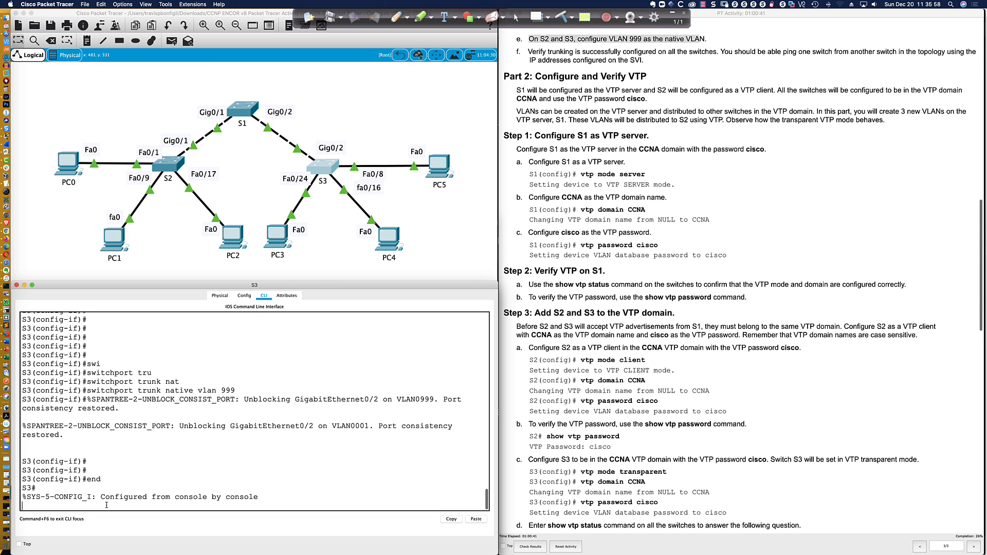
text(wri mem)
key(Return)
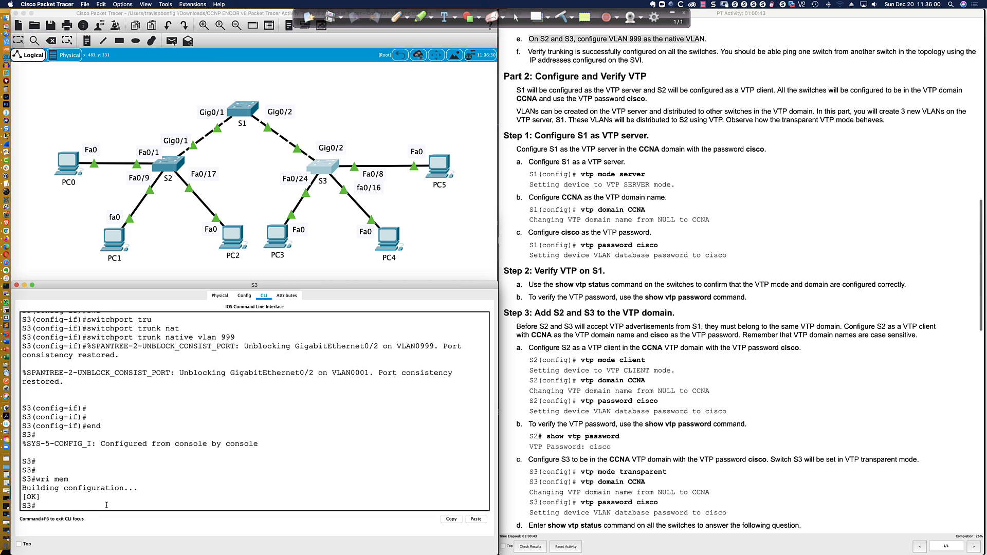
Review the SVI instruction and the Addressing Table's VLAN 99 switch addresses, then return to S3's console
scroll(538, 133, up, 3)
scroll(538, 133, down, 4)
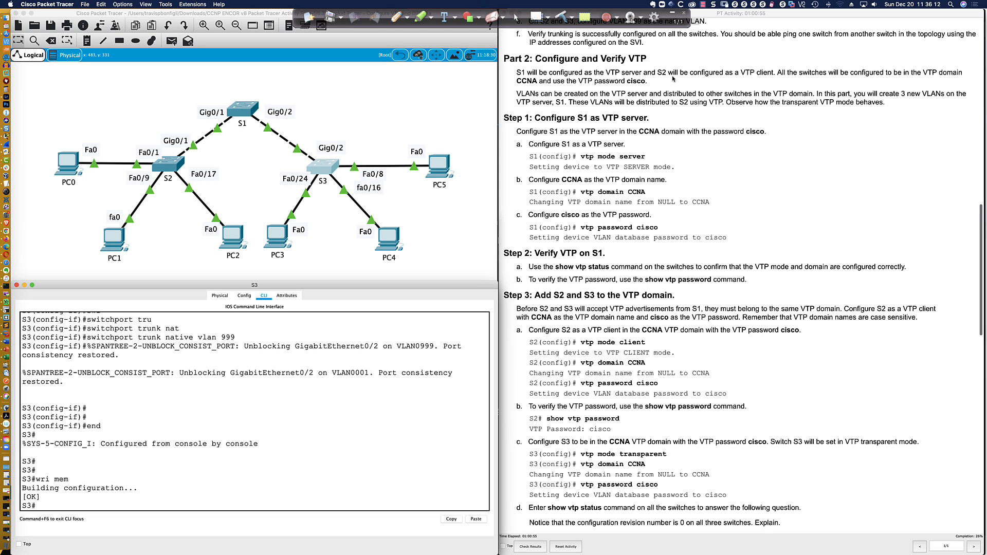
drag(629, 43, 642, 42)
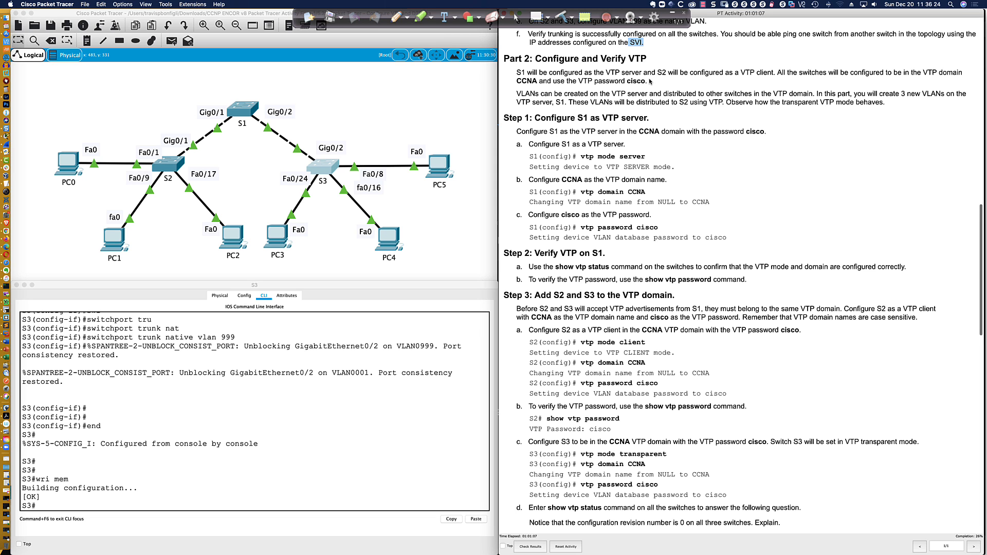
scroll(645, 78, up, 6)
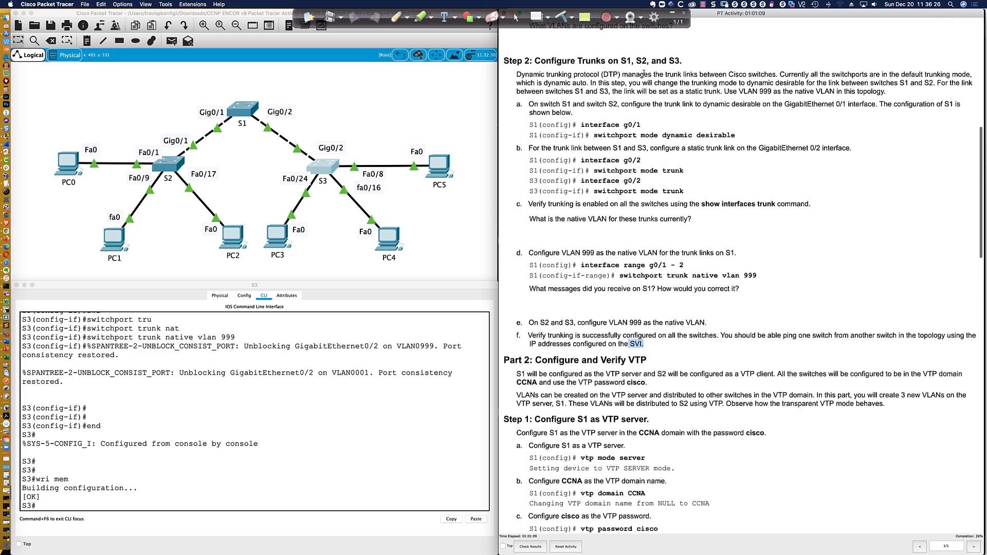
scroll(644, 74, up, 8)
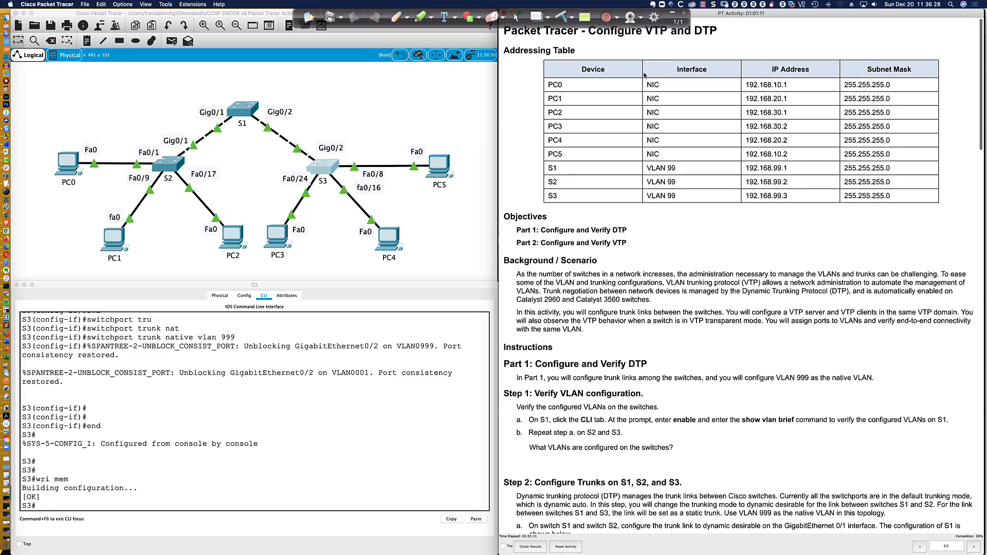
scroll(644, 75, down, 1)
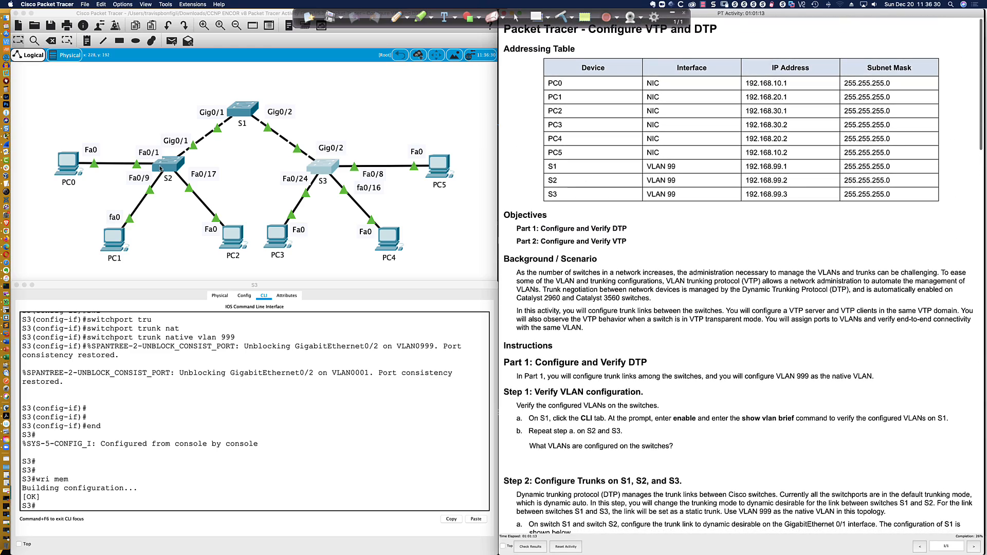
drag(333, 383, 334, 386)
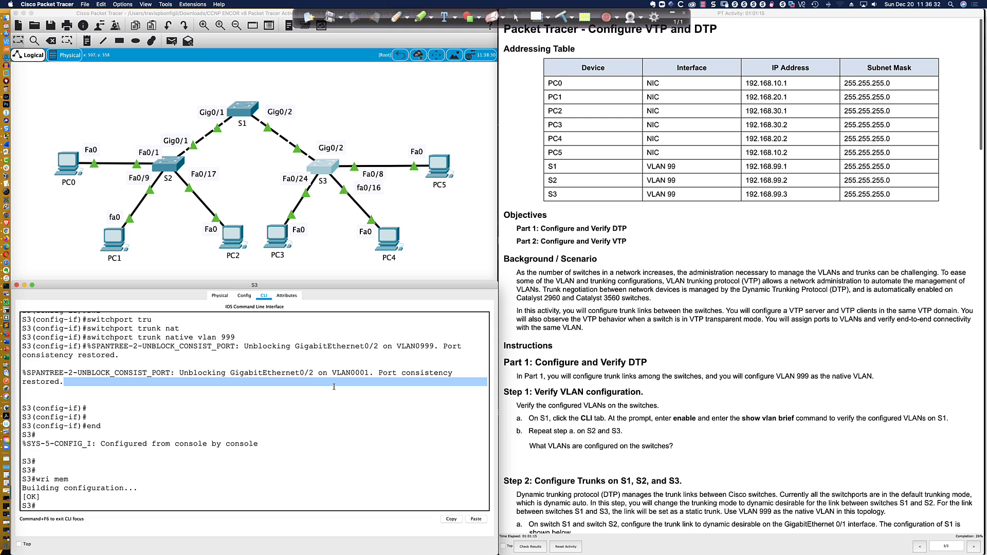
From S3, ping 192.168.99.1 and 192.168.99.2
key(Return)
key(Return)
key(Return)
text(ping)
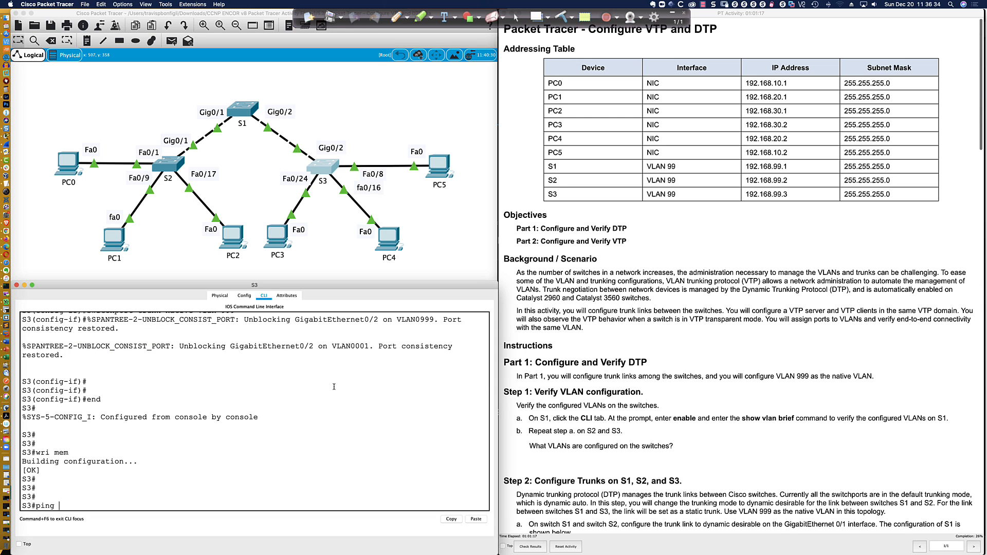
text( 192.168.99.1)
key(Return)
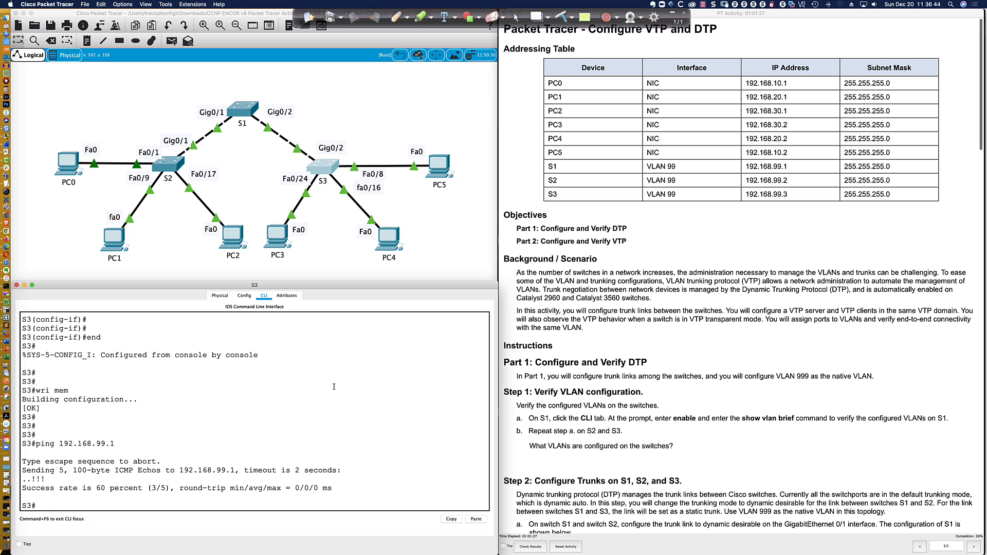
key(Up)
text(2)
key(Return)
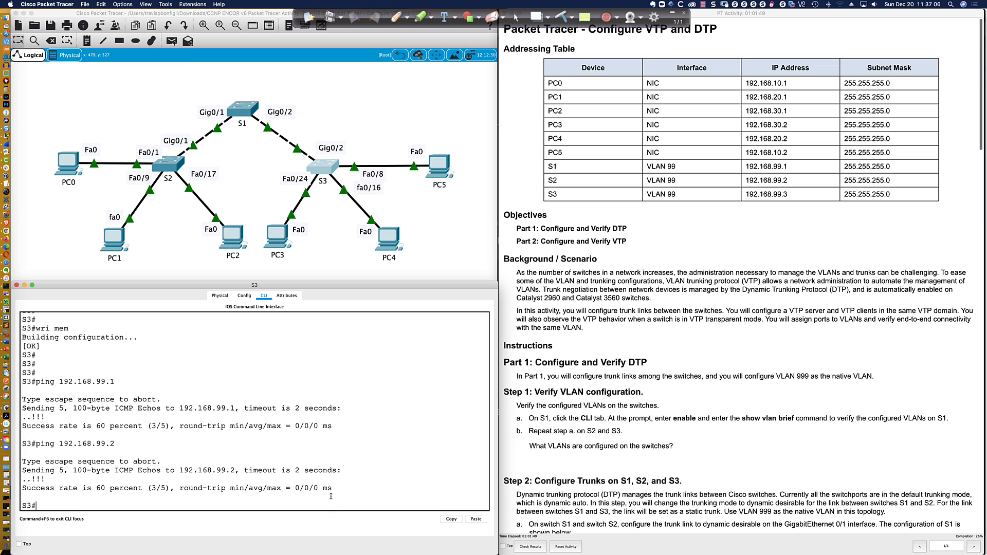
Repeat both pings to confirm 100 percent success to 192.168.99.1 and 192.168.99.2
text(ping 192.168.99.1)
key(Return)
key(Up)
key(Up)
key(Return)
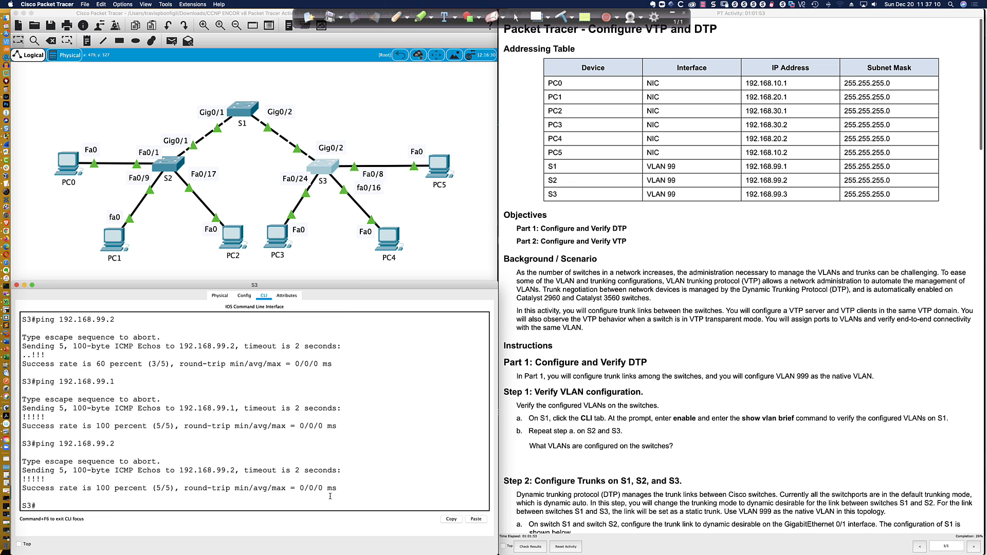
Scroll the instructions down to Part 2: Configure and Verify VTP, through Step 3's VTP domain setup
scroll(686, 300, down, 3)
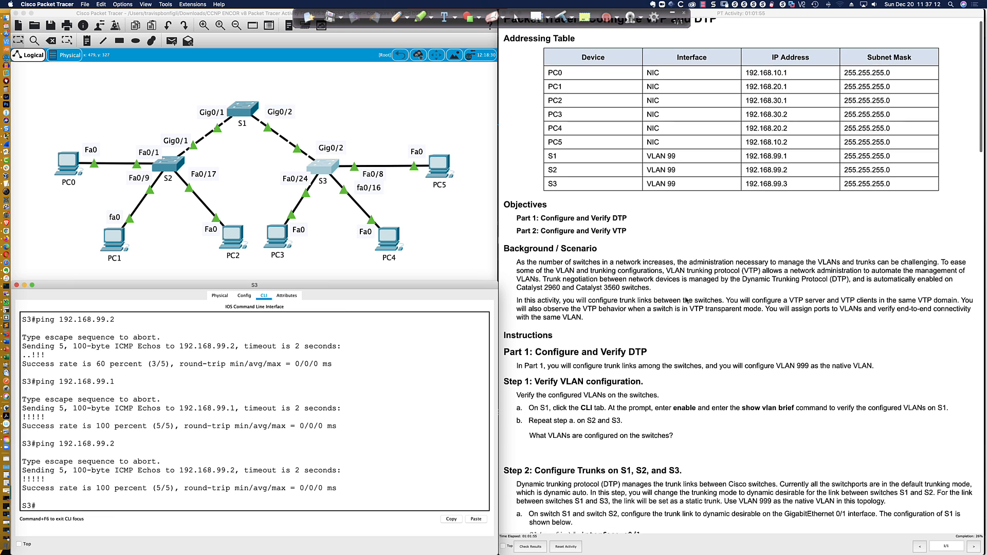
scroll(686, 300, down, 8)
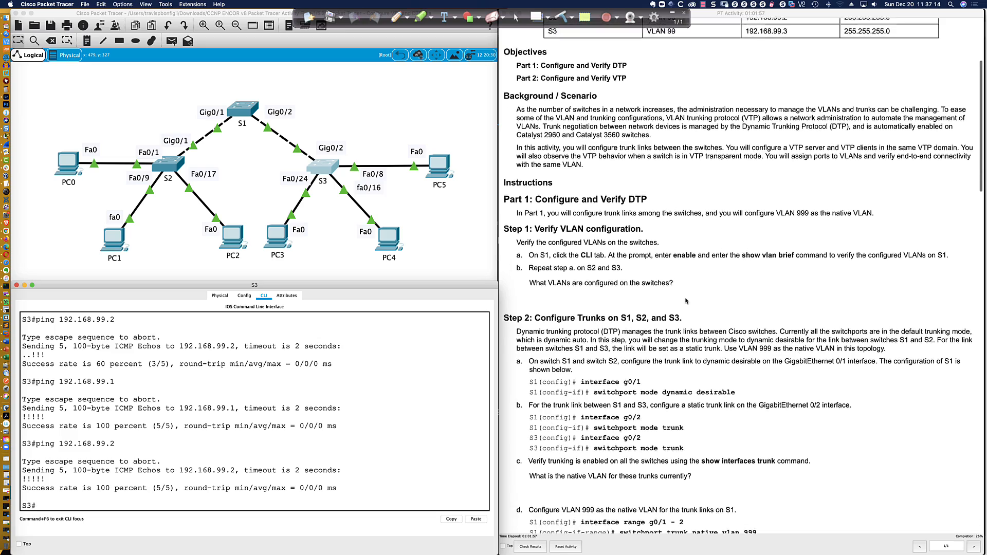
scroll(686, 300, down, 1)
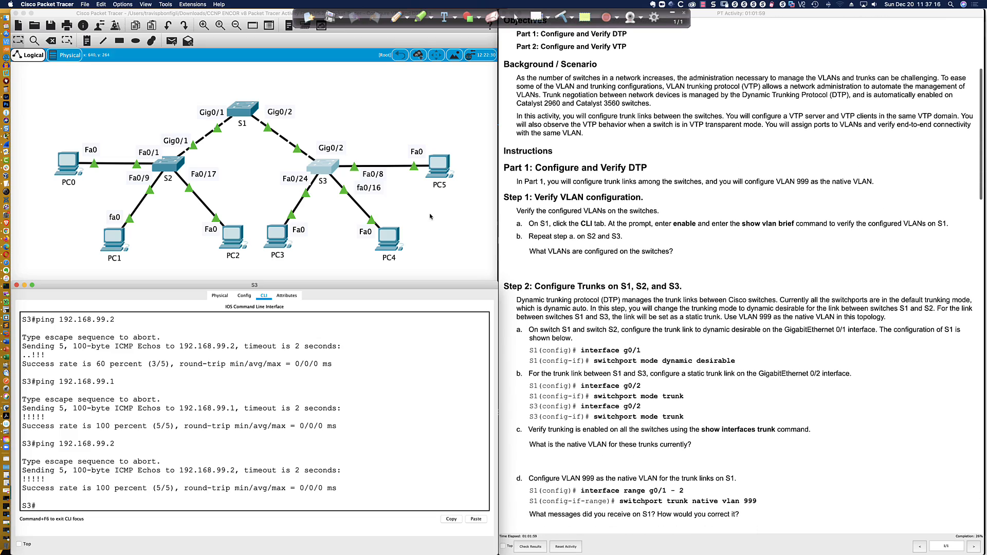
scroll(541, 219, down, 20)
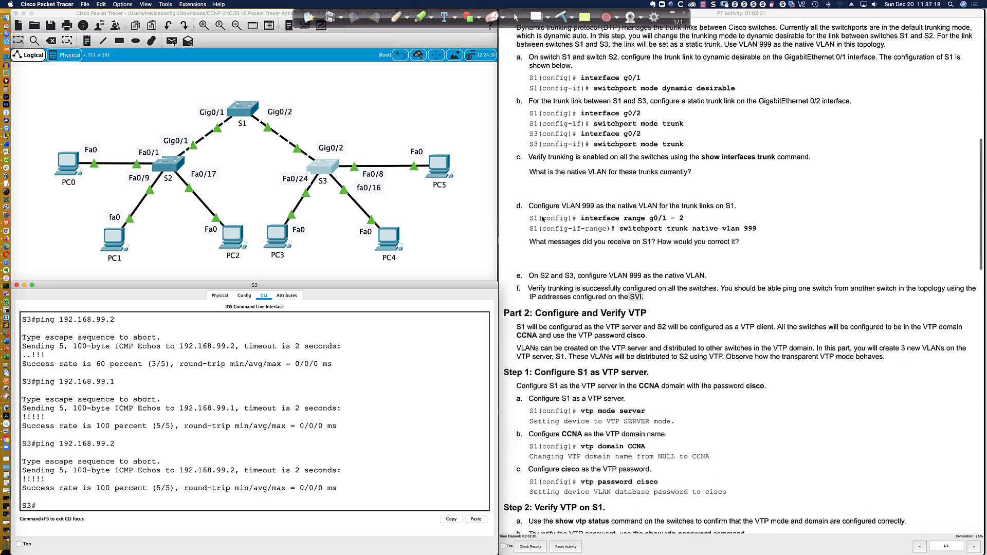
scroll(541, 219, down, 8)
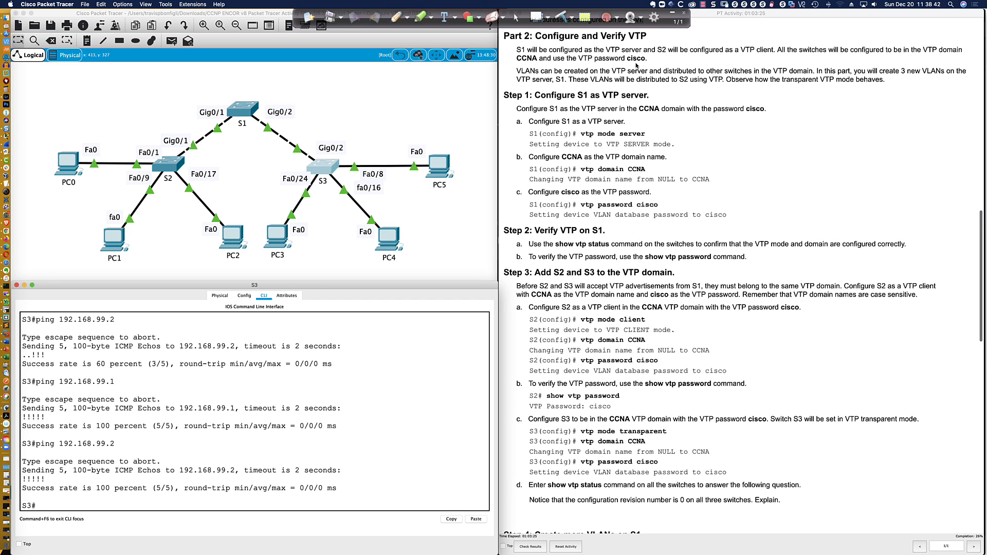
scroll(636, 65, down, 1)
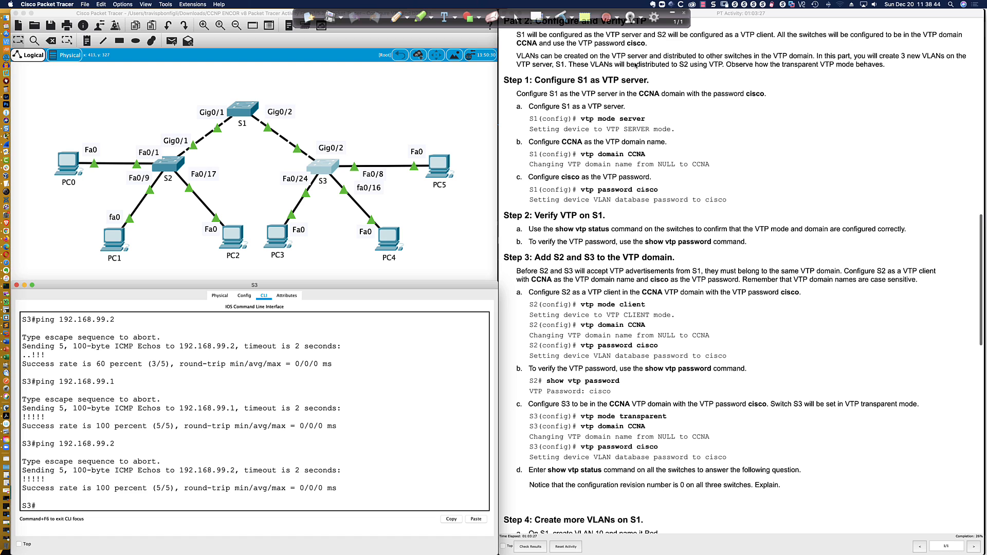
scroll(590, 65, up, 1)
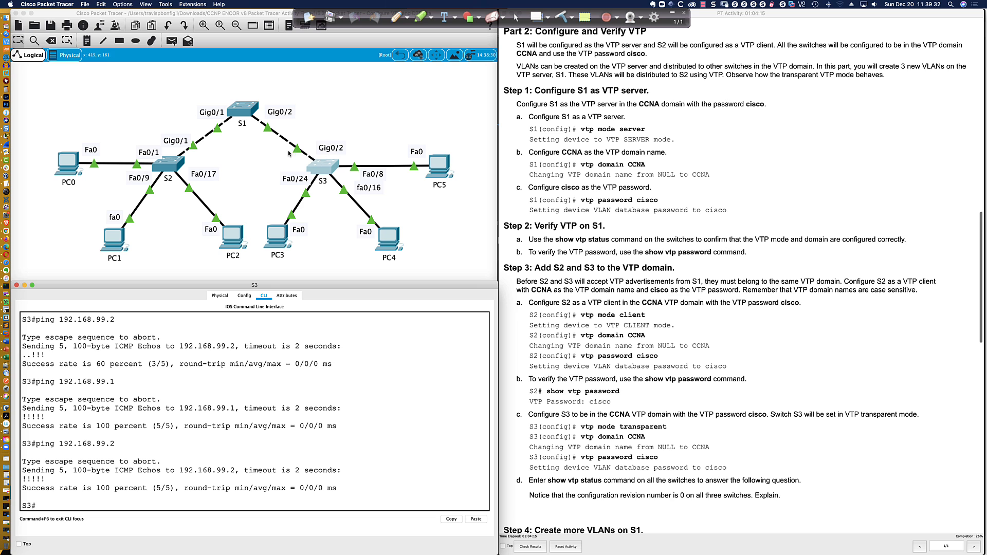
Open S1's console and exit interface configuration mode
click(248, 116)
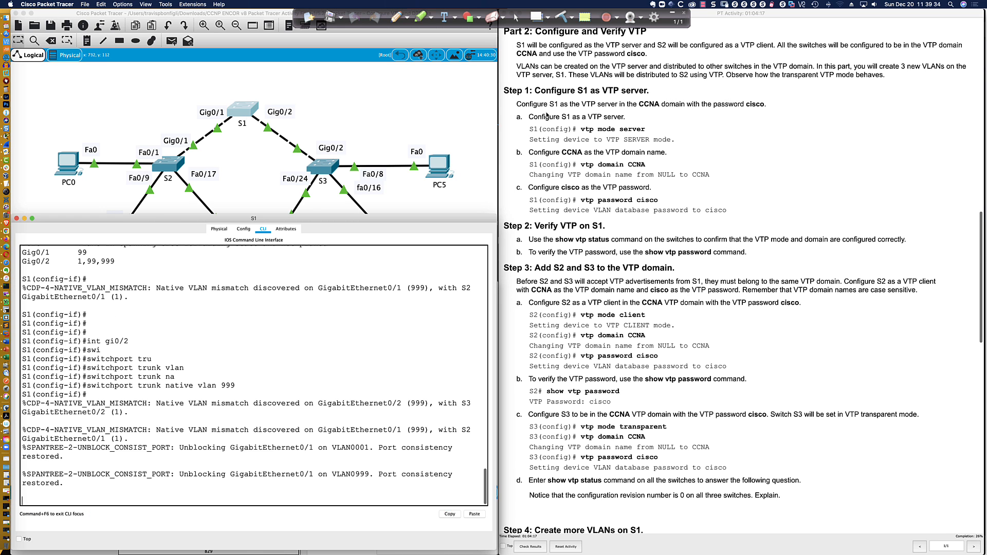
scroll(546, 114, down, 3)
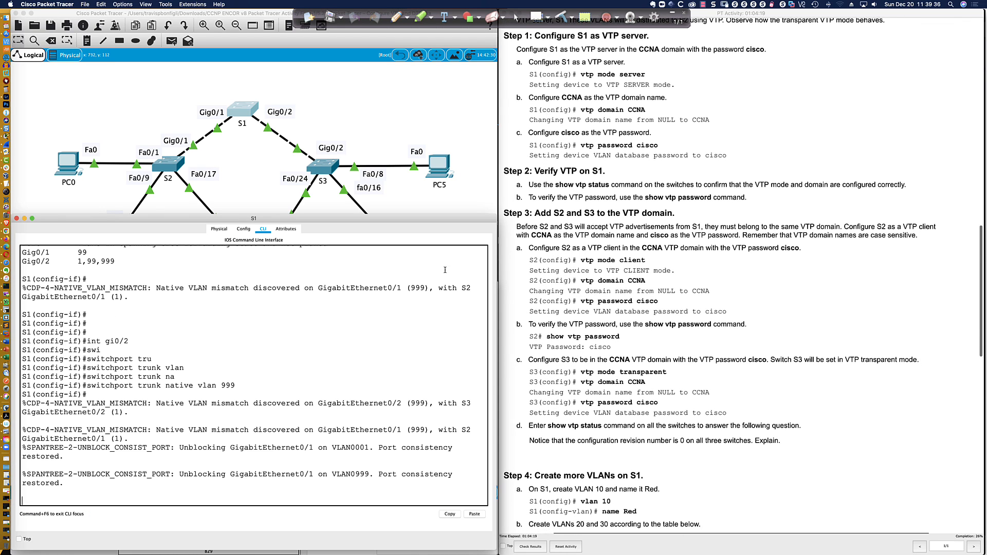
key(Return)
key(Return)
key(Return)
key(Return)
key(Return)
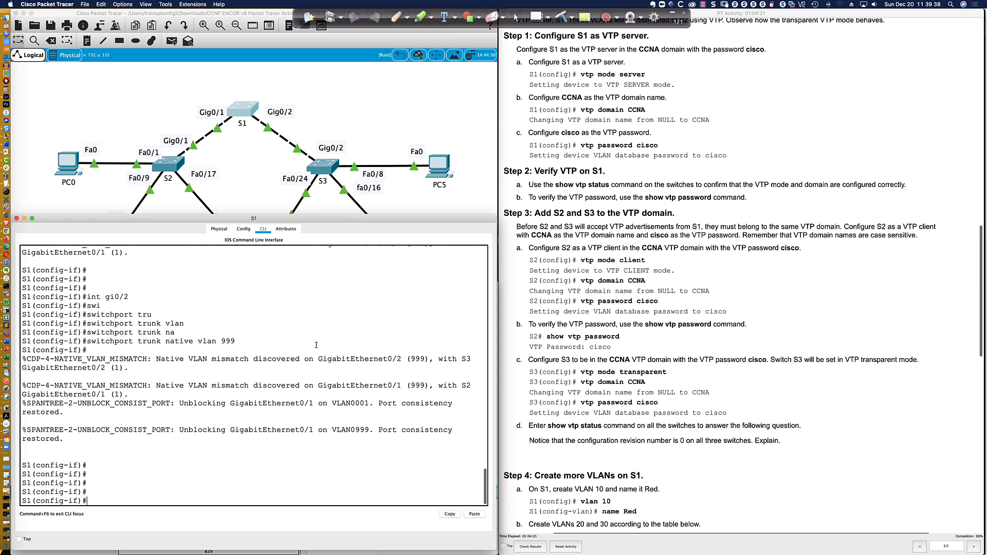
text(exit)
key(Return)
key(Return)
key(Return)
key(Return)
key(Return)
key(Return)
key(Return)
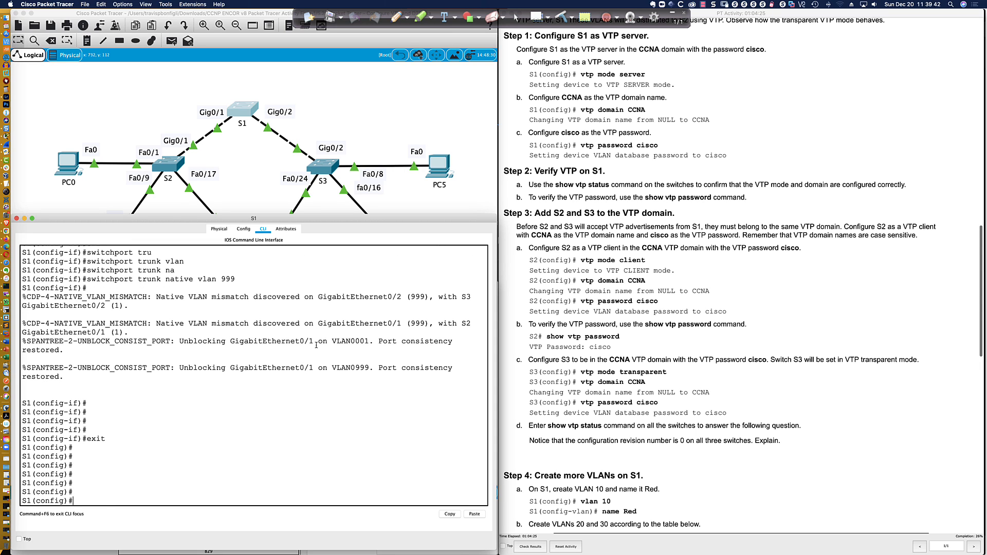
text(vla)
key(BackSpace)
key(BackSpace)
key(BackSpace)
Run 'do sh vtp status' on S1, highlight its Transparent mode, then switch to the Cisco Modeling Labs browser
text(do sh vtp status)
key(Return)
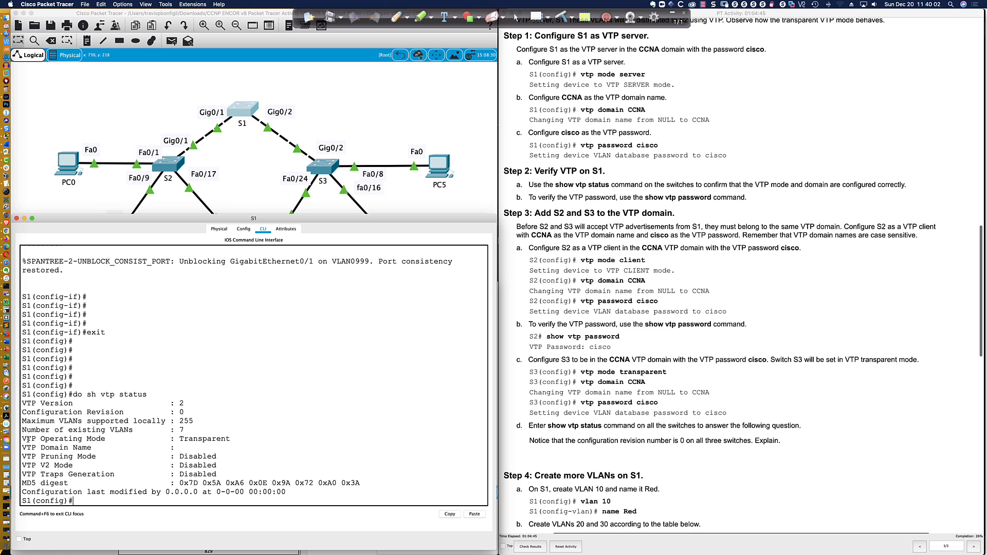
drag(24, 439, 231, 438)
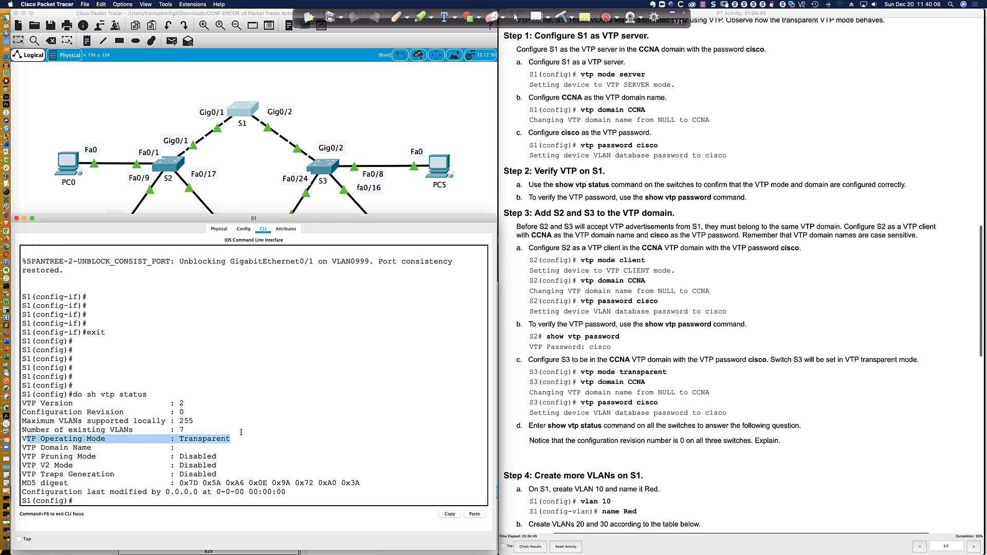
click(241, 433)
key(super+Tab)
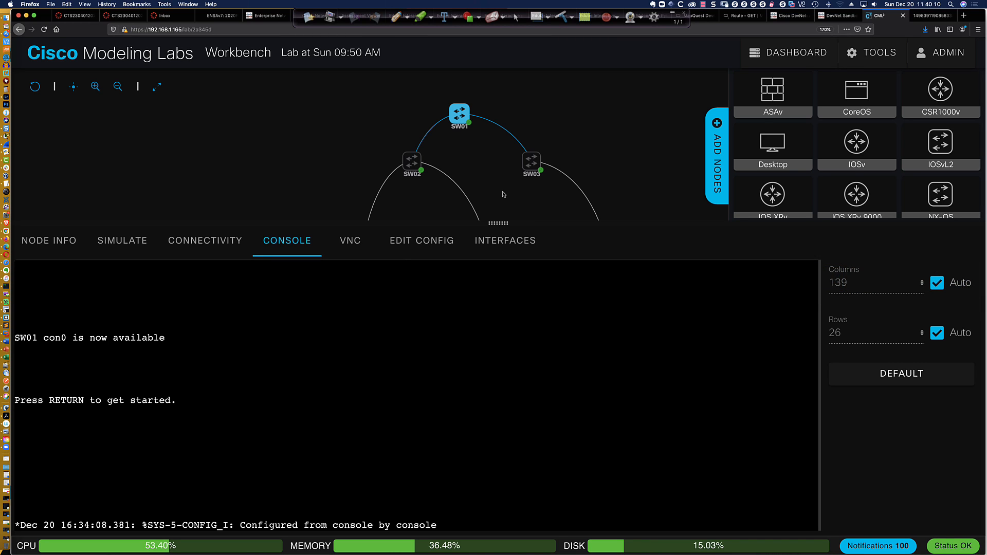
Check SW03's VTP status in Cisco Modeling Labs: Server mode, revision 0, 5 VLANs
scroll(503, 194, up, 5)
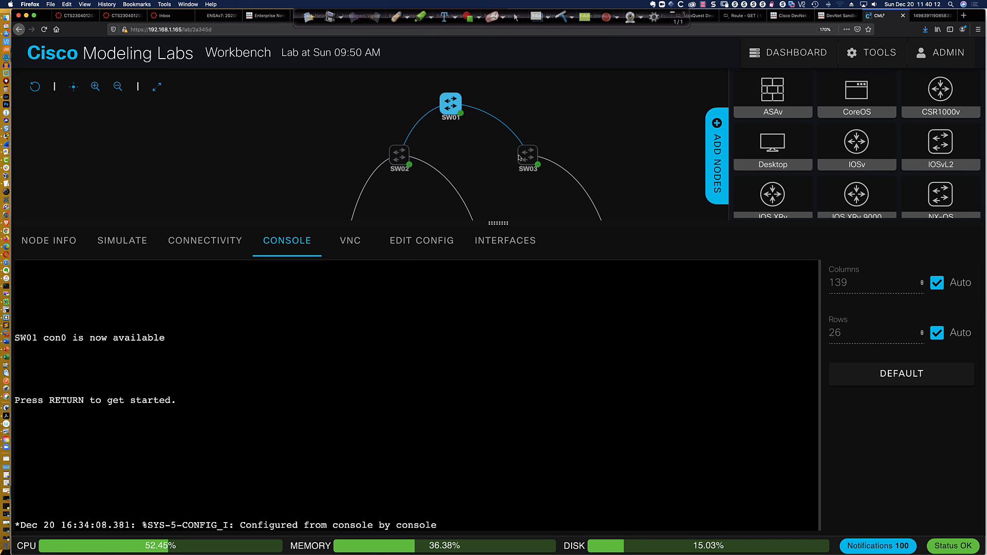
click(545, 149)
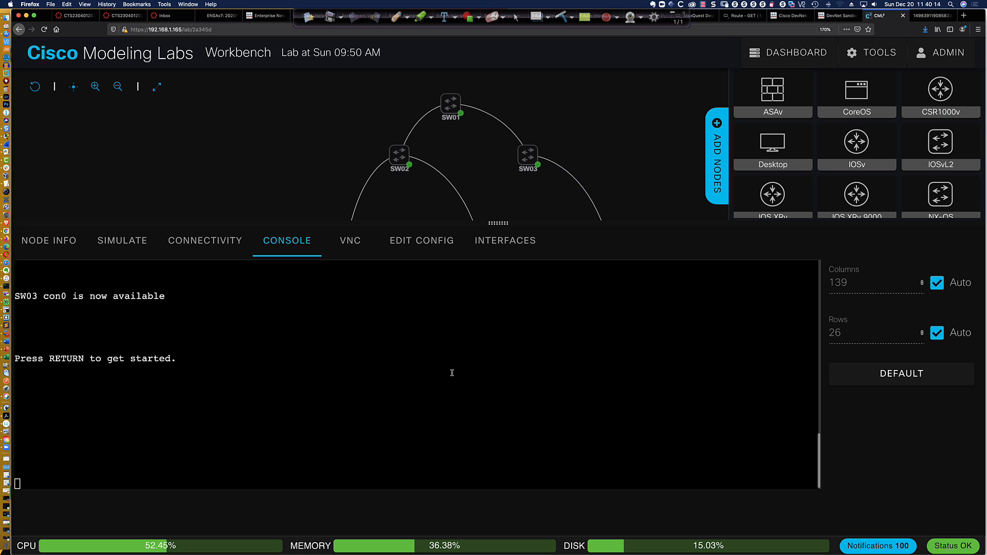
key(Return)
key(Return)
key(Return)
key(Return)
key(Return)
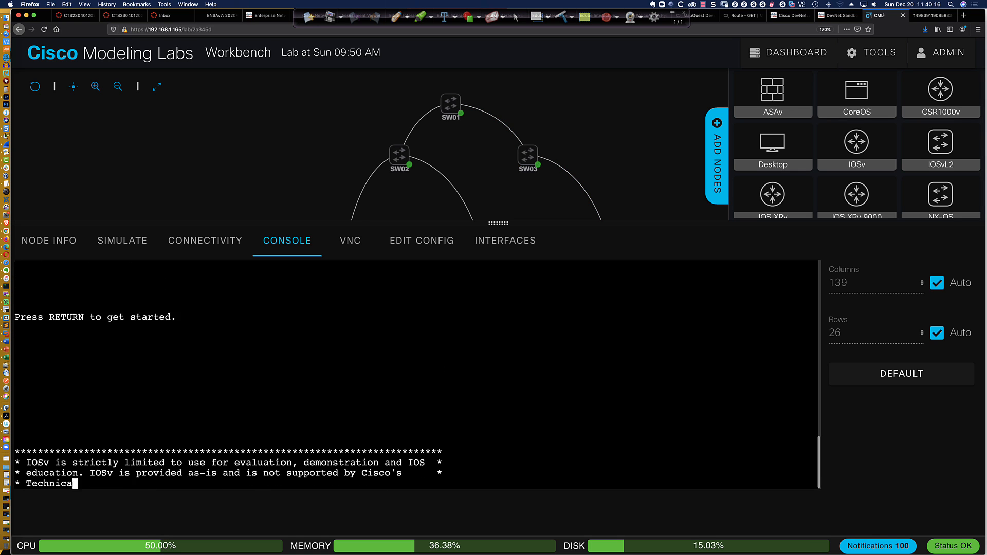
text(en)
key(Return)
text(sh )
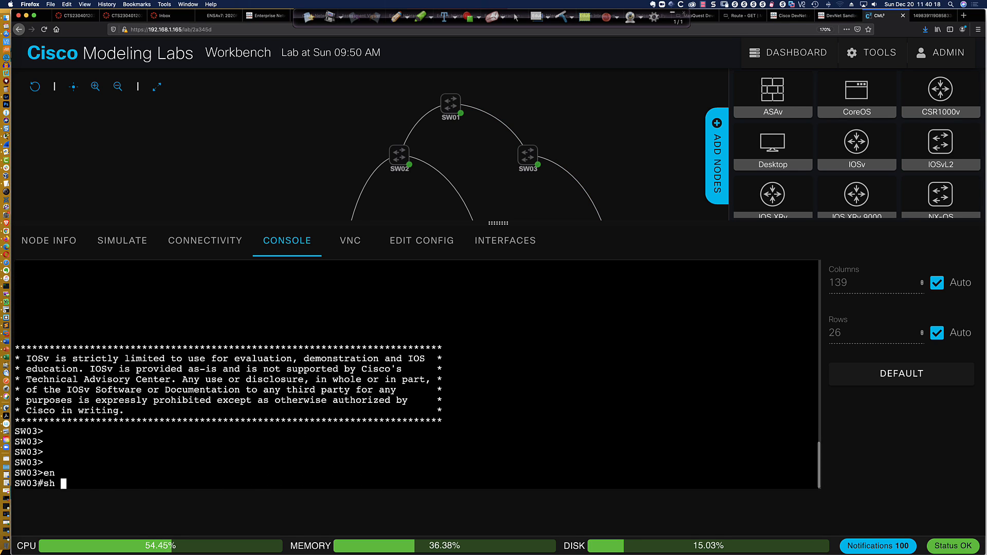
text(vtp status)
key(Return)
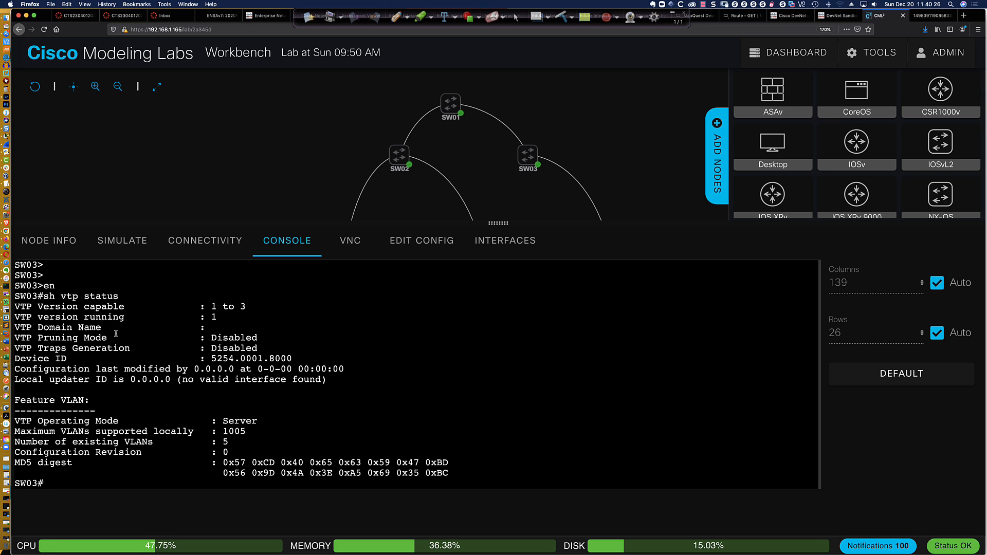
drag(263, 421, 39, 421)
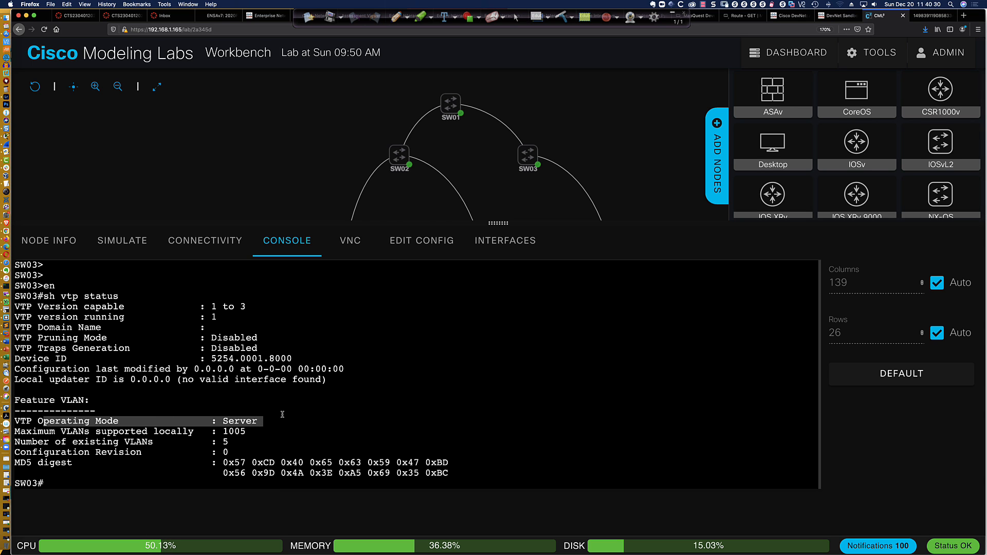
key(super+Tab)
scroll(310, 335, down, 1)
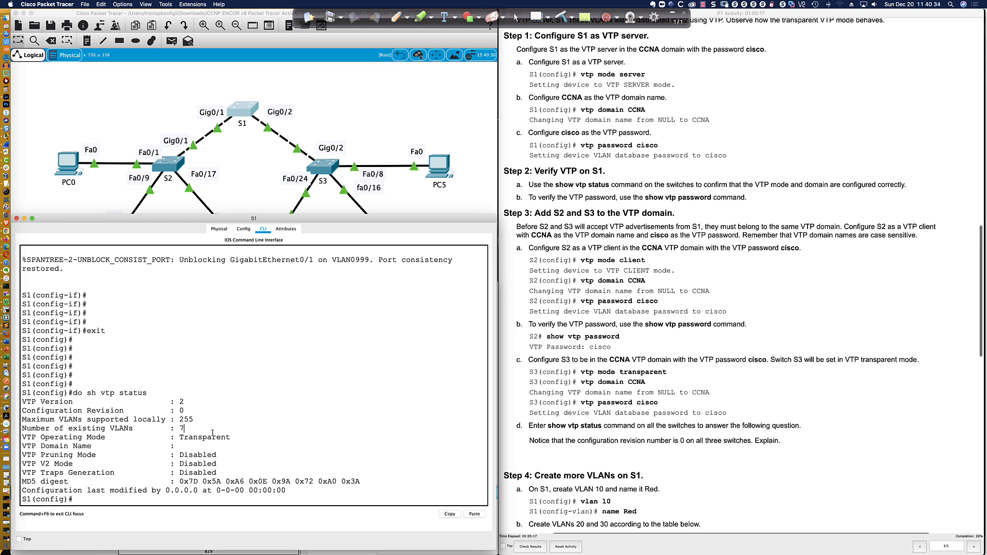
drag(230, 437, 153, 437)
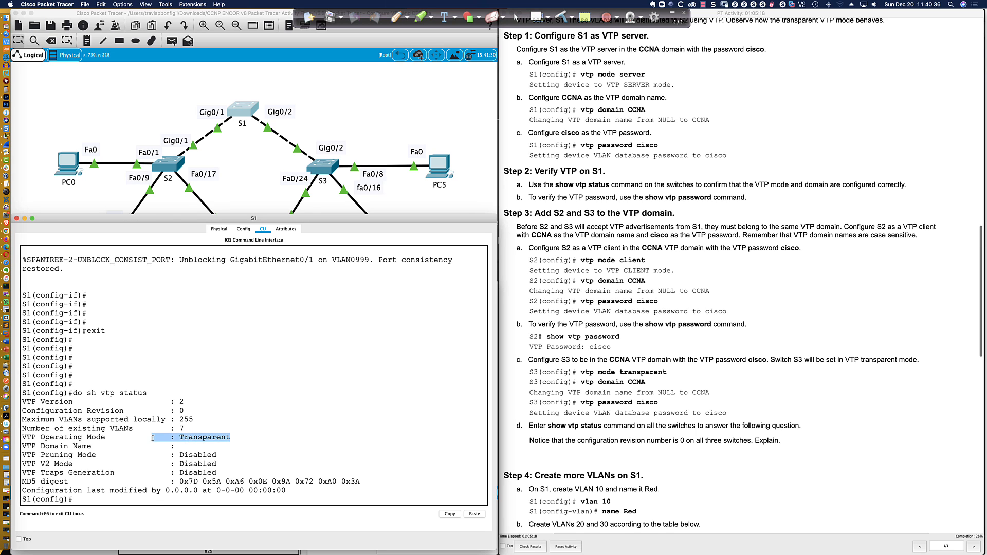
click(238, 437)
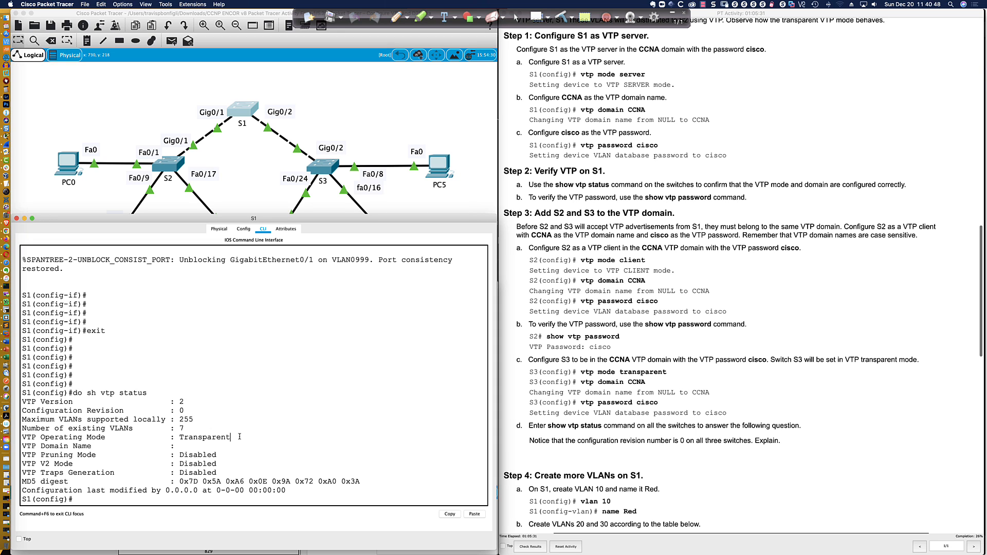
drag(234, 437, 97, 438)
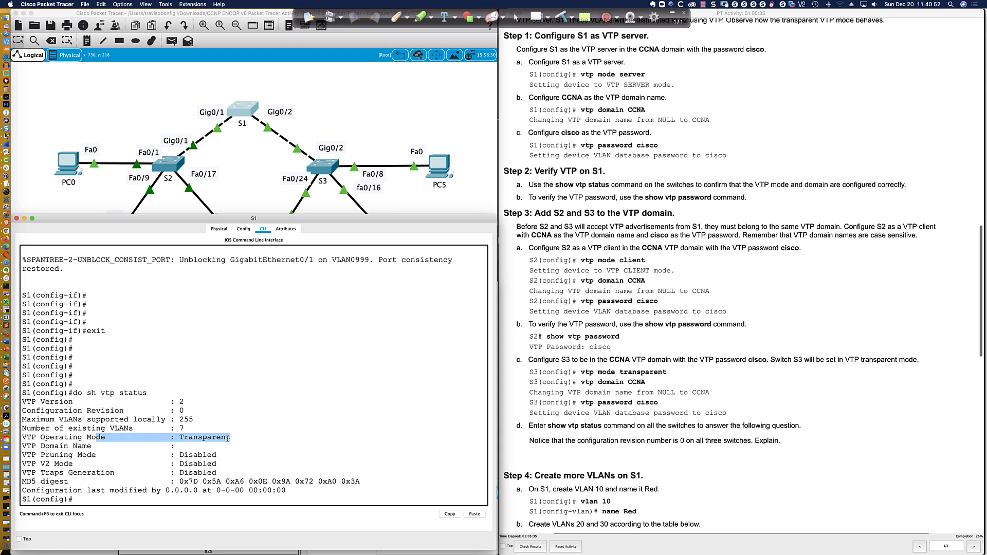
click(266, 501)
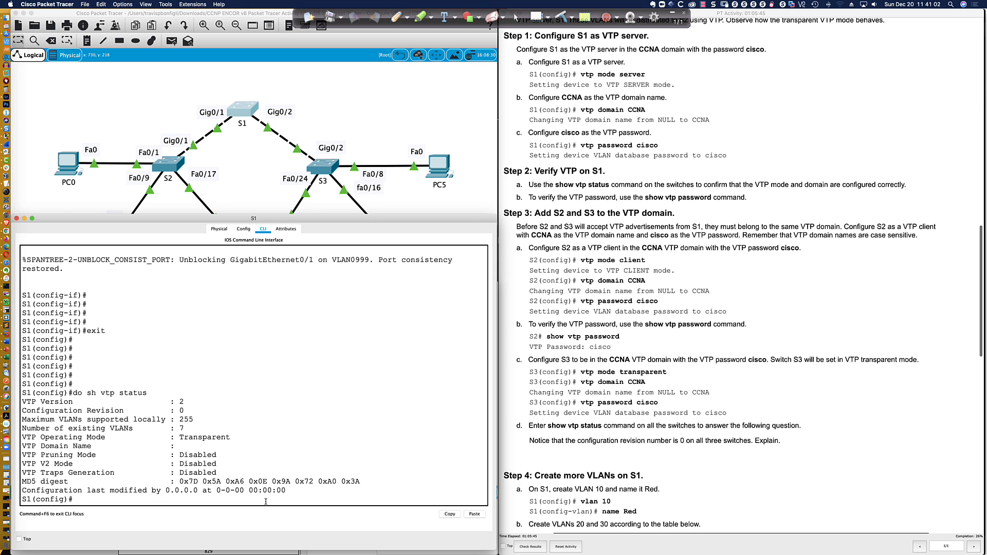
drag(183, 429, 145, 429)
drag(186, 402, 164, 400)
drag(229, 437, 163, 437)
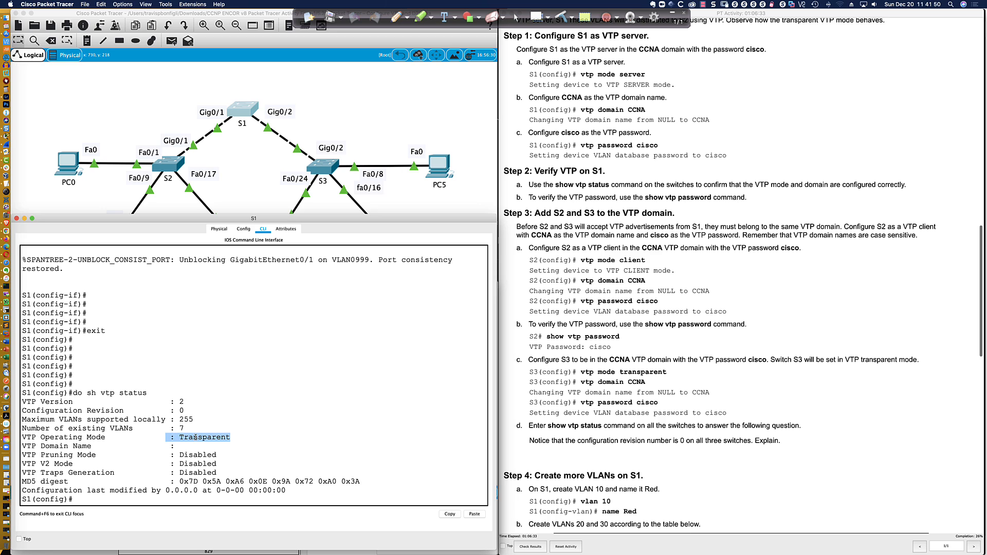
click(228, 437)
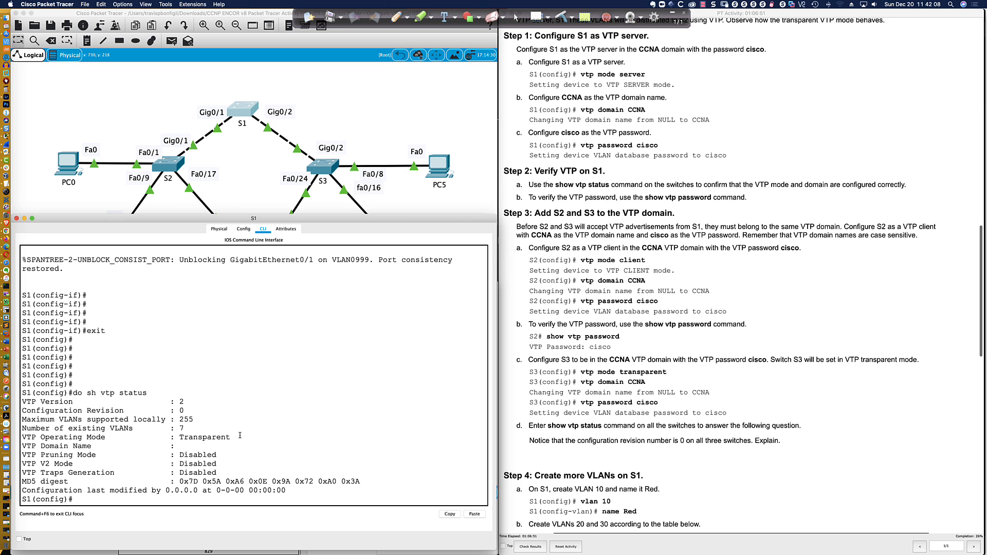
Make S1 a VTP server and change its domain from NULL to CCNA
key(Return)
key(Return)
key(Return)
text(vtp )
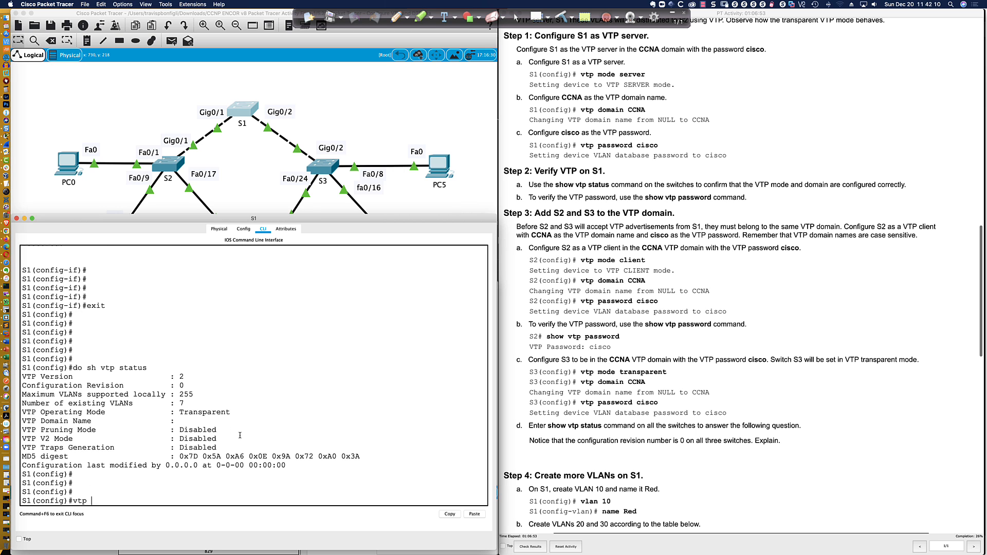
text(mode server)
key(Return)
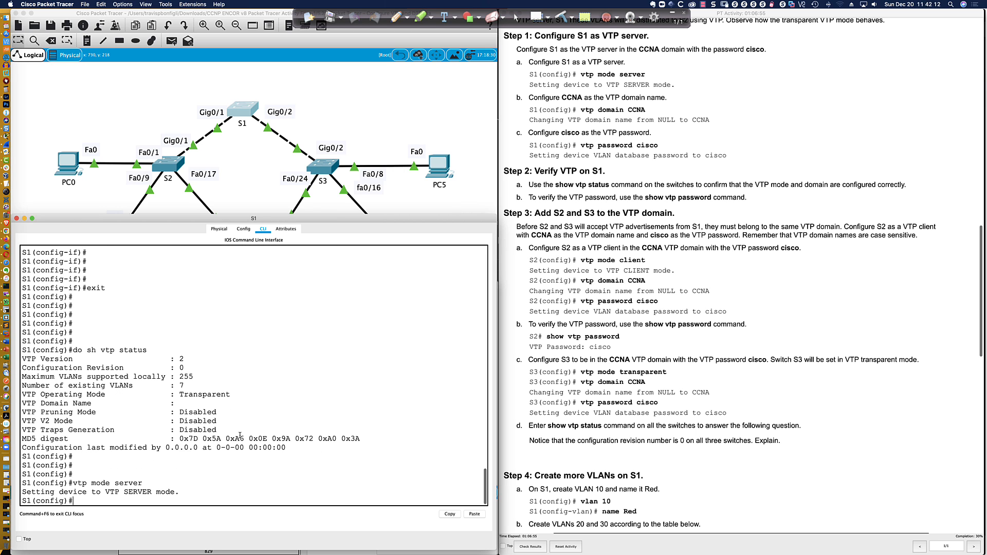
key(Return)
key(Return)
key(Return)
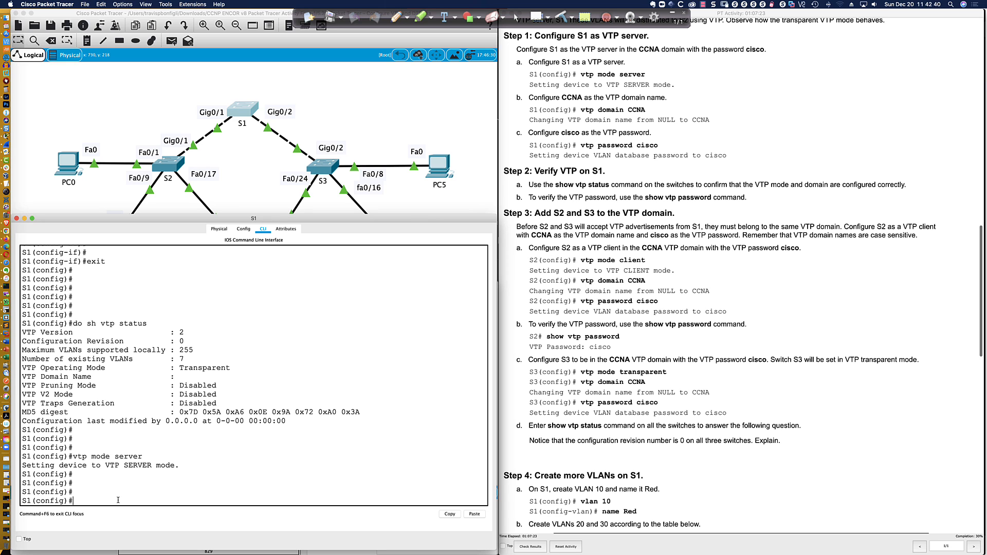
text(vtp domain CCNA)
key(Return)
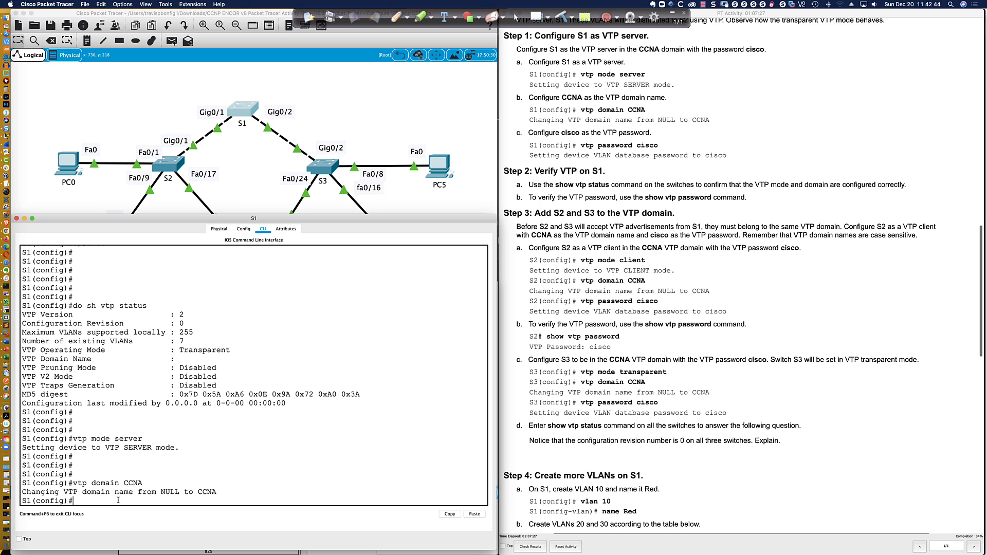
drag(156, 492, 184, 492)
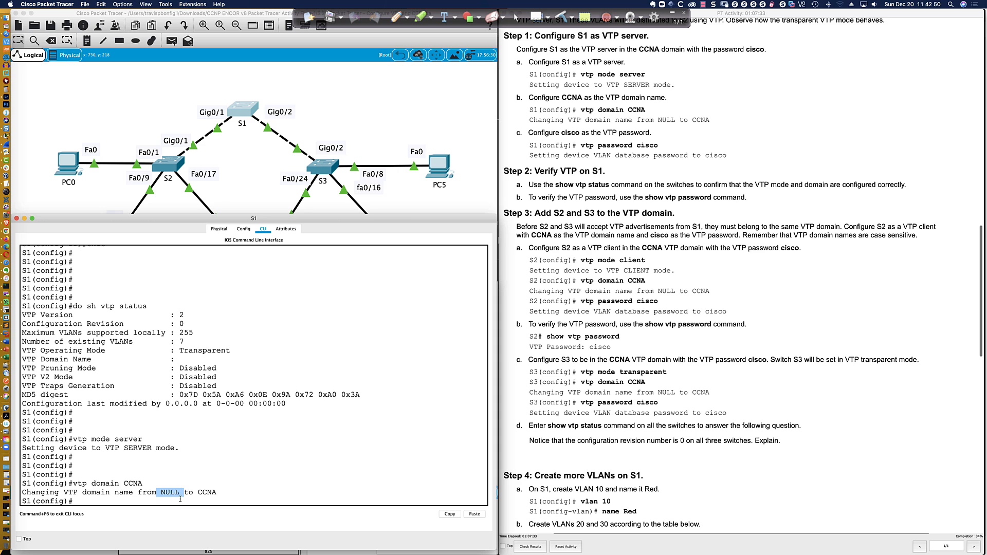
click(179, 502)
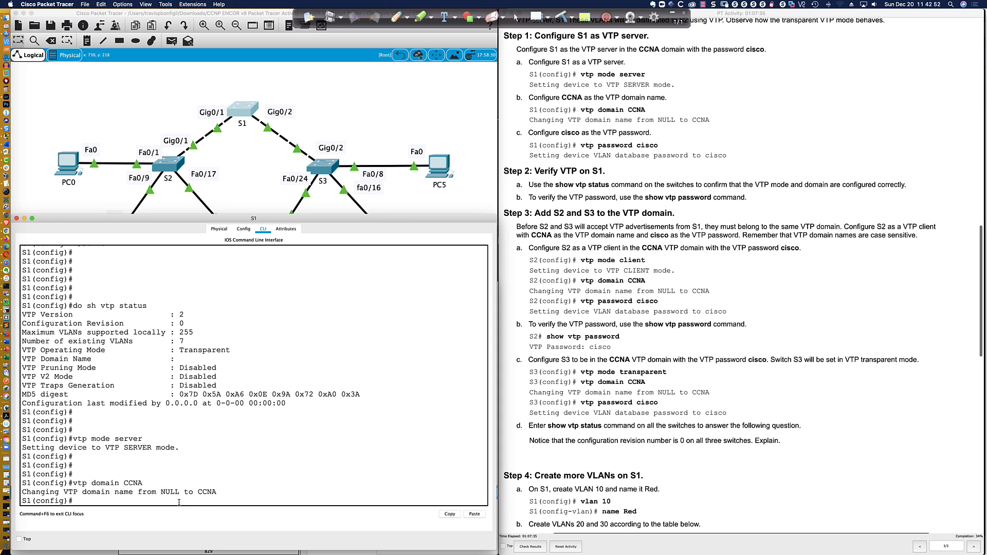
Set the lab's VTP password on S1 and verify it with do sh vtp pass
text(vtp pass)
key(Tab)
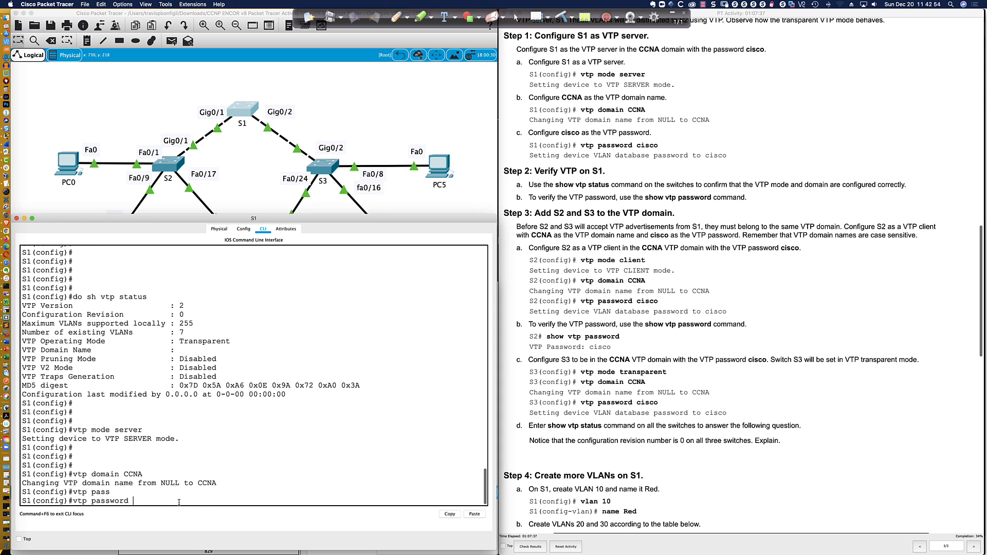
text(cisco)
key(Return)
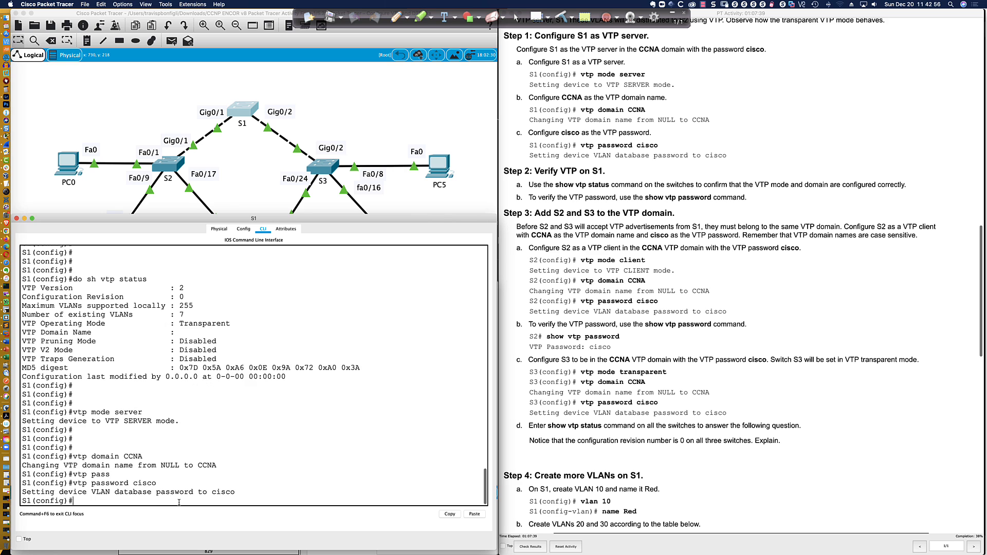
key(Return)
key(Return)
key(Return)
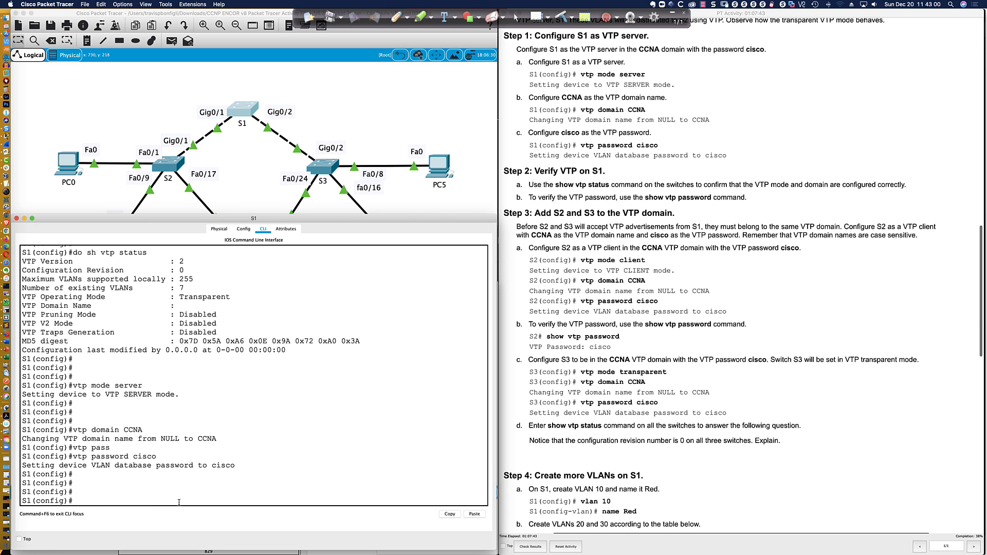
text(do sh vtp pass)
key(Return)
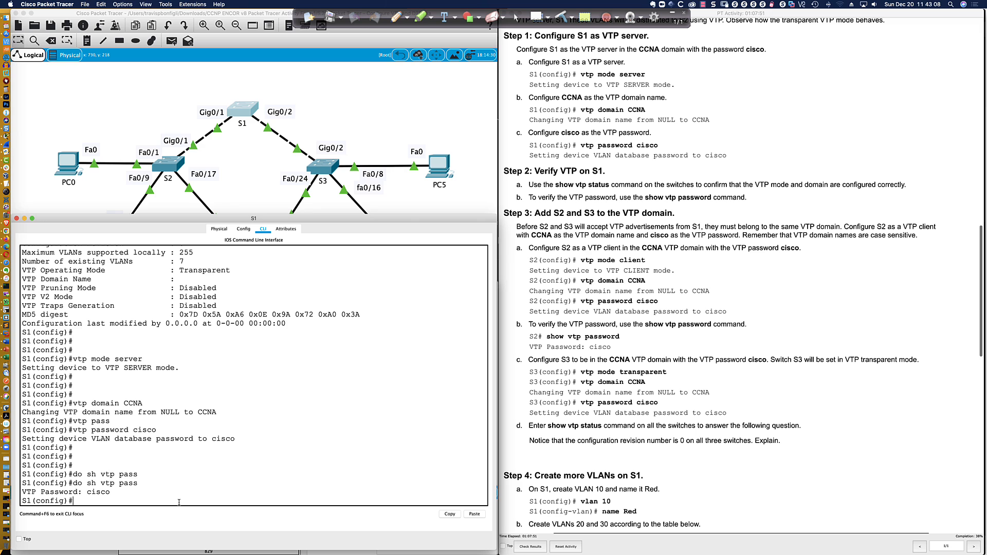
Enable service password-encryption on S1, recheck the VTP password, then exit configuration mode
text(serv)
key(Tab)
text(pas)
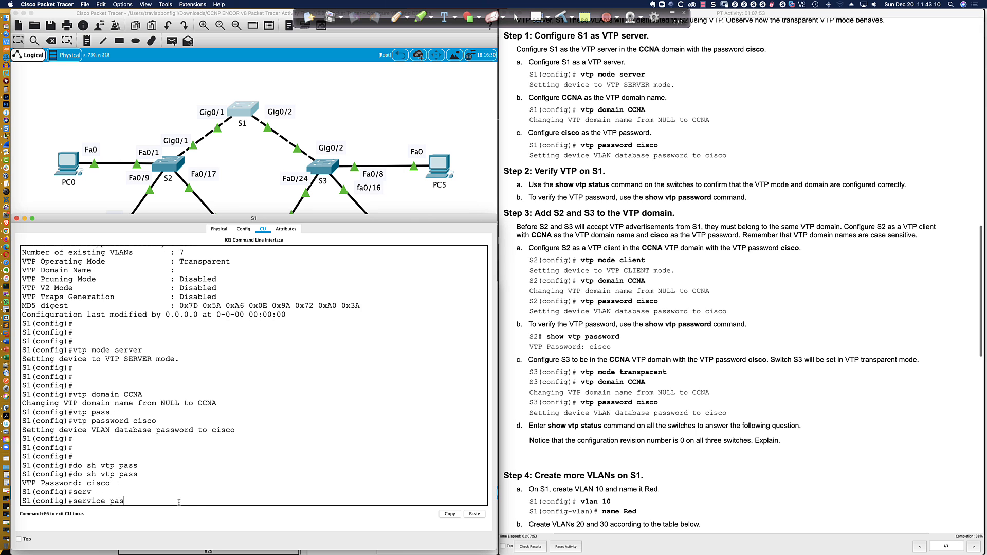
key(Tab)
key(Return)
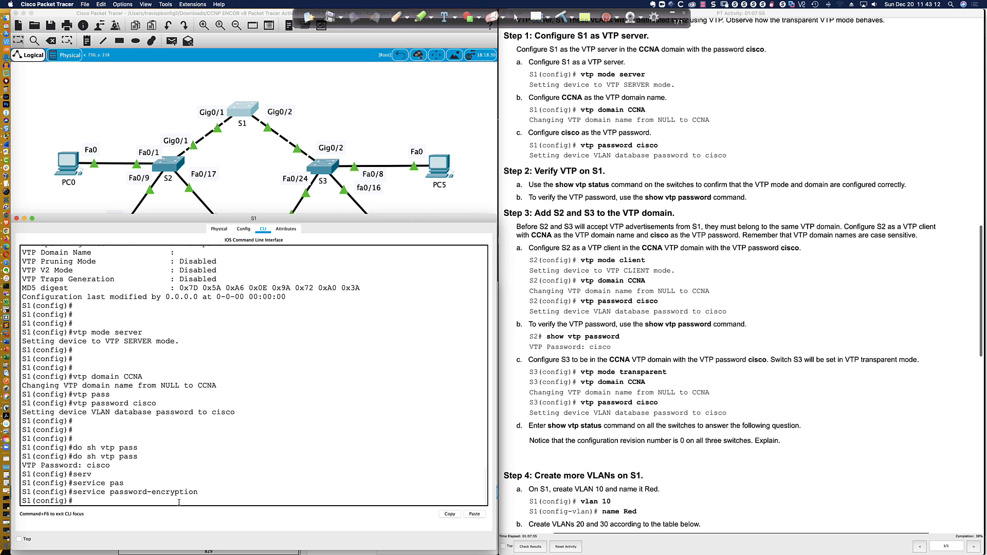
key(Up)
key(Up)
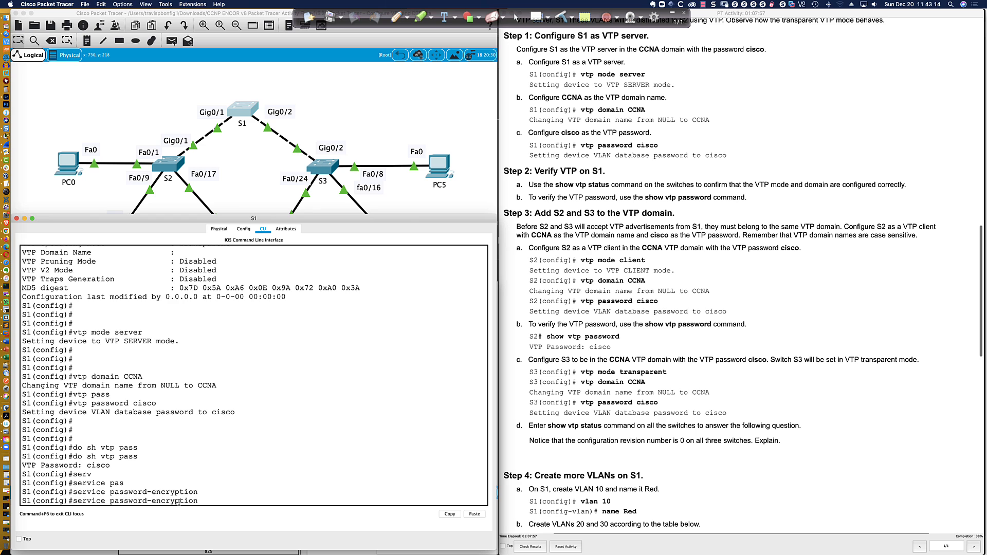
key(Return)
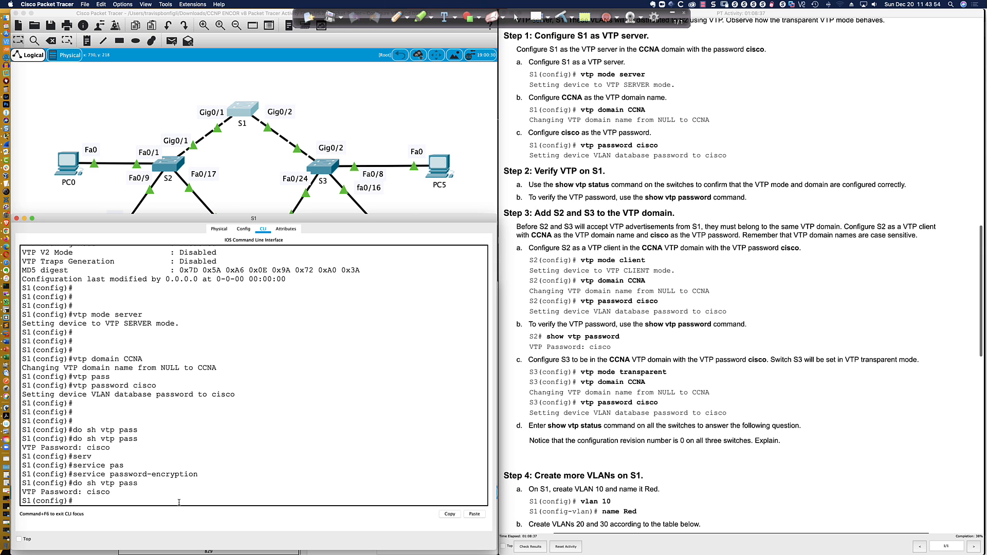
text(exit)
key(Return)
Drop S1 to user mode with disable; show vtp password is rejected there repeatedly
key(Return)
key(Return)
key(Return)
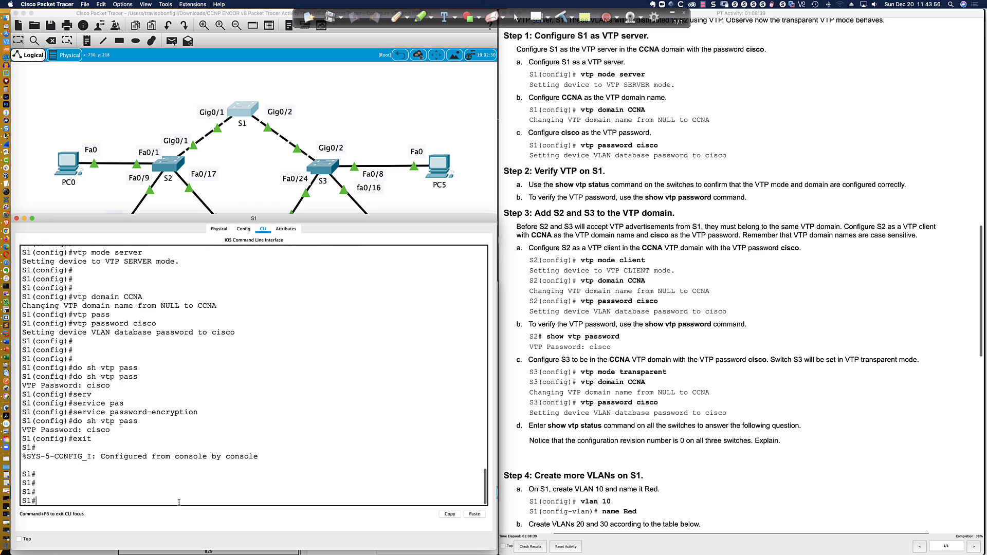
text(disable)
key(Return)
key(Return)
key(Return)
key(Return)
text(sh )
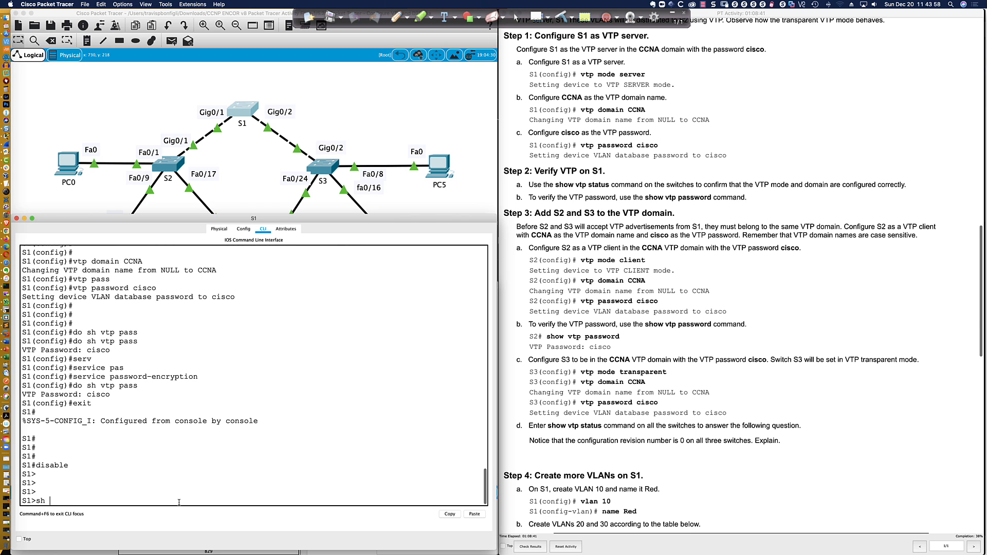
text(vtp pass)
key(Tab)
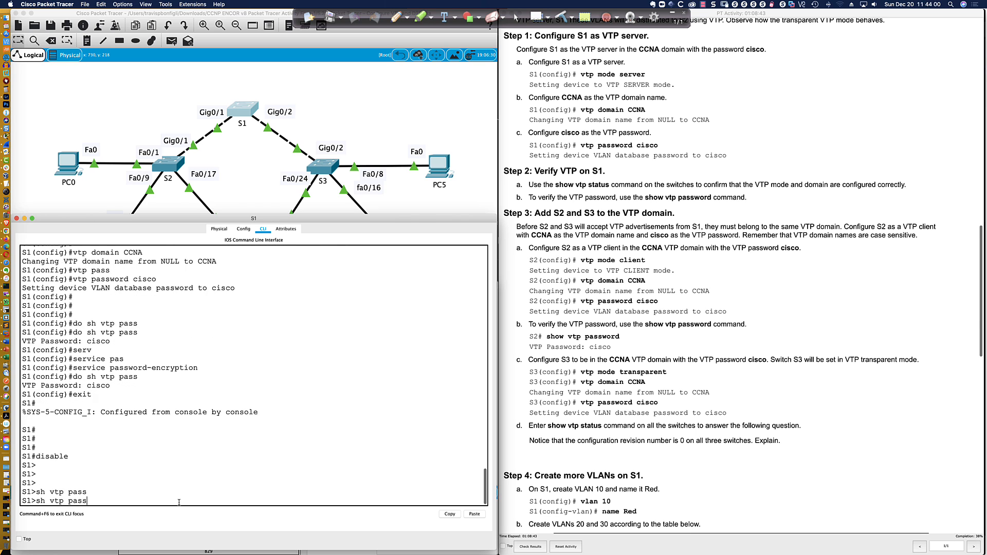
key(Return)
key(Up)
key(Return)
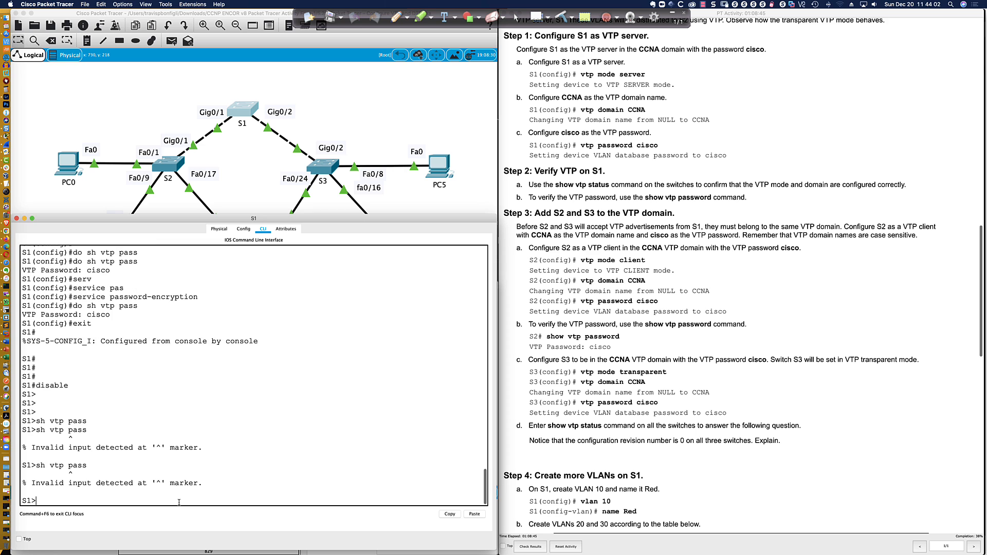
key(Up)
key(Return)
key(Up)
key(Return)
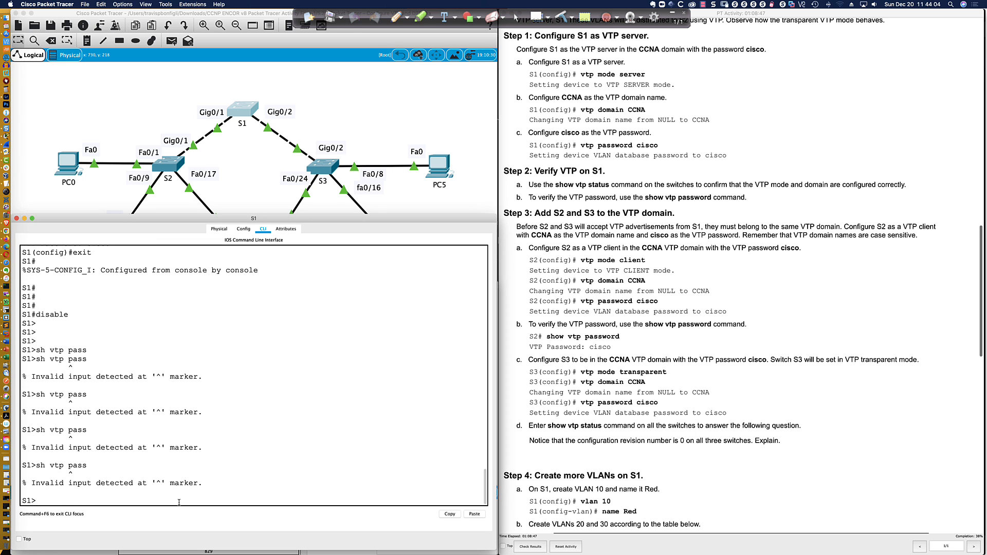
Return S1 to privileged mode and display its VTP password successfully
text(en)
key(Tab)
key(Return)
key(Return)
key(Return)
text(sh )
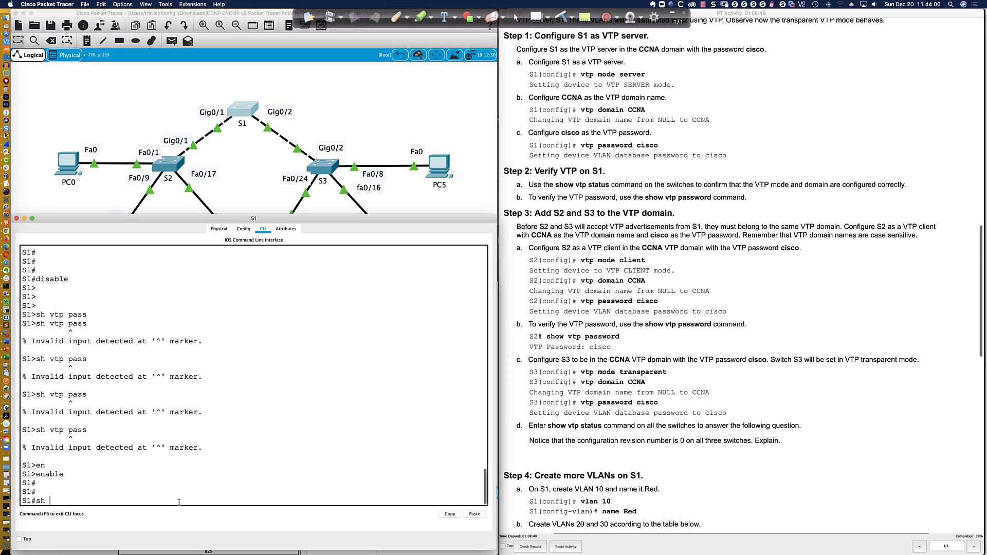
text(vtp pass)
key(Tab)
key(Return)
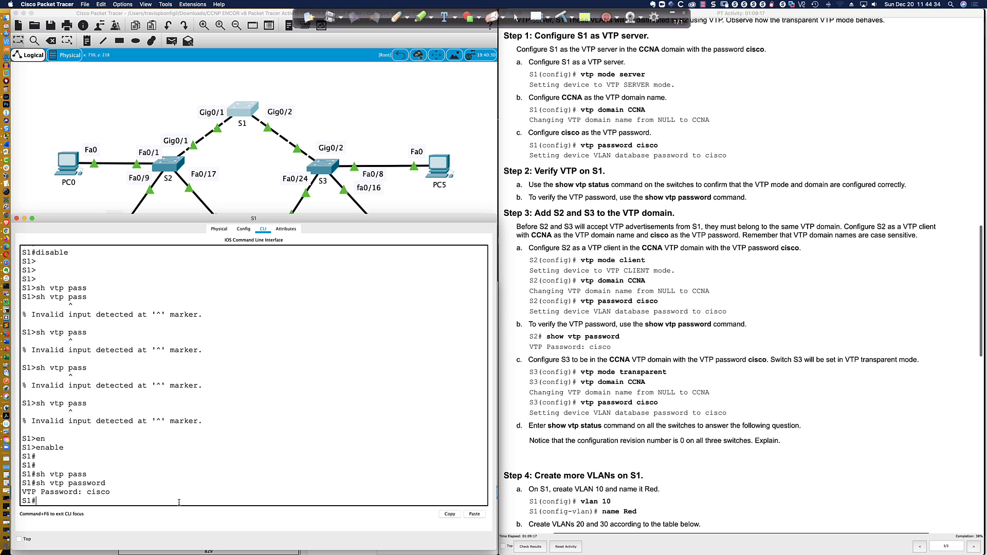
key(Return)
key(Return)
key(Return)
key(Return)
key(Return)
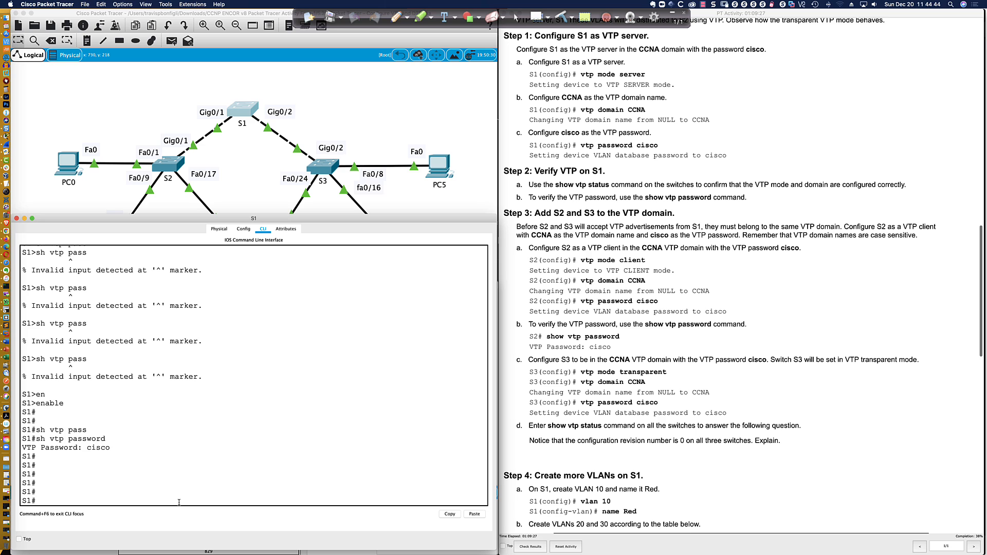
Enter conf t at S1's privileged prompt
text(conf t)
key(Return)
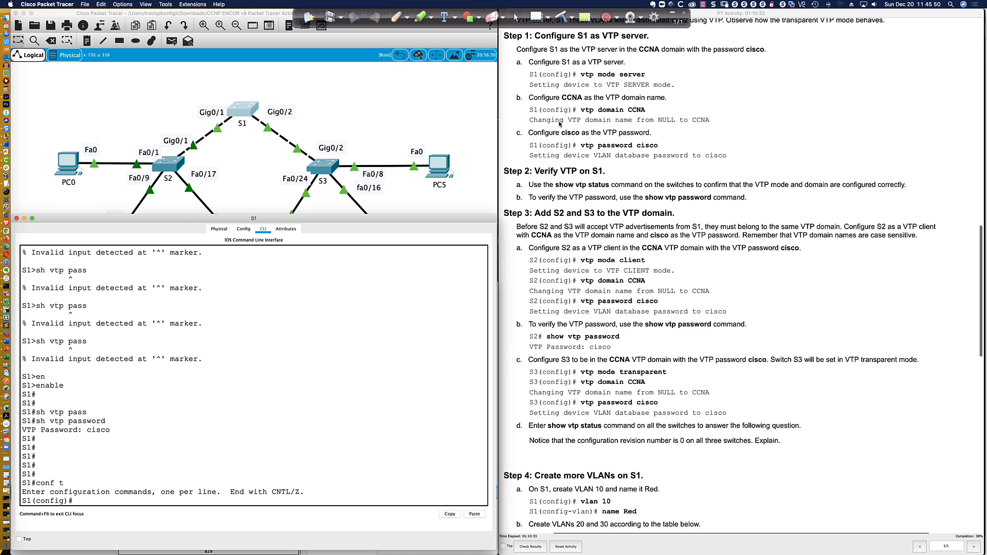
Show S1's VTP status beside the lab's VLAN table: Server, domain CCNA, revision 0, 7 VLANs
scroll(552, 117, down, 1)
scroll(552, 117, down, 3)
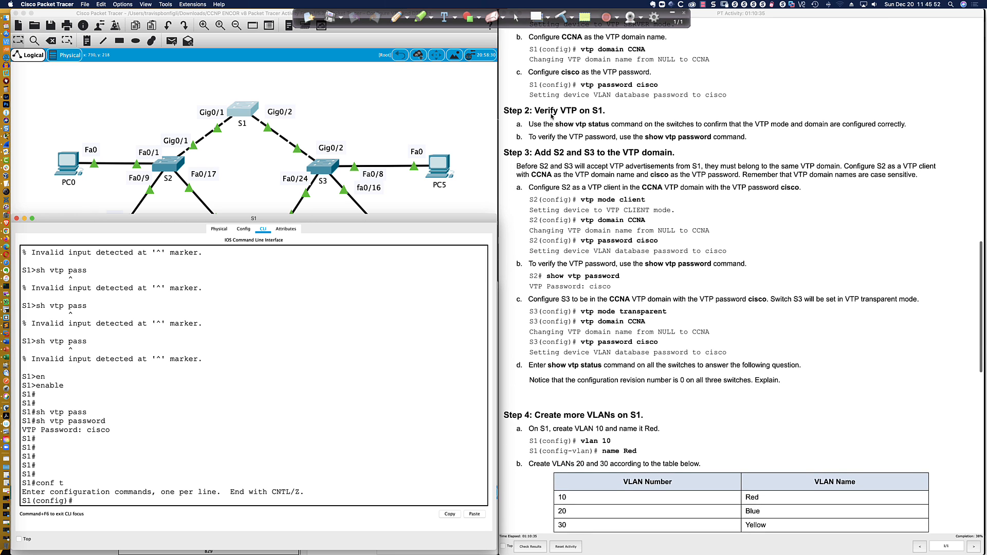
scroll(551, 117, down, 2)
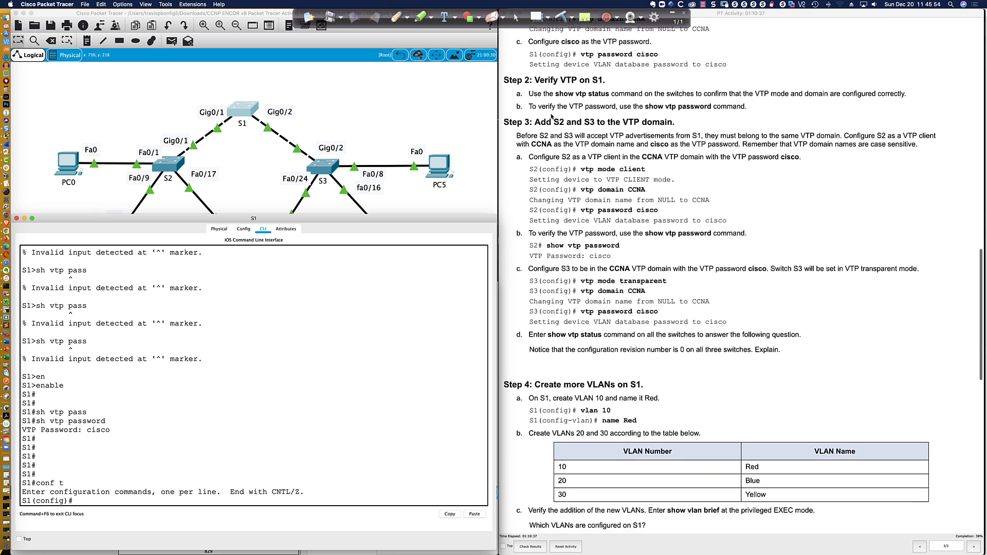
scroll(551, 118, down, 3)
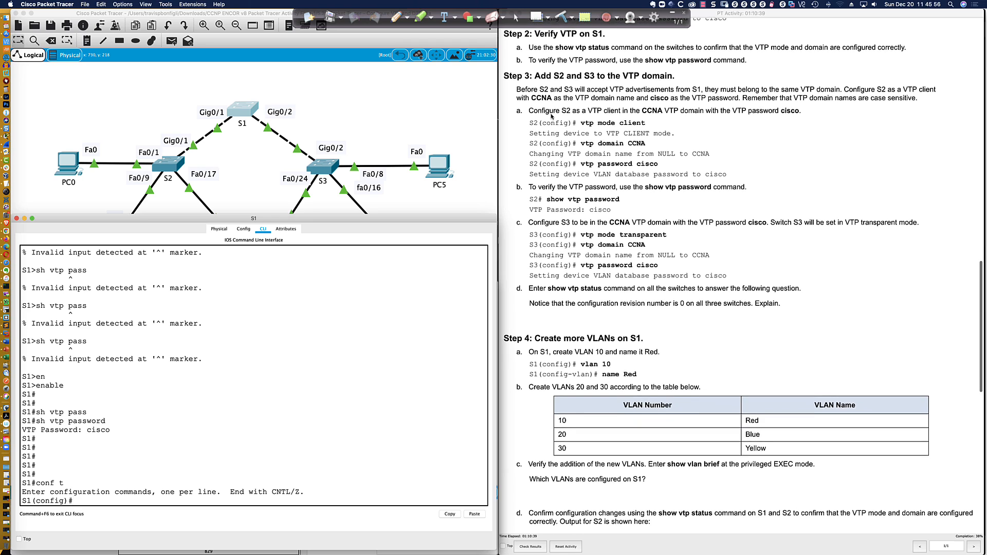
key(Return)
key(Return)
key(Return)
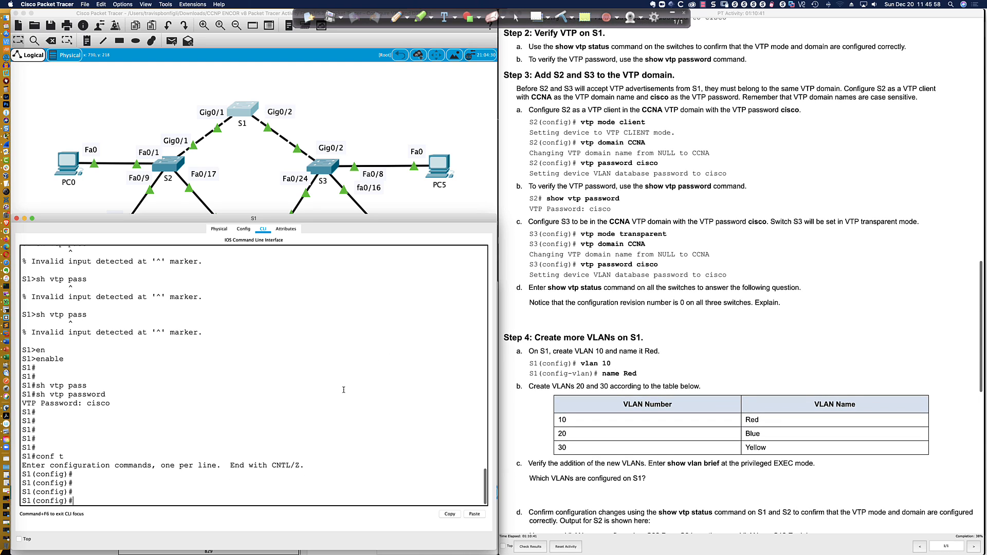
text(do sh vtp status)
key(Return)
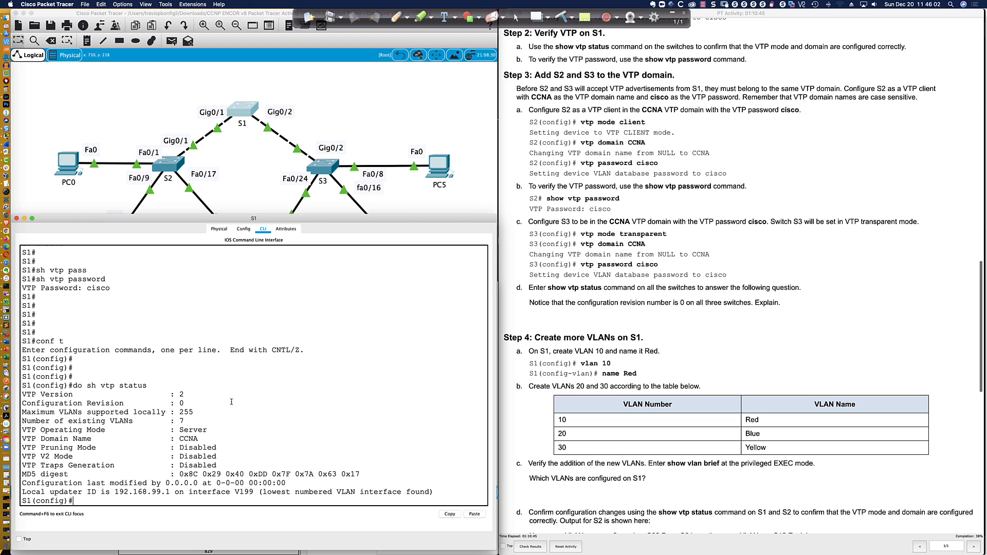
mouse_move(170, 393)
mouse_down()
mouse_move(183, 403)
mouse_move(169, 403)
mouse_up()
drag(194, 412, 176, 412)
drag(187, 421, 172, 421)
click(238, 421)
List S1's VLANs in brief, noting VLAN 99 Management and VLAN 999
key(Return)
key(Return)
key(Return)
text(do sh vlan bri)
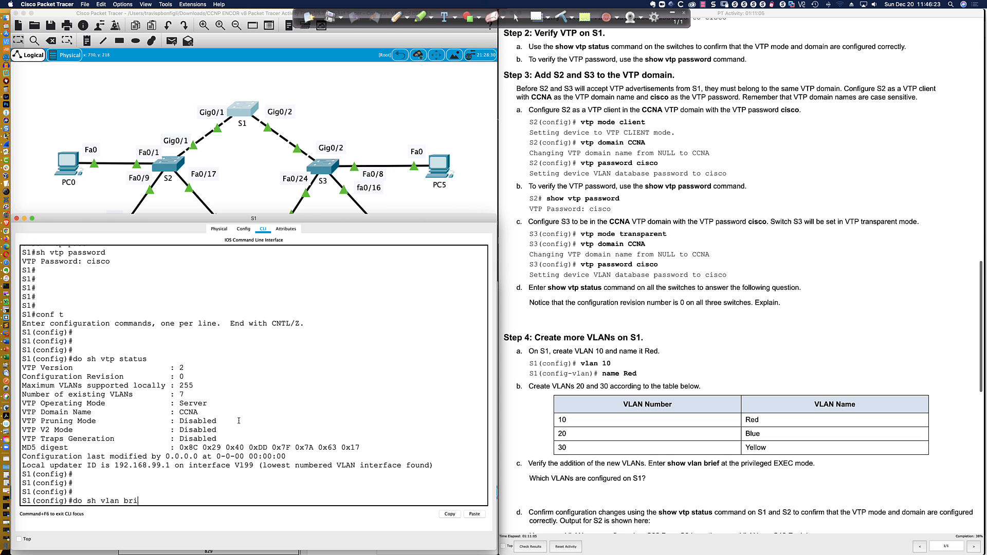
key(Return)
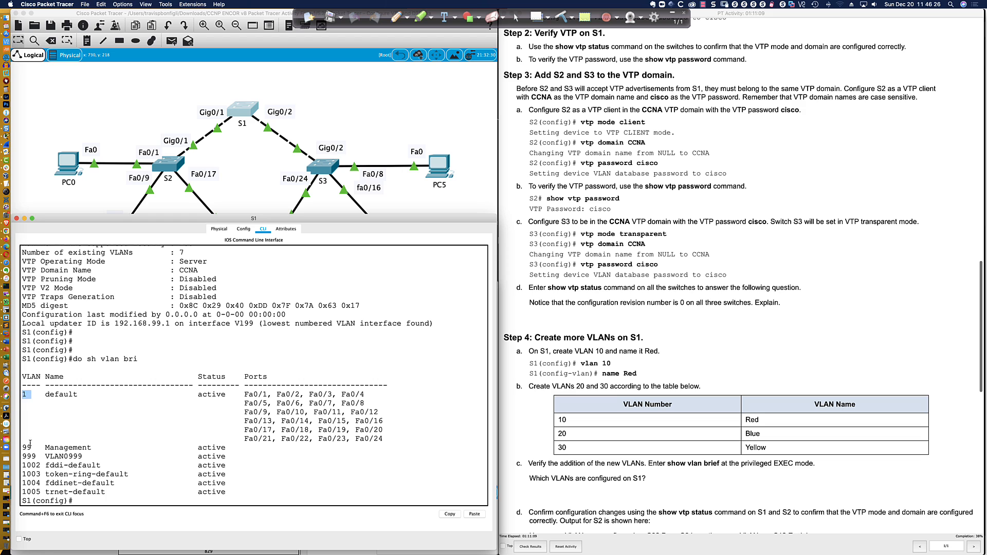
double_click(27, 447)
double_click(34, 456)
scroll(36, 403, up, 1)
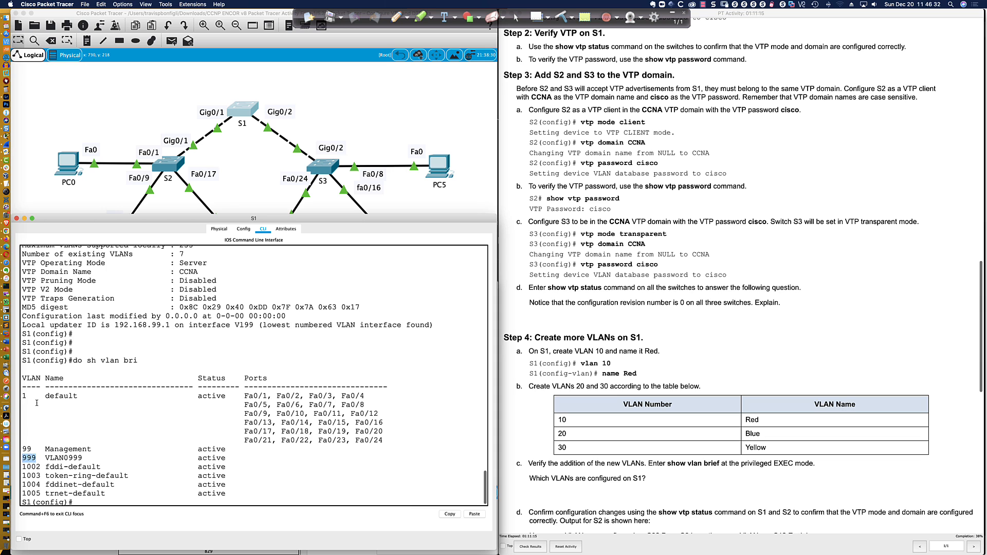
scroll(37, 403, down, 2)
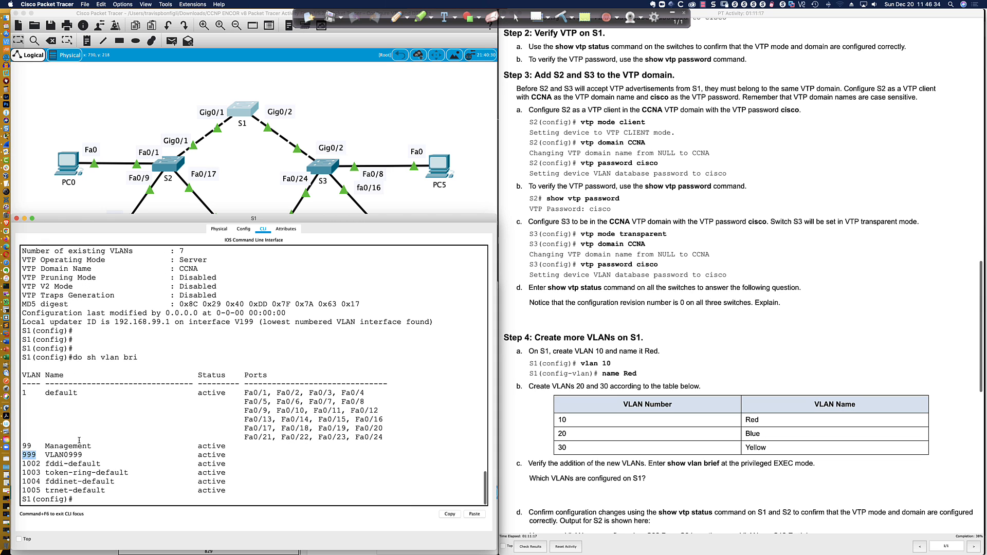
click(160, 499)
Highlight S1's 255 maximum VLANs supported line for comparison
scroll(170, 327, up, 3)
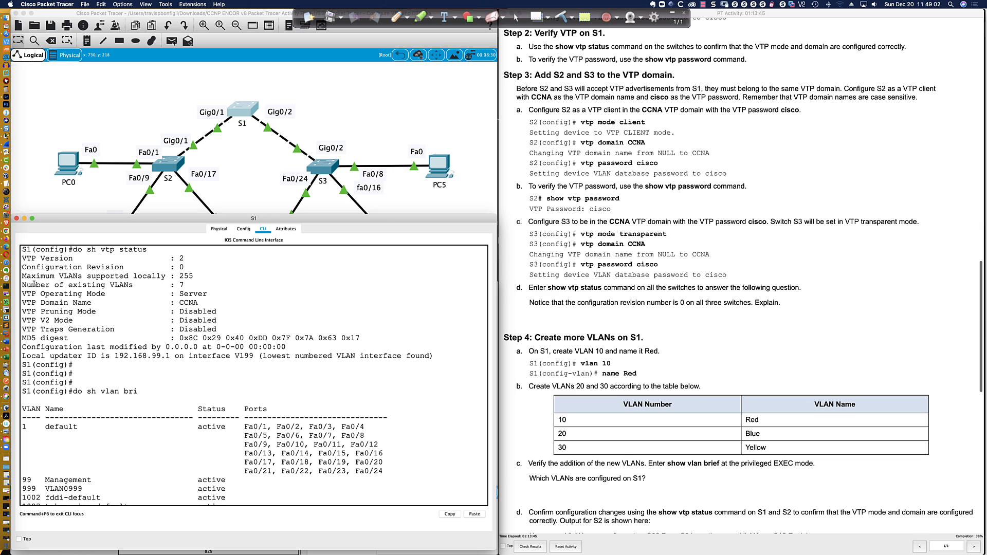
drag(21, 276, 192, 276)
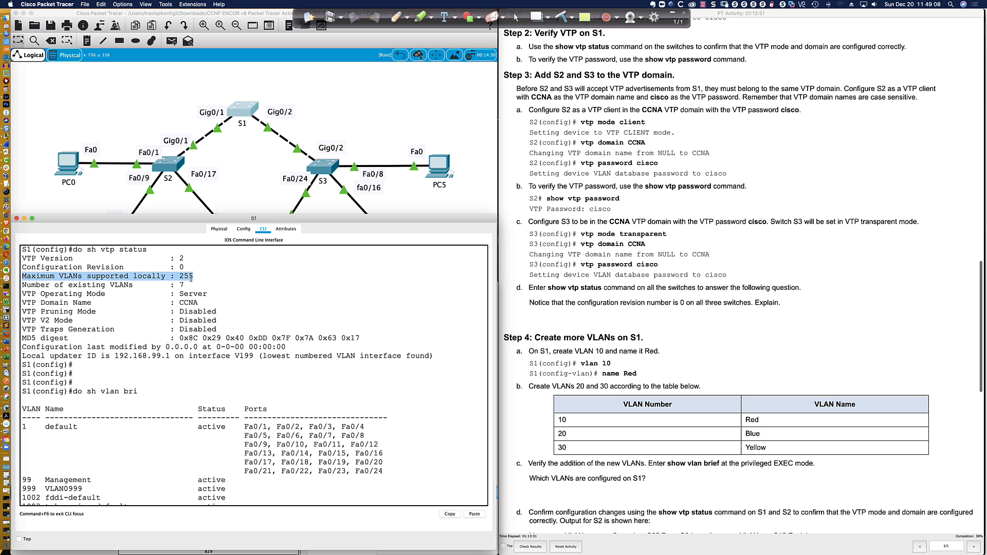
drag(191, 278, 194, 277)
scroll(195, 277, down, 3)
On SW03, note the 1005 maximum VLANs, enter config mode and try VTP version 3
key(super+Tab)
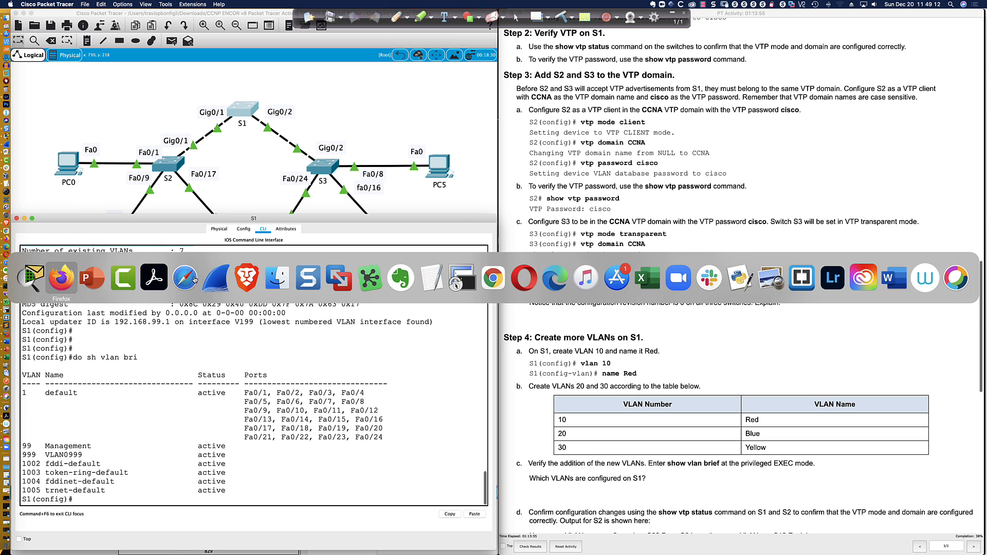
click(214, 331)
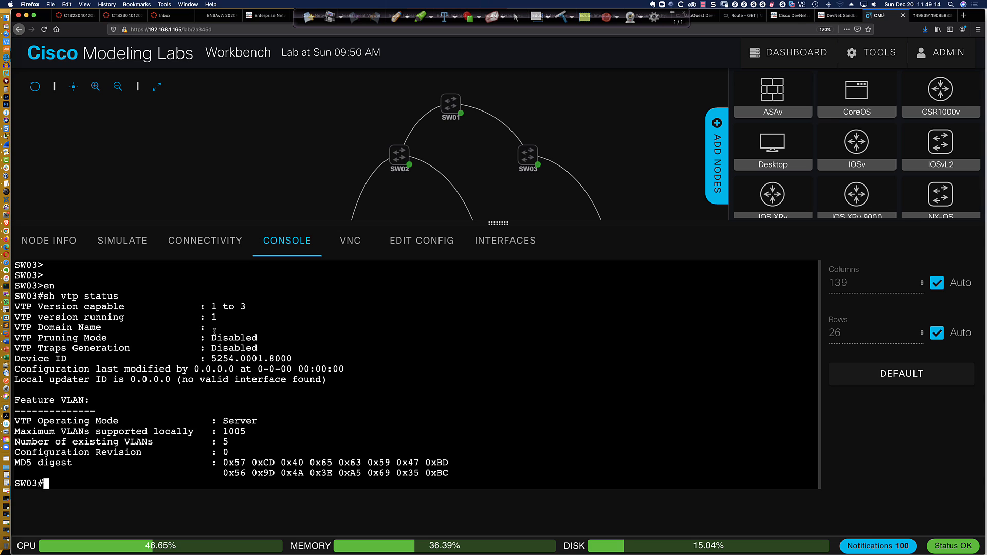
double_click(242, 432)
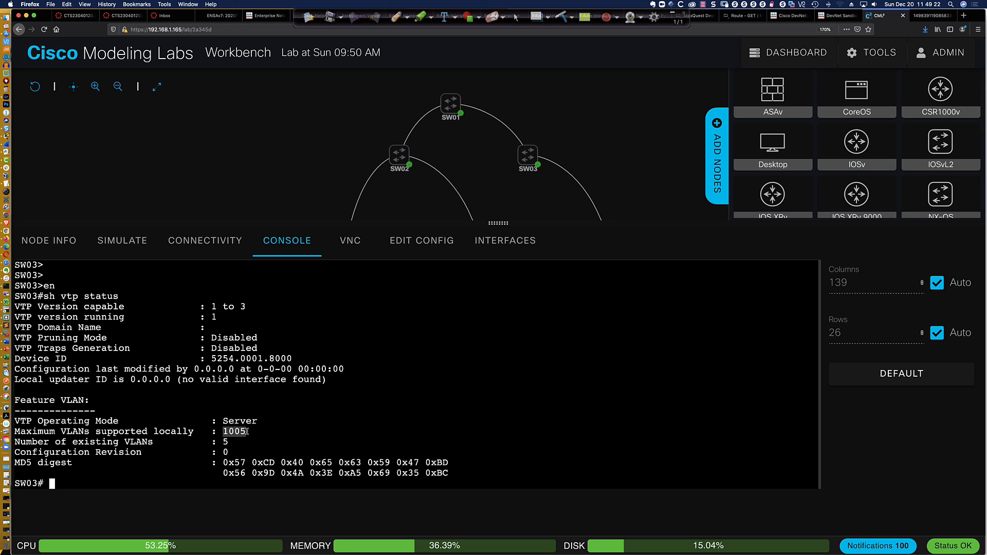
text(conf t)
key(Return)
text(vtp mode)
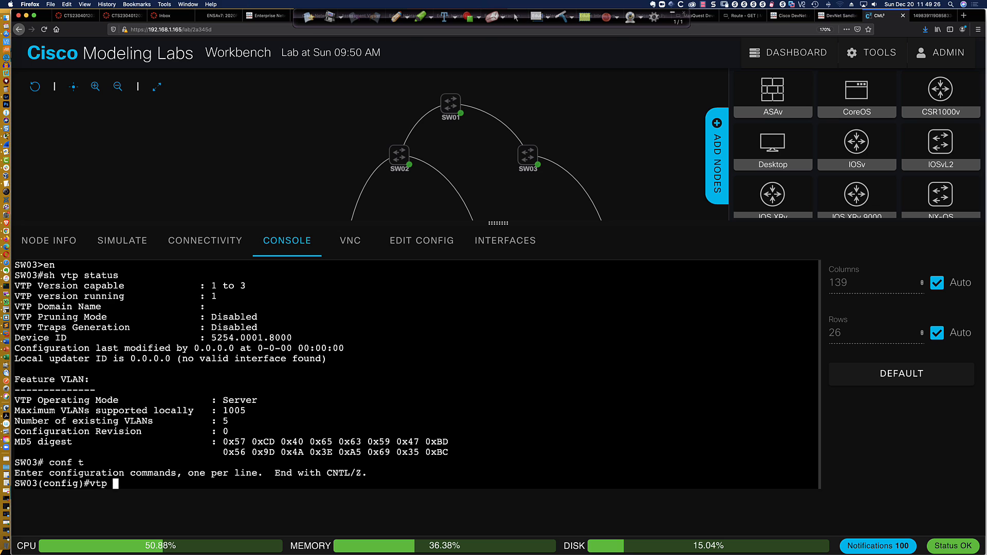
key(BackSpace)
key(BackSpace)
key(BackSpace)
key(BackSpace)
key(BackSpace)
text(ver 3)
key(Return)
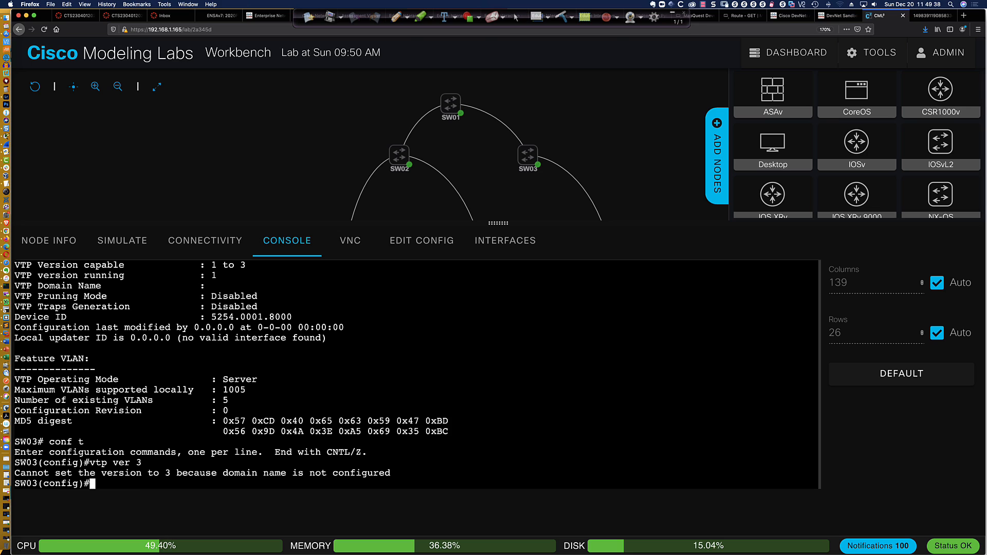
Set SW03's IP domain name to ccna.com and its VTP domain to ccna
text(ip domain-nam)
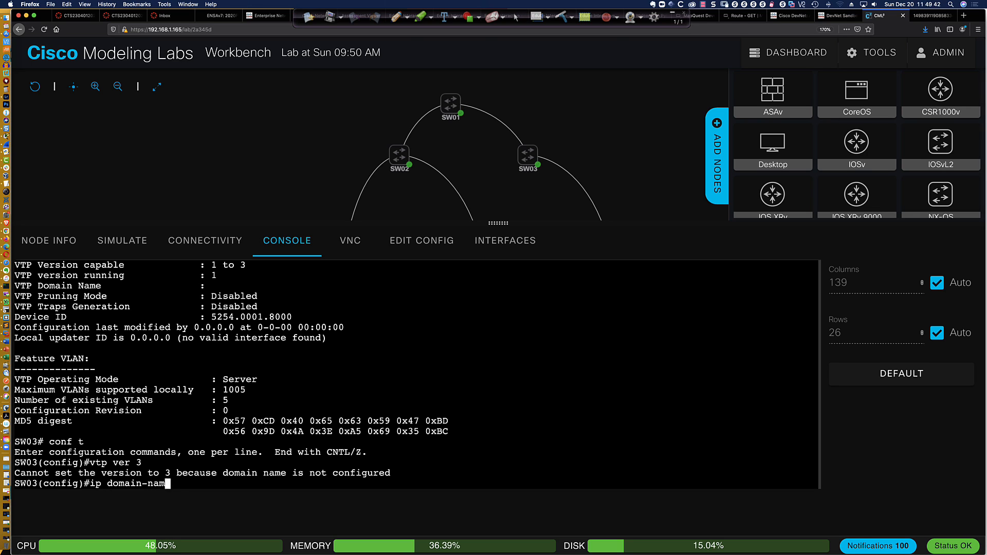
text(e ccna.com)
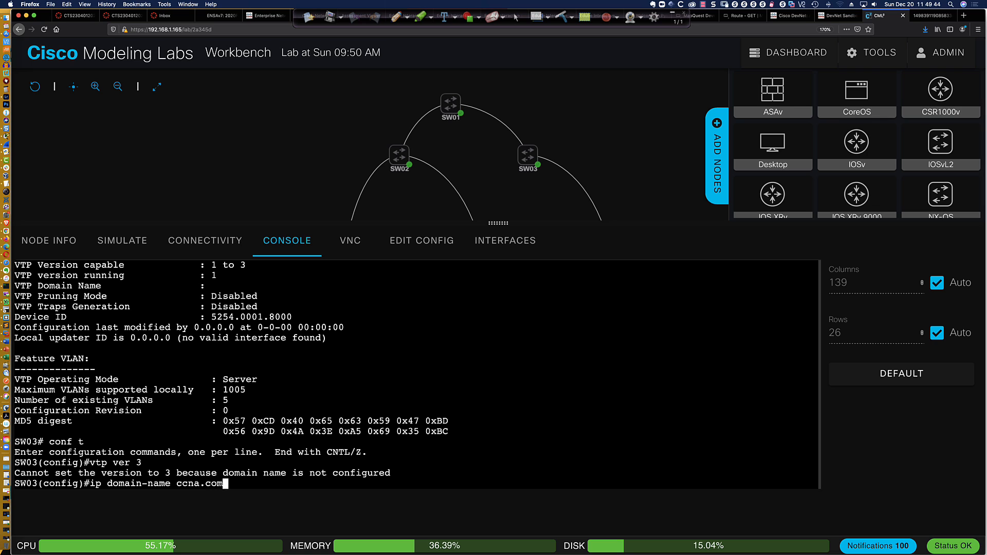
key(Return)
key(Up)
key(Up)
key(Return)
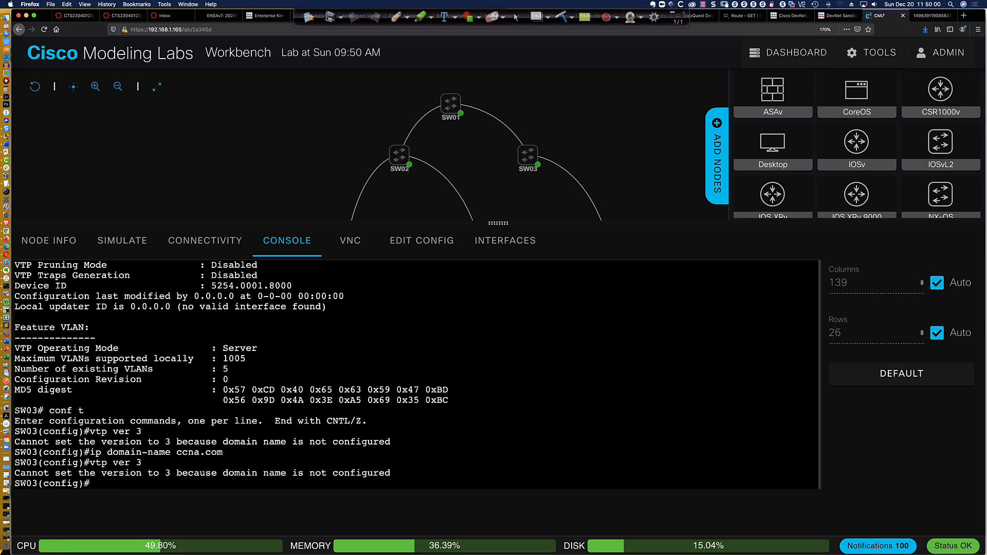
text(vtp domain ccna)
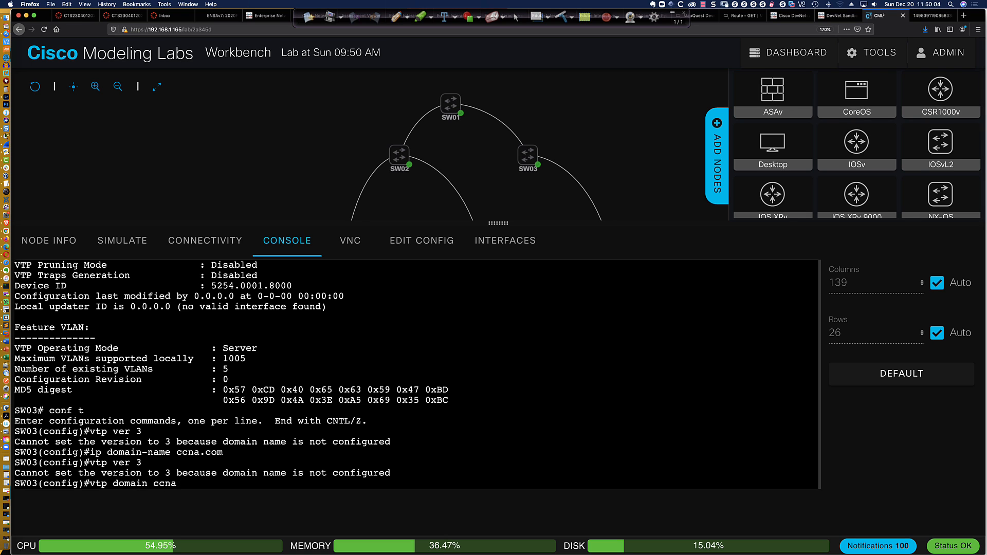
key(Return)
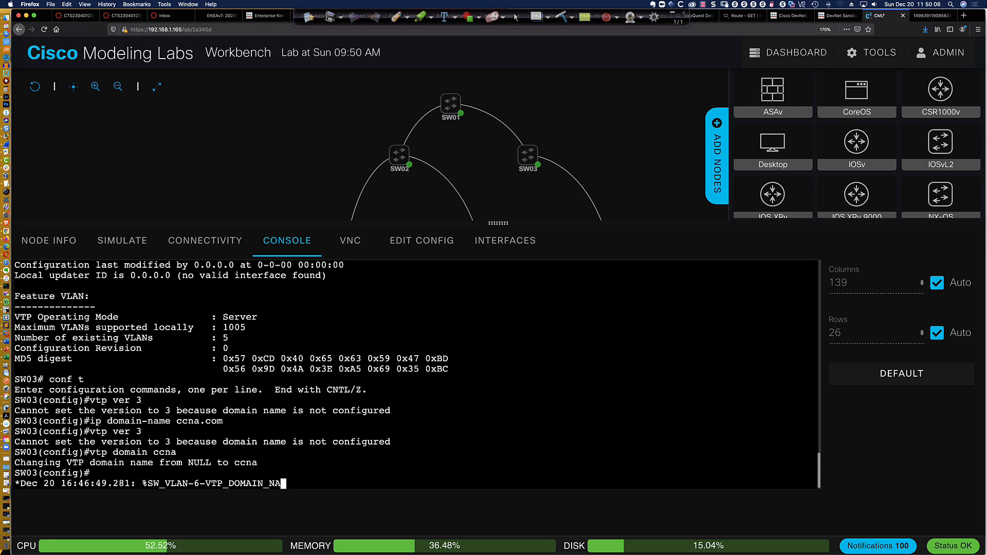
key(Return)
key(Return)
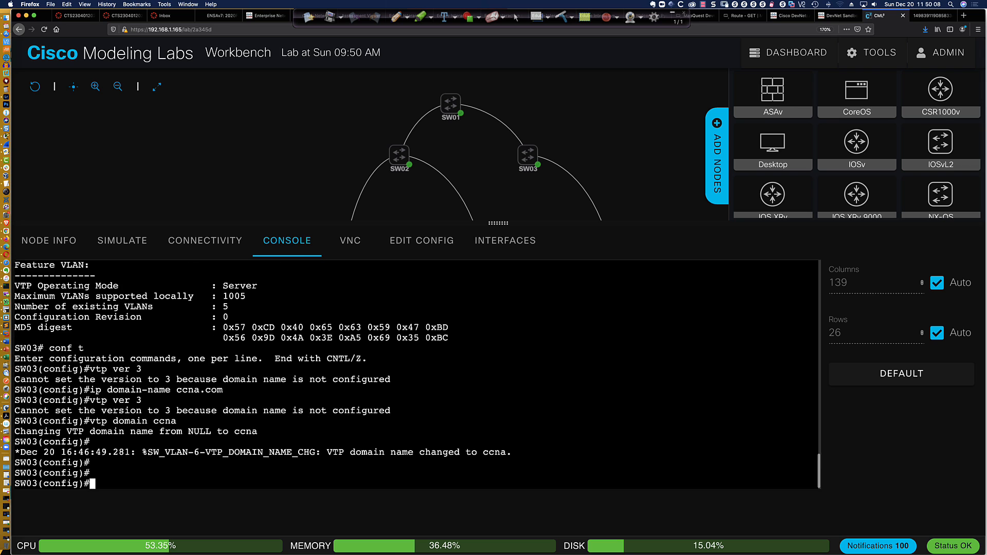
key(Return)
Set SW03 to VTP version 3 and confirm 4096 VLANs supported in its status
text(vtp)
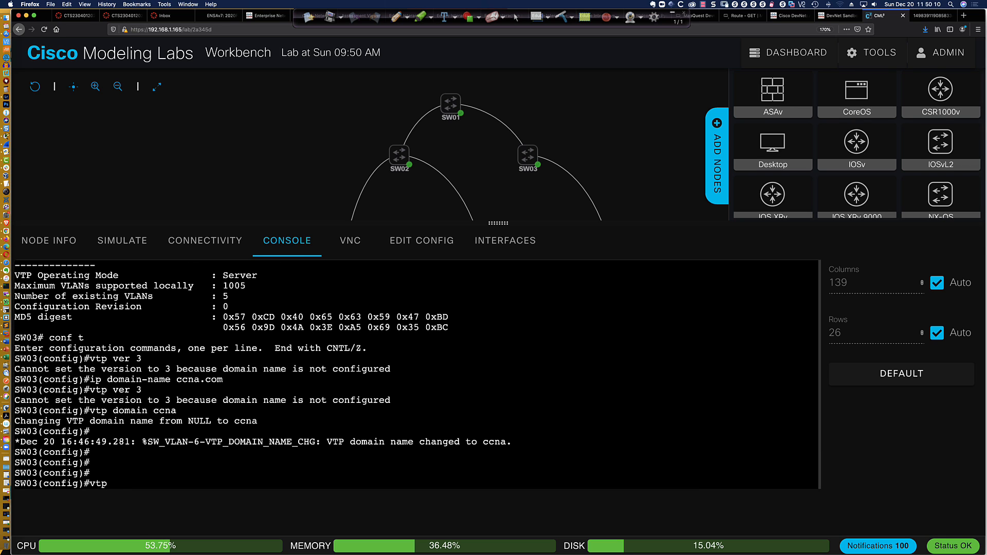
text( ver 3)
key(Return)
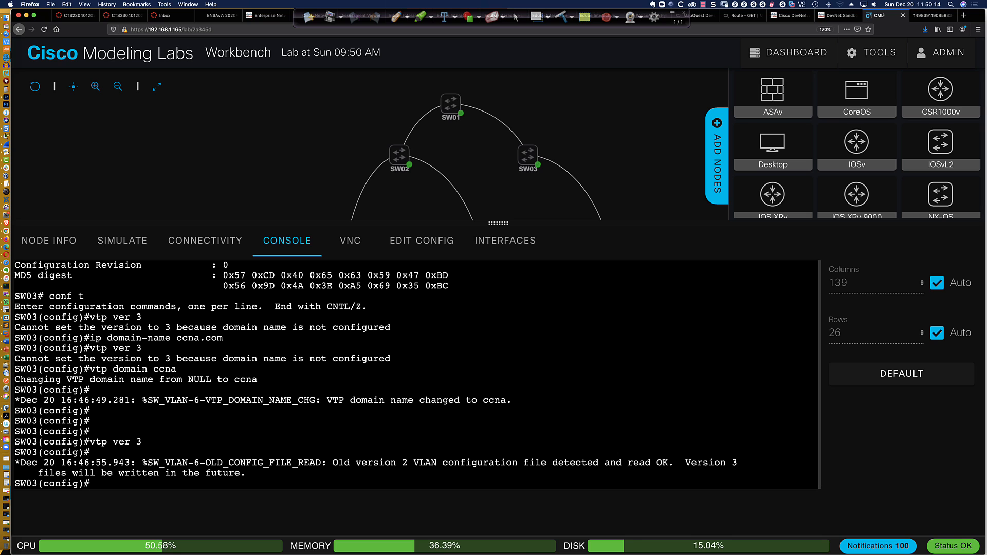
key(Return)
key(Return)
key(Return)
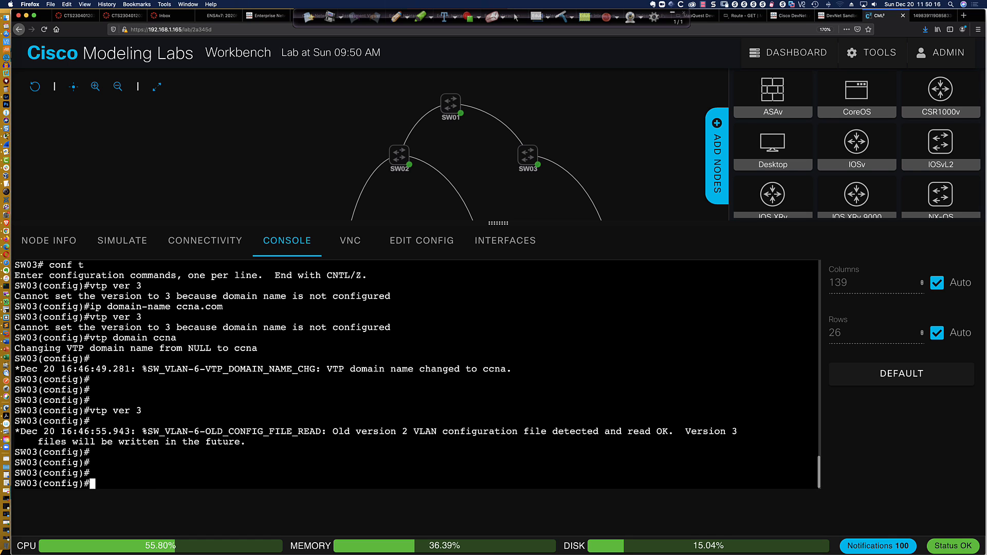
text(do sh vtp status)
key(Return)
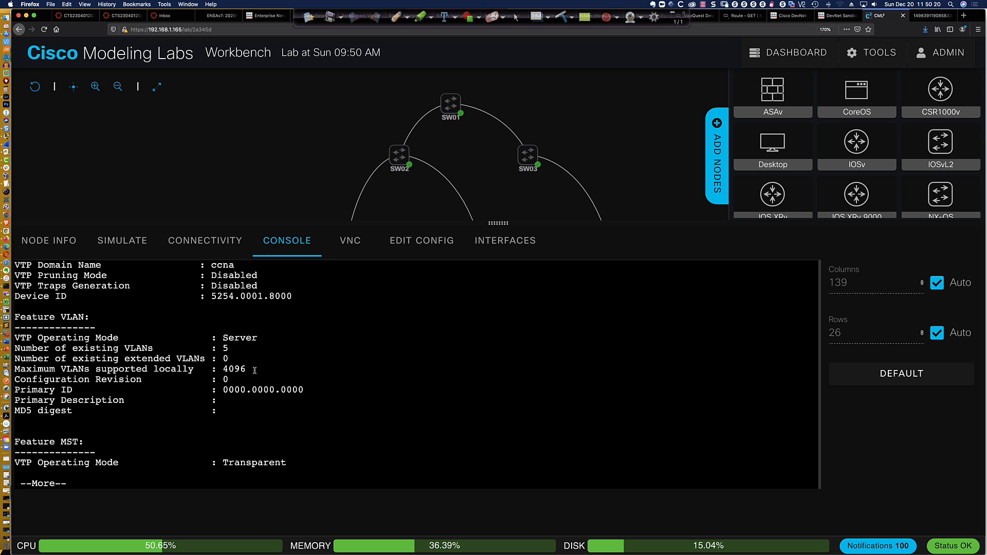
drag(252, 369, 222, 369)
key(super+Tab)
Highlight the 255 maximum VLANs value in S1's VTP status output
drag(22, 251, 193, 251)
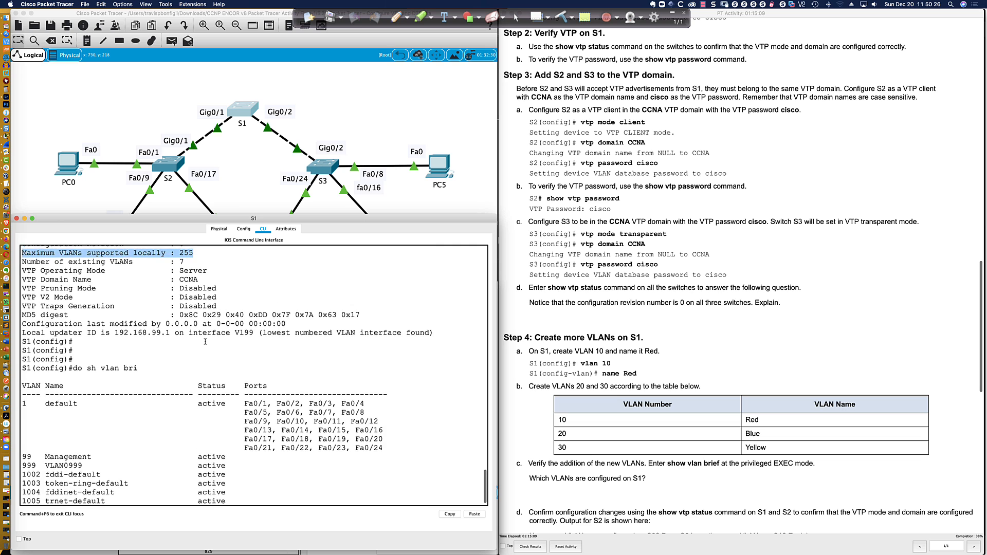
scroll(187, 296, up, 3)
click(193, 291)
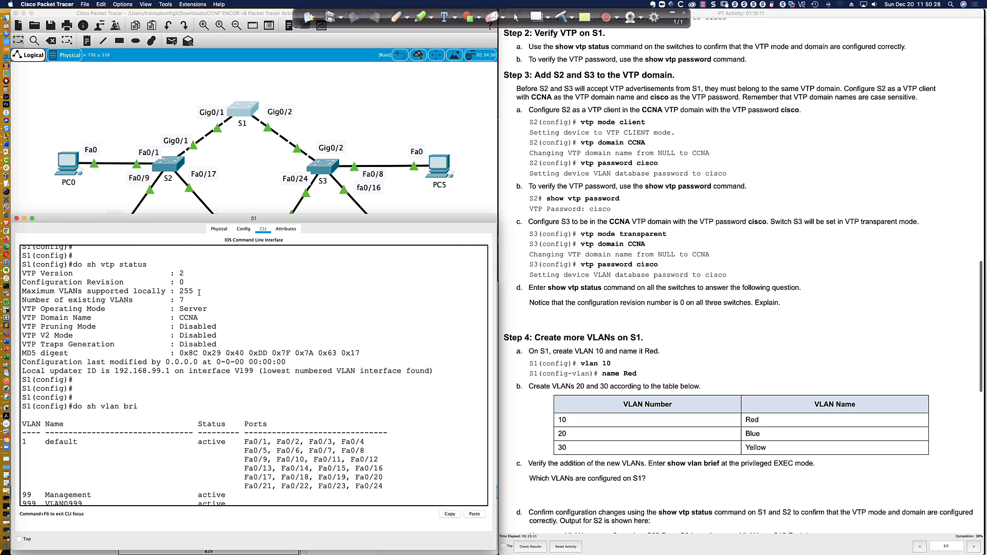
drag(193, 291, 180, 291)
scroll(150, 386, down, 3)
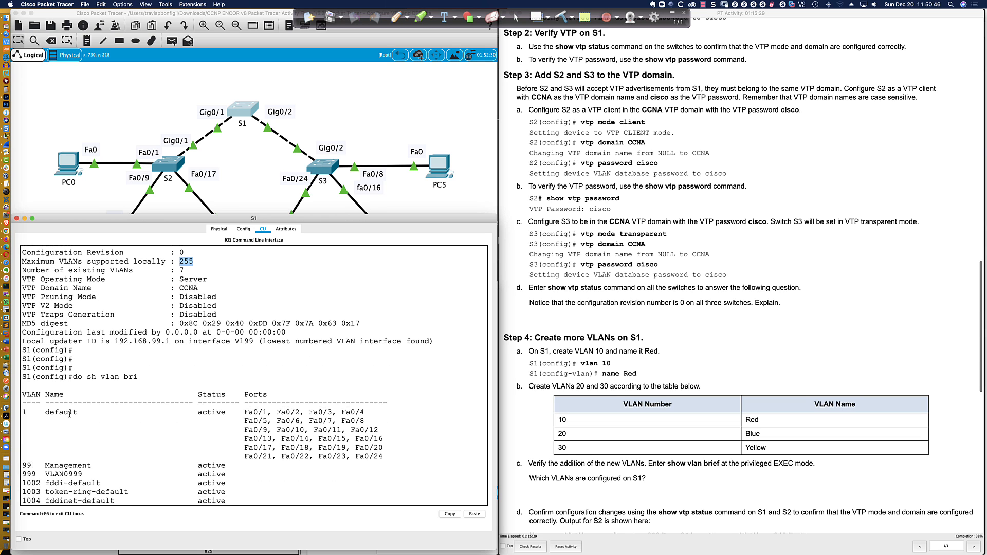
scroll(65, 491, down, 2)
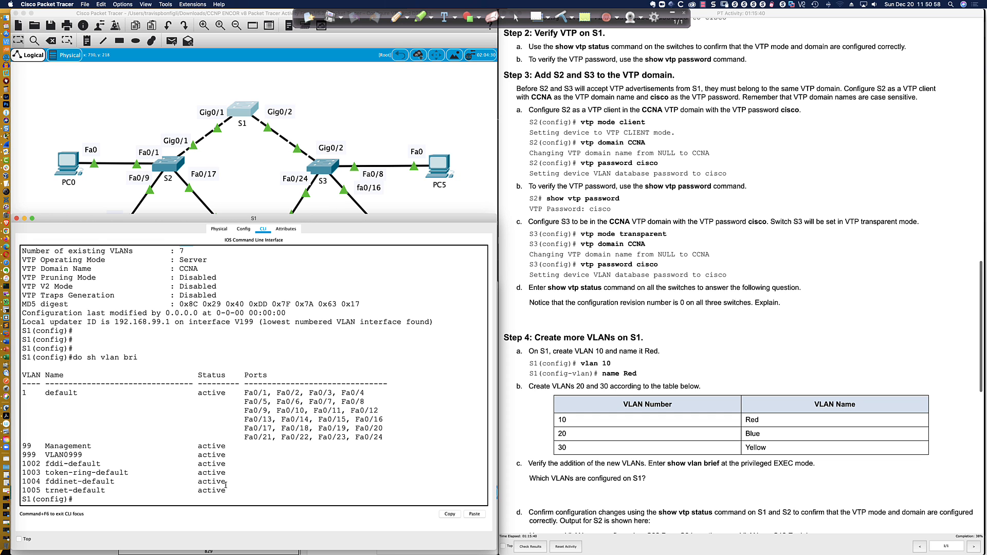
Review the lab instructions, marking Step 2b's password verification, and scroll on toward Step 3
key(super+Tab)
key(super+Tab)
scroll(253, 495, up, 1)
scroll(259, 471, down, 1)
drag(548, 60, 748, 60)
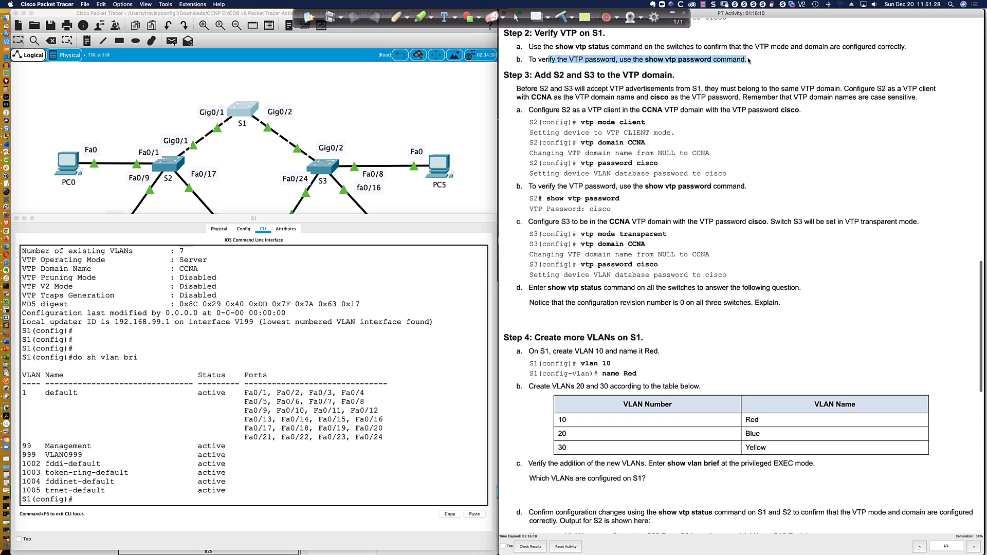
scroll(580, 95, down, 3)
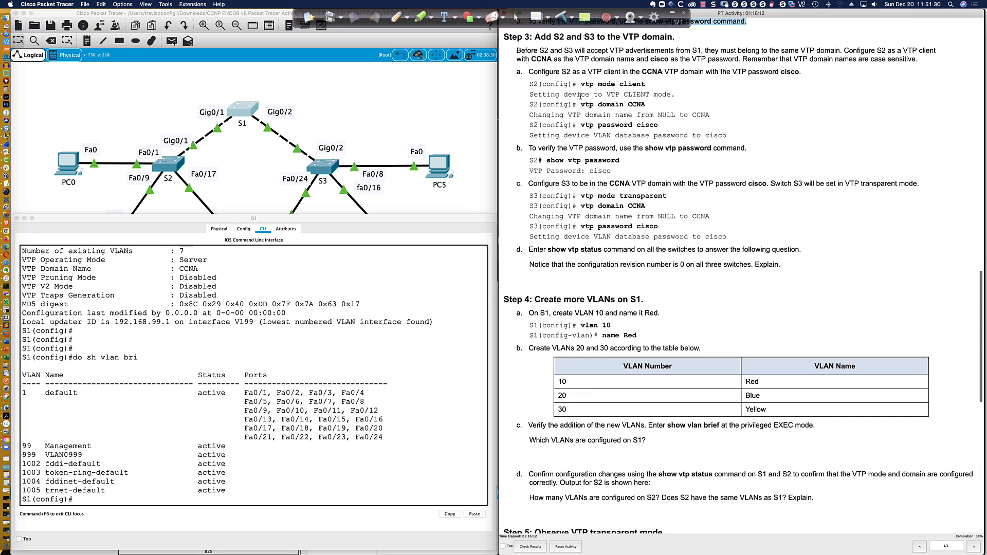
scroll(579, 96, up, 2)
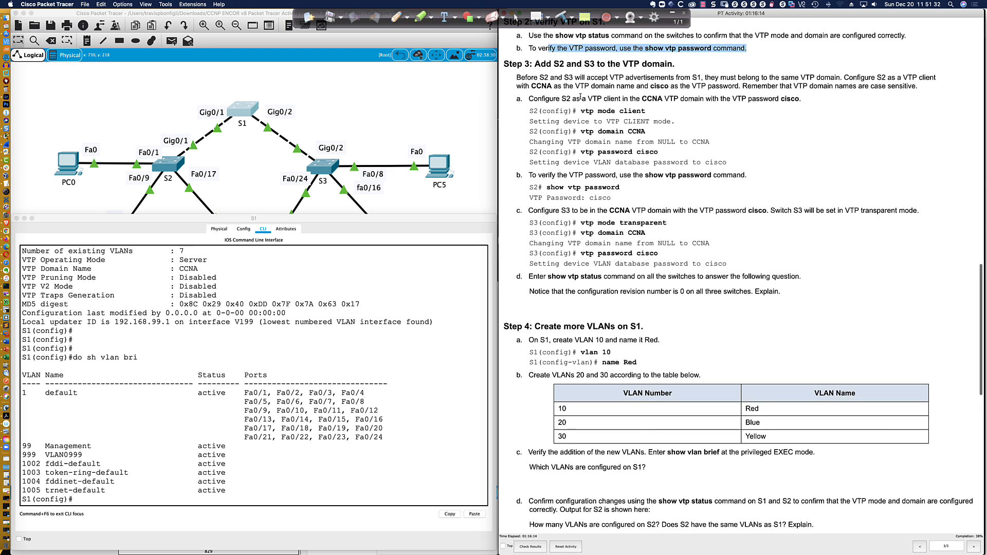
scroll(580, 95, down, 1)
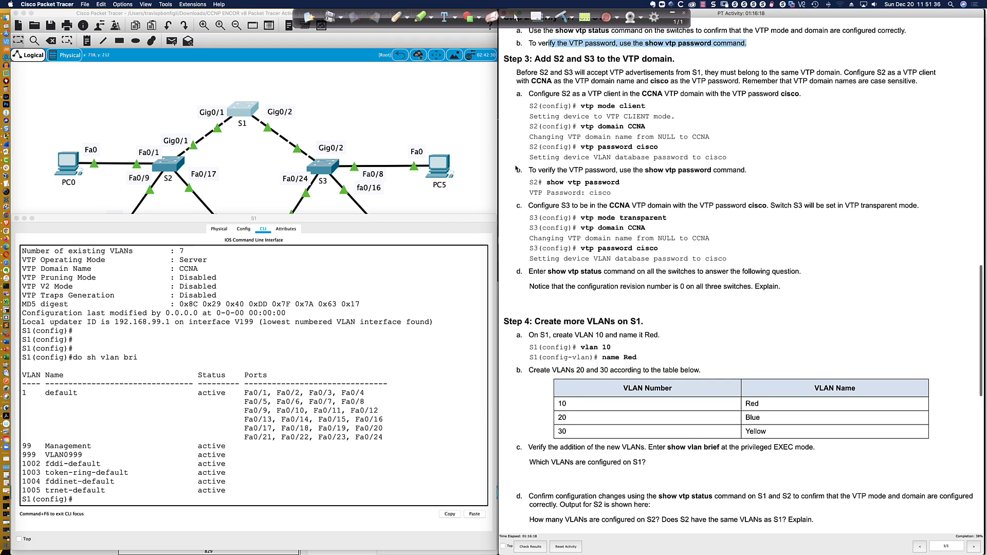
scroll(518, 166, down, 2)
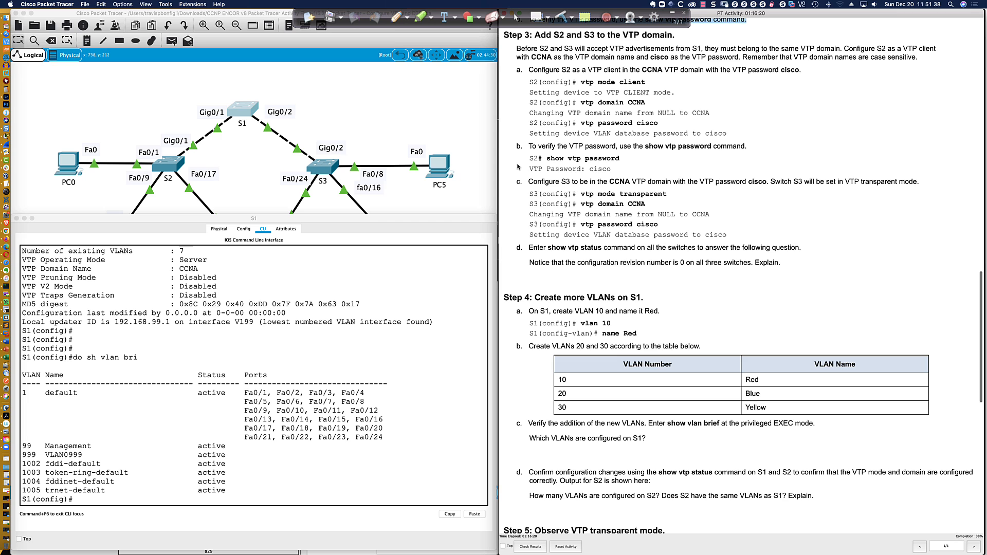
scroll(518, 167, down, 1)
Enter global configuration on S2 and set its VTP mode to client
click(167, 164)
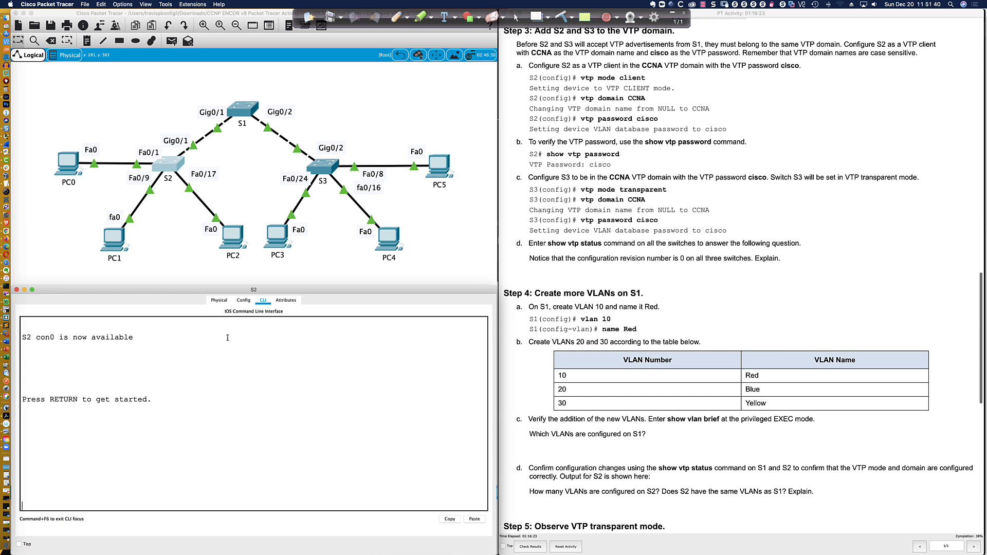
key(Return)
key(Return)
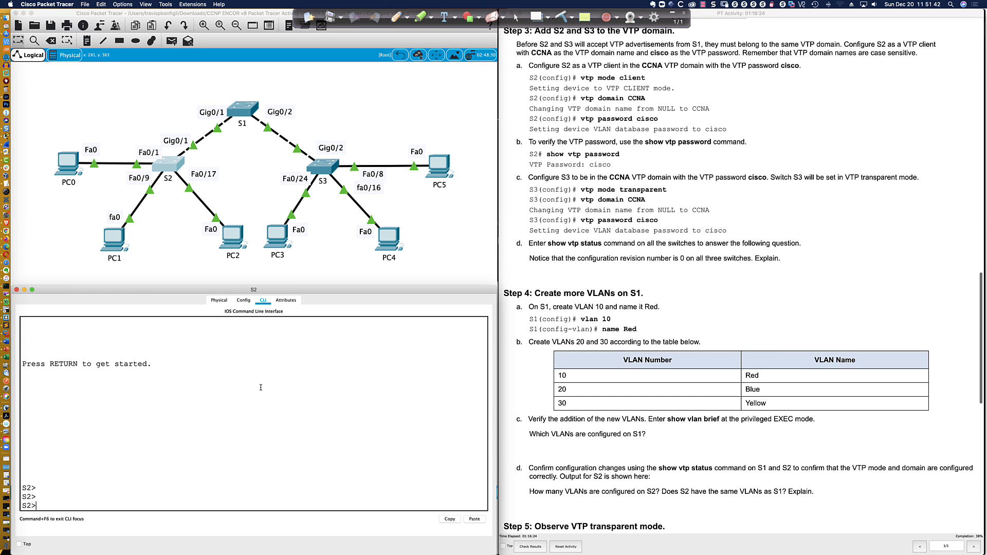
text(en)
key(Return)
text(conf t)
key(Return)
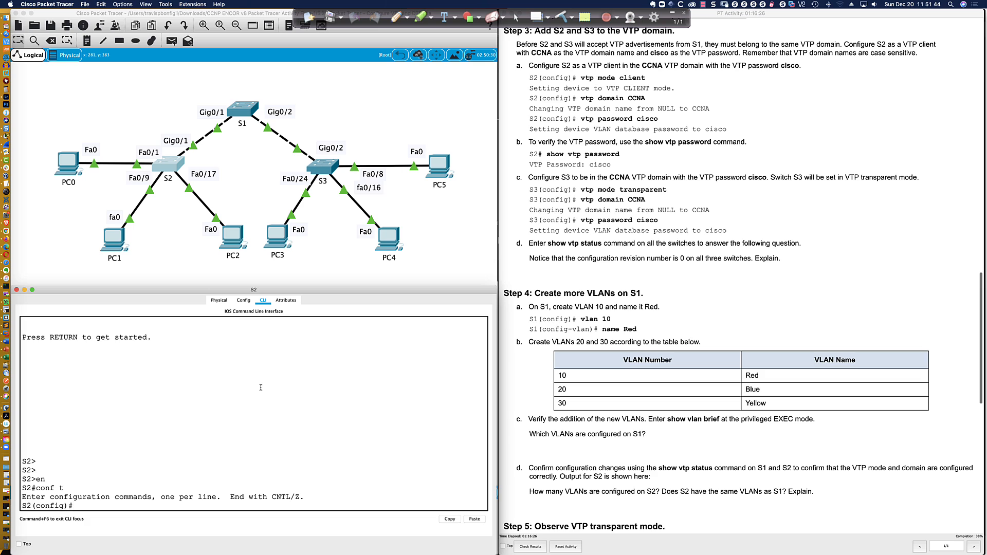
text(vtp mode client)
key(Return)
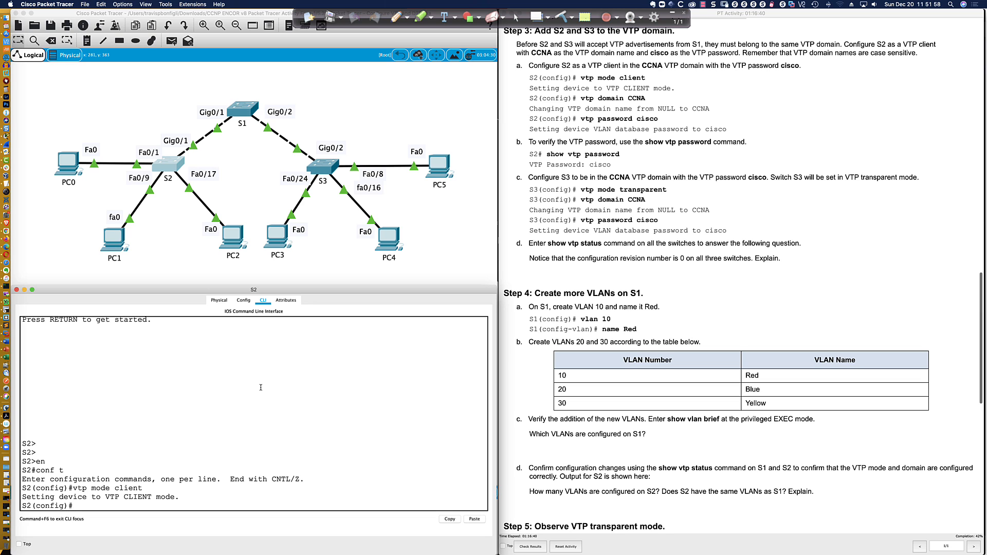
Put S2 in VTP domain CCNA and set its VTP password
key(Return)
key(Return)
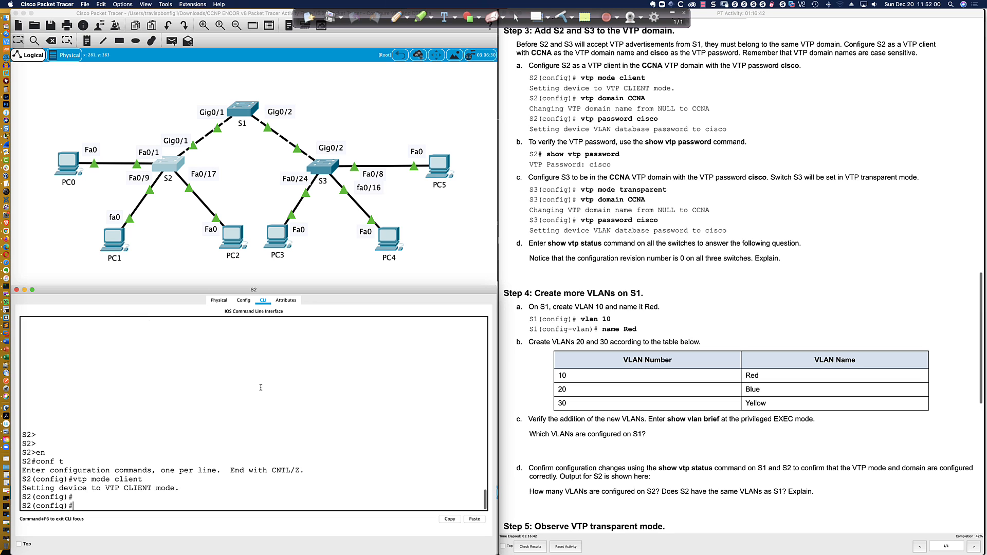
text(vtp domain CC)
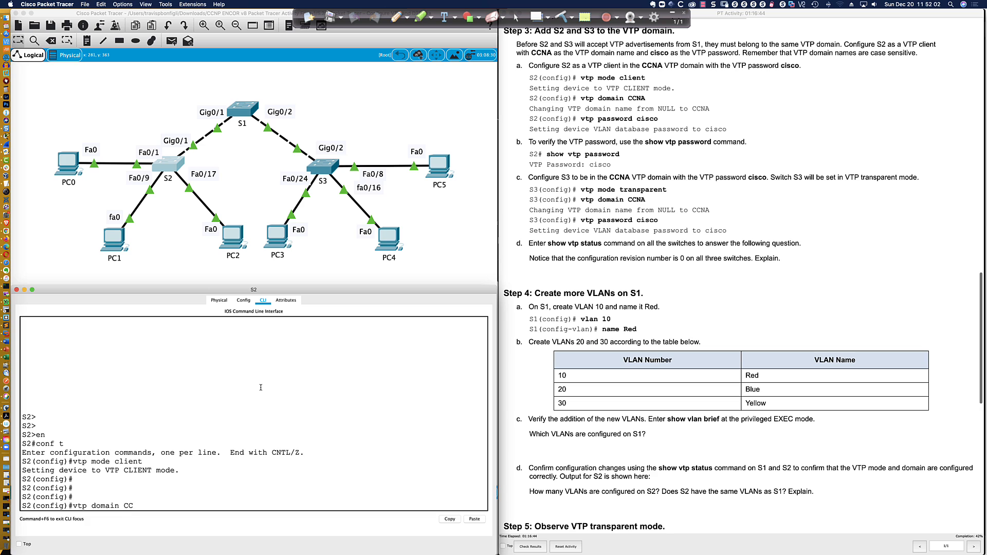
text(NA)
key(Return)
text(vtp pasc)
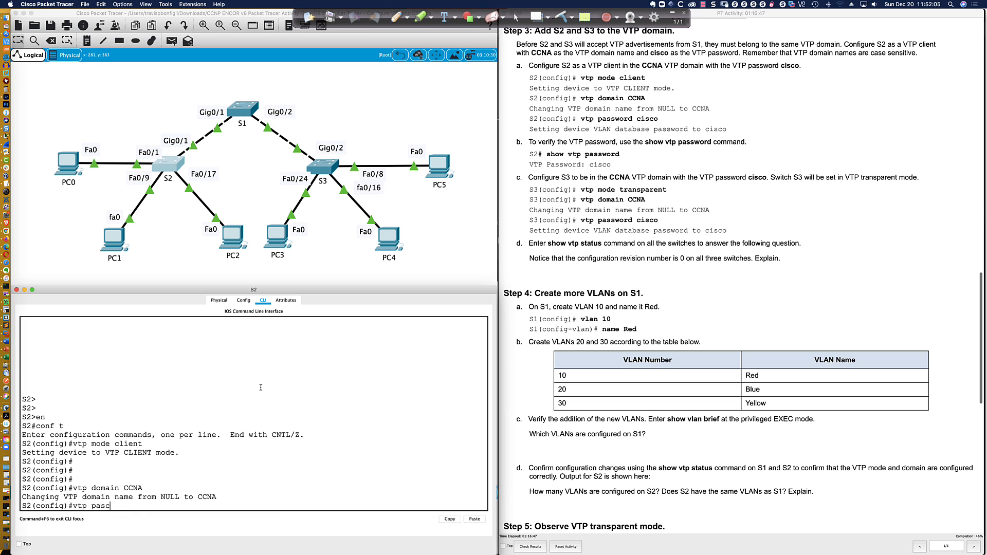
key(Tab)
text(cisc)
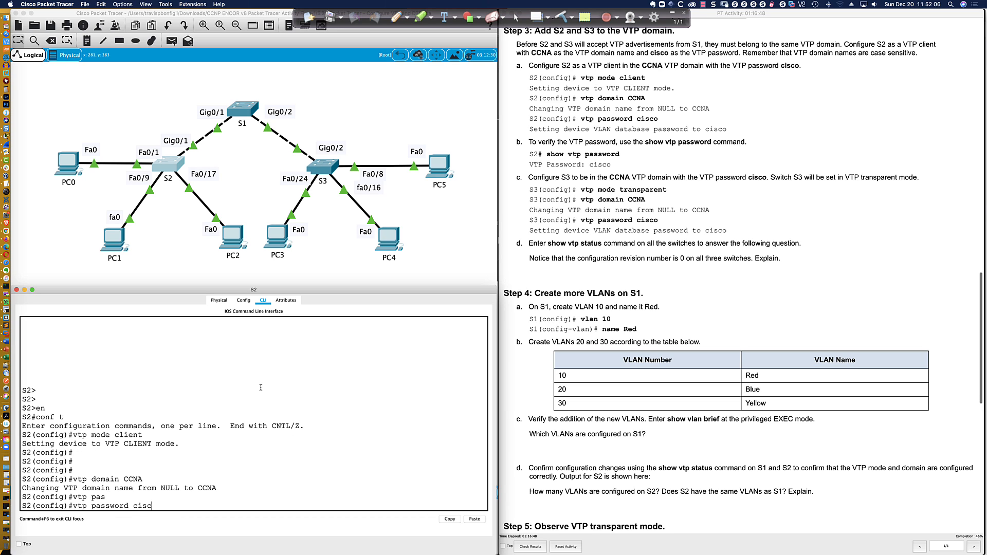
text(o)
key(Return)
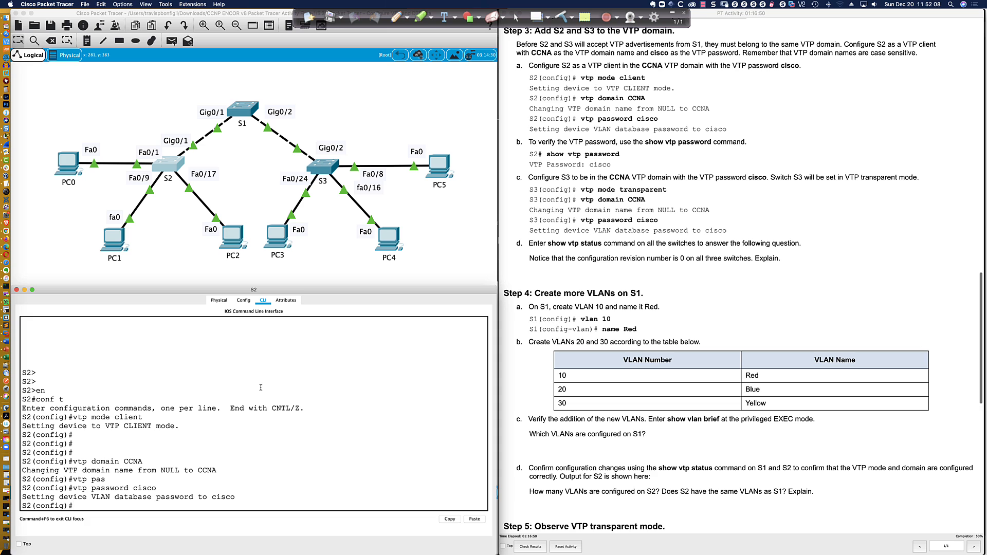
Verify S2's VTP password and status, noting configuration revision 0
key(Return)
key(Return)
key(Return)
text(do sh v)
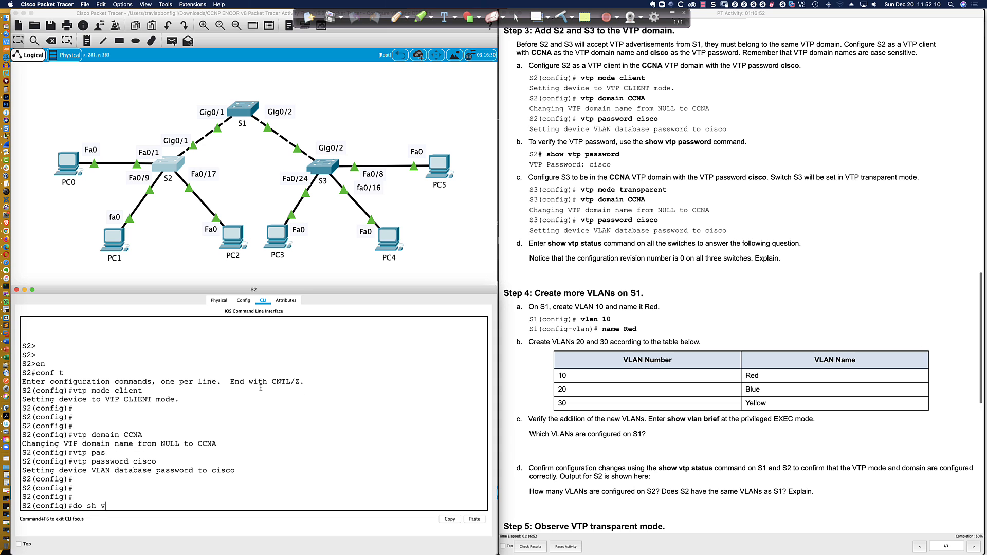
text(tp pass)
key(Tab)
key(Return)
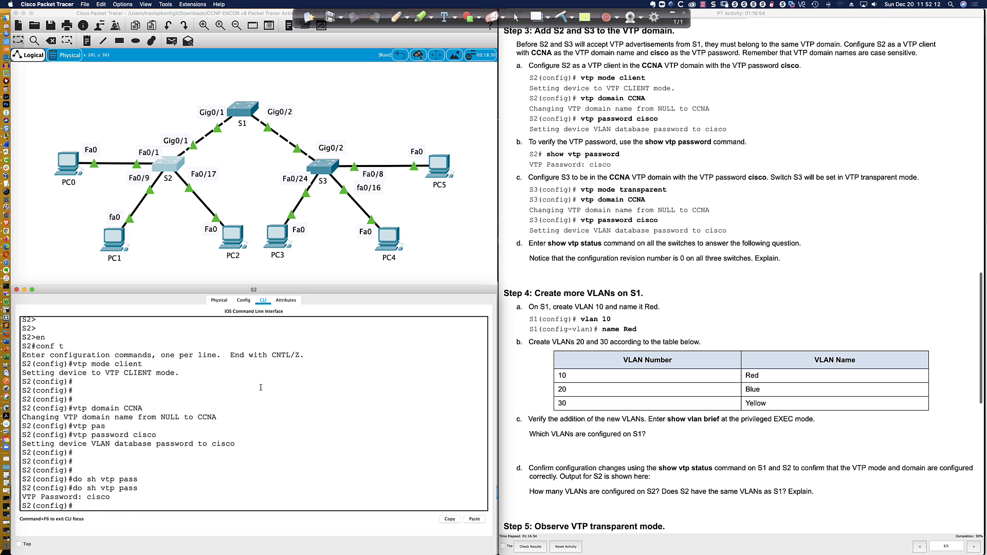
text(do sh vtp stt)
text(tus)
key(Return)
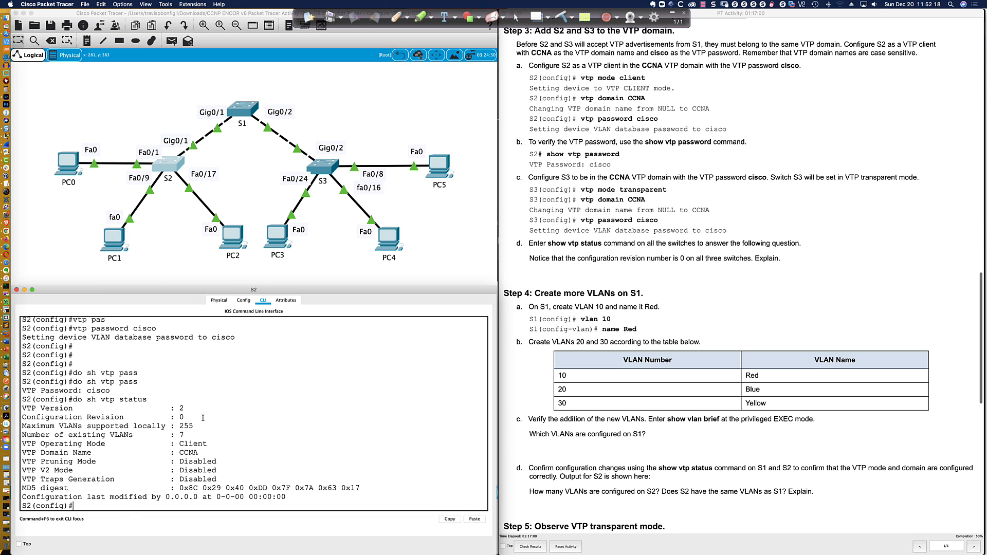
drag(188, 418, 181, 443)
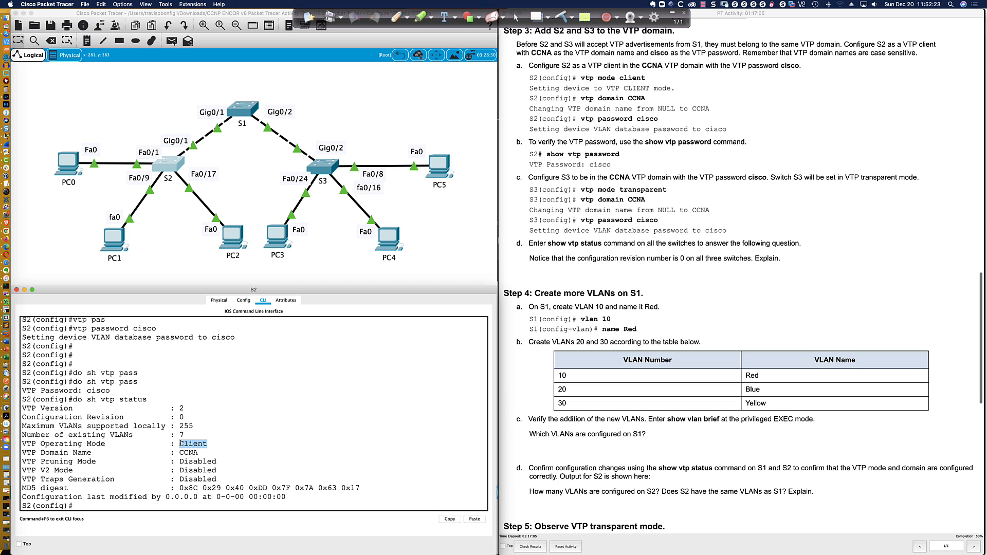
click(171, 504)
scroll(582, 224, down, 5)
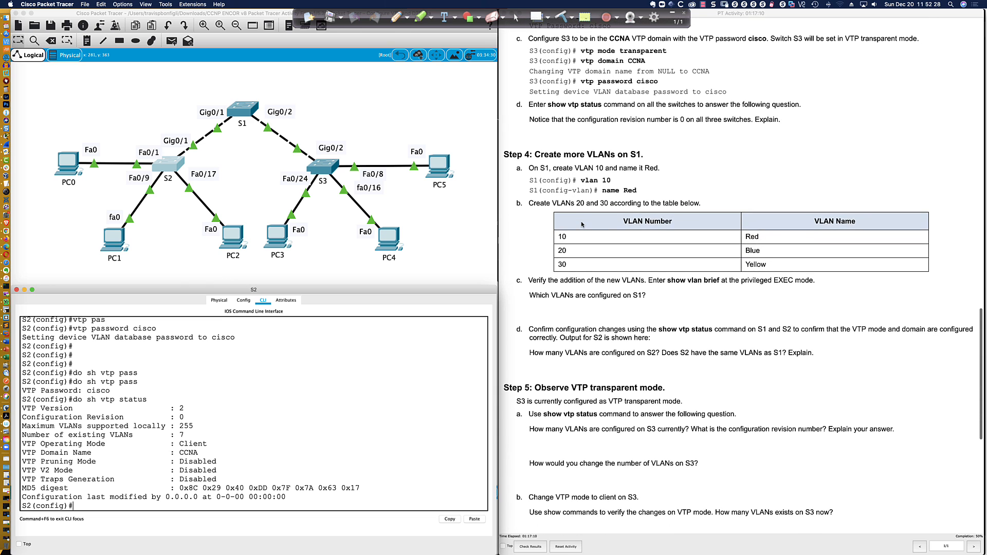
click(330, 175)
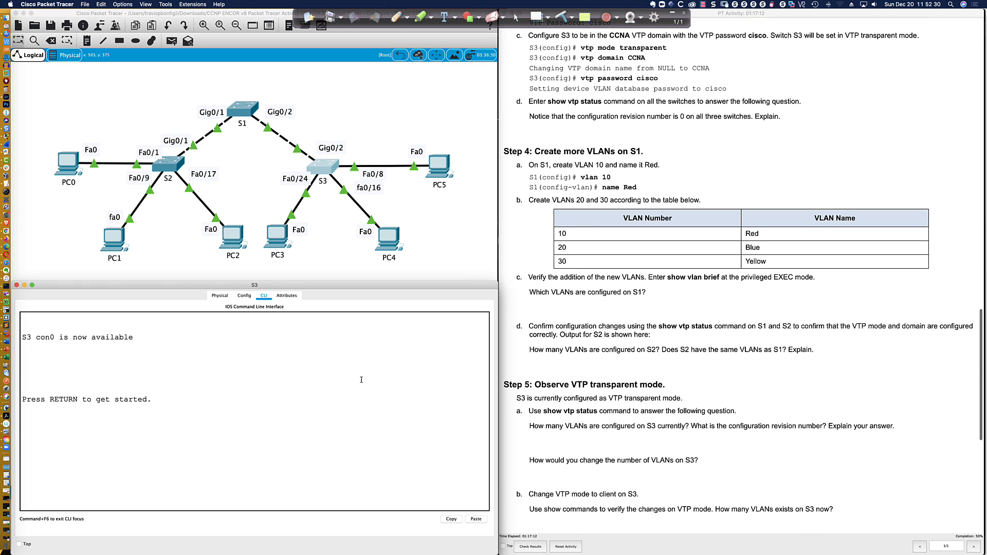
Enter global configuration on S3 and check its current VTP status
key(Return)
key(Return)
key(Return)
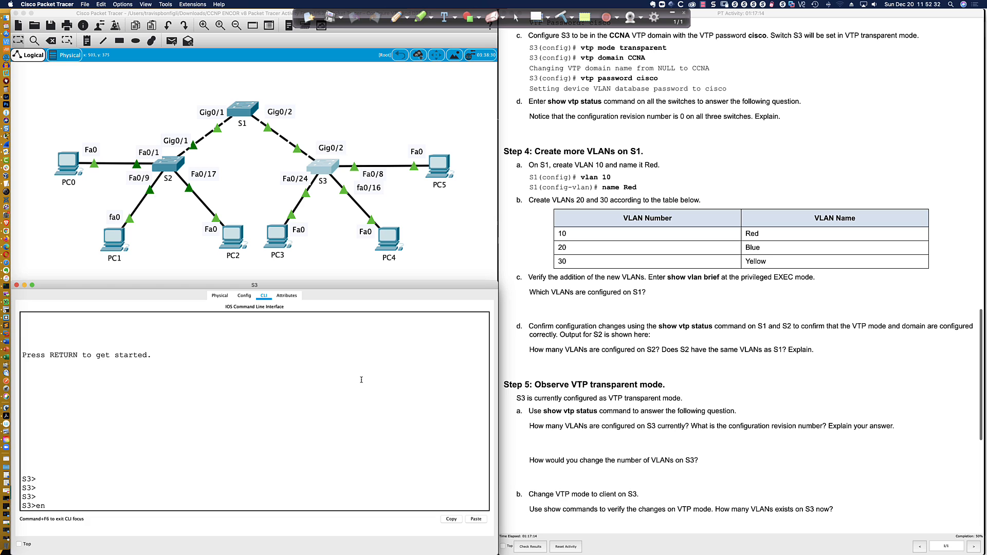
text(en)
key(Return)
key(Return)
key(Return)
key(Return)
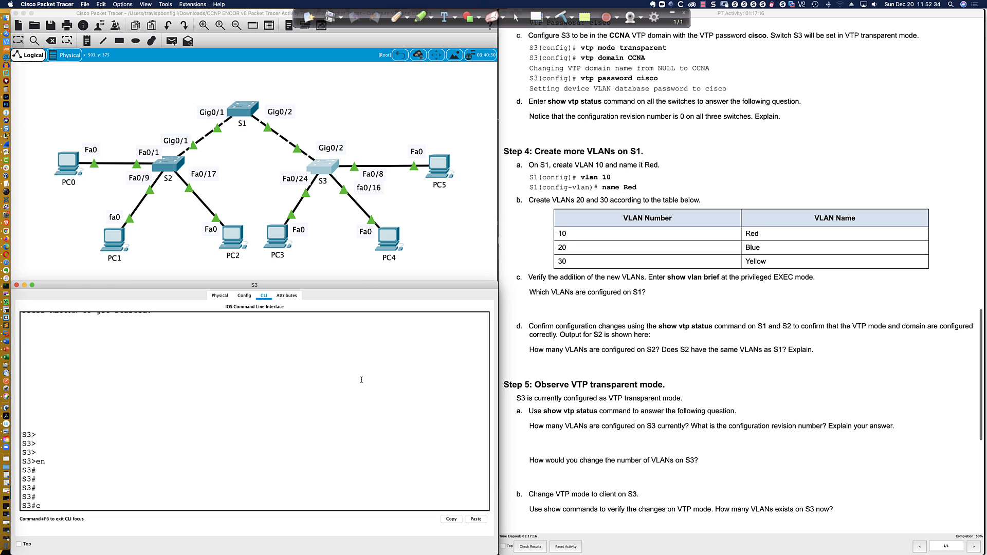
text(conf t)
key(Return)
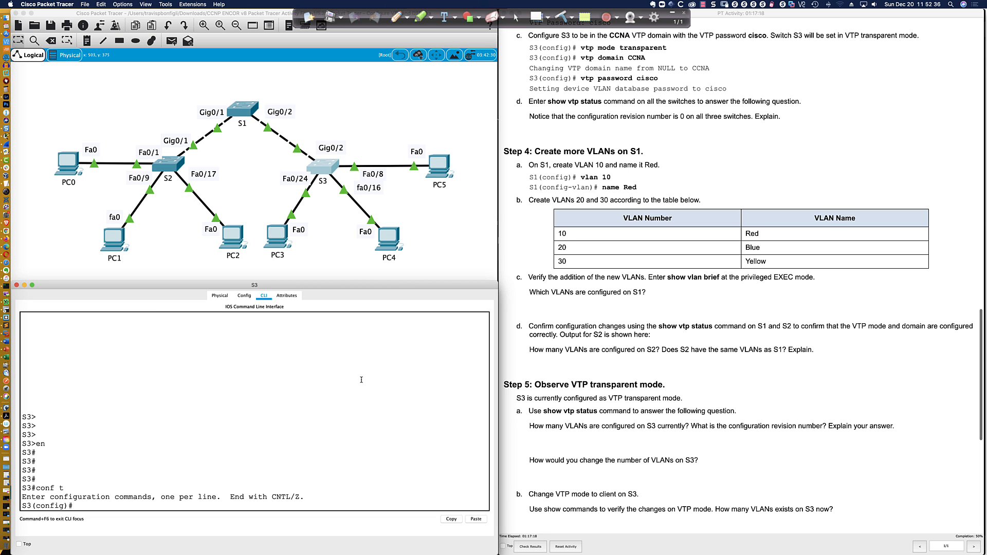
text(do sh vtp status)
key(Return)
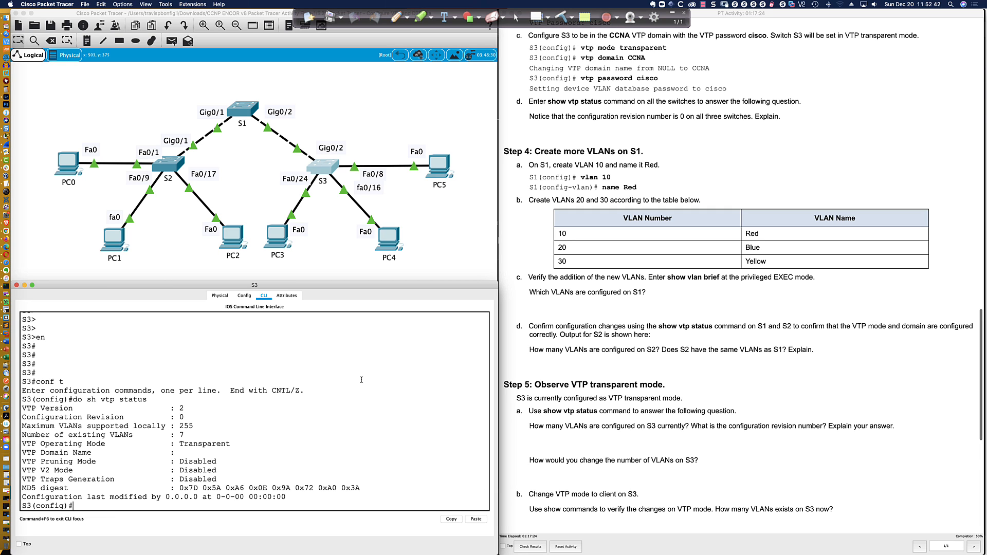
Set S3 to VTP transparent mode in domain CCNA with its VTP password
text(vtp mode tran)
key(Tab)
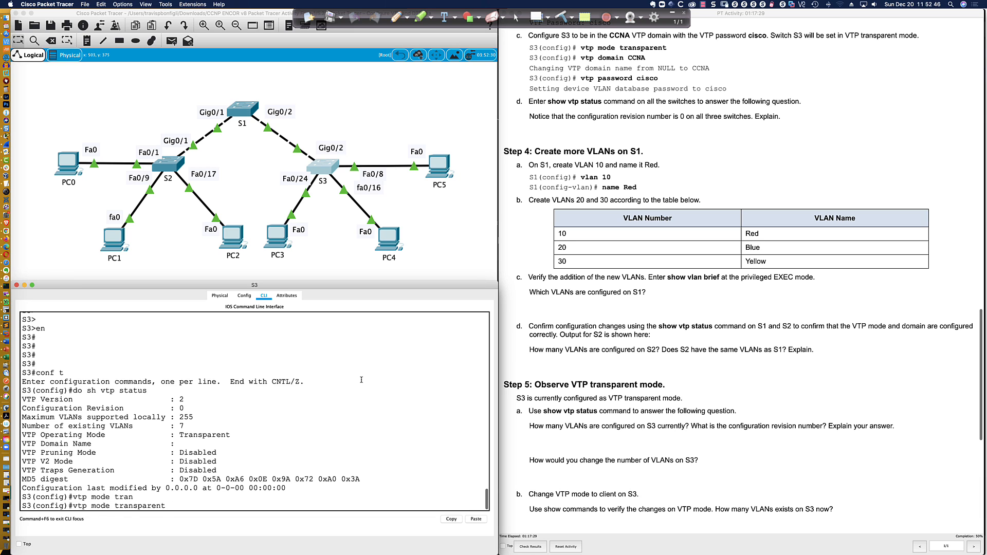
key(Return)
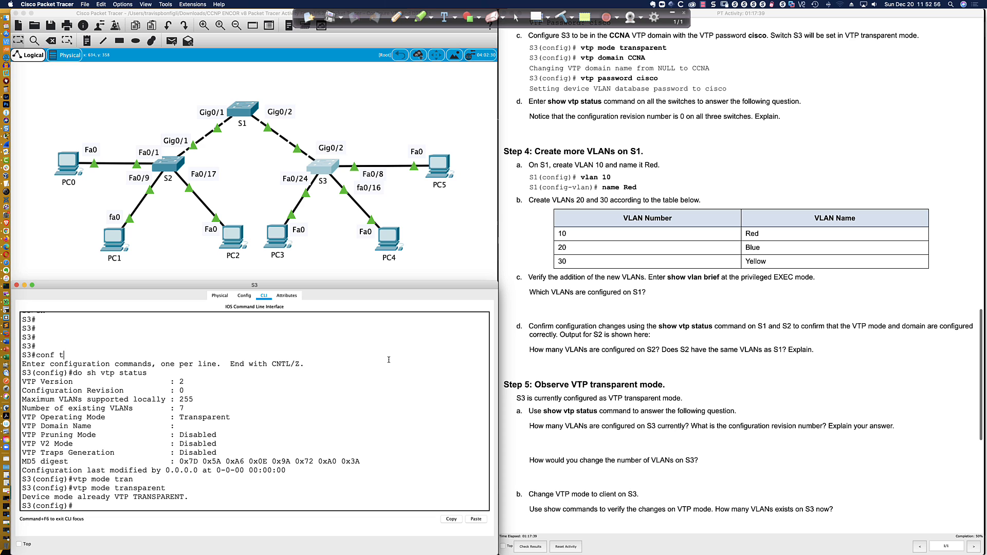
key(Return)
key(Return)
key(Return)
key(Return)
text(v)
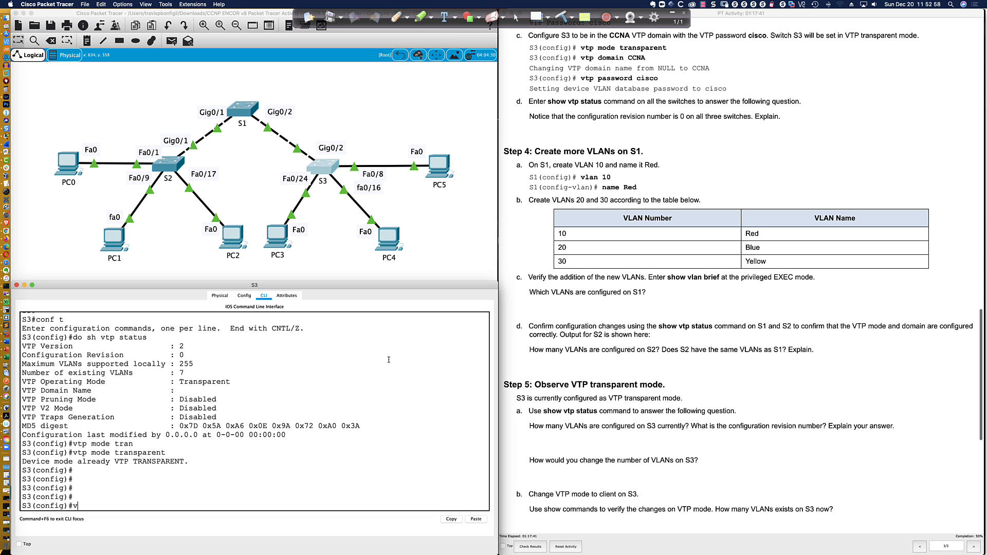
text(tp domain CCNA)
key(Return)
text(vtp pas)
key(Tab)
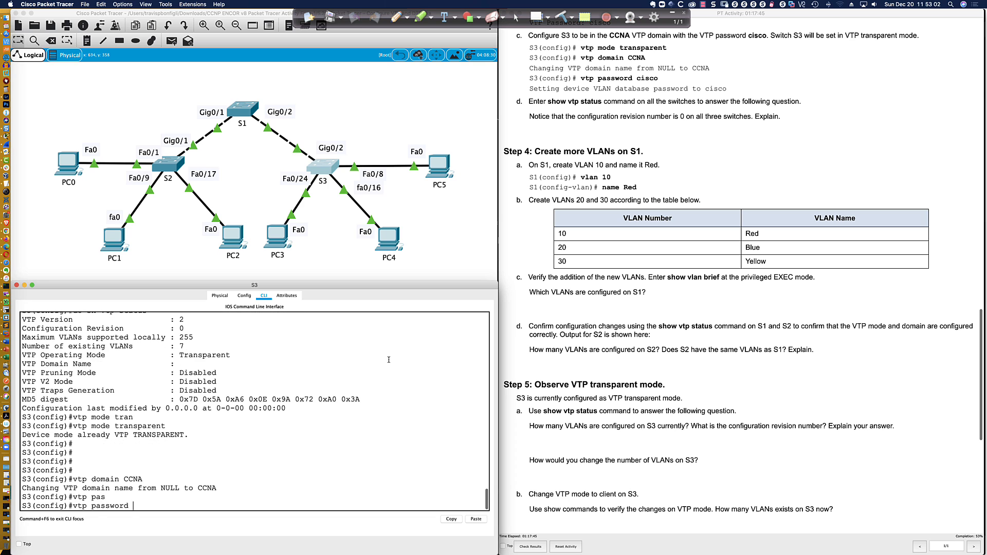
text(cisco)
key(Return)
key(Return)
key(Return)
key(Return)
key(Return)
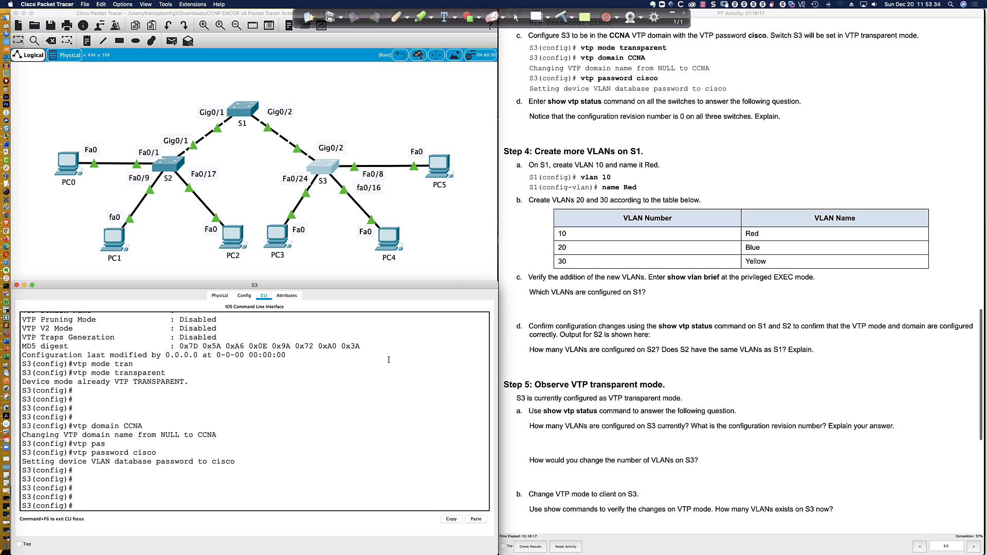
text(vtp mode ?)
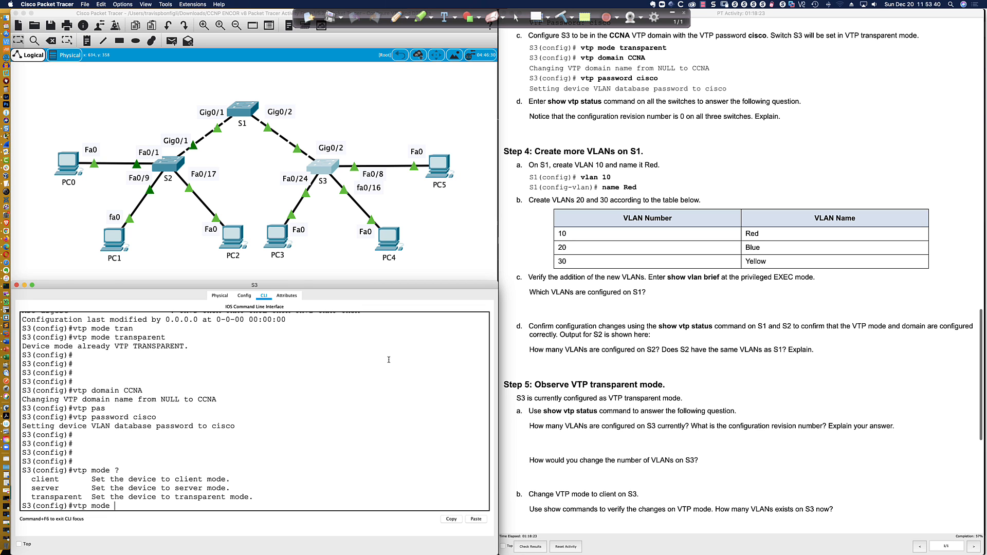
key(super+Tab)
List SW03's VTP mode options with vtp mode ? and highlight the off mode
click(389, 359)
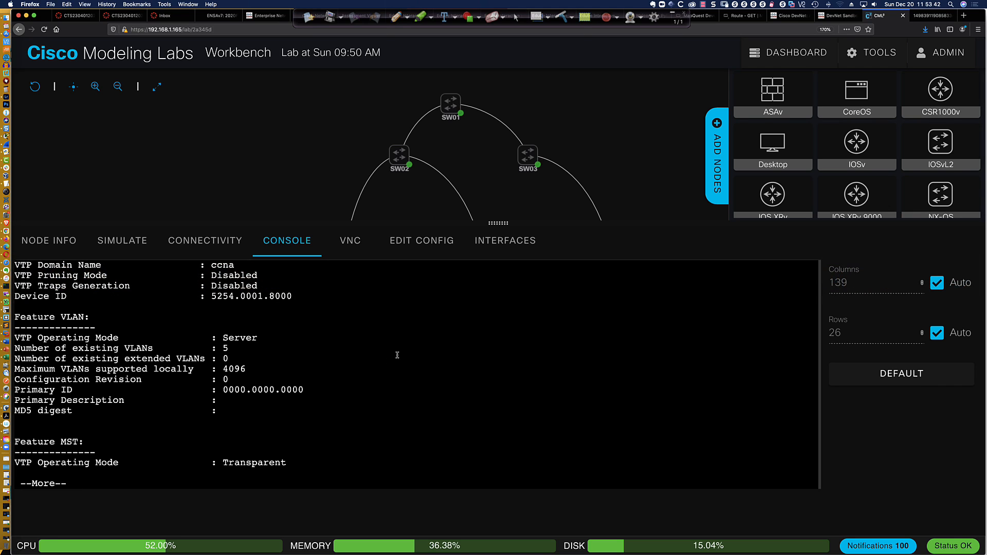
key(Return)
key(Return)
key(Return)
key(Return)
key(Return)
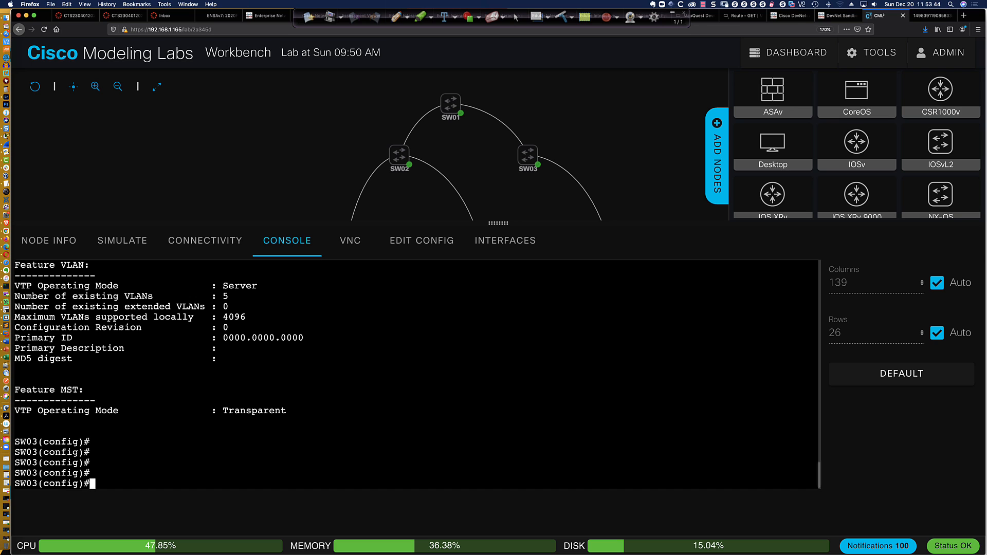
text(vtp mode ?)
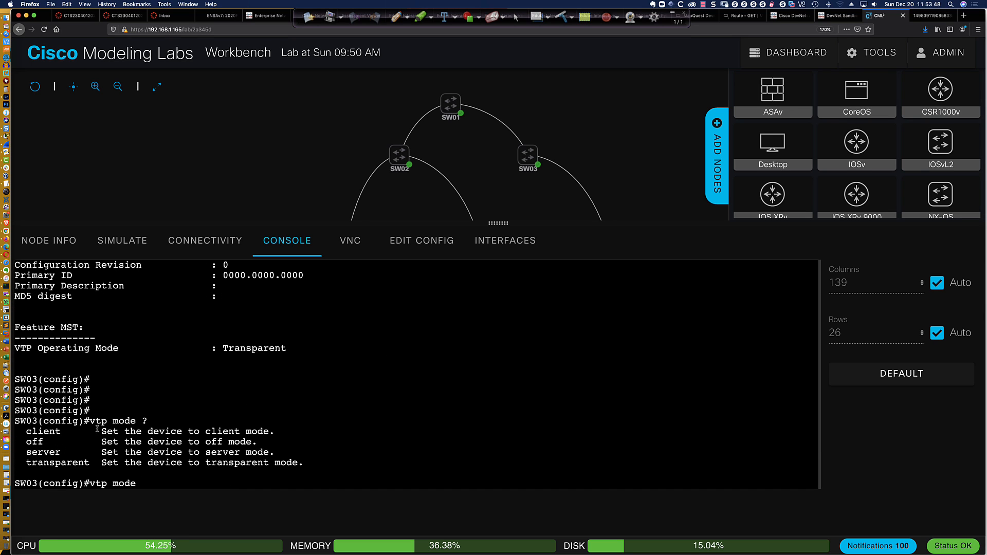
drag(101, 441, 251, 441)
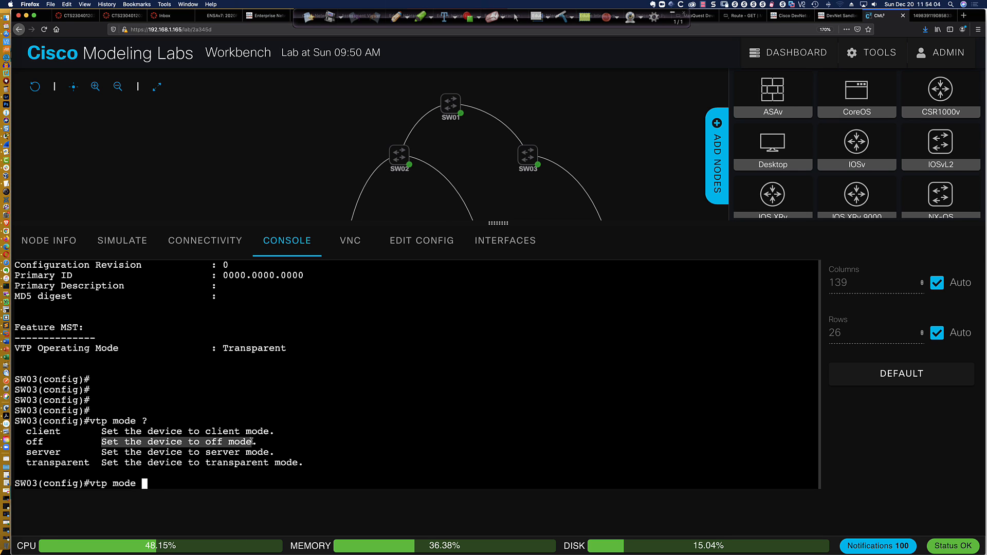
key(super+Tab)
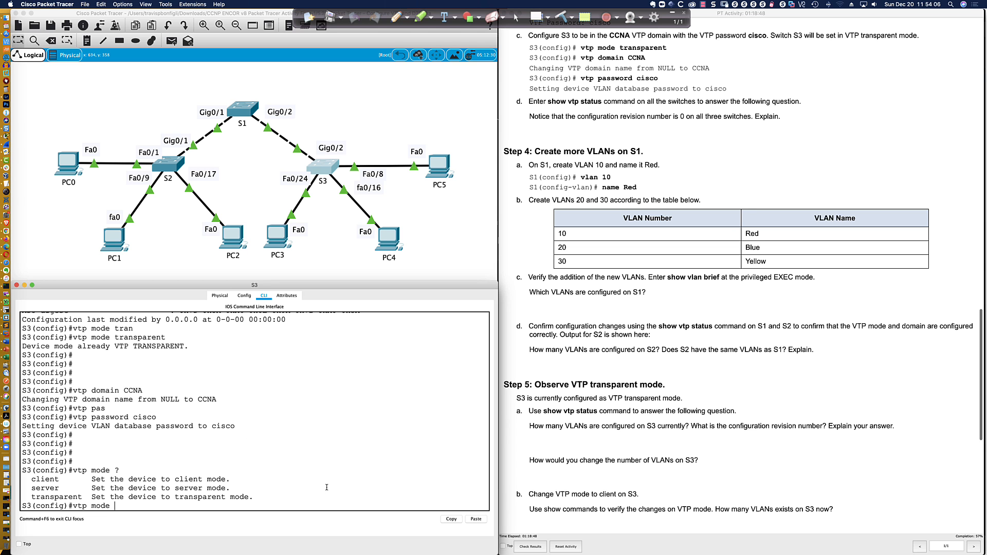
Confirm S3's VTP status shows Transparent operating mode with revision 0
key(BackSpace)
key(BackSpace)
key(BackSpace)
key(BackSpace)
key(BackSpace)
key(BackSpace)
key(BackSpace)
key(BackSpace)
key(BackSpace)
scroll(530, 138, down, 3)
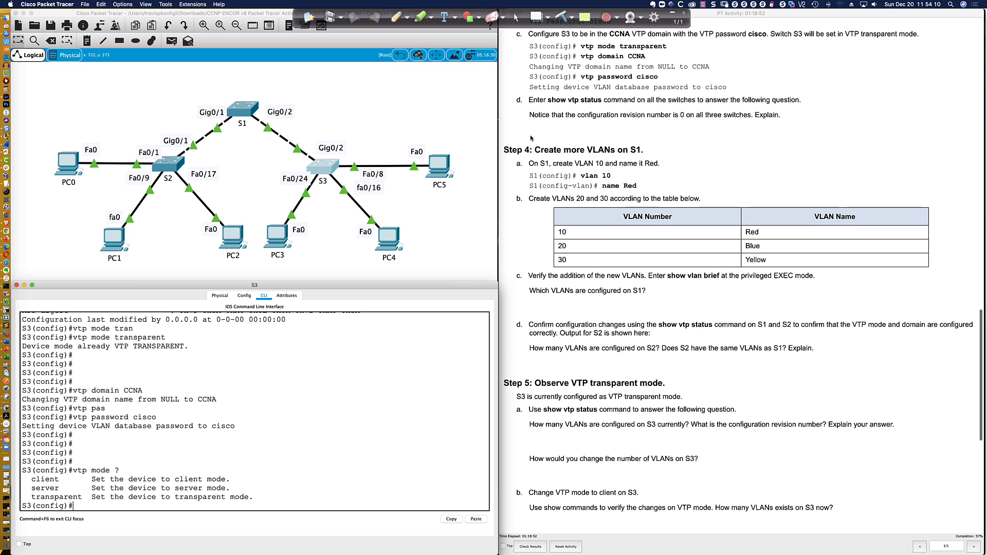
scroll(530, 138, up, 1)
click(352, 426)
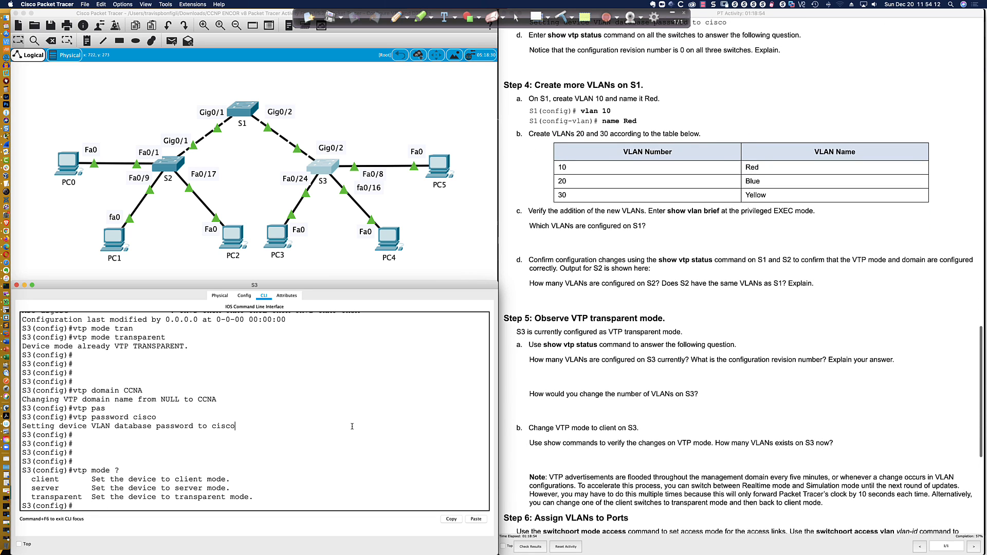
text(do sh vtp status)
key(Return)
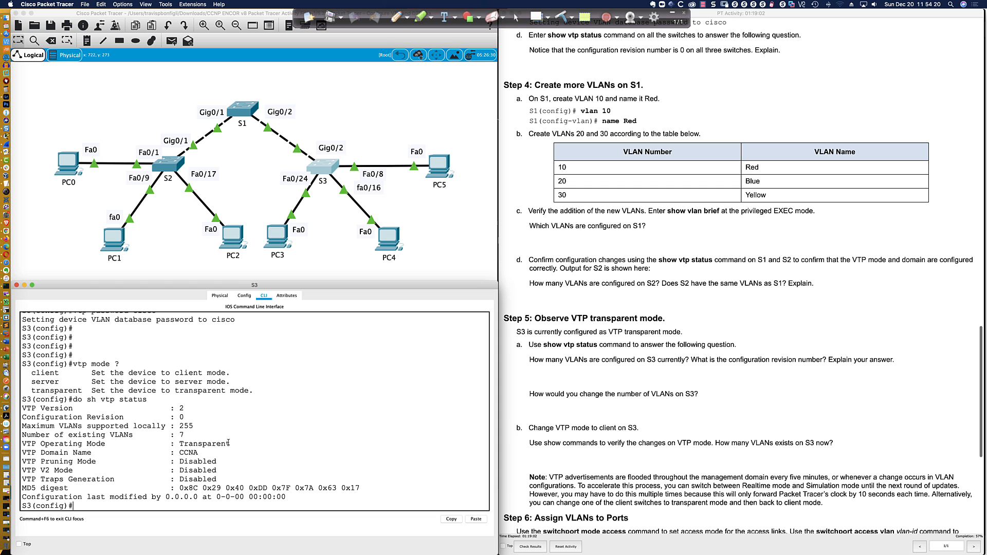
drag(228, 443, 186, 444)
click(305, 436)
Bring up switch S2's command-line window
scroll(536, 155, down, 1)
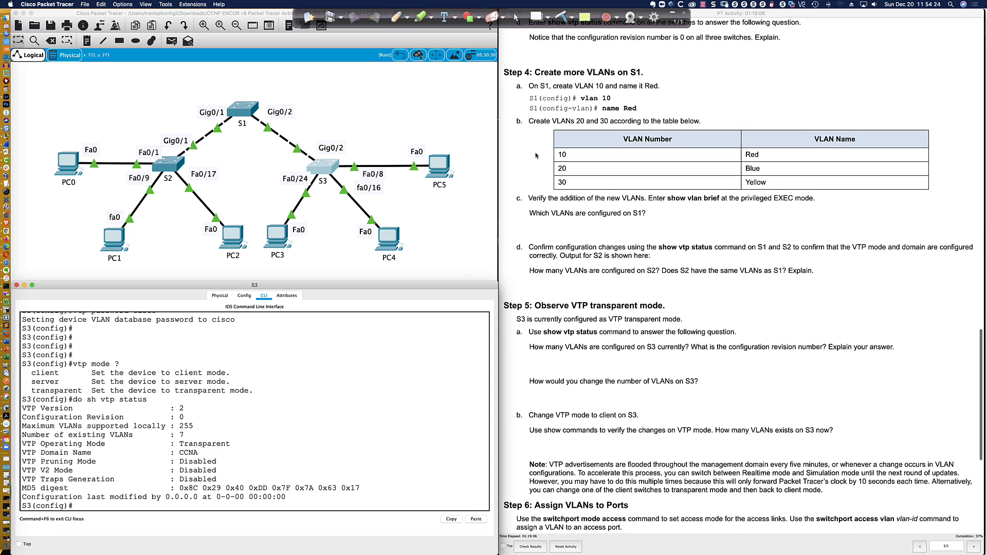
scroll(536, 156, up, 1)
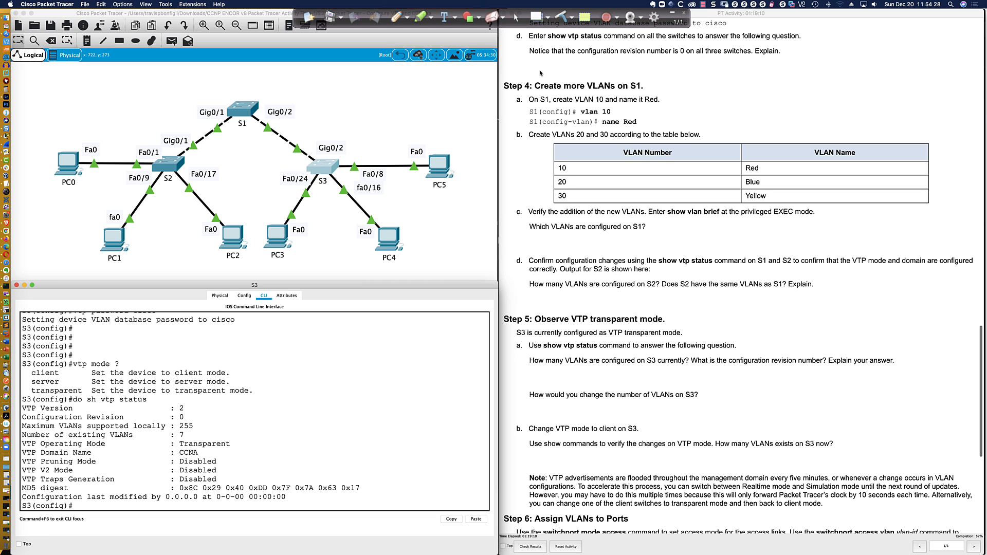
scroll(541, 73, down, 1)
scroll(541, 73, down, 1)
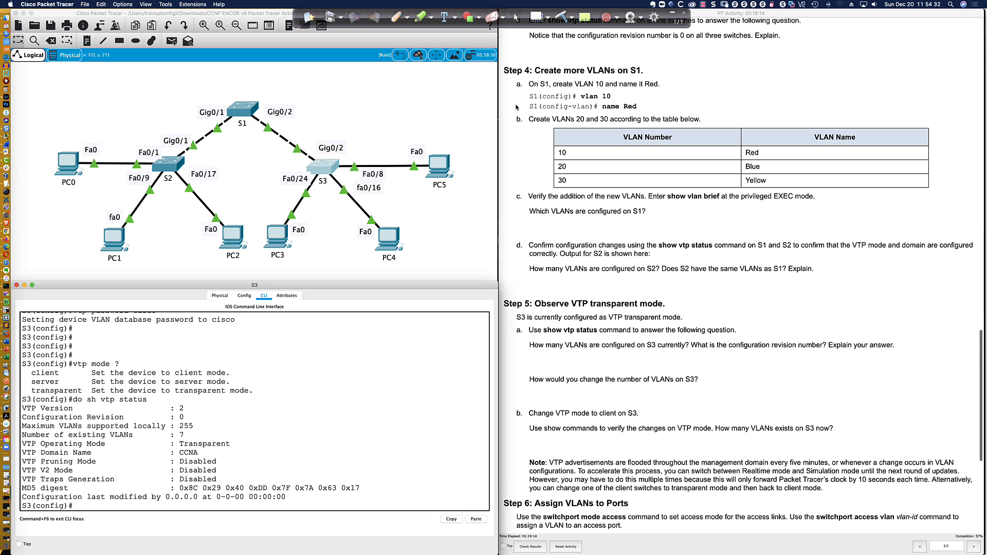
scroll(514, 107, down, 3)
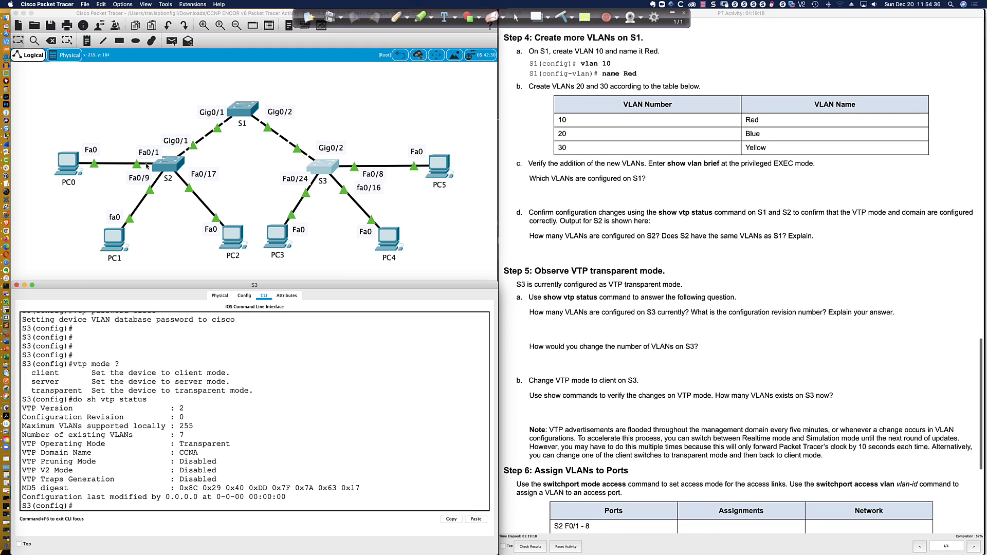
click(165, 162)
Try vlan 888 on client S2 and get the CLIENT-mode refusal
click(289, 417)
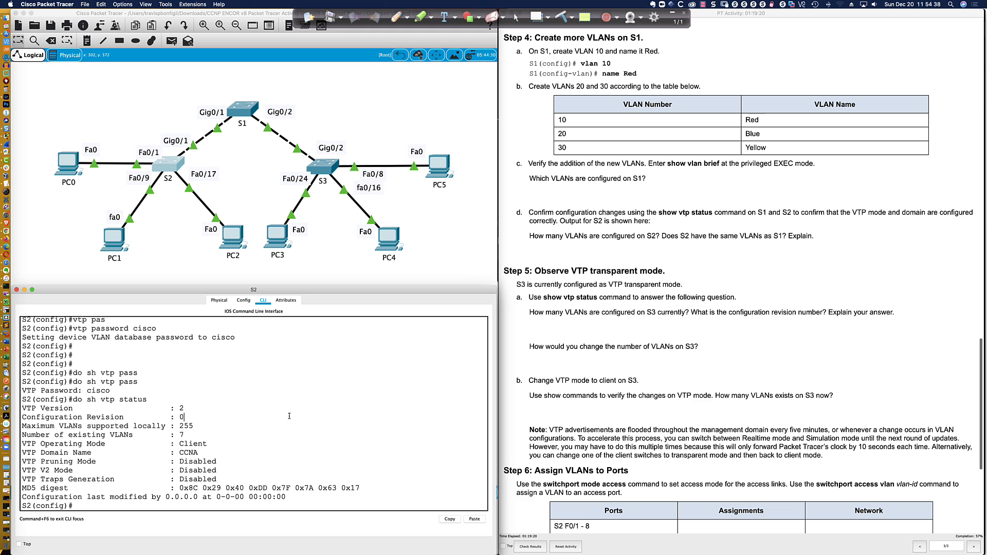
key(Return)
key(Return)
key(Return)
key(Return)
text(van)
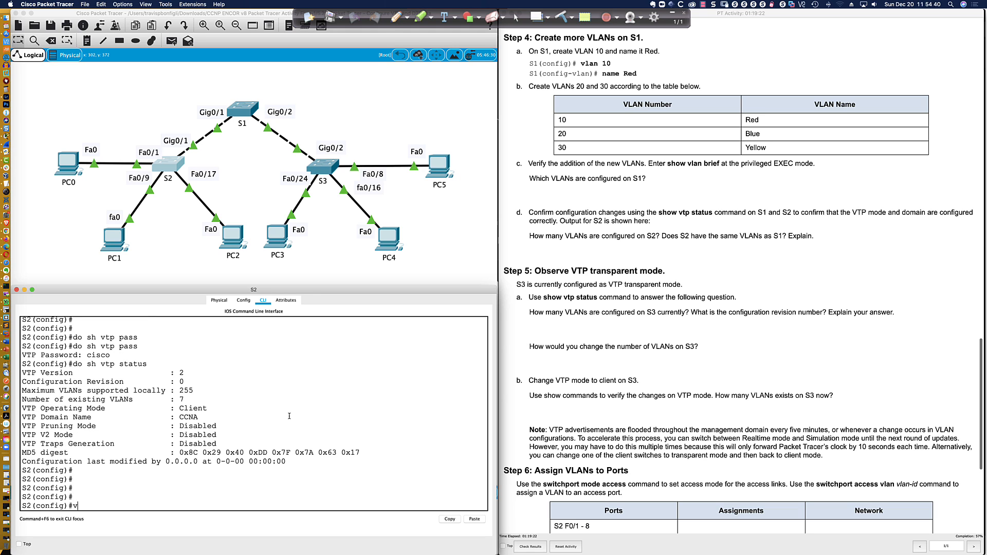
key(BackSpace)
key(BackSpace)
text(lan 888)
key(Return)
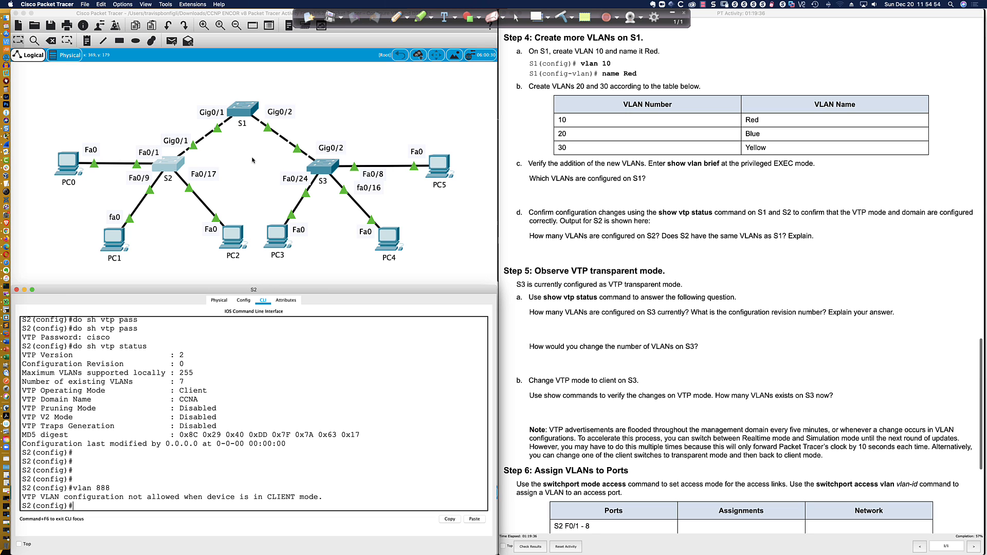
Check S1's VTP status from its command line
click(245, 111)
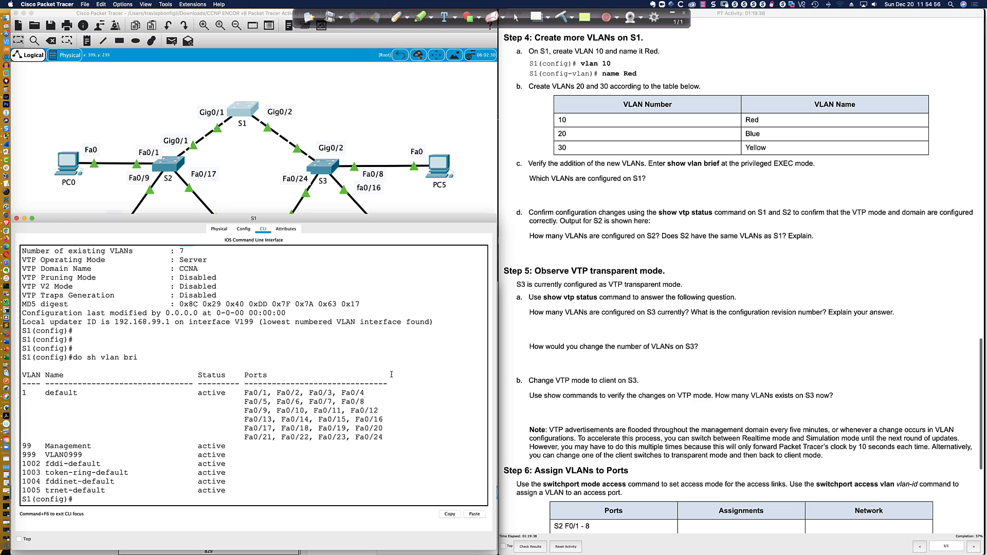
scroll(393, 385, down, 1)
key(Return)
key(Return)
text(do sh vtp s)
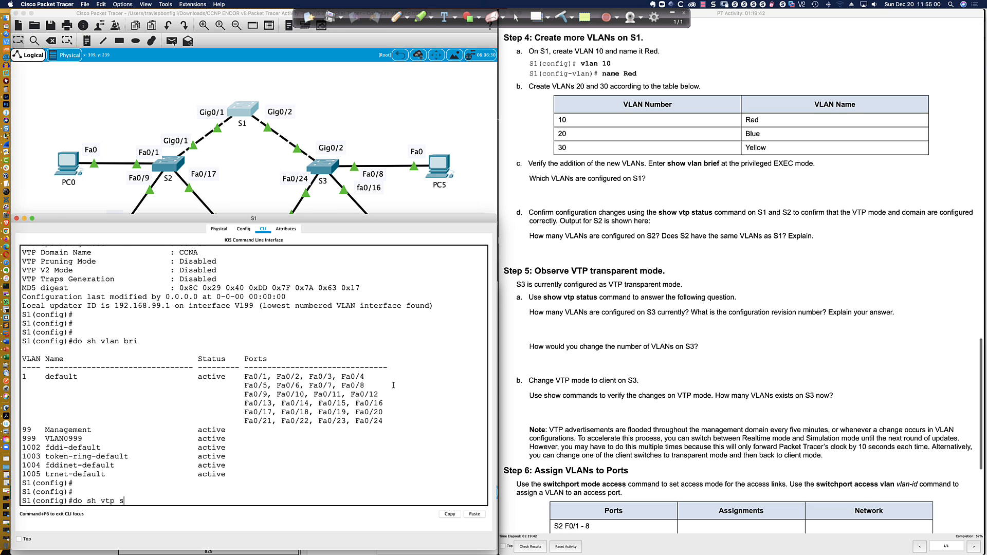
text(tatus)
key(Return)
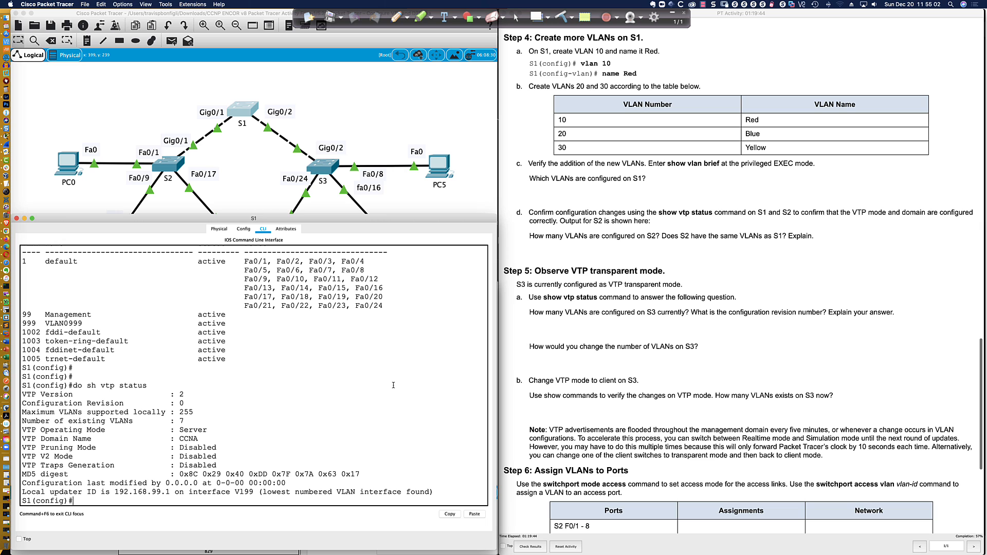
key(Return)
key(Return)
key(Return)
key(Return)
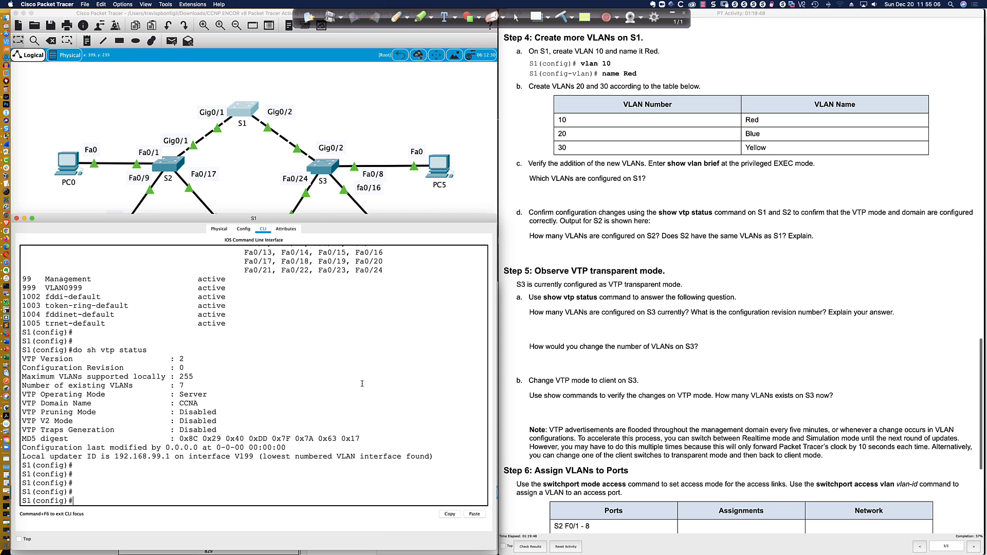
Create VLAN 10 named Red on S1 and confirm it in the brief VLAN list
text(vlan 10)
key(Return)
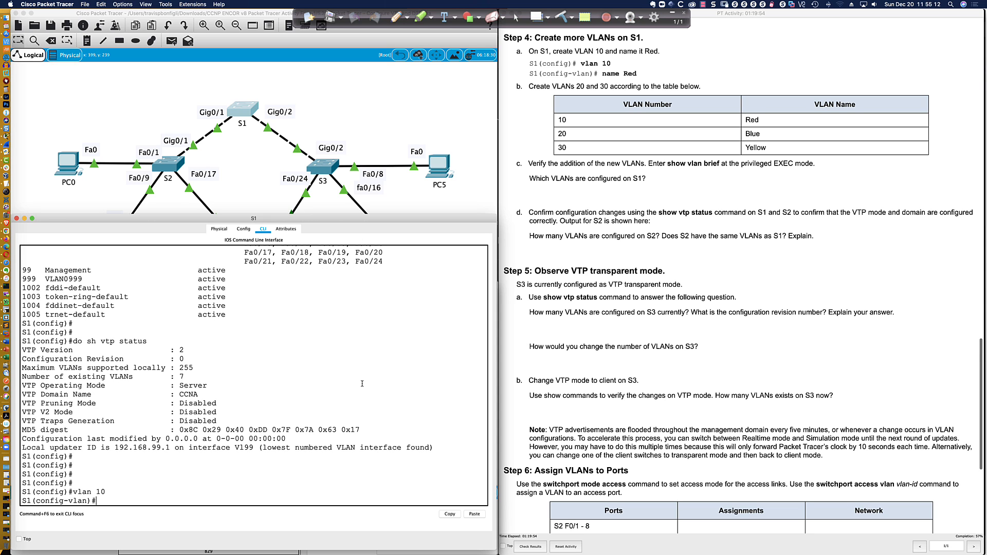
text(name Red)
key(Return)
key(Return)
key(Return)
text(do sh vlan bri)
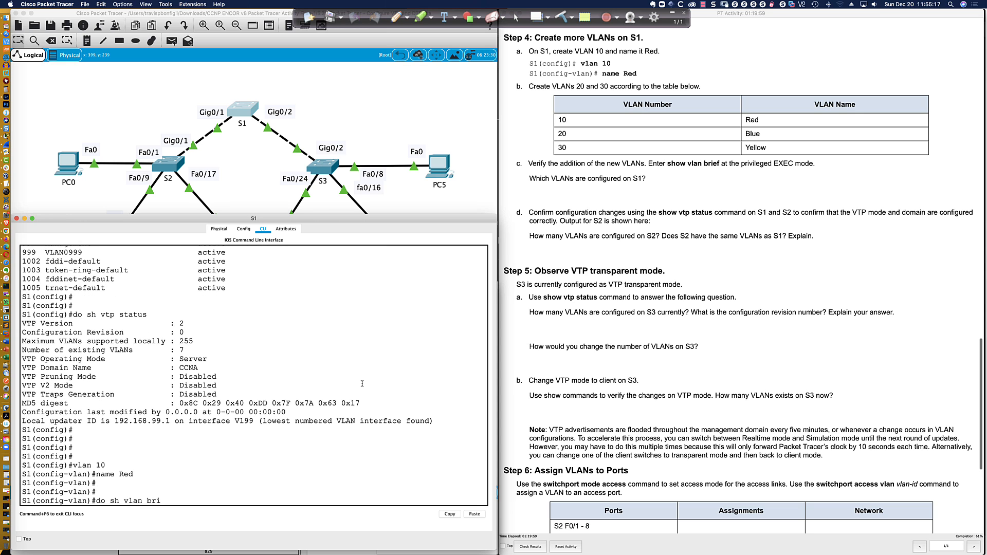
key(Return)
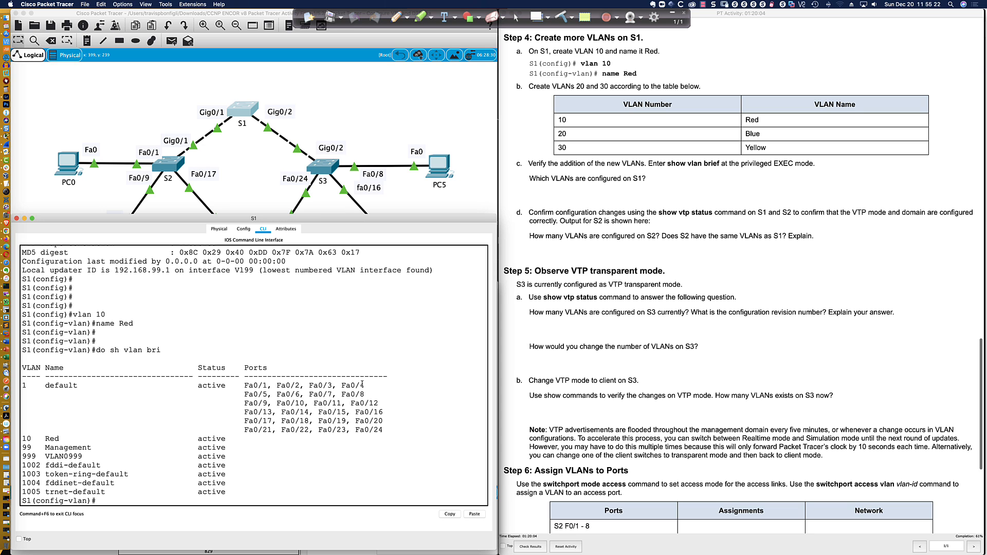
Add VLAN 20 Blue and VLAN 30 Yellow on S1, then verify all three are active
key(Return)
key(Return)
key(Return)
text(vlan)
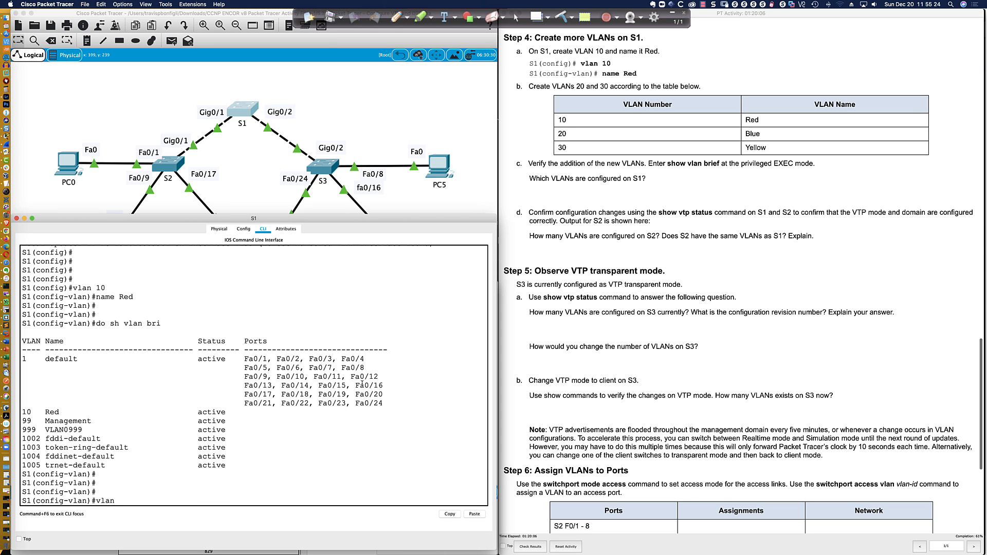
text( 20)
key(Return)
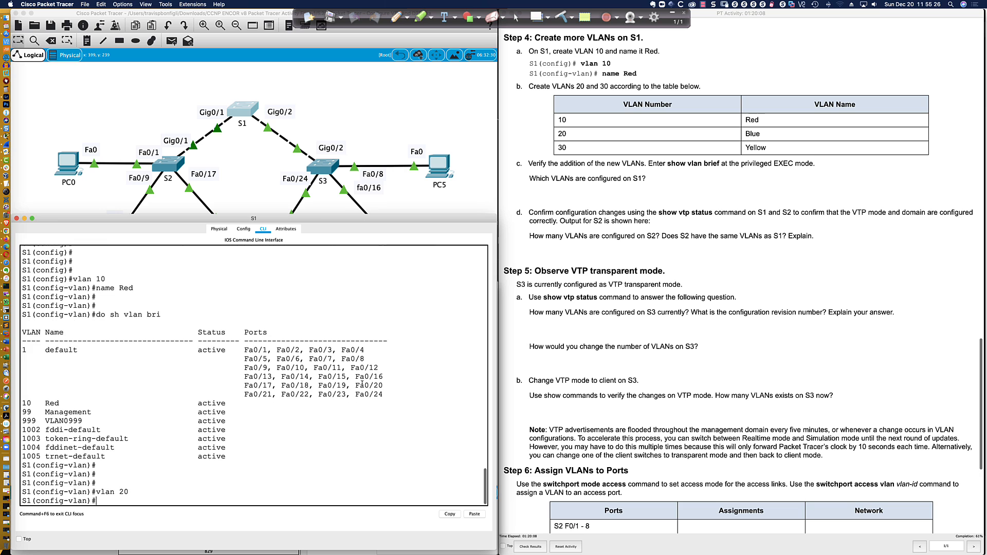
text(name Blue)
key(Return)
text(vlan 30)
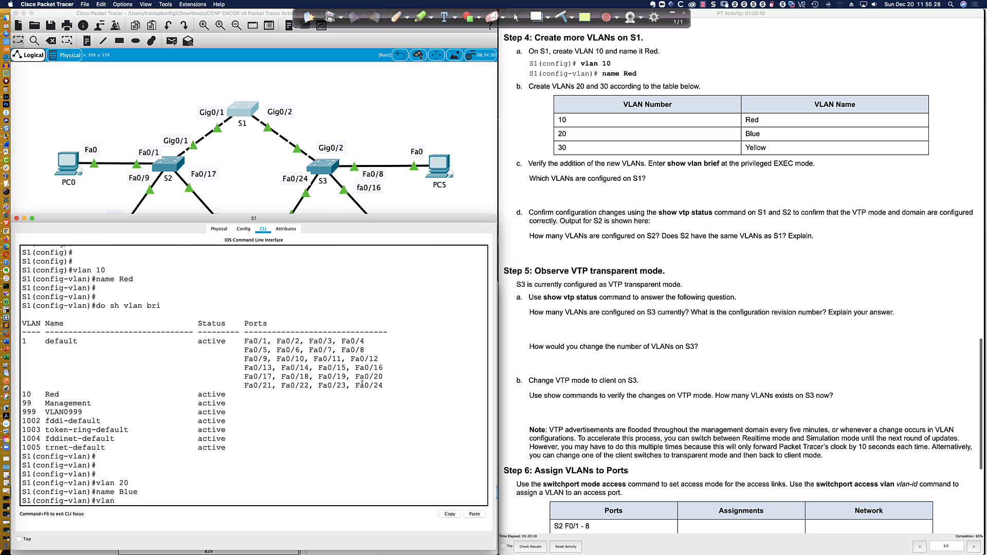
key(Return)
text(name)
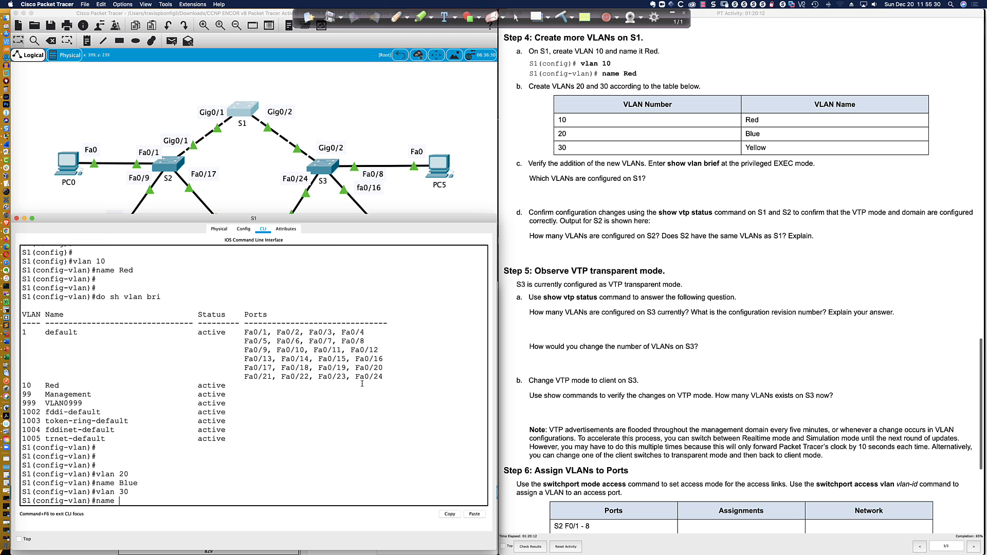
text( Yellow)
key(Return)
text(do sh)
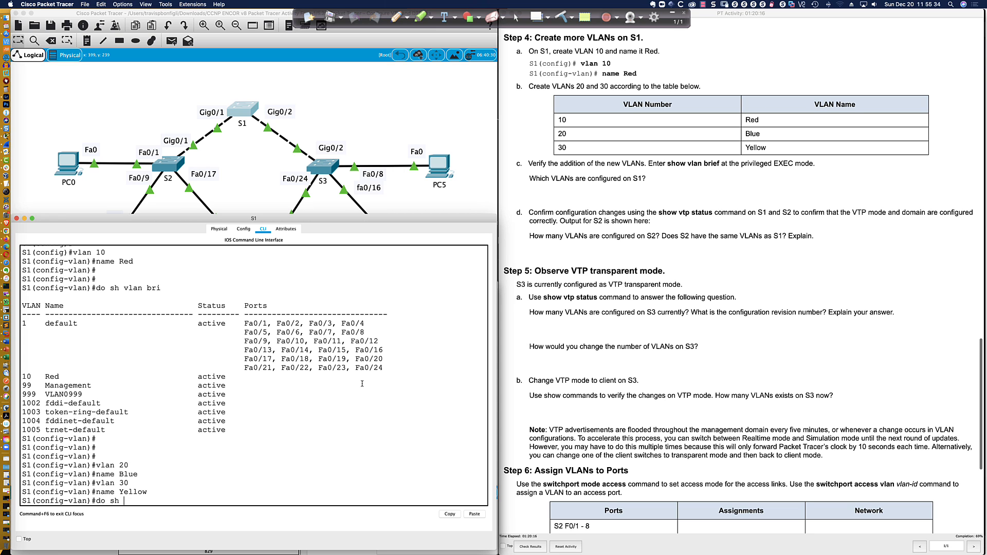
text( vlan bri)
key(Return)
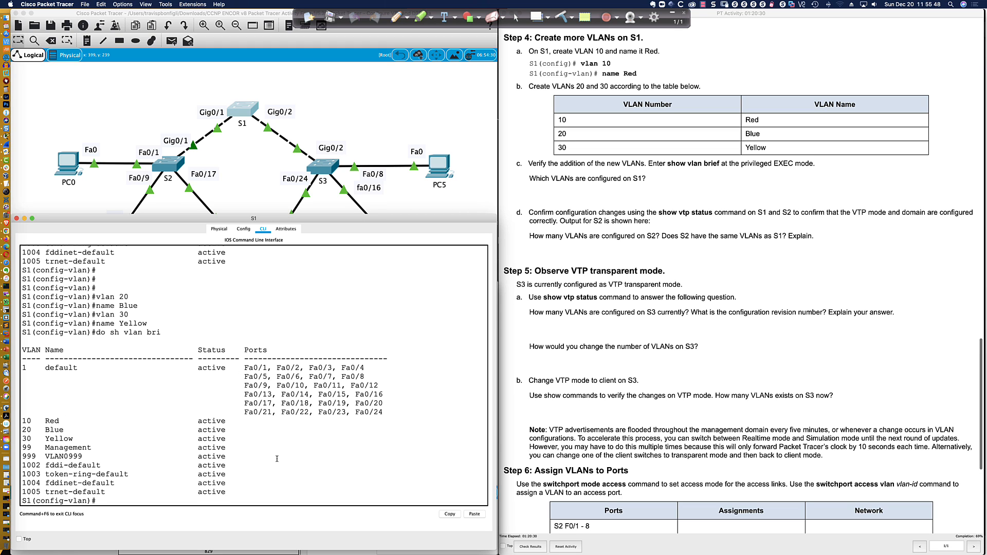
Show S1's VTP status and highlight the local updater, revision 6 and 10 VLANs
text(do sh vtp statu)
key(Return)
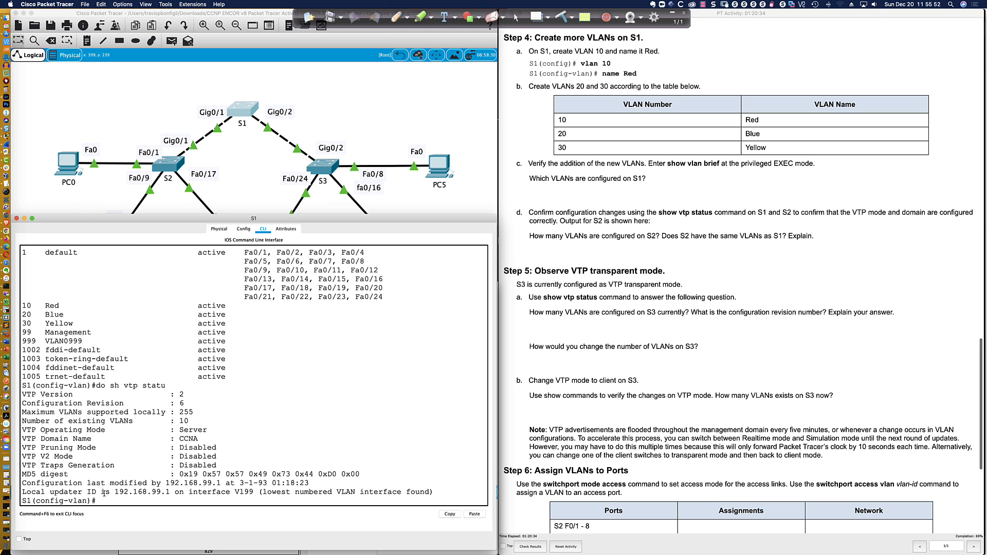
drag(31, 492, 251, 493)
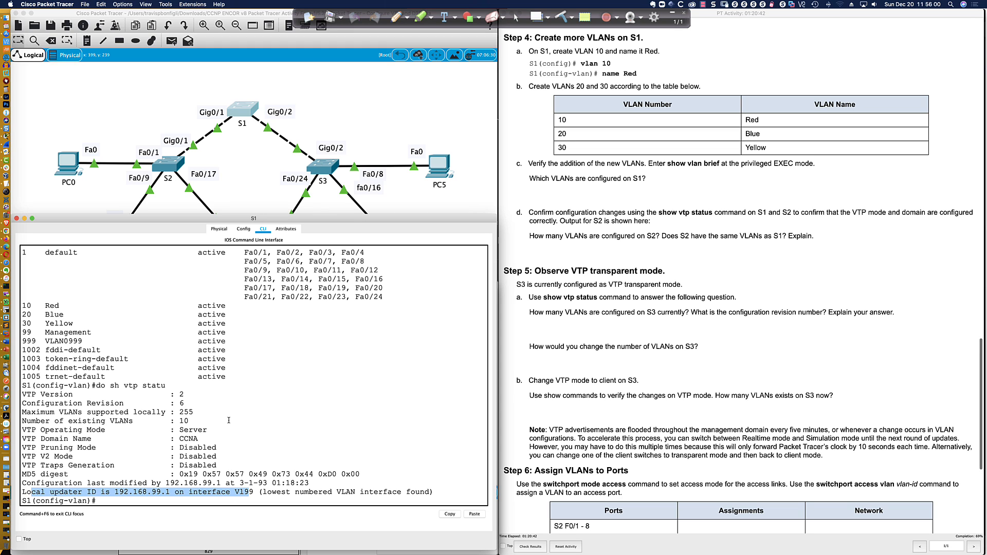
click(221, 413)
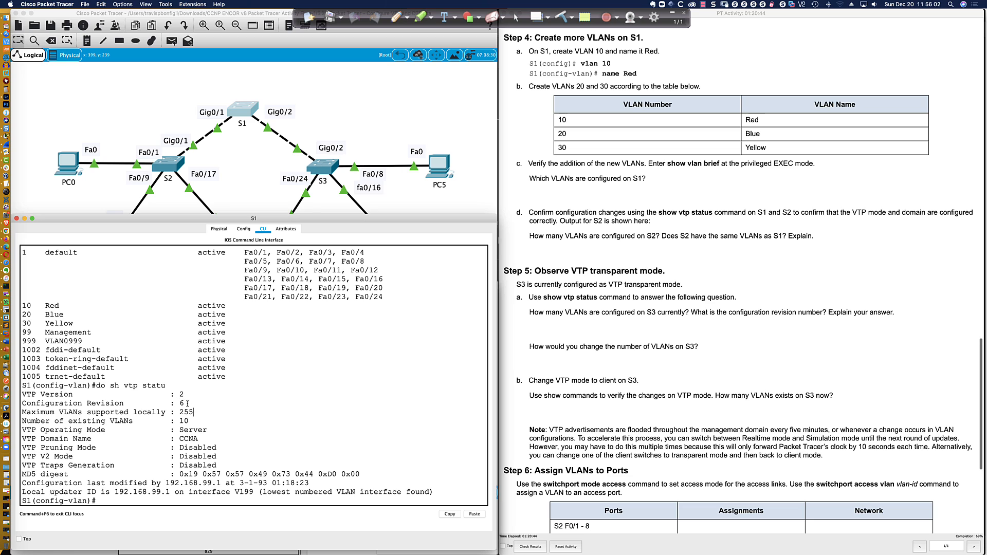
drag(184, 403, 177, 403)
click(183, 403)
drag(189, 421, 180, 421)
click(225, 501)
scroll(519, 142, down, 5)
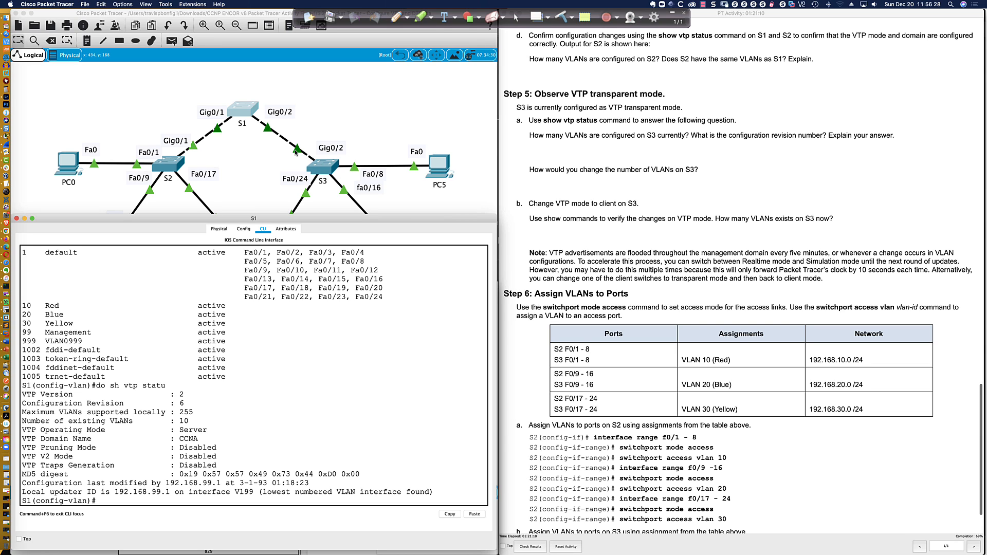
click(164, 164)
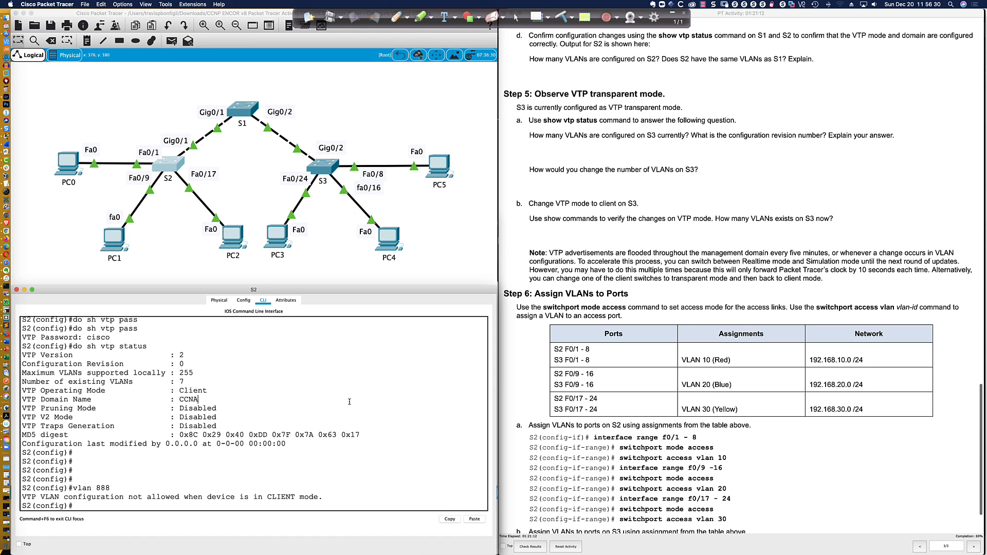
Leave configuration mode on S2 and save its running configuration with wri mem
key(Return)
key(Return)
key(Return)
key(Return)
text(end)
key(Return)
key(Return)
key(Return)
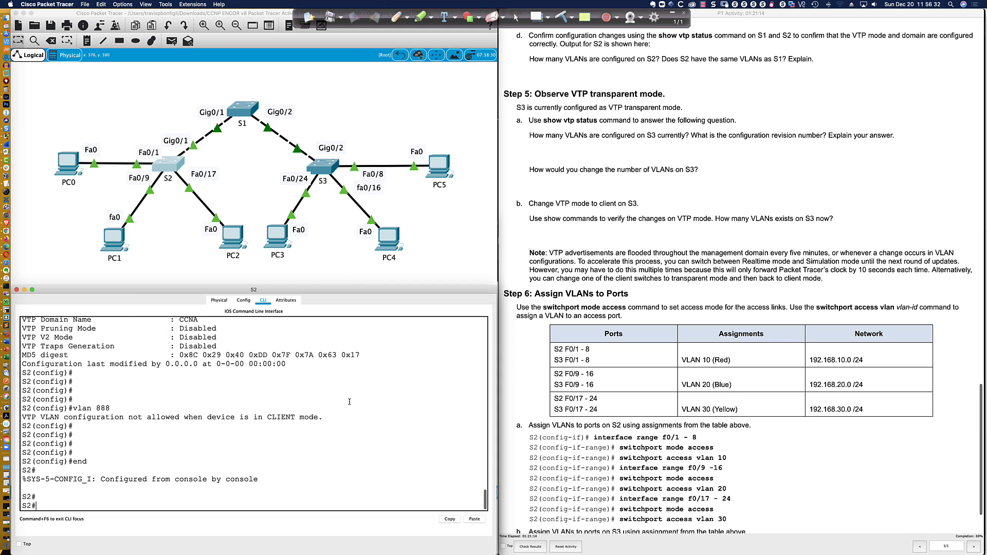
key(Return)
text(wri mem)
key(Return)
key(Return)
key(Return)
key(Return)
key(Return)
key(Return)
key(Return)
key(Return)
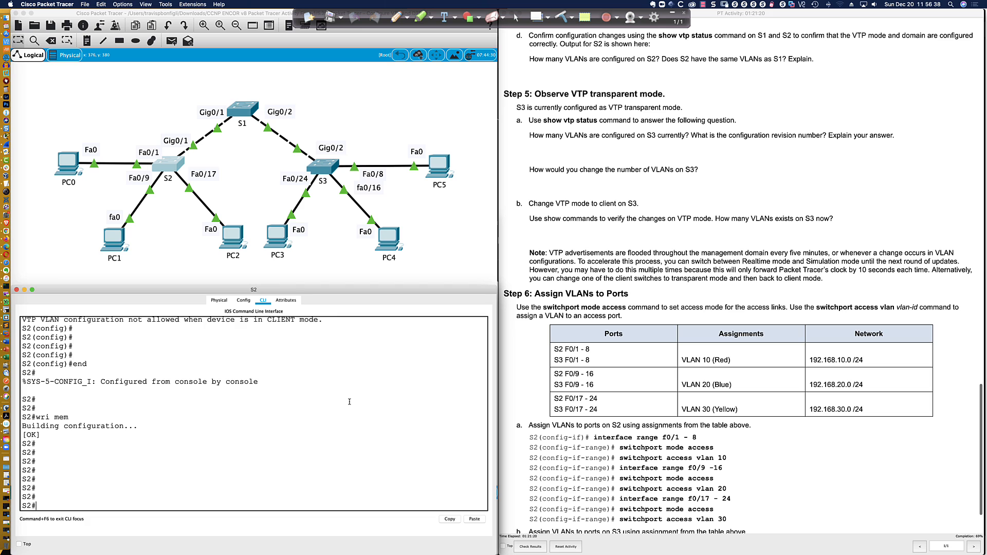
Show S2's VTP status and highlight updater 192.168.99.1, 10 VLANs and revision 6
text(sh vtp status)
key(Return)
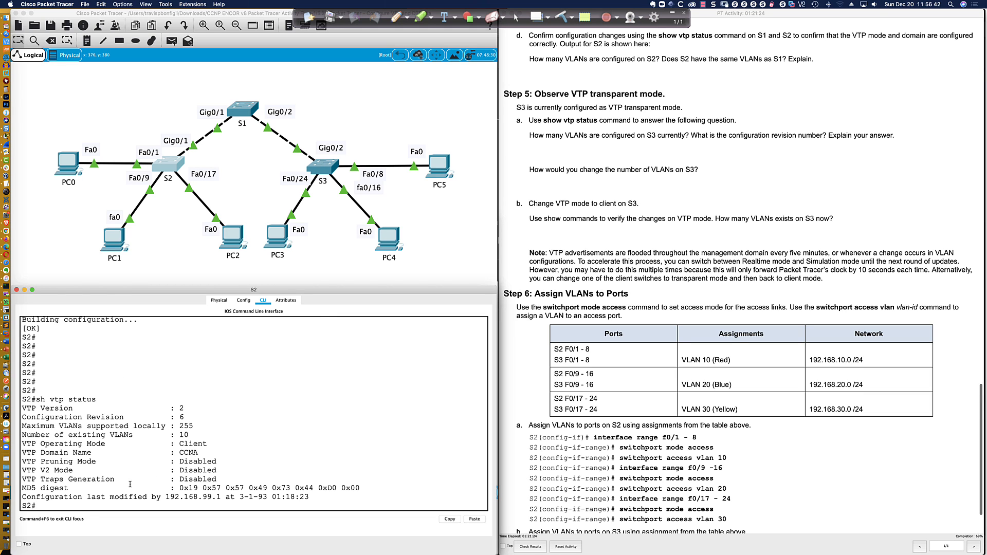
drag(72, 497, 310, 497)
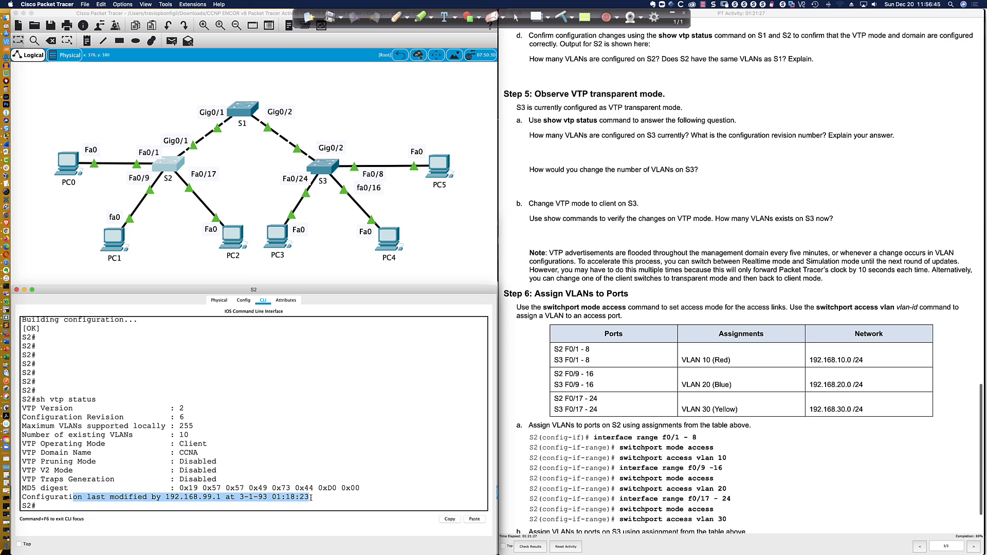
click(204, 496)
drag(165, 496, 222, 497)
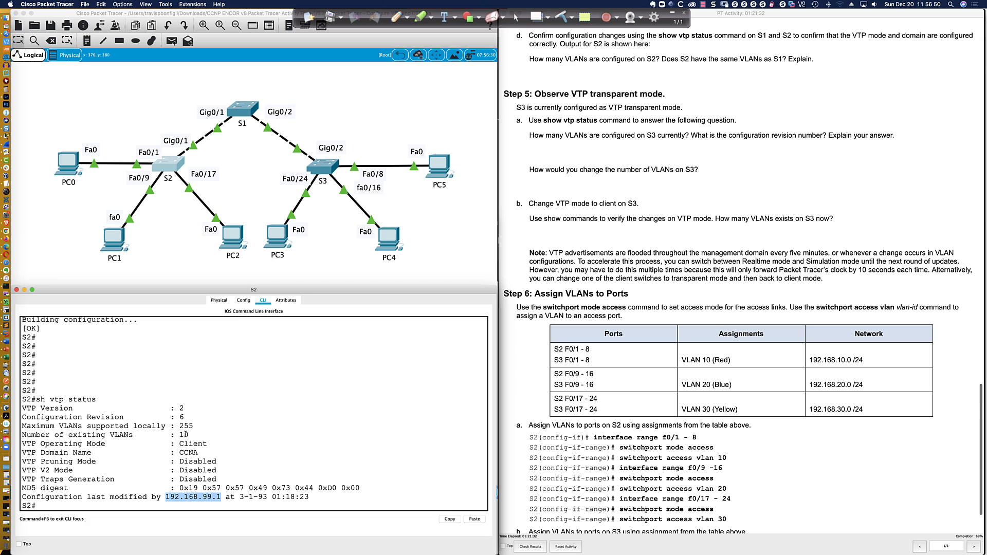
drag(190, 434, 180, 434)
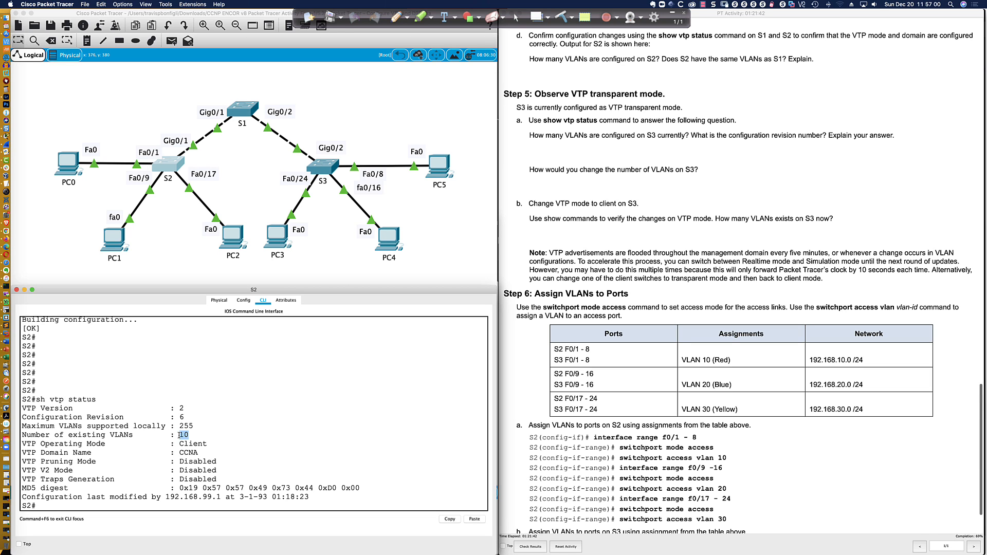
double_click(182, 417)
scroll(197, 458, down, 1)
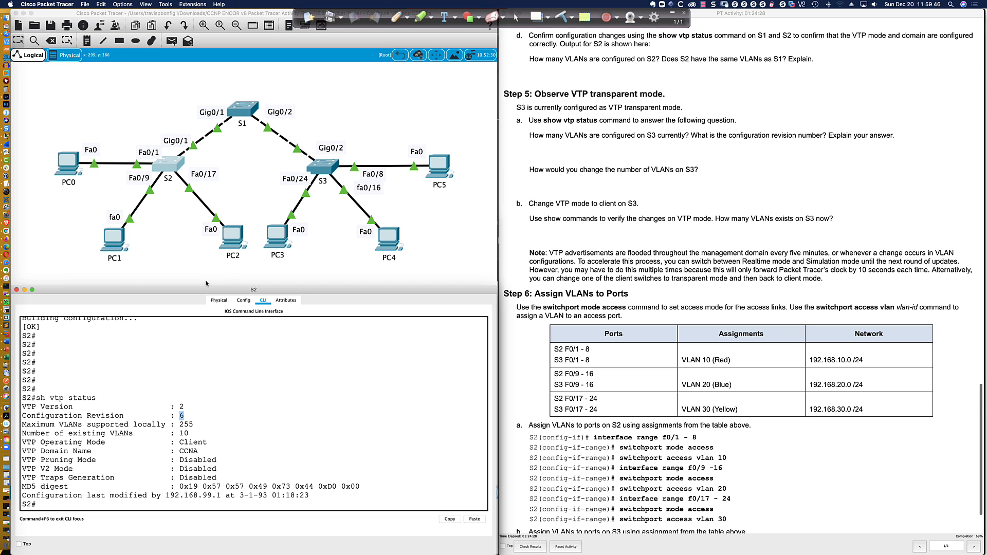
Sketch notes around S2's Fa0/1 link and the JOIN -6 note, then erase the drawings
click(395, 17)
mouse_move(164, 160)
mouse_down()
mouse_move(105, 96)
mouse_move(79, 90)
mouse_move(107, 99)
mouse_move(80, 73)
mouse_up()
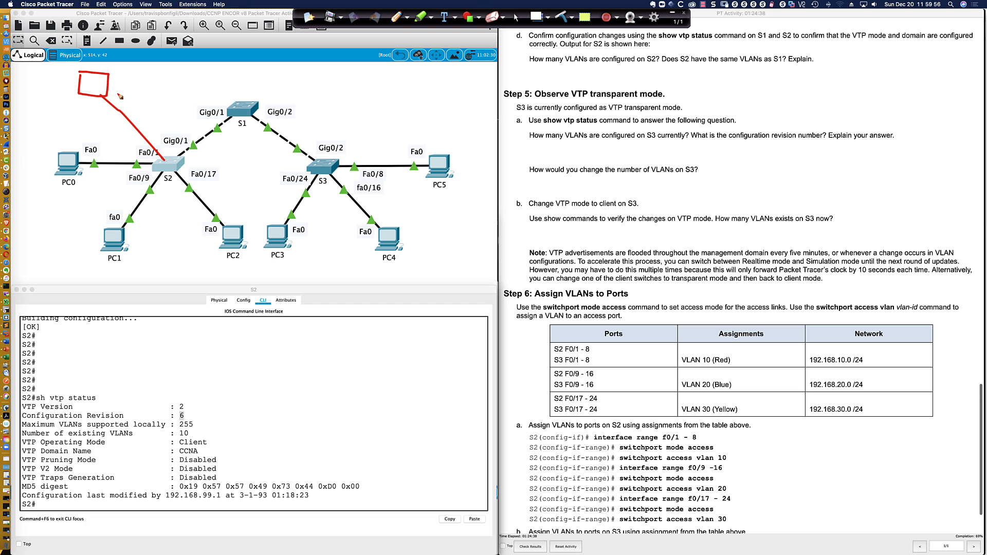
mouse_move(165, 124)
mouse_down()
mouse_move(157, 143)
mouse_move(184, 133)
mouse_up()
mouse_move(114, 77)
mouse_down()
mouse_move(114, 85)
mouse_move(132, 78)
mouse_up()
mouse_move(140, 101)
mouse_down()
mouse_move(158, 106)
mouse_move(192, 83)
mouse_up()
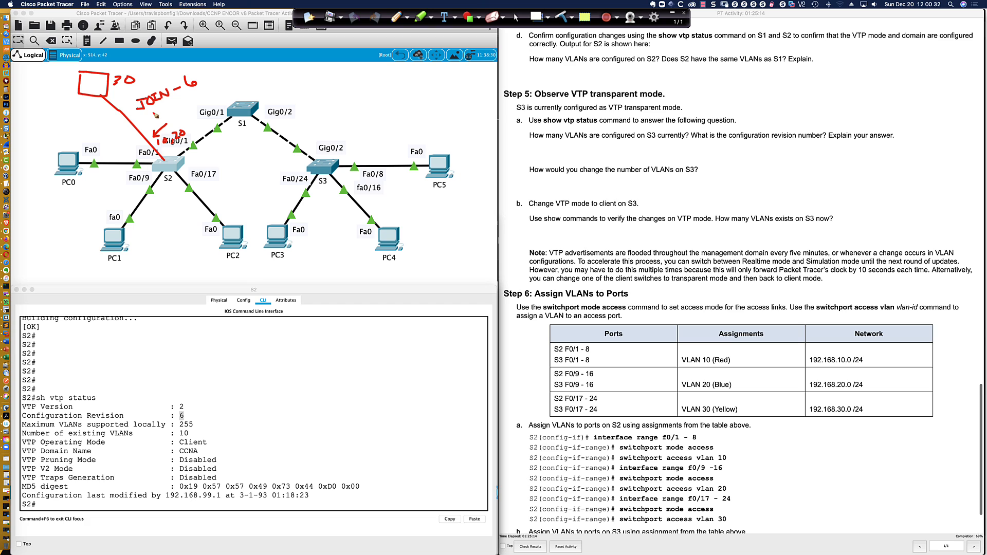
drag(136, 110, 186, 99)
key(Delete)
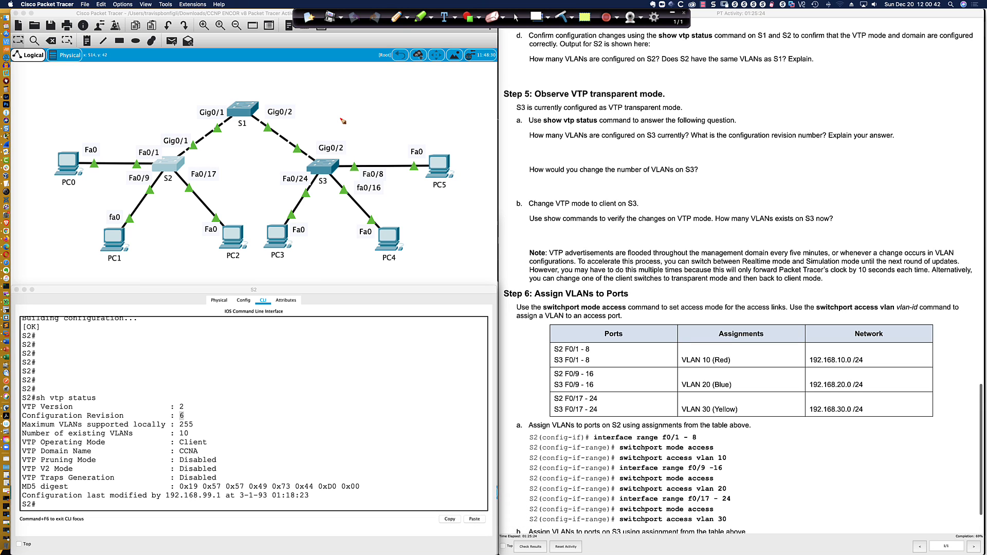
click(517, 18)
Open S3's console and run do sh vlan b, showing only VLANs 1, 99, 999 and defaults
scroll(534, 81, down, 1)
scroll(535, 80, down, 2)
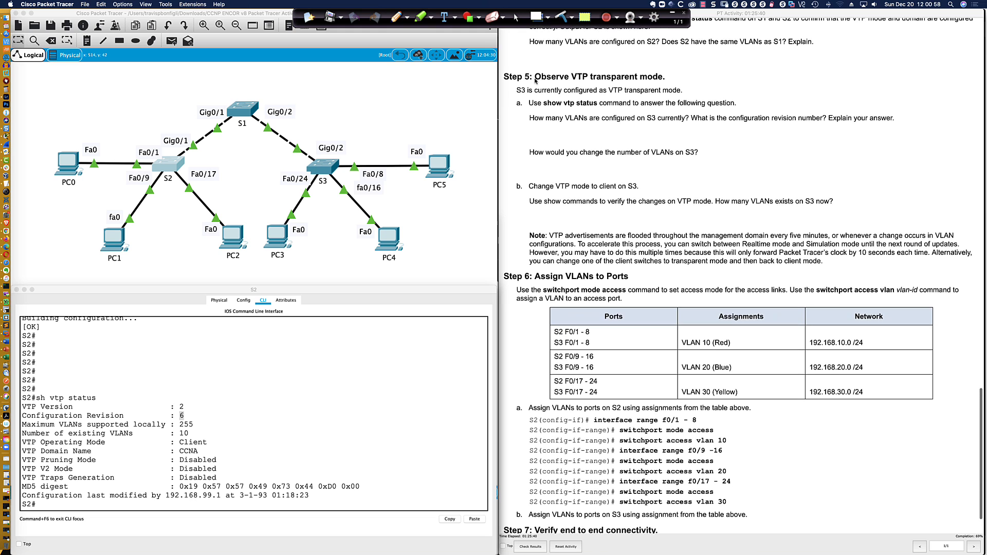
scroll(534, 81, down, 5)
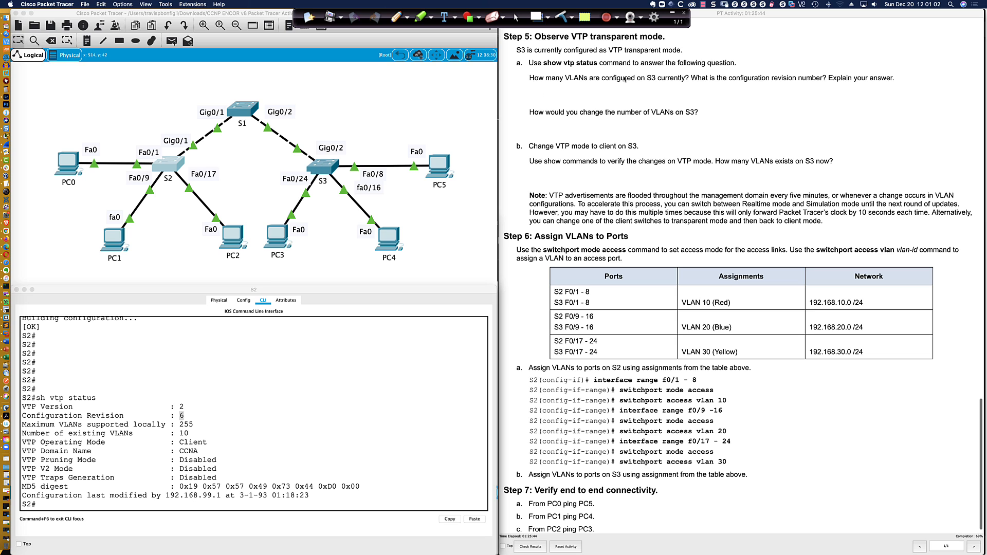
scroll(544, 85, down, 2)
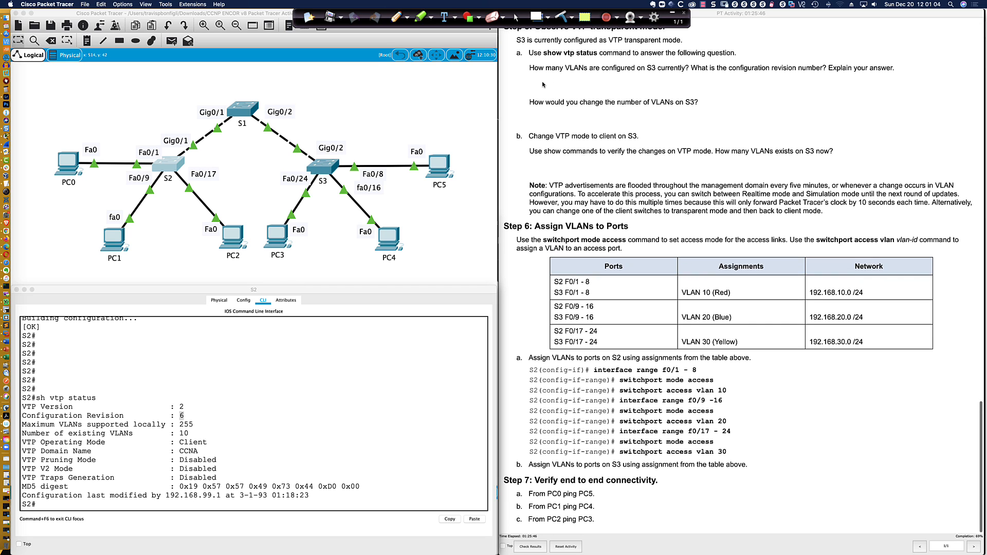
click(319, 164)
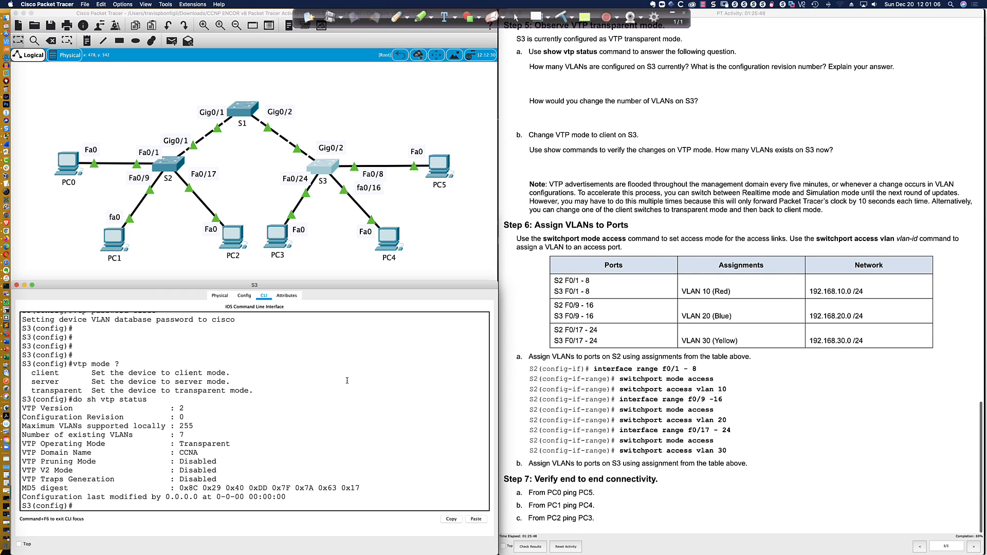
key(Return)
key(Return)
key(Return)
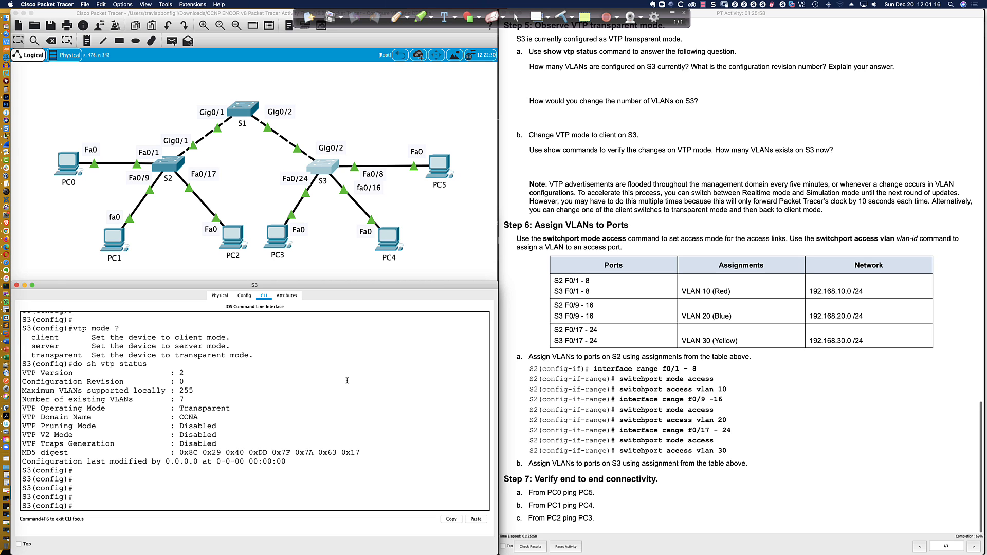
text(do sh vlan bri)
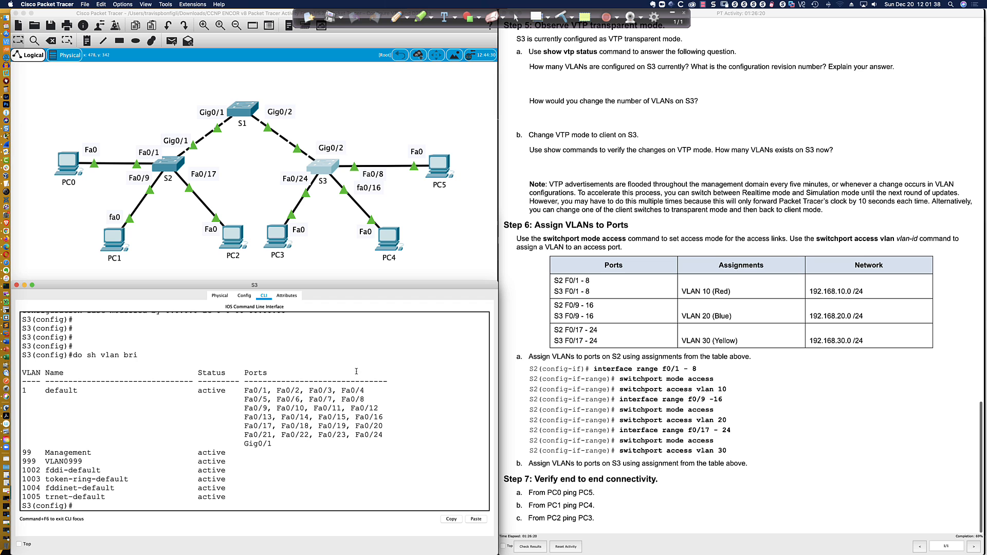
scroll(531, 81, down, 1)
Create VLANs 10 Red, 20 Blue and 30 Yellow on S3
key(Return)
key(Return)
key(Return)
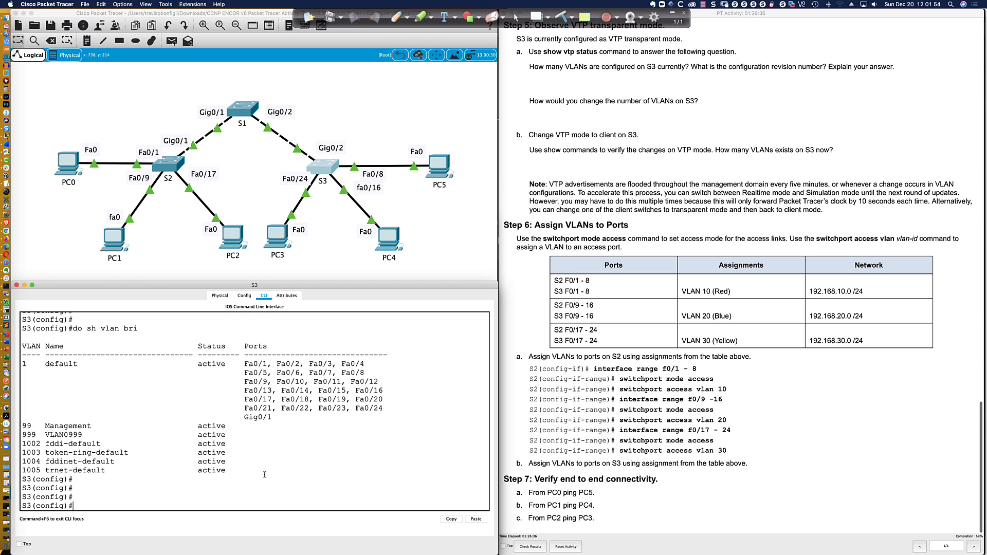
text(vlan 1)
key(Return)
text(vlan 10)
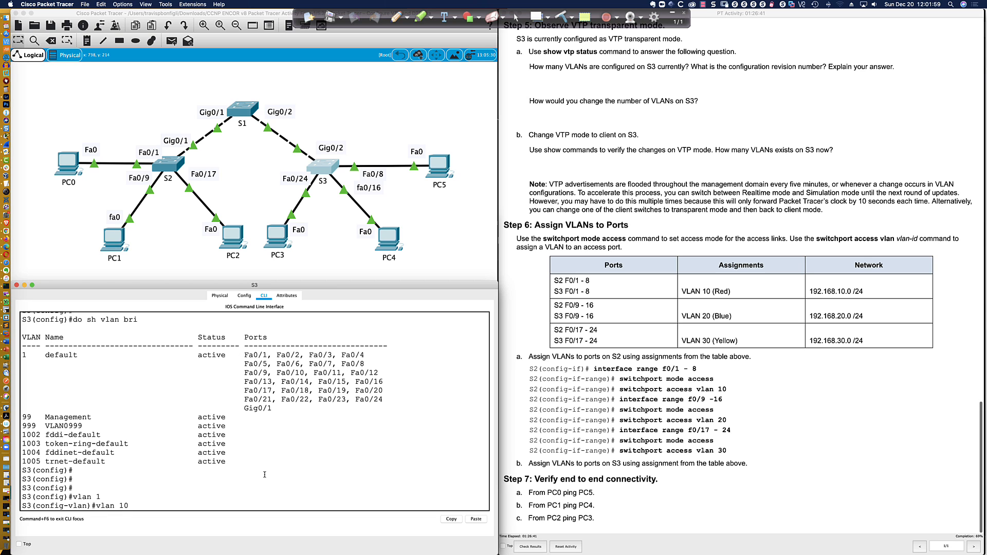
key(Return)
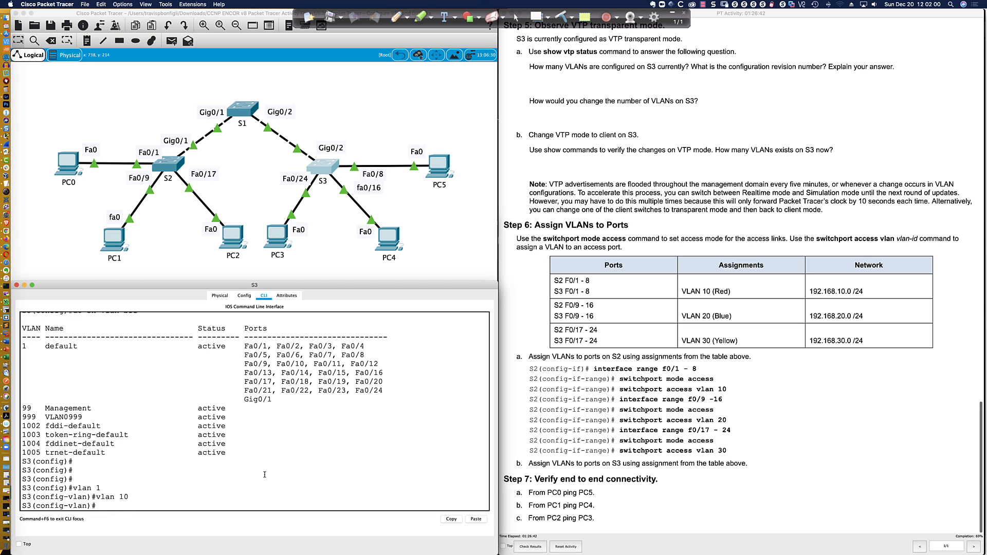
text(name Red)
key(Return)
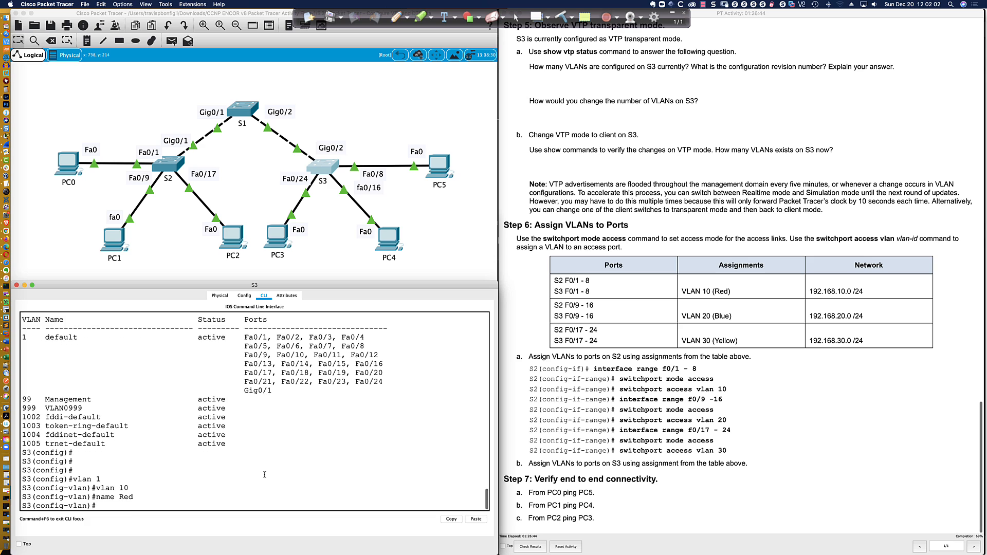
text(vlan 20)
key(Return)
text(name Bu)
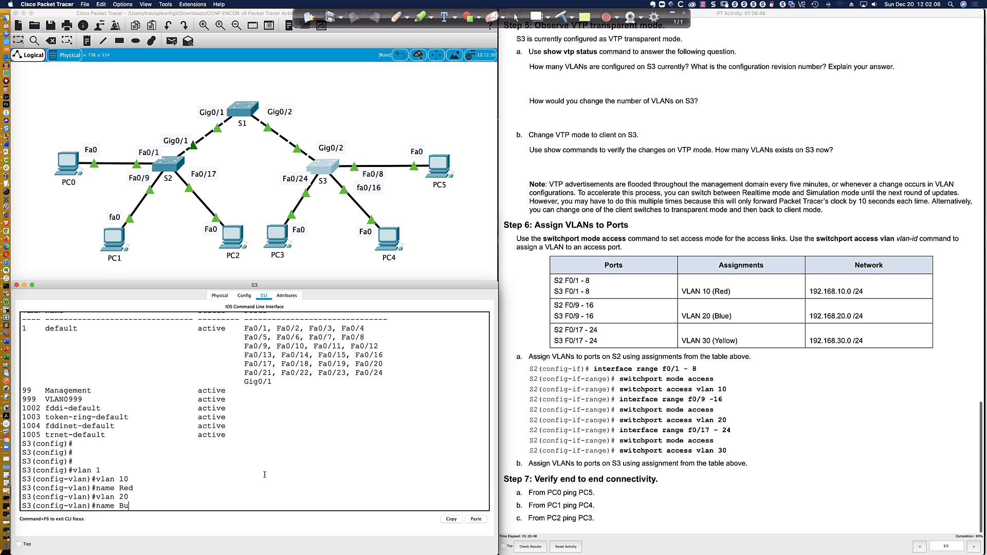
text(ue)
key(Return)
text(vlan)#vlan)
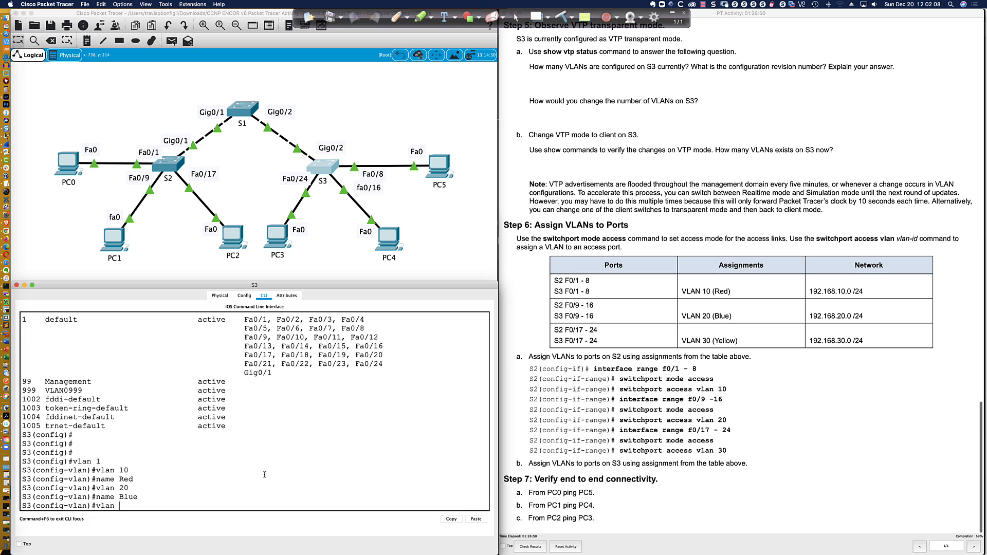
text( 30)
key(Return)
text(name Ye)
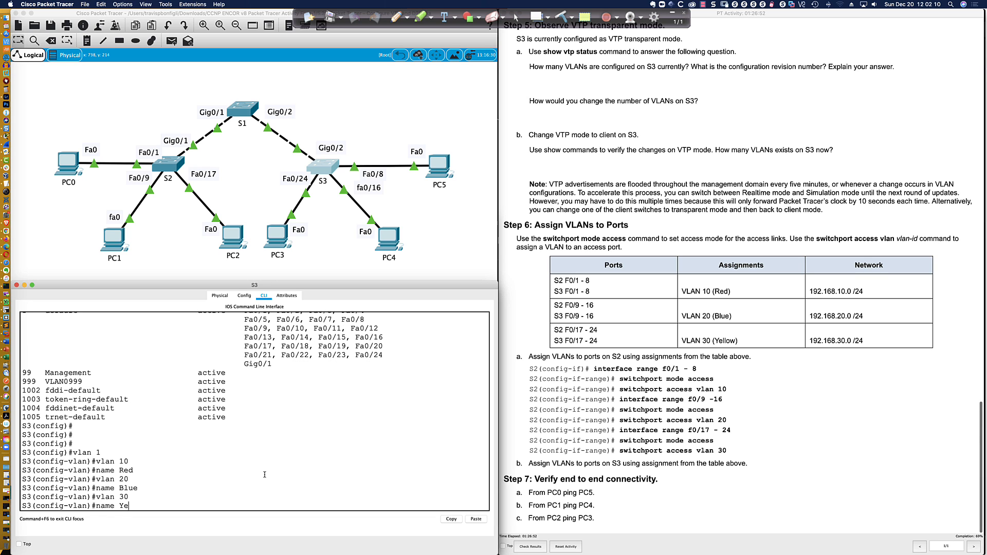
text(llow)
key(Return)
Check S3's VTP status, marking the last-modified line, and confirm the new VLANs in the VLAN brief
text(do sh v)
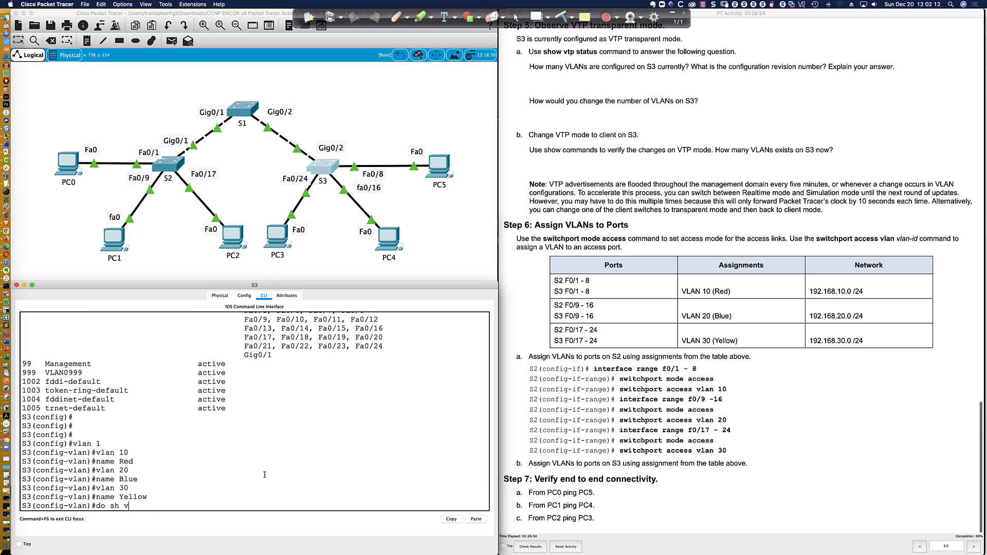
text(tp status)
key(Return)
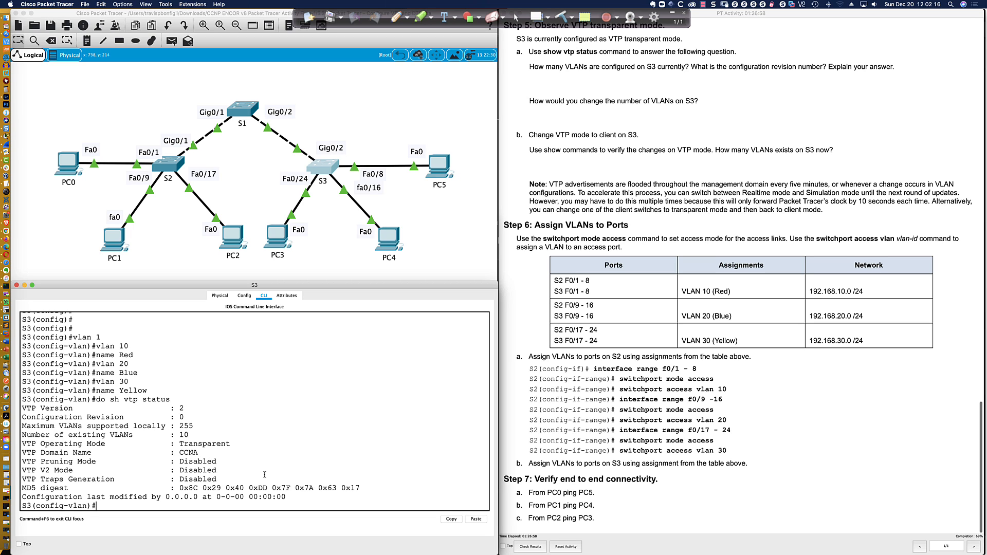
drag(286, 496, 55, 497)
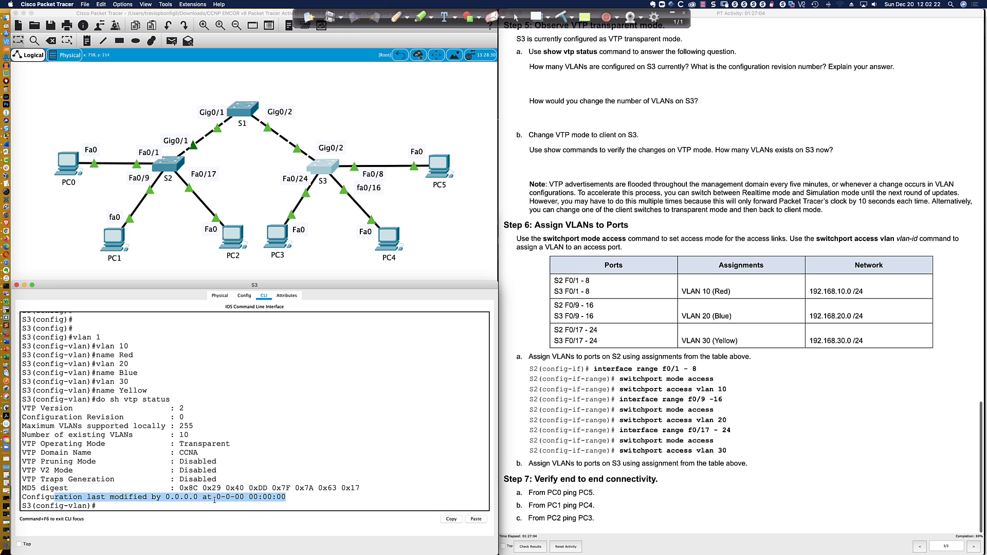
click(290, 498)
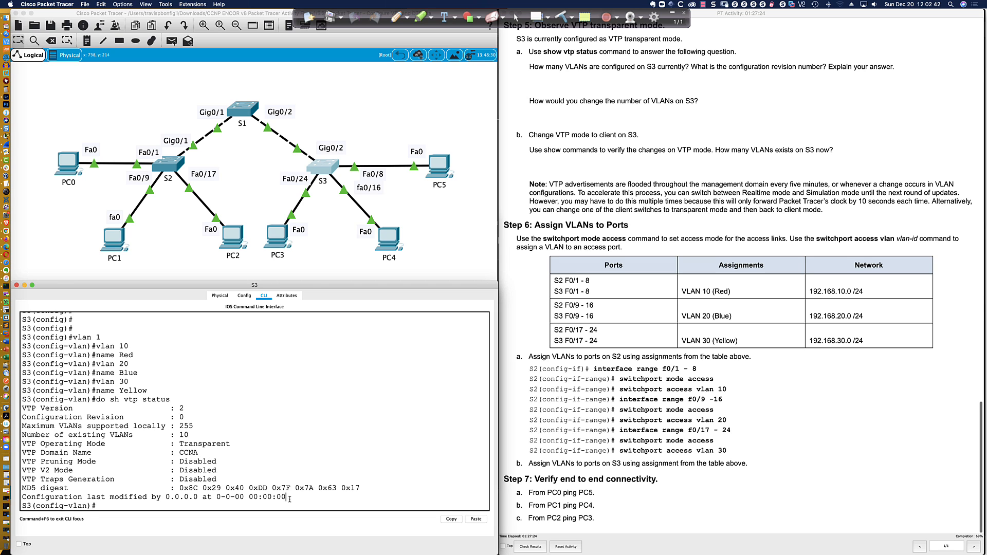
key(Return)
key(Return)
text(do sh vlan bri)
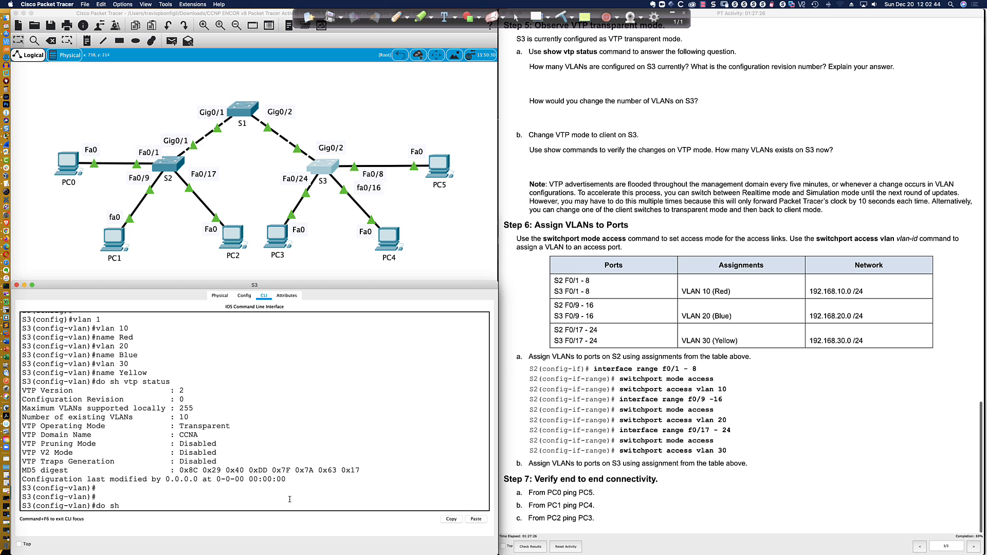
key(Return)
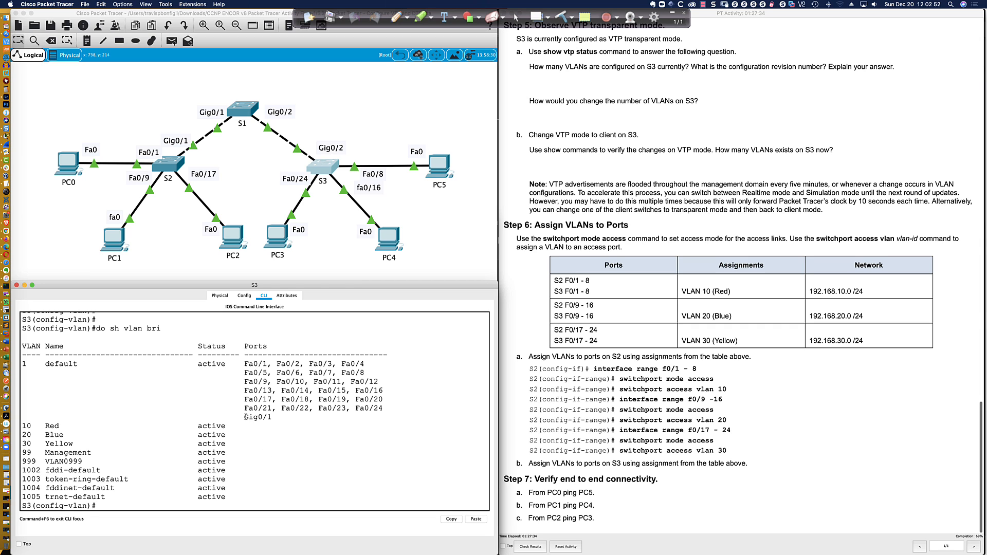
Point out Gig0/1 in the VLAN output, then exit and remove VLAN 109
drag(244, 417, 300, 417)
click(269, 472)
key(Return)
key(Return)
key(Return)
key(Return)
key(Return)
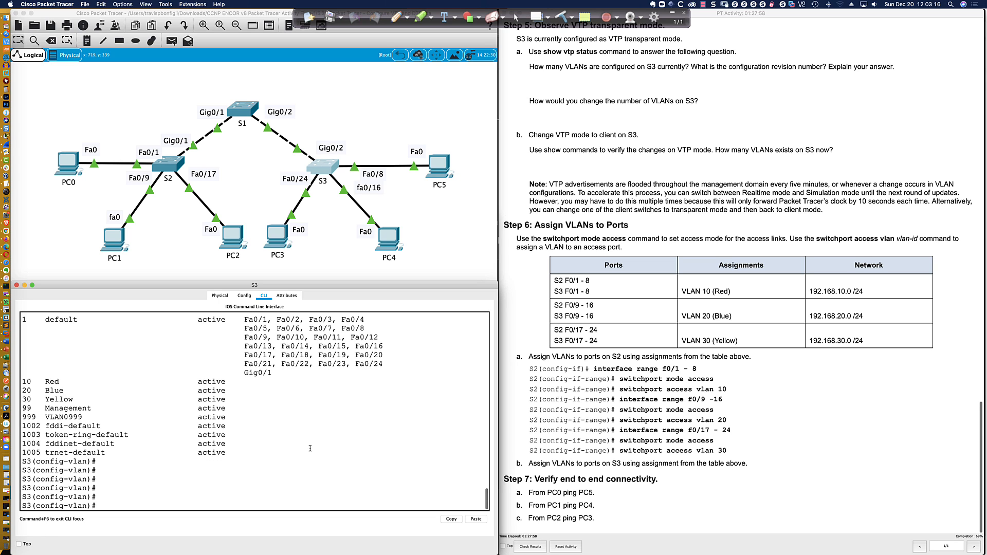
text(exit)
key(Return)
text(no)
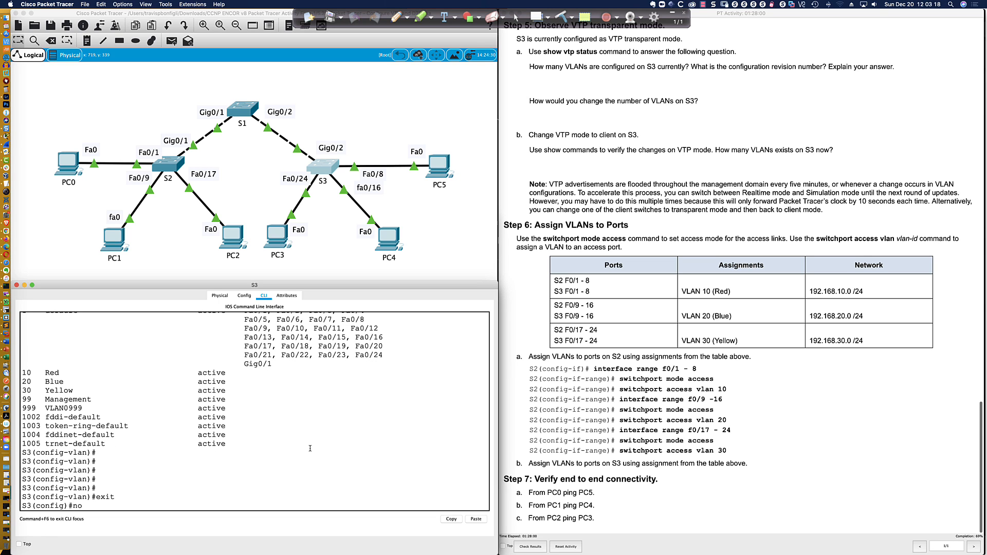
text( vlan 109)
key(Return)
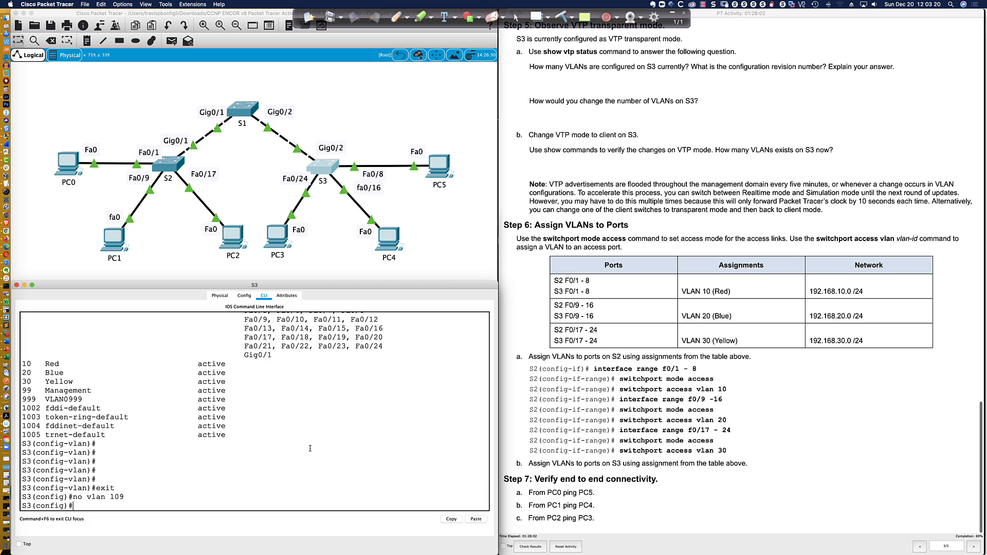
Delete VLANs 10, 20 and 30 from S3
key(Up)
key(BackSpace)
key(Return)
key(Up)
key(BackSpace)
key(BackSpace)
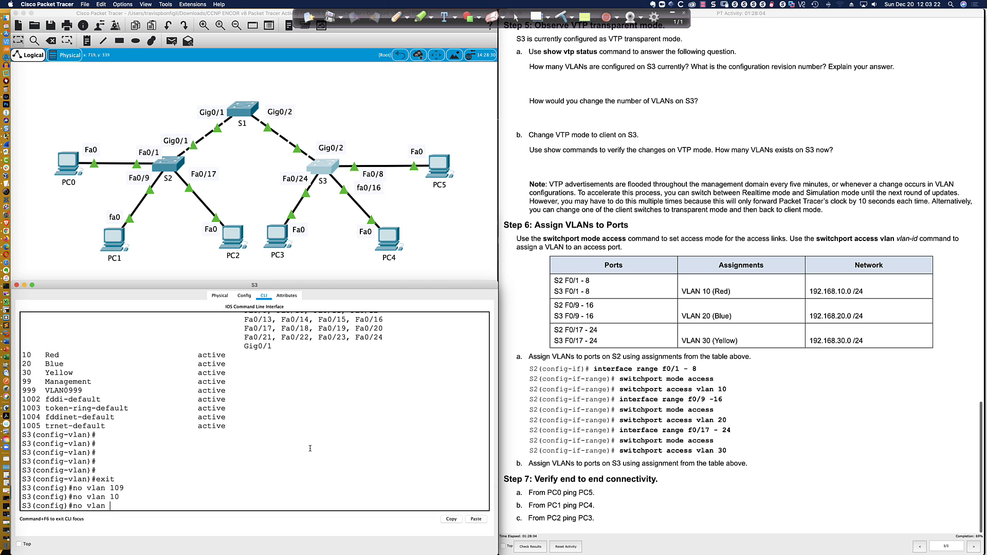
text(20)
key(Return)
key(Up)
key(BackSpace)
key(BackSpace)
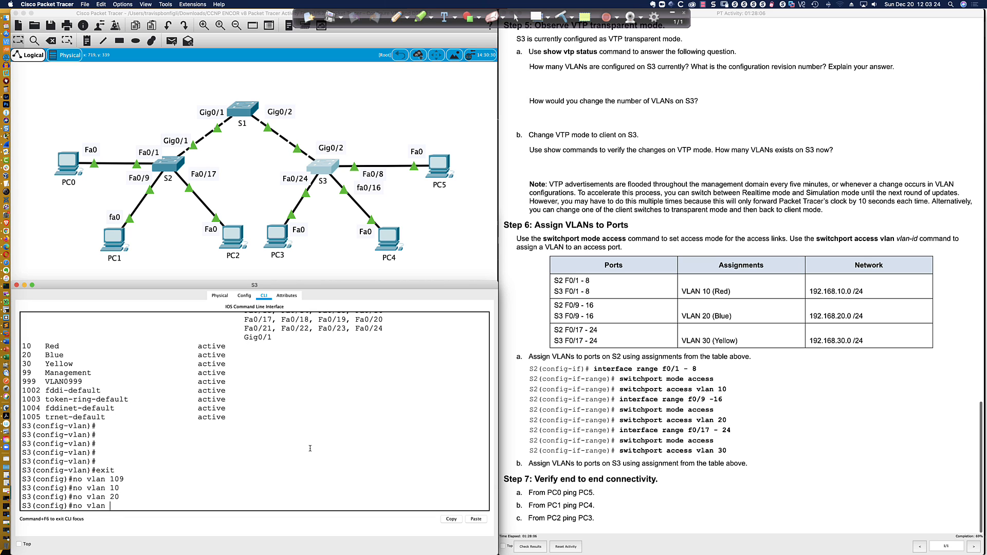
text(30)
key(Return)
Leave configuration mode, save S3's configuration with wri mem, and list the remaining VLANs
text(end)
key(Return)
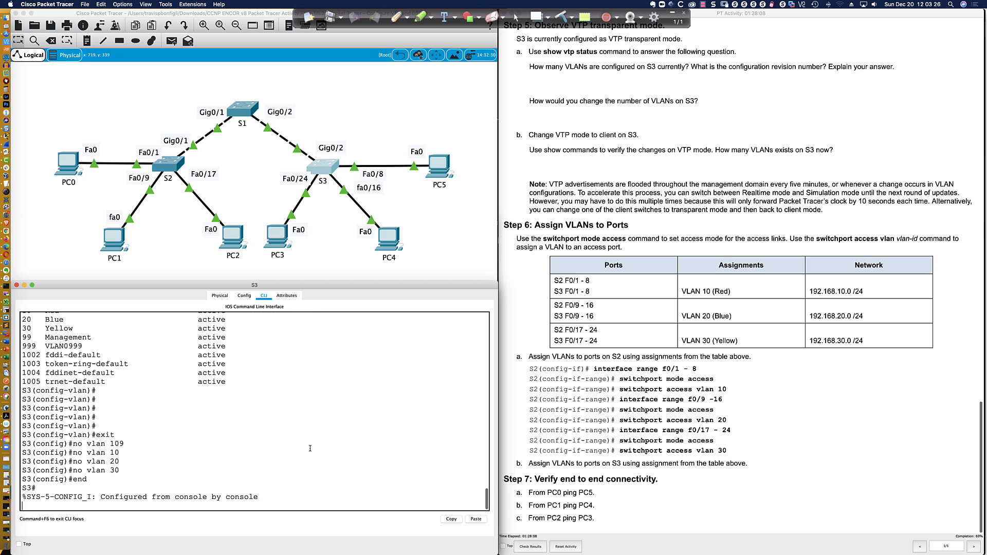
key(Return)
key(Return)
text(wri mem)
key(Return)
key(Return)
key(Return)
key(Return)
key(Return)
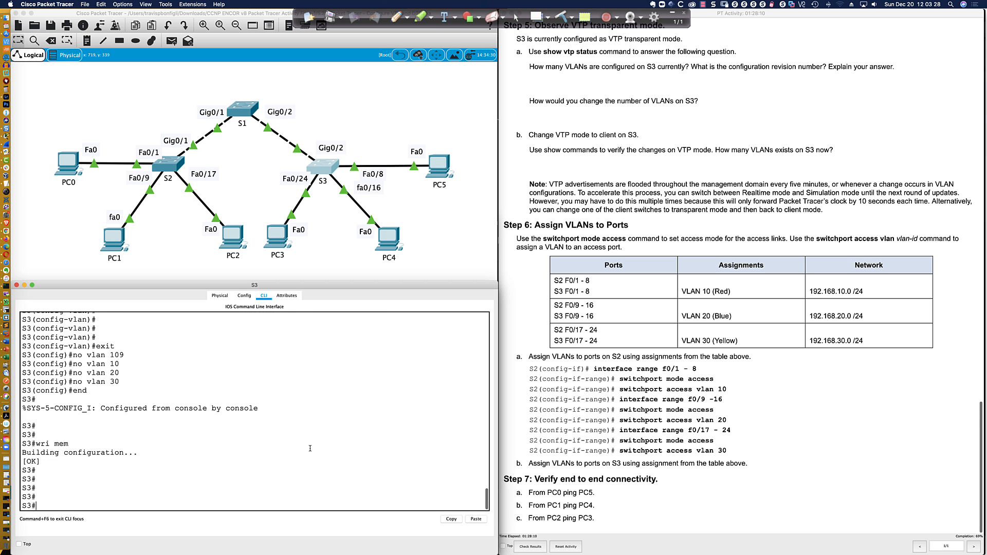
text(sh vlan bri)
key(Return)
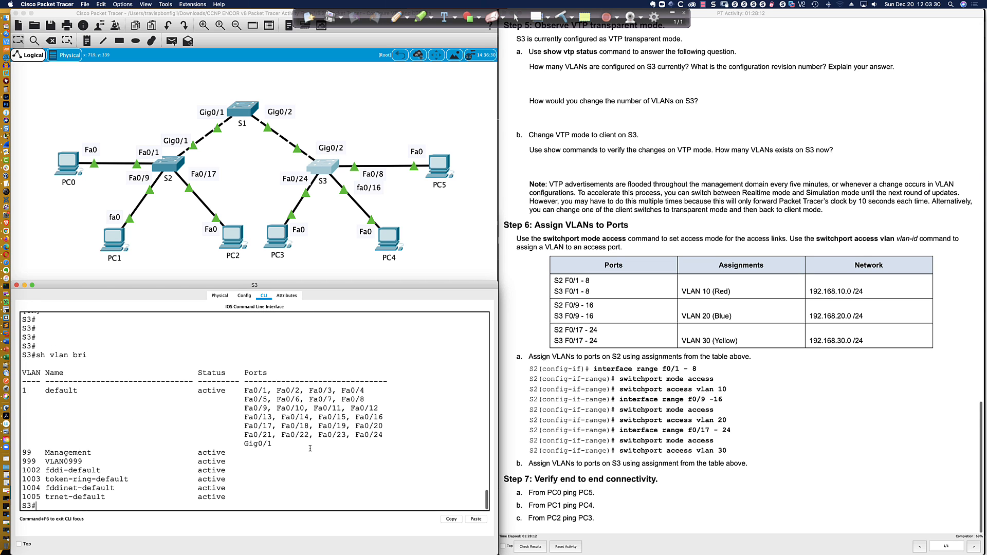
Show S3's VTP status, reporting transparent mode with 7 VLANs
text(sh vtp status)
key(Return)
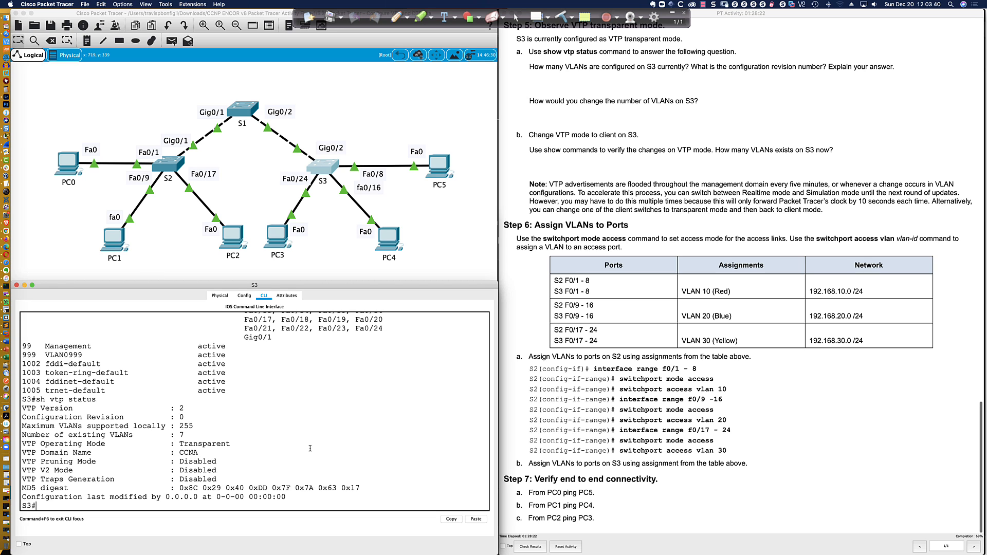
key(Return)
key(Return)
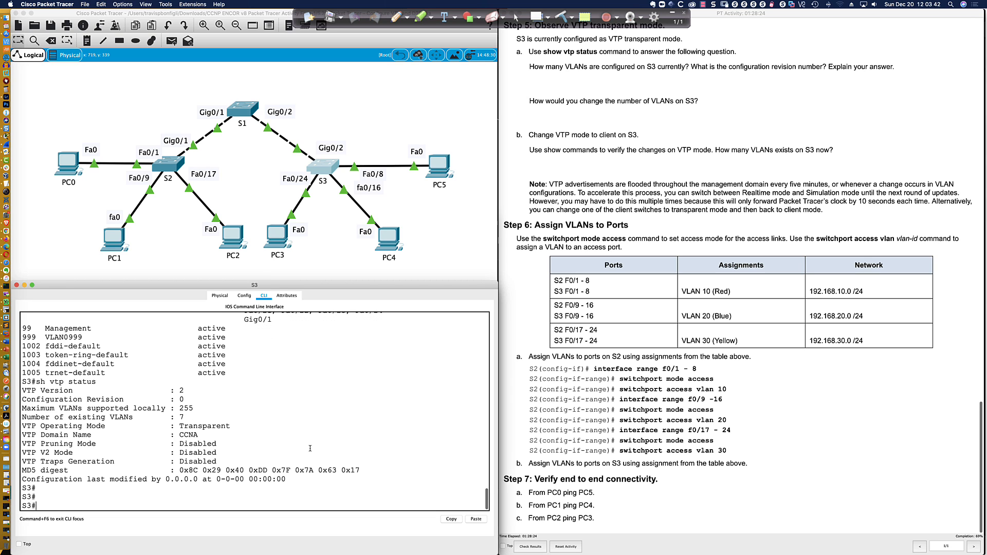
Set S3 to VTP client mode and list its VLANs with sh vlan bri
text(conf t)
key(Return)
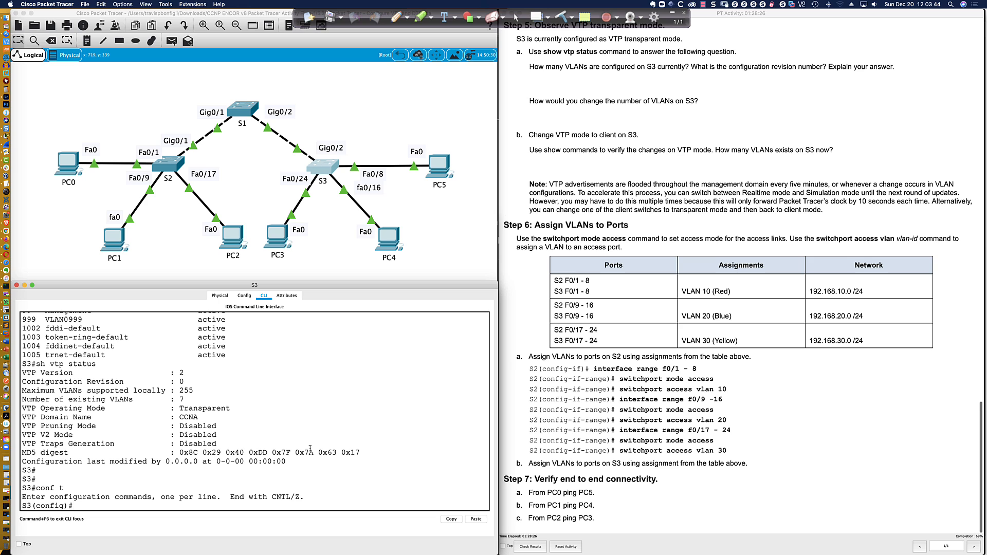
key(Return)
key(Return)
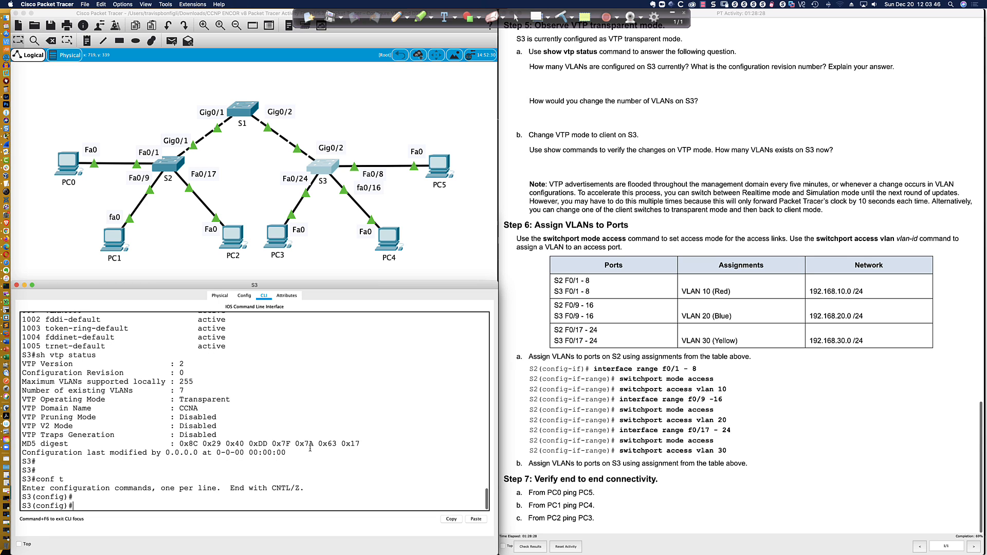
text(vtp mode)
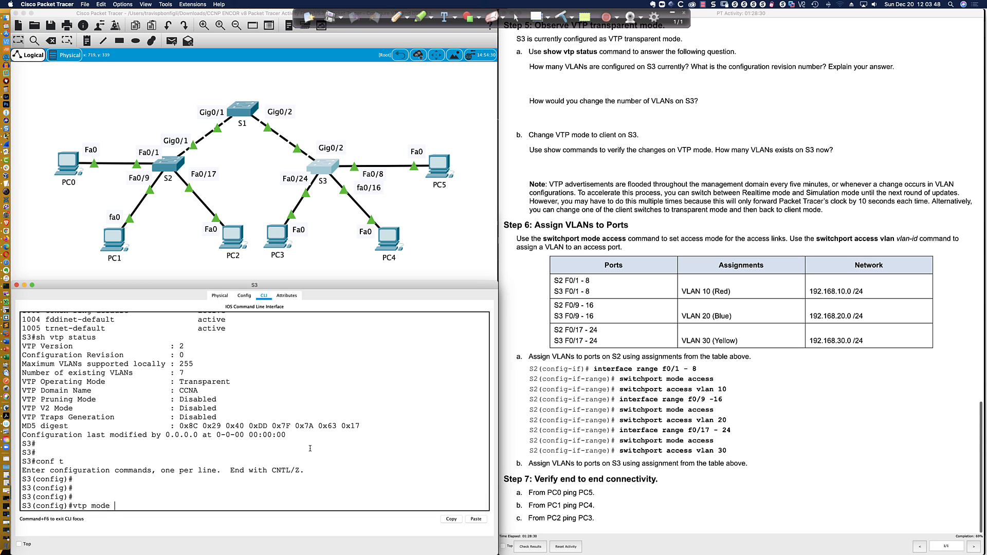
text( client)
key(Return)
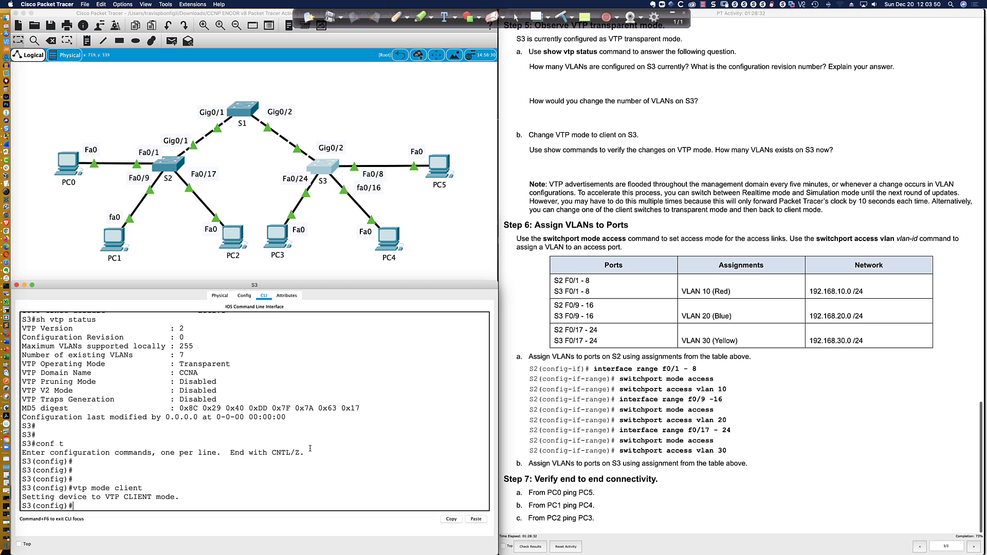
key(Return)
key(Return)
key(Return)
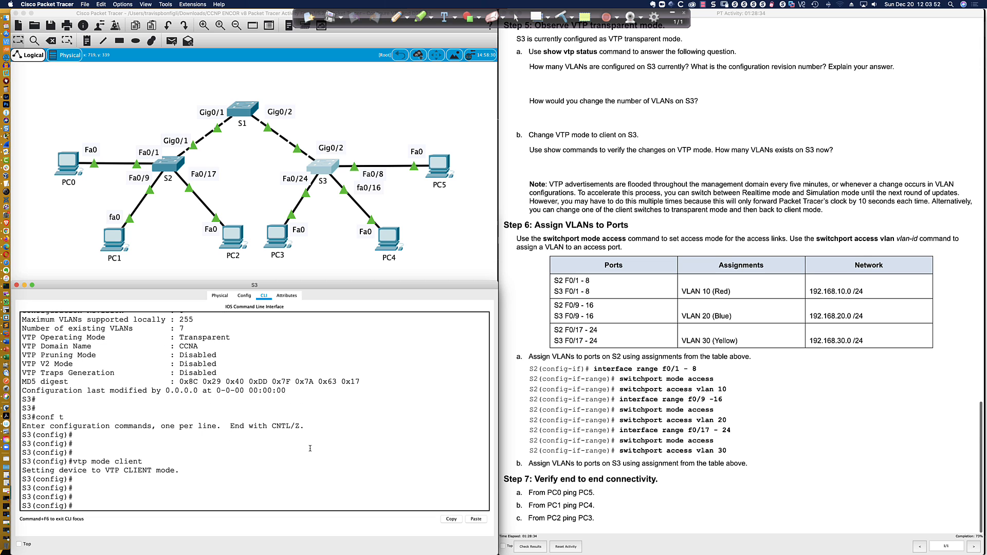
text(end)
key(Return)
key(Return)
key(Return)
key(Return)
text(sh vlan br)
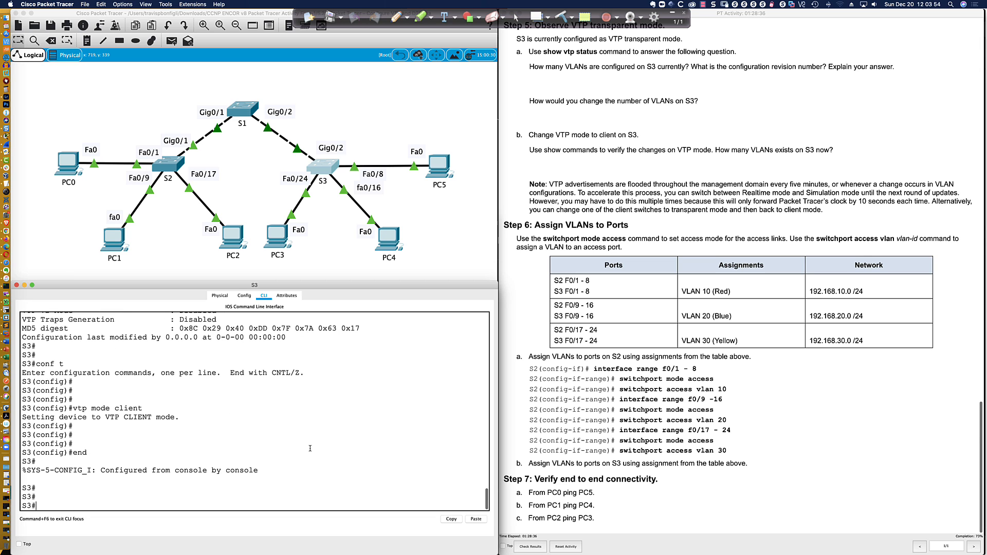
text(i)
key(Return)
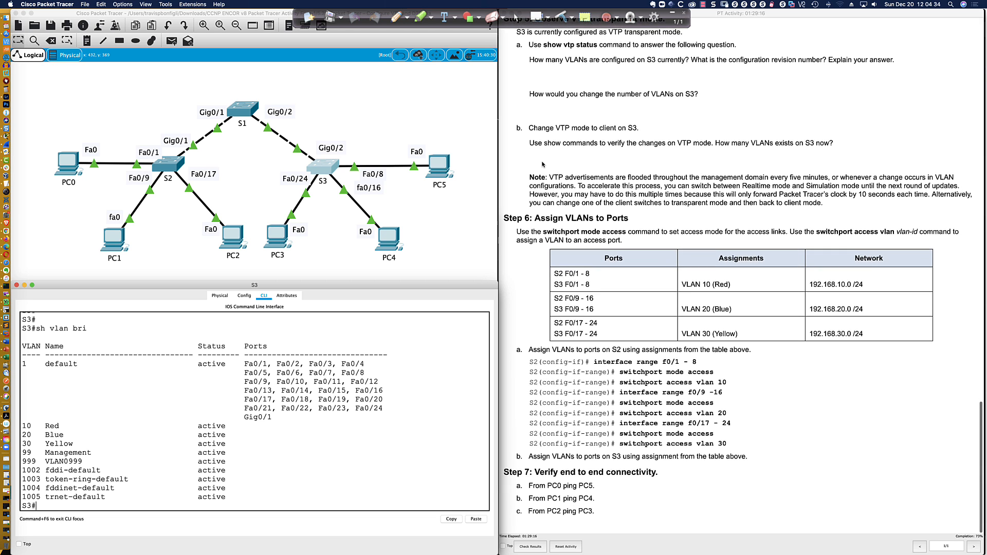
Highlight the lab note about VTP advertisement timing, then clear the highlight
drag(551, 185, 656, 209)
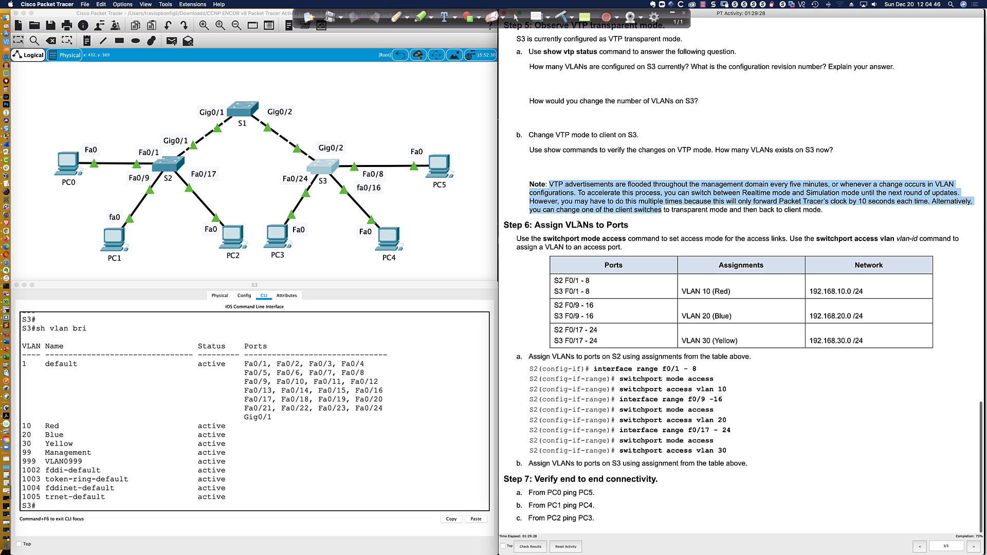
click(516, 248)
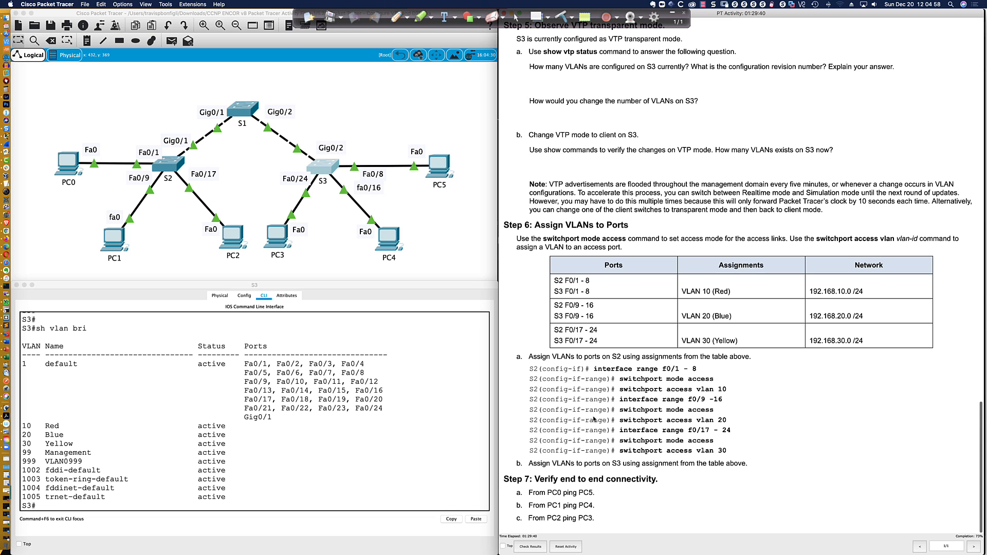
On S2, enter configuration mode and select interfaces Fa0/1 through Fa0/8
key(super+grave)
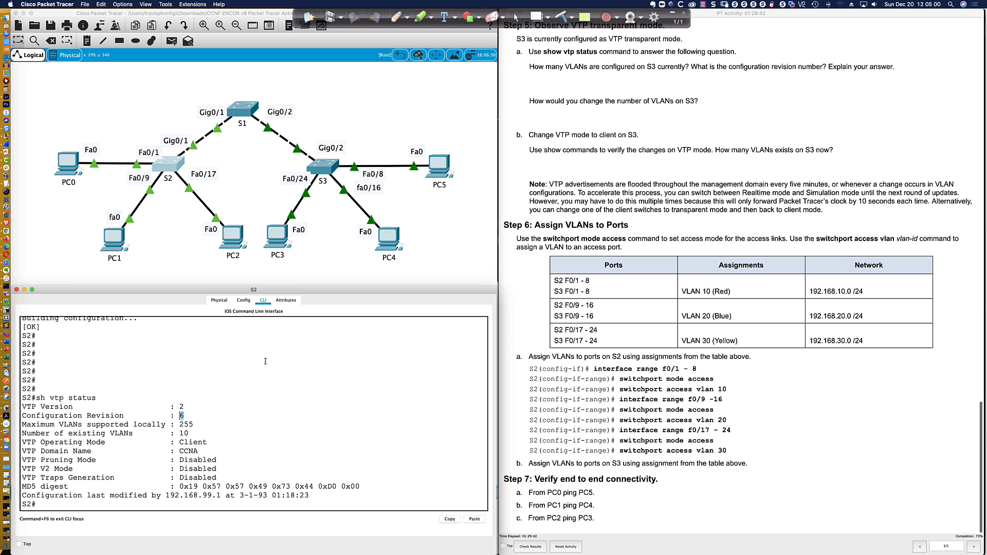
key(Return)
key(Return)
key(Return)
key(Return)
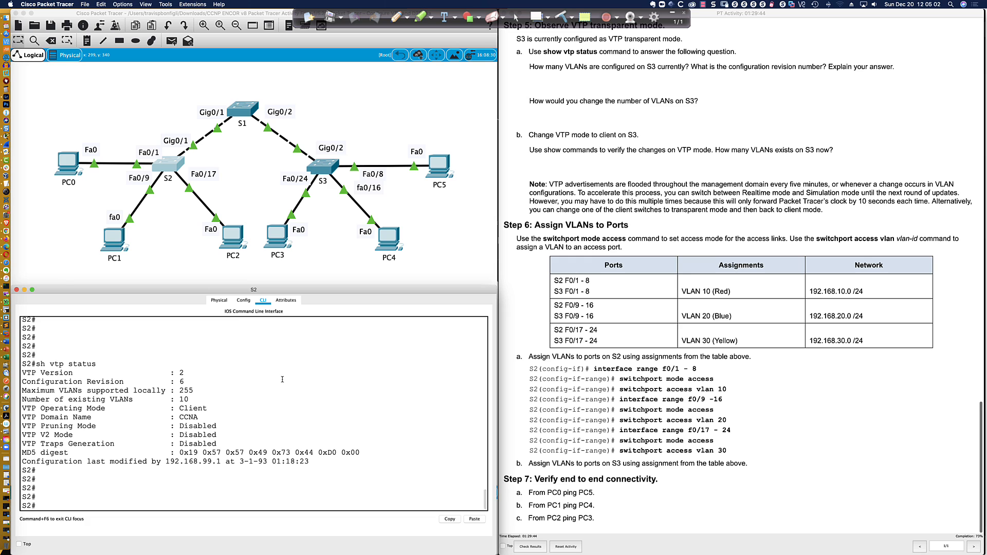
text(conf t)
key(Return)
text(int ra fa)
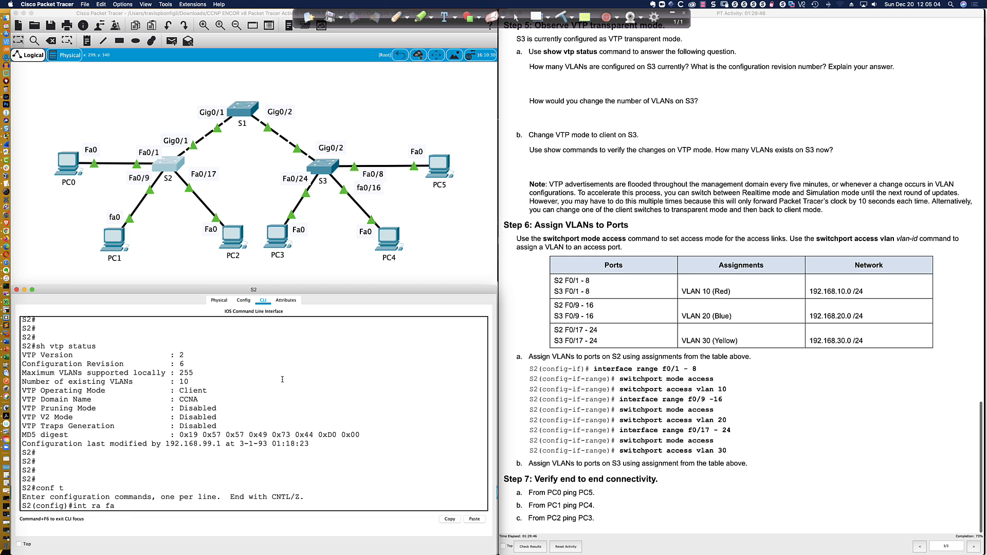
text(0/1-8)
key(Return)
Make Fa0/1-8 access ports assigned to VLAN 10
text(swi)
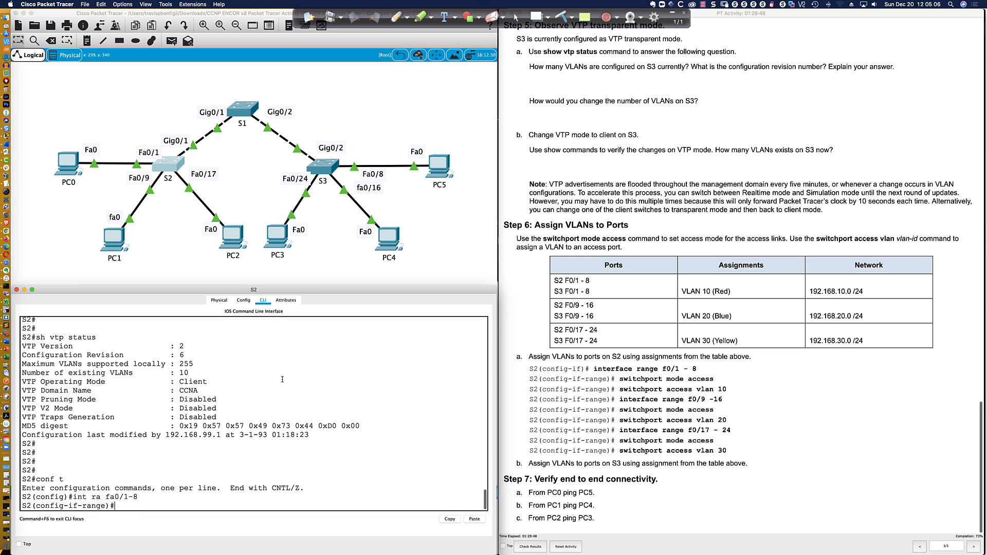
key(Tab)
text(mode acc)
key(Tab)
key(Return)
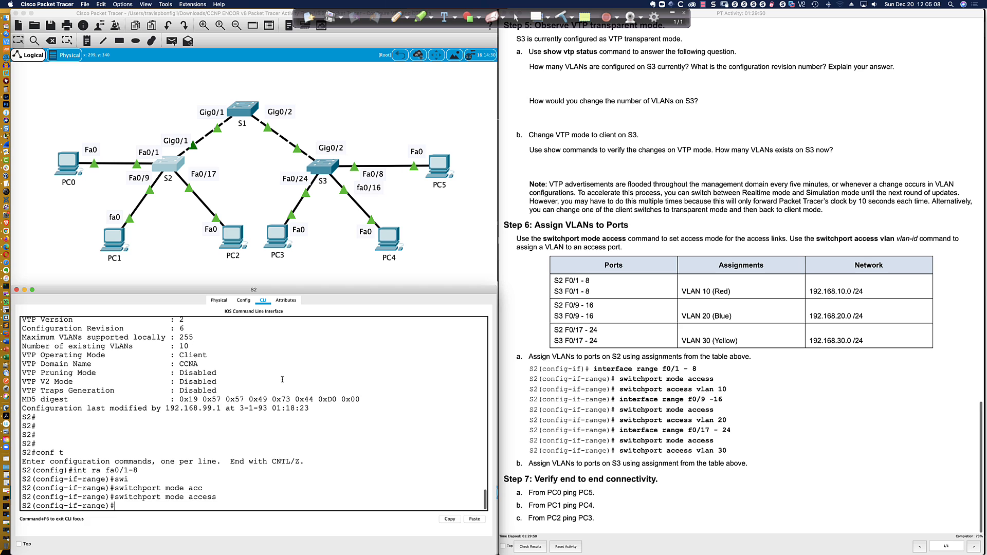
text(swi acc)
key(Tab)
text(vlan 10)
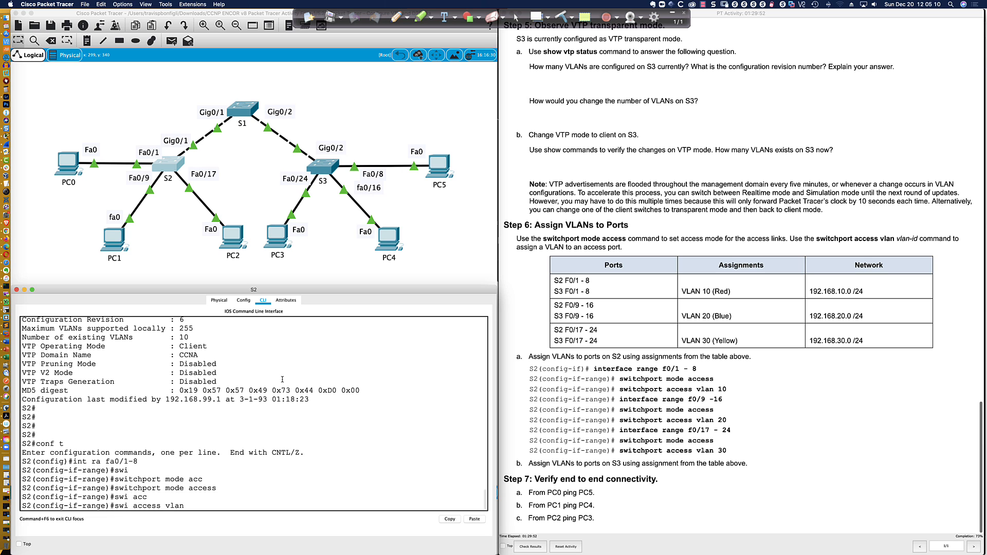
key(Return)
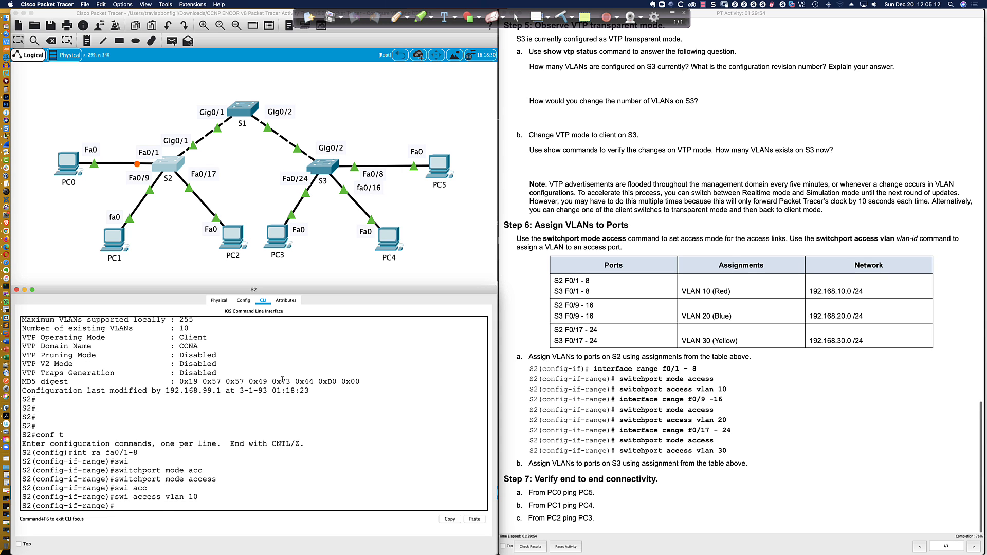
Enable spanning-tree PortFast and BPDU guard on Fa0/1-8
text(span)
key(Tab)
text(port)
key(Tab)
key(Return)
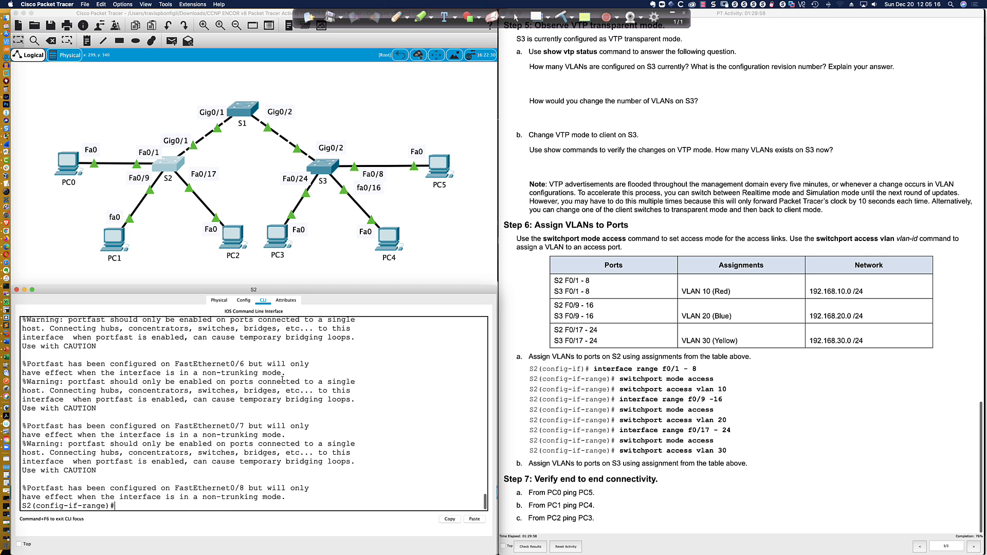
key(Return)
key(Return)
key(Return)
key(Return)
text(span)
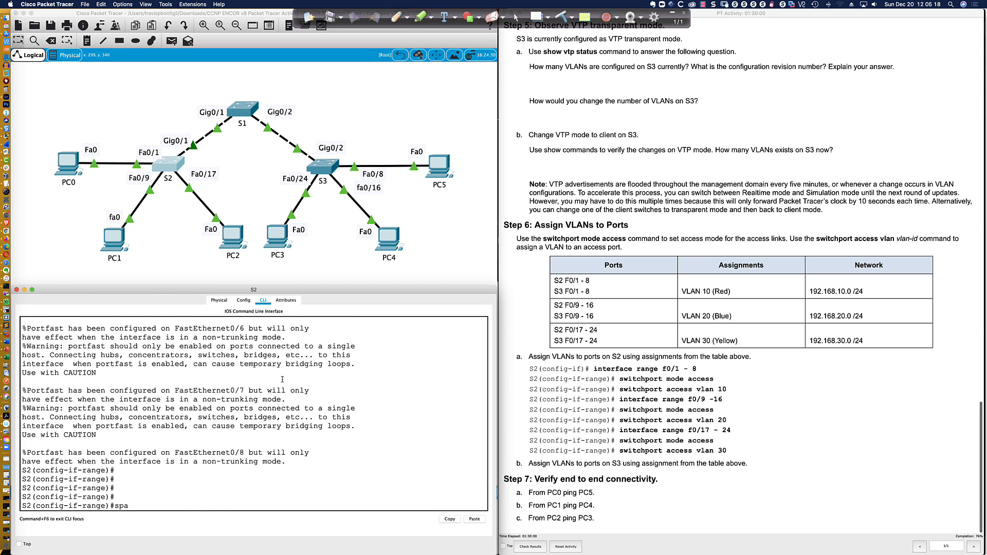
key(Tab)
text(bpdug)
key(Tab)
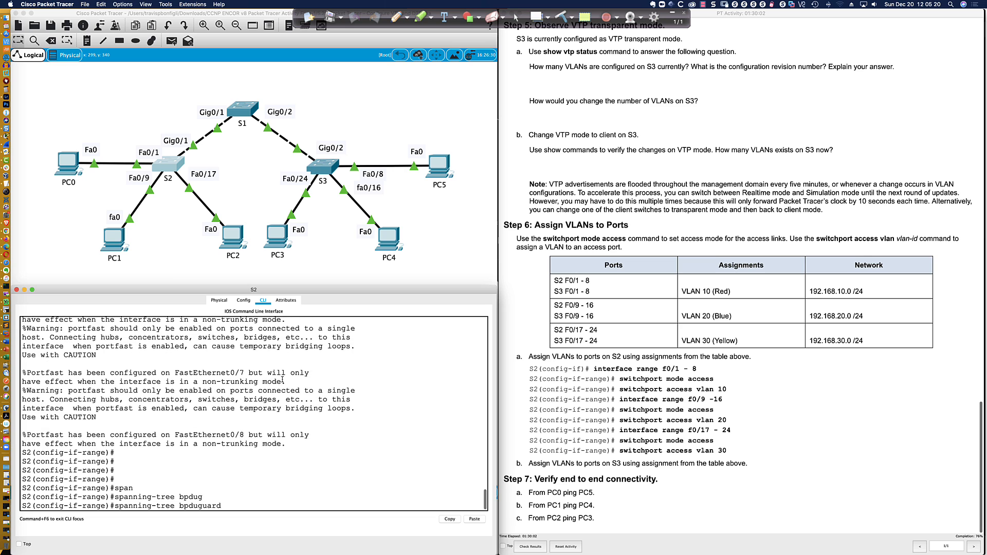
text(en)
key(Tab)
key(Return)
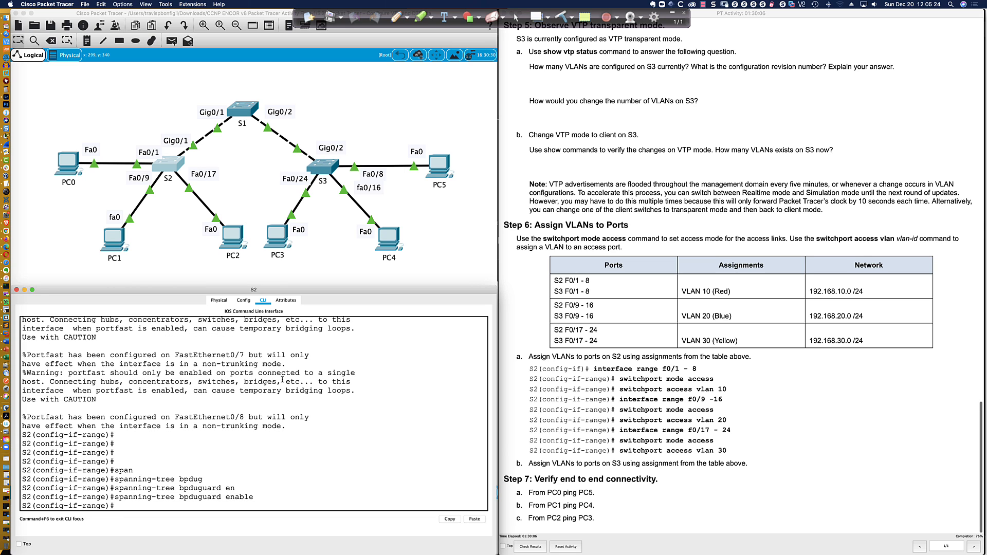
Apply spanning-tree guard root on Fa0/1-8, then begin selecting range Fa0/9-16
key(Return)
key(Return)
text(gpan)
key(Tab)
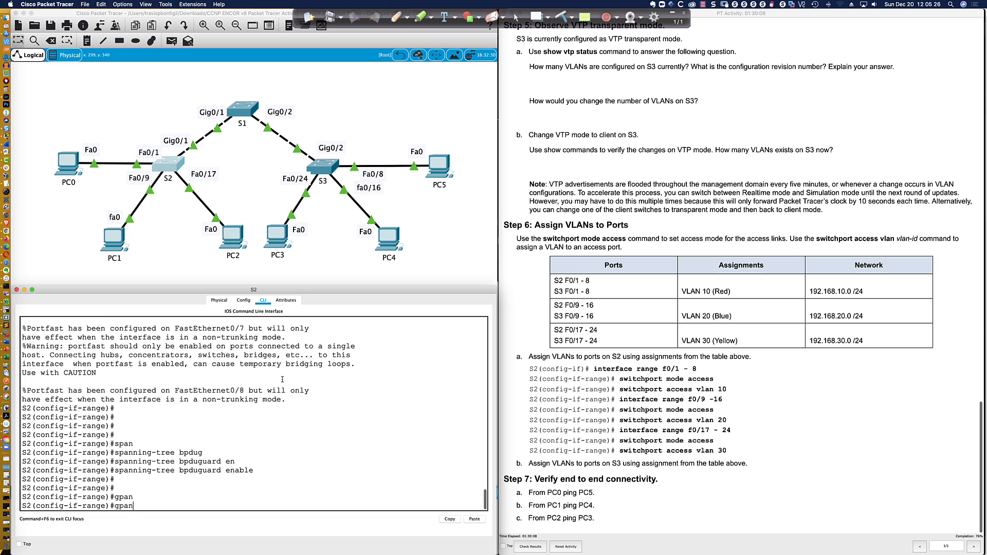
key(BackSpace)
key(BackSpace)
key(BackSpace)
key(BackSpace)
text(span)
key(Tab)
text(g)
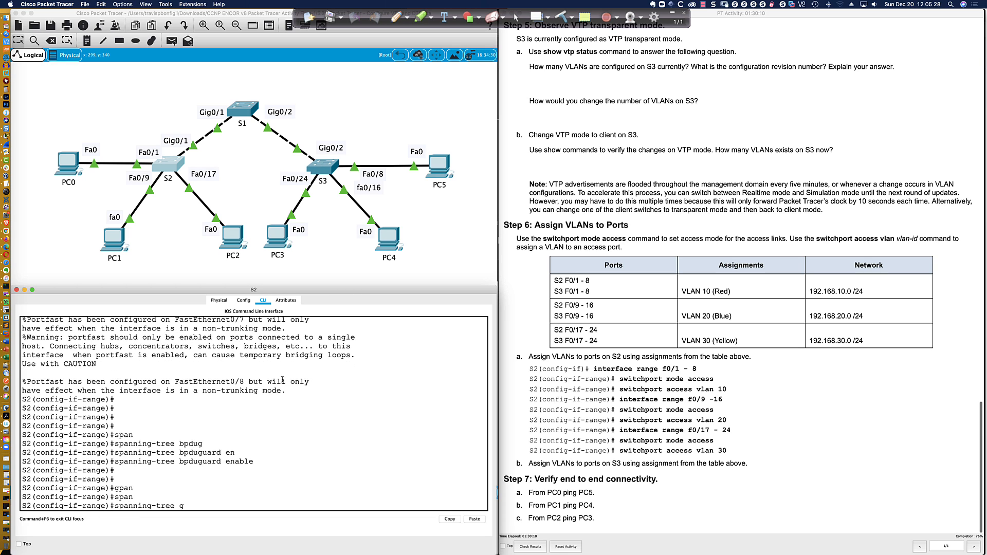
text(u)
key(Tab)
text(root)
key(Return)
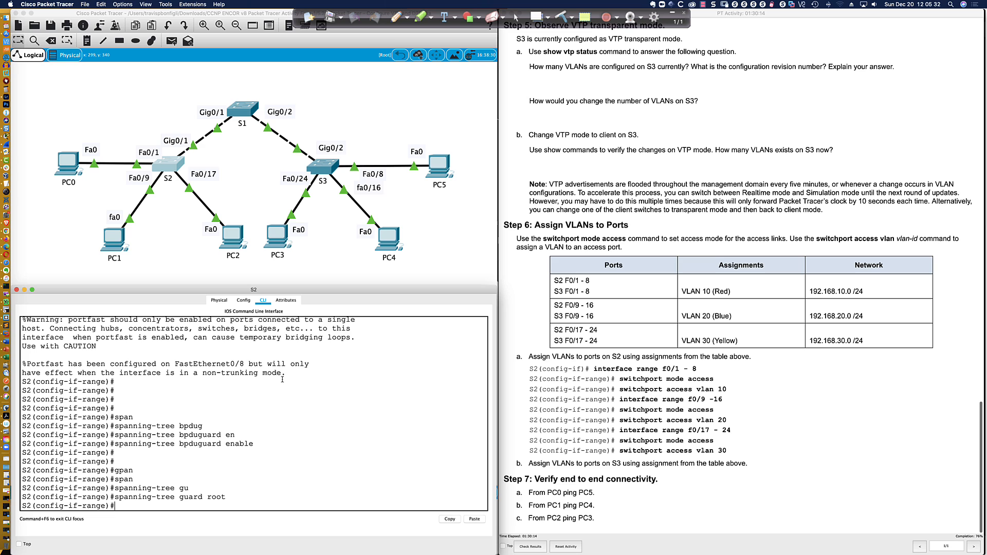
key(Return)
key(Return)
key(Return)
text(int ra)
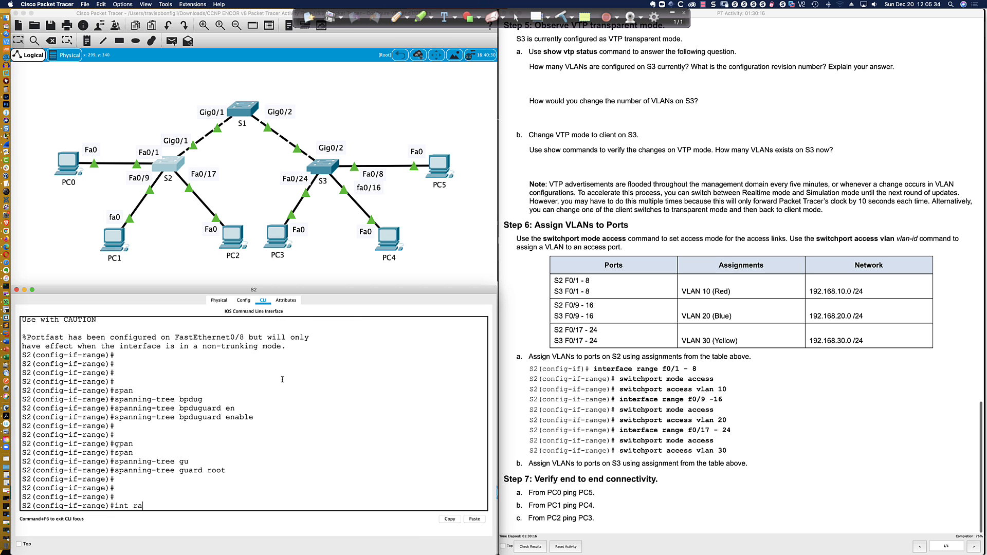
text( fa0/9-16)
Select S2 ports Fa0/9–16 and make them access ports in VLAN 20
key(Return)
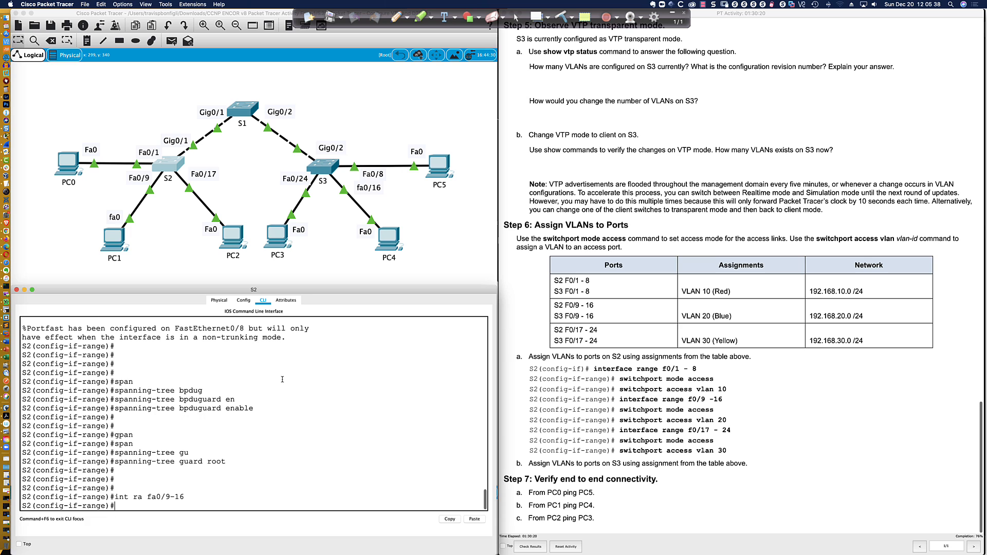
text(swi)
key(Tab)
text(mode acc)
key(Tab)
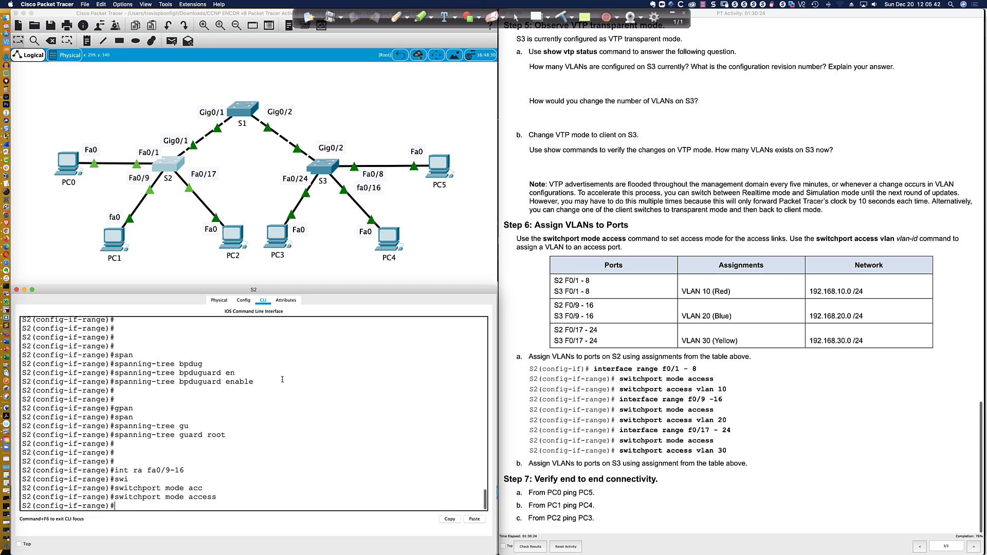
key(Return)
text(sw)
key(Tab)
text(acc vlan )
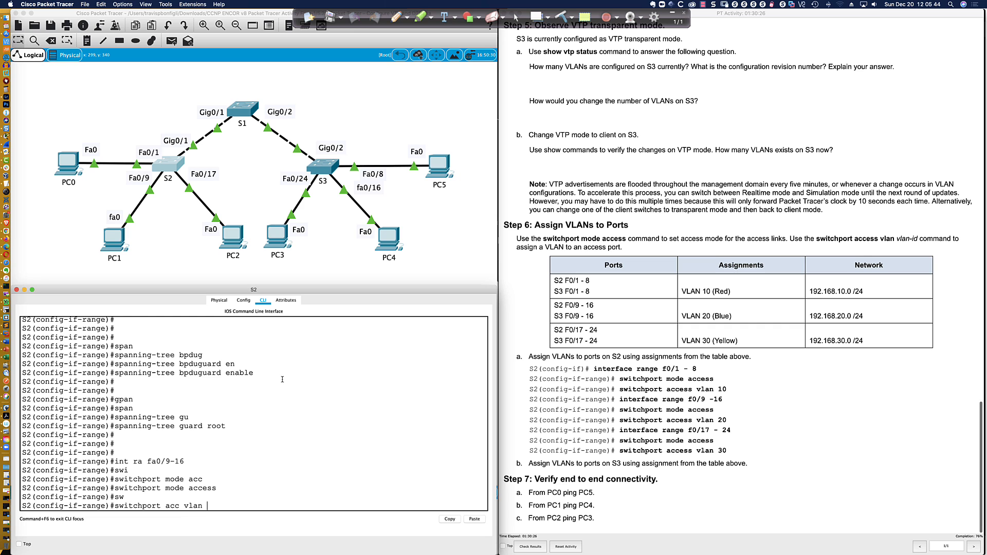
text(20)
key(Return)
Enable spanning-tree PortFast on S2 ports Fa0/9–16
text(span port)
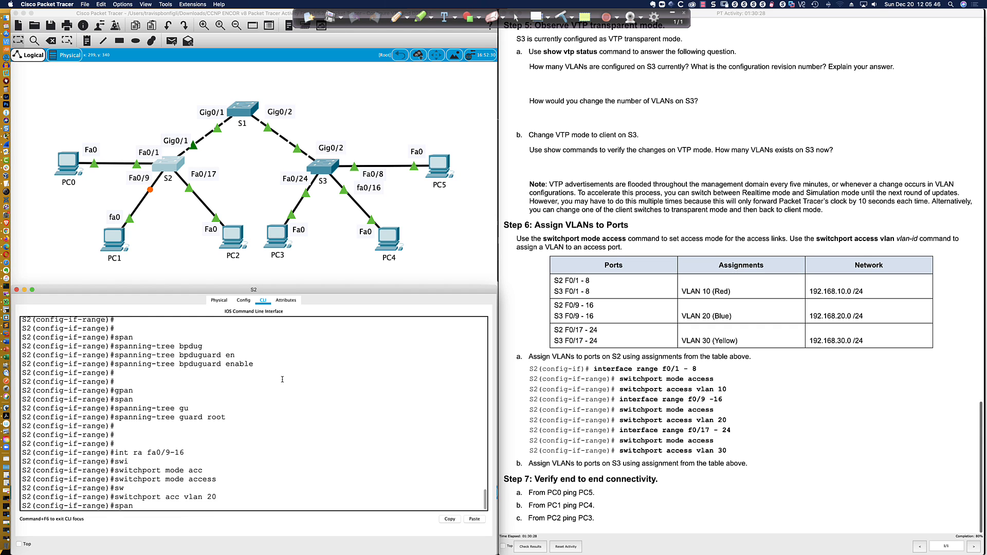
key(Tab)
text(fast)
key(Return)
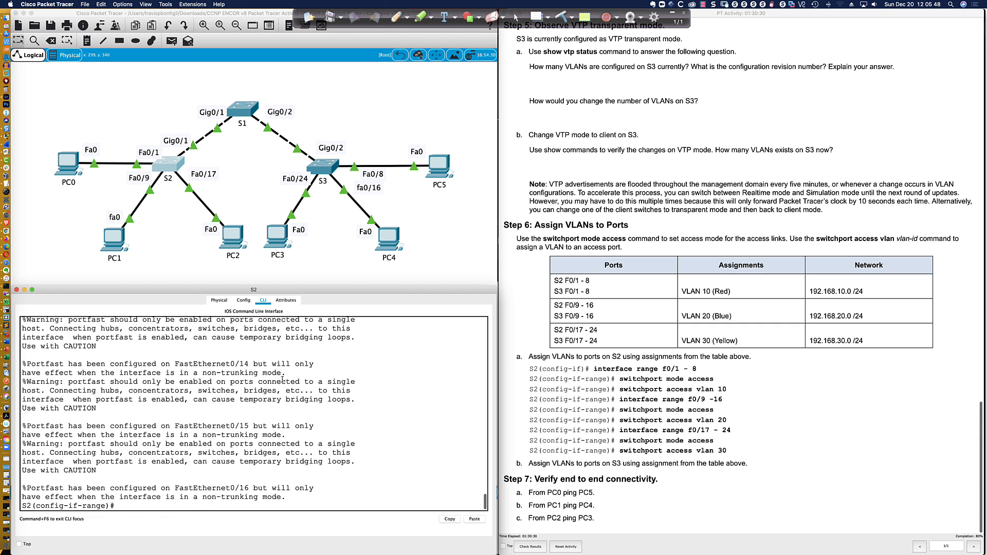
key(Return)
Enable BPDU guard on Fa0/9–16, then begin the interface range fa0/17-24
text(span)
key(Tab)
text(bpd)
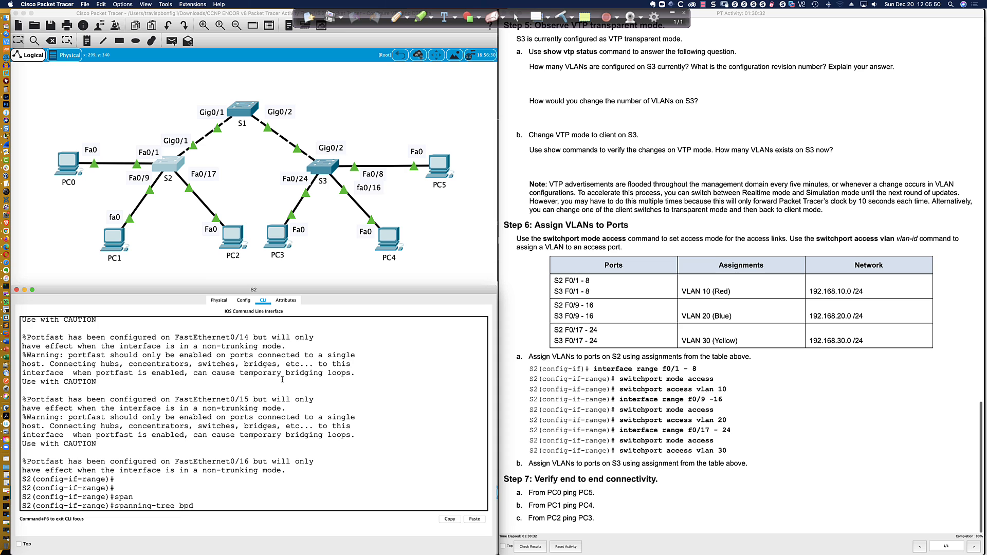
key(Tab)
text(en)
key(Tab)
key(Return)
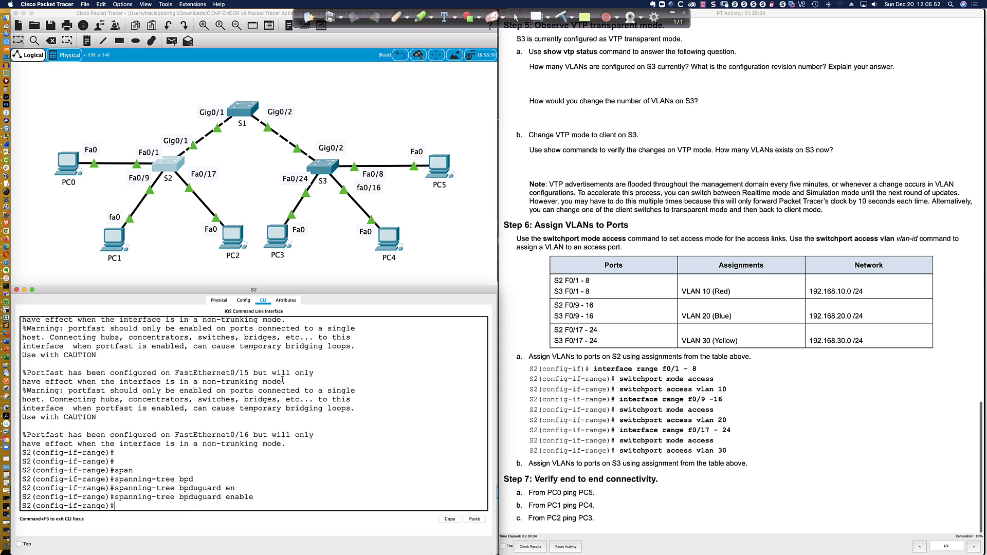
key(Return)
key(Return)
key(Return)
key(Return)
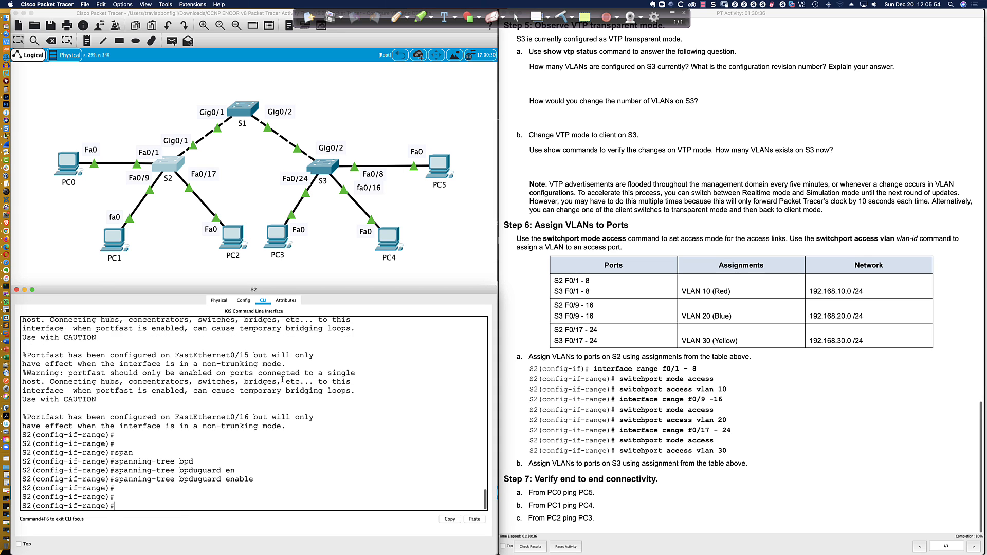
text(int ran)
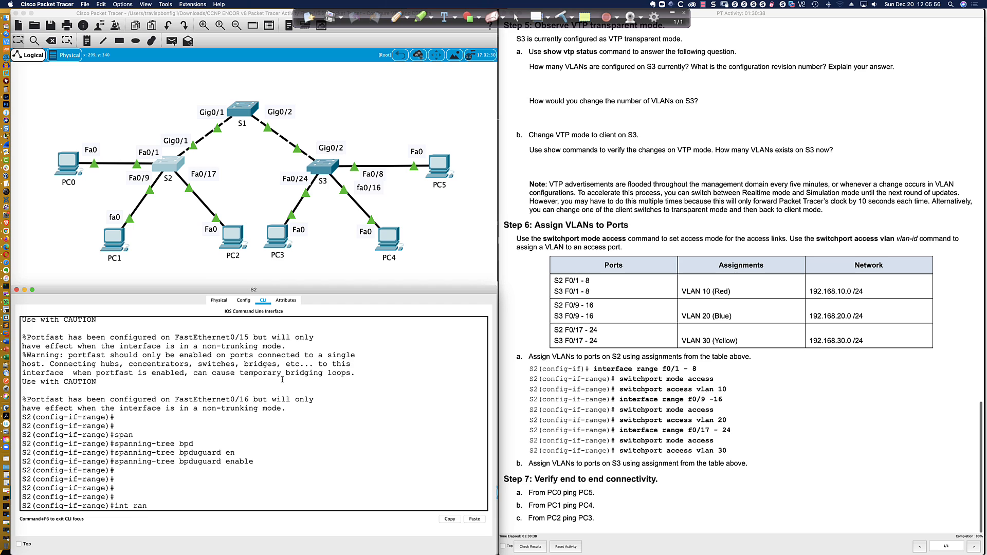
text( fa0/17-24)
Select S2 ports Fa0/17–24, make them access ports, and enable PortFast
key(Return)
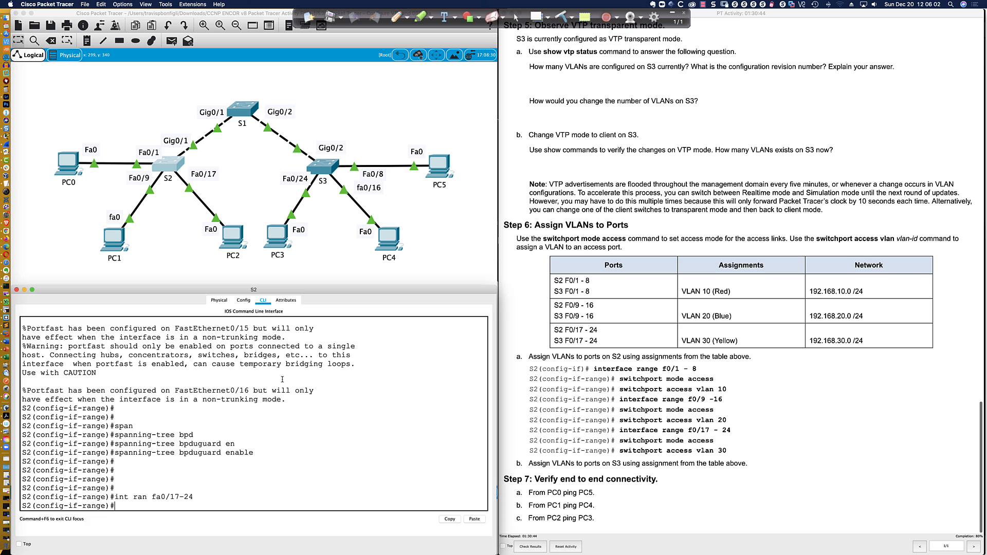
key(Return)
text(swi)
key(Tab)
text(mode acc)
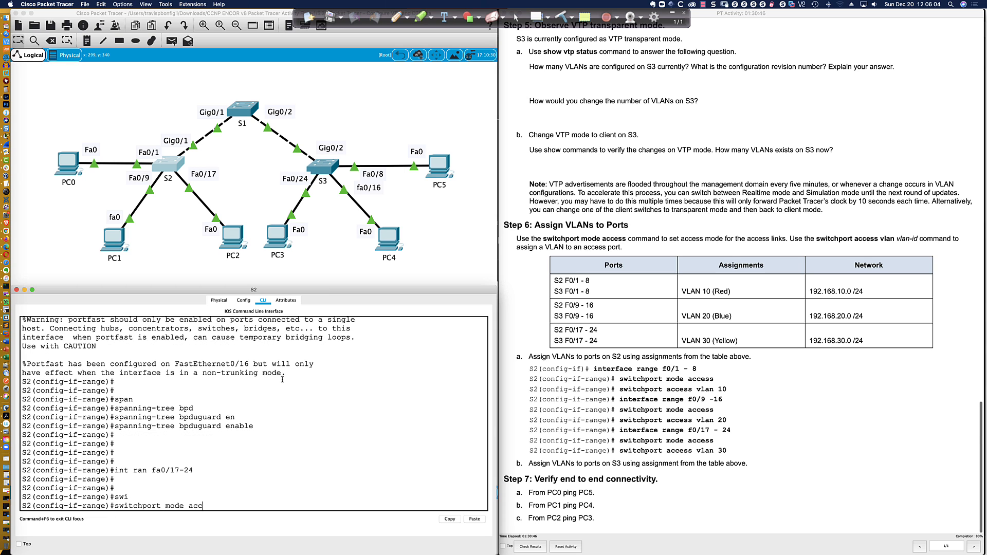
key(Tab)
key(Return)
text(spa)
key(Tab)
text(npor)
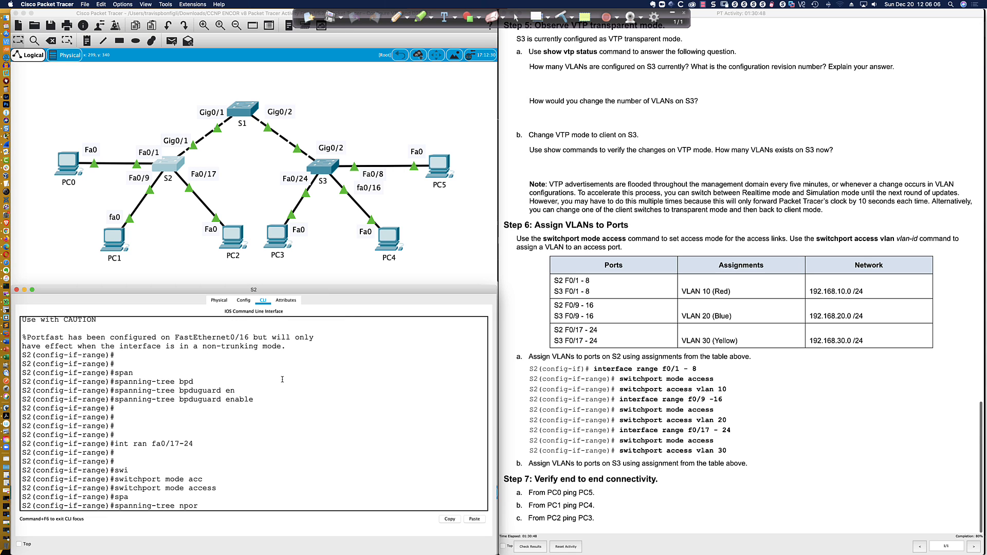
key(BackSpace)
key(BackSpace)
key(BackSpace)
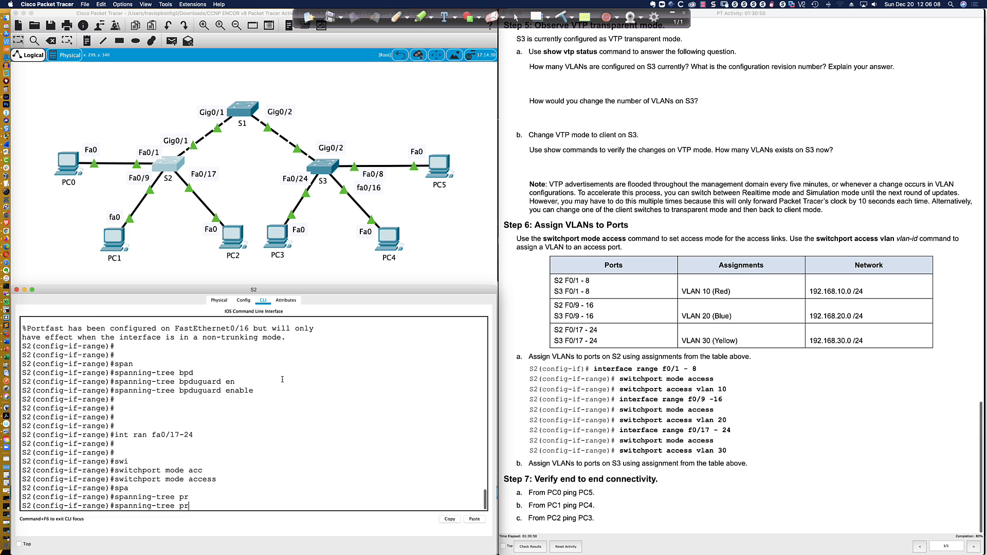
text(ortfast)
key(Return)
key(Return)
key(Return)
key(Return)
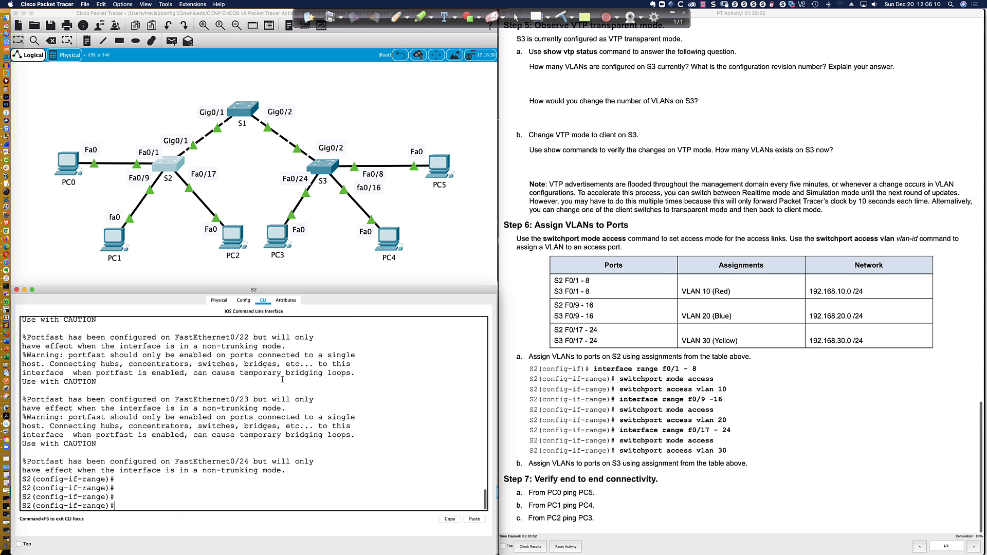
Put Fa0/17–24 into VLAN 30 and enable BPDU guard on them
text(swi)
key(Tab)
text(acc vlan )
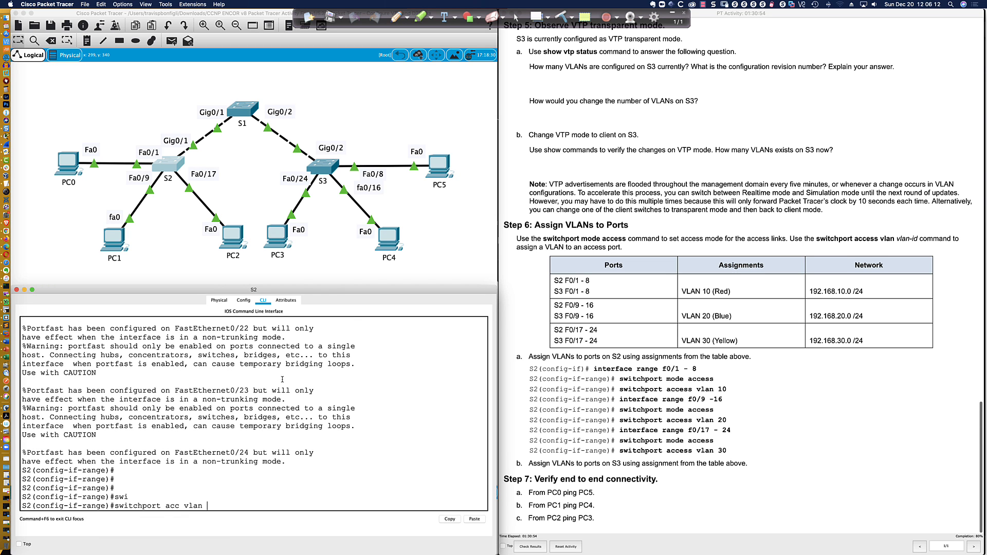
text(30)
key(Return)
text(span)
key(Tab)
text(bpd)
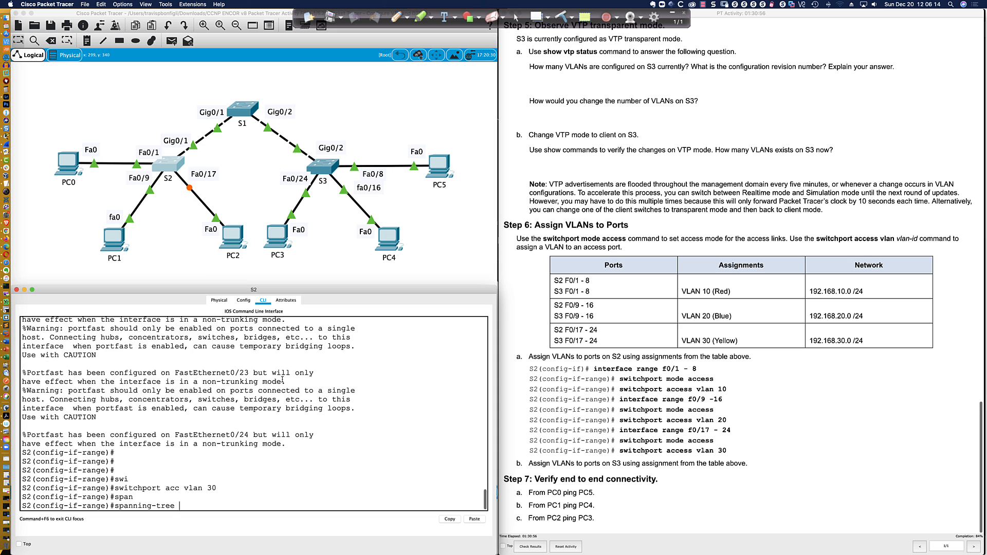
text(u)
key(Tab)
text(guard)
key(Return)
key(Return)
key(Return)
key(Return)
key(Return)
key(Return)
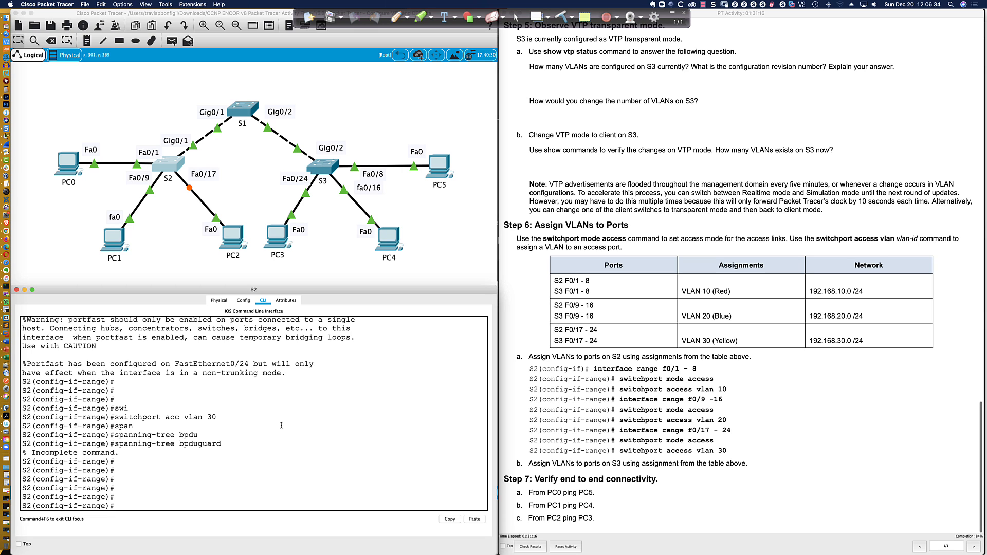
key(Up)
text(en)
key(Return)
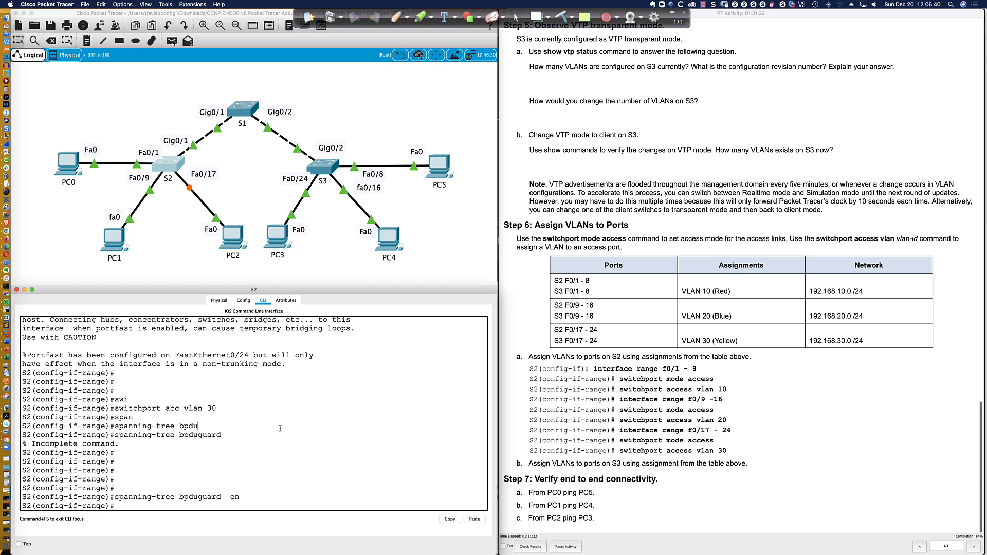
Re-apply PortFast on Fa0/17–24, exit configuration mode, and save with write memory
key(Return)
text(span)
key(Tab)
text(portfast)
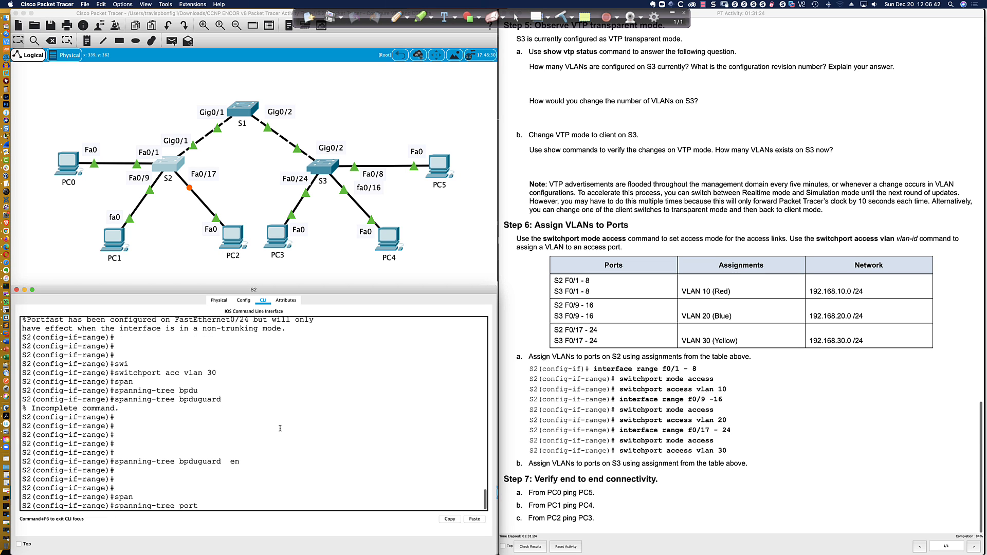
key(Return)
key(Return)
key(Return)
key(Return)
key(Return)
key(Return)
key(Return)
key(Return)
key(Return)
key(Return)
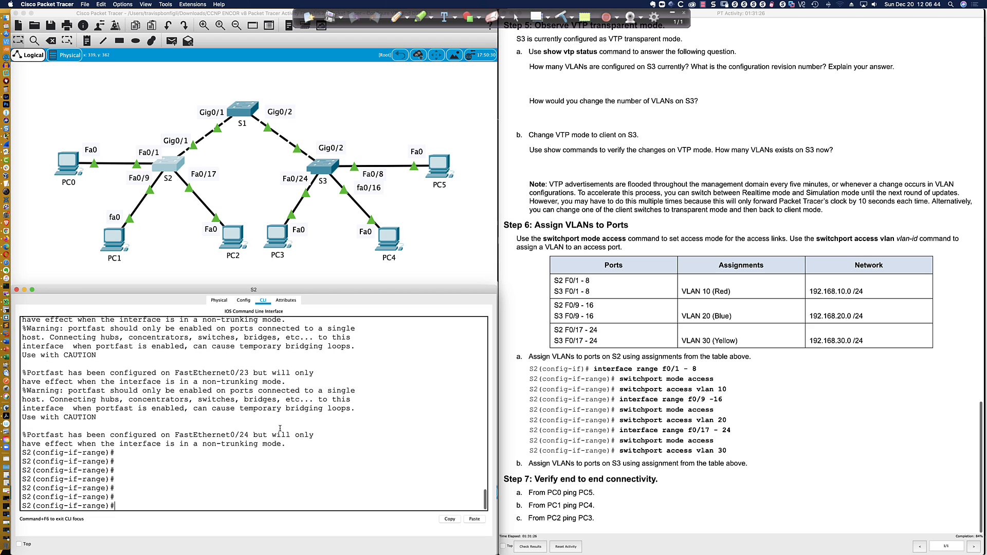
text(end)
key(Return)
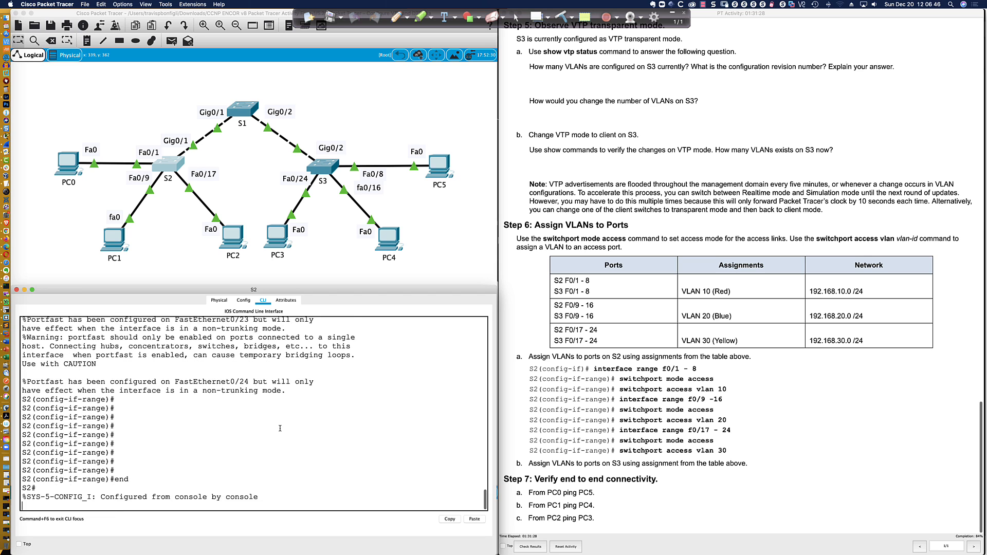
key(Return)
key(Return)
text(wri mem)
key(Return)
key(Return)
key(Return)
key(Return)
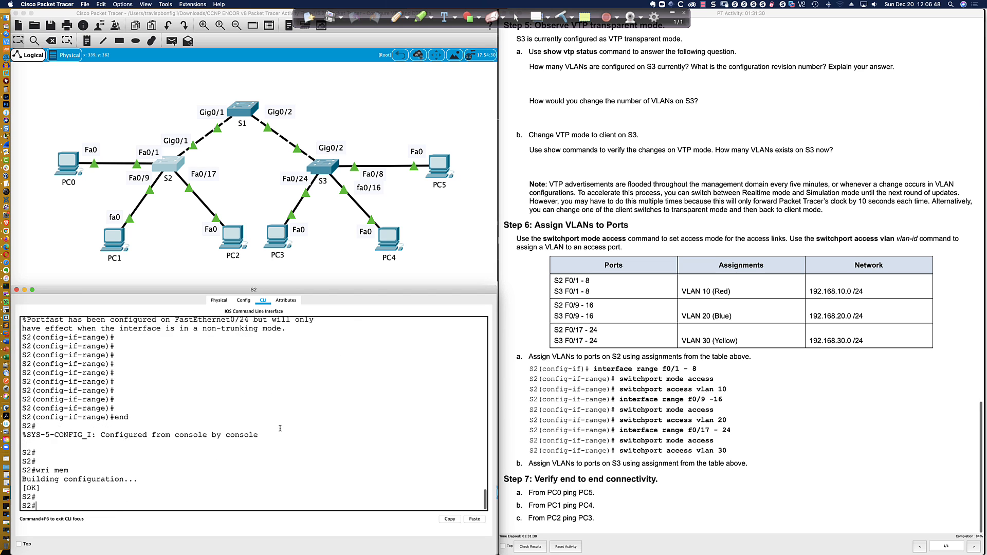
Open S3's CLI, enter configuration mode, and make ports Fa0/1–8 access ports
click(325, 173)
key(Return)
key(Return)
key(Return)
key(Return)
key(Return)
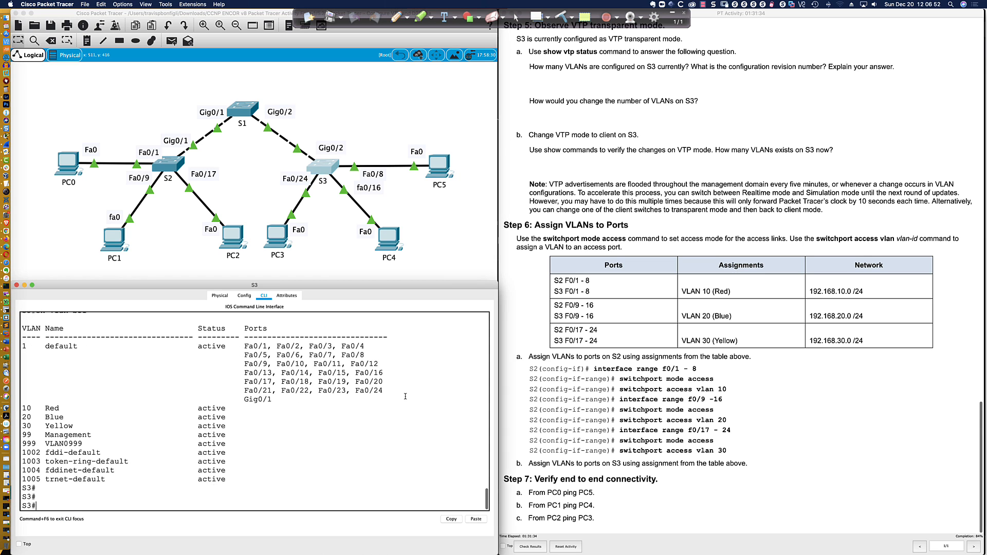
text(conf t)
key(Return)
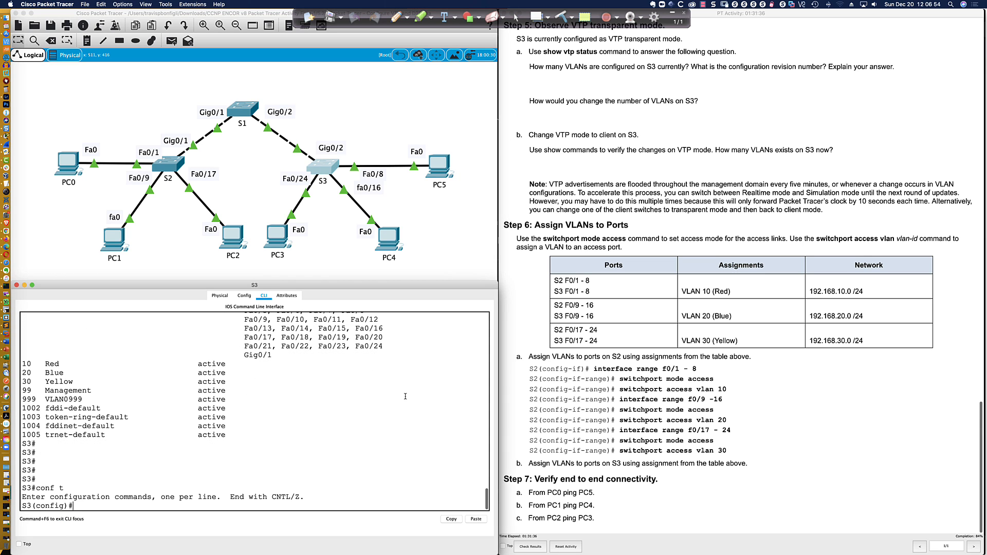
text(int ra fa0/1-)
text(8)
key(Return)
text(swi)
key(Tab)
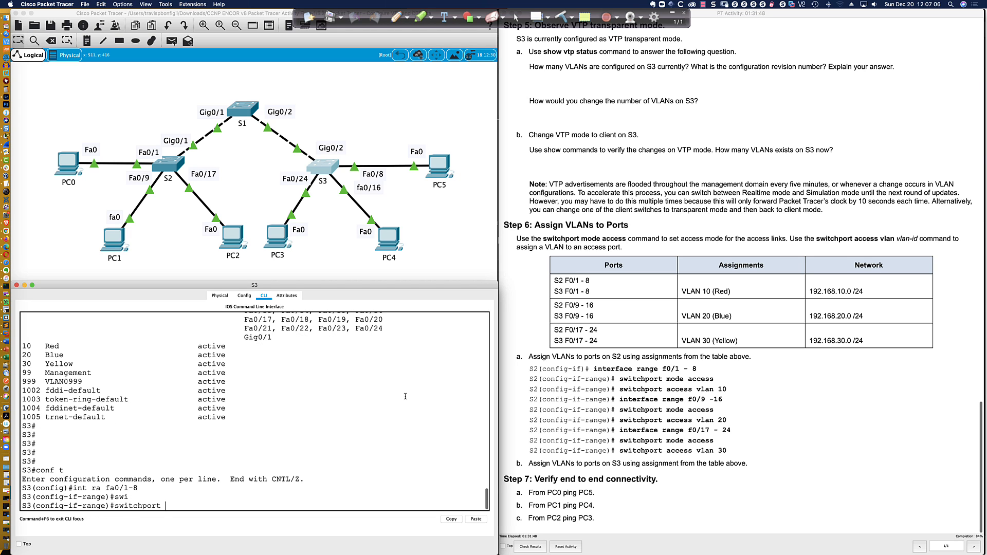
text(mode acc)
key(Tab)
key(Return)
Enable PortFast on S3 ports Fa0/1–8 and assign them to VLAN 10
text(spa)
key(Tab)
text(port)
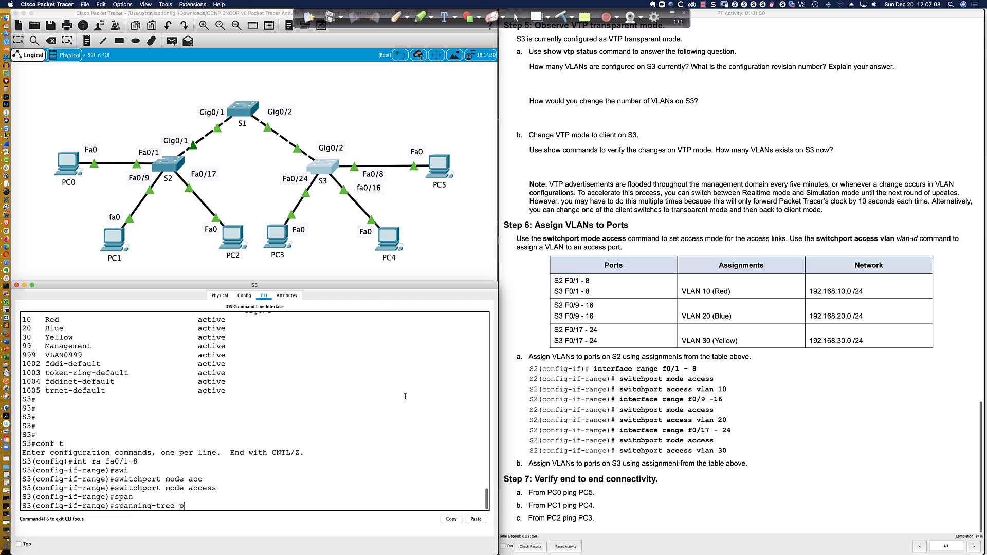
key(Tab)
key(Return)
text(swi)
key(Tab)
text(acc vlan 10)
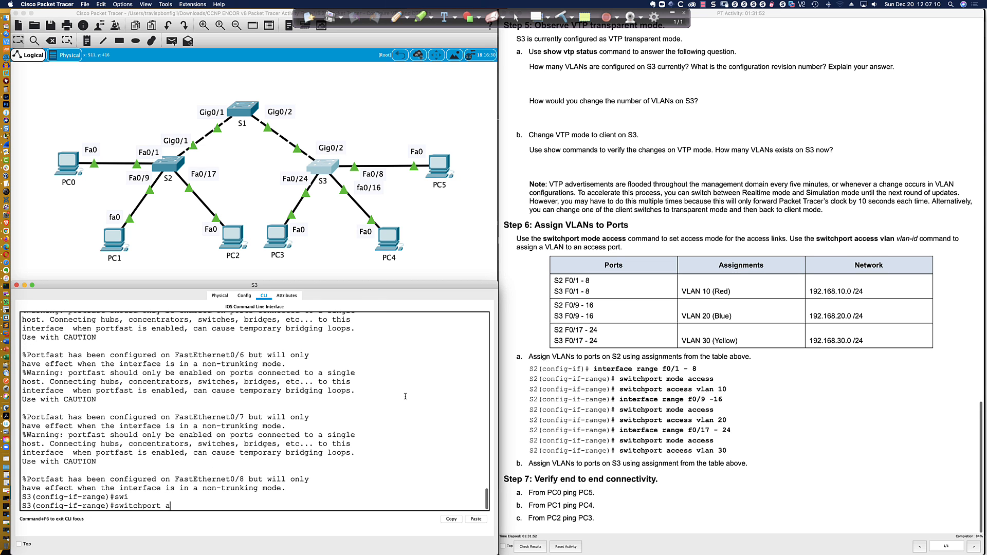
key(Return)
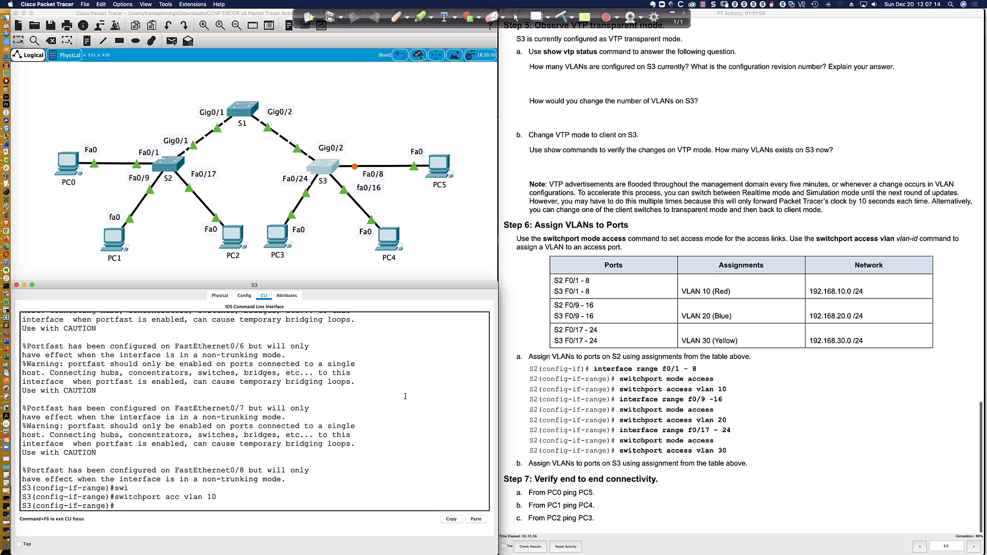
key(Return)
key(Return)
key(Return)
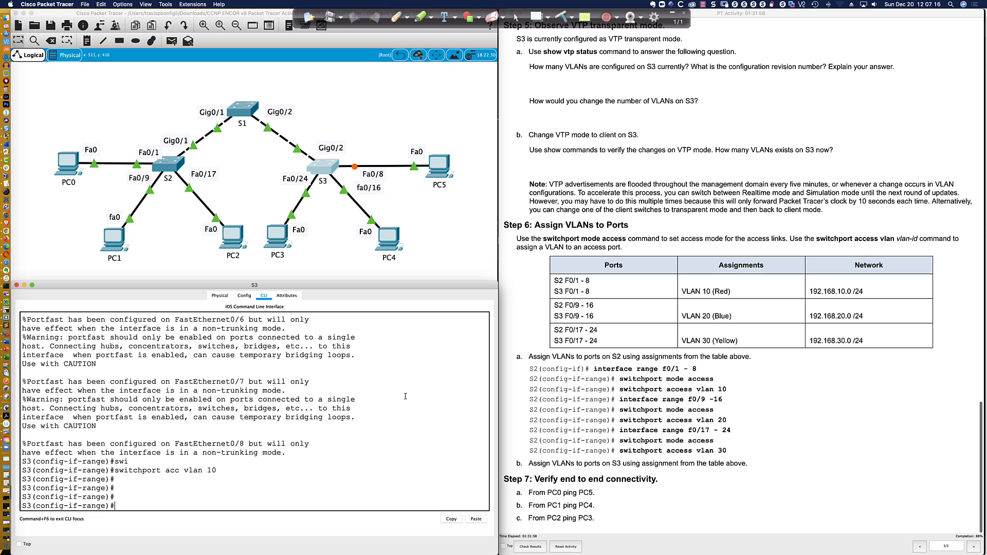
key(Return)
key(Return)
key(Return)
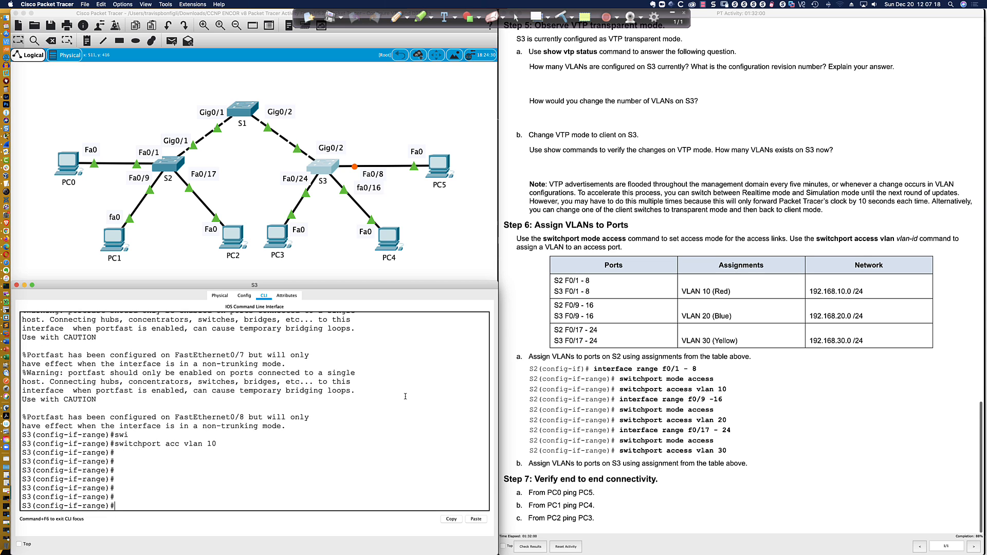
Select S3 ports Fa0/9–16 and make them access ports in VLAN 20
text(int ran fa0/8)
key(BackSpace)
text(9-16)
key(Return)
text(swi)
key(Tab)
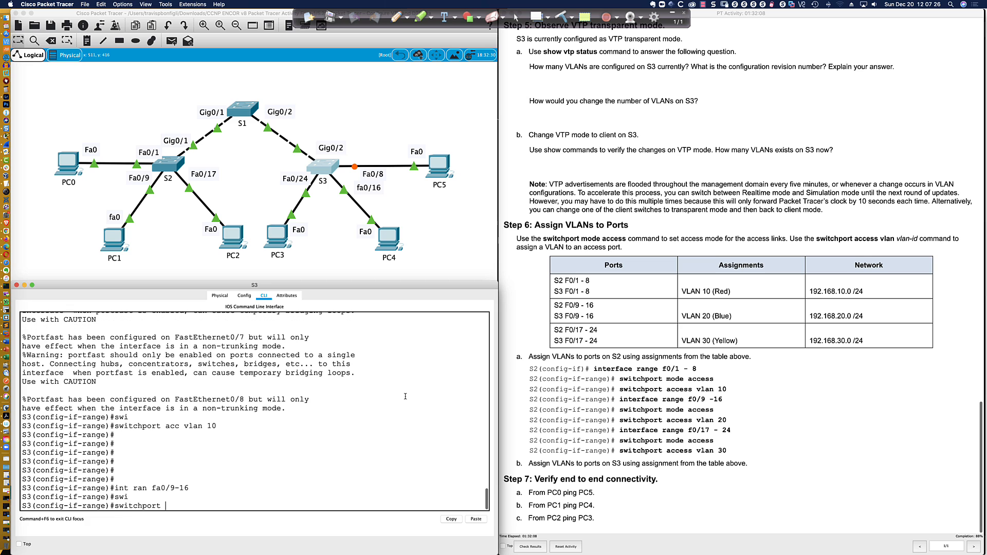
text(mode acc)
key(Tab)
key(Return)
text(swi)
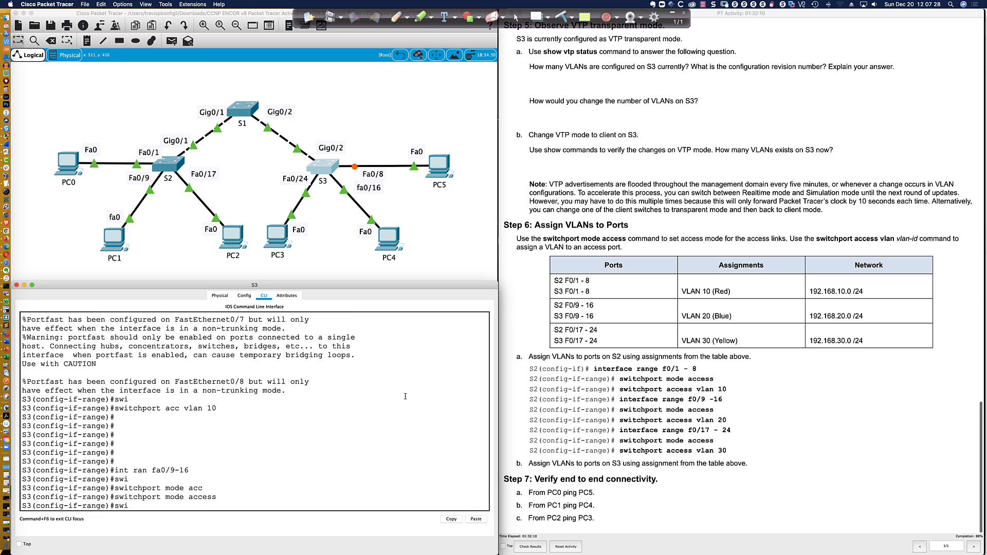
key(Tab)
text(acc vlan 20)
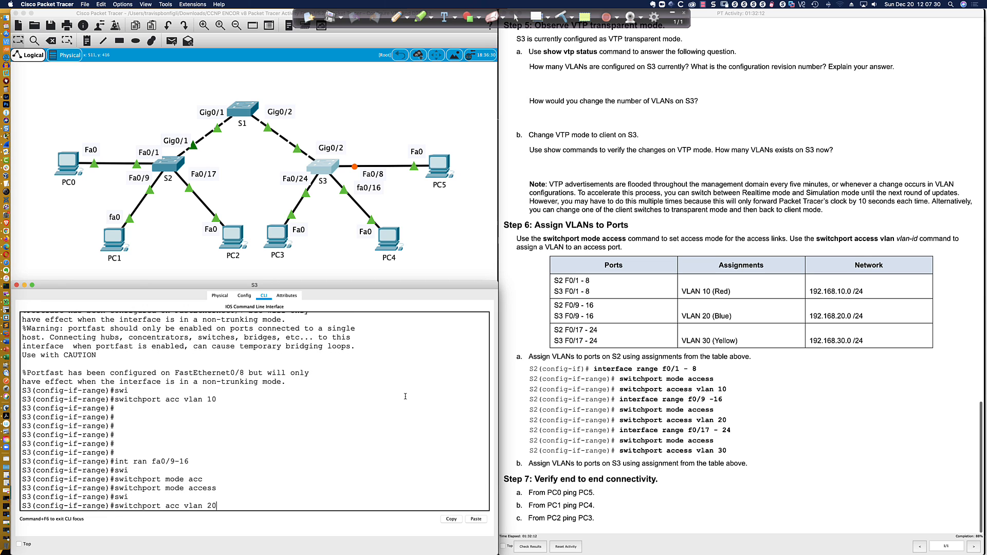
key(Return)
Enable spanning-tree PortFast on S3 ports Fa0/9–16
text(swi)
key(Tab)
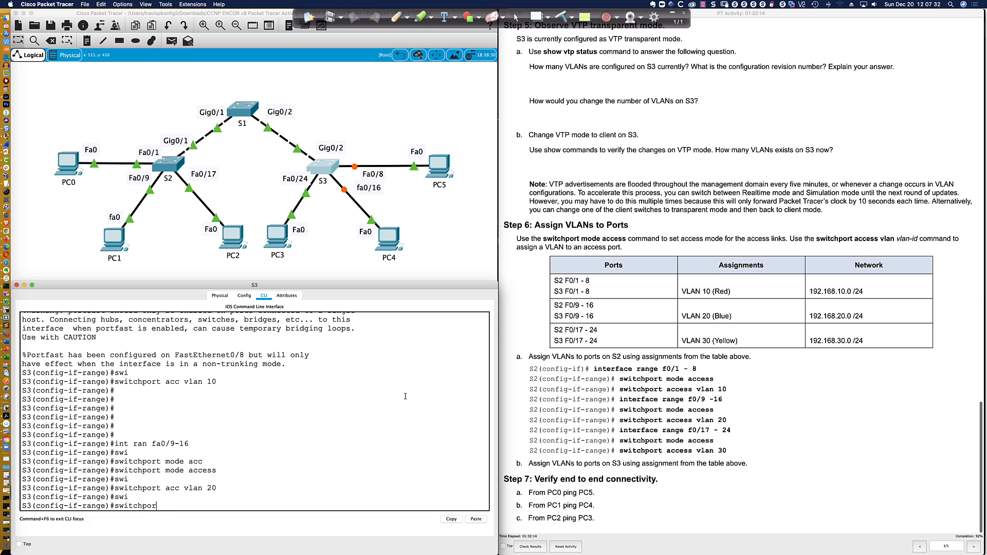
key(BackSpace)
key(BackSpace)
key(BackSpace)
key(BackSpace)
key(BackSpace)
key(BackSpace)
key(BackSpace)
text(spar)
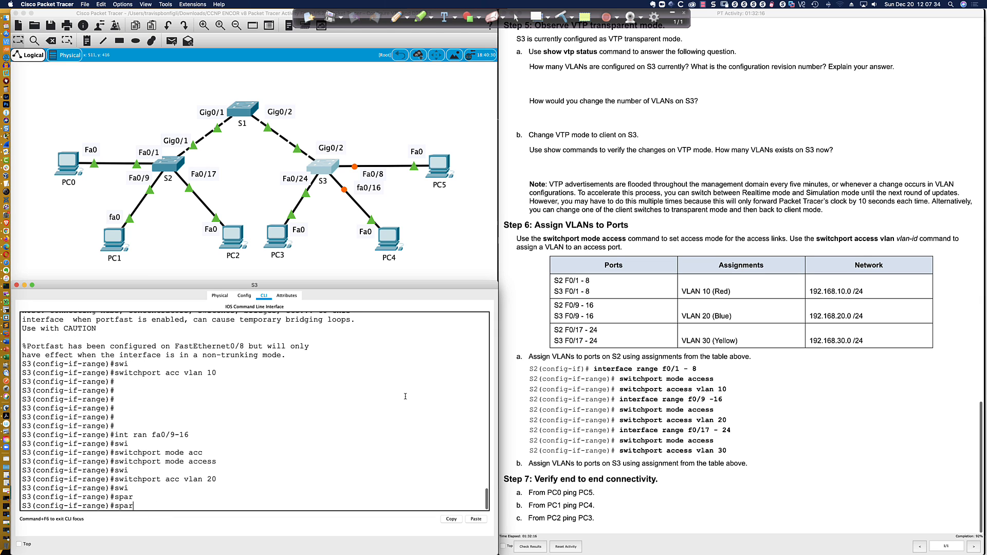
key(Tab)
key(BackSpace)
text(nning-tree portfast)
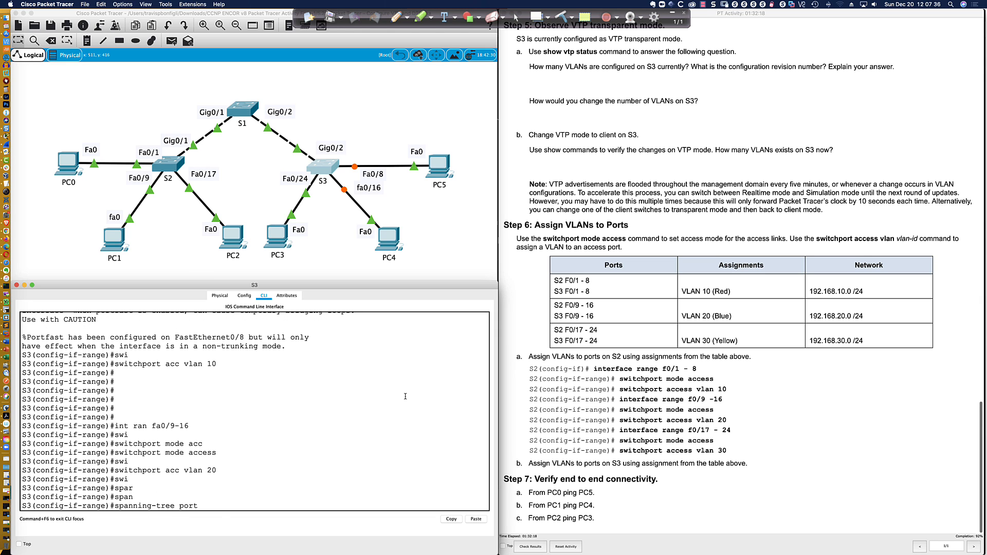
key(Return)
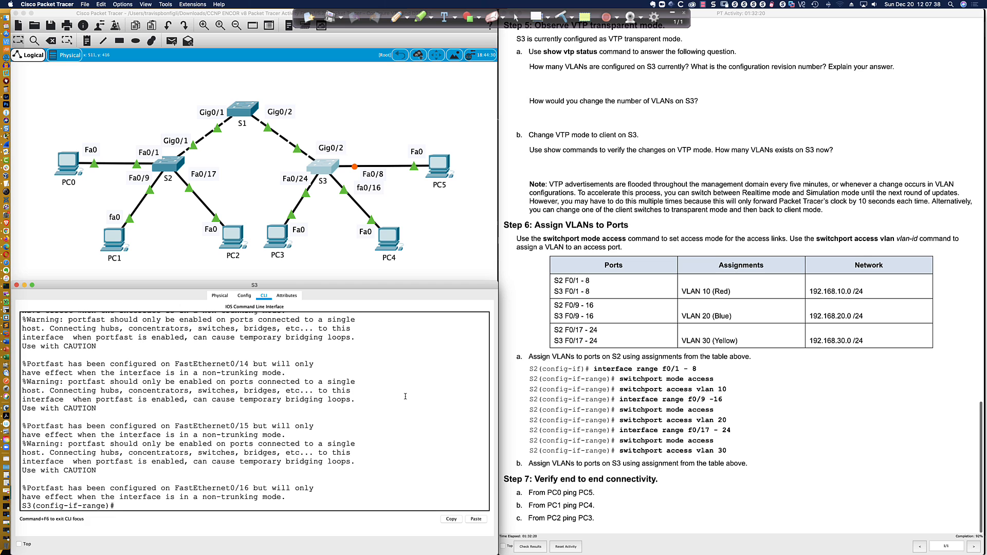
Select S3 ports Fa0/17–24 with int range and make them access ports
key(Return)
key(Return)
key(Return)
key(Return)
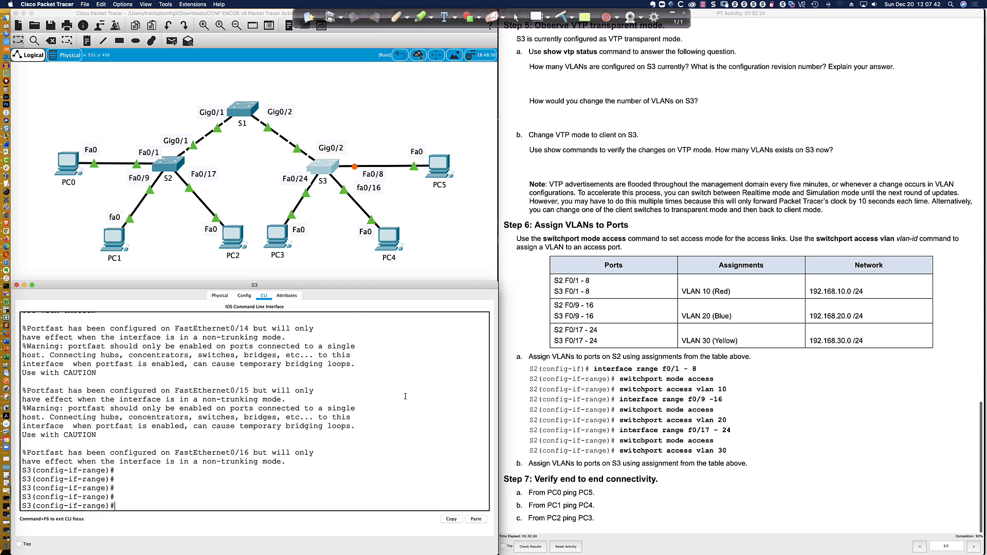
key(Return)
key(Return)
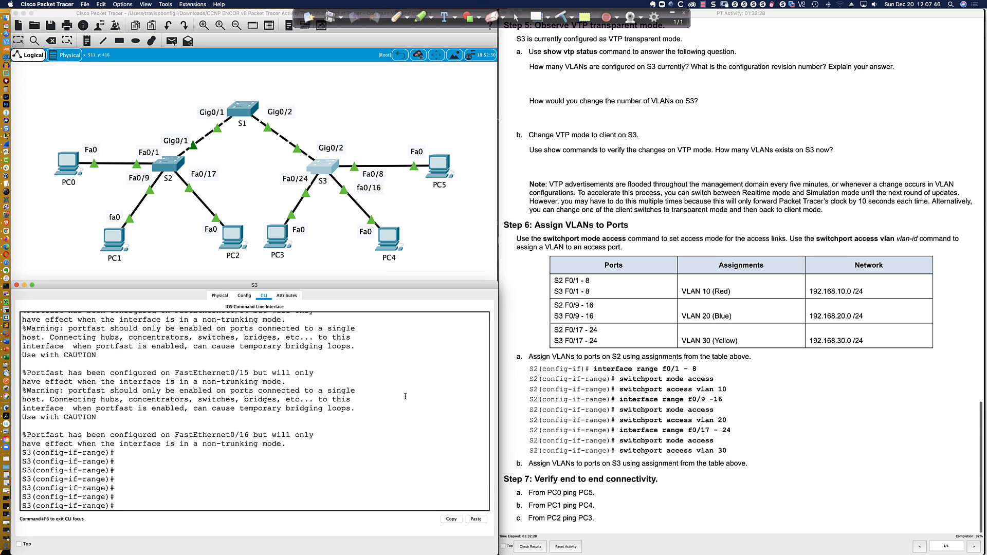
text(int ra fa0/17-24)
key(Return)
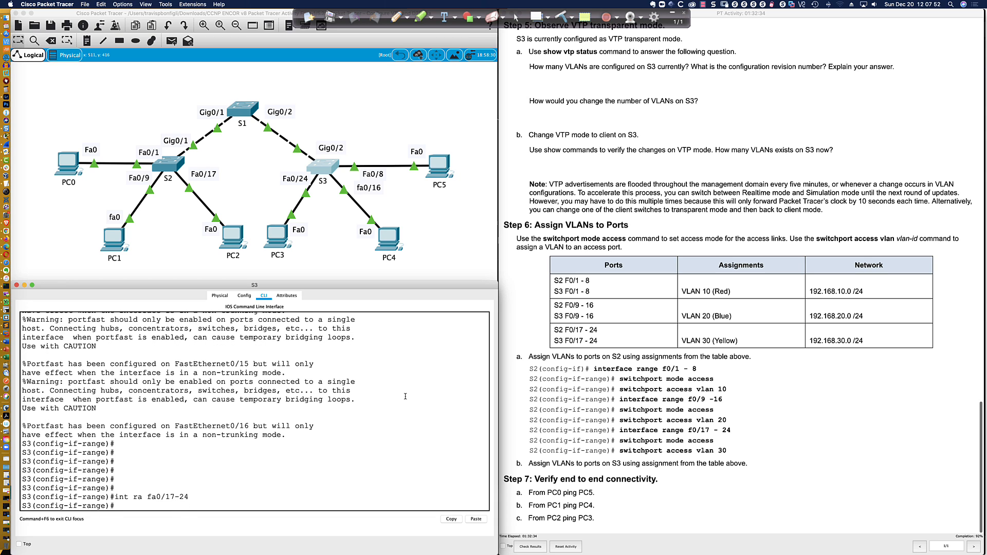
text(swi)
key(Tab)
text(mode acc)
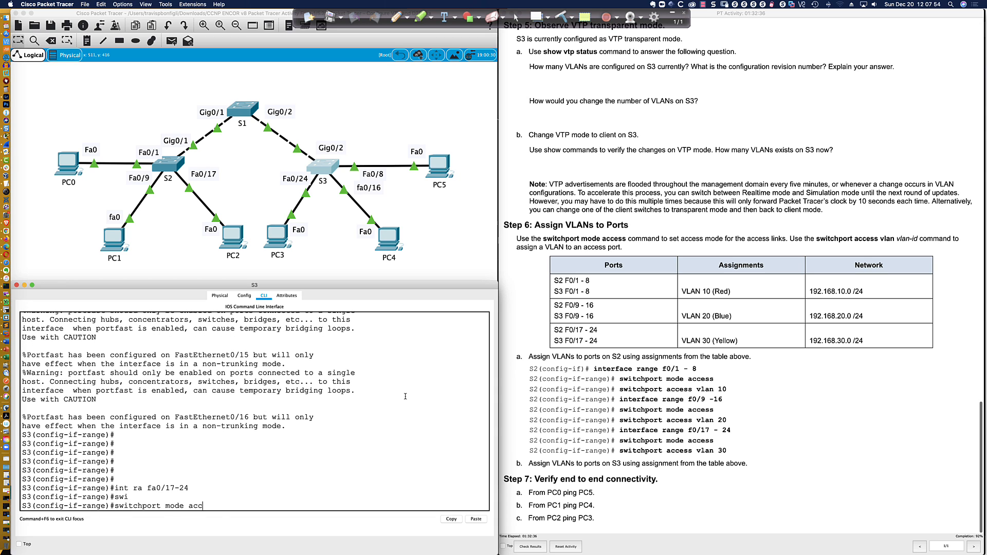
key(Tab)
key(Return)
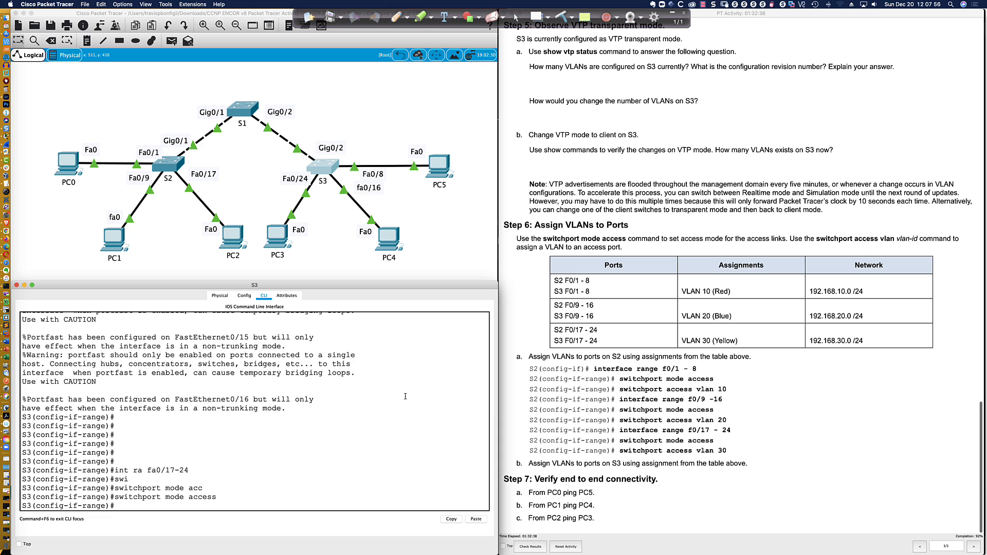
Enable PortFast on Fa0/17–24 and assign them to VLAN 30
text(span)
key(Tab)
text(port)
text(swi)
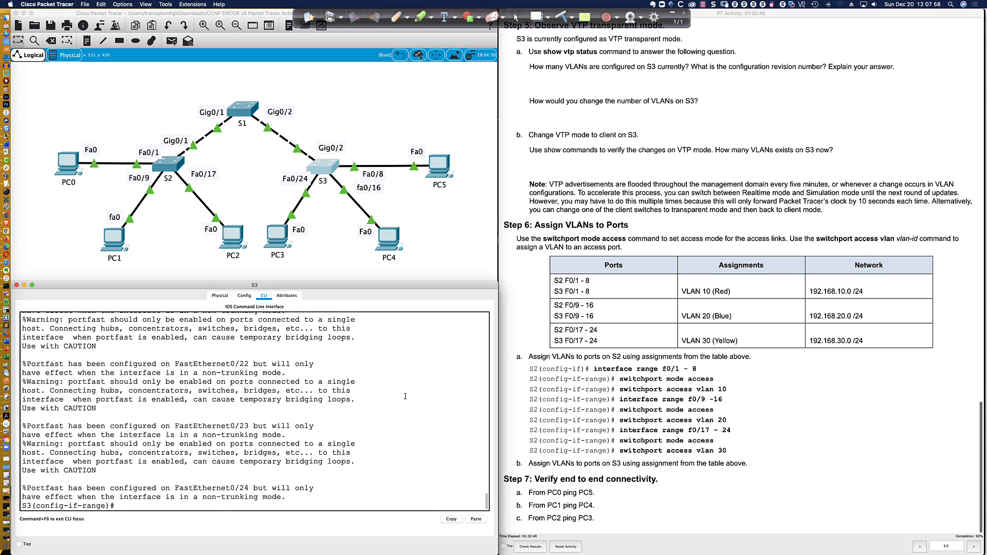
key(Tab)
text(acc)
key(Tab)
text(vlan)
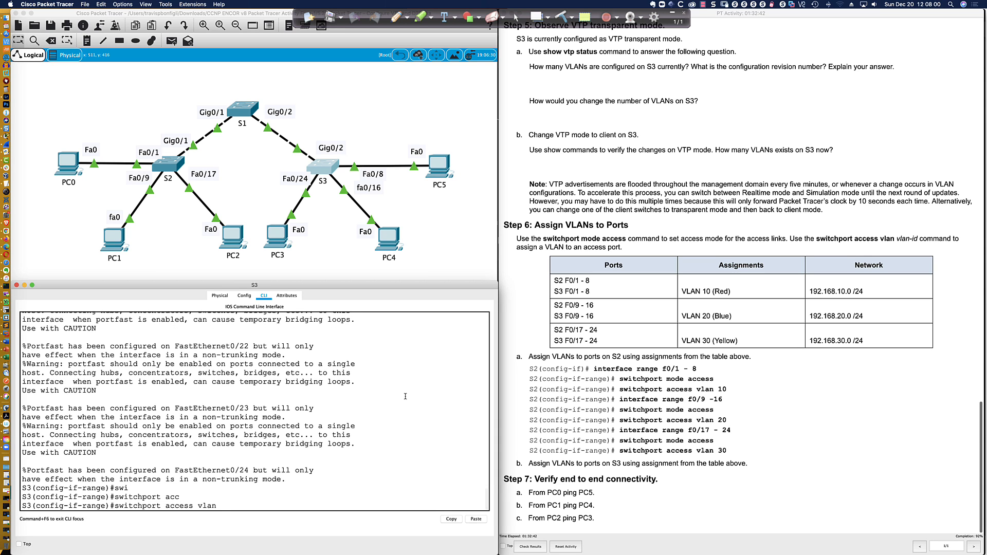
text( 30)
key(Return)
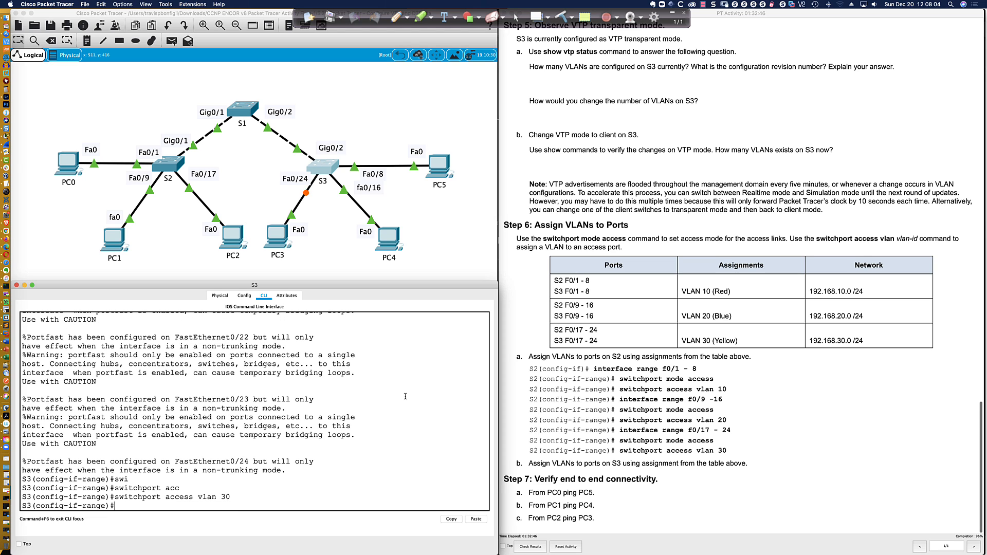
key(Return)
key(Return)
key(Return)
key(Return)
key(Return)
key(Return)
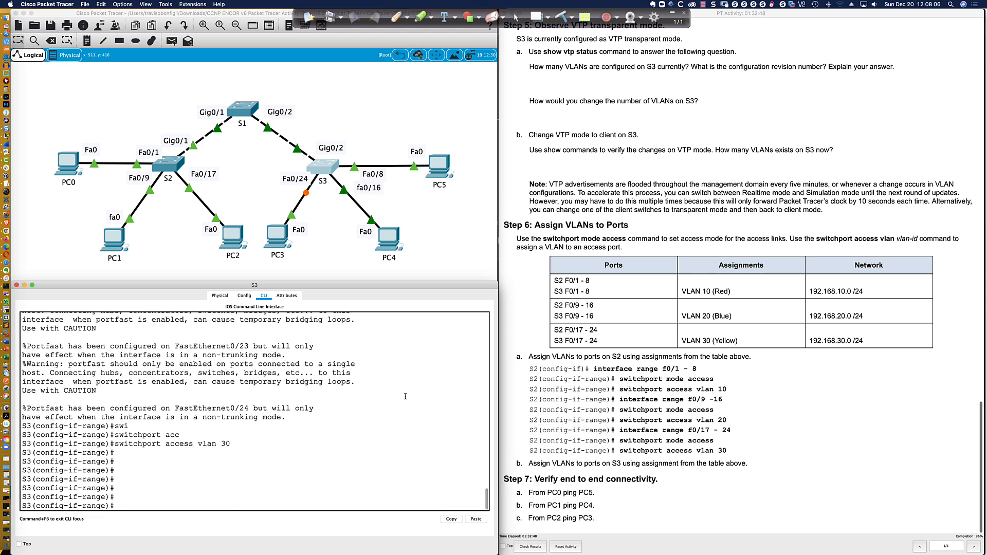
key(Return)
key(Return)
key(Return)
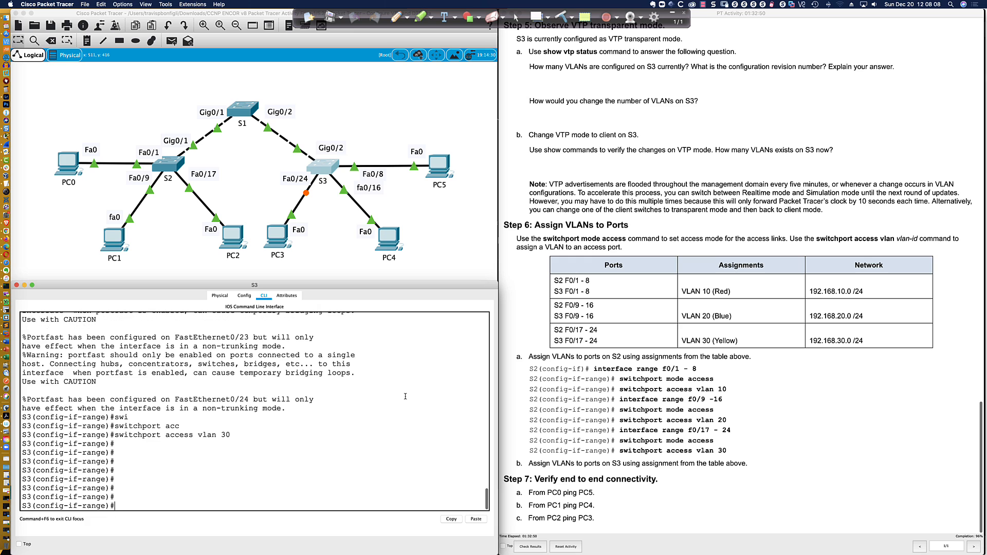
Run do sh vlan bri on S3 and inspect the VLAN 10, 20 and 30 port lists
text(do sh vlan bri)
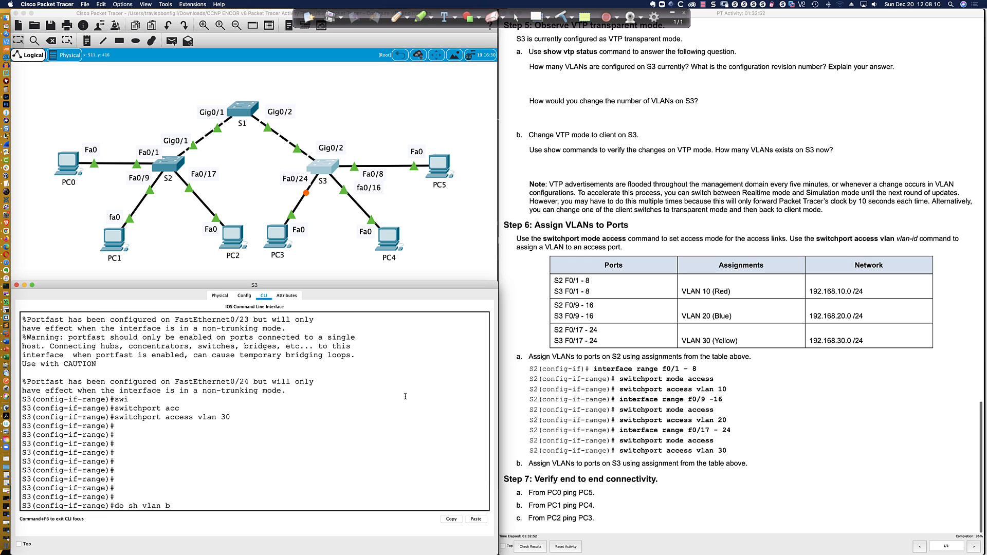
key(Return)
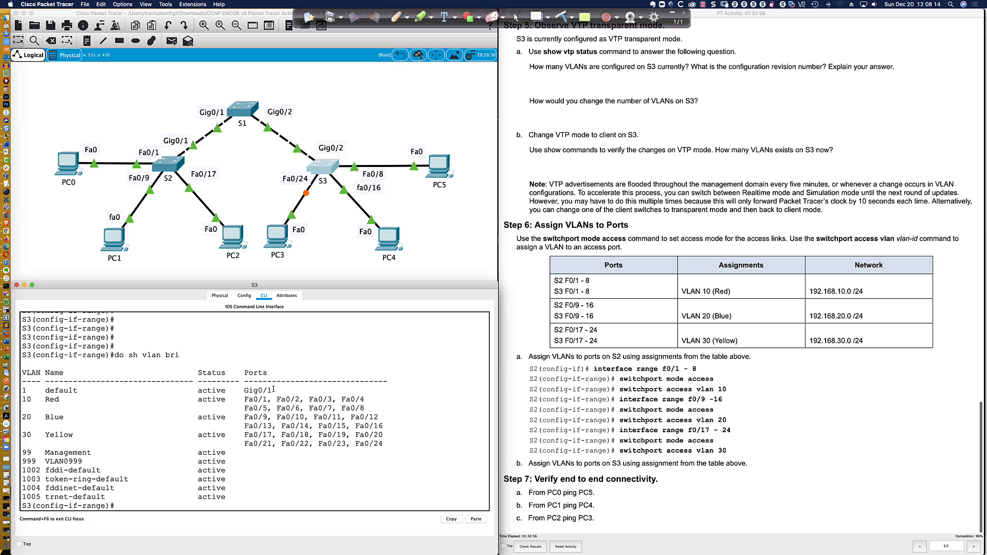
drag(274, 389, 23, 391)
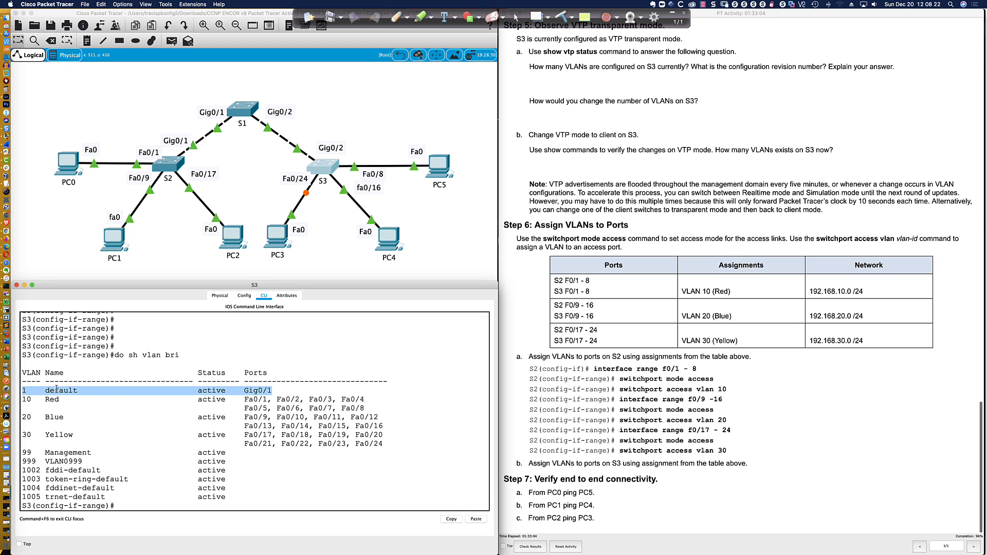
click(260, 508)
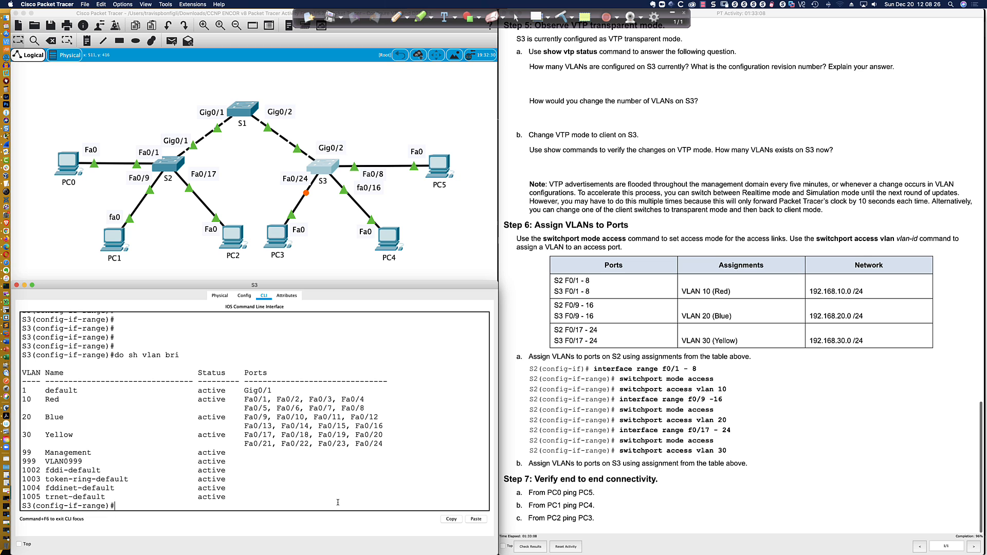
Open PC0's Desktop Command Prompt from the network topology
click(83, 190)
click(67, 163)
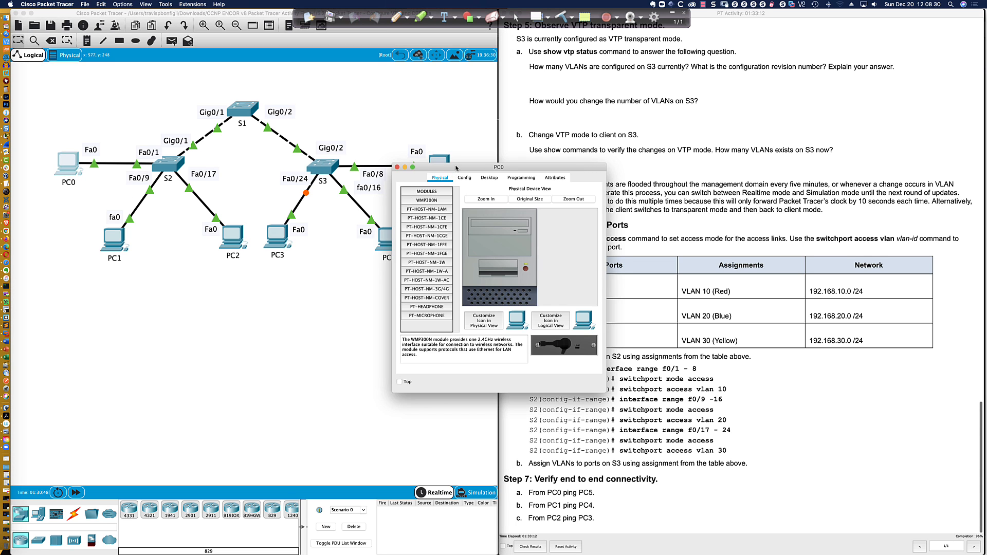
drag(456, 167, 296, 291)
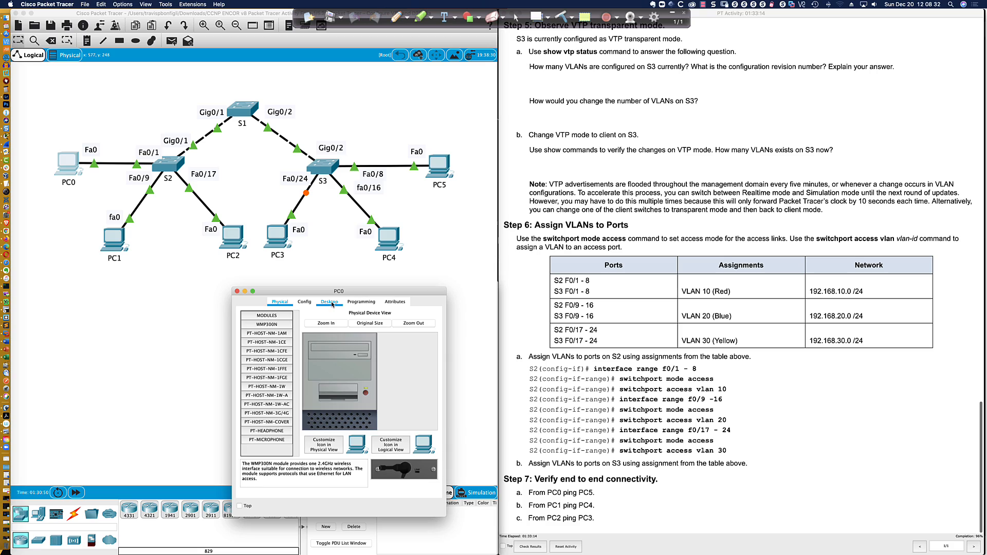
click(329, 302)
click(403, 329)
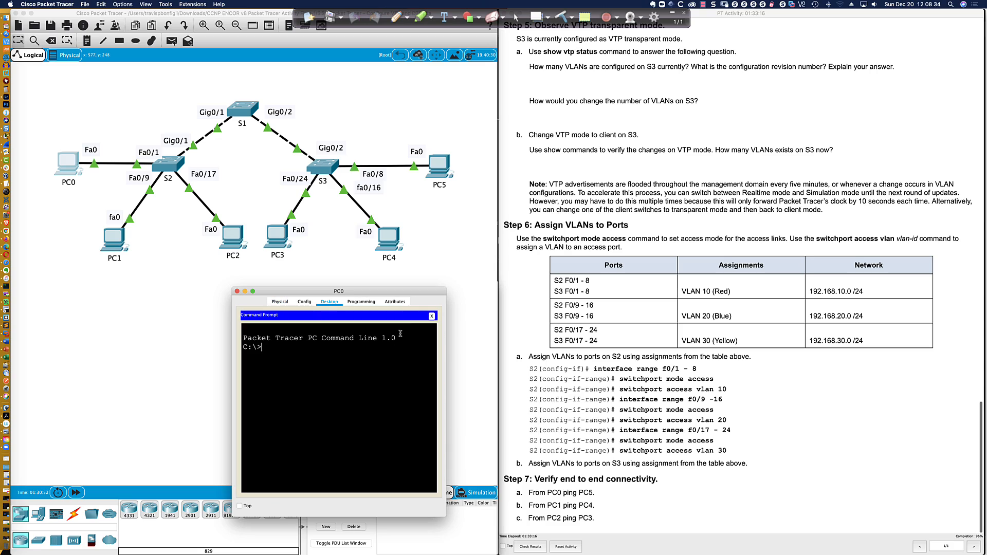
Ping PC5 at 192.168.10.2 from PC0, confirm 4 of 4 replies, and close PC0
scroll(563, 106, up, 20)
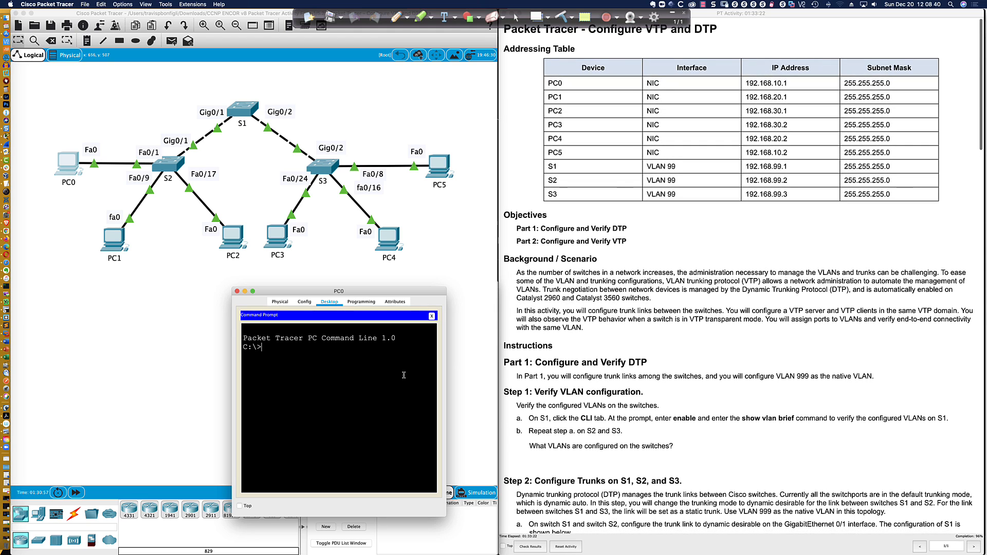
text(ping 192.168.10.2)
key(Return)
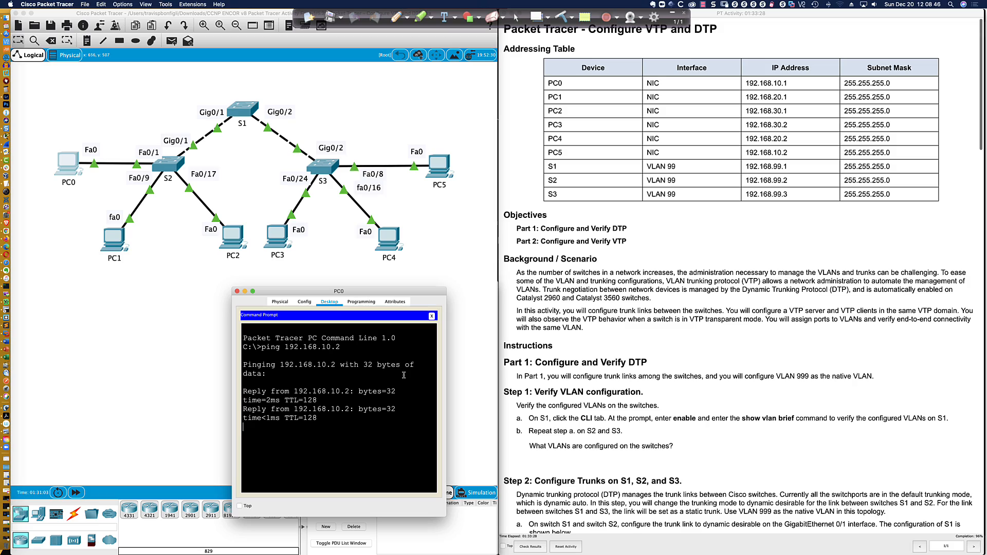
scroll(588, 380, down, 20)
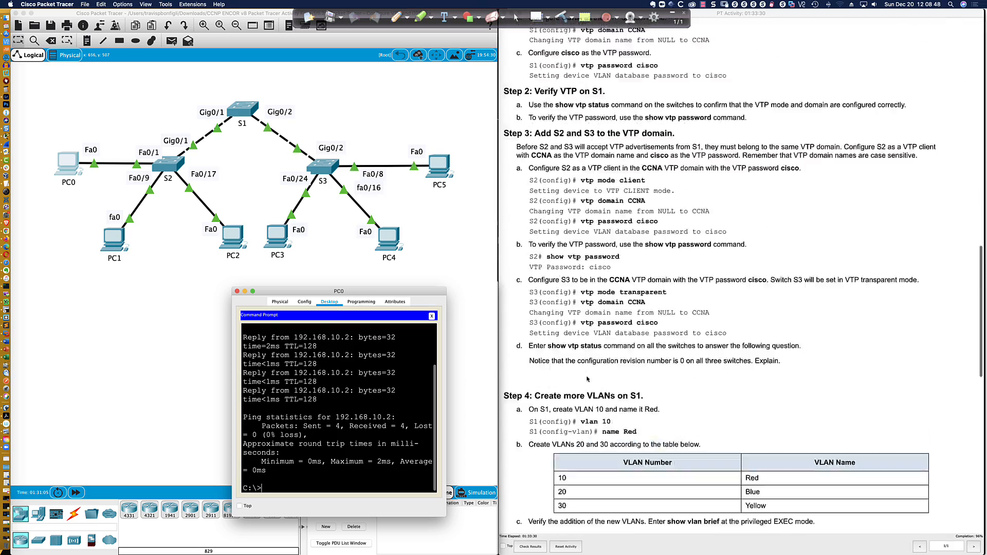
scroll(587, 380, down, 15)
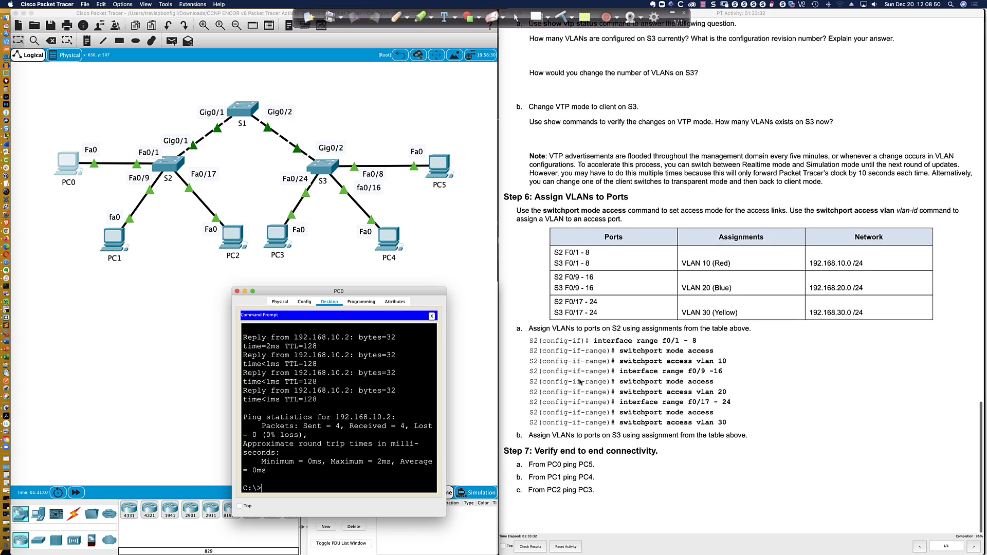
click(236, 291)
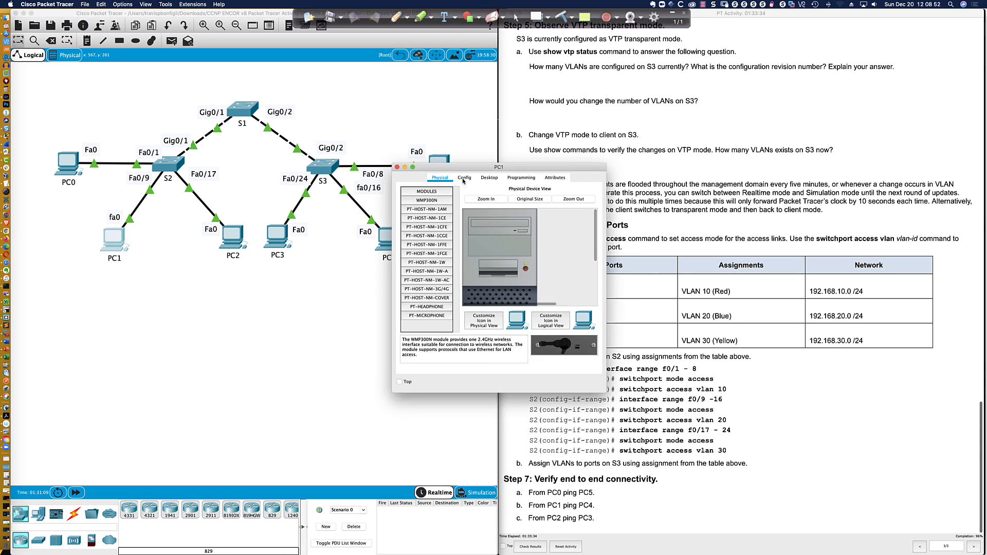
From PC1's Command Prompt, ping PC4 at 192.168.20.2 and get replies, then move on to PC2
drag(540, 135, 349, 324)
click(339, 334)
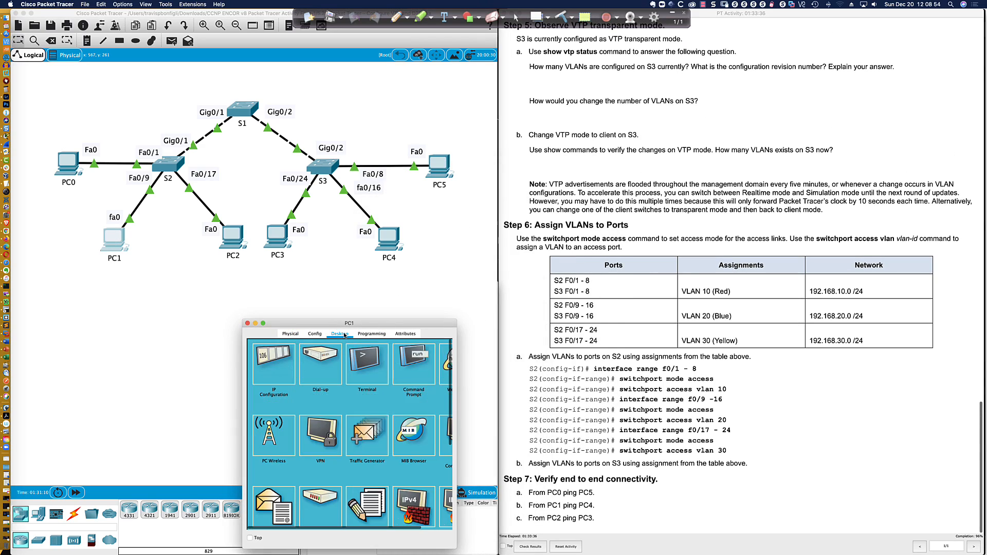
click(423, 358)
scroll(654, 375, up, 15)
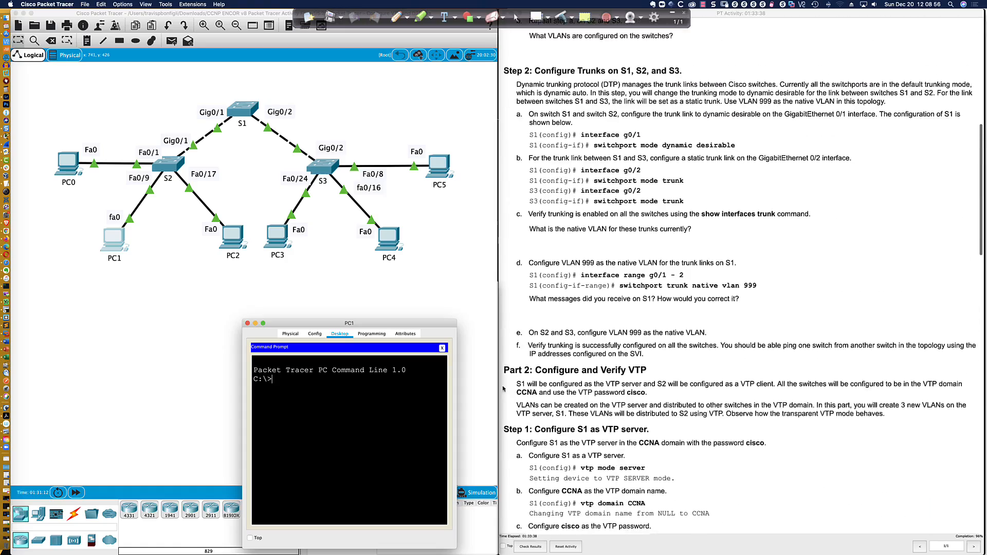
scroll(654, 375, up, 5)
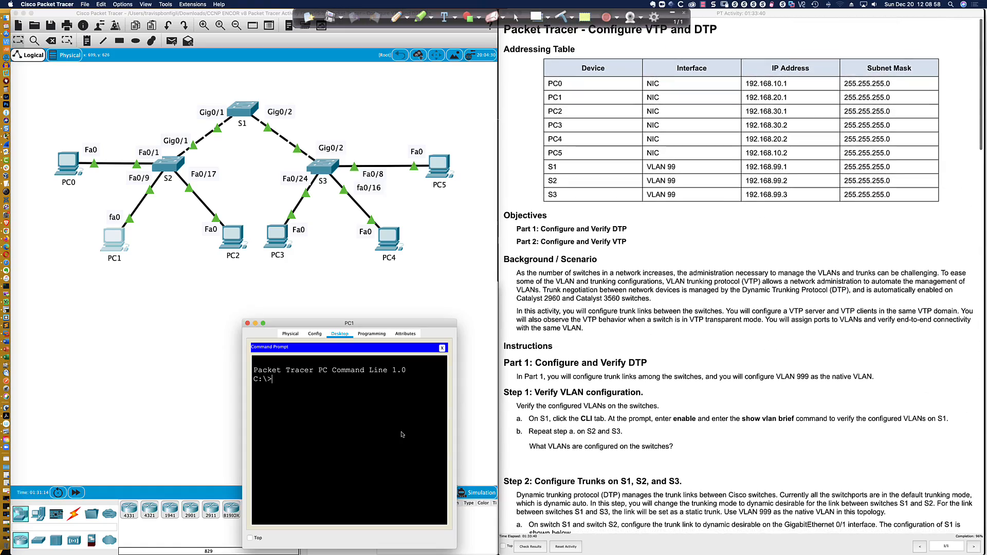
text(ping 192.1)
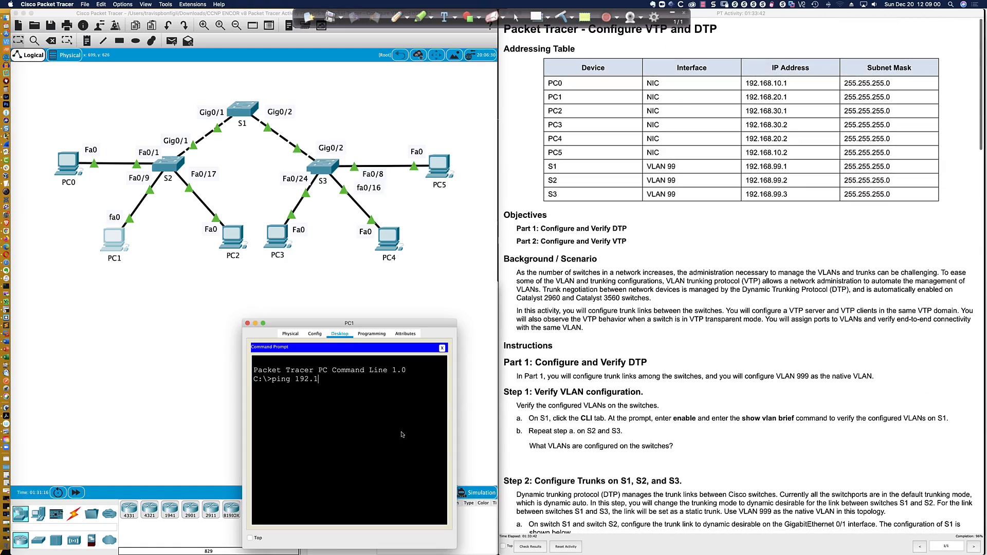
text(68.20.2)
key(Return)
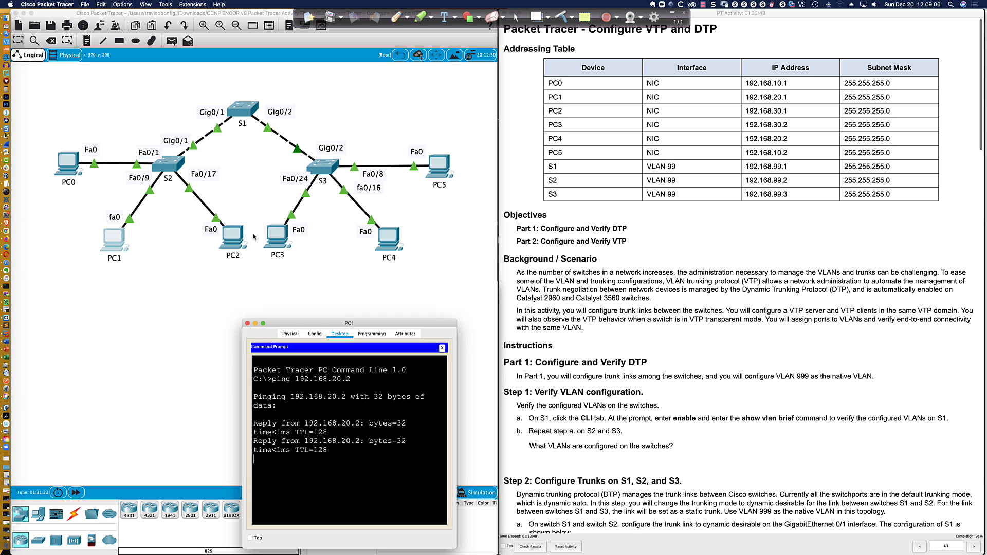
click(233, 237)
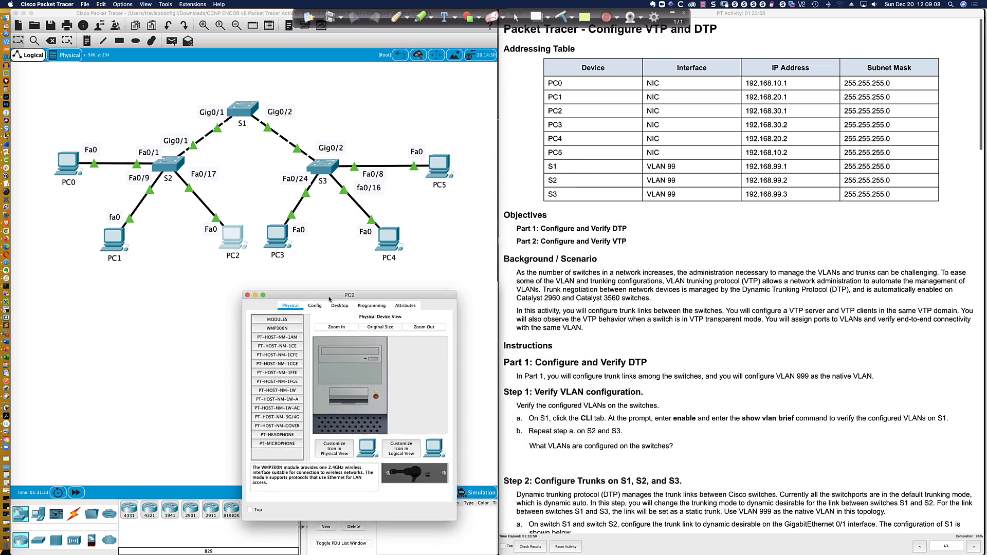
From PC2's Command Prompt, ping 192.168.30.2 (succeeds) and 192.168.10.2 (times out)
drag(329, 298, 337, 331)
click(347, 338)
click(437, 373)
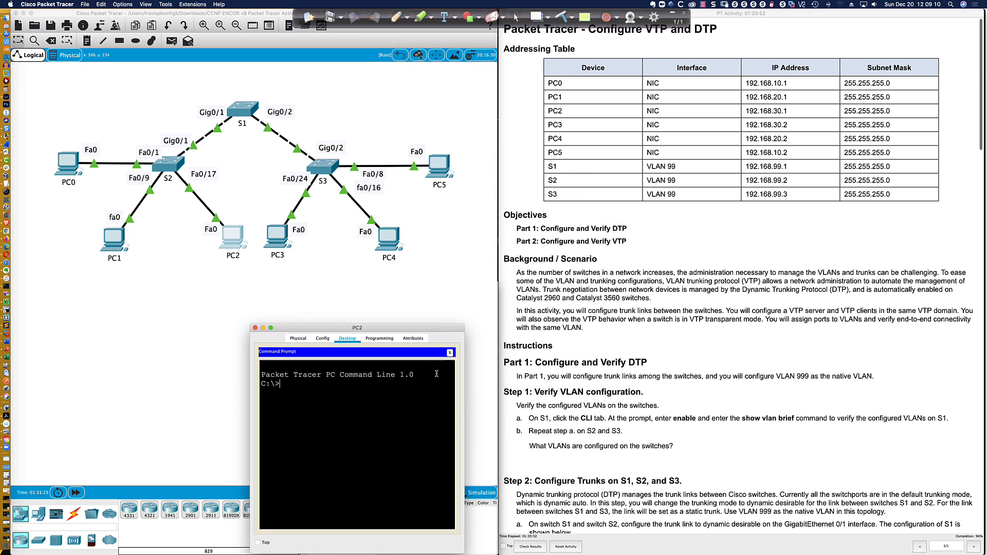
text(ping 192.168.30.2)
key(Return)
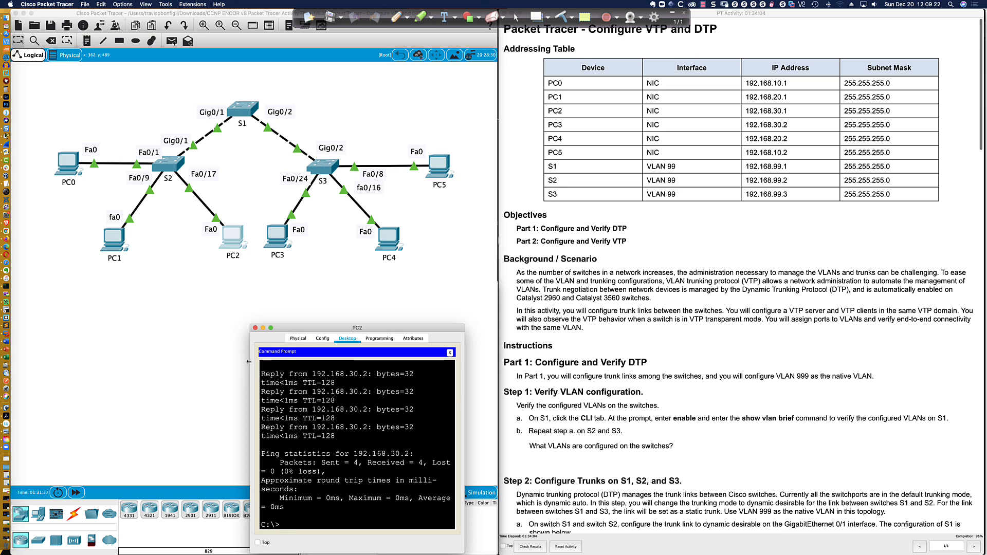
drag(249, 361, 68, 361)
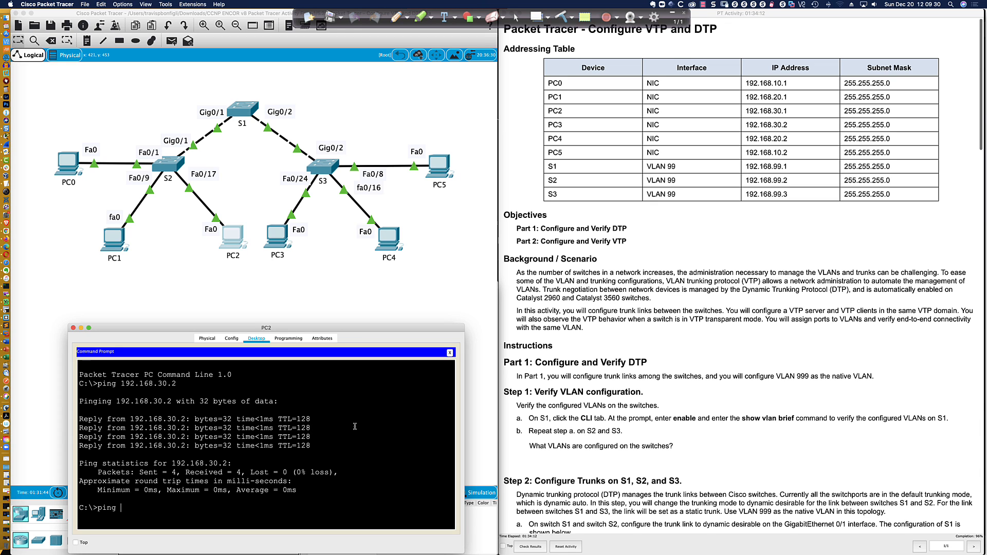
text(192.168.10.2)
key(Return)
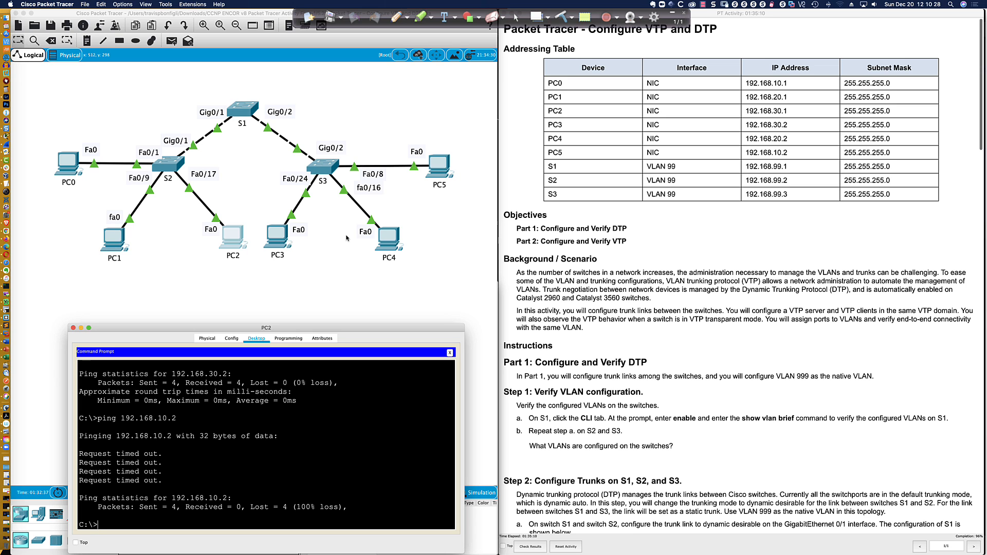
Annotate the screen with a callout from switch S1 and an underline under PC2's 30 subnet
click(396, 16)
mouse_move(250, 105)
mouse_down()
mouse_move(316, 82)
mouse_move(355, 98)
mouse_move(320, 82)
mouse_move(340, 98)
mouse_up()
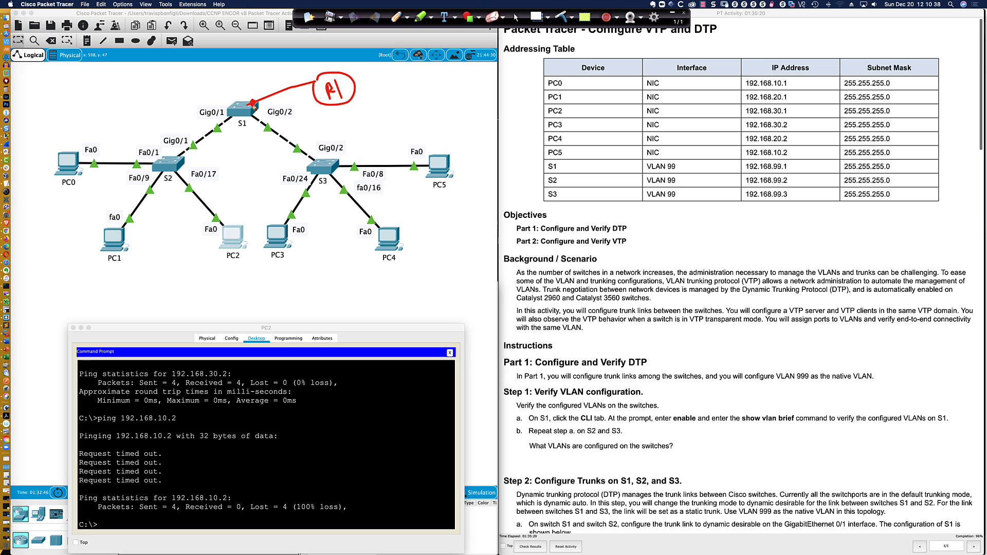
click(314, 81)
drag(313, 80, 315, 86)
mouse_move(775, 114)
mouse_down()
mouse_move(785, 118)
mouse_move(785, 169)
mouse_up()
click(516, 17)
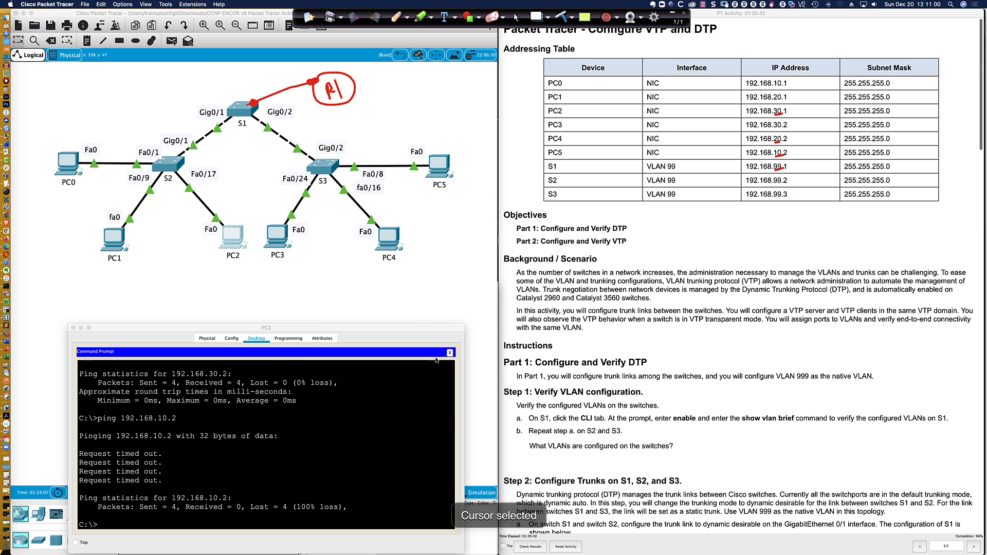
click(450, 352)
Show PC2's static IP 192.168.30.1, highlight gateway 192.168.30.254, and erase the annotation marks
click(121, 374)
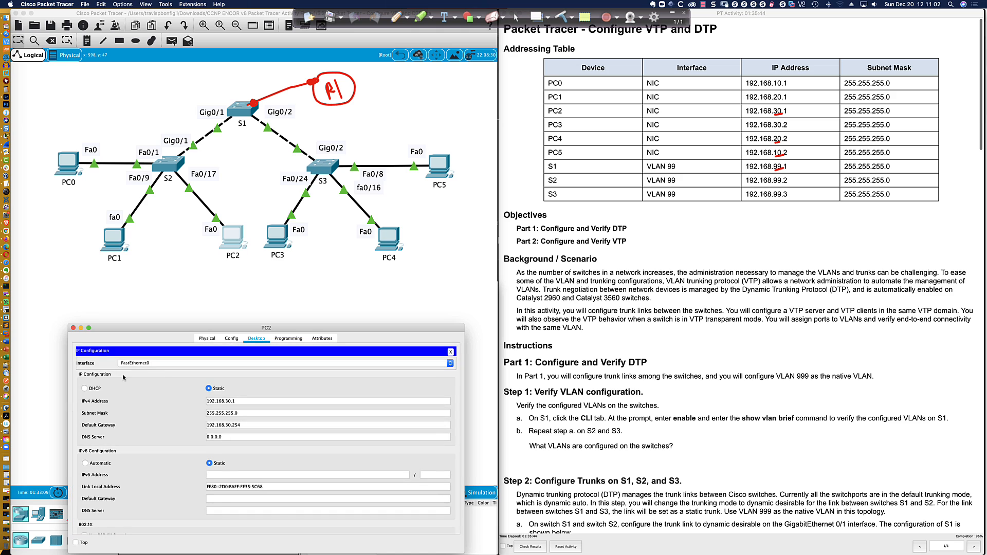
drag(239, 425, 206, 425)
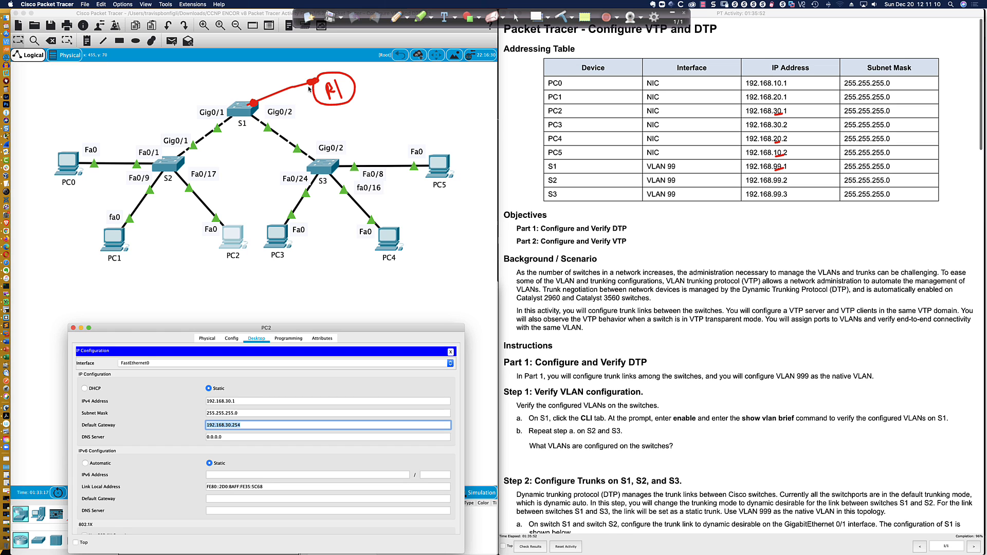
scroll(309, 89, right, 1)
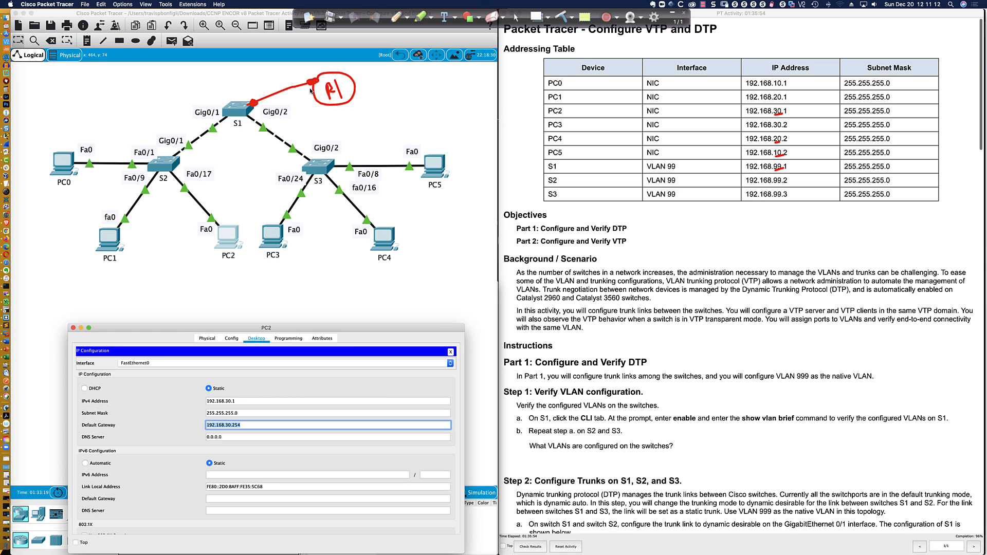
click(563, 15)
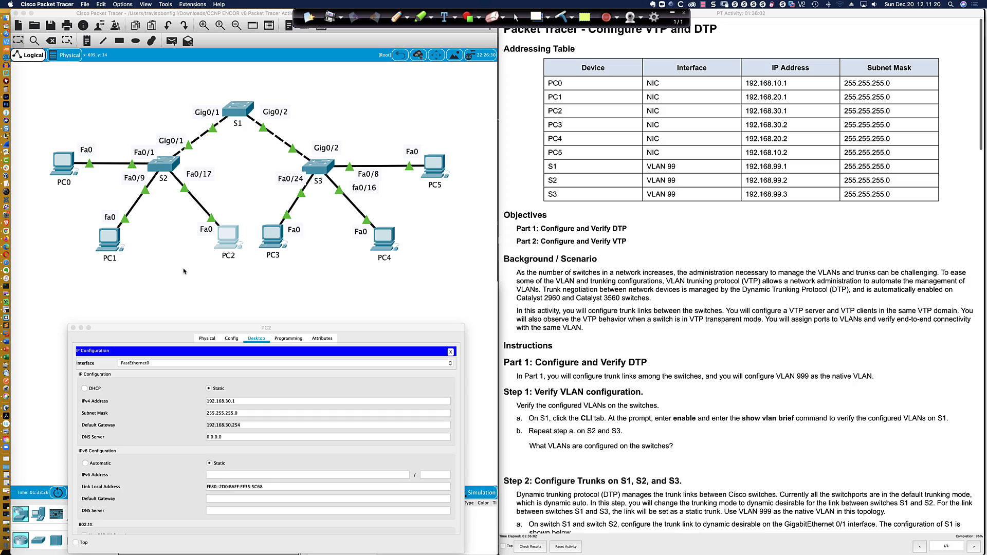
scroll(540, 191, down, 15)
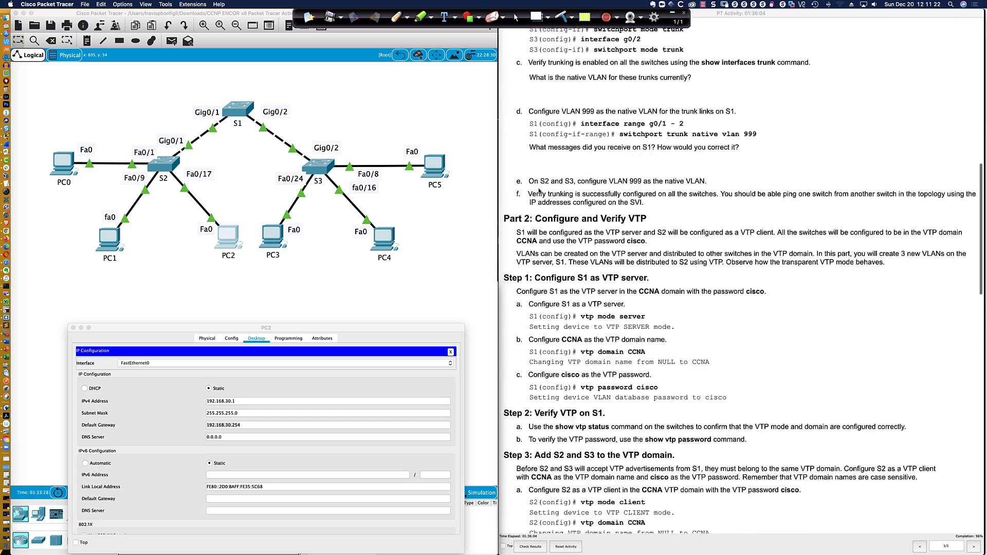
scroll(540, 192, down, 20)
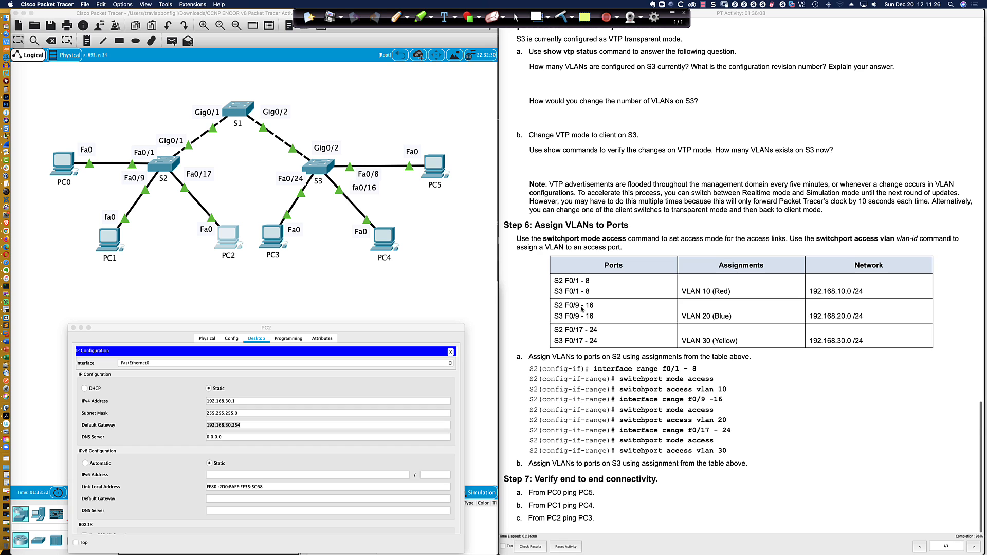
Check results and review Assessment Items: 25/26, with S2 Gig0/1 dynamic mode incorrect
click(536, 548)
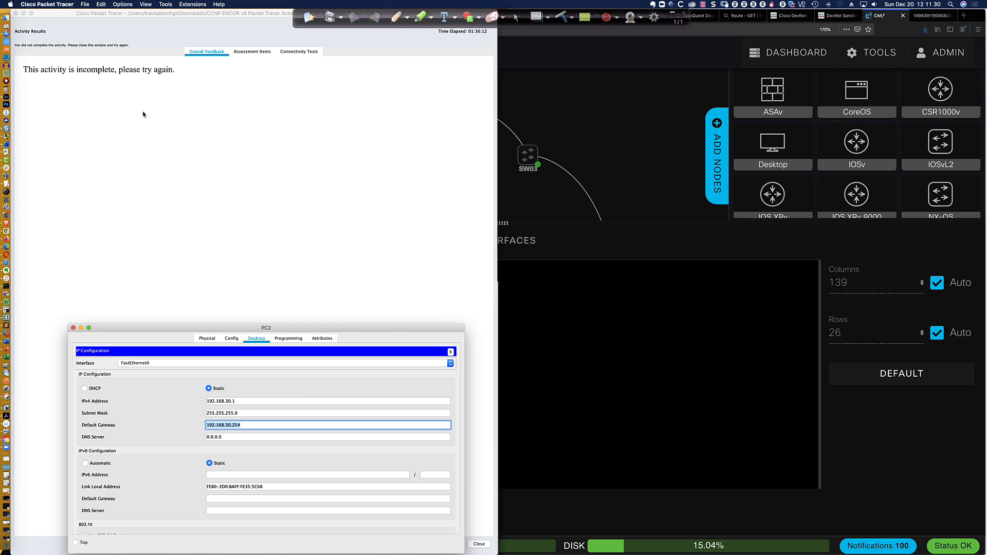
click(249, 52)
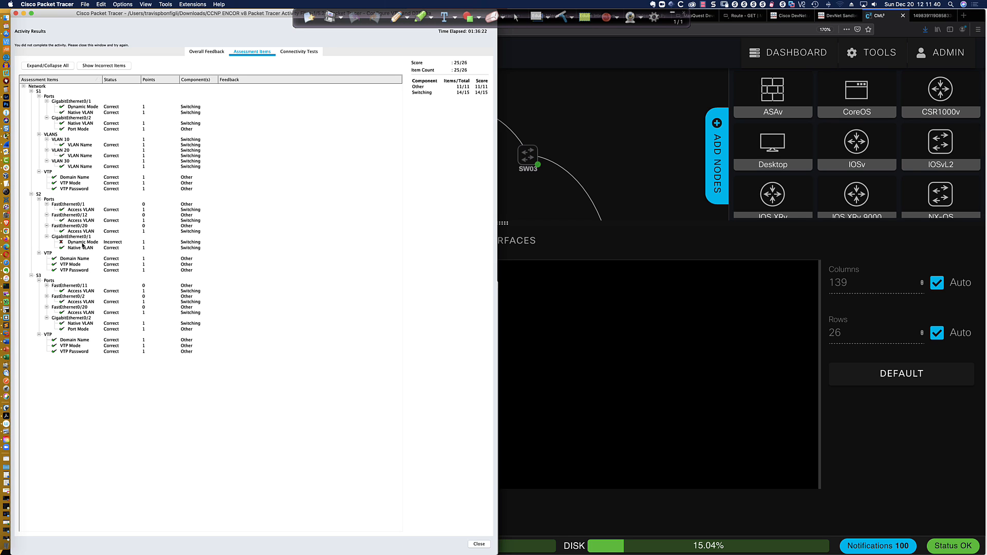
Close the results, move the instructions aside, and highlight the dynamic desirable trunk command
click(15, 13)
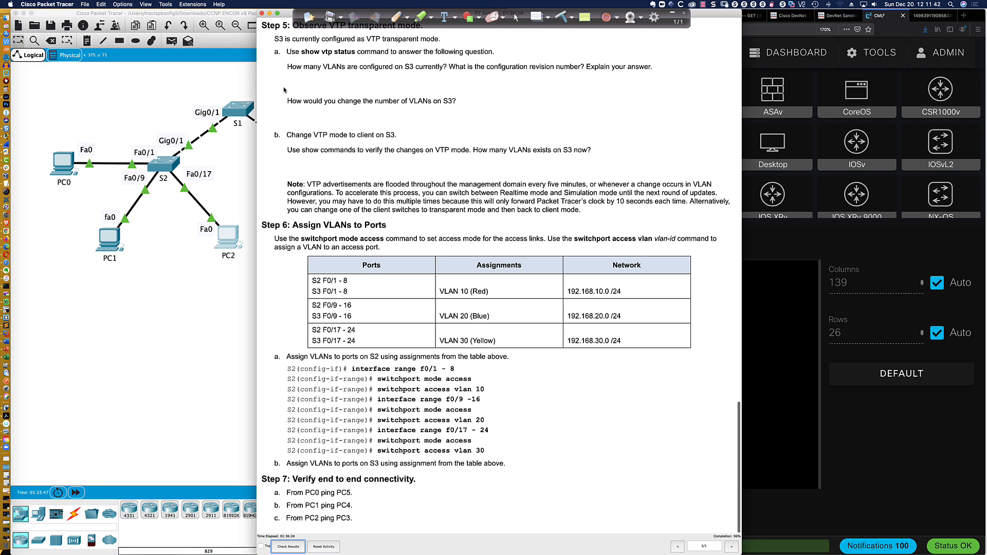
drag(720, 13, 956, 5)
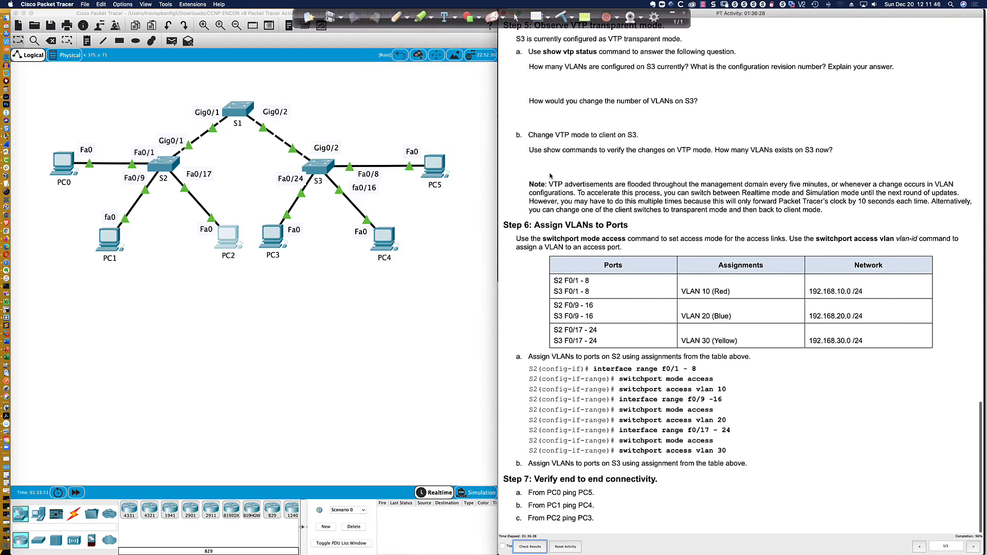
scroll(550, 176, up, 10)
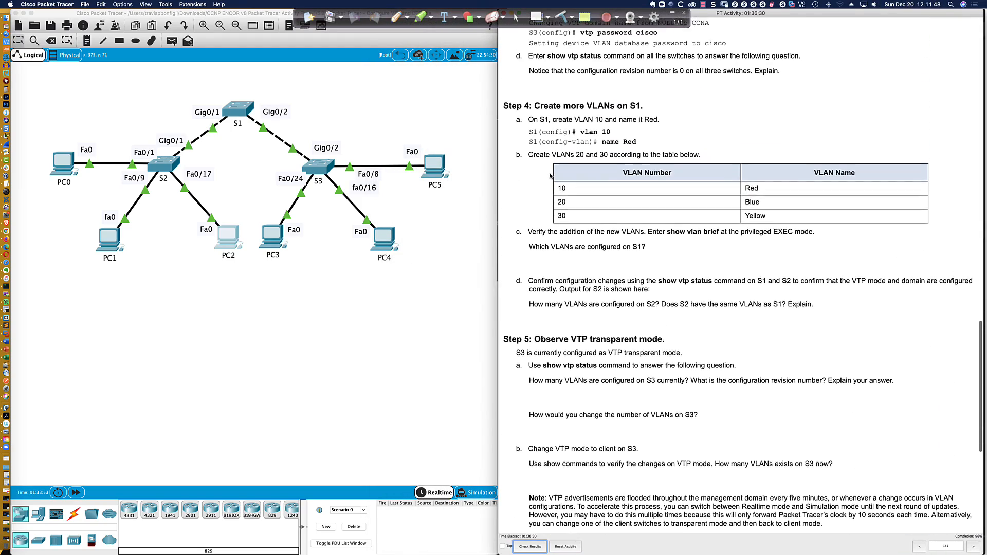
scroll(550, 176, up, 9)
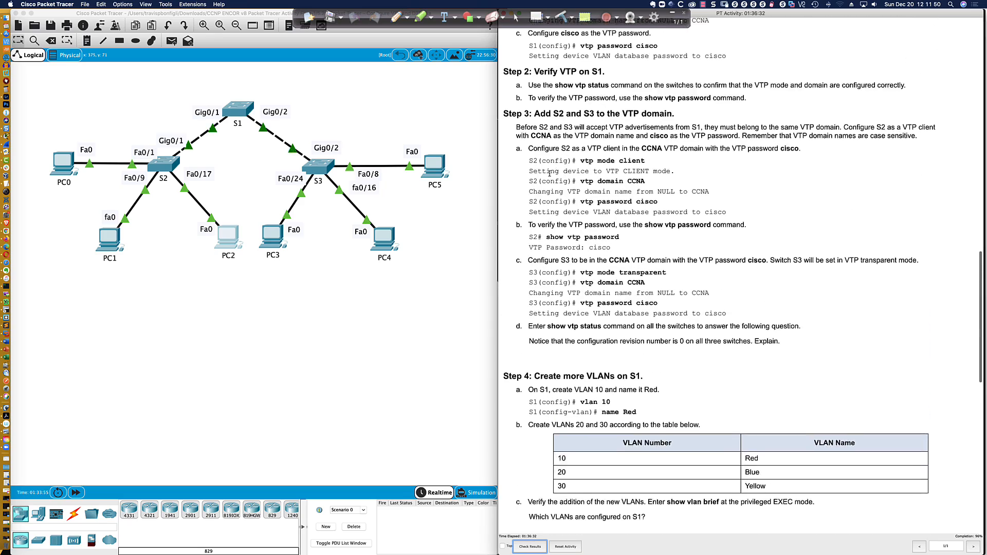
scroll(549, 173, up, 5)
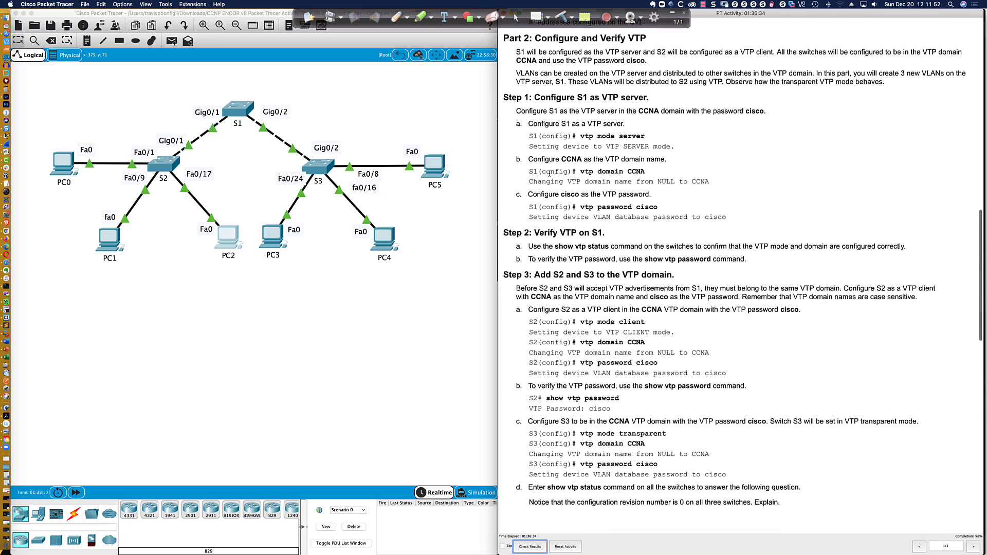
scroll(549, 173, up, 3)
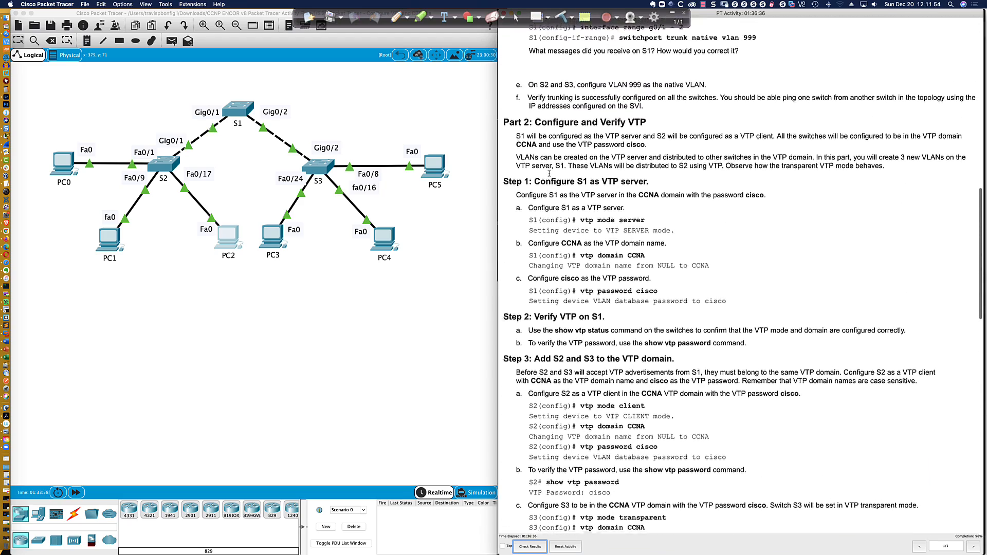
scroll(549, 173, down, 4)
drag(529, 171, 548, 172)
scroll(548, 173, up, 7)
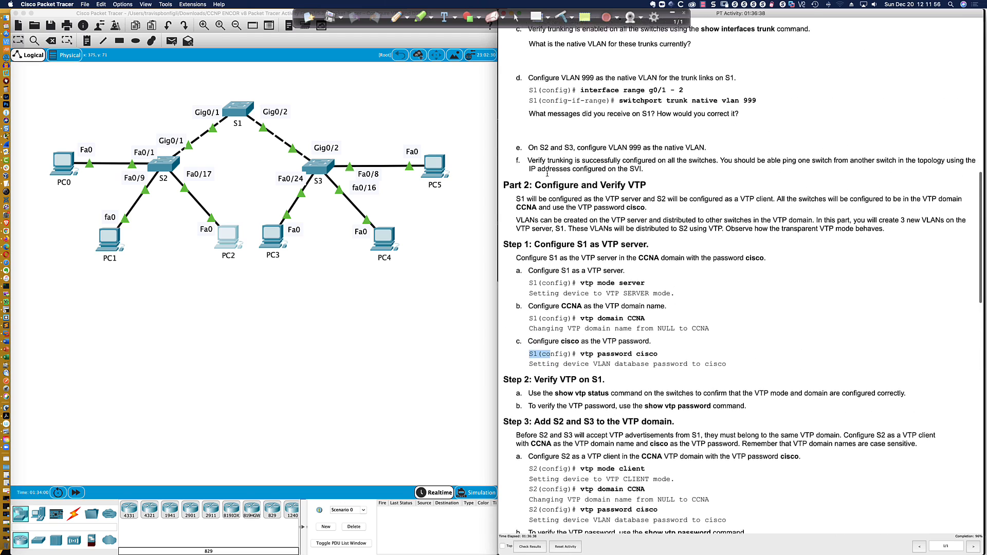
scroll(547, 173, up, 7)
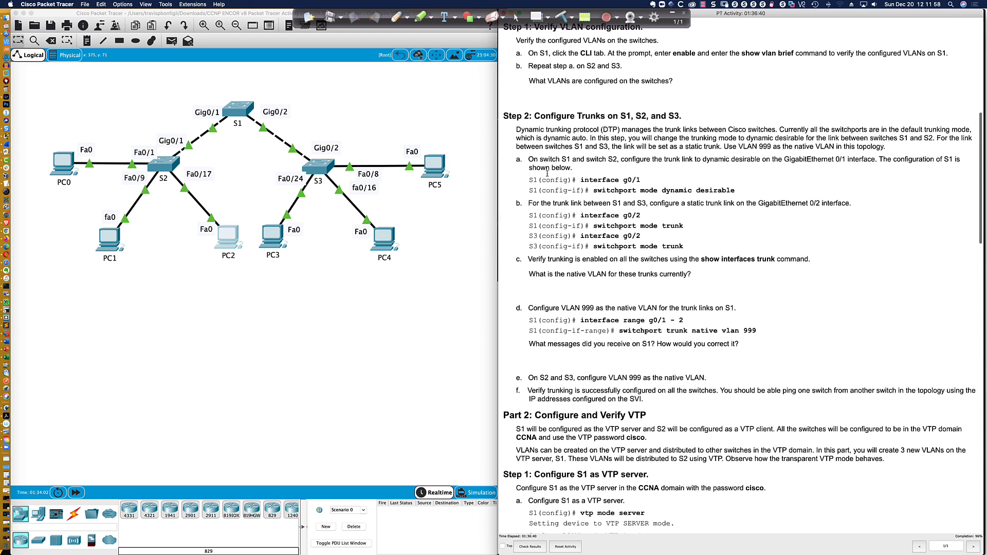
scroll(602, 239, up, 1)
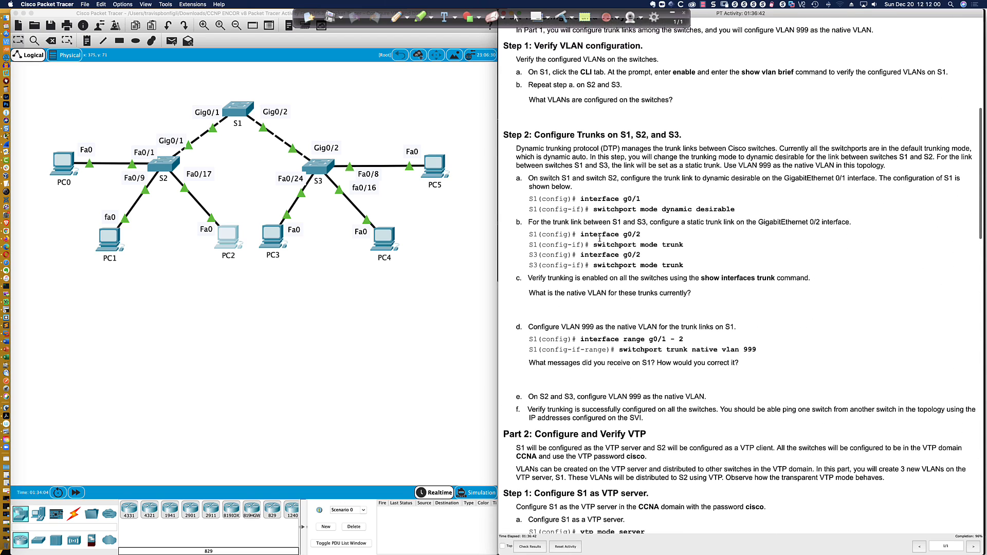
drag(596, 209, 748, 213)
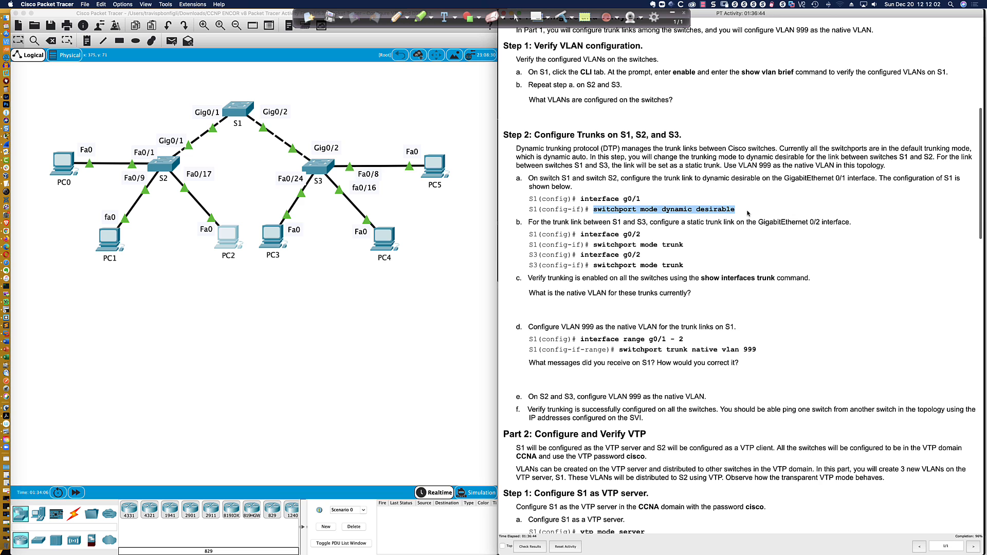
In S2's CLI, enter global configuration mode and review the running configuration
click(164, 171)
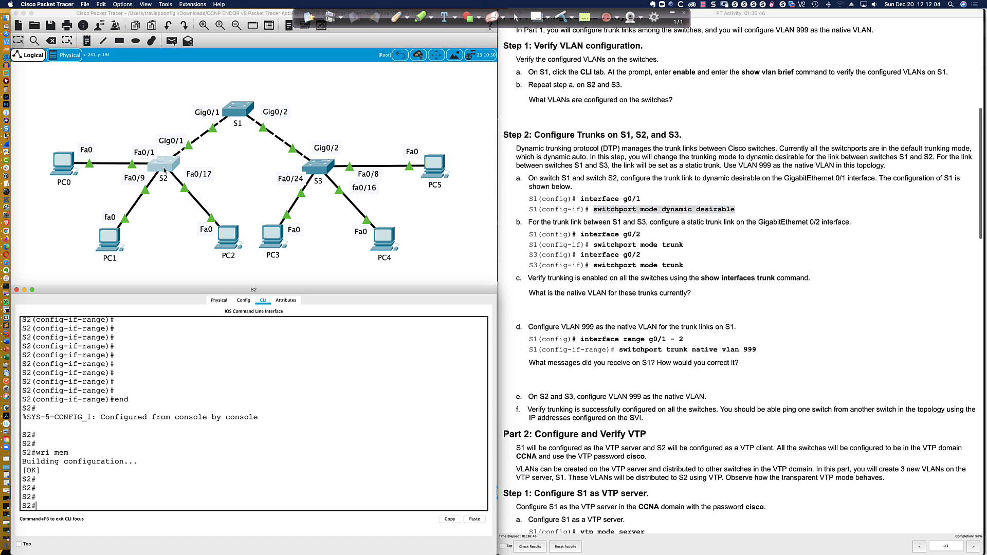
key(Return)
key(Return)
text(conf t)
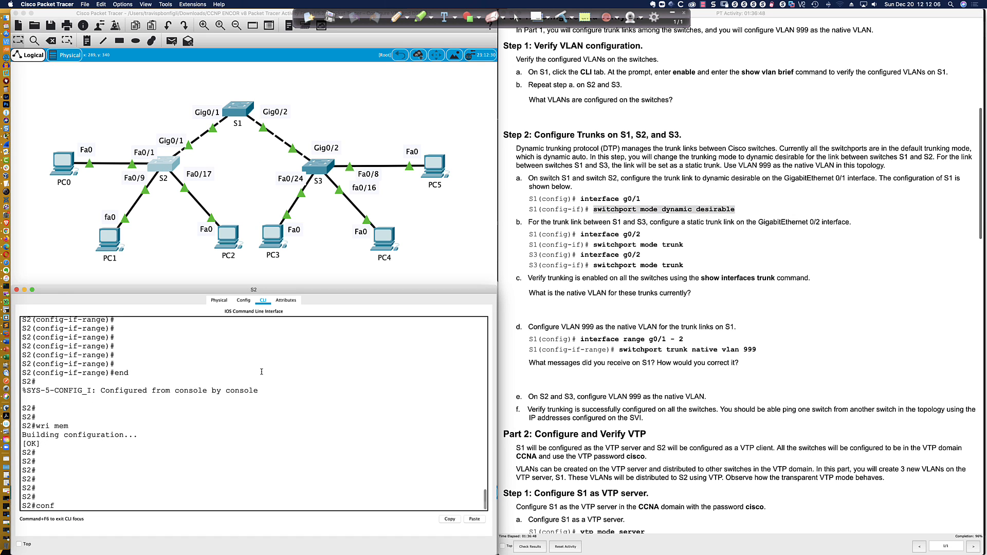
key(Return)
text(do sh run)
key(Return)
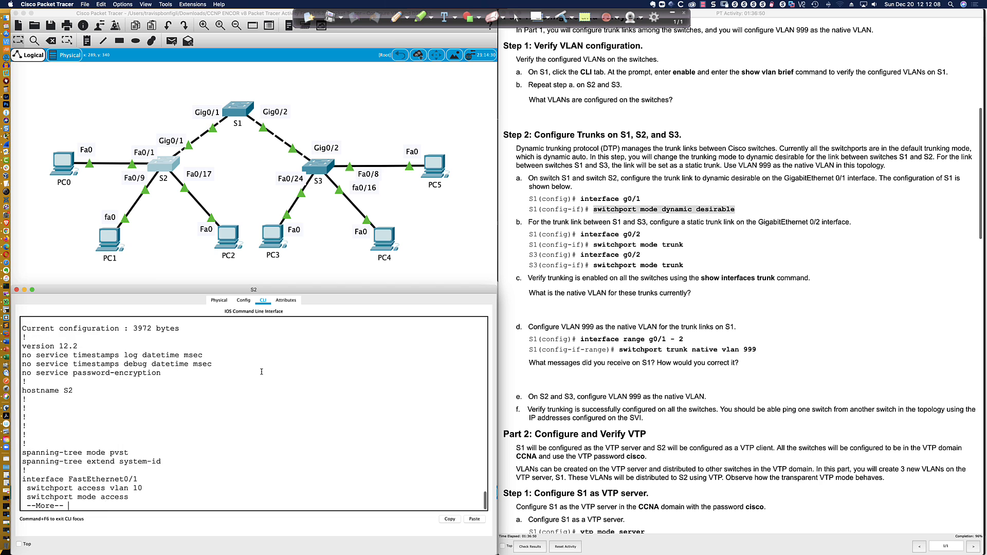
key(space)
key(space)
key(space)
key(space)
key(space)
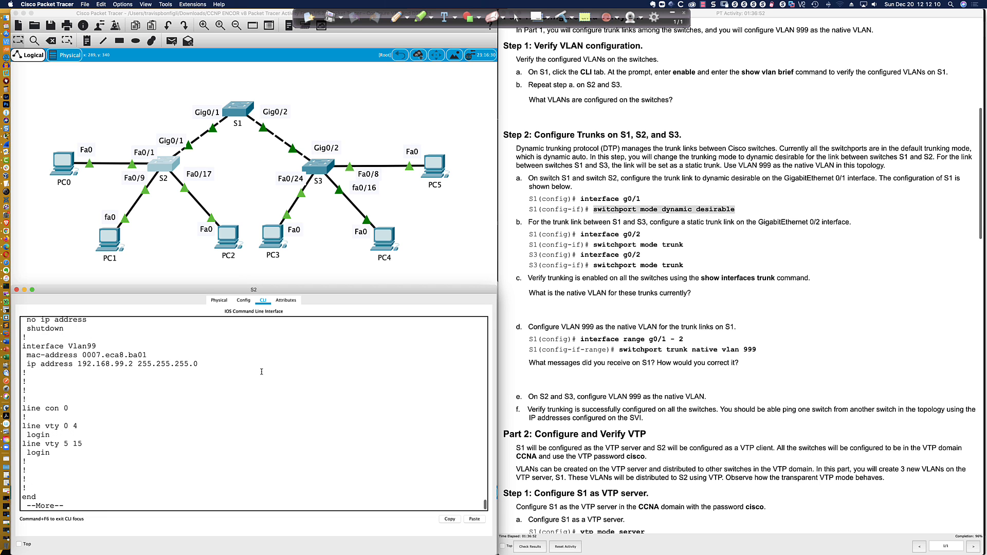
scroll(254, 375, up, 4)
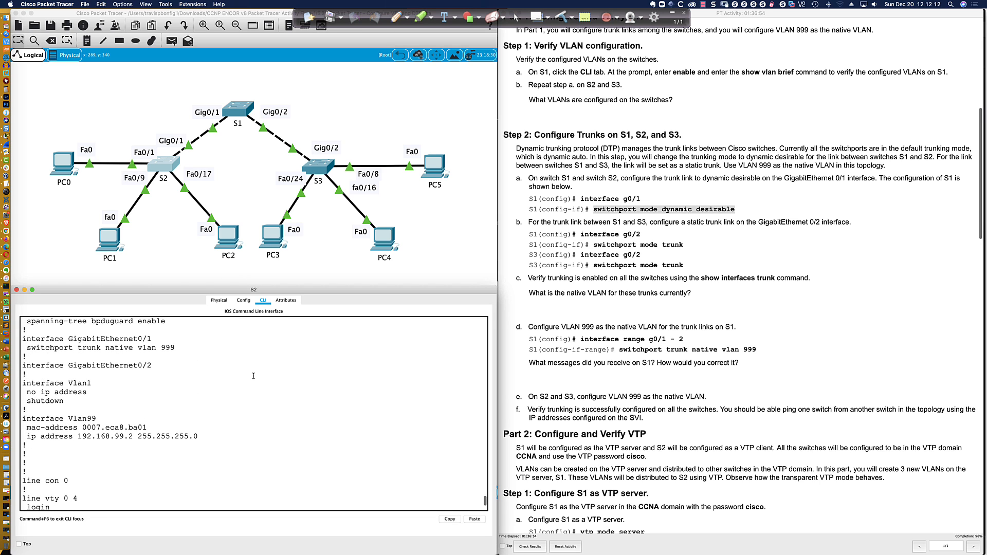
scroll(254, 376, down, 4)
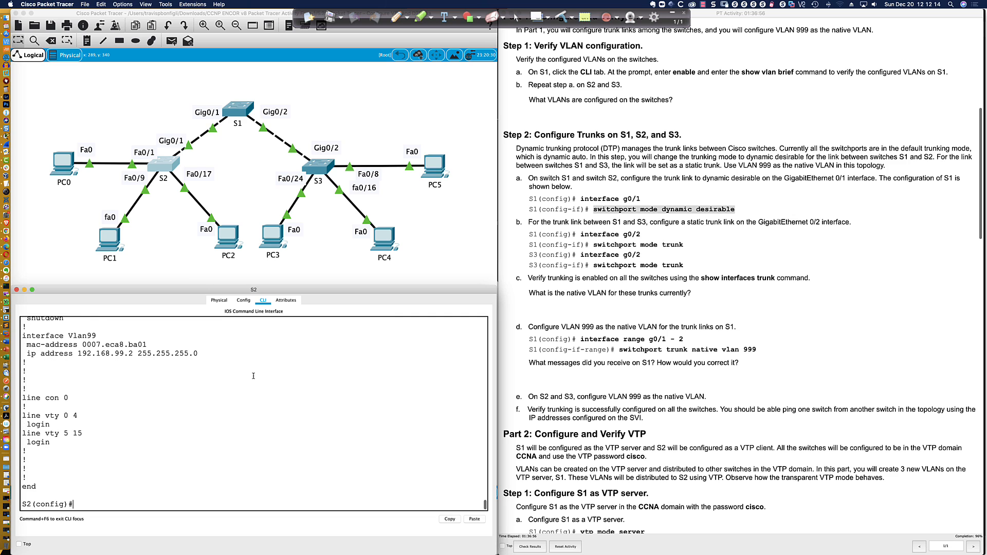
key(BackSpace)
Set Gig0/1 to switchport mode trunk, then to switchport mode dynamic desirable
text(int gi0/1)
key(Return)
text(swi)
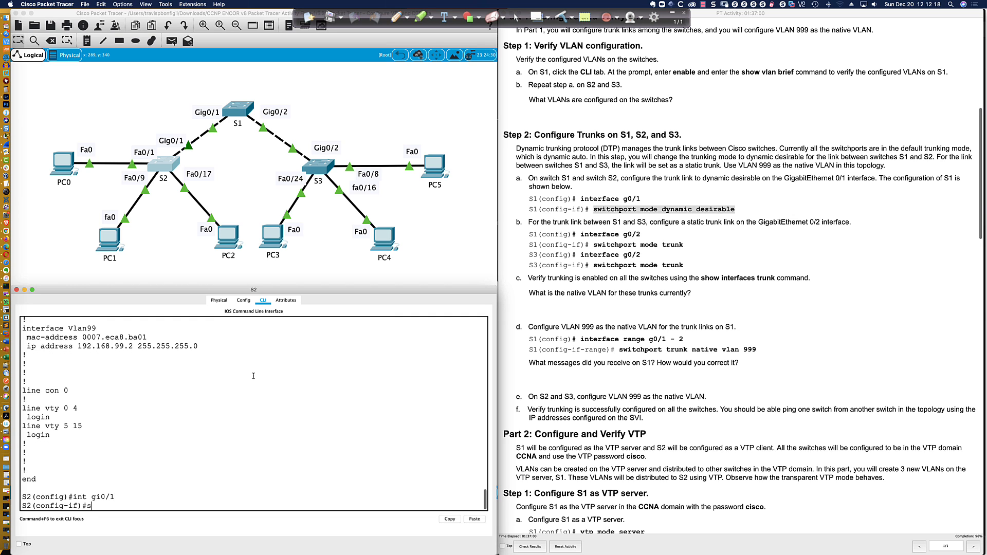
key(Tab)
text(mode trunk)
key(Return)
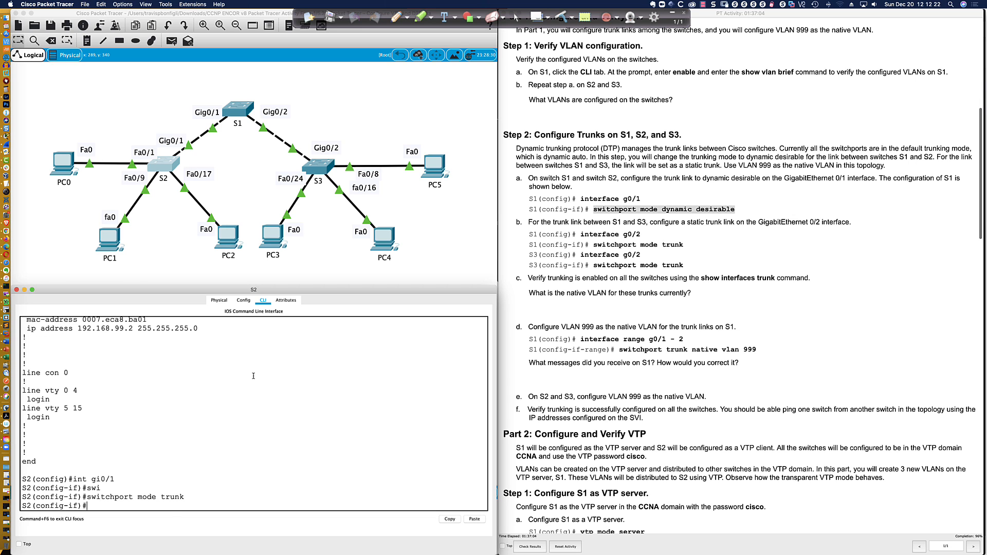
text(swi)
key(Tab)
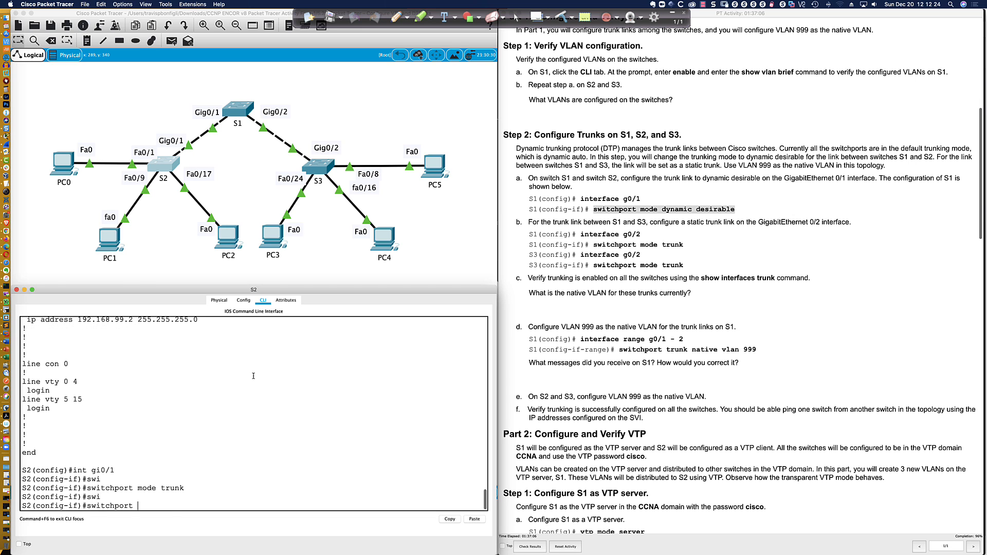
text(mode dy)
key(Tab)
text(des)
key(Tab)
key(Return)
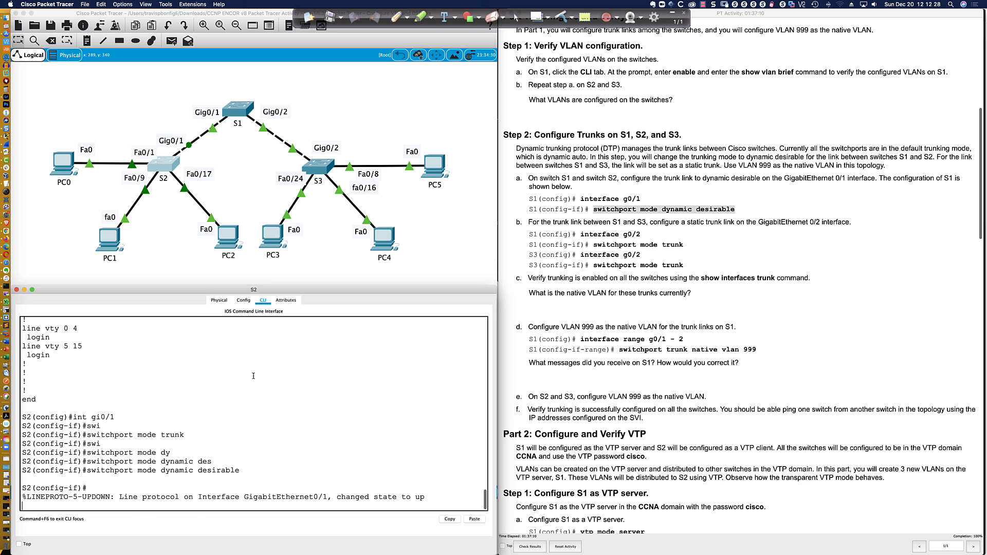
key(Return)
key(Return)
key(Return)
key(Return)
key(Return)
key(Return)
Exit configuration mode and save S2's configuration with wri mem
text(k)
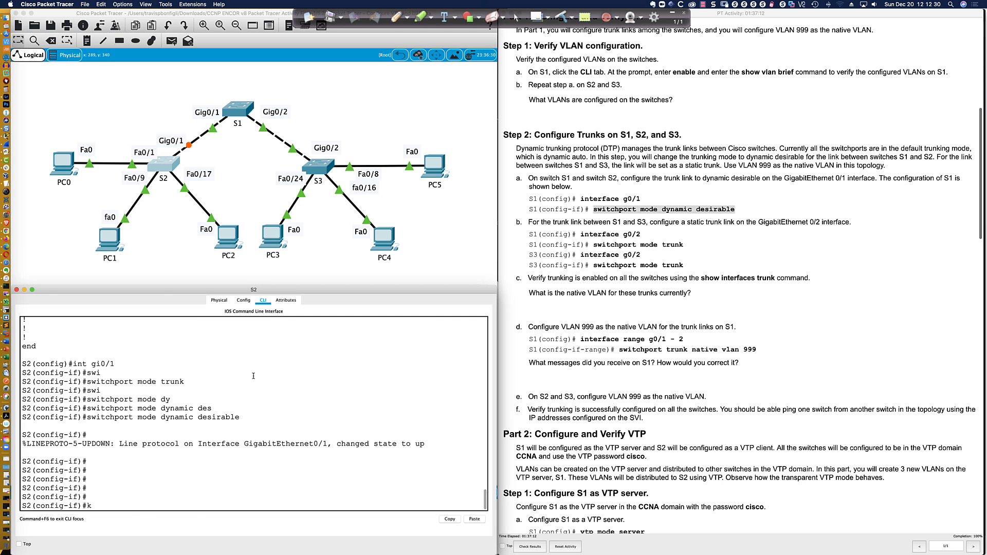
text(end)
key(Return)
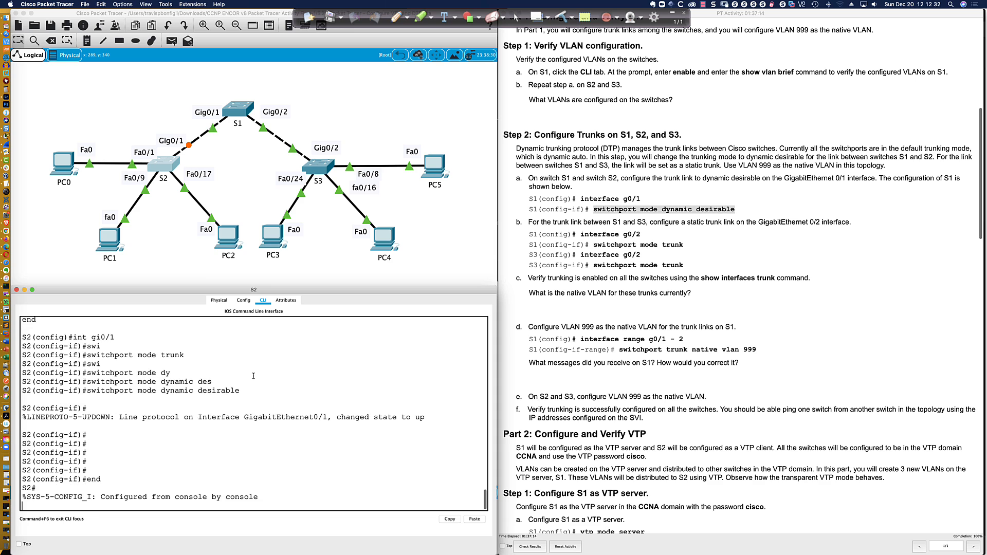
key(Return)
key(Return)
key(Return)
text(wri mem)
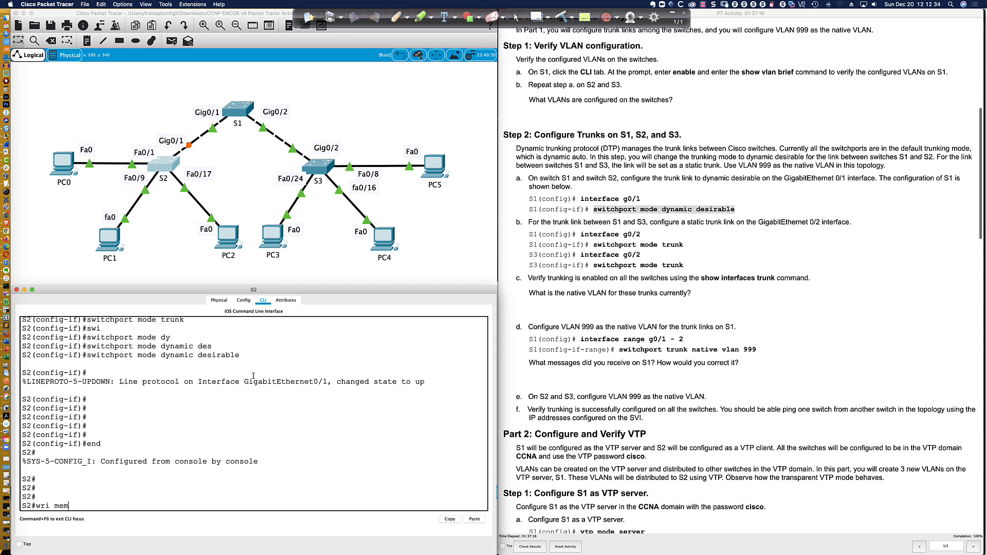
key(Return)
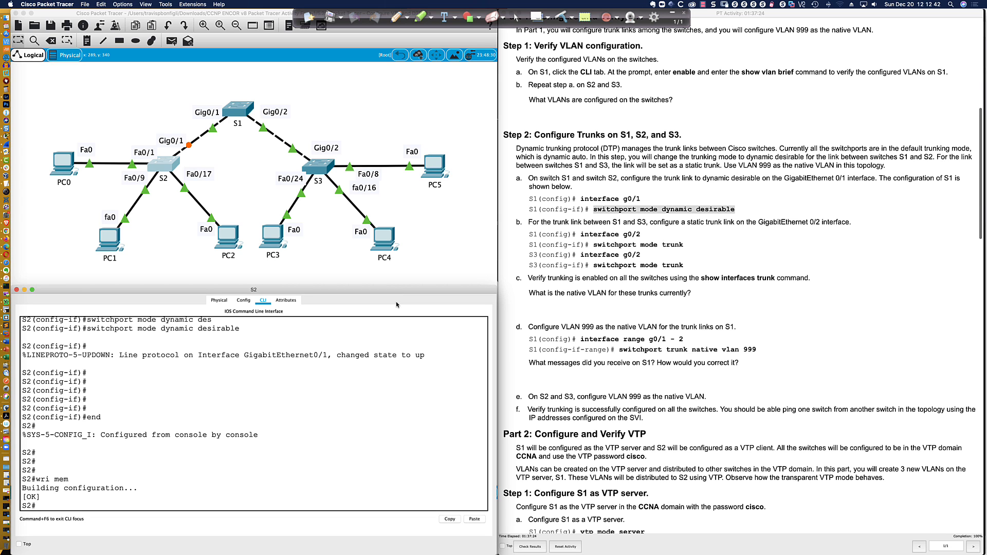
Switch to Cisco Modeling Labs in the browser and open the Sat 12:25 PM lab
middle_click(395, 273)
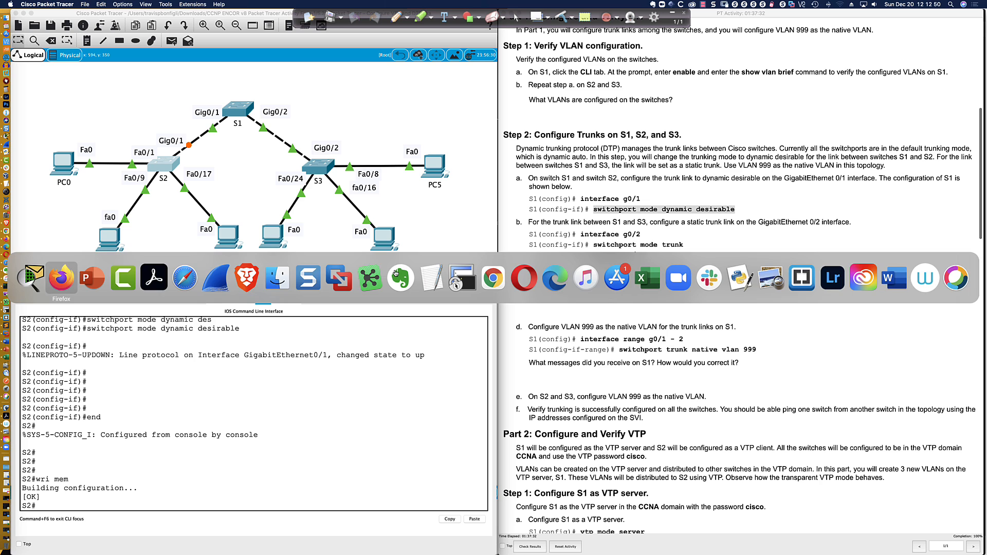
click(61, 279)
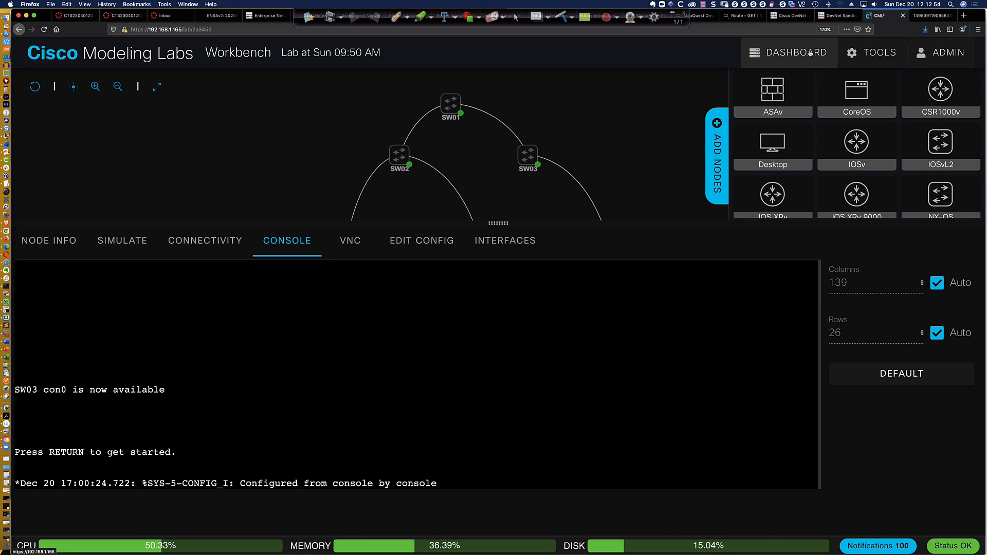
click(788, 53)
click(390, 207)
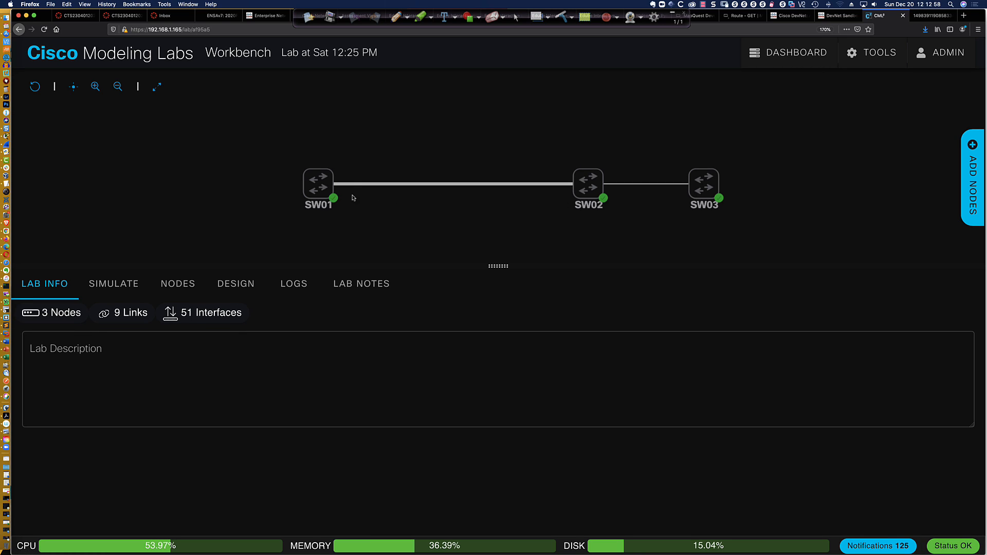
Open SW01's console, check its interface connections, and return to the console
click(319, 190)
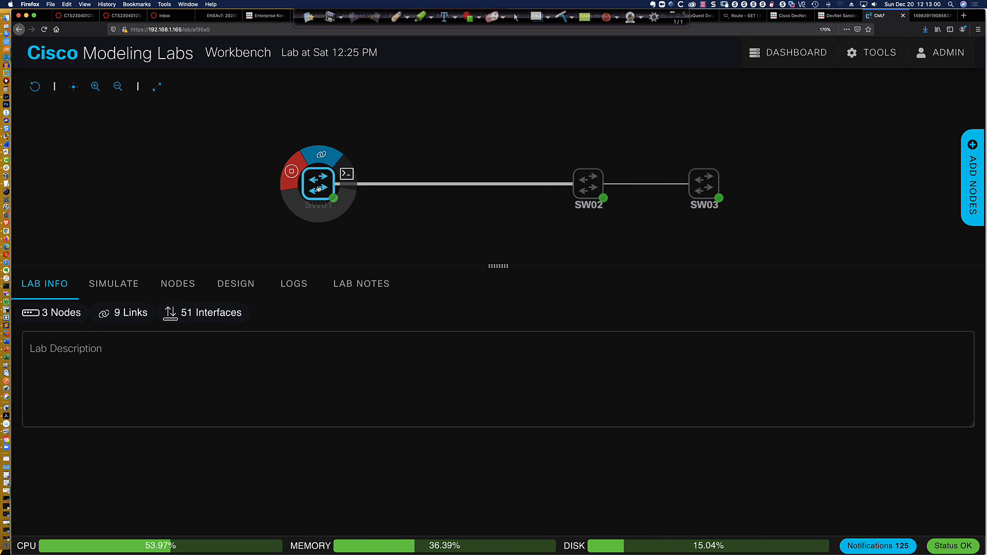
click(318, 189)
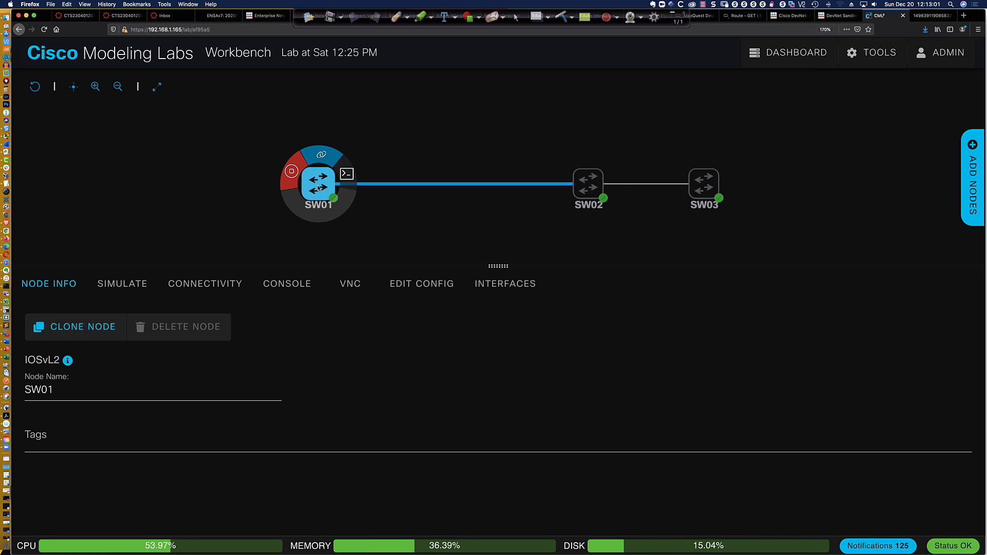
click(347, 176)
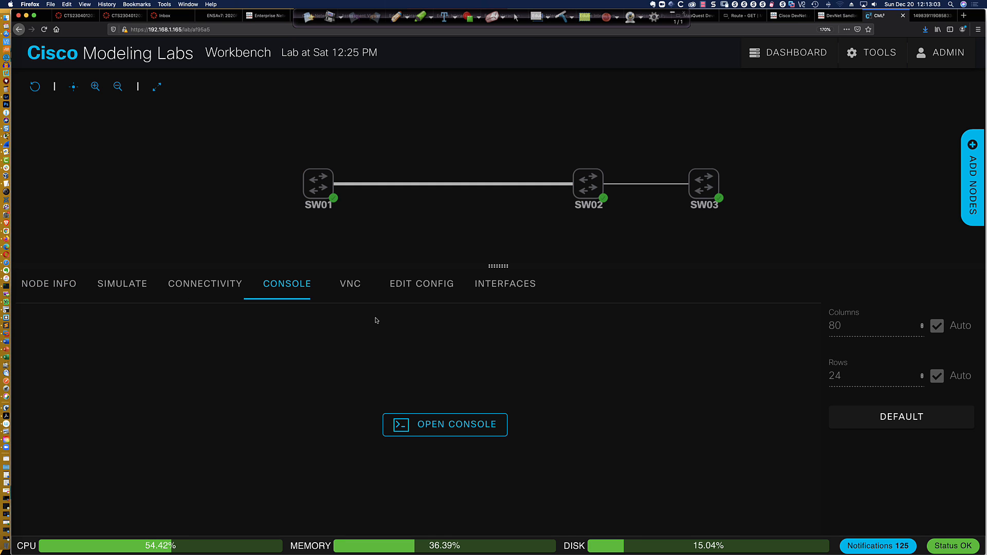
click(471, 420)
key(Return)
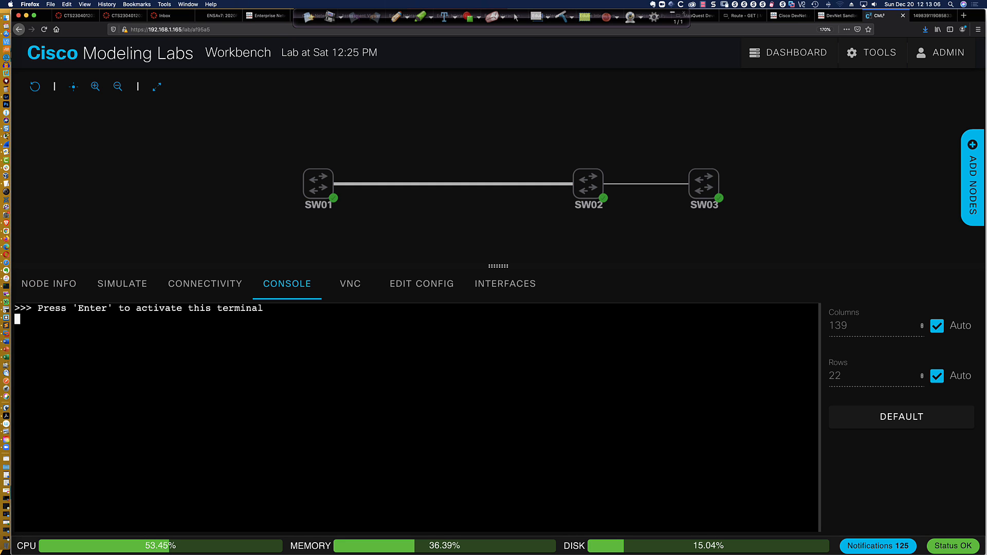
key(Return)
key(Return)
key(Return)
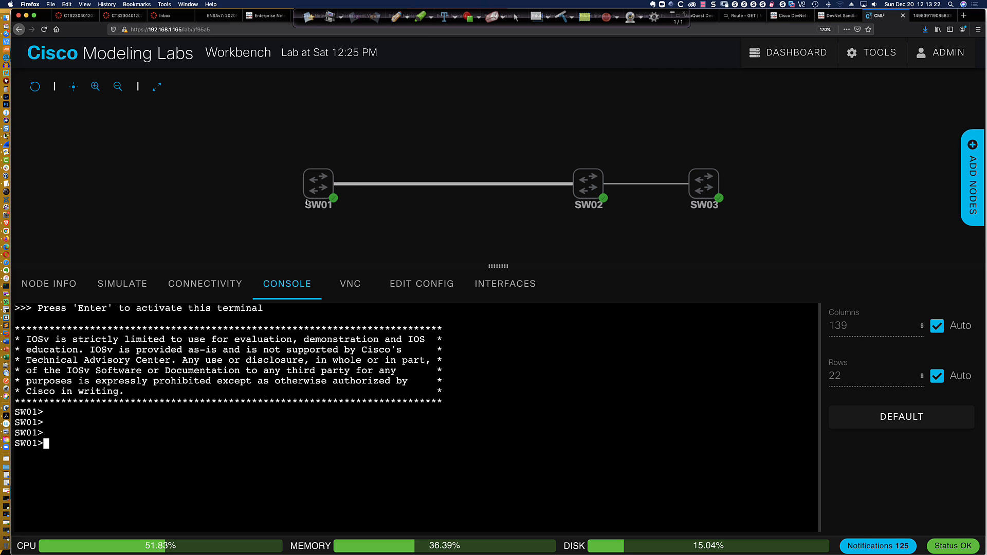
mouse_move(314, 189)
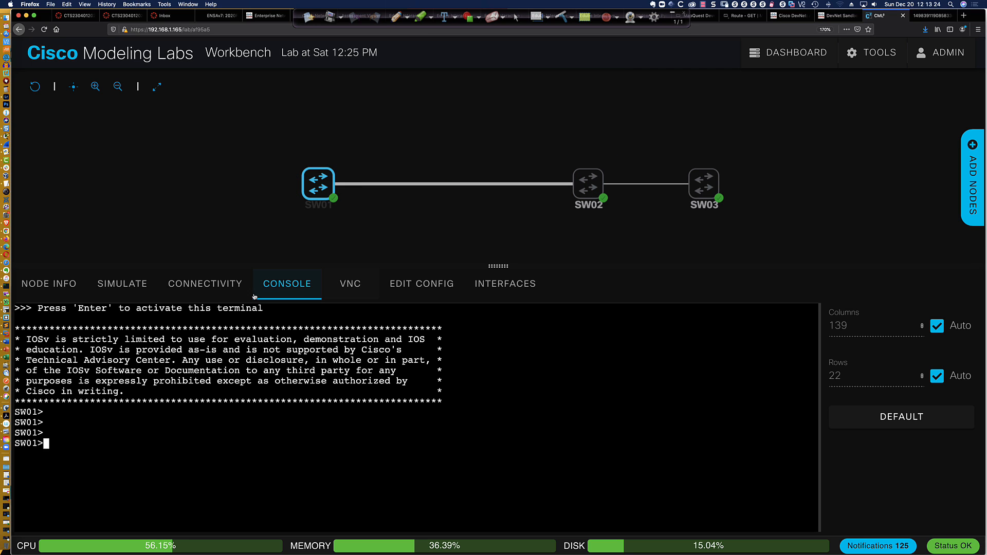
click(199, 284)
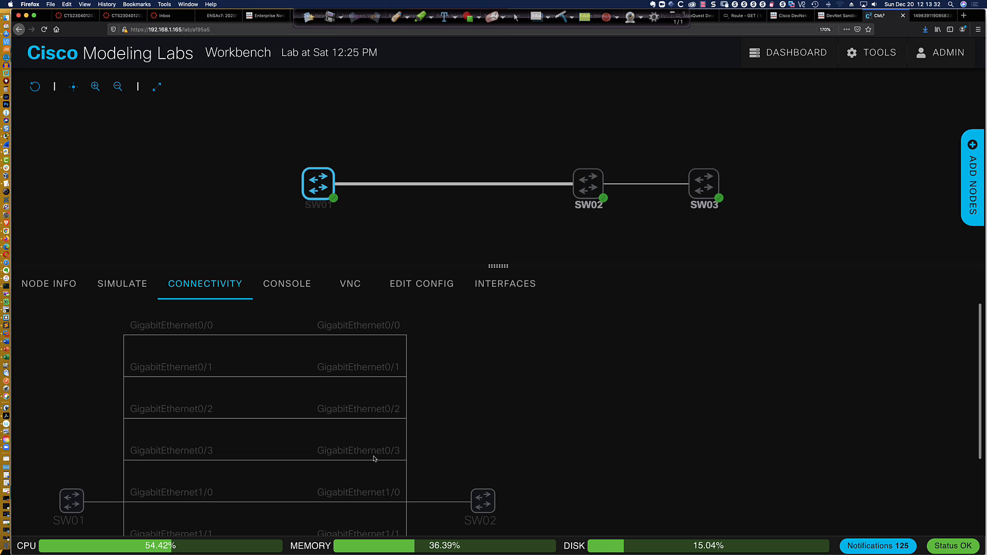
click(316, 184)
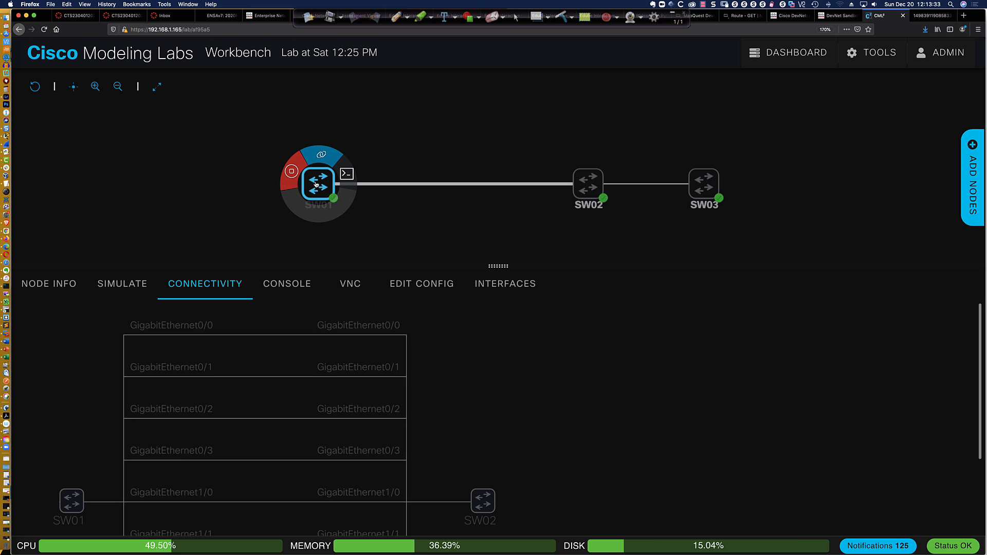
click(343, 178)
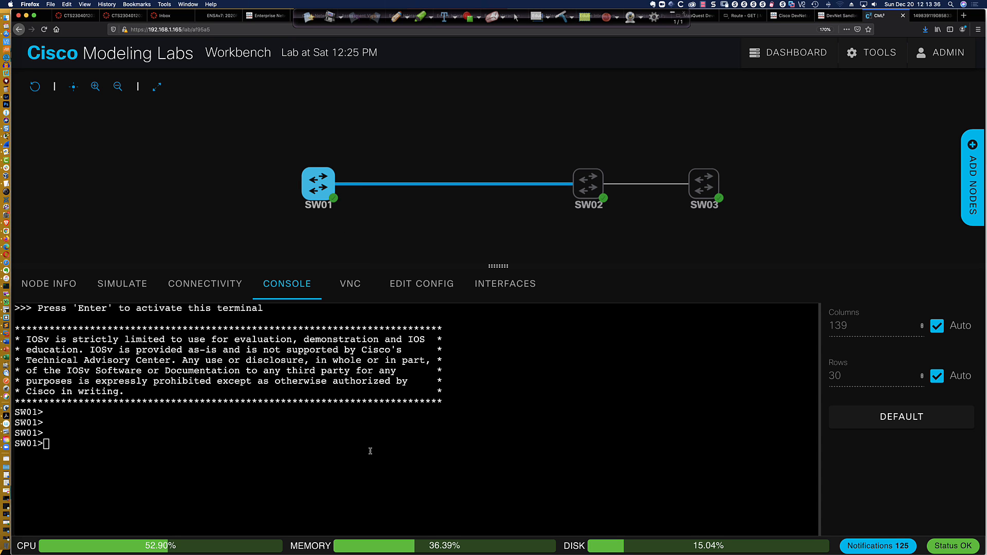
On SW01 run en, conf t, int gi1/0 and switchport mode trunk, which is rejected
text(en)
key(Return)
text(conf t)
key(Return)
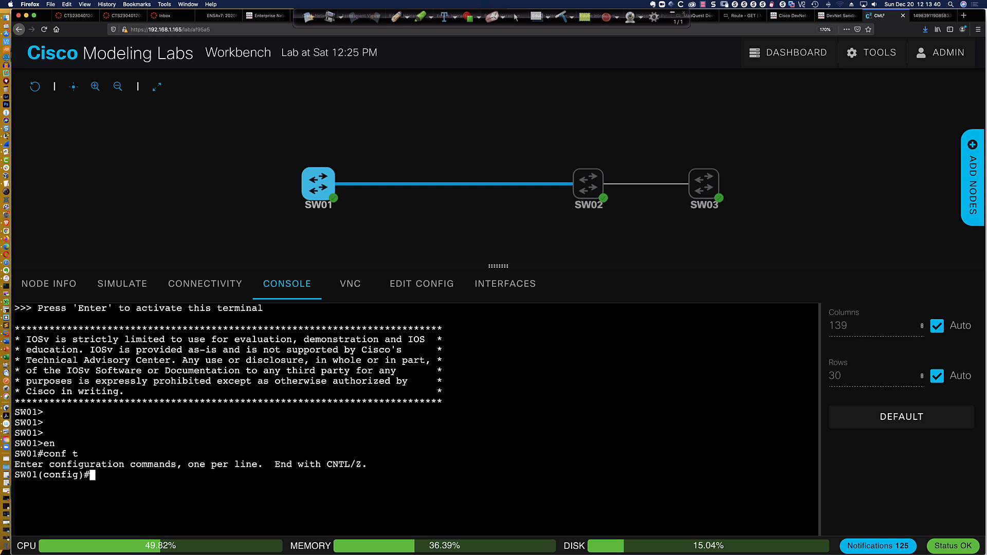
text(int gi1/0)
key(Return)
text(swi)
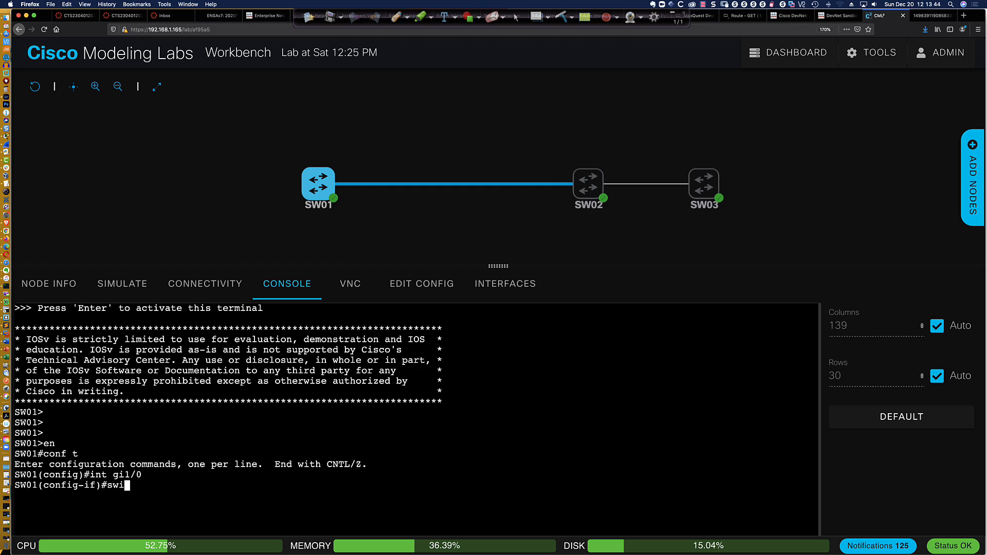
key(Tab)
text(mode trunk)
key(Return)
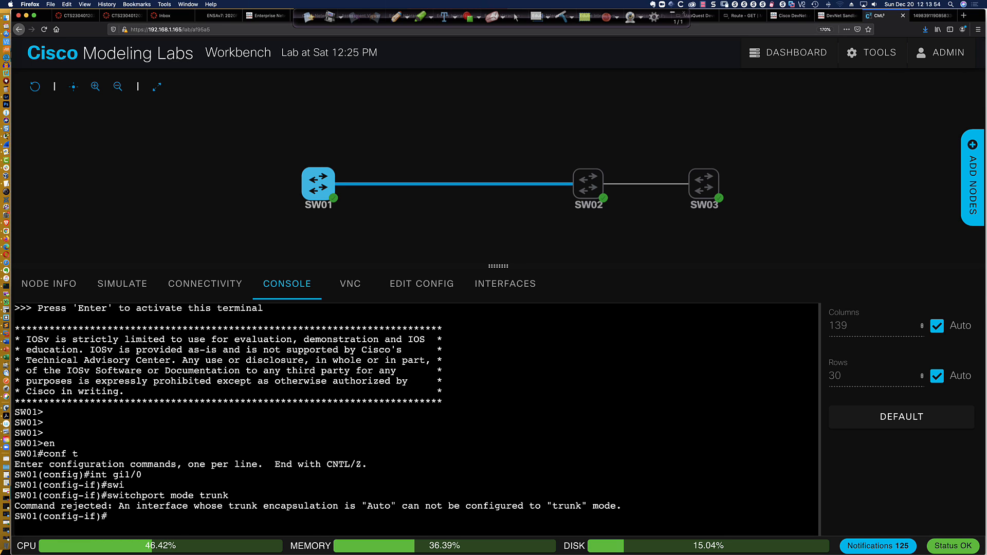
Set Gi1/0 to switchport mode access, enlarge the console, and retry switchport mode trunk
text(swi)
key(Tab)
text(mode acc)
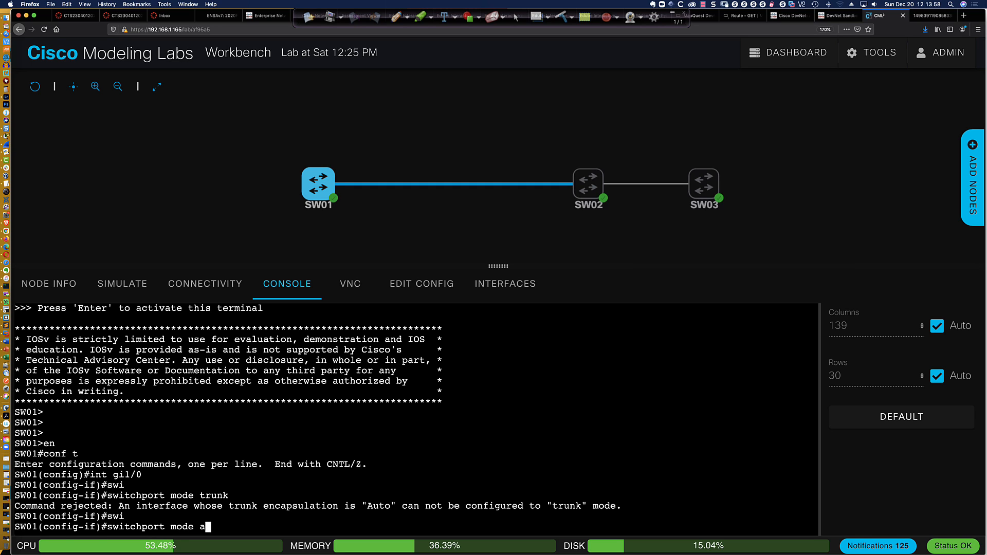
key(Tab)
drag(504, 266, 504, 235)
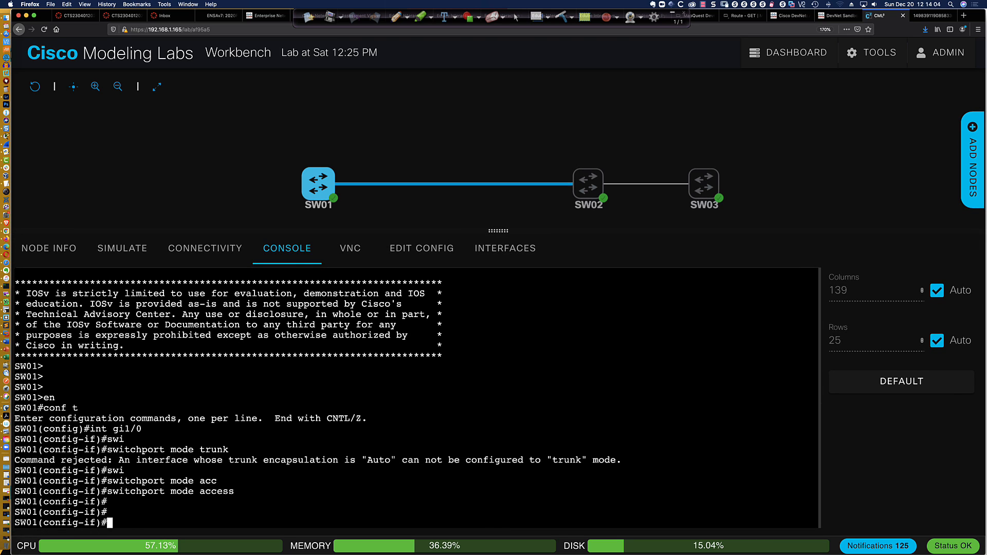
text(swi)
key(Tab)
text(mode trunk)
key(Return)
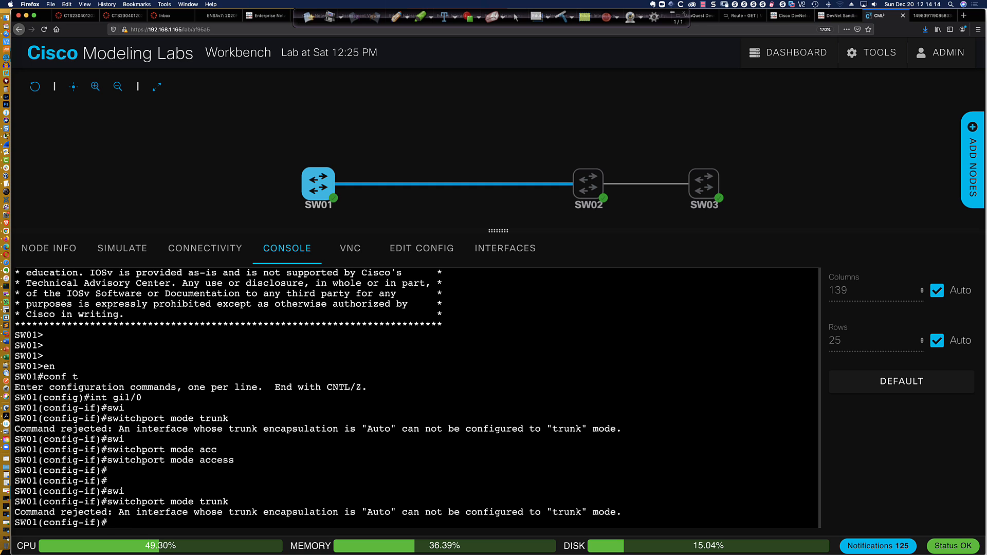
Apply switchport nonegotiate on Gi1/0 and retry switchport mode trunk, still rejected
text(swi)
key(Tab)
text(non)
key(Tab)
key(Return)
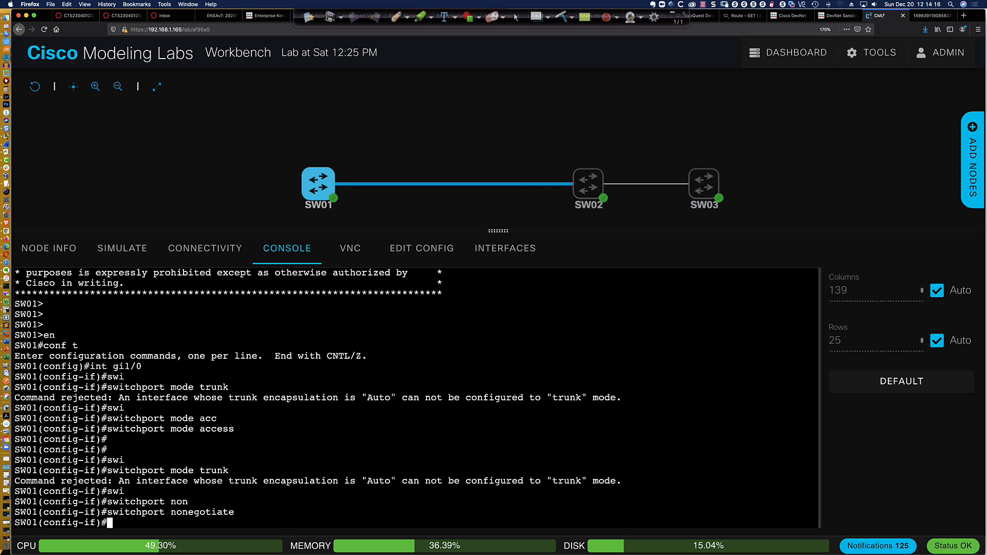
text(swi)
key(Tab)
text(mode tru)
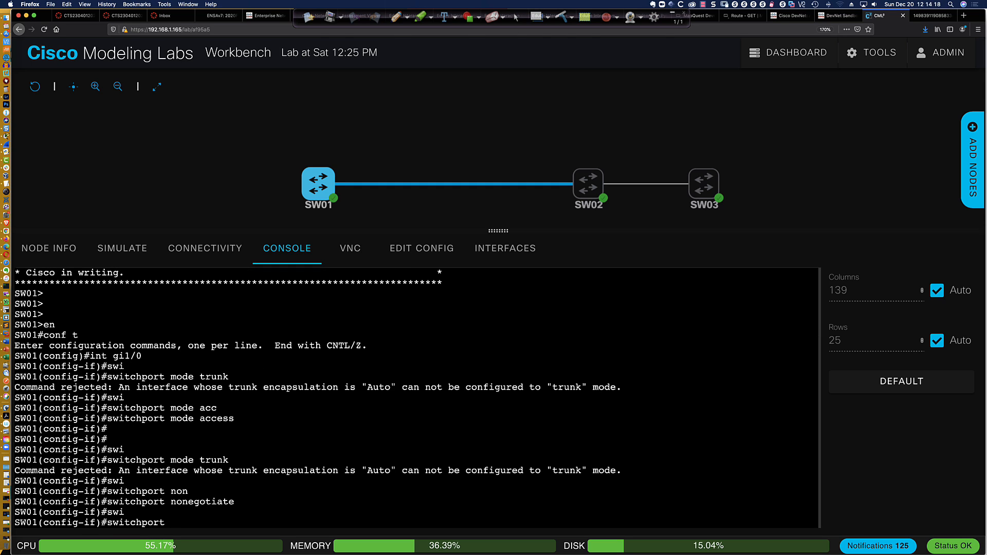
key(Tab)
key(Return)
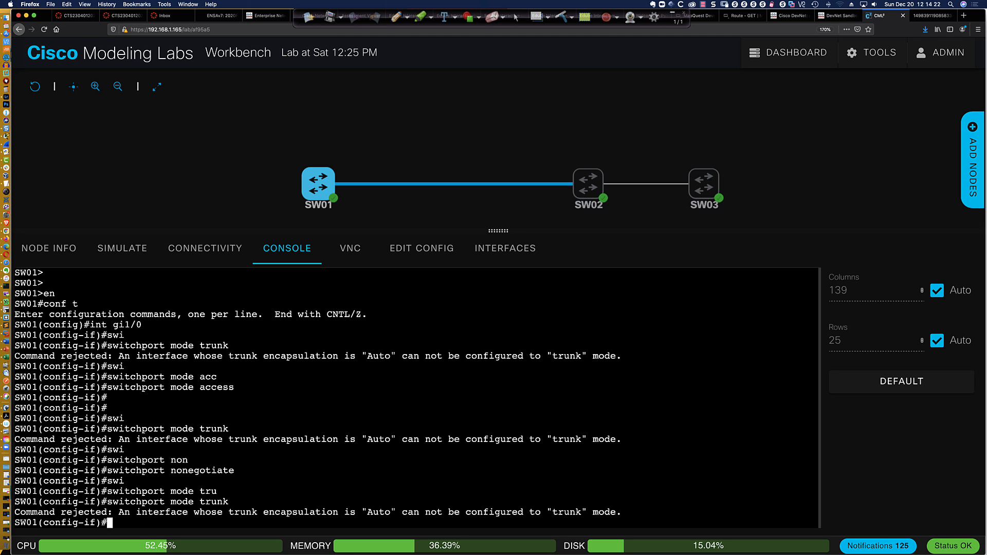
Begin typing the switchport trunk encapsulation command on Gi1/0
text(swi)
key(Tab)
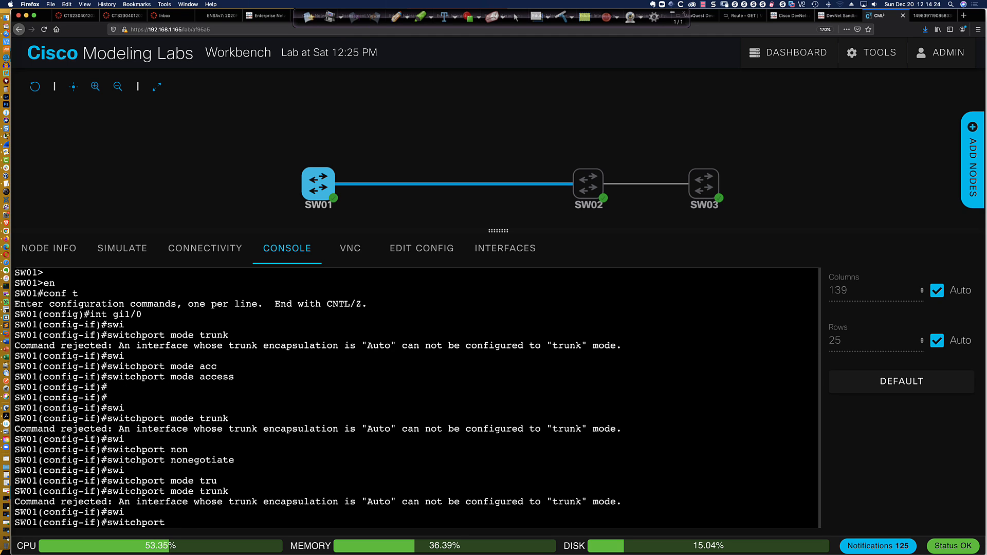
text(en)
key(Tab)
key(BackSpace)
key(BackSpace)
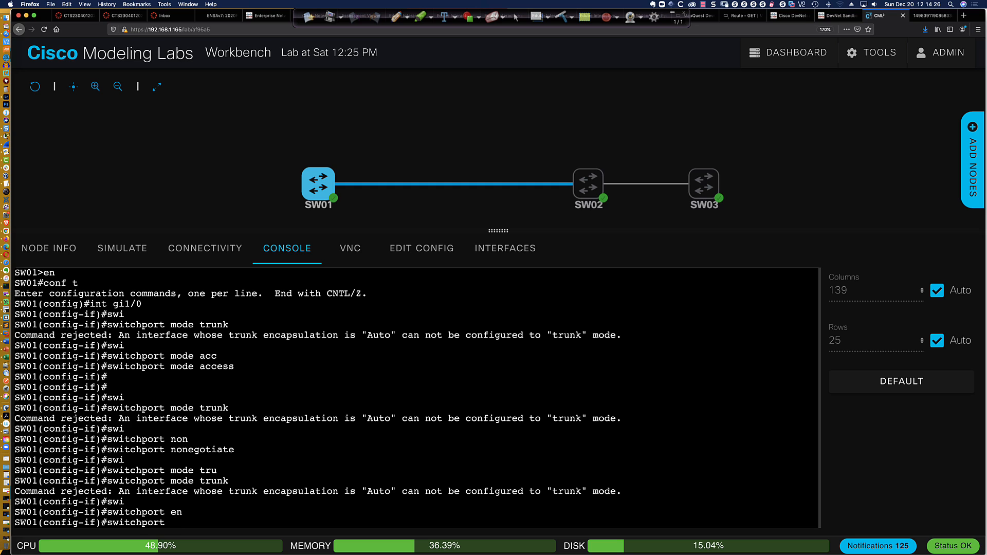
text(tru)
key(Tab)
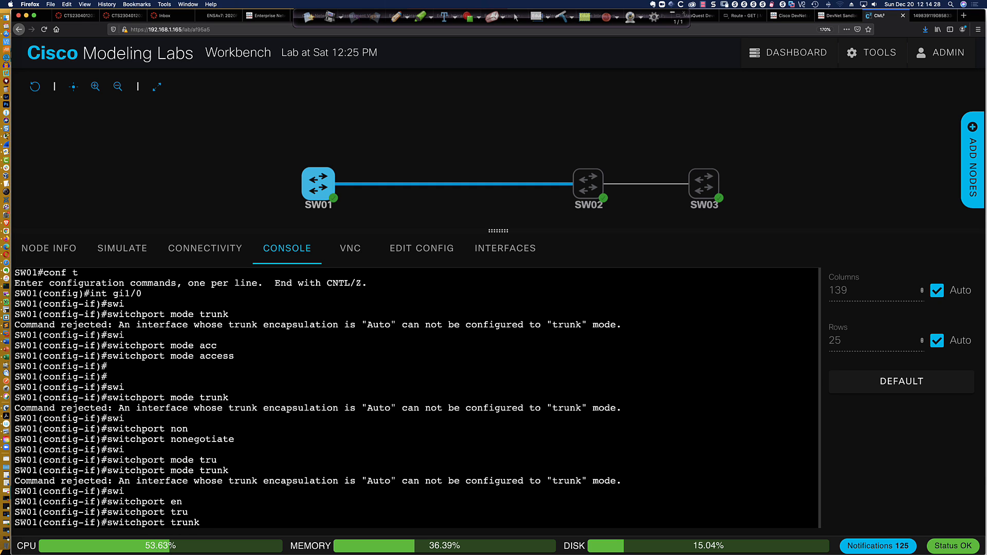
text(en)
key(Tab)
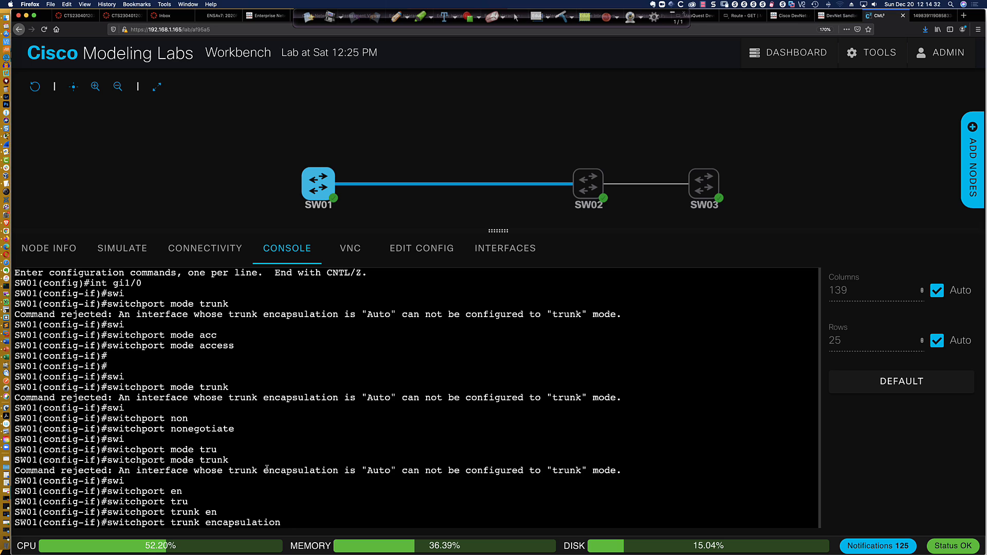
Change SW01 Gi1/0's trunk encapsulation from Auto to dot1q
drag(263, 470, 393, 468)
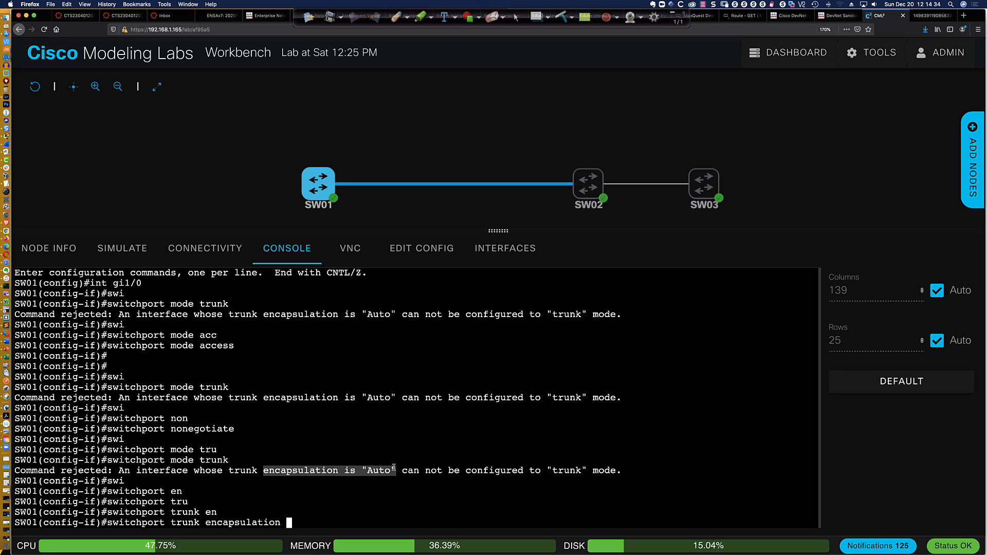
click(412, 490)
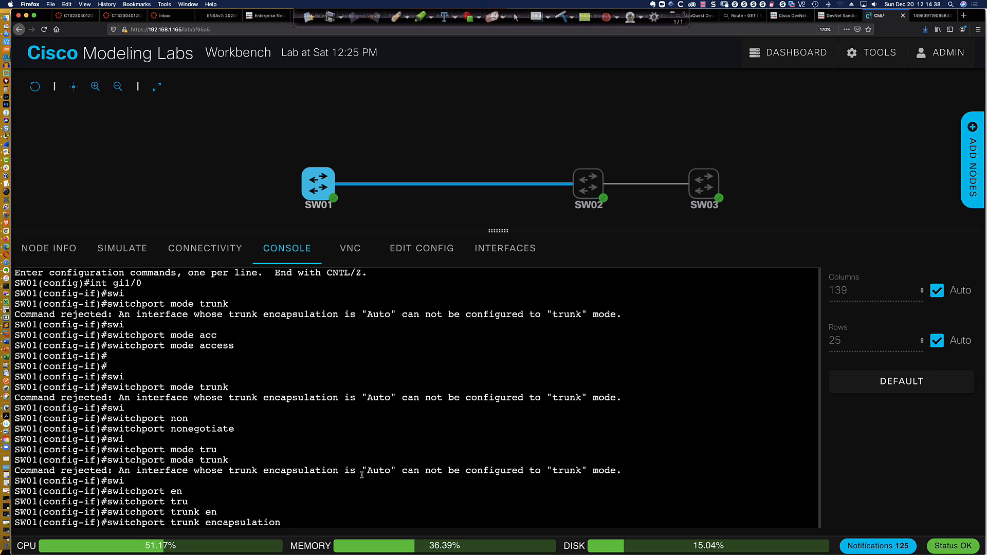
drag(362, 470, 395, 471)
text(dot)
key(Tab)
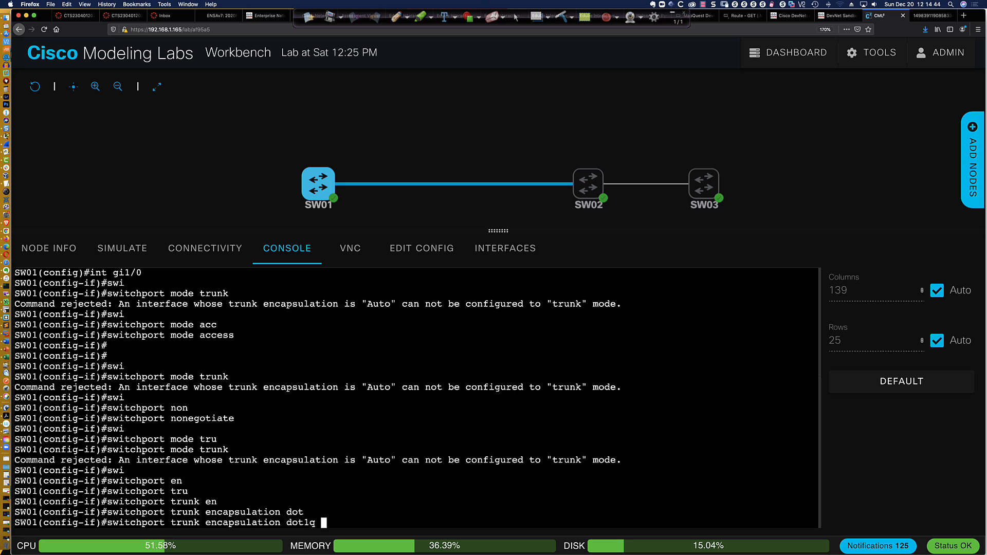
key(Return)
List the trunk encapsulation options (dot1q, isl, negotiate) with 'switchport trunk encapsulation ?'
key(Up)
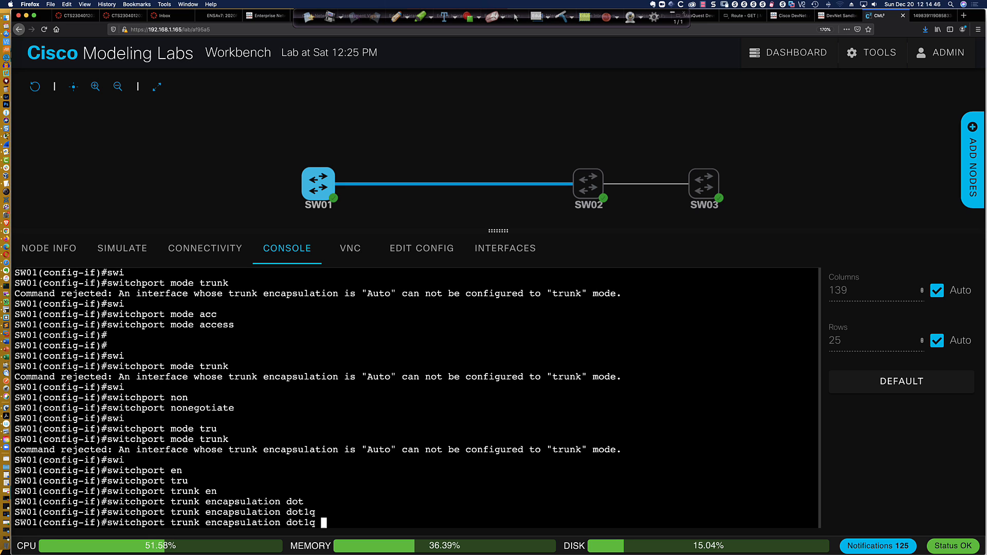
key(BackSpace)
key(BackSpace)
key(BackSpace)
key(BackSpace)
key(BackSpace)
text(?)
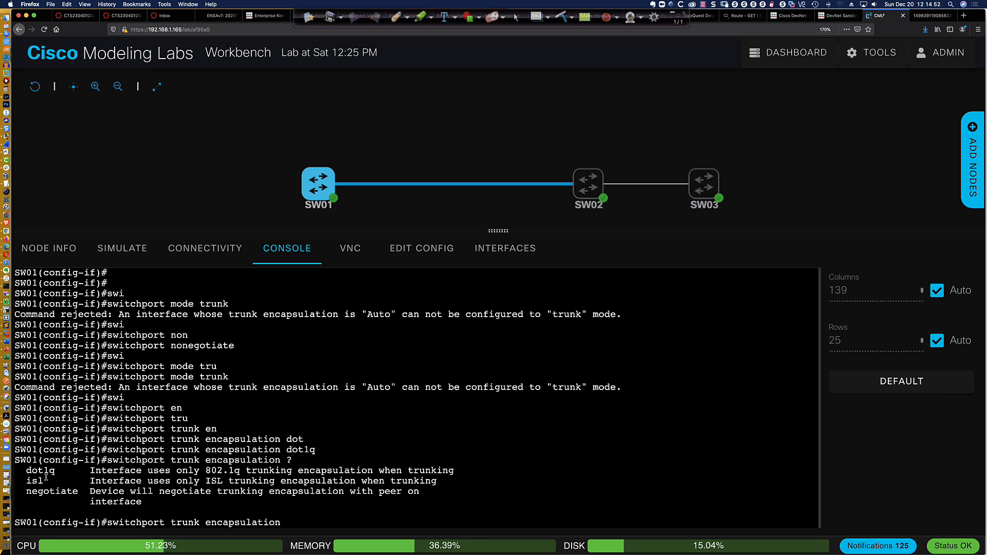
drag(48, 480, 26, 481)
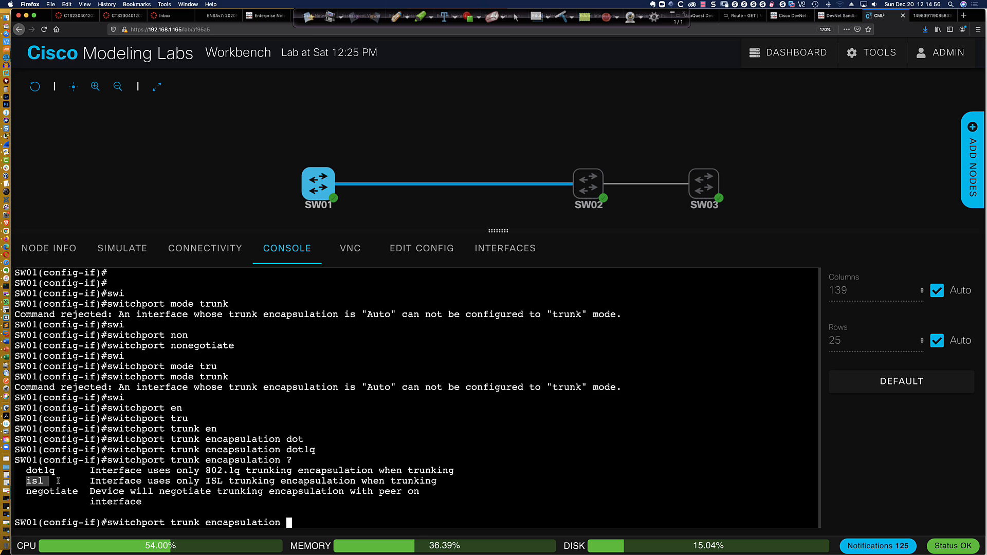
click(293, 518)
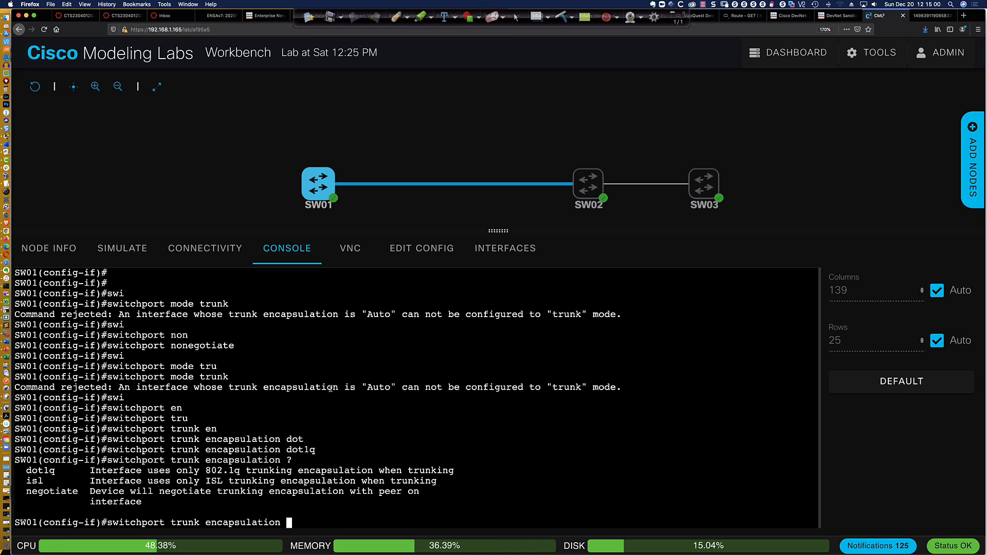
drag(333, 387, 427, 385)
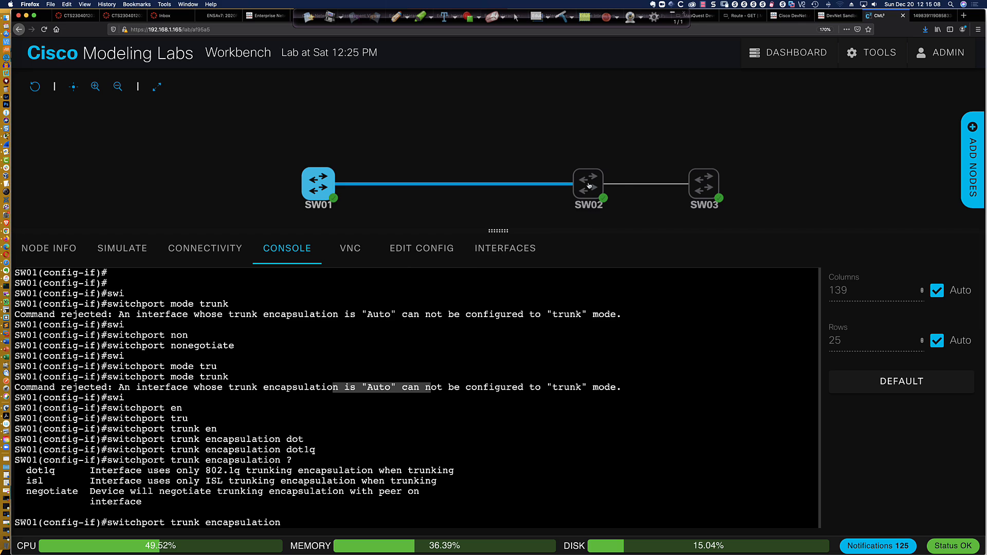
Open SW02's console and enter configuration for interface gi1/0 (en, conf t, int gi1/0)
mouse_move(589, 185)
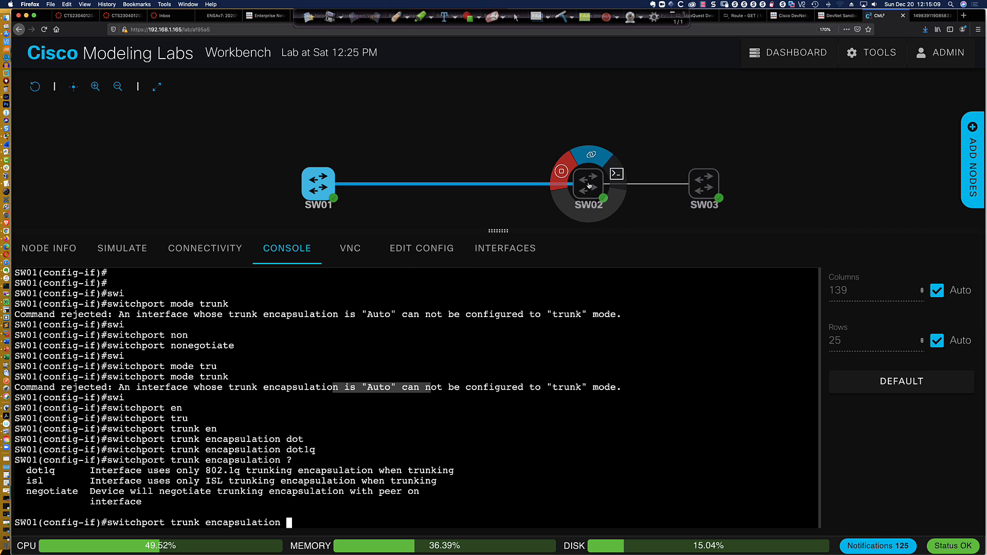
click(617, 175)
click(456, 406)
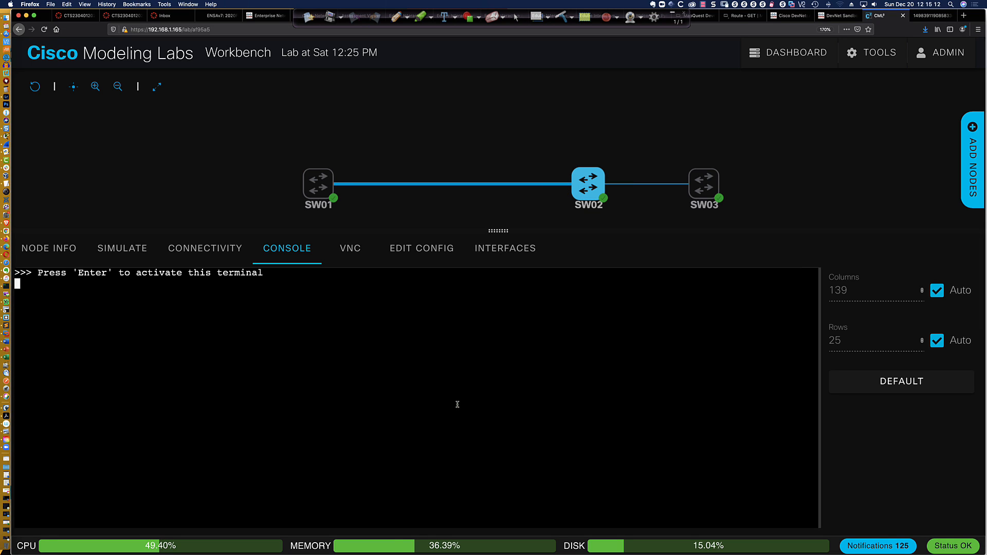
key(Return)
key(Return)
key(Return)
key(Return)
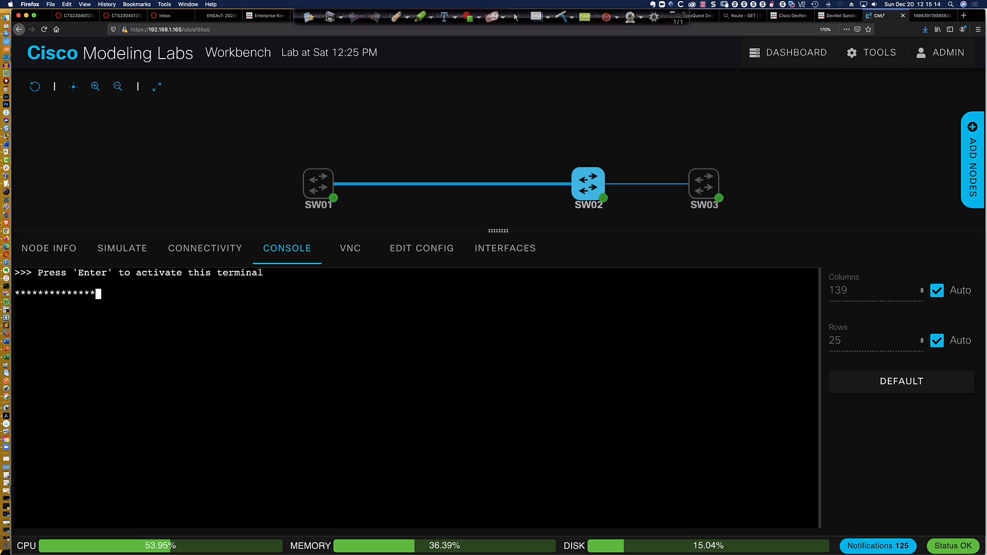
text(en)
key(Return)
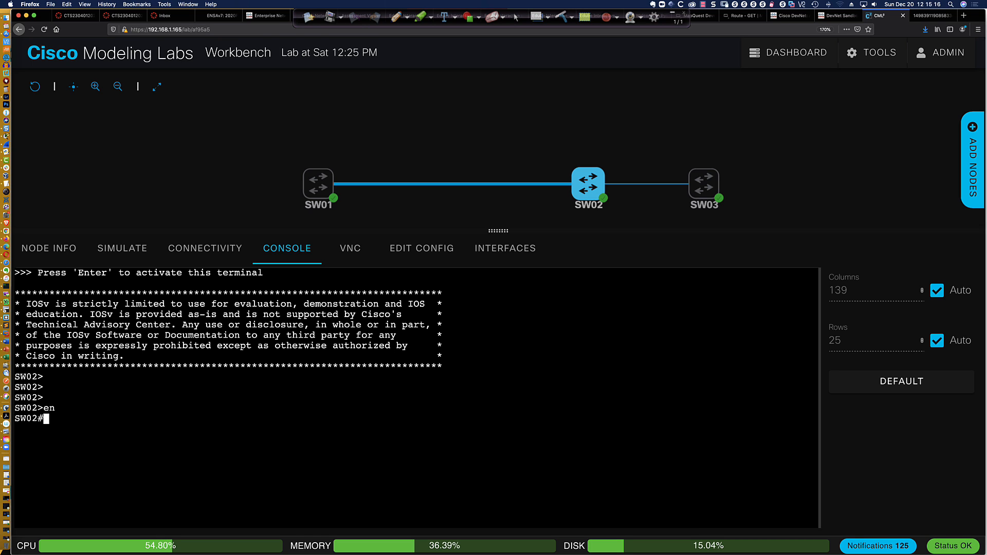
text(conf t)
key(Return)
text(int gi1/0)
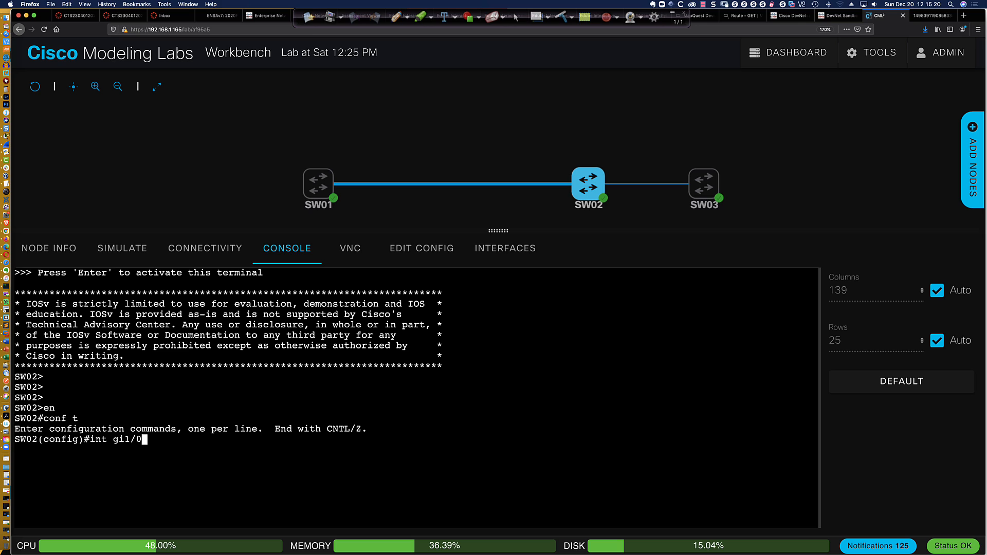
key(Return)
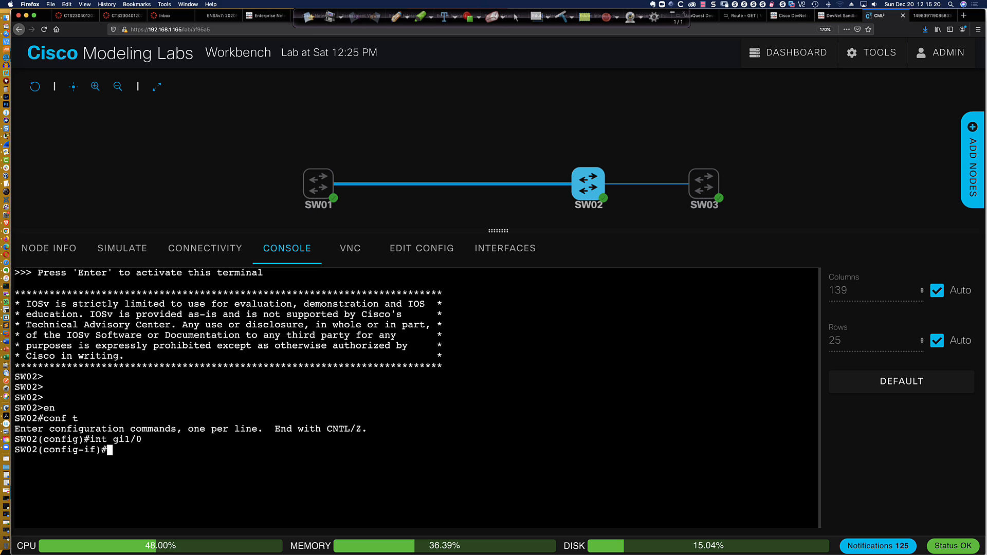
Try 'switchport mode trunk' on SW02 Gi1/0
text(swimode)
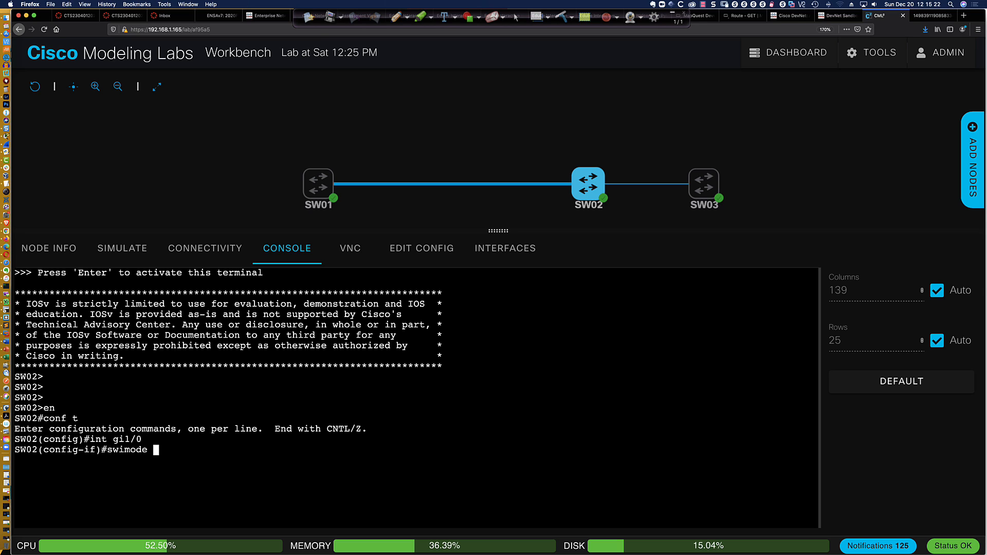
key(BackSpace)
key(BackSpace)
key(BackSpace)
key(Tab)
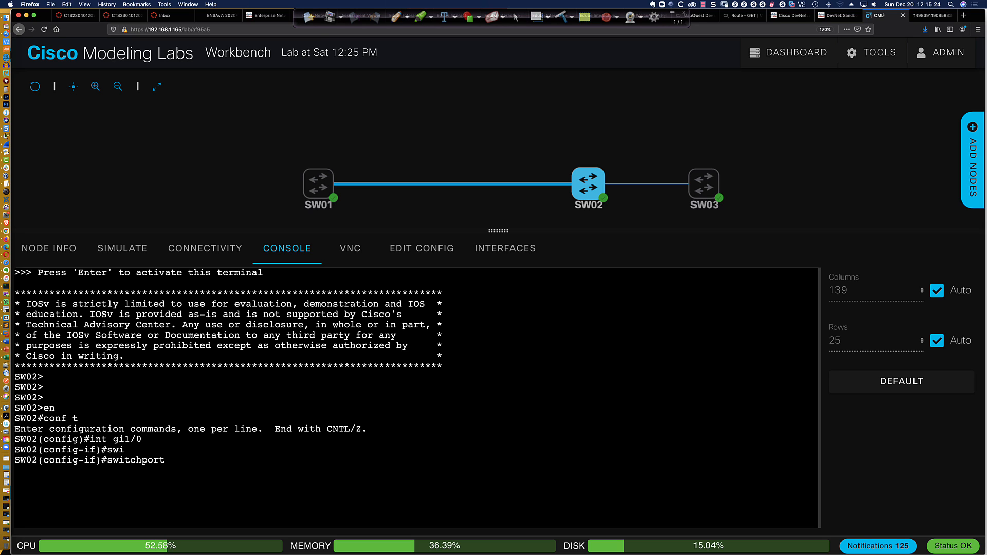
text(mode trunk)
key(Return)
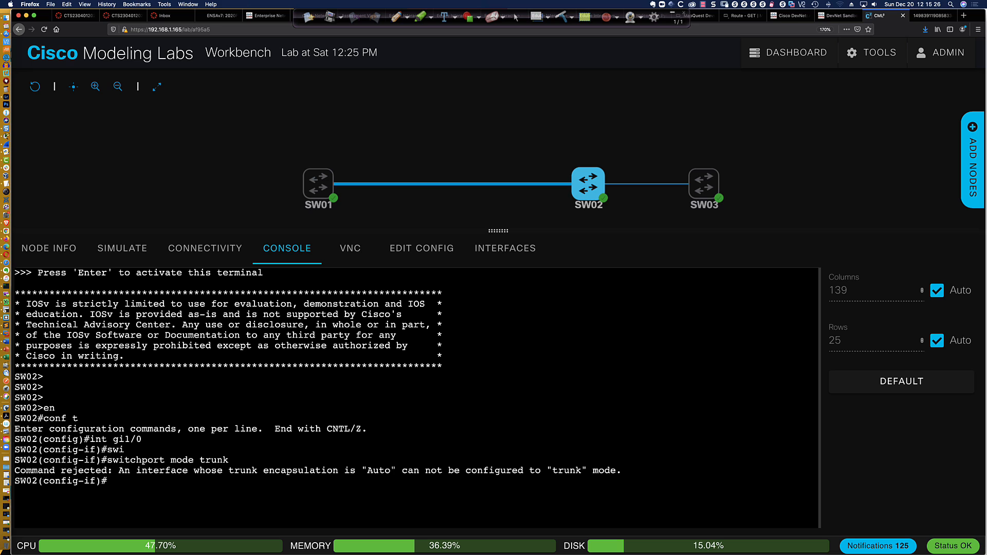
Set dot1q trunk encapsulation on SW02 Gi1/0, then rerun switchport mode trunk successfully
text(swi)
key(Tab)
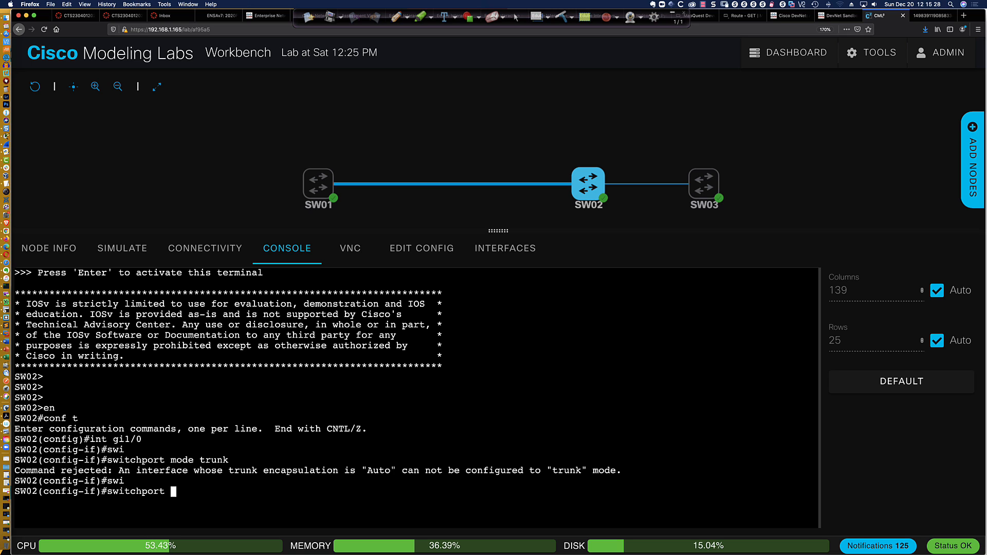
text(tru)
key(Tab)
text(en)
key(Tab)
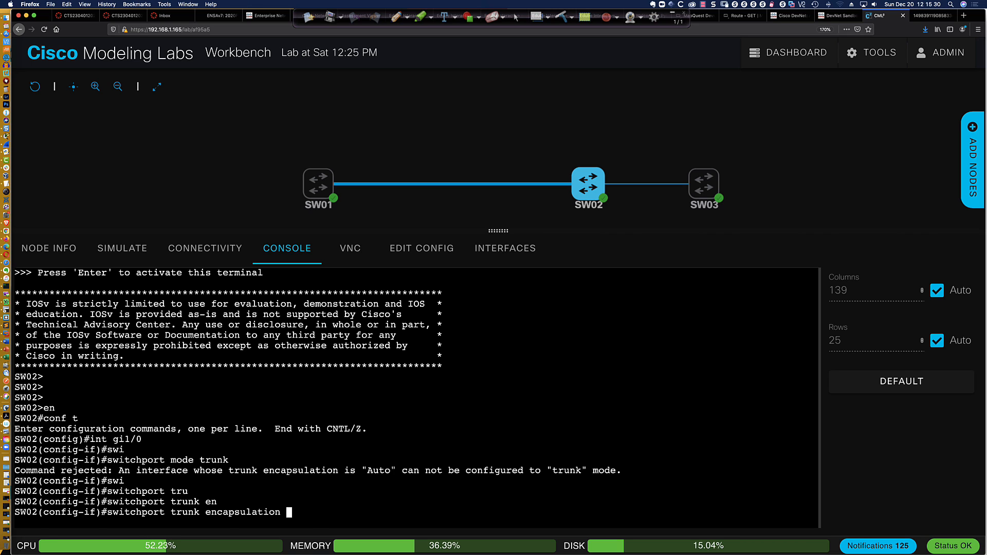
text(do)
key(Tab)
key(Return)
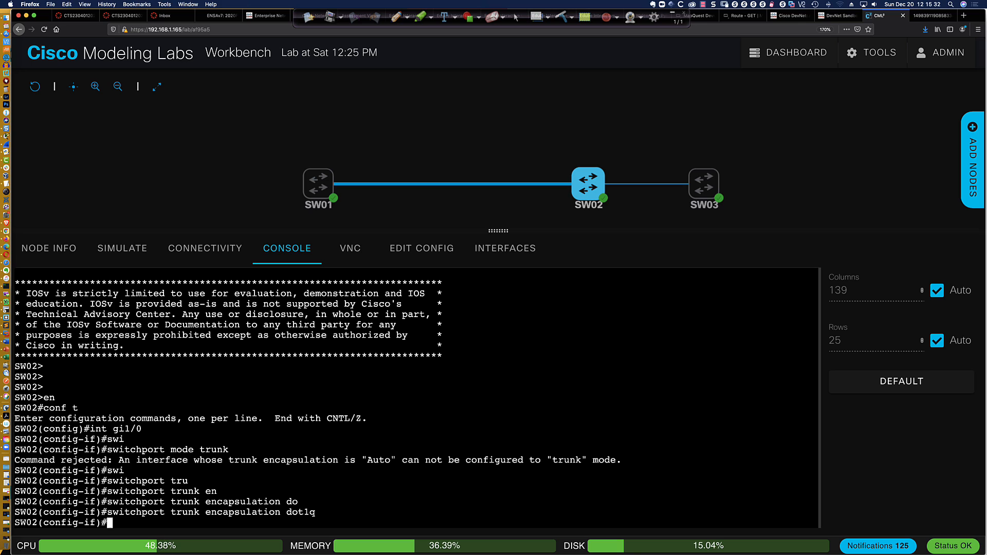
key(Up)
key(Up)
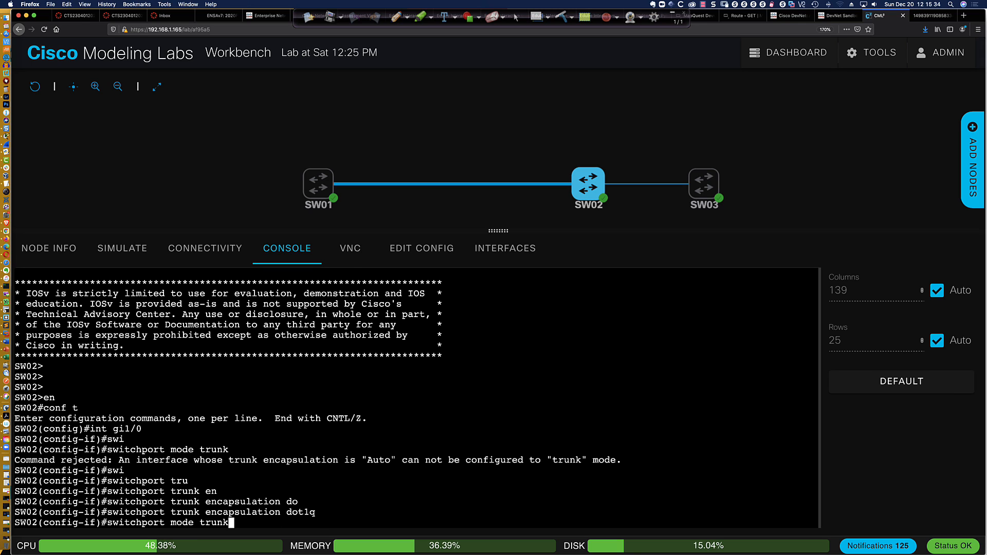
key(Return)
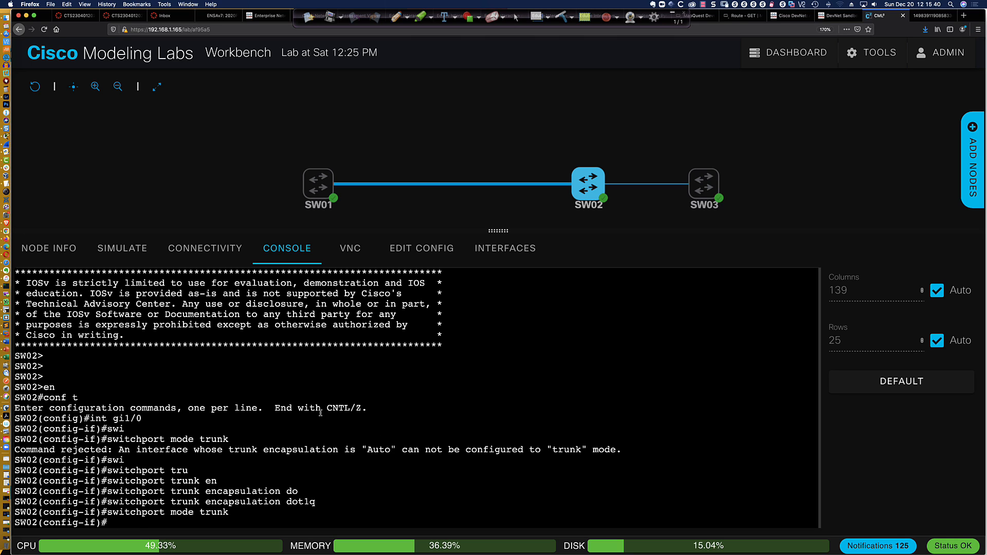
In SW01's console, apply dot1q trunk encapsulation to Gi1/0
mouse_move(319, 185)
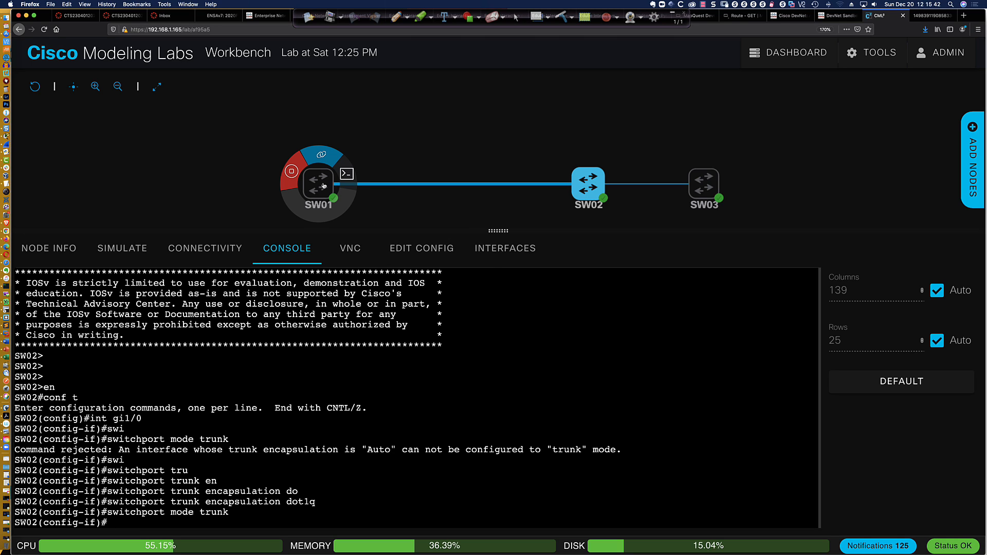
click(344, 192)
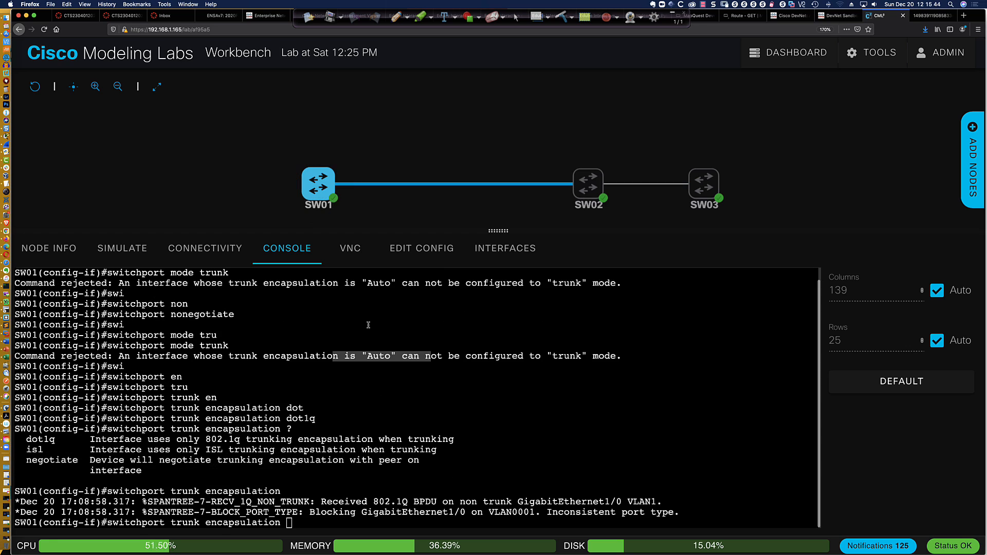
click(440, 410)
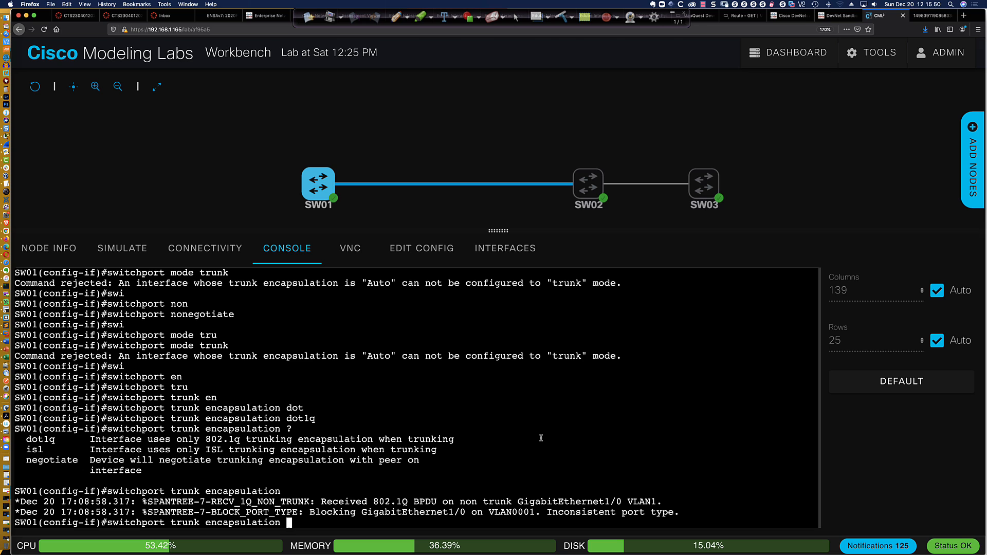
text(do)
key(Tab)
key(Return)
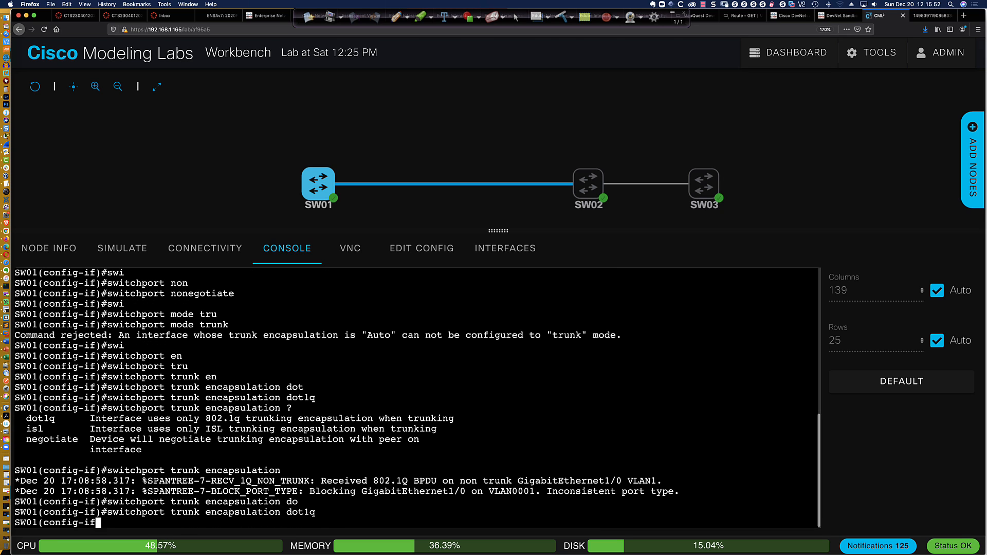
key(Return)
key(Return)
key(Return)
key(Return)
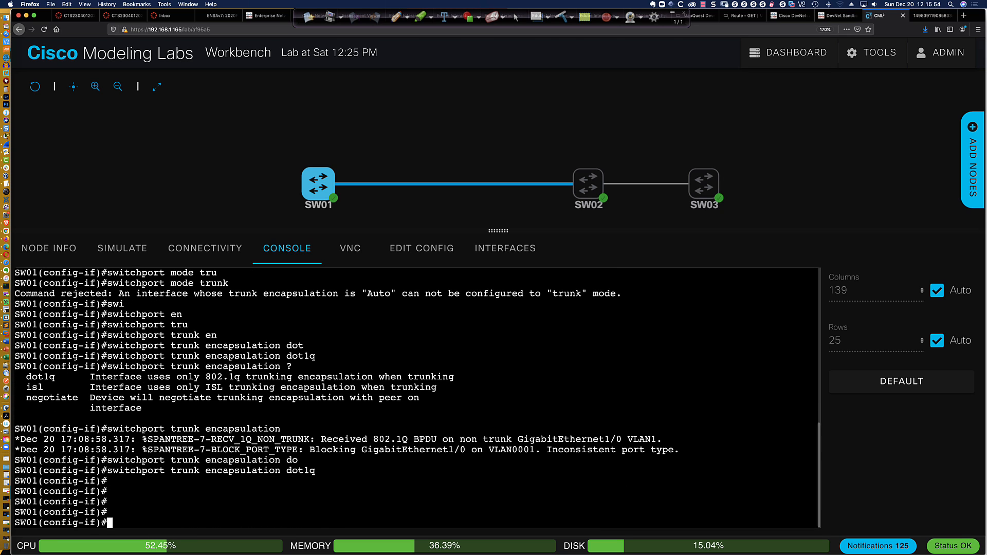
key(Return)
key(Return)
key(Return)
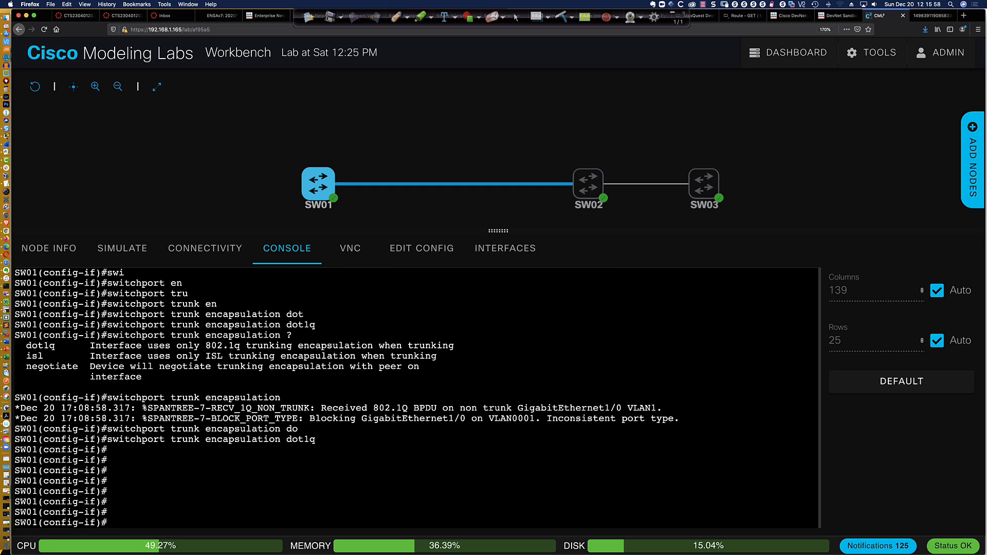
Set SW01's Gi1/0 to switchport mode trunk
text(swi)
key(Tab)
text(mode trunk)
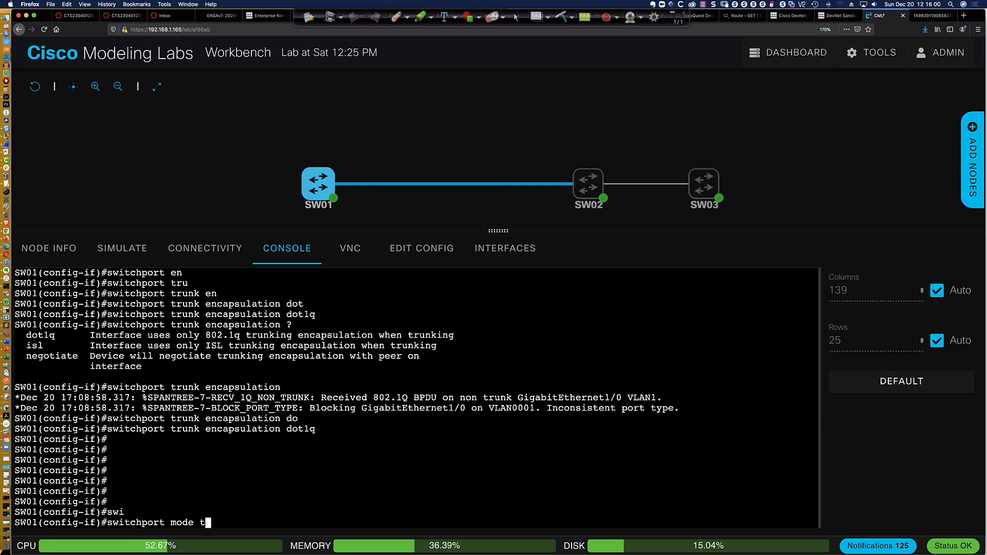
key(Return)
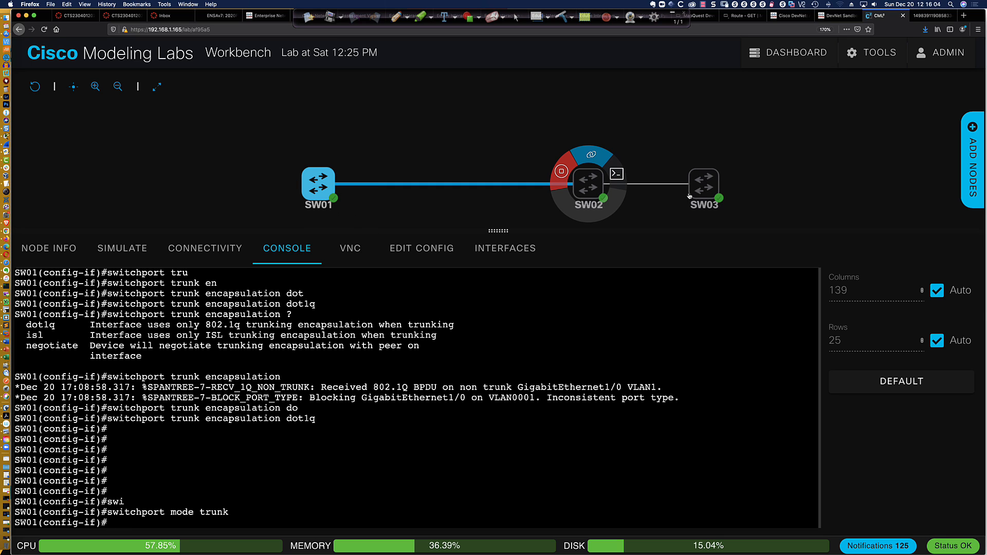
Check SW03's Connectivity tab to find its Gi3/3 link to SW02, then reopen SW02's console
mouse_move(698, 189)
mouse_move(592, 188)
click(595, 186)
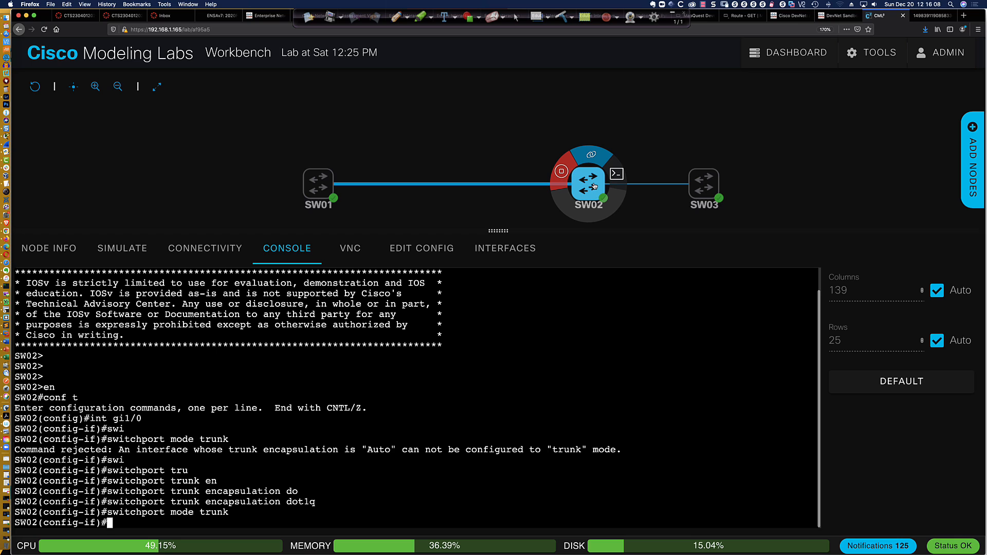
click(705, 189)
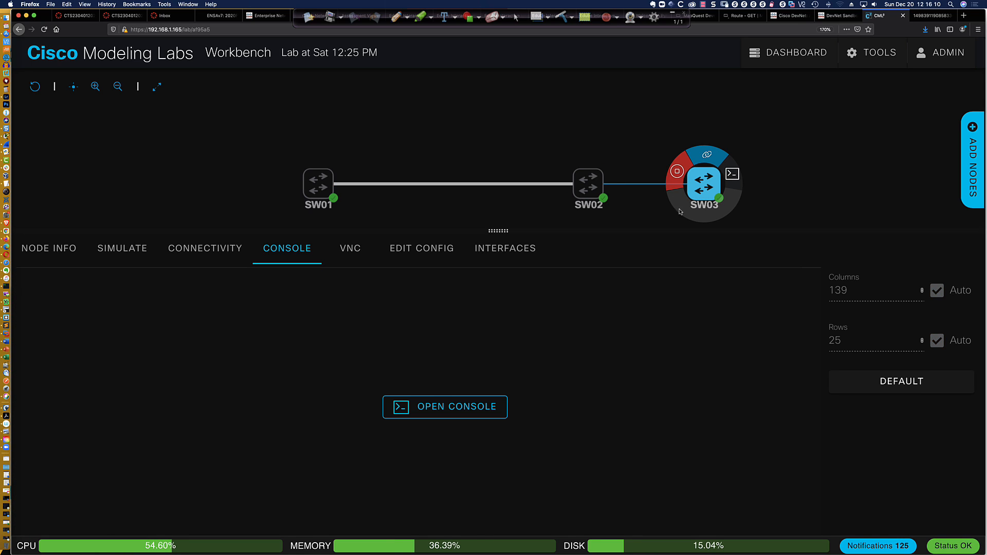
click(475, 405)
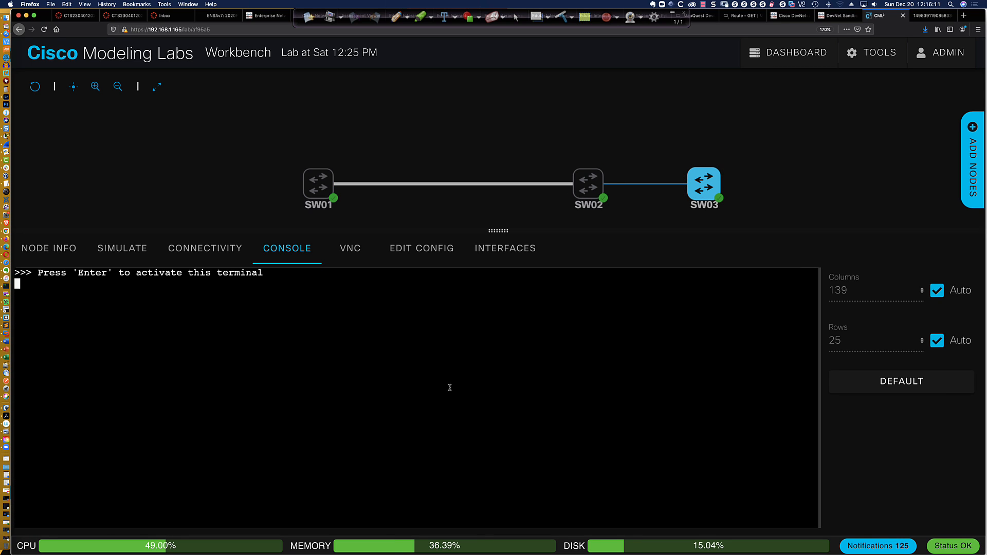
click(206, 249)
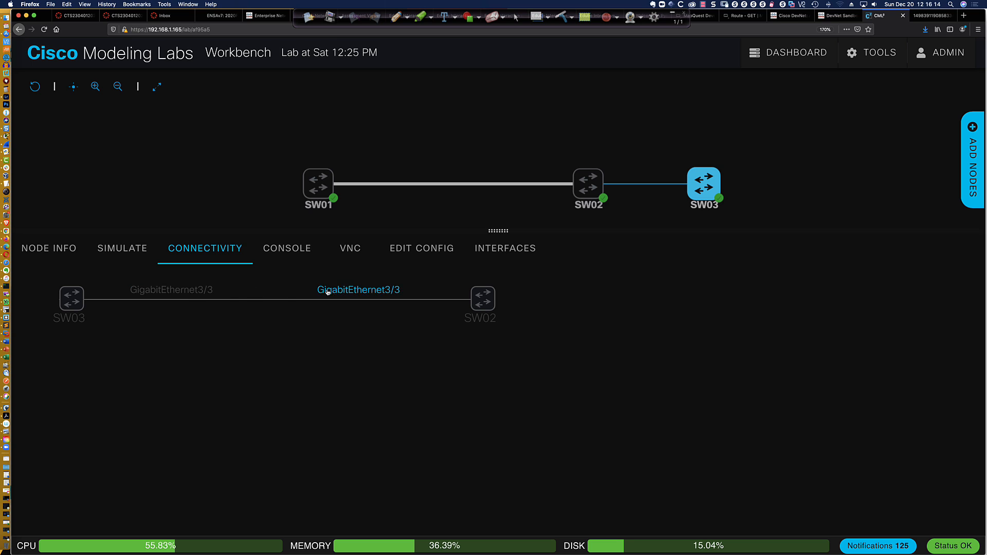
click(586, 190)
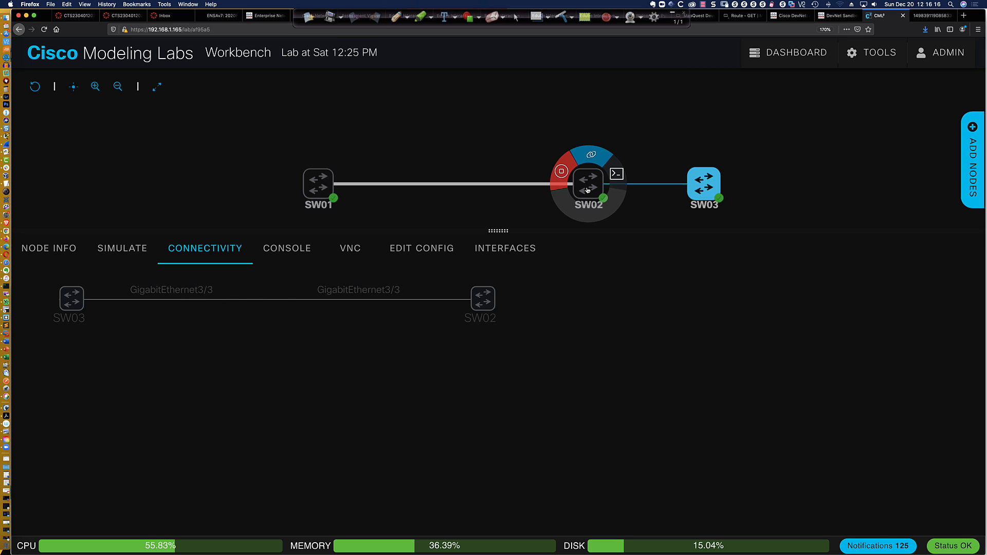
click(617, 174)
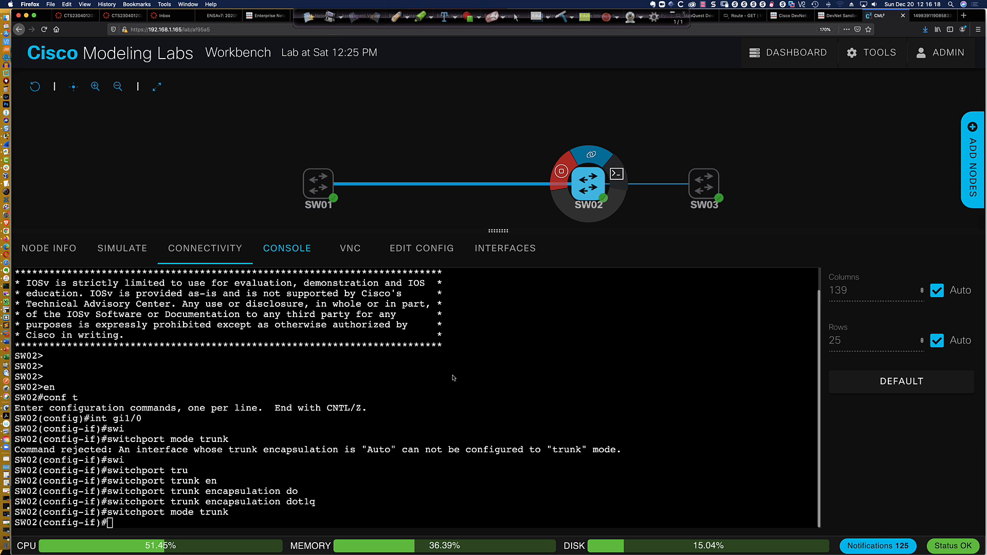
On SW02, enter interface gi3/3 and send switchport mode trunk
key(Return)
key(Return)
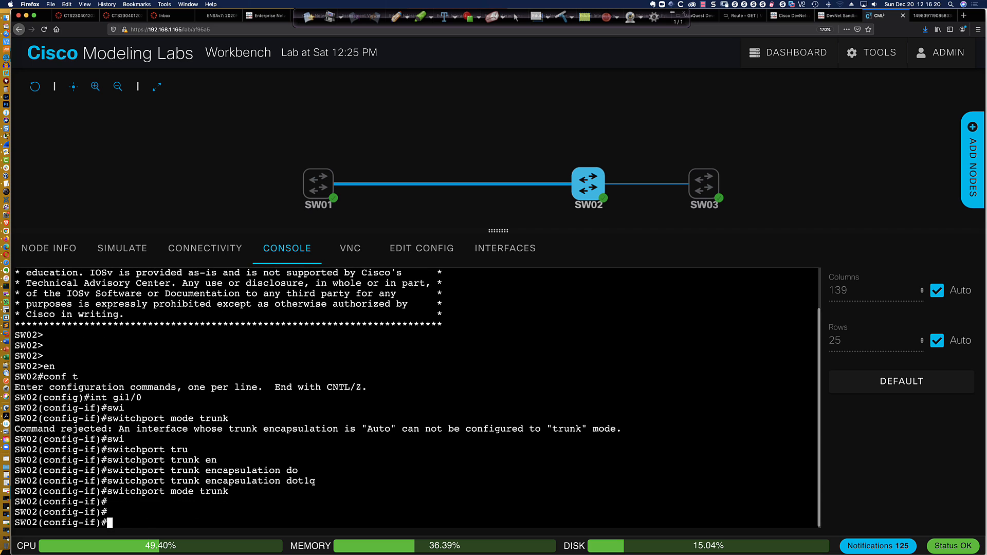
text(int gi3/3)
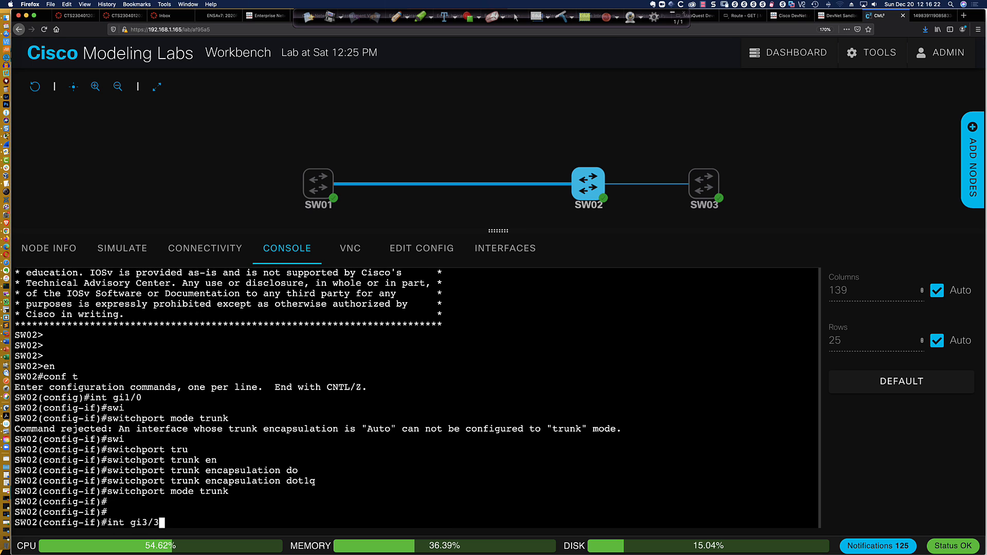
key(Return)
text(swi)
key(Tab)
text(mode tru)
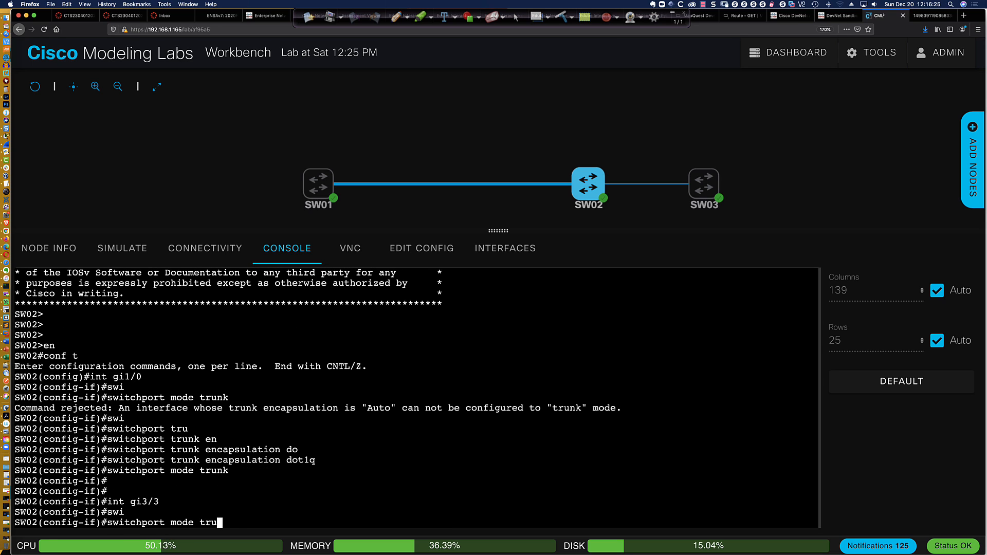
key(Tab)
key(Return)
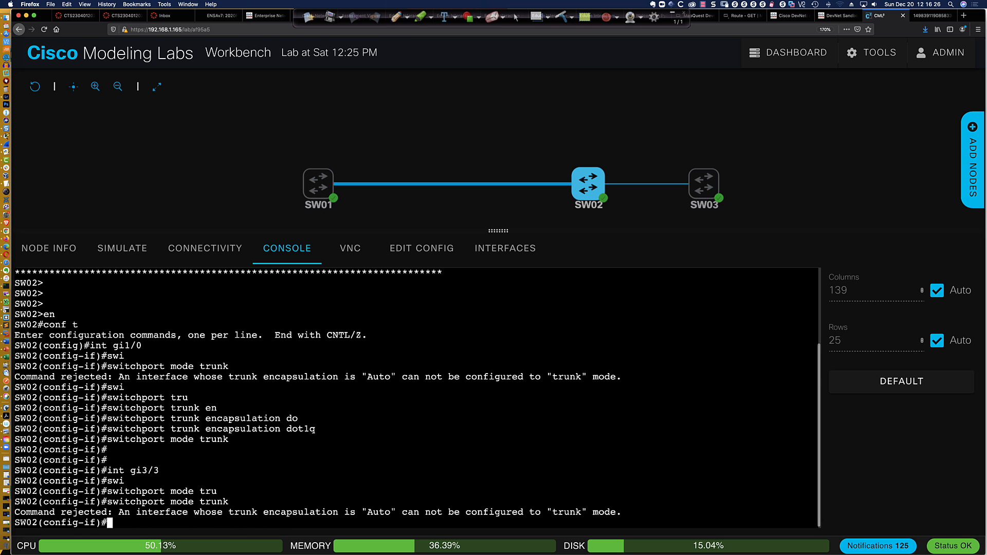
Apply dot1q trunk encapsulation to Gi3/3 and run 'do sh ver' on SW02
text(swi)
key(Tab)
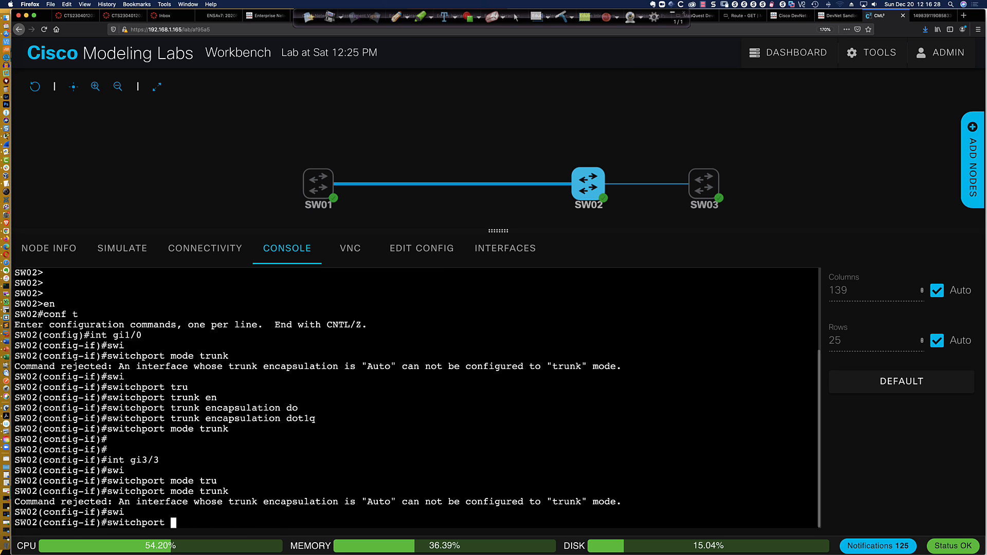
text(tru)
key(Tab)
text(en)
key(Tab)
text(dot)
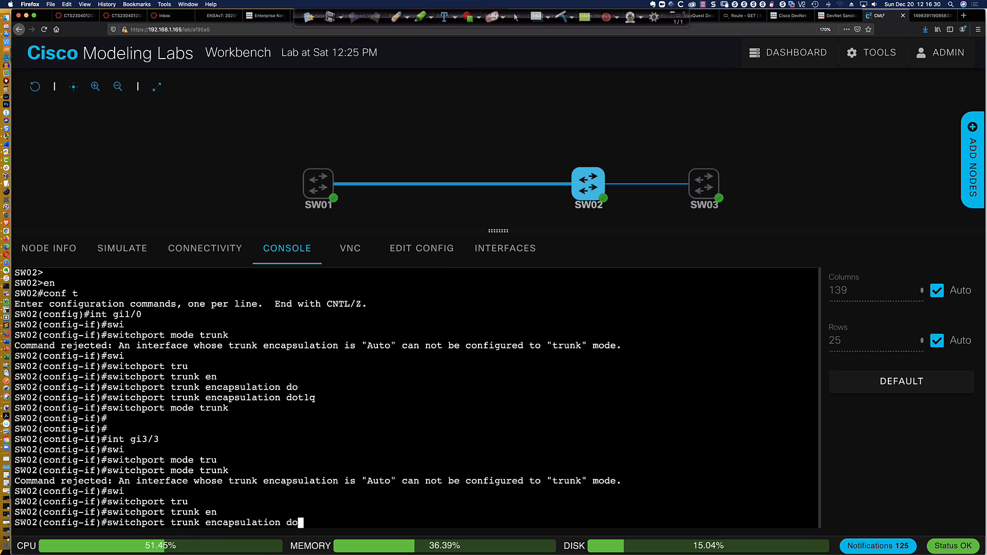
key(Tab)
key(Return)
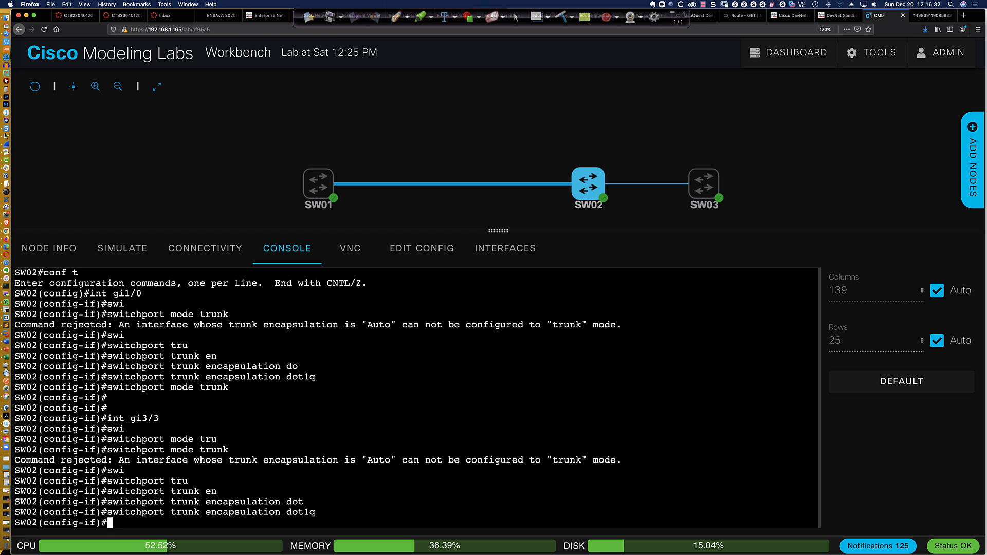
text(do sh ver)
key(Return)
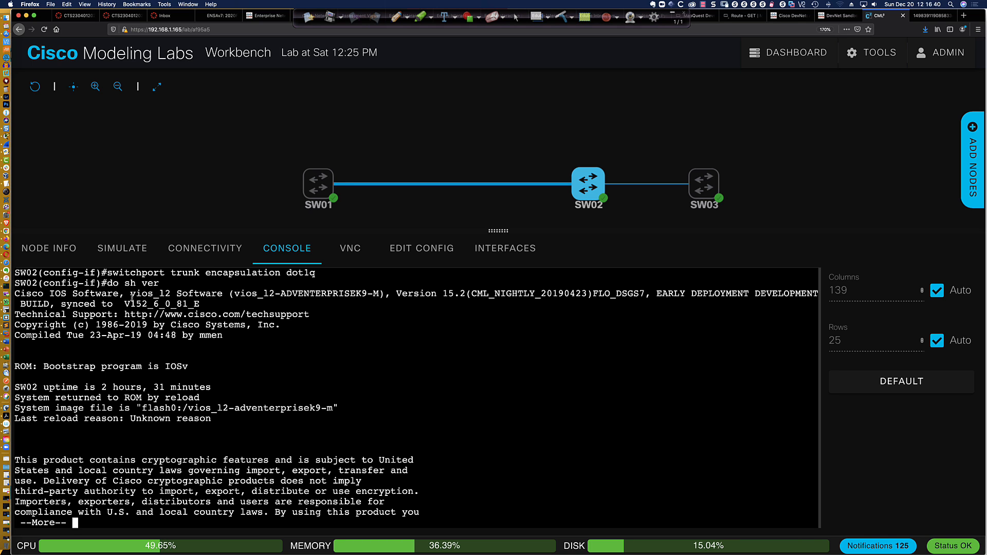
Page past --More-- to show the rest of SW02's version output
drag(132, 297, 461, 297)
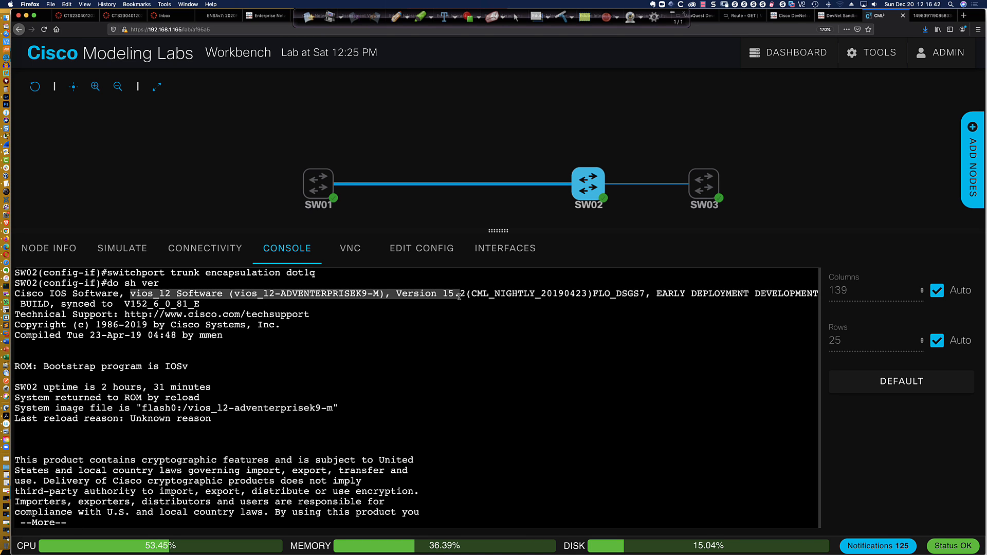
click(470, 386)
key(space)
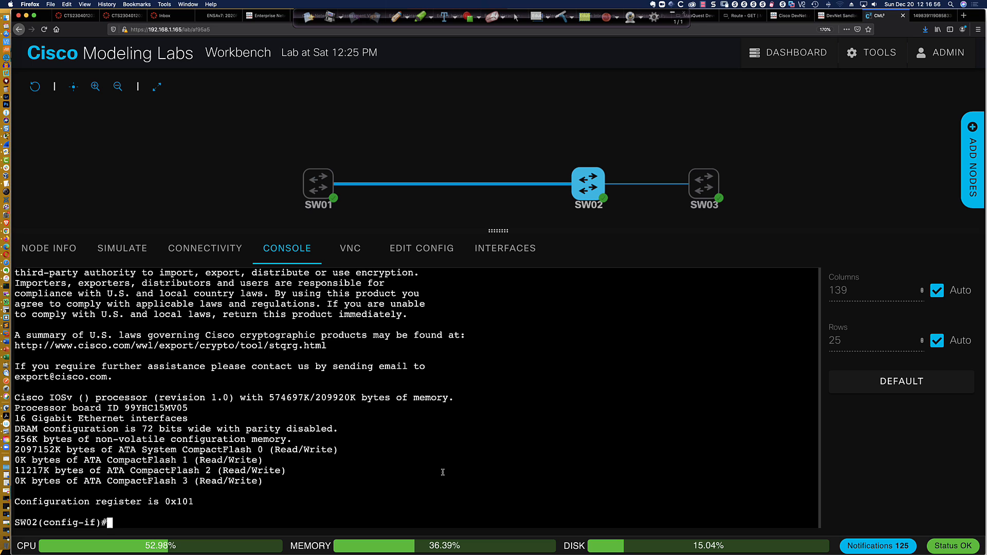
Set dot1q trunk encapsulation and switchport mode trunk on SW02 Gi3/3
text(swi)
key(Tab)
text(tru)
key(Tab)
text(en)
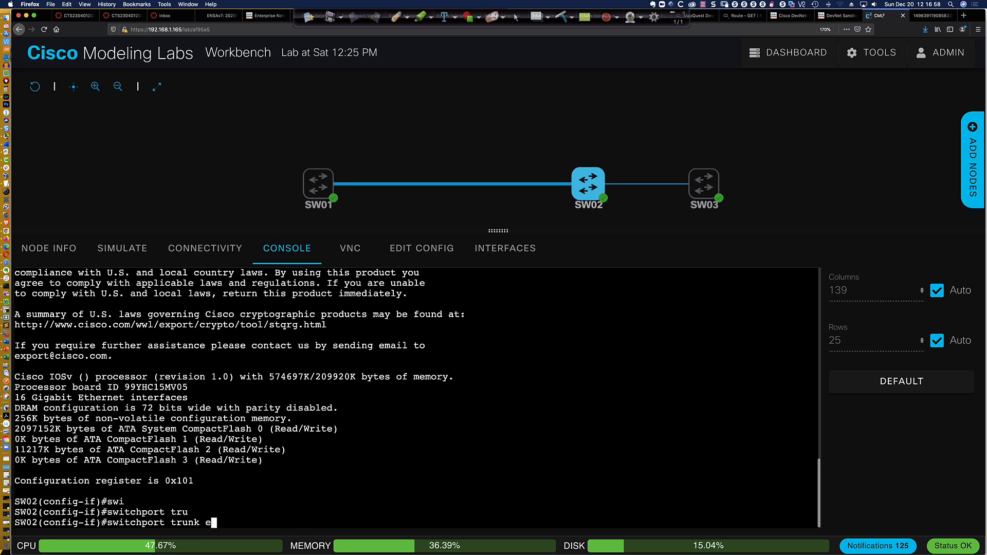
key(Tab)
text(do)
key(Tab)
key(Tab)
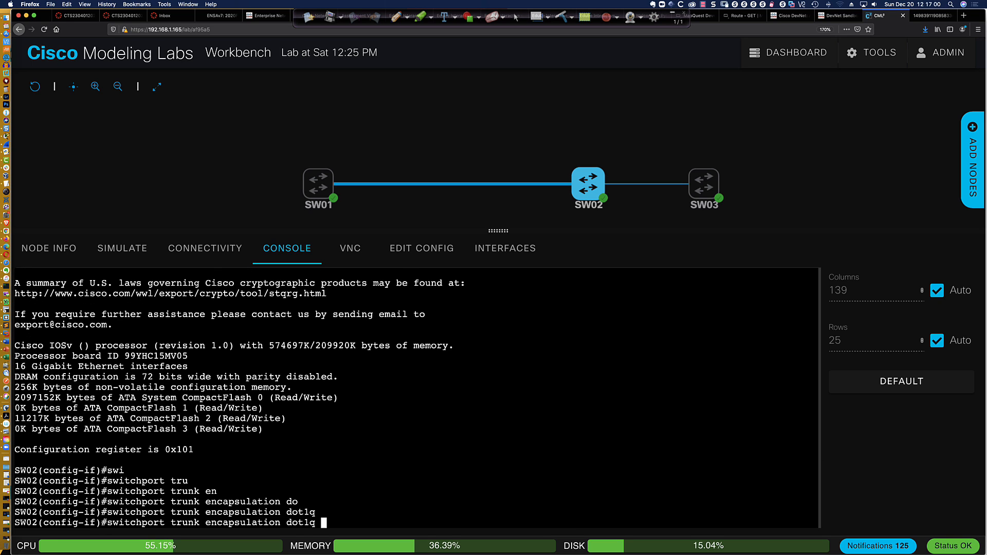
key(BackSpace)
key(BackSpace)
key(BackSpace)
key(BackSpace)
key(BackSpace)
key(BackSpace)
key(BackSpace)
key(BackSpace)
key(BackSpace)
key(BackSpace)
key(BackSpace)
key(BackSpace)
key(BackSpace)
key(BackSpace)
key(BackSpace)
key(BackSpace)
key(BackSpace)
key(BackSpace)
key(BackSpace)
key(BackSpace)
text(mode trunk)
key(Return)
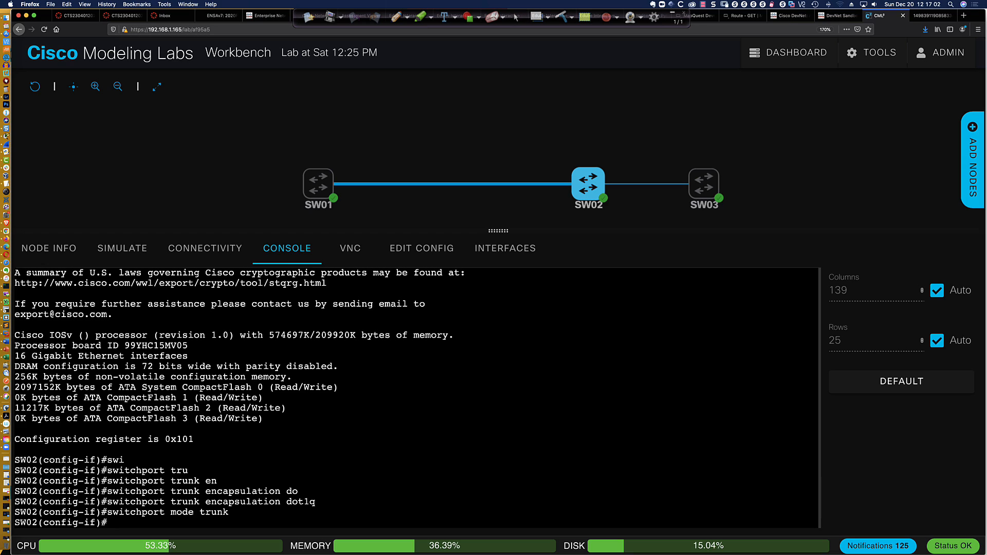
mouse_move(703, 189)
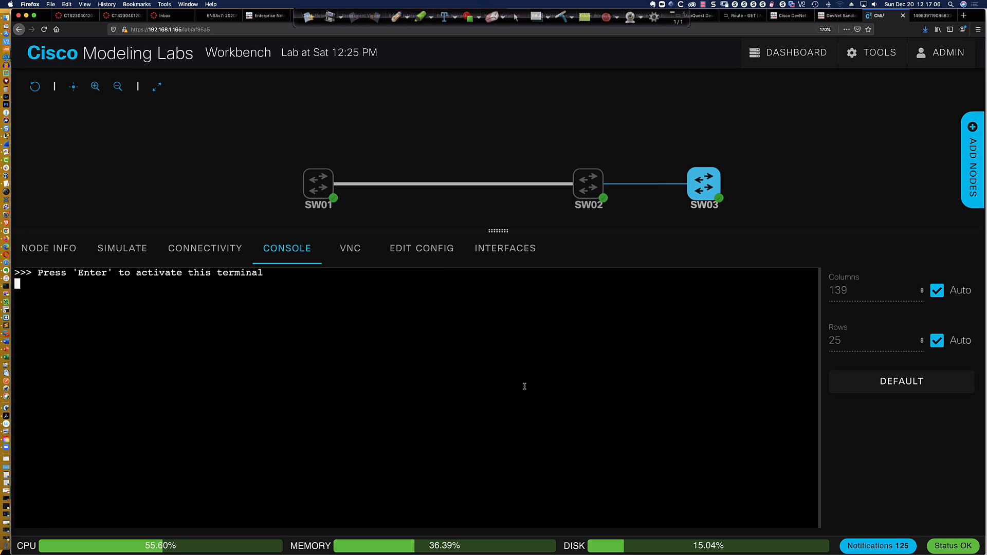
In SW03's console, enter configuration for interface g3/3 (en, conf t, int g3/3)
key(Return)
key(Return)
key(Return)
key(Return)
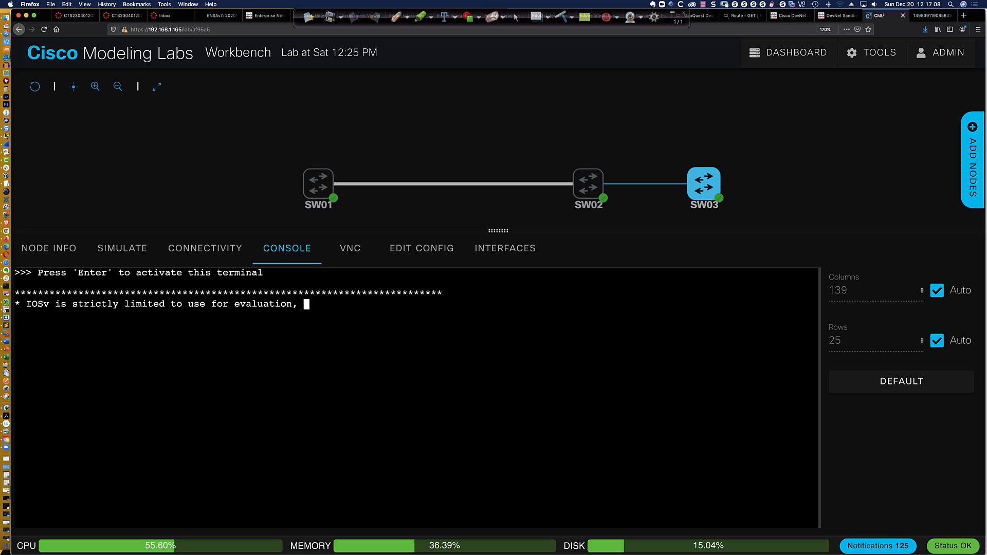
text(en)
key(Return)
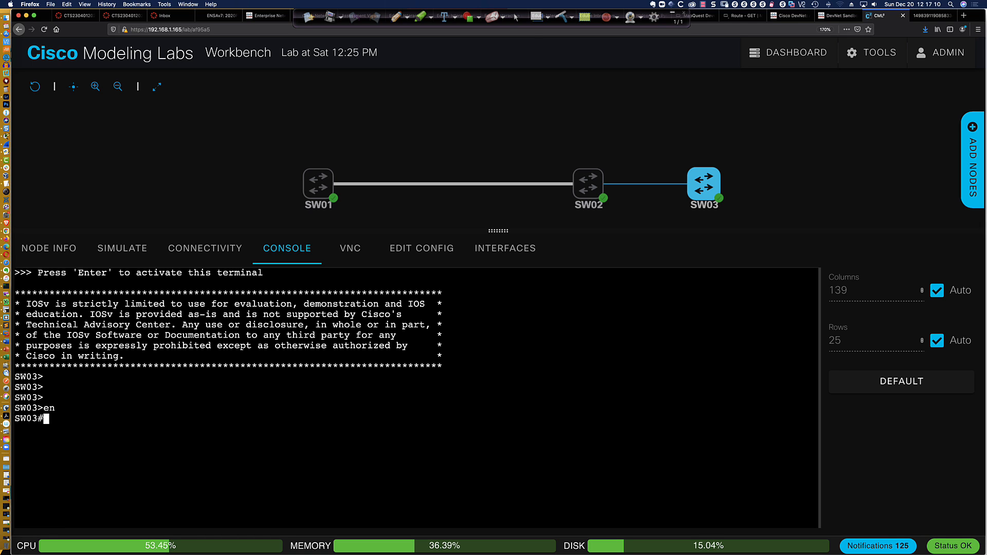
text(conf t)
key(Return)
text(int g3/3)
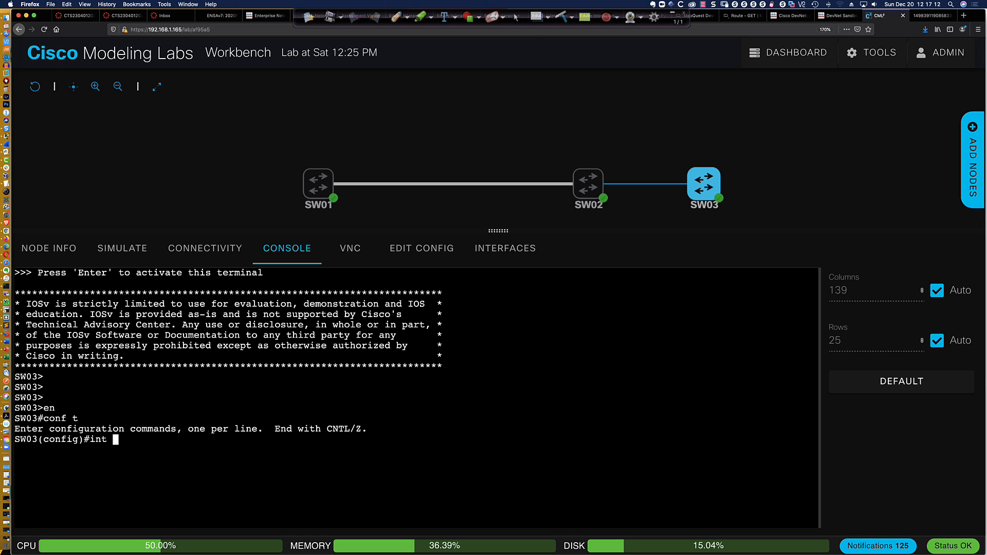
key(Return)
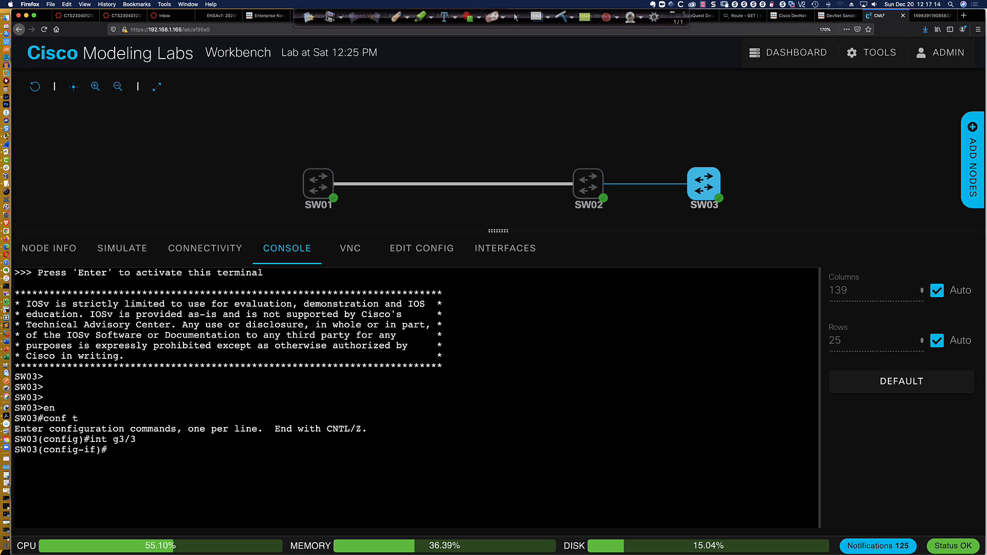
Apply dot1q trunk encapsulation and switchport mode trunk to SW03 G3/3
text(swi)
key(Tab)
text(tru)
key(Tab)
text(en)
key(Tab)
text(do)
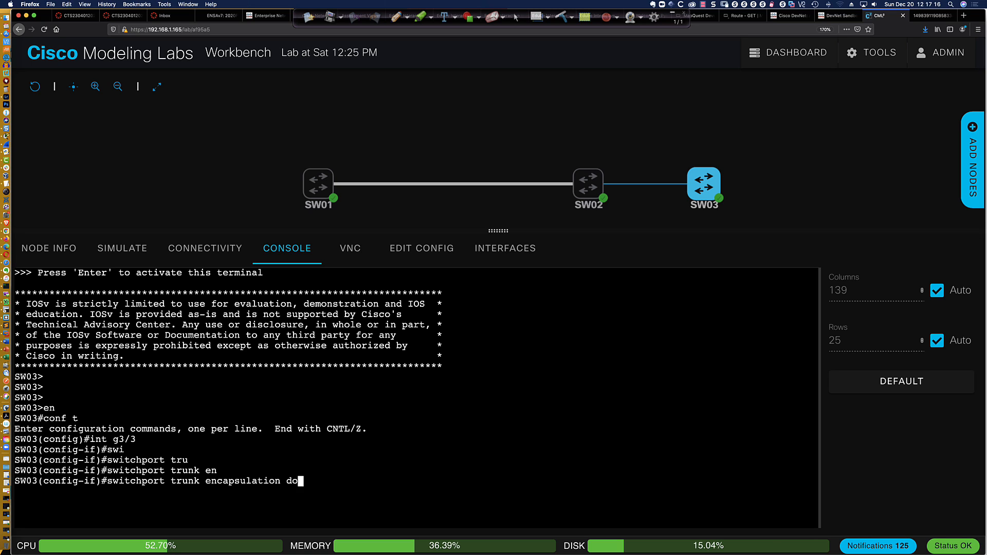
key(Tab)
key(Return)
text(swi)
key(Tab)
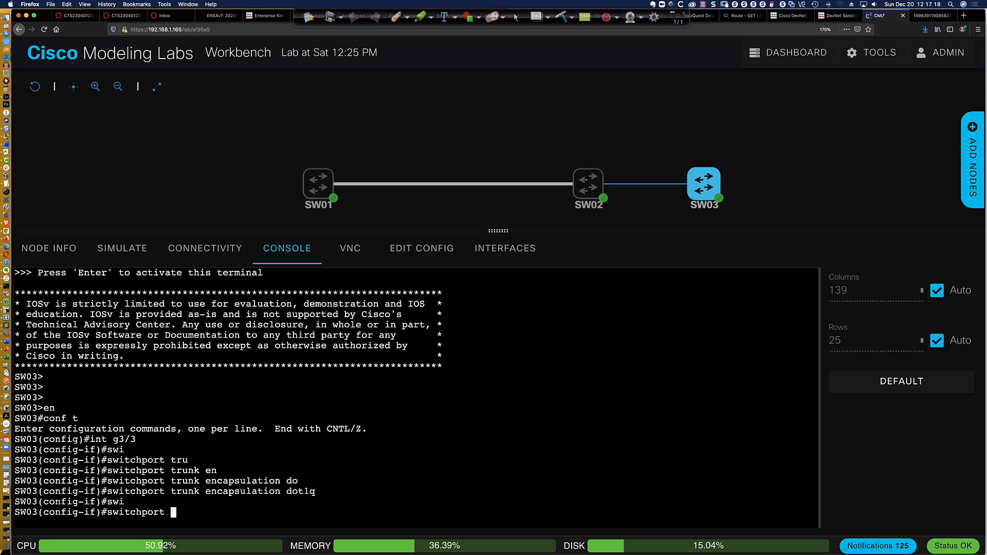
text(mode tru)
text(n)
key(Return)
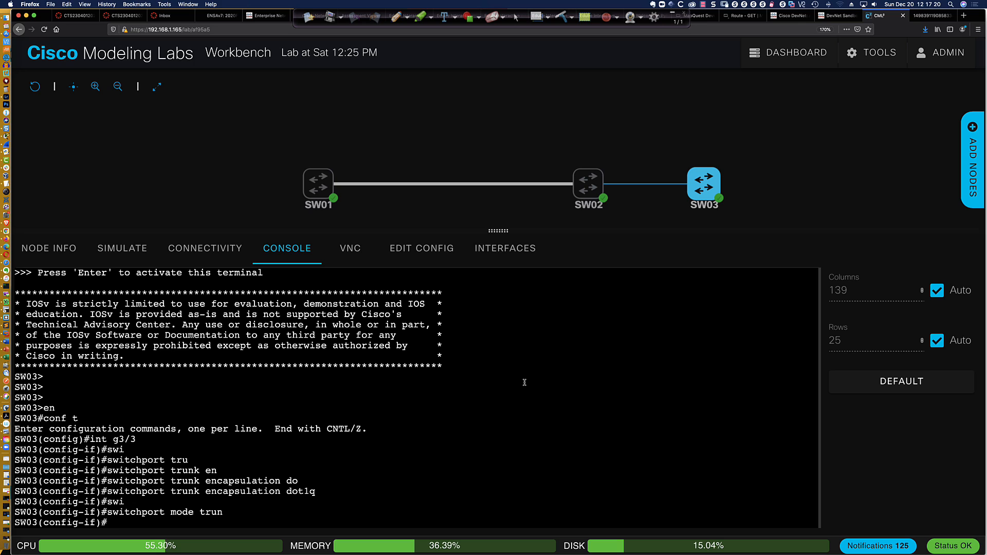
Switch the terminal back to SW02's console via its node actions
click(329, 187)
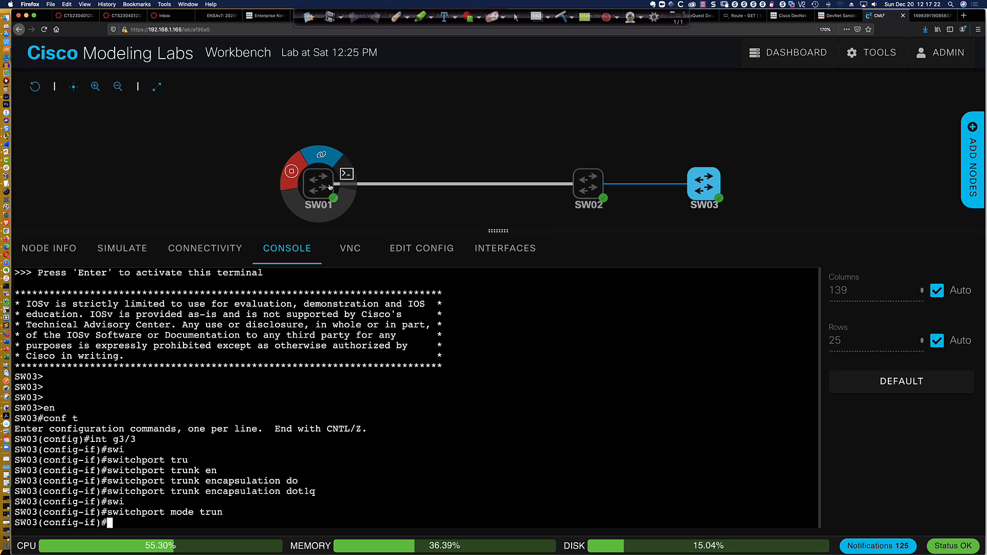
click(472, 188)
click(588, 185)
click(594, 193)
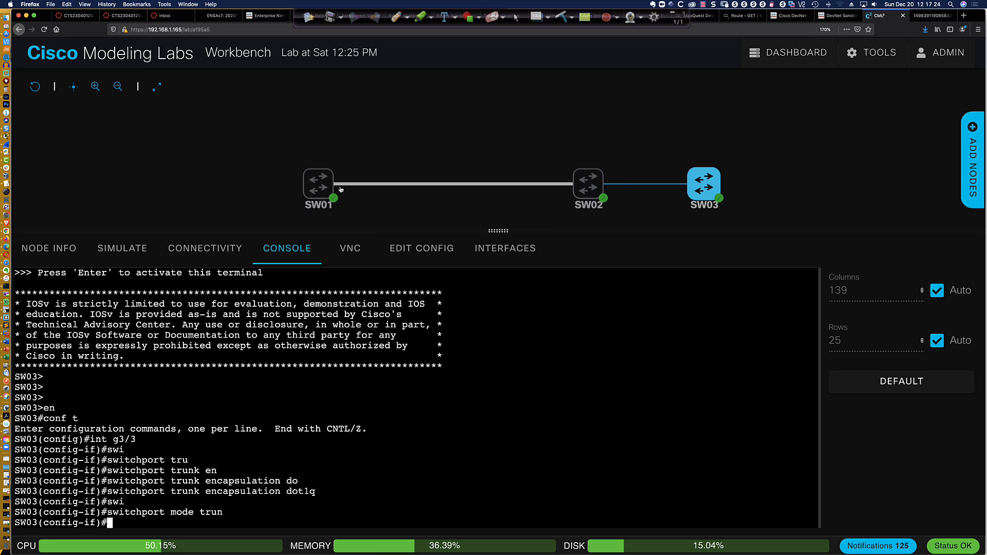
click(594, 193)
click(703, 188)
click(585, 191)
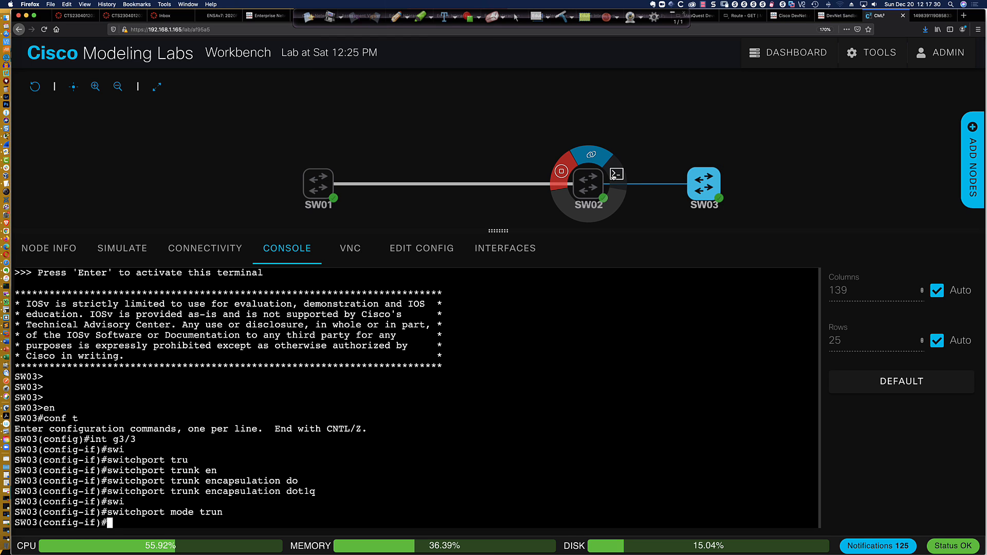
click(568, 318)
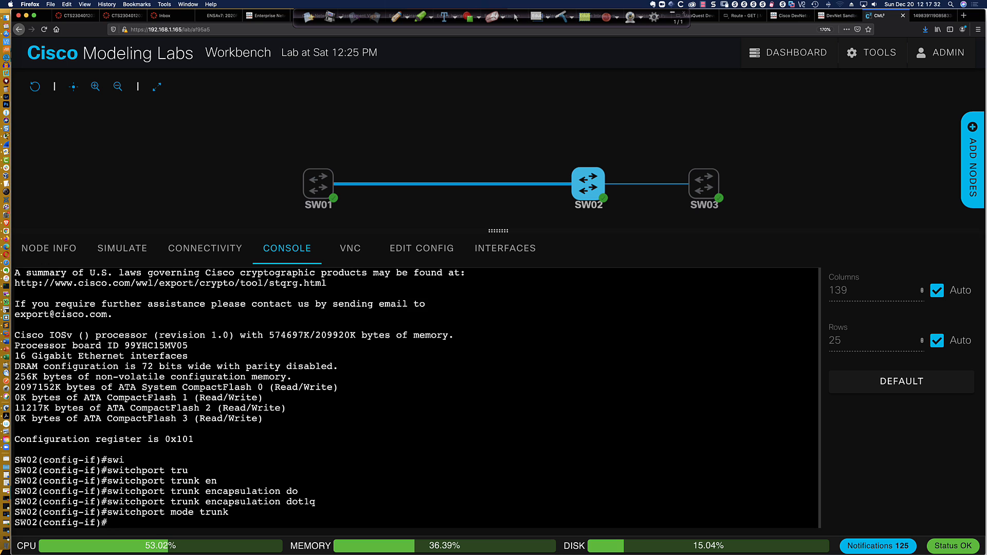
Exit interface config on SW02 and check VTP status (server mode, 5 VLANs)
key(Return)
key(Return)
key(Return)
text(exit)
key(Return)
key(Return)
key(Return)
key(Return)
text(do)
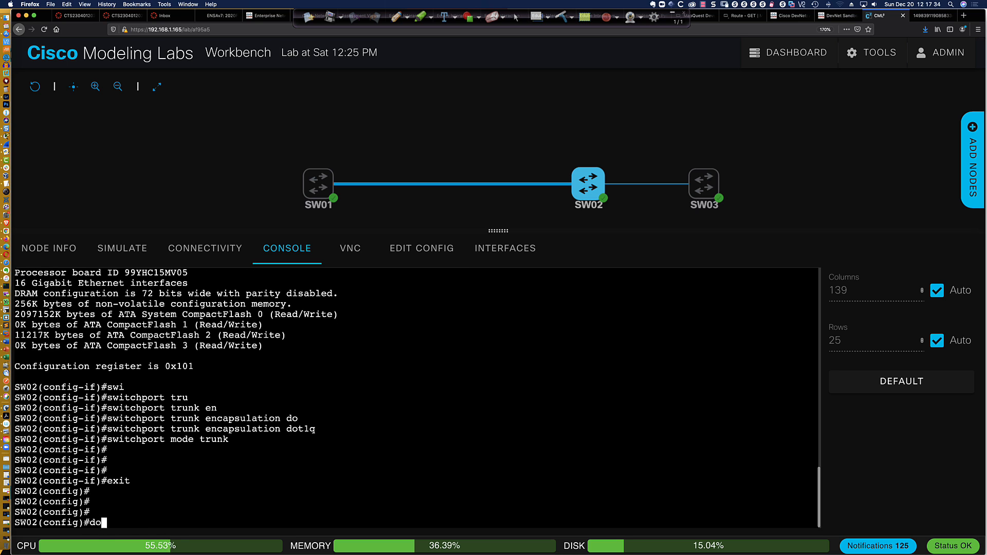
text( sh vtp statu)
key(Return)
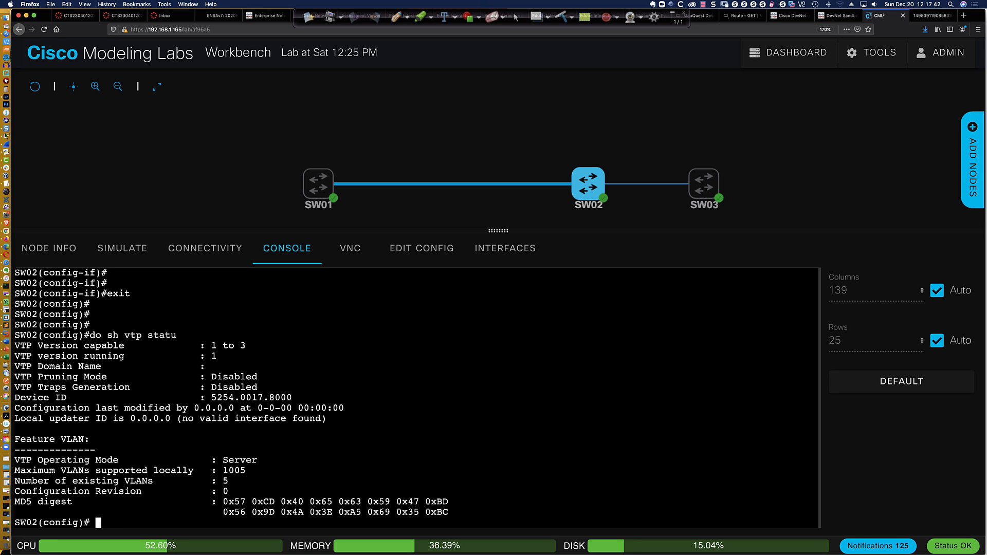
Set SW02 to VTP transparent mode with 'vtp mode transparent'
text(swi)
key(Return)
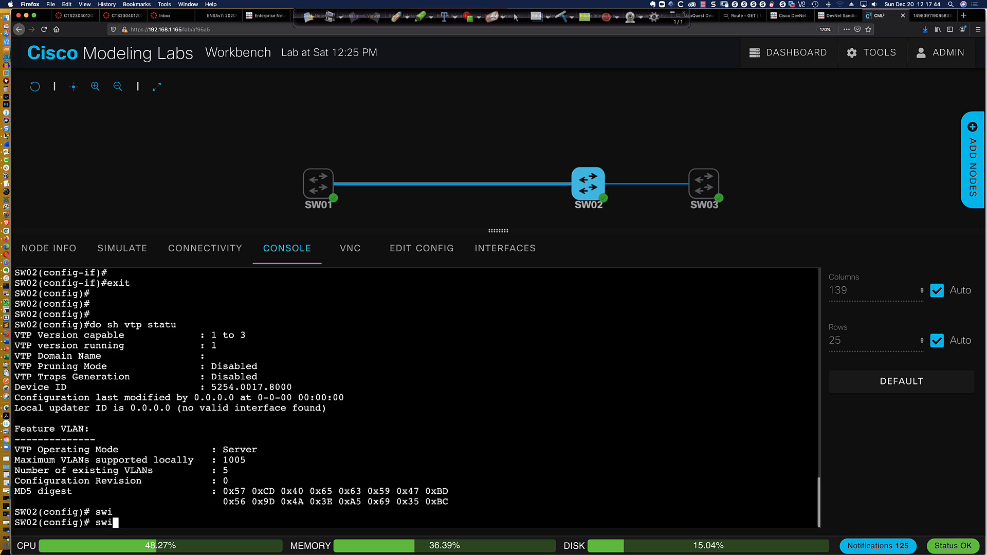
text(vtp mode trans)
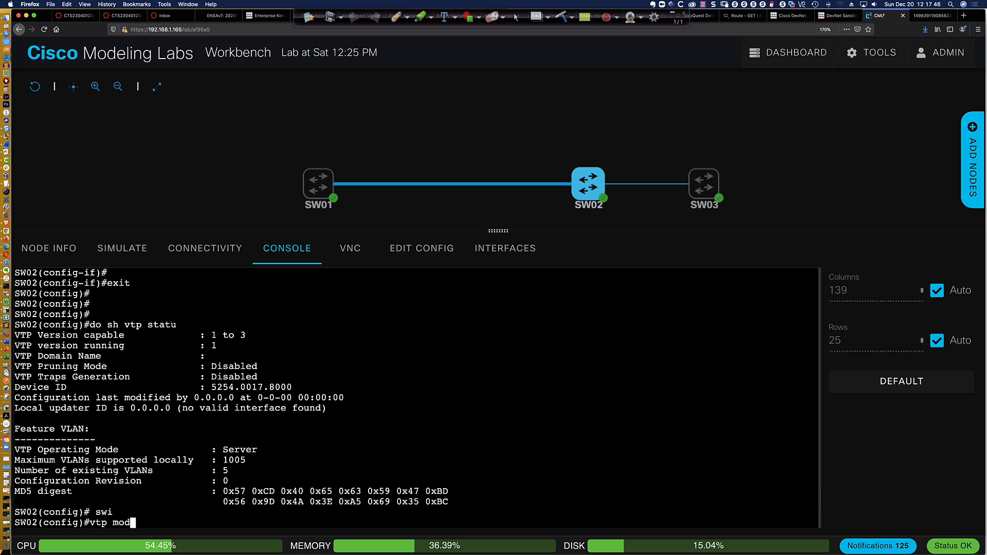
key(Tab)
key(Return)
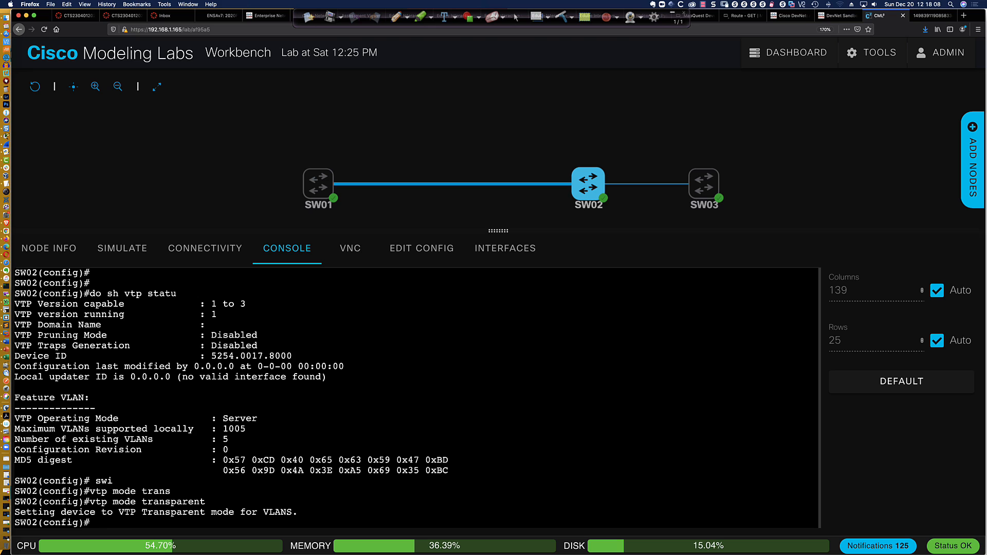
Set a VTP password on SW02, then erase the stray partial 'vtp' entry
text(vtp pas)
key(Tab)
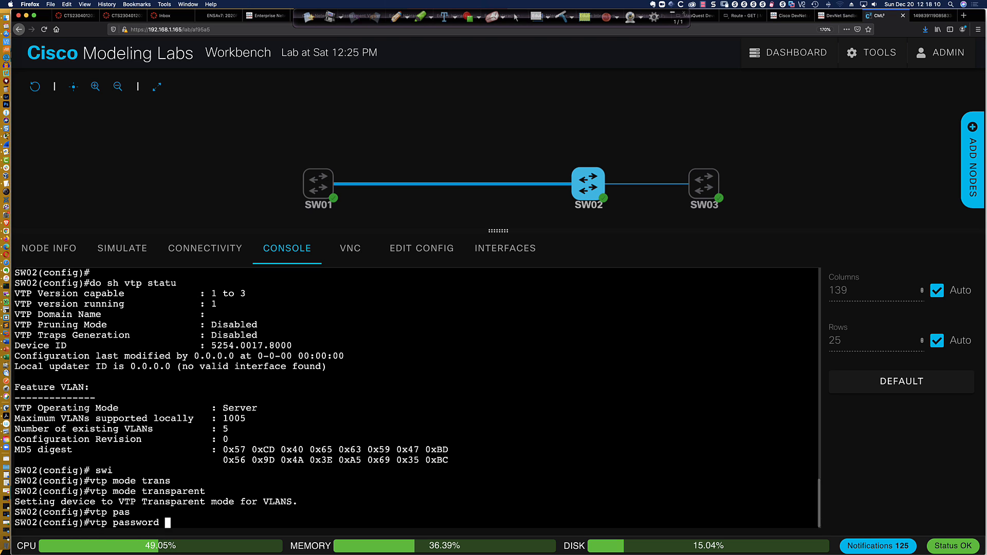
text(abc123)
key(Return)
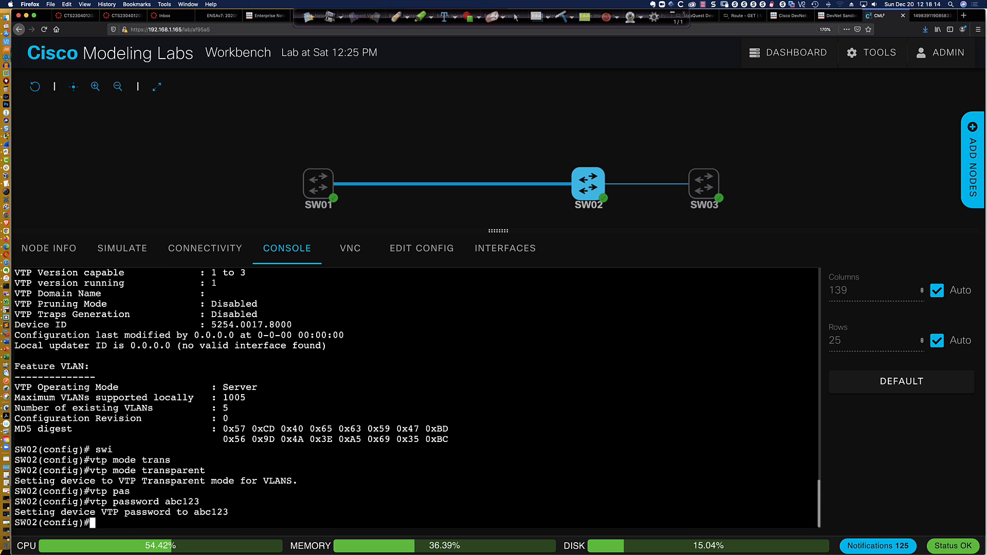
key(Return)
key(Return)
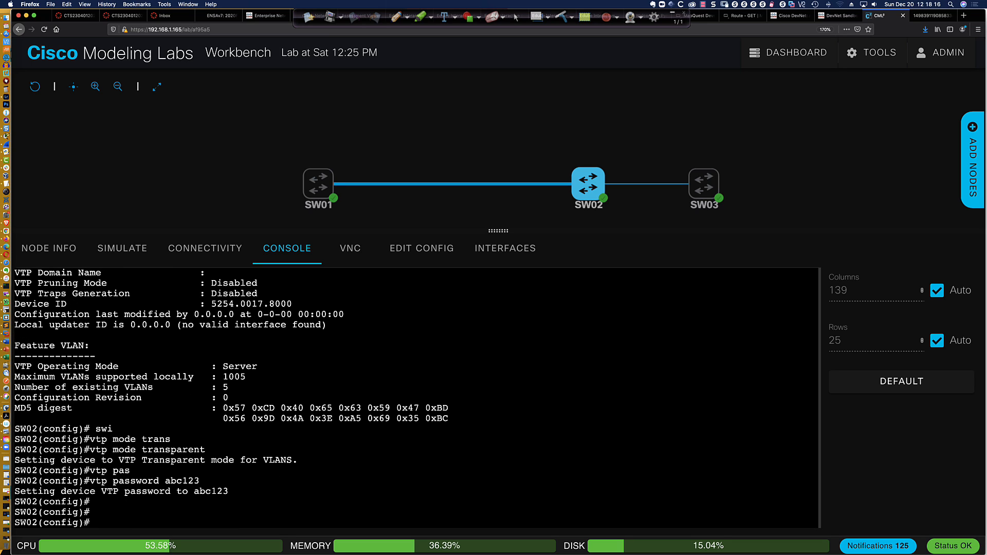
text(vtp)
key(BackSpace)
key(BackSpace)
key(BackSpace)
key(BackSpace)
In SW01's console, leave interface configuration and make SW01 a VTP server
mouse_move(327, 189)
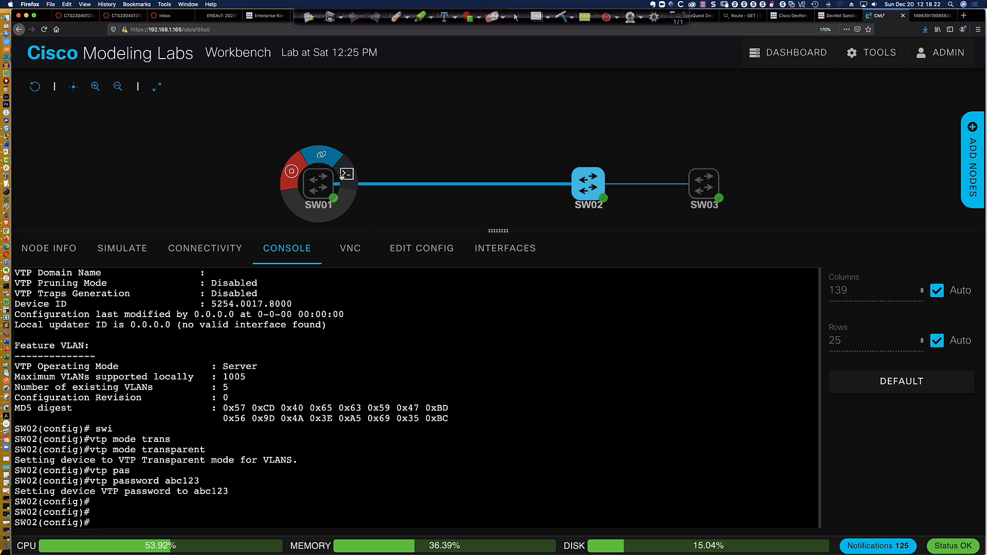
click(347, 174)
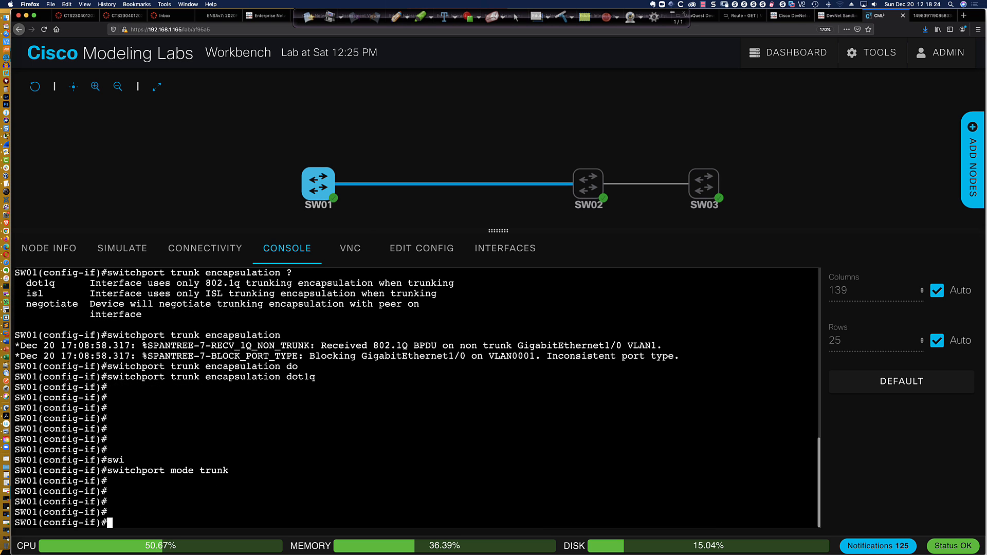
text(exit)
key(Return)
key(Return)
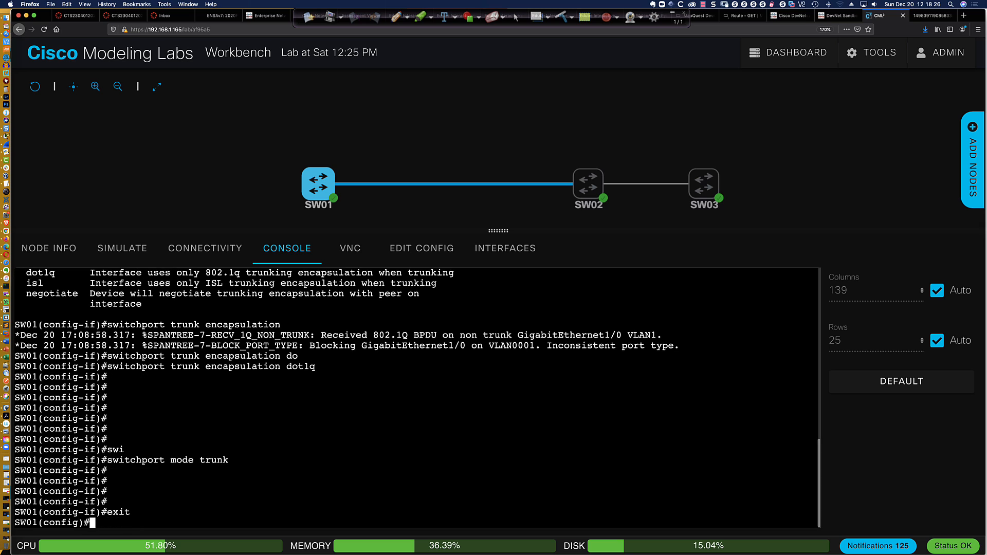
key(Return)
text(vtp mode )
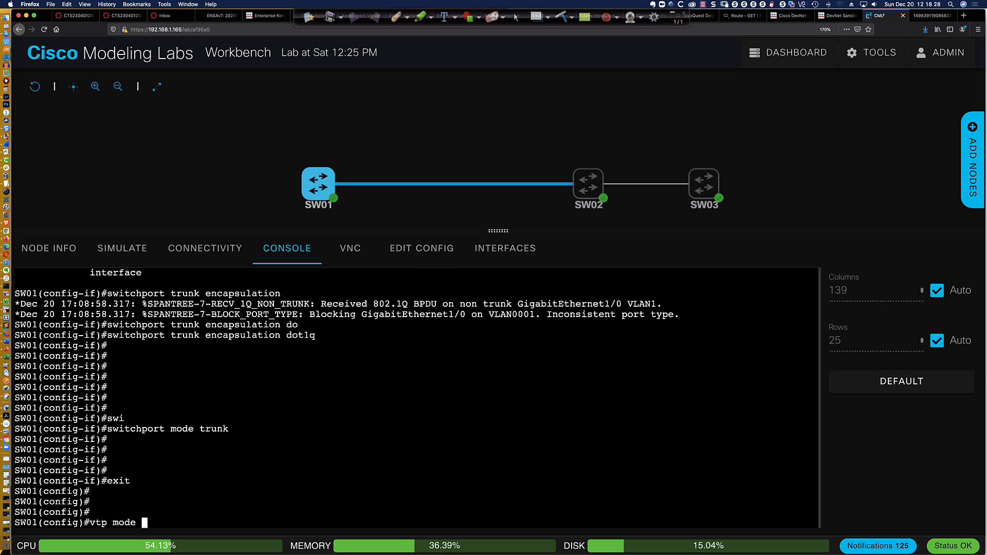
text(serverv)
key(Return)
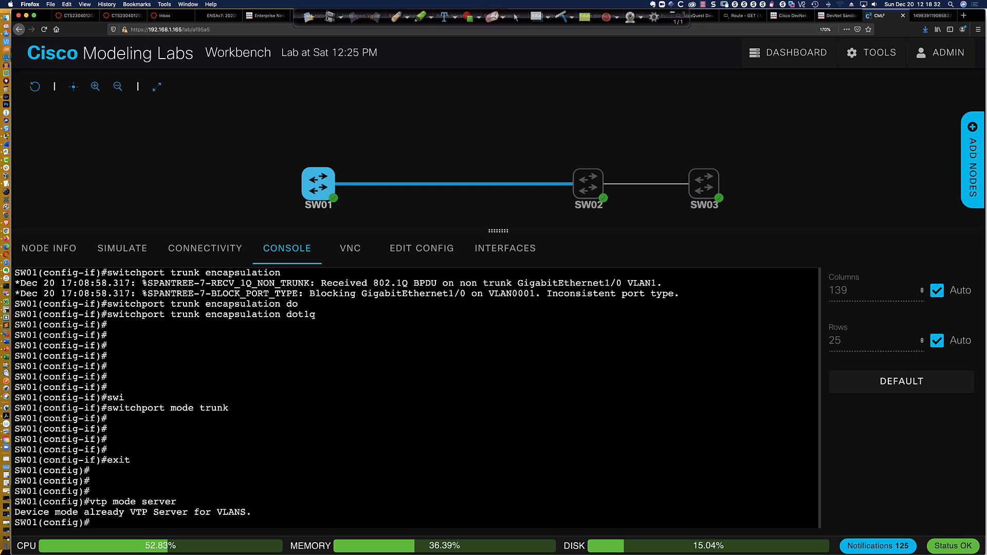
key(Return)
key(Return)
key(Return)
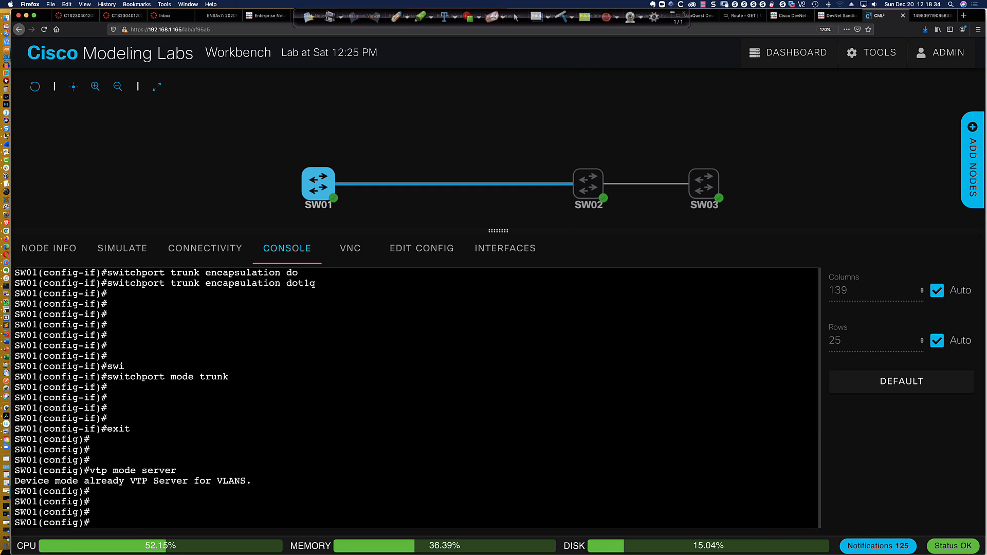
Set the VTP password on SW01
text(vtp pas)
key(Tab)
key(Return)
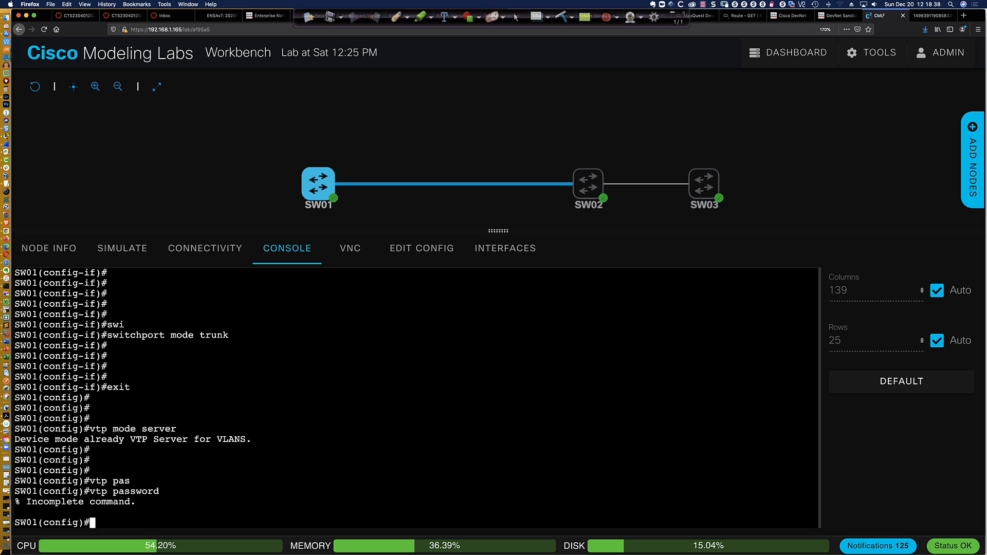
key(Up)
text(abcd1234)
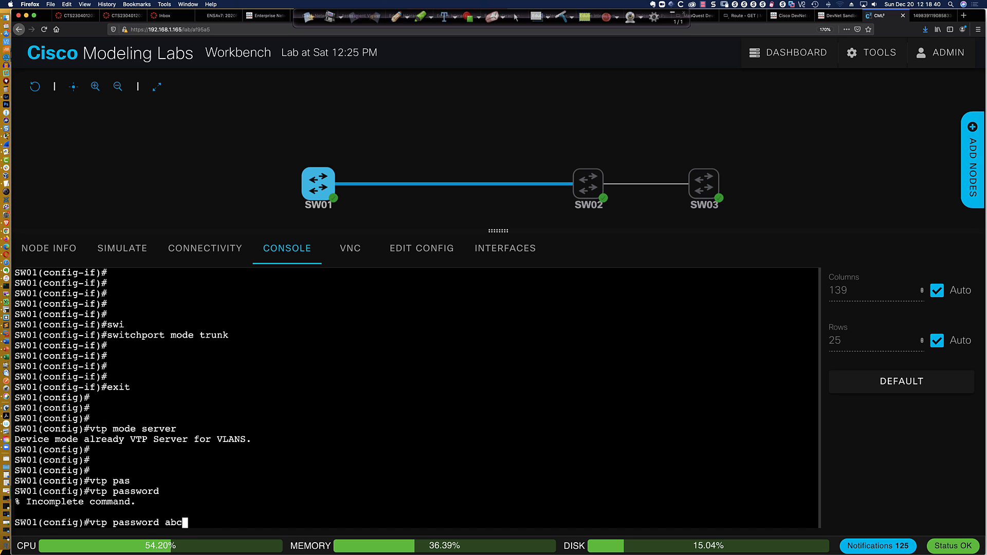
key(Return)
key(Return)
key(Return)
key(Return)
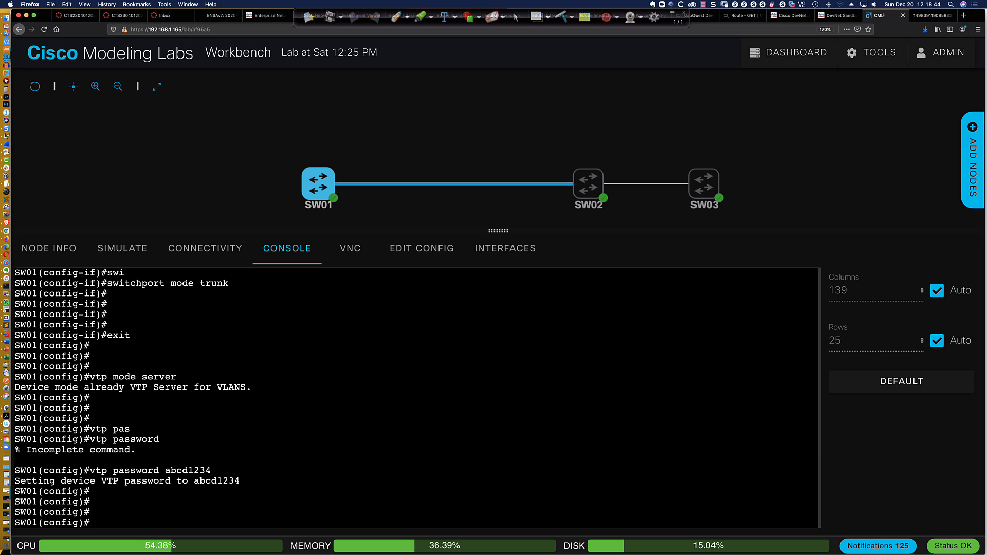
Set SW01's VTP domain to CCNP and display its VTP status
text(vtp domain CCNP)
key(Return)
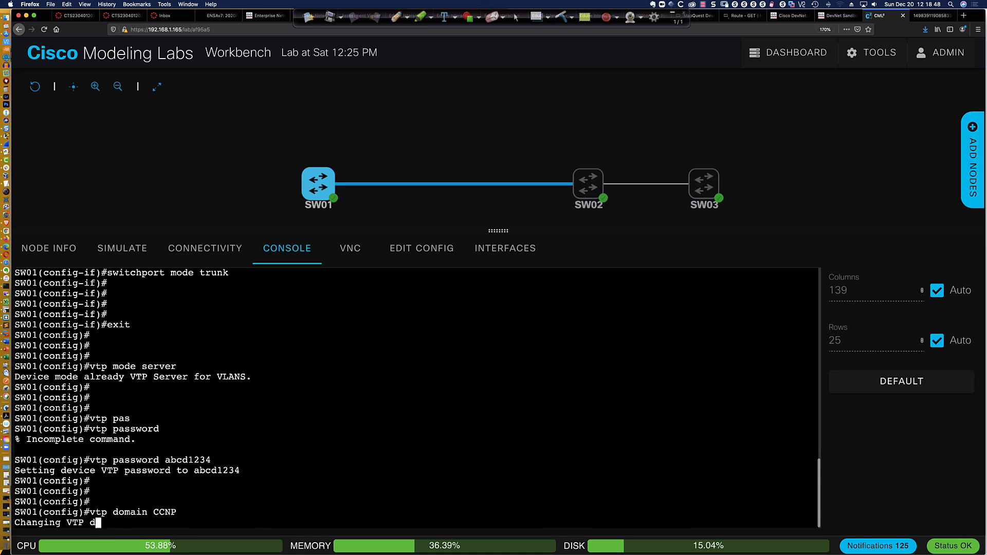
key(Return)
key(Return)
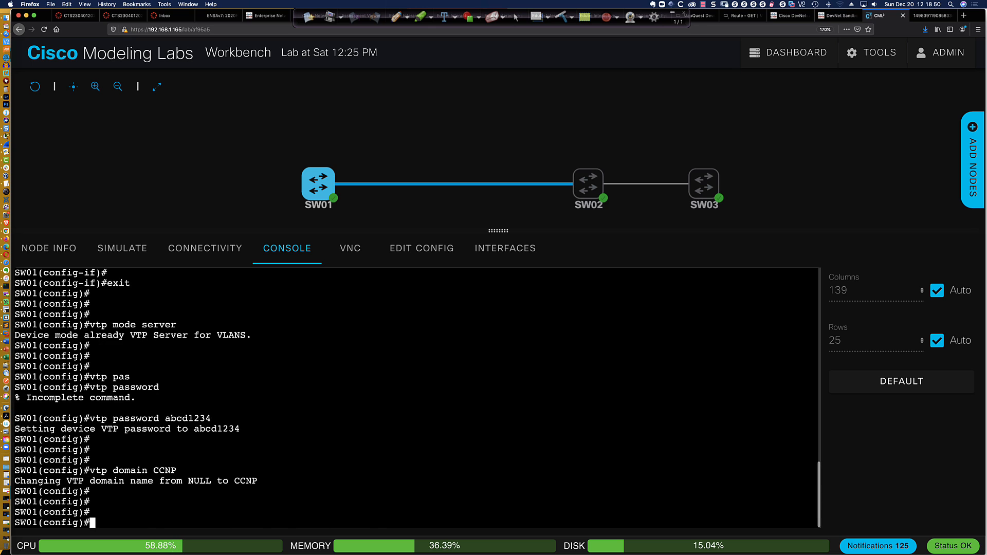
key(Return)
key(Return)
text(do sh)
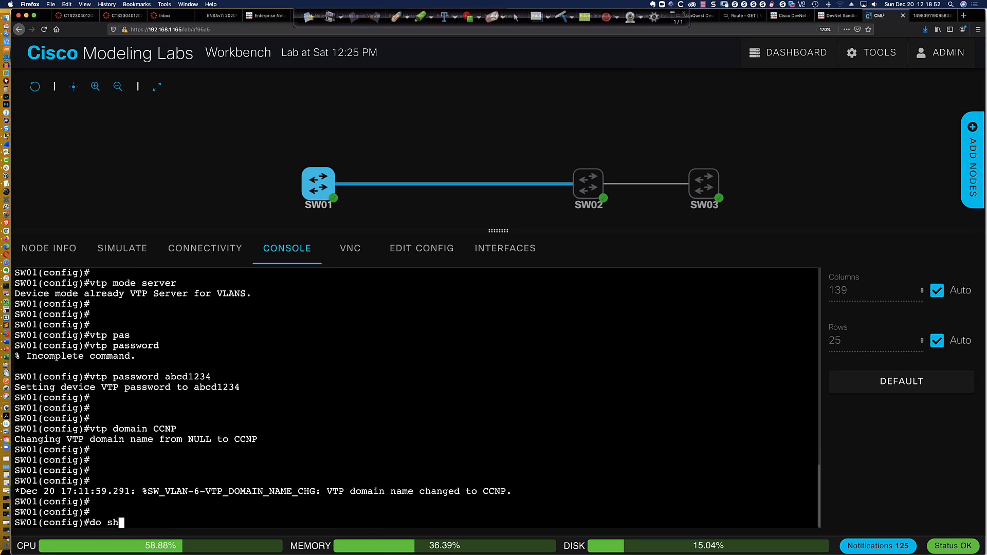
text( vtp statu)
key(Return)
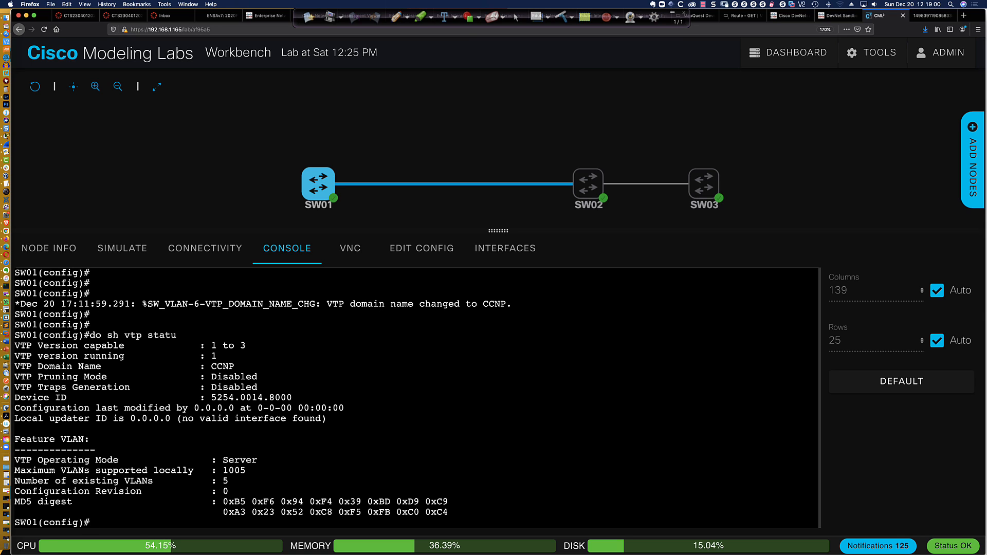
Create VLANs 10 Blue, 20 Red and 30 Yellow on SW01
text(vlan 10)
key(Return)
text(Bl)
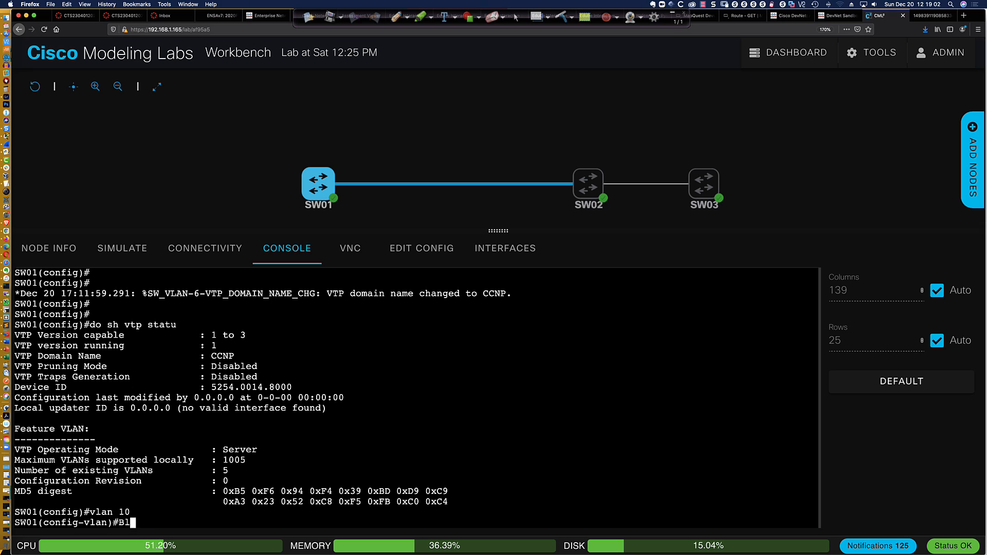
text(ue)
key(Return)
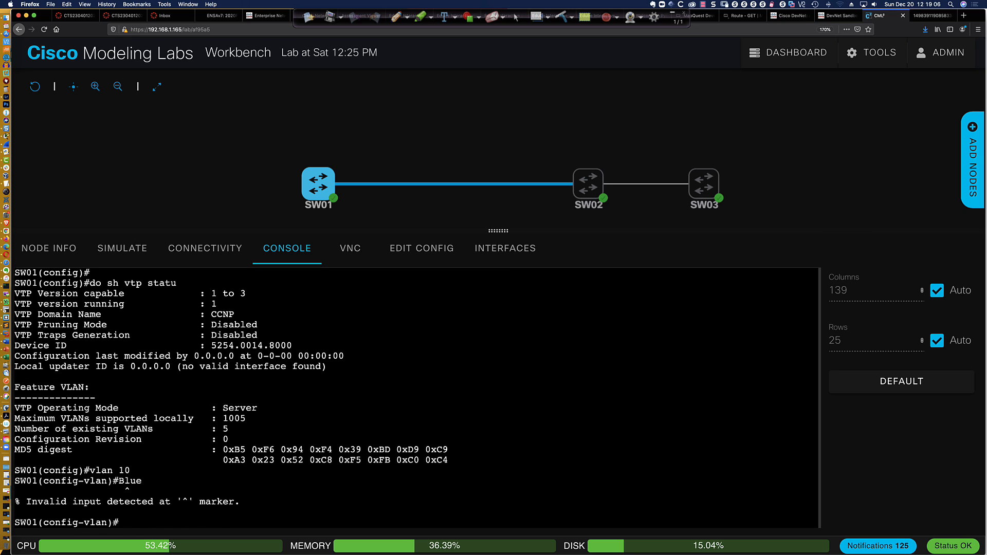
text(name Blue)
key(Return)
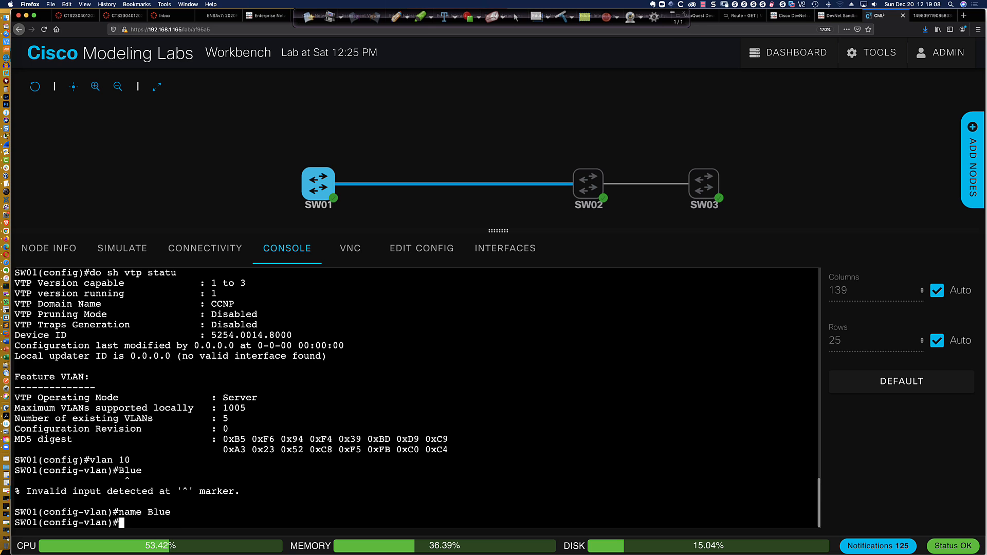
text(vlan 20)
key(Return)
text(name )
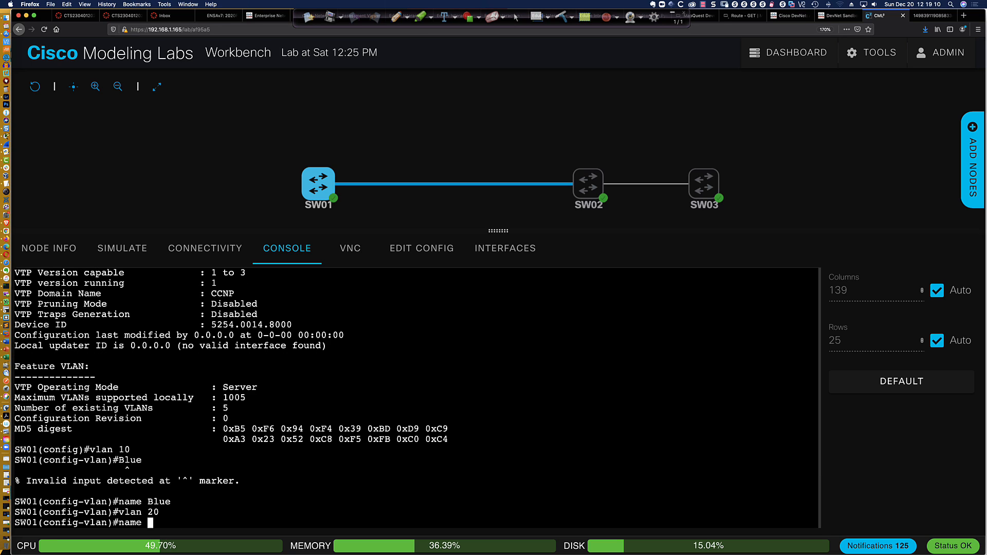
text(Red)
key(Return)
text(vlan 30)
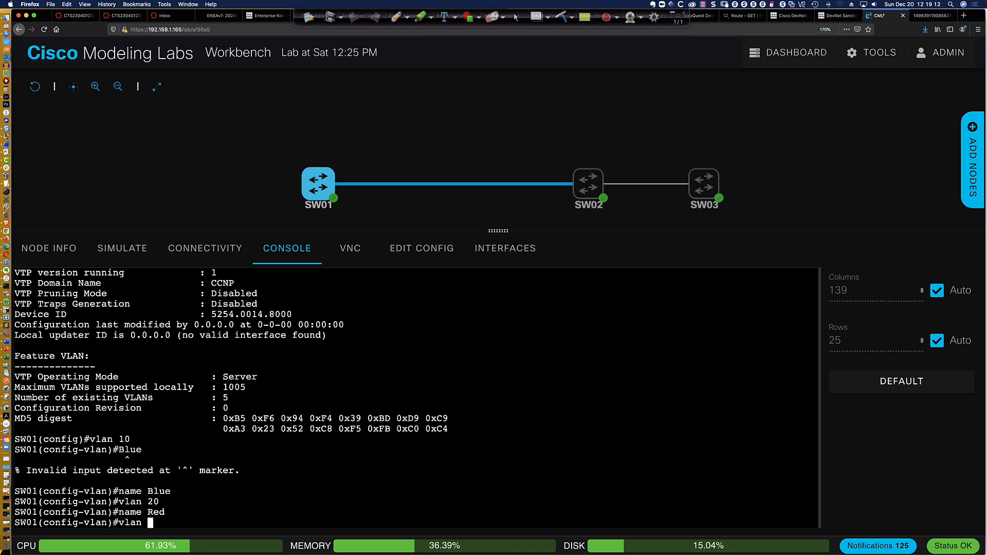
key(Return)
text(name Yell)
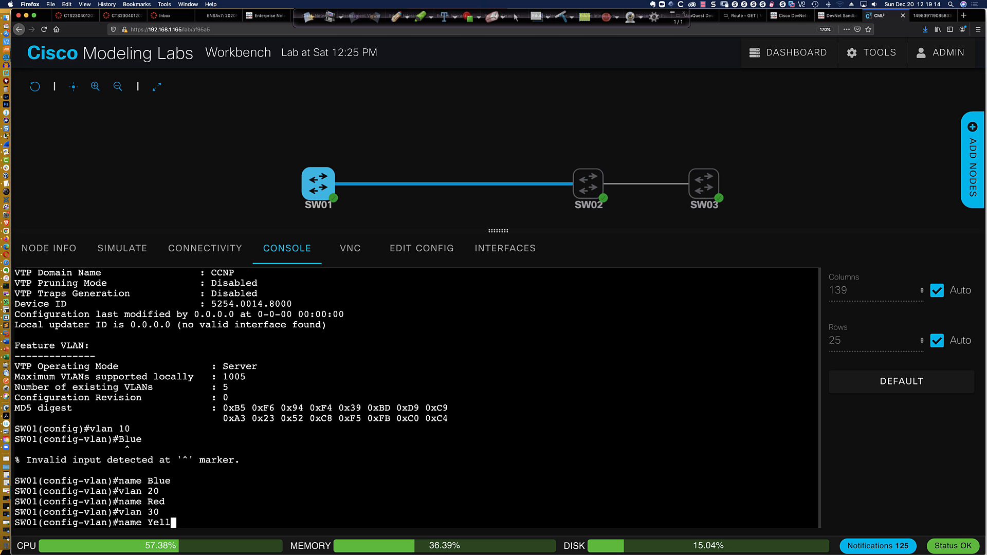
text(ow)
key(Return)
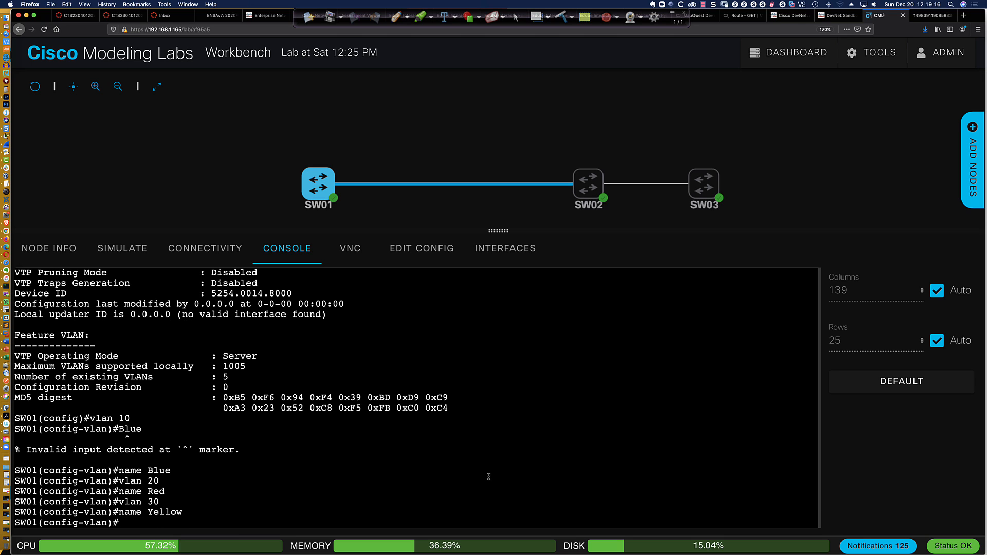
mouse_move(590, 184)
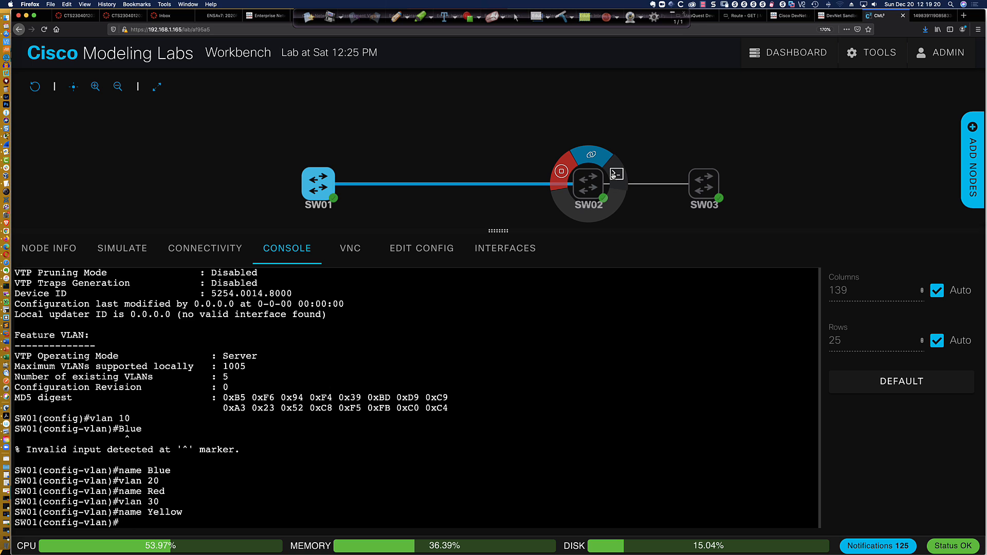
List SW02's VLANs, add a VLAN named Lucky, and list the VLANs again
key(Return)
key(Return)
key(Return)
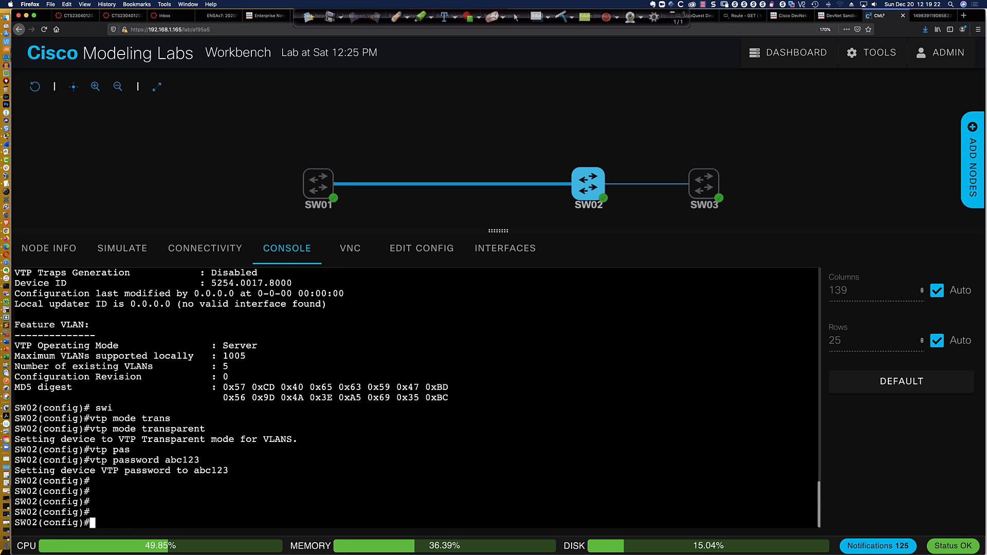
text(do sh vlan bri)
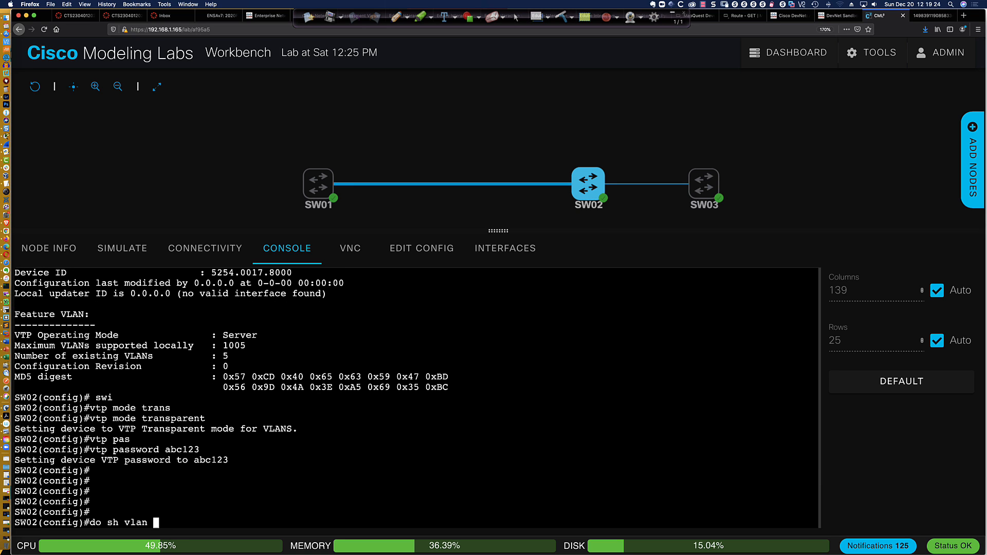
key(Return)
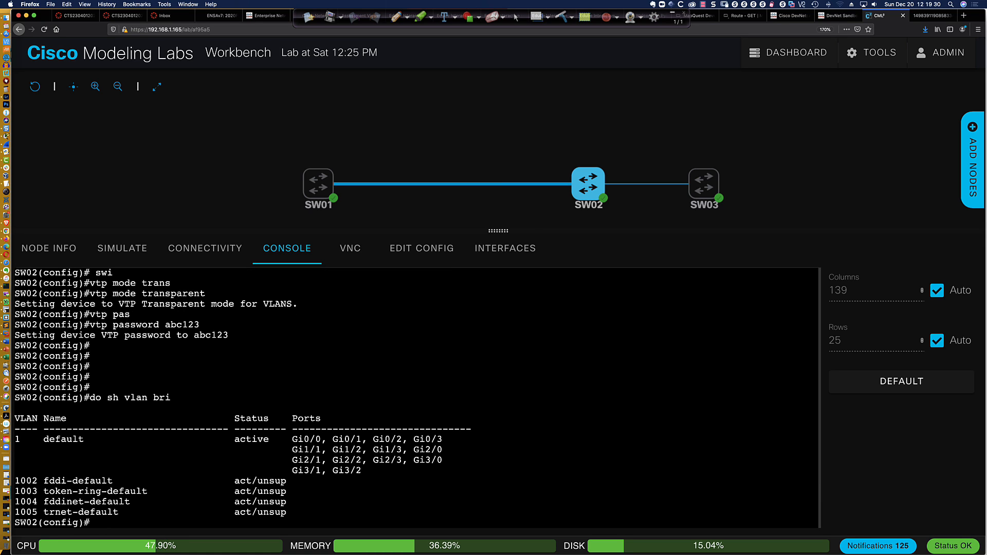
text(vlan 9777)
key(Return)
text(name Lucky)
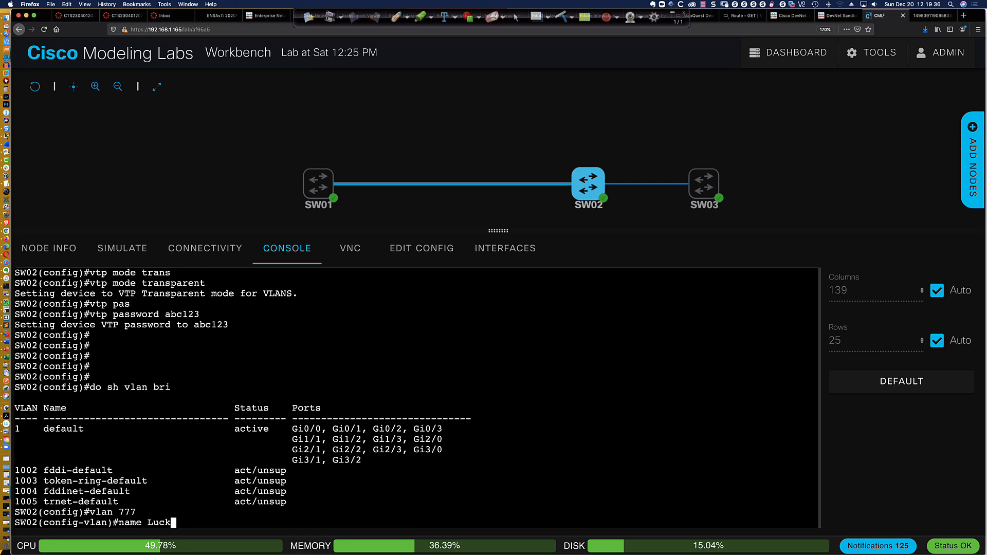
key(Return)
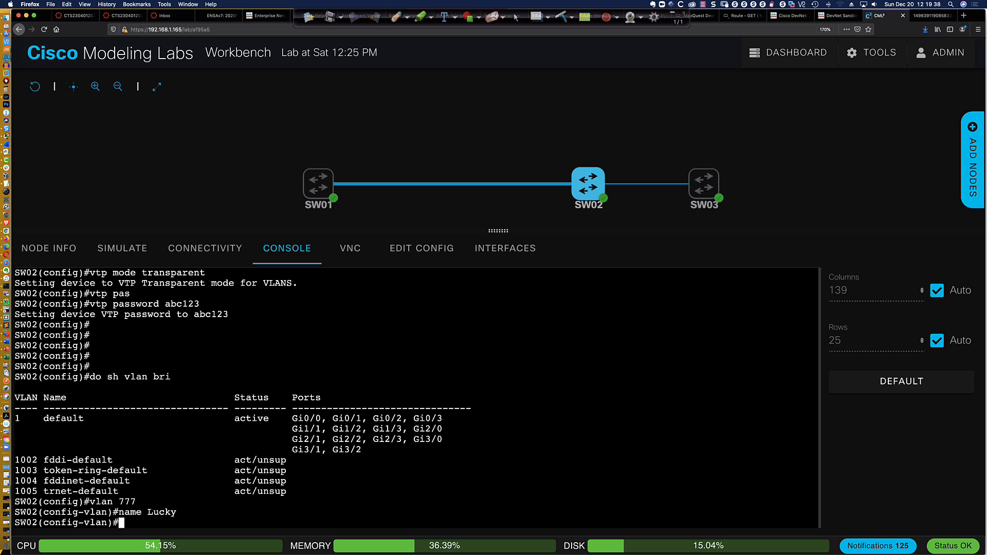
text(do sh vlan bri)
key(Return)
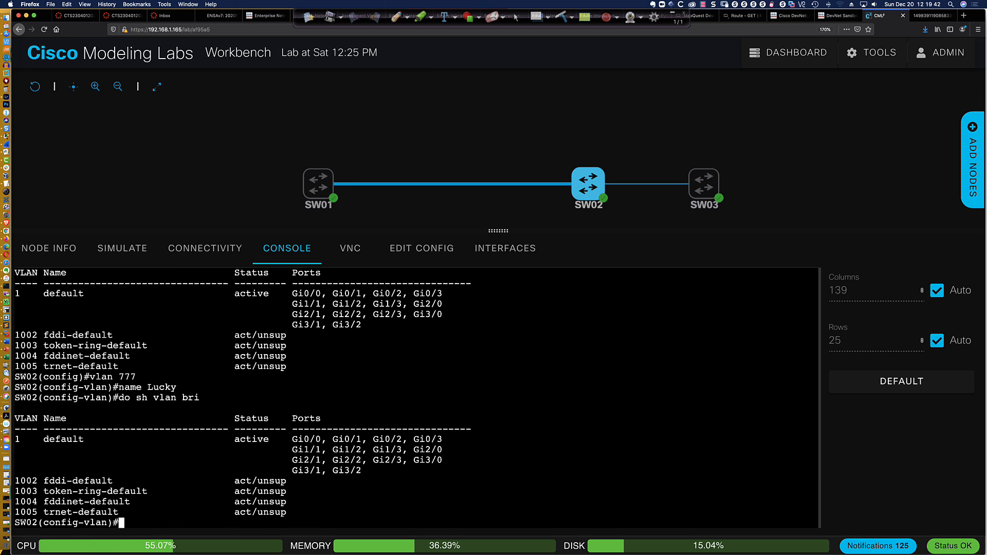
Show SW02's trunk interfaces and highlight the Gi1/0 trunk status line
text(do sh in ttrunk)
key(BackSpace)
key(BackSpace)
key(BackSpace)
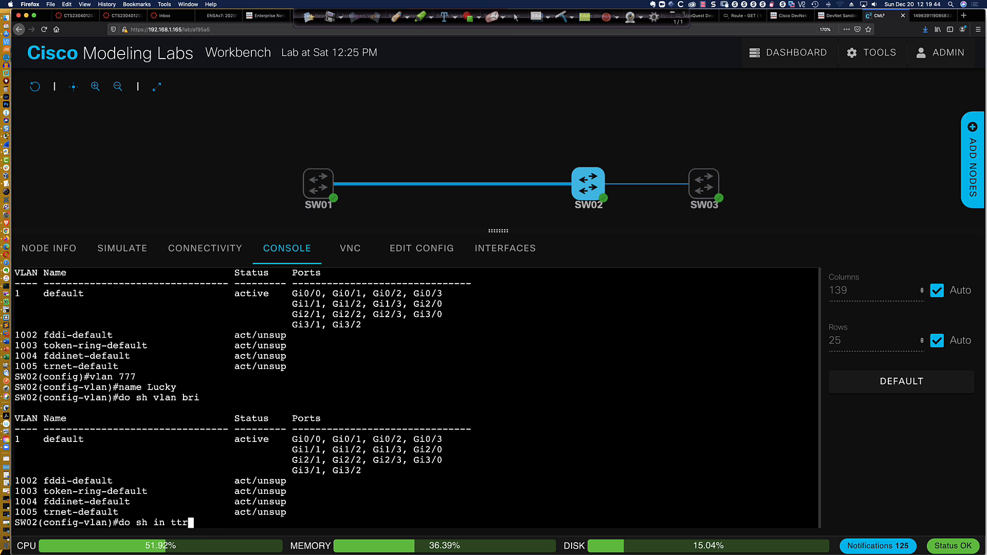
key(BackSpace)
key(BackSpace)
key(BackSpace)
key(BackSpace)
text(t trunk)
key(Return)
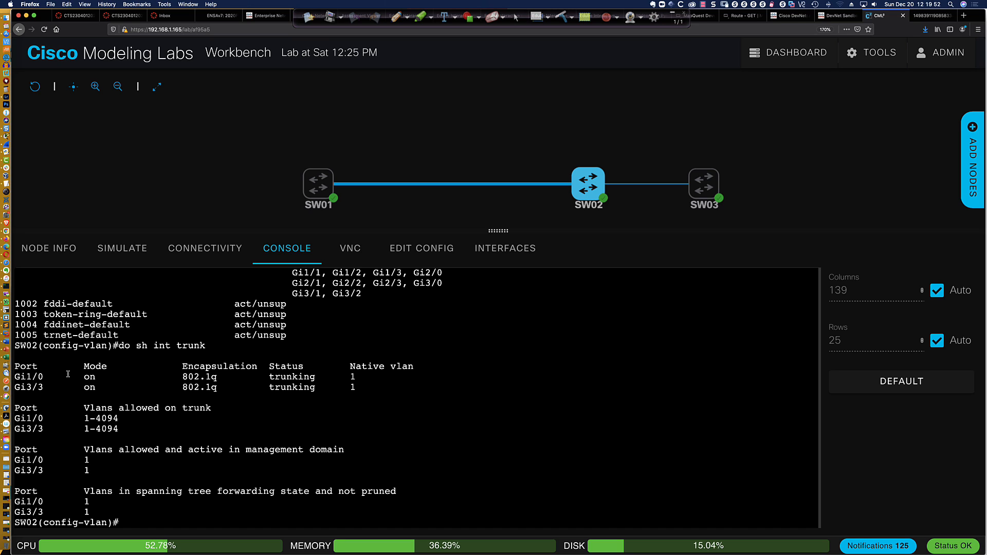
drag(44, 377, 363, 375)
click(553, 353)
Check SW02's VTP status, highlighting revision 0, the empty domain name and version 1
text(do sh vtp status)
key(Return)
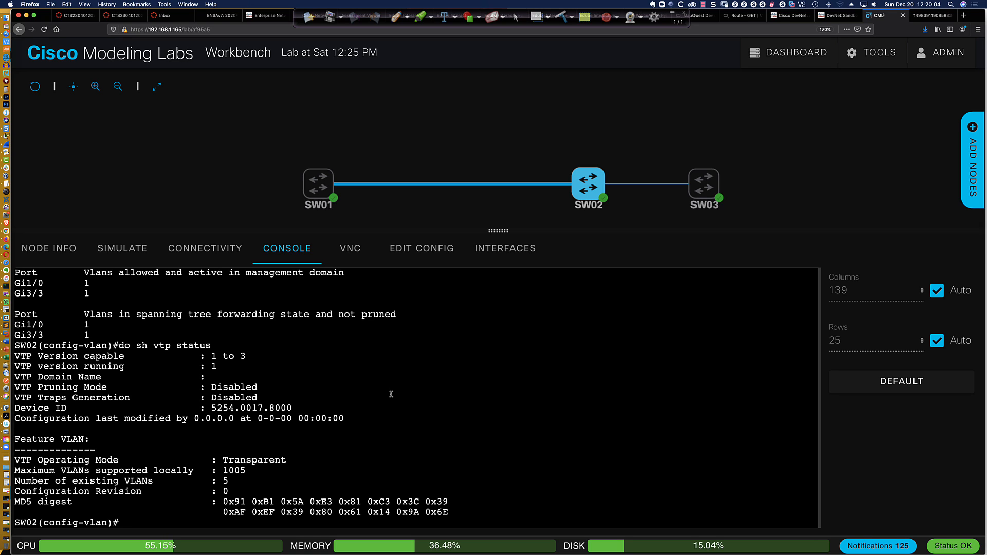
drag(231, 490, 213, 490)
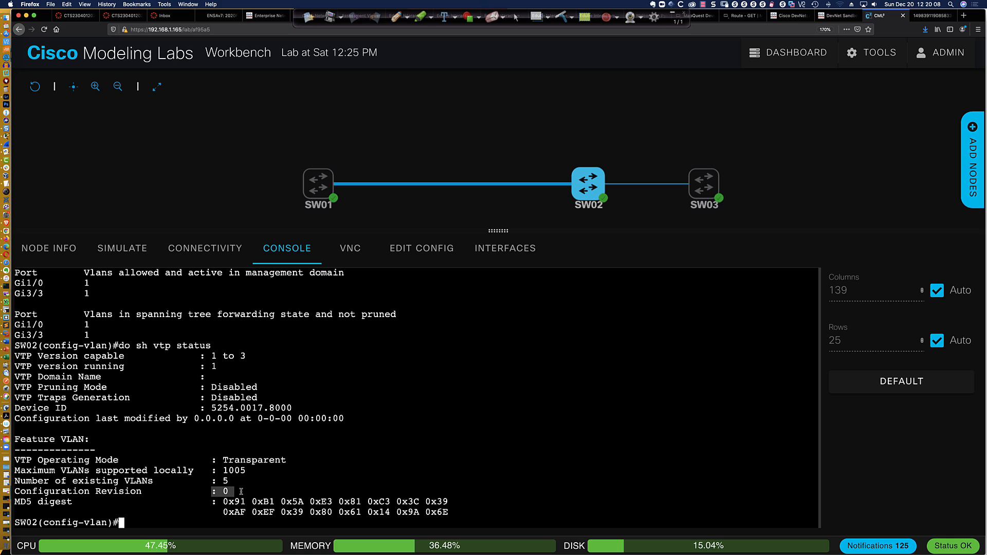
click(213, 490)
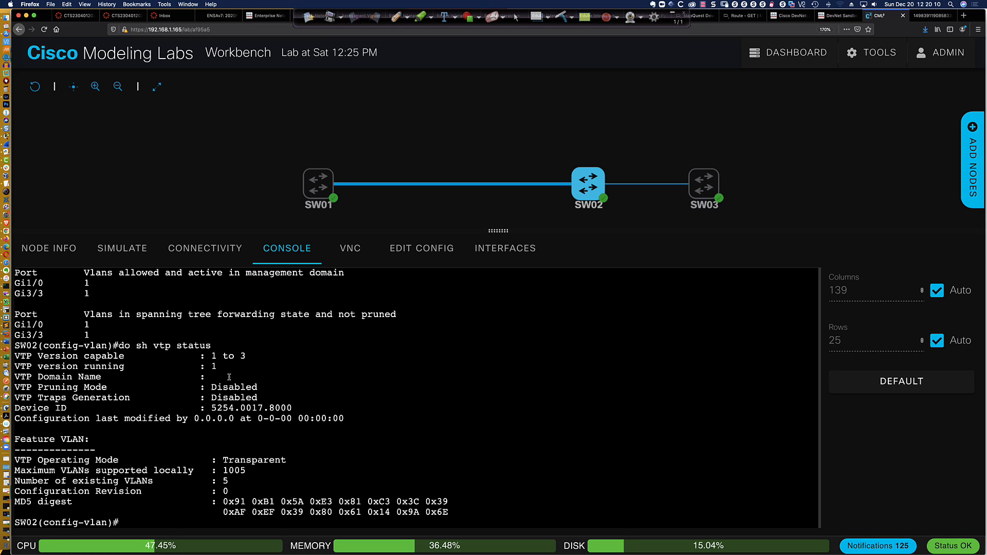
drag(228, 378, 207, 378)
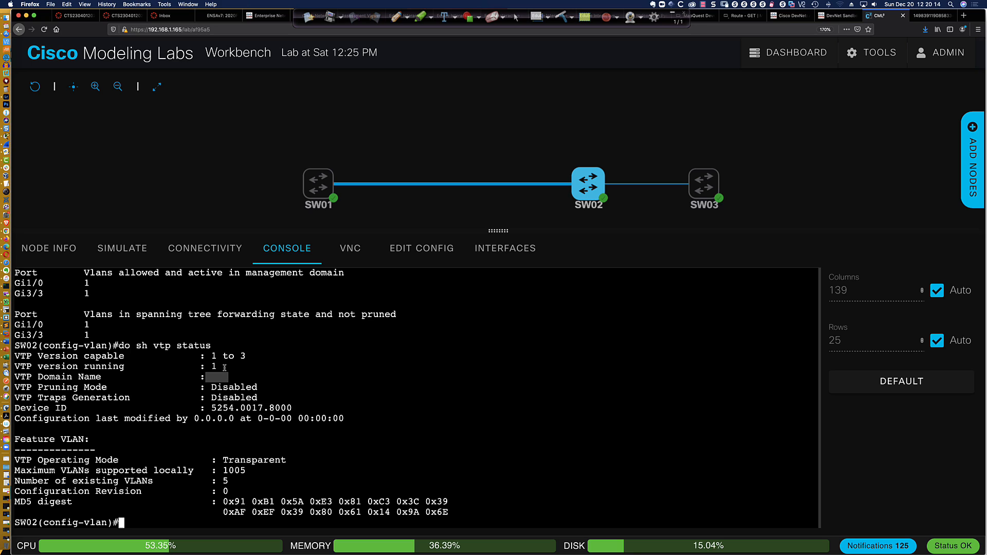
click(223, 366)
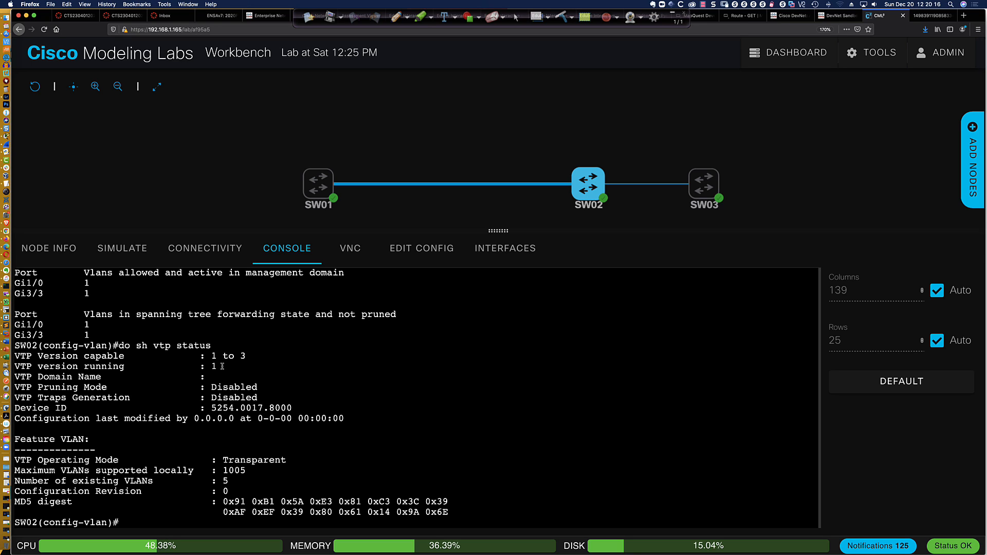
drag(221, 366, 207, 366)
click(314, 184)
On SW02, exit VLAN configuration mode and set VTP mode to off
click(314, 185)
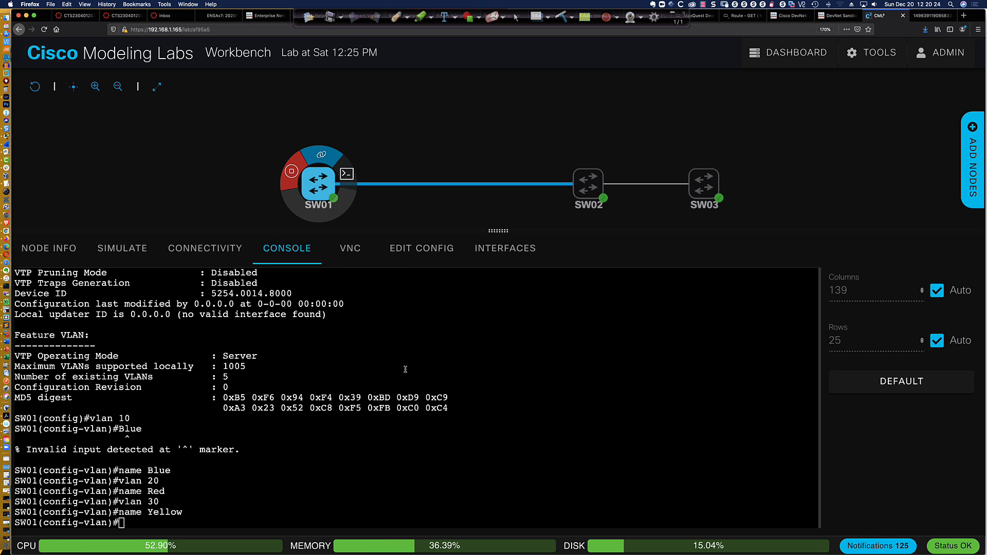
mouse_move(704, 184)
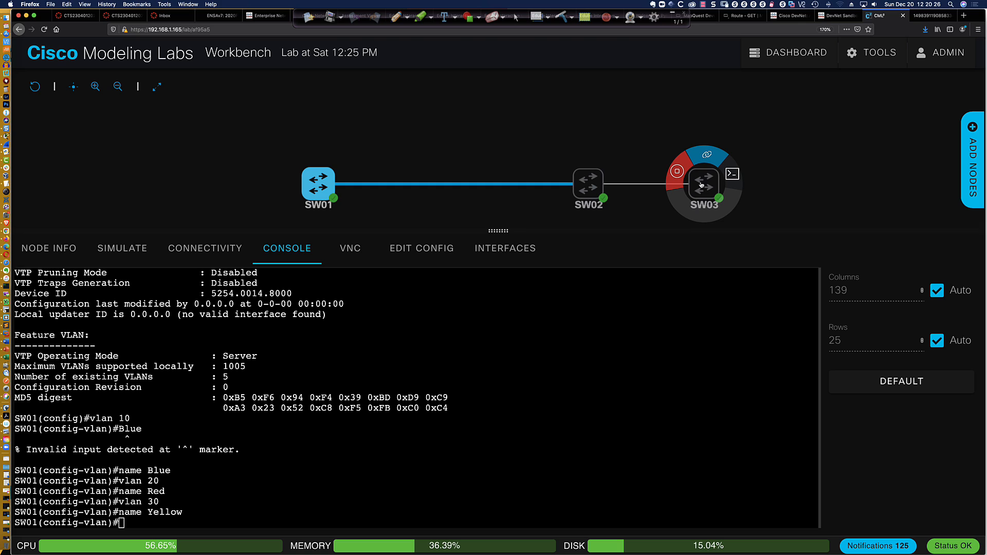
mouse_move(595, 186)
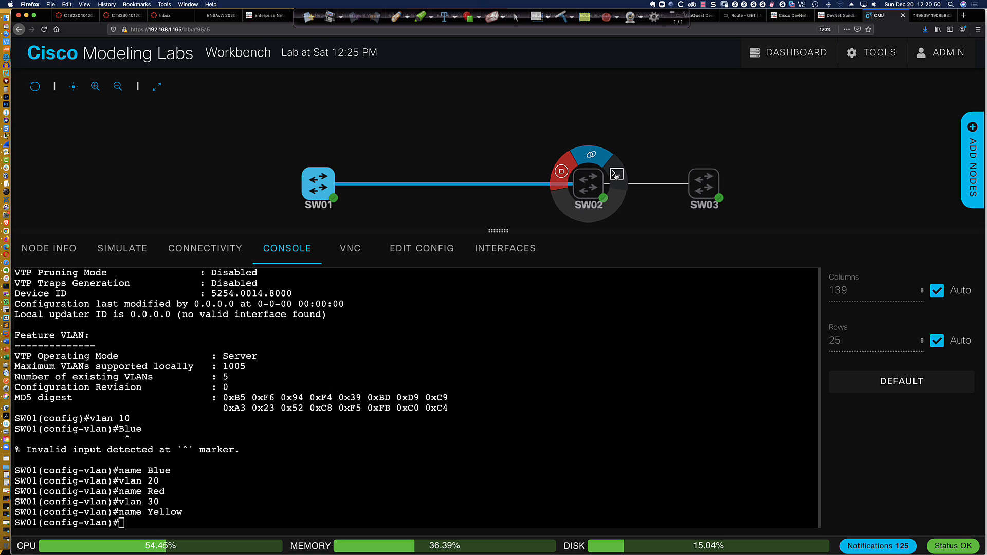
click(616, 176)
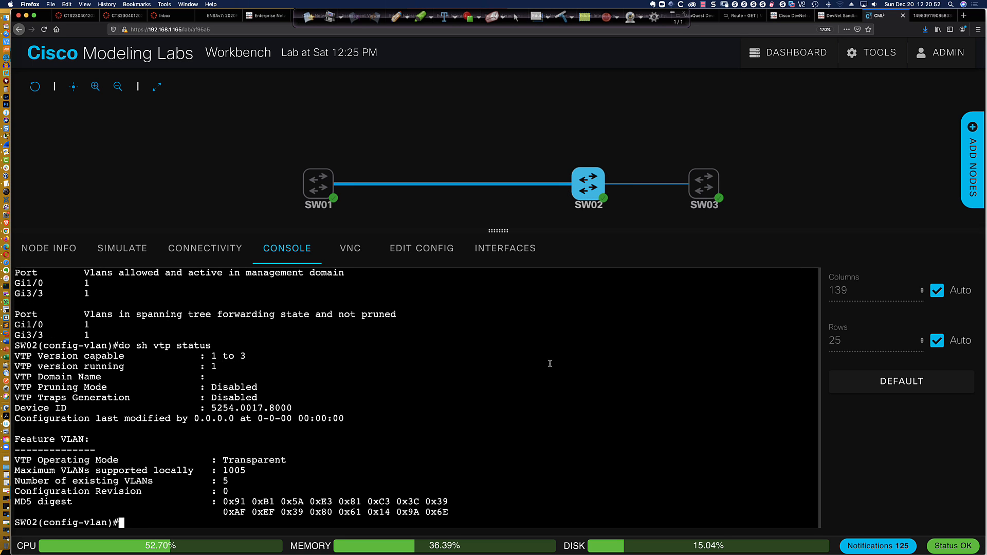
key(Return)
key(Return)
text(exit)
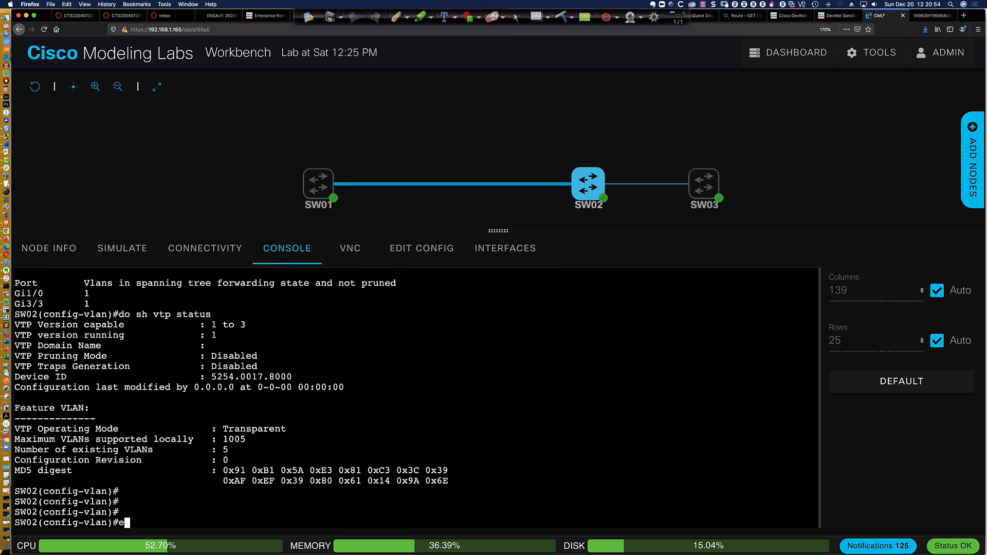
key(Return)
text(vtp )
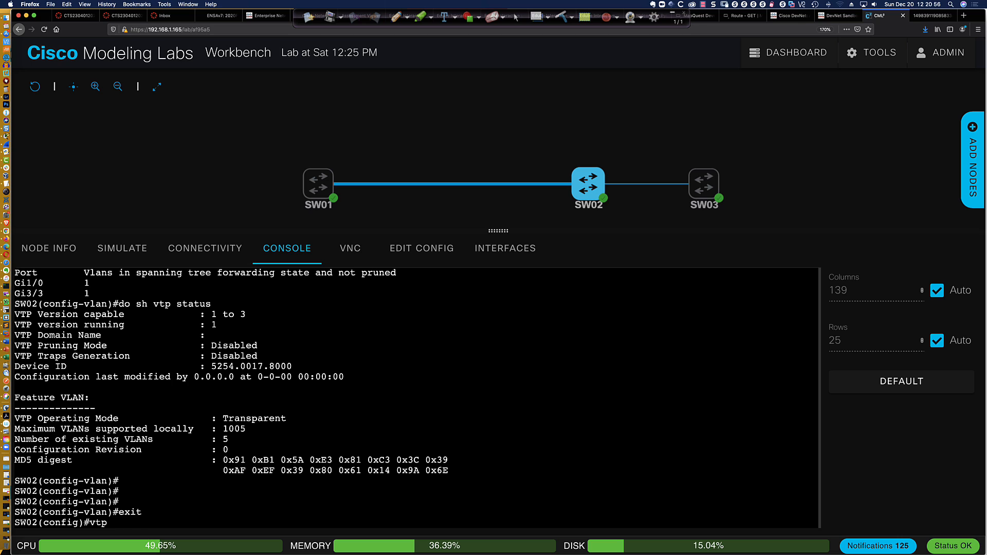
text(mode off)
key(Return)
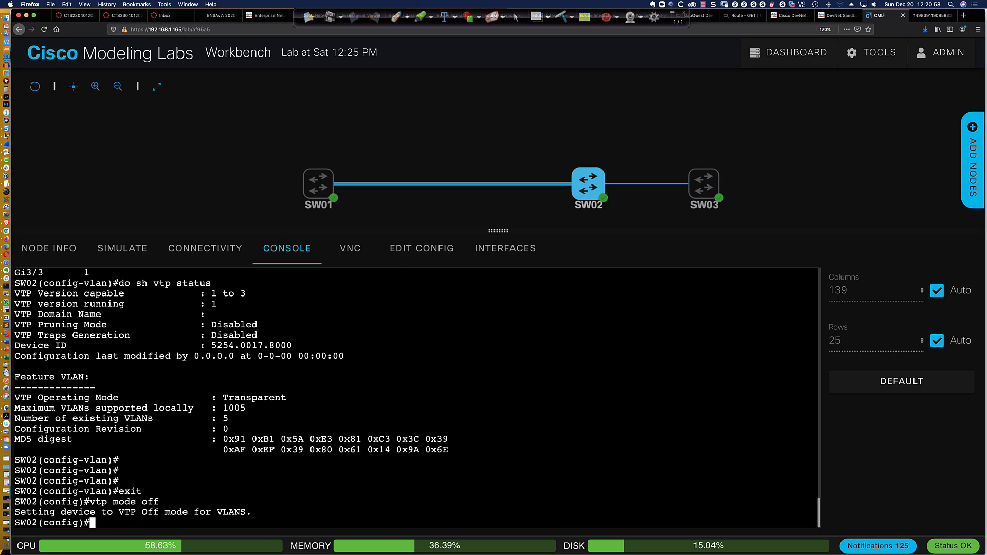
key(Return)
key(Return)
key(Return)
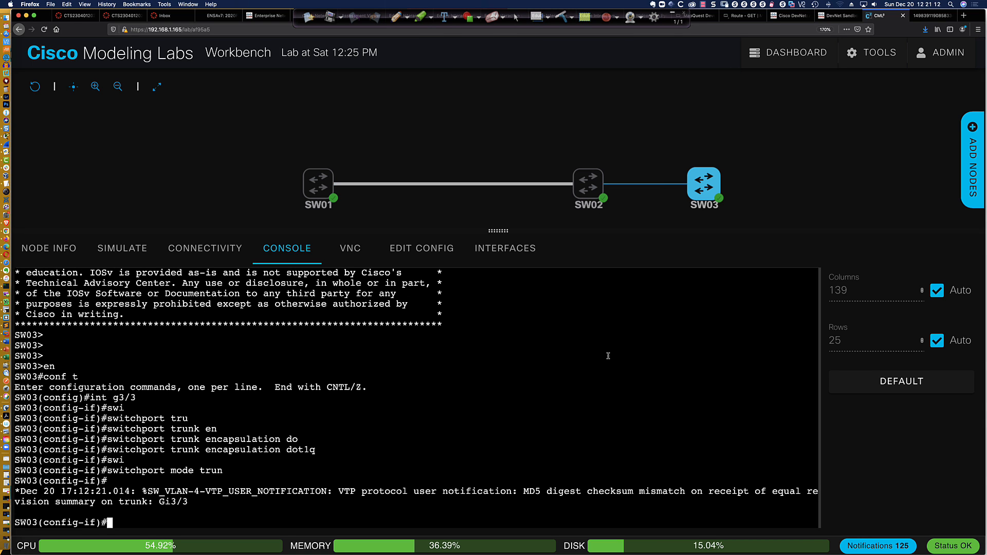
Add fresh prompts in SW03's console and view its Gi3/3 MD5 digest mismatch notice
key(Return)
key(Return)
key(Return)
key(Return)
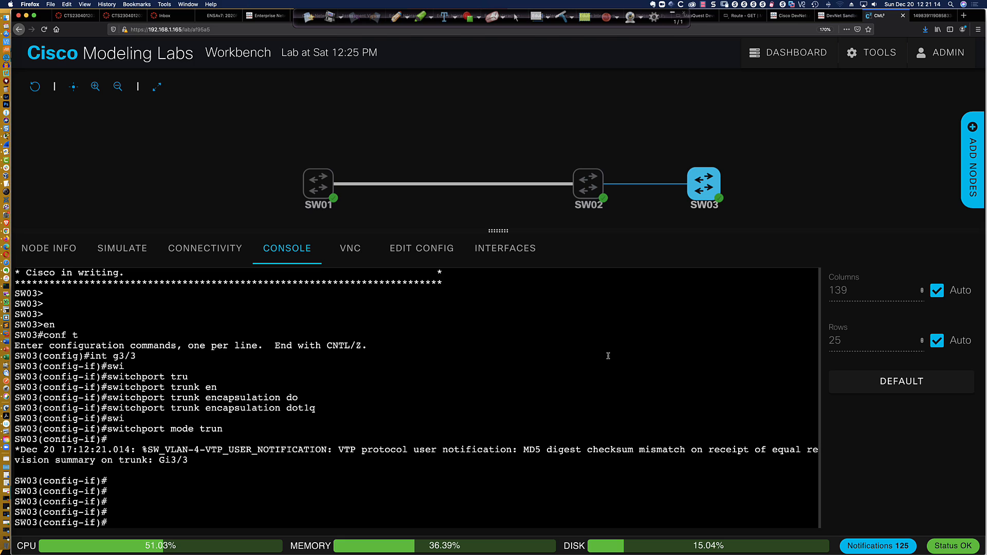
mouse_move(583, 191)
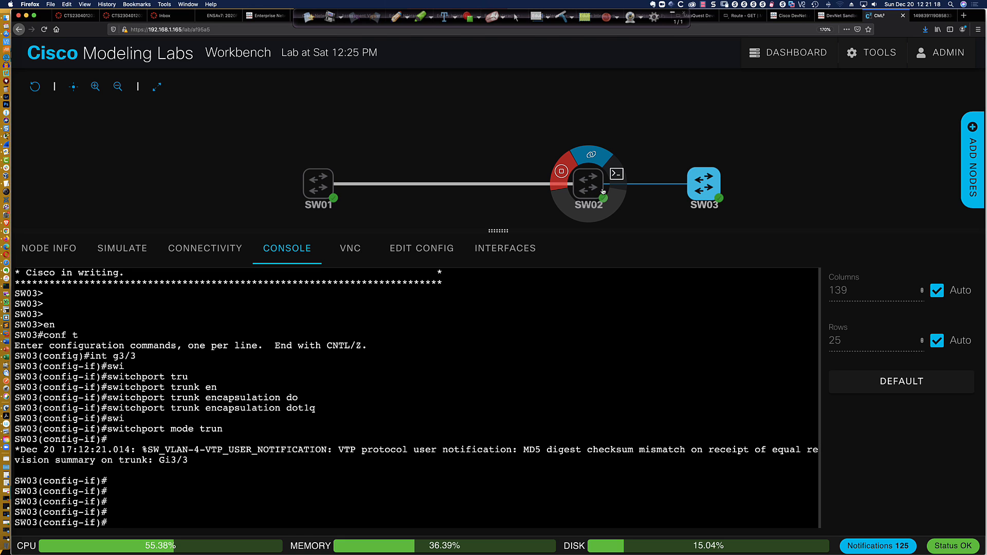
mouse_move(681, 191)
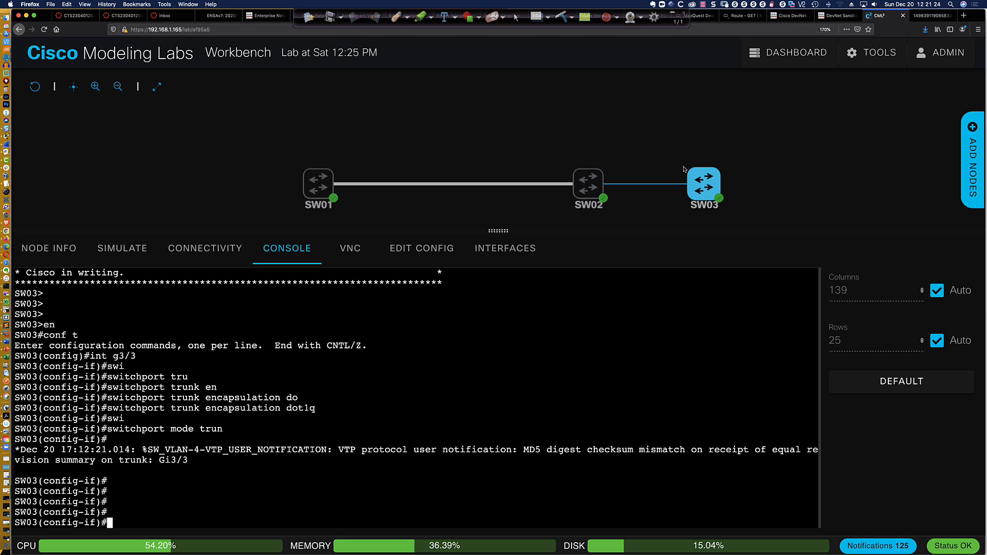
Make SW03 a VTP client in domain CCNP
click(600, 339)
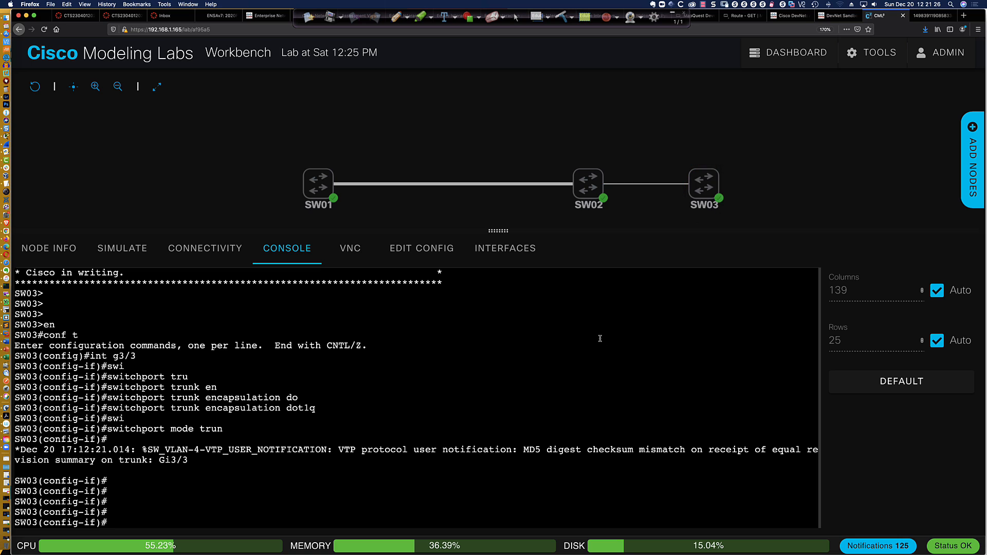
key(Return)
key(Return)
key(Return)
text(vtp )
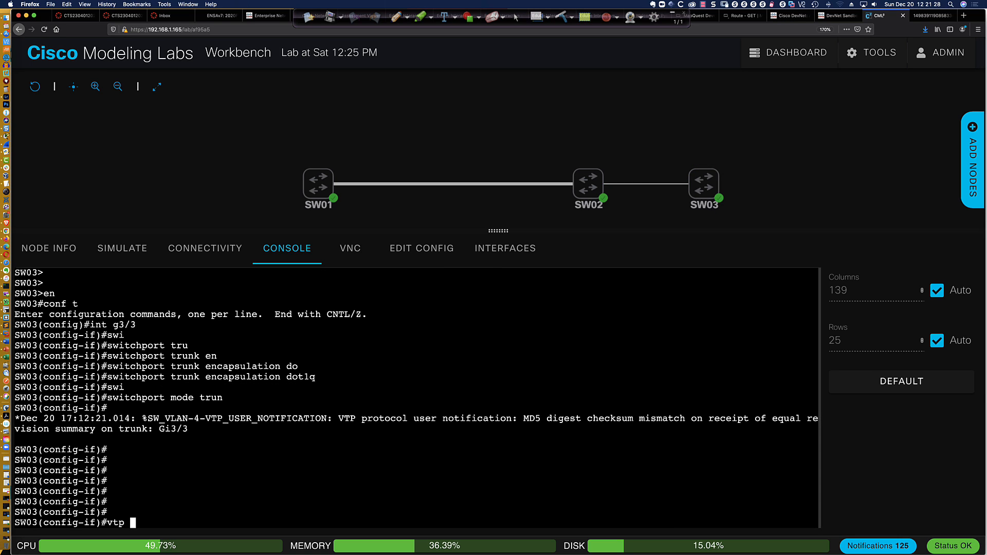
text(mode client)
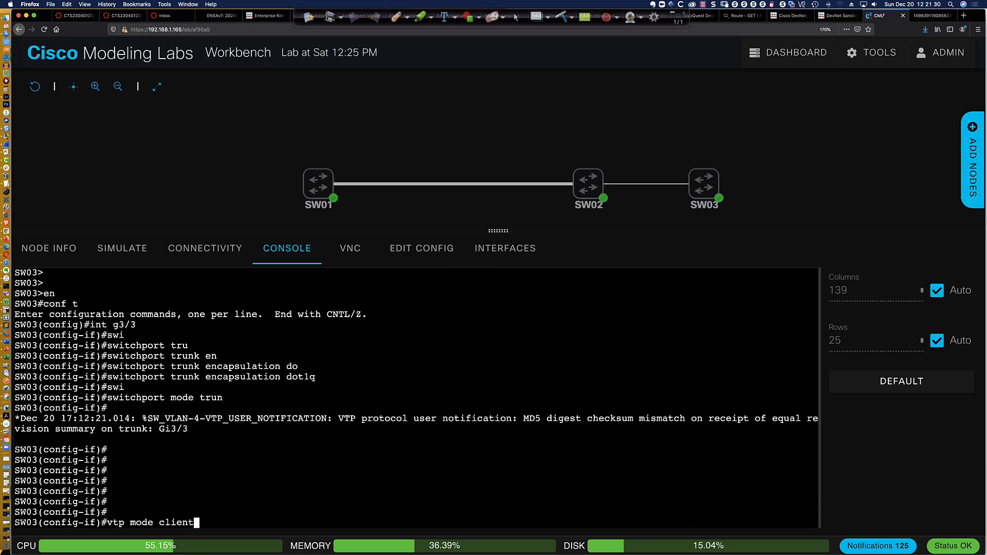
key(Return)
key(Return)
key(Return)
key(Return)
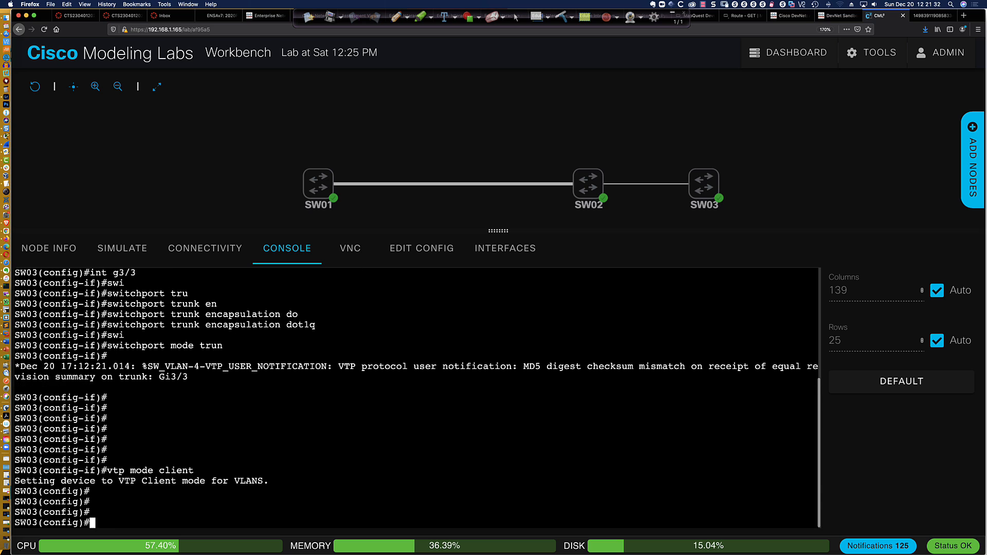
text(vtp domain CC)
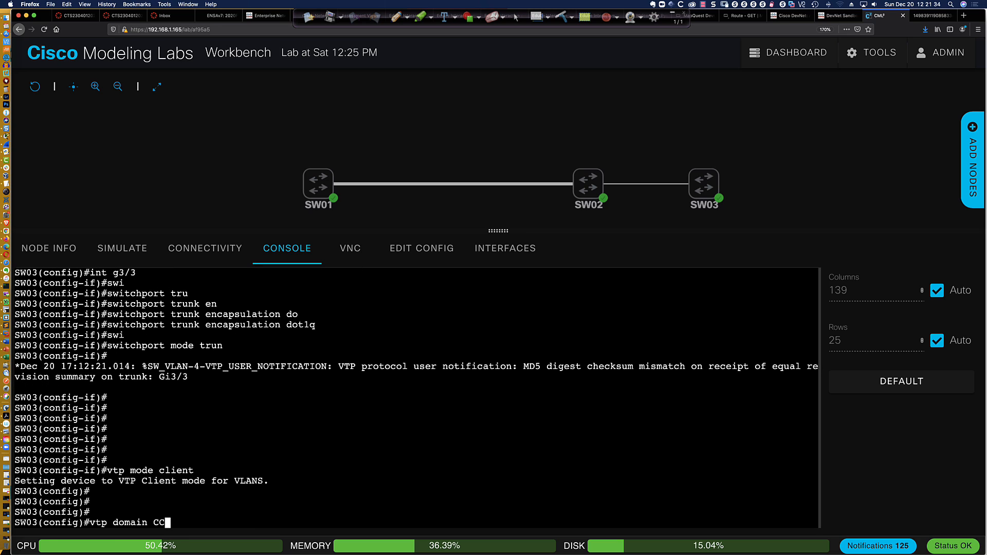
text(NP)
key(Return)
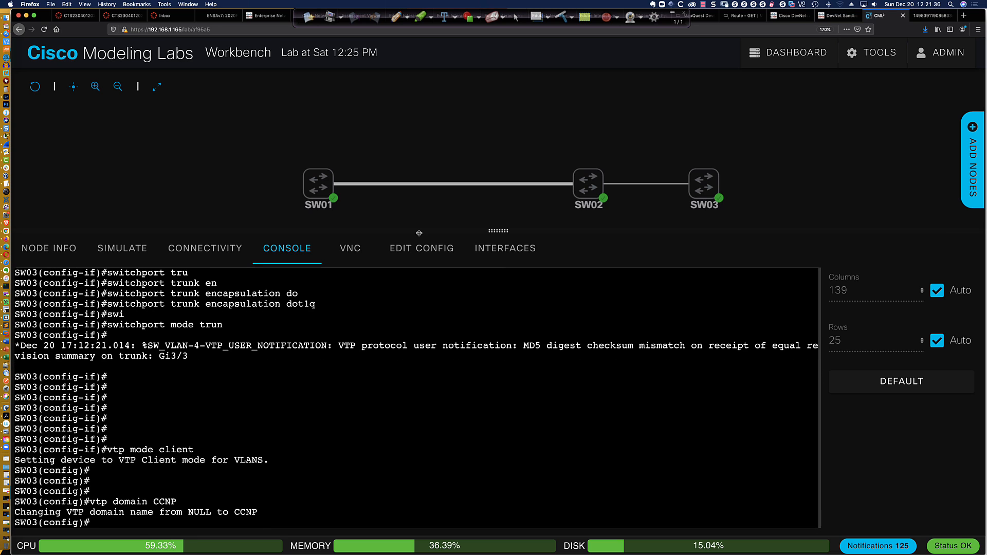
Glance at SW01's console, then list SW03's VLANs in brief
click(320, 192)
click(346, 175)
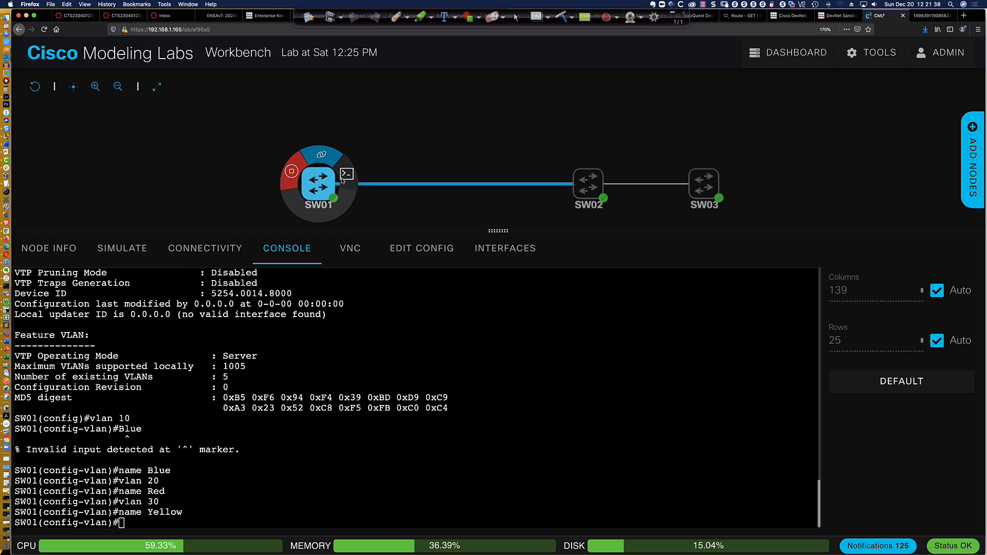
scroll(370, 348, up, 3)
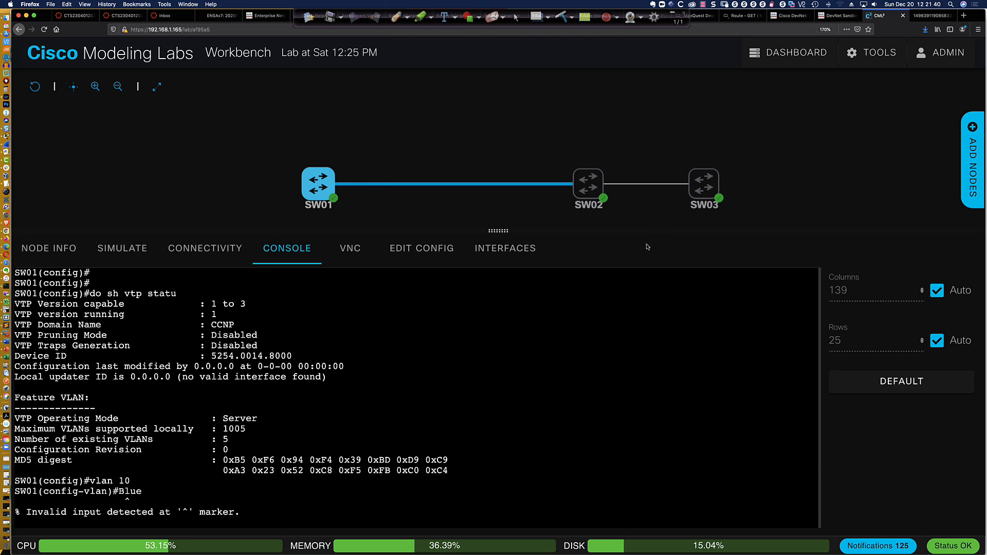
click(707, 181)
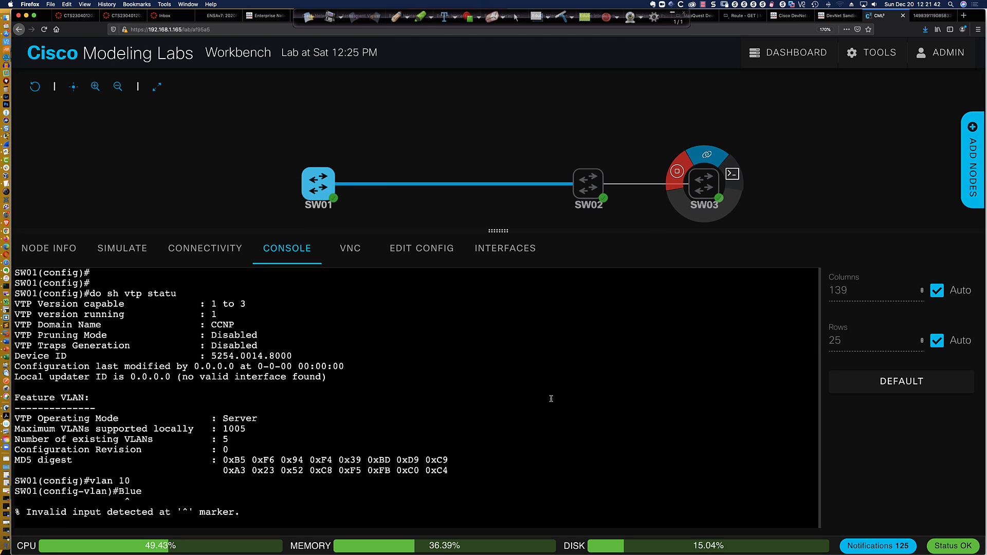
text(do s)
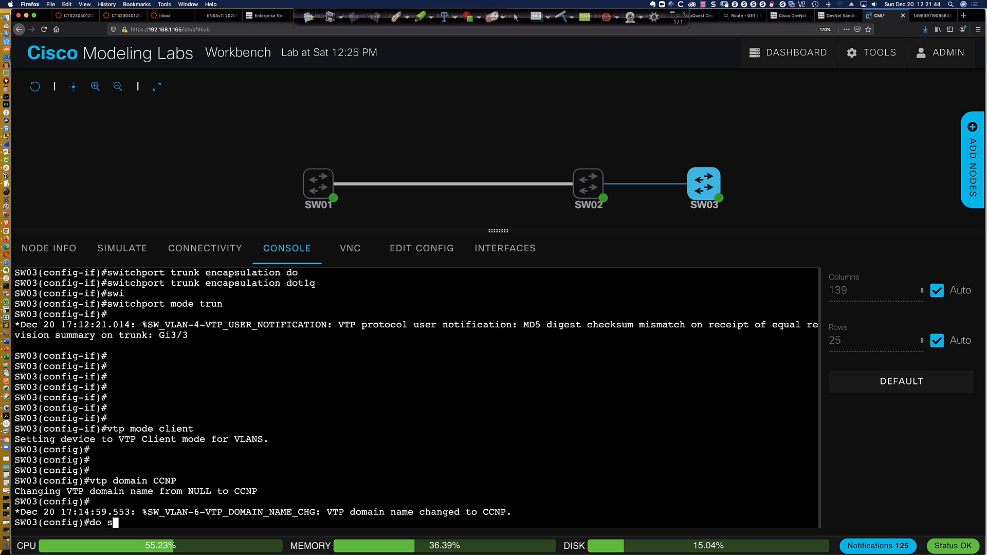
text(h vlan bri)
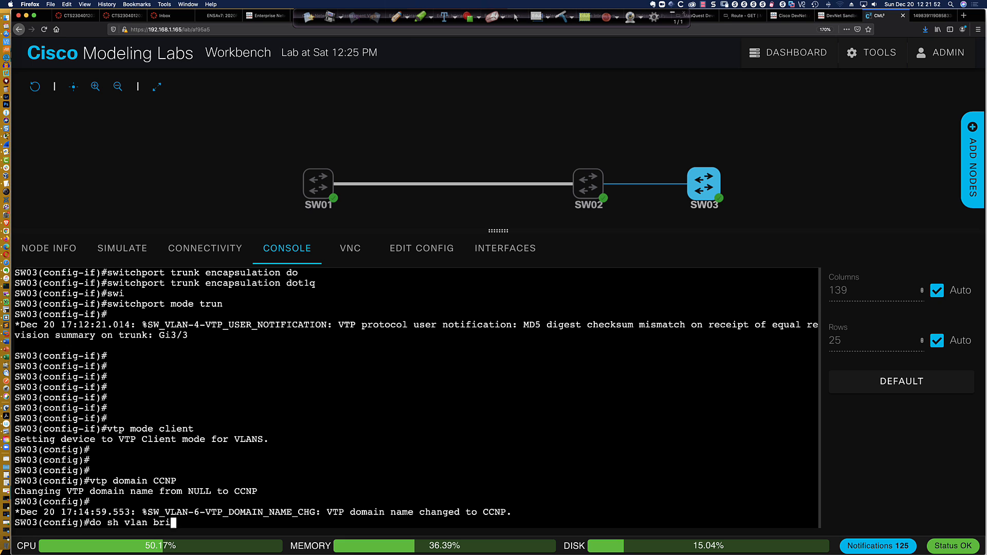
key(Return)
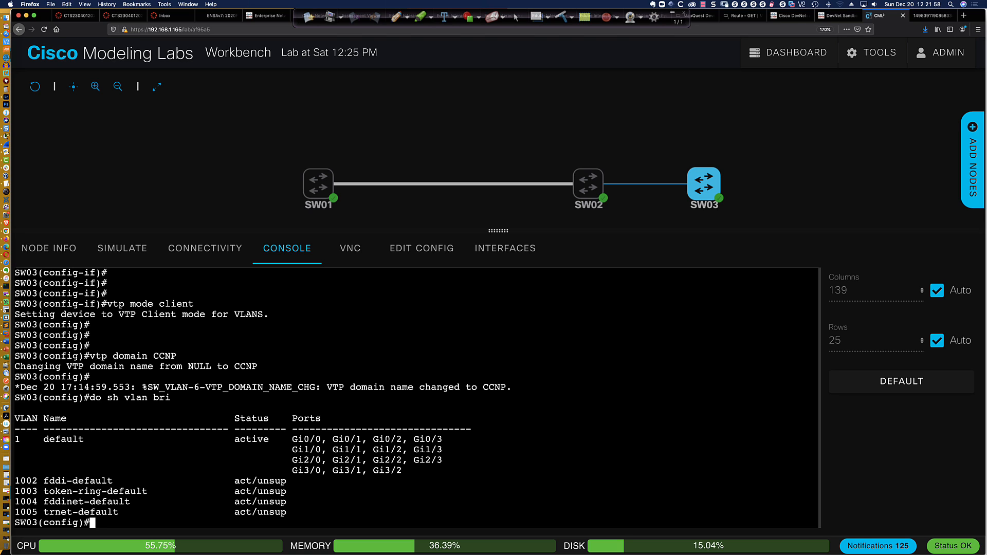
Set the matching VTP password on SW03
text(vtp pass)
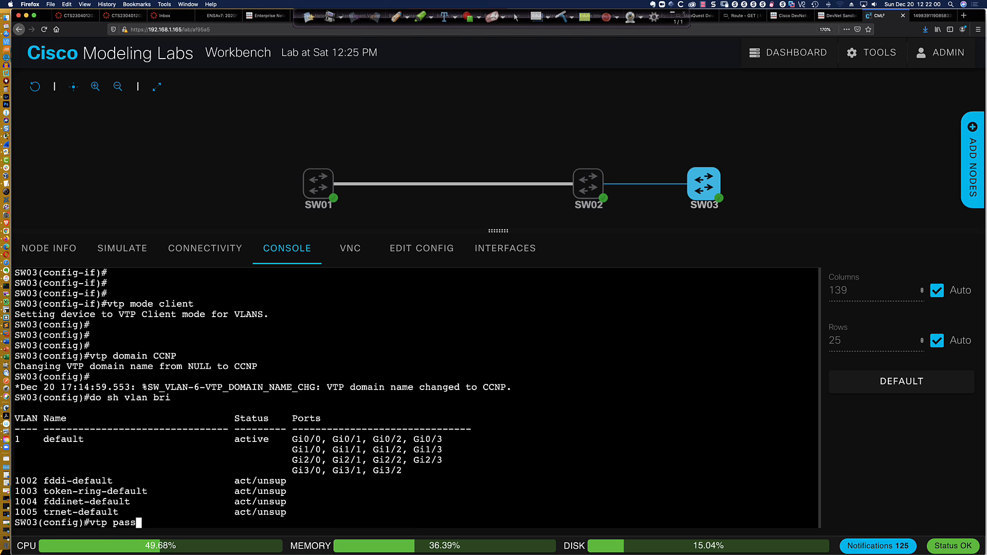
key(Tab)
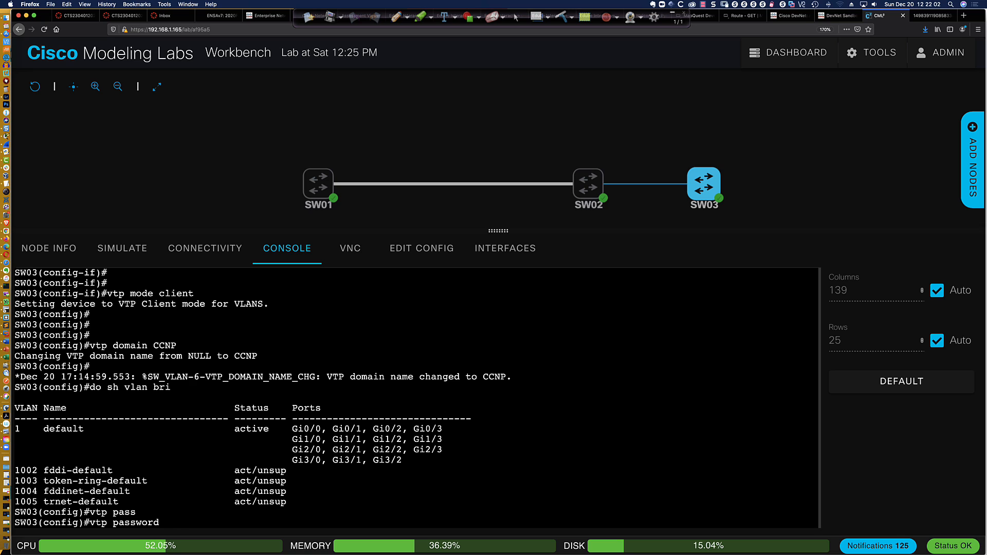
text(abcd1234)
key(Return)
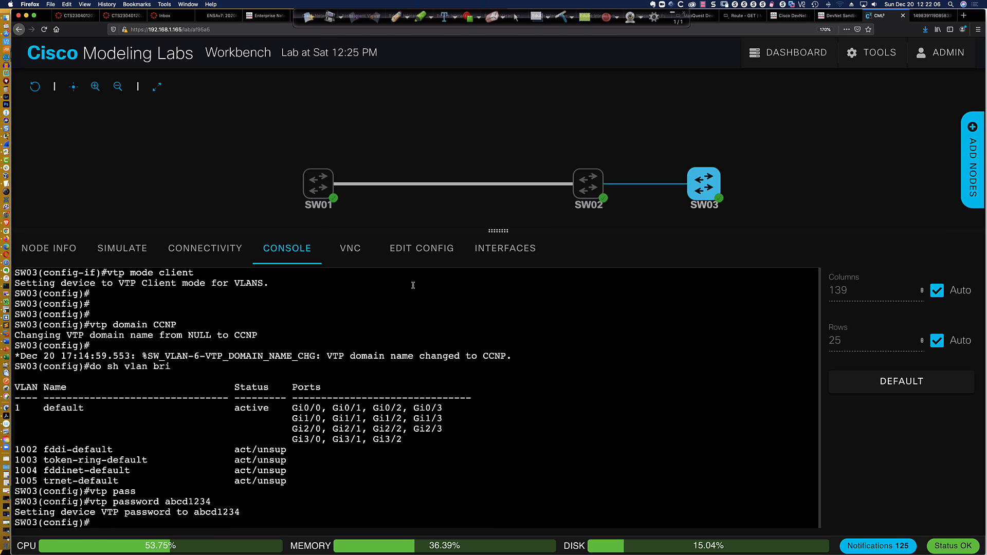
mouse_move(322, 181)
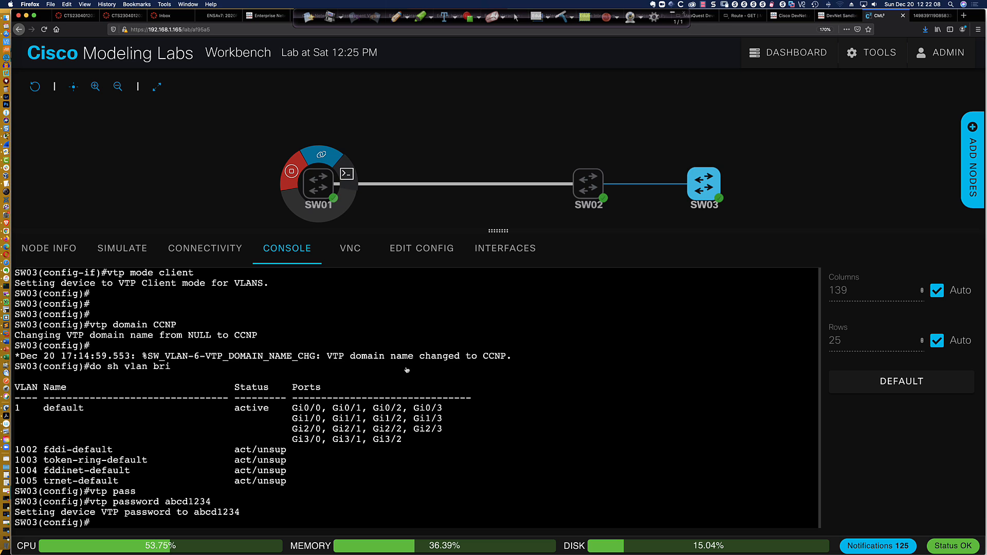
Show the VTP password configured on SW01 with 'do sh vtp pass'
key(Return)
key(Return)
key(Return)
key(Return)
key(Return)
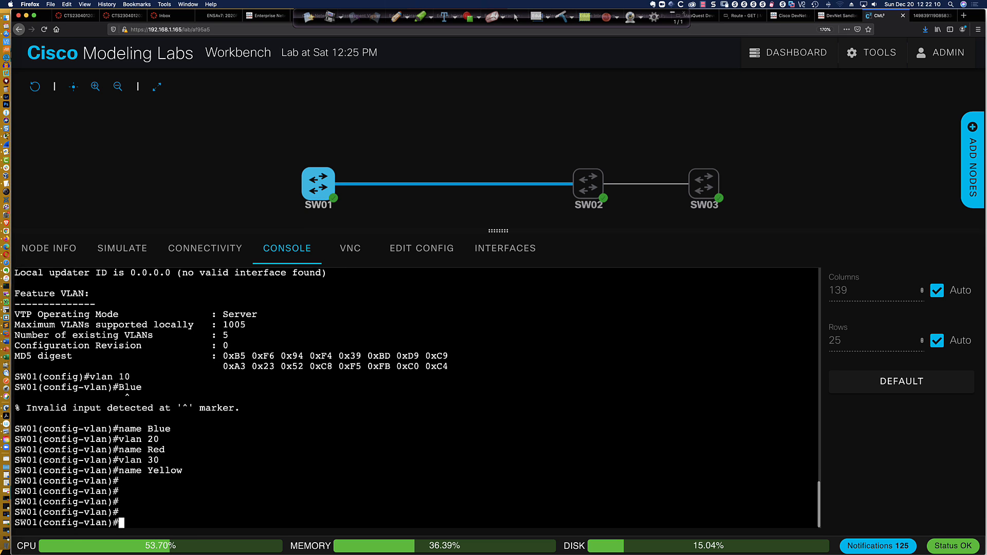
key(Return)
text(do sh )
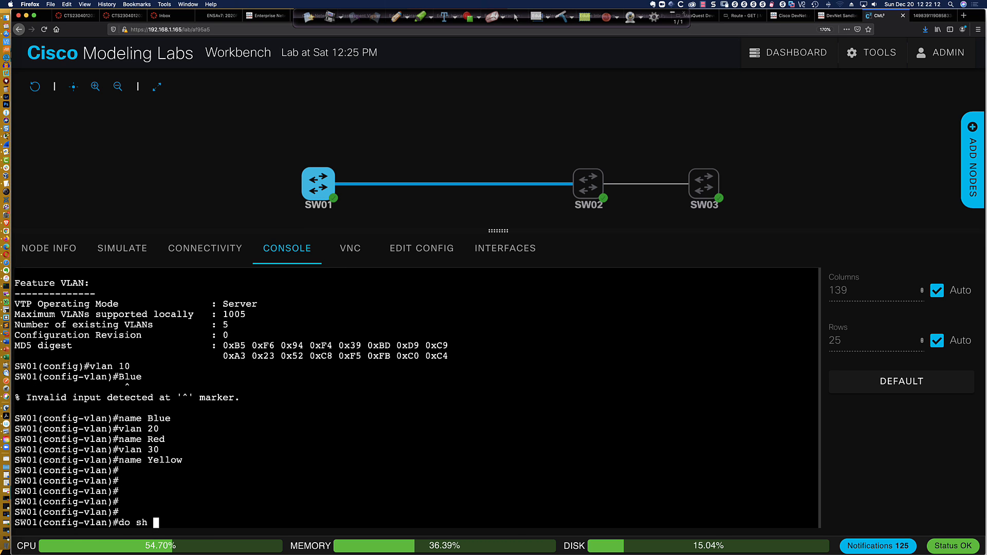
text(vtp pass)
key(Return)
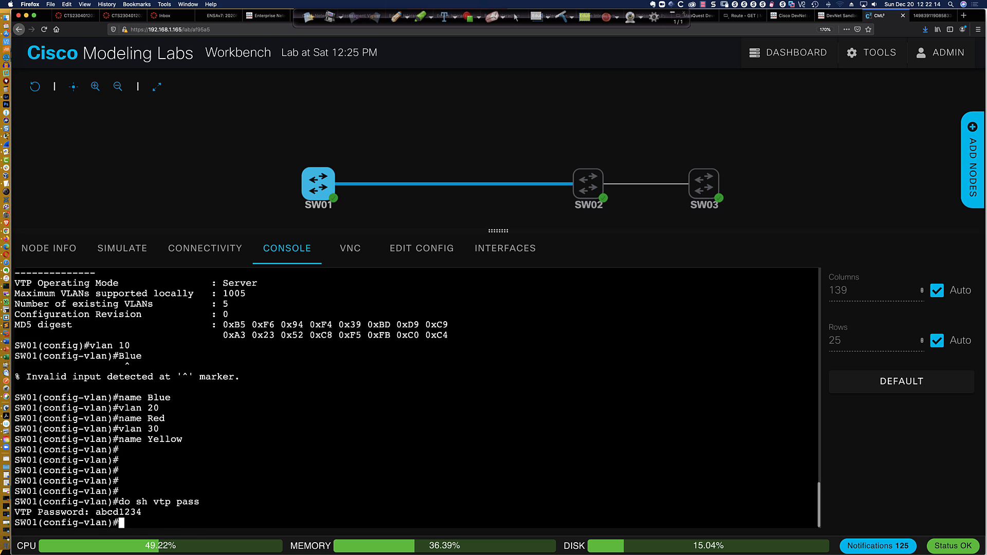
List SW03's VLANs, showing only VLAN 1 and VLANs 1002–1005
click(708, 189)
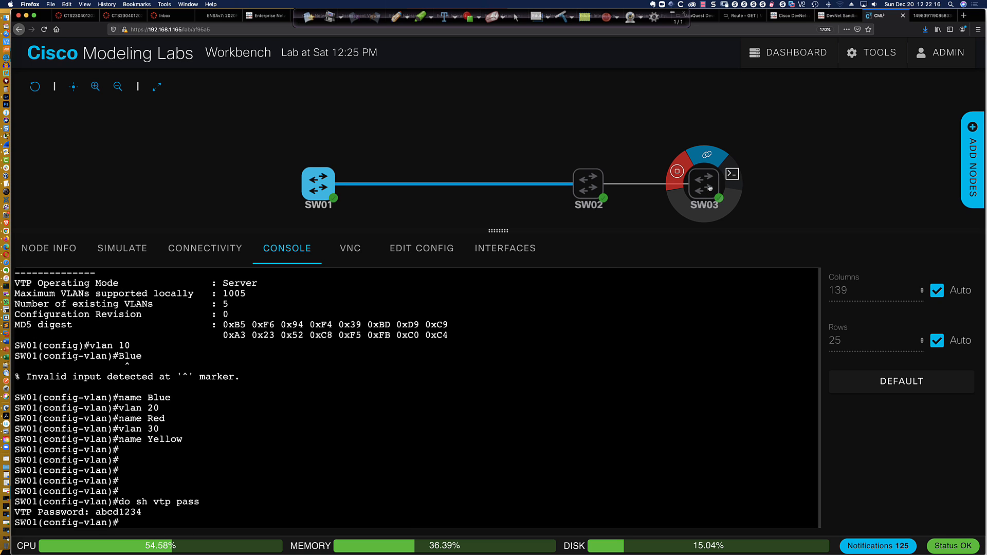
click(734, 174)
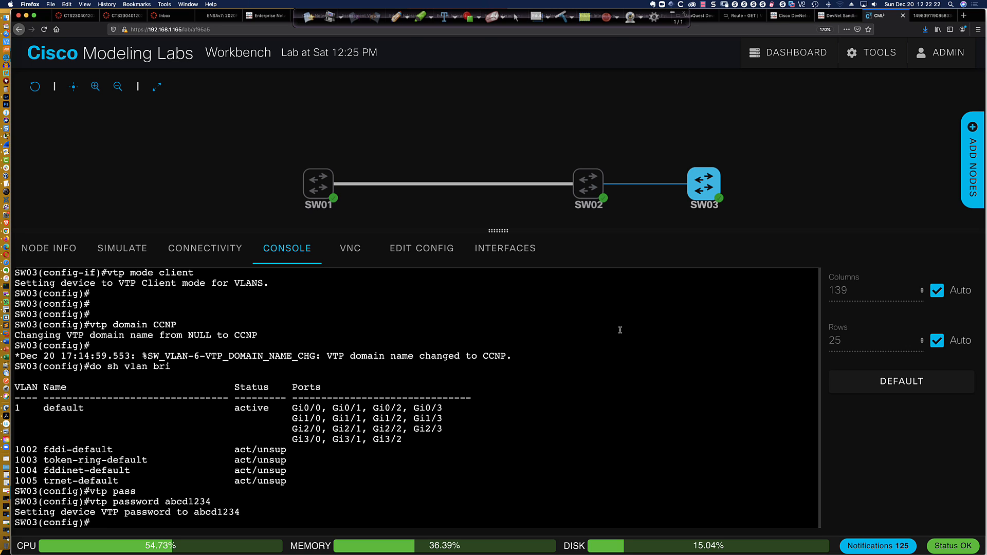
key(Up)
key(Up)
key(Up)
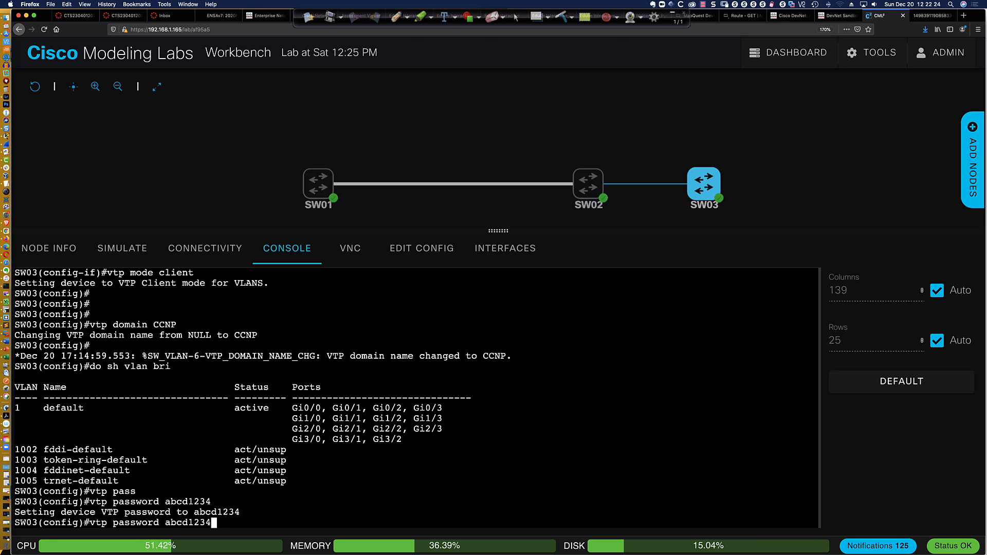
key(Return)
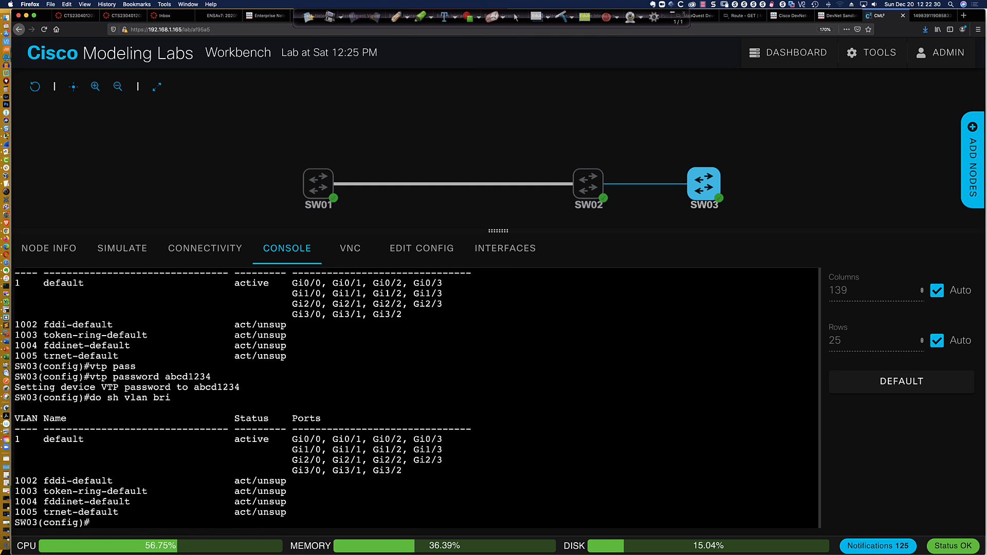
mouse_move(593, 188)
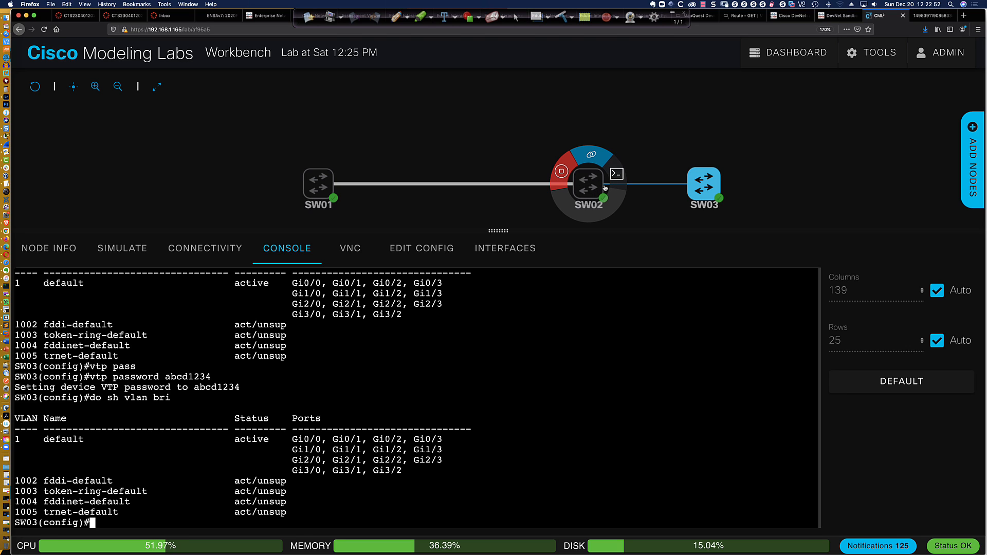
Display SW02's VTP status and mark its Off operating mode
mouse_move(674, 190)
click(617, 175)
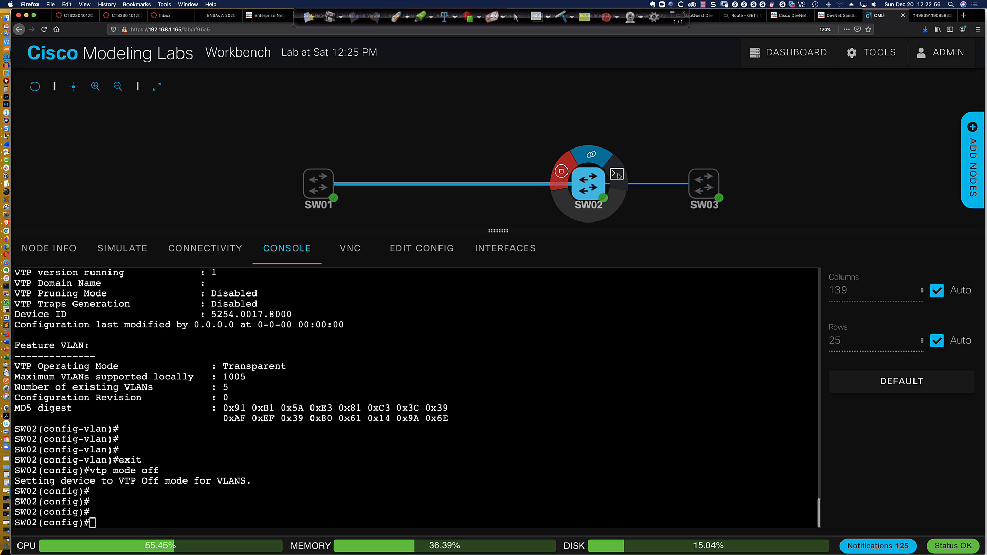
text(do sh vtp statu)
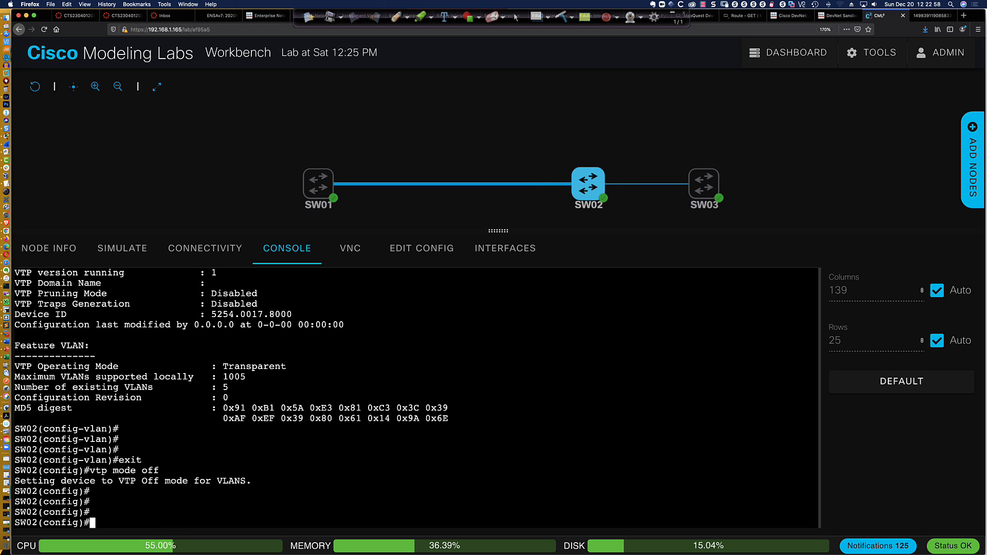
text(s)
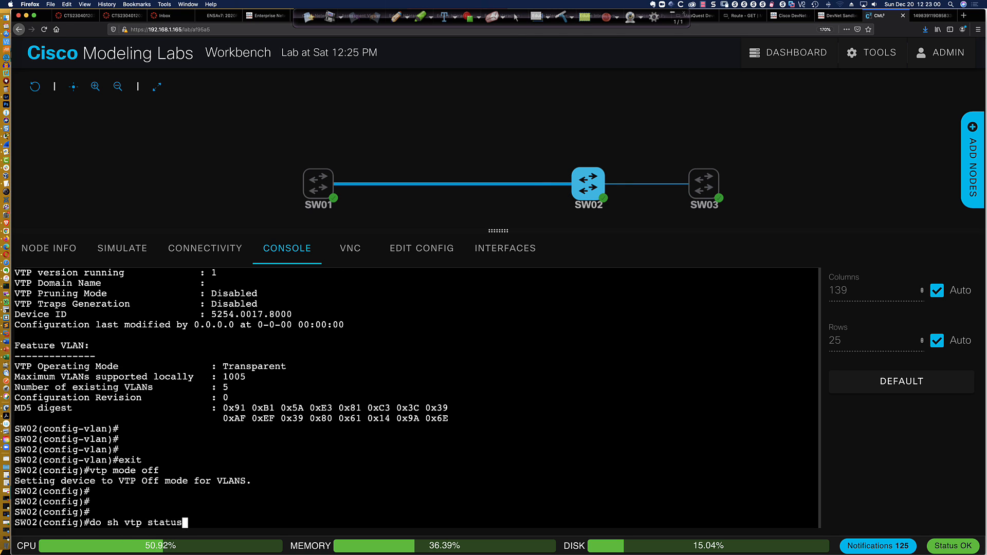
key(Return)
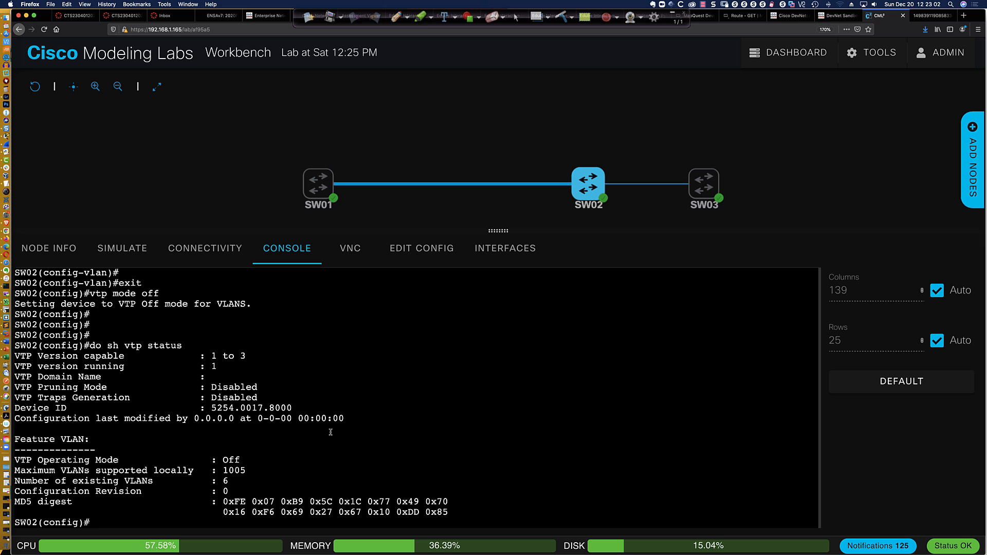
drag(253, 459, 214, 459)
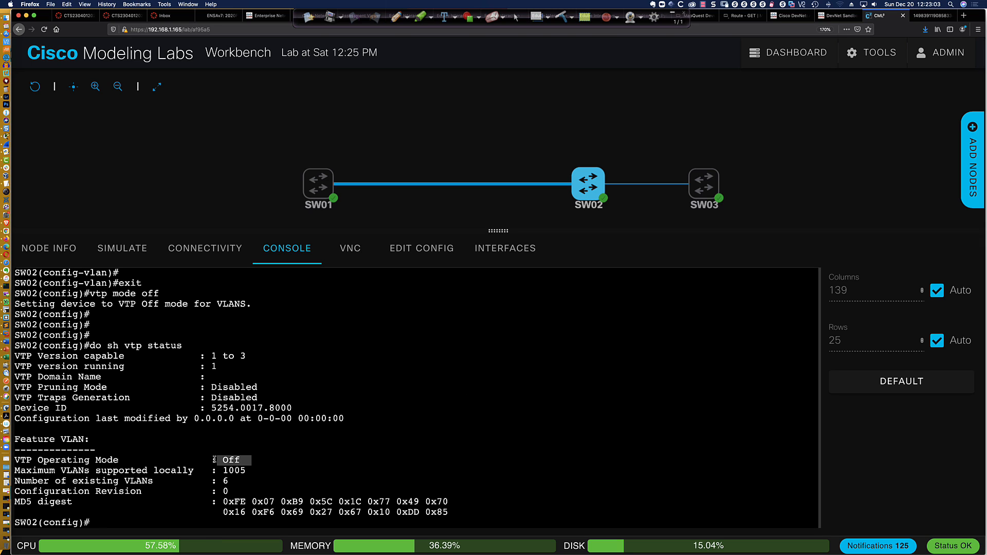
click(537, 399)
Put SW02 back into VTP transparent mode
text(vtp mode trans)
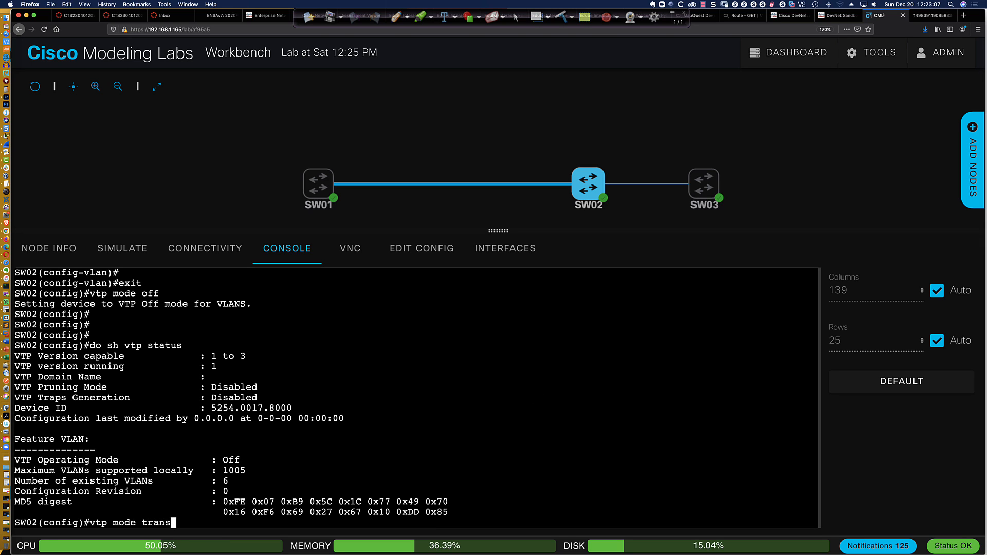
key(Tab)
key(Return)
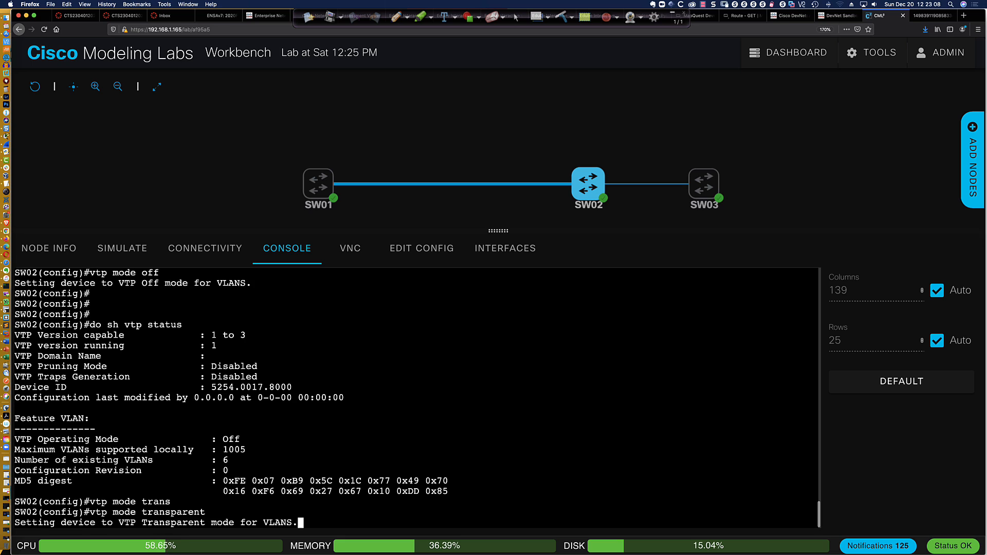
key(Return)
key(Return)
key(Return)
key(Return)
key(Return)
key(Return)
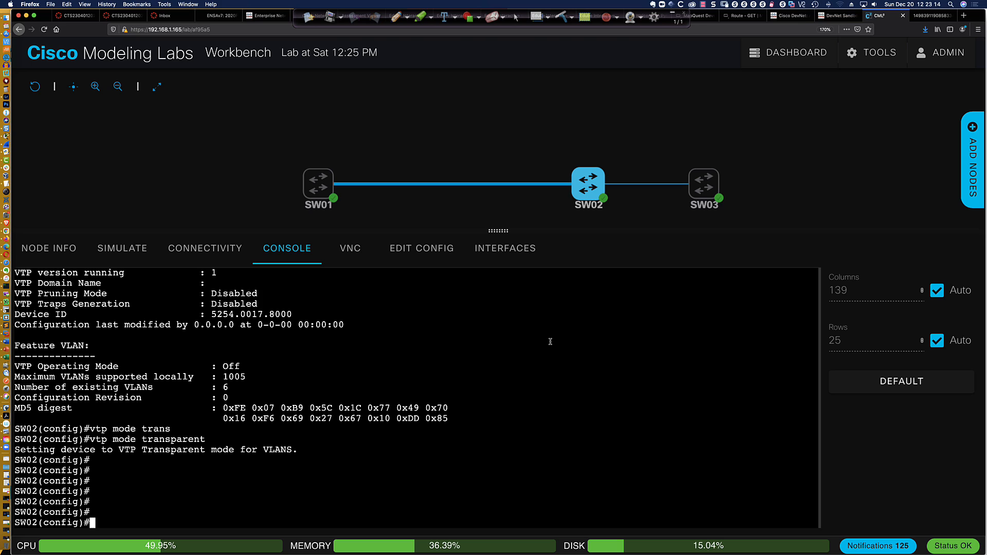
mouse_move(581, 199)
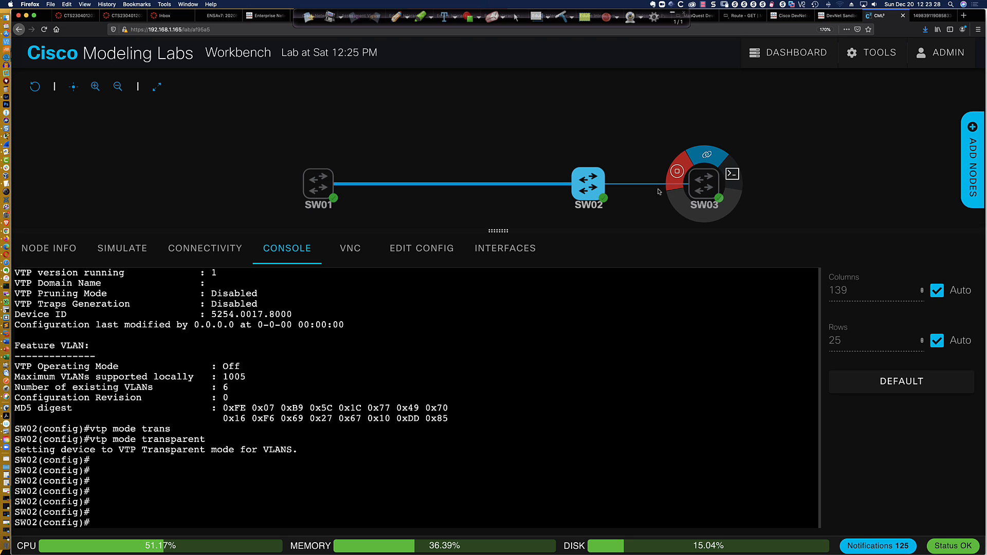
mouse_move(690, 189)
Rerun 'do sh vlan bri' on SW03 several times; only VLAN 1 and 1002–1005 appear
click(732, 174)
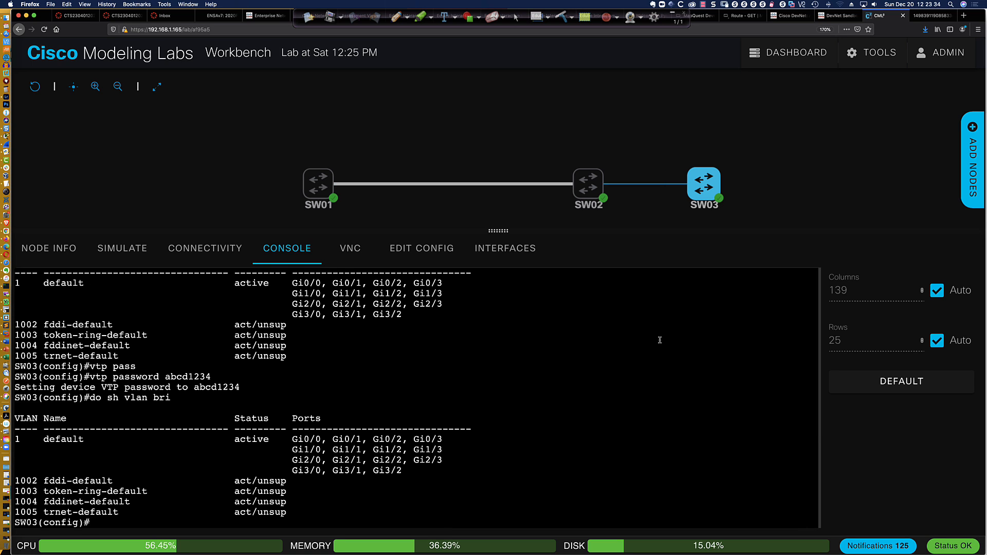
key(Return)
key(Return)
key(Return)
key(Up)
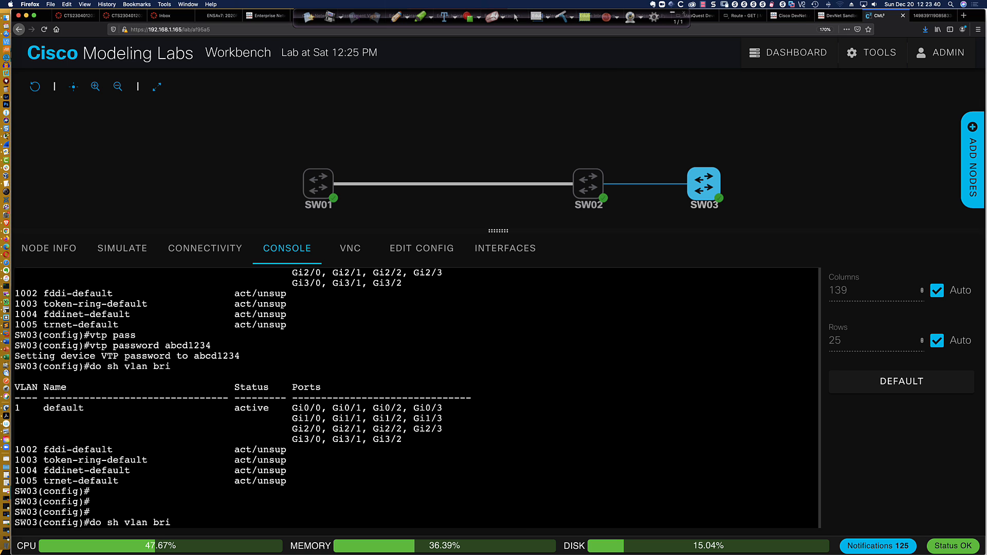
key(Return)
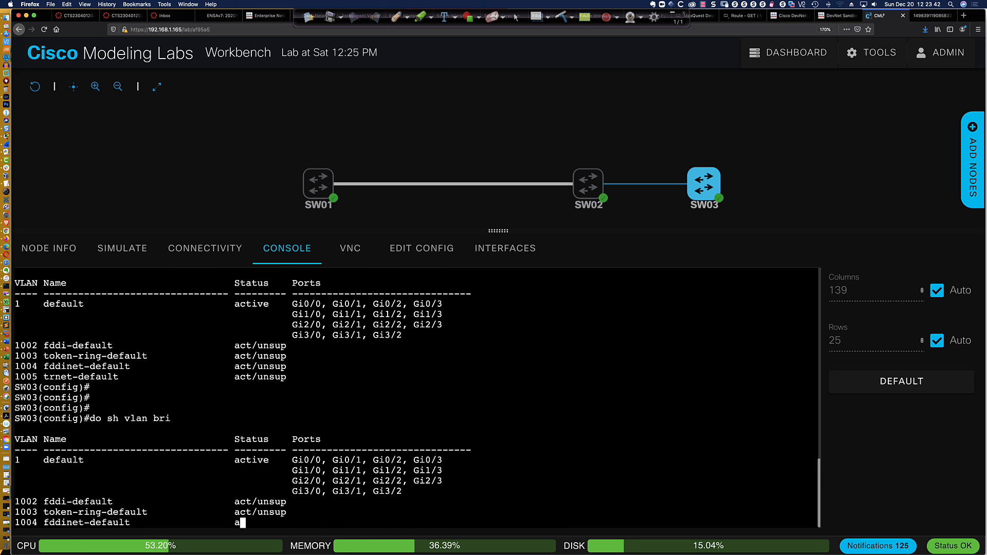
key(Up)
key(Return)
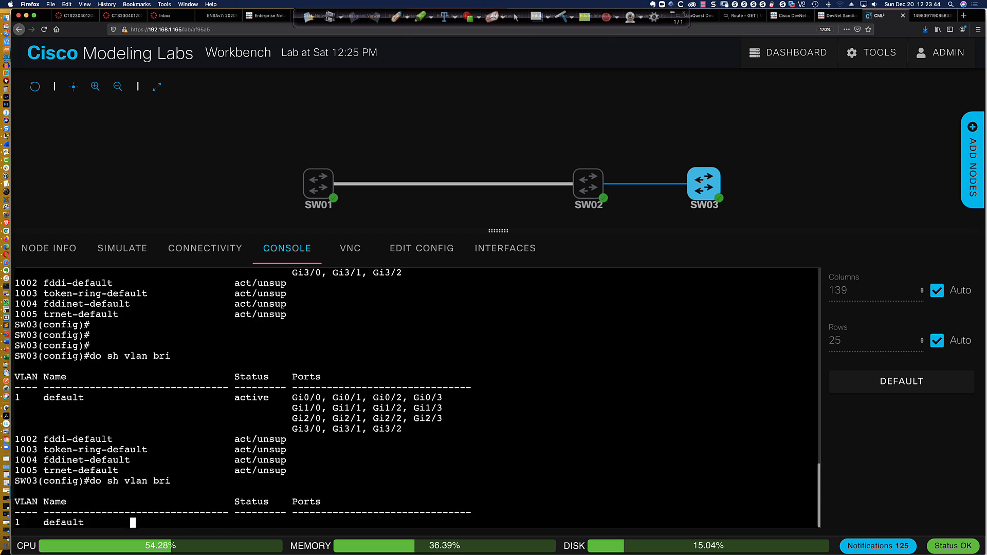
key(Up)
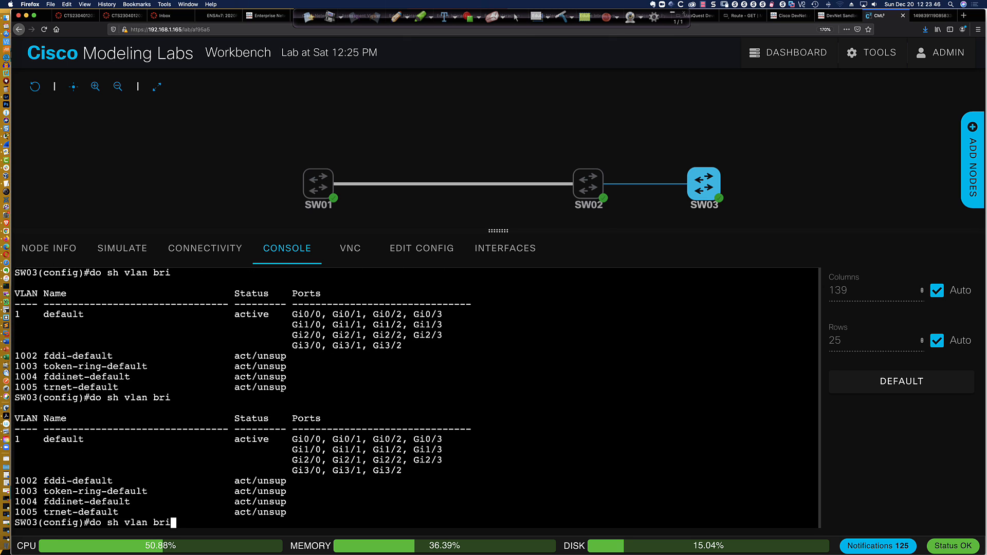
key(Return)
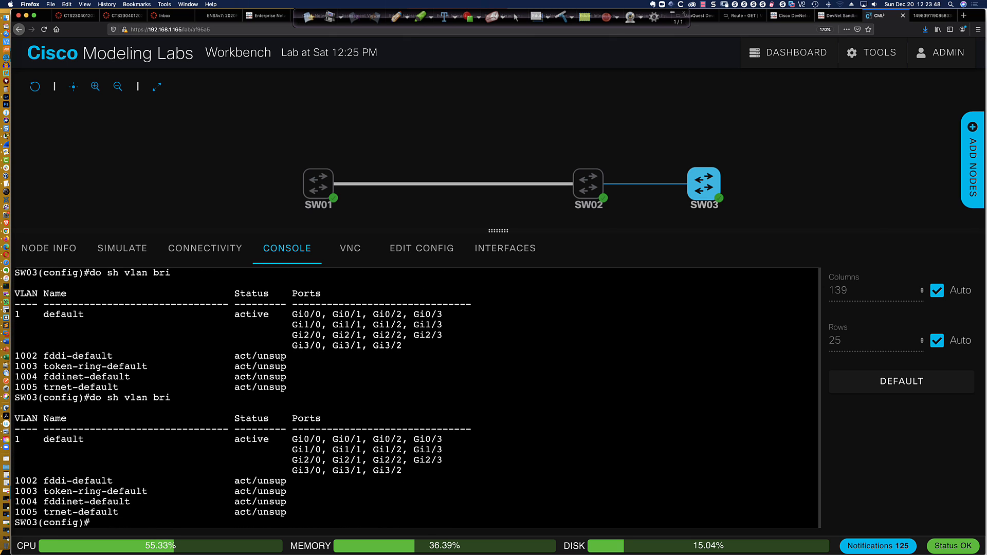
key(Up)
key(Return)
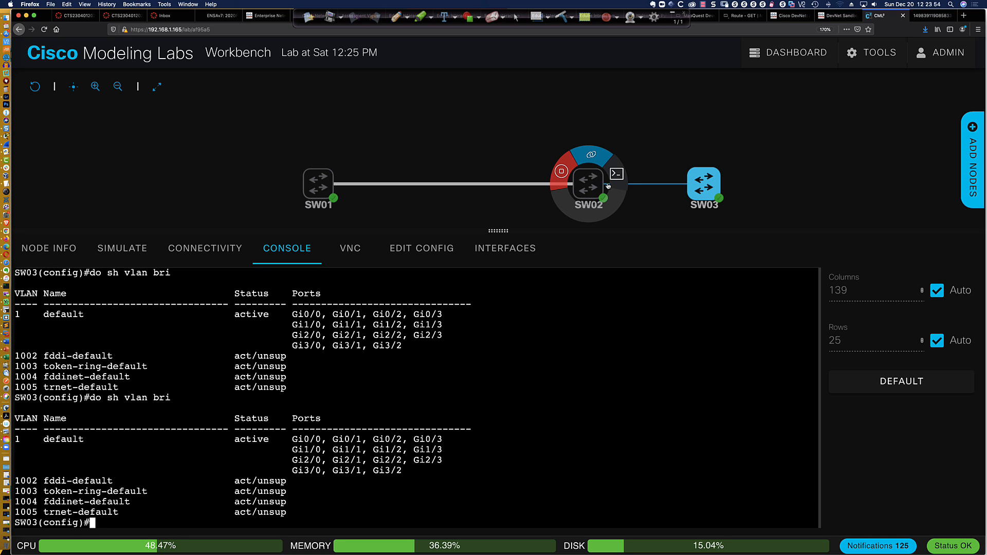
Scroll back through SW02's VTP status and highlight the blank VTP Domain Name line
click(608, 185)
scroll(315, 369, up, 2)
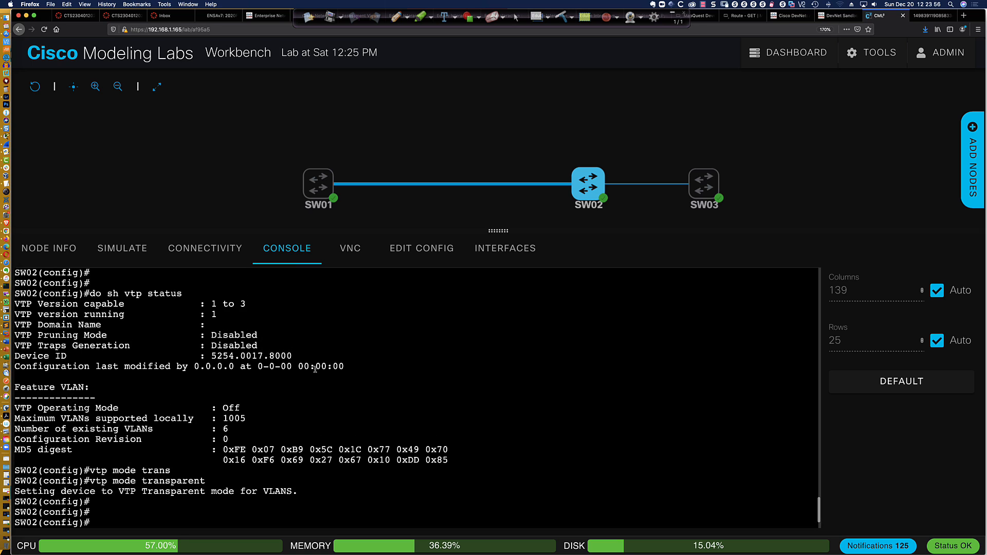
scroll(315, 369, up, 2)
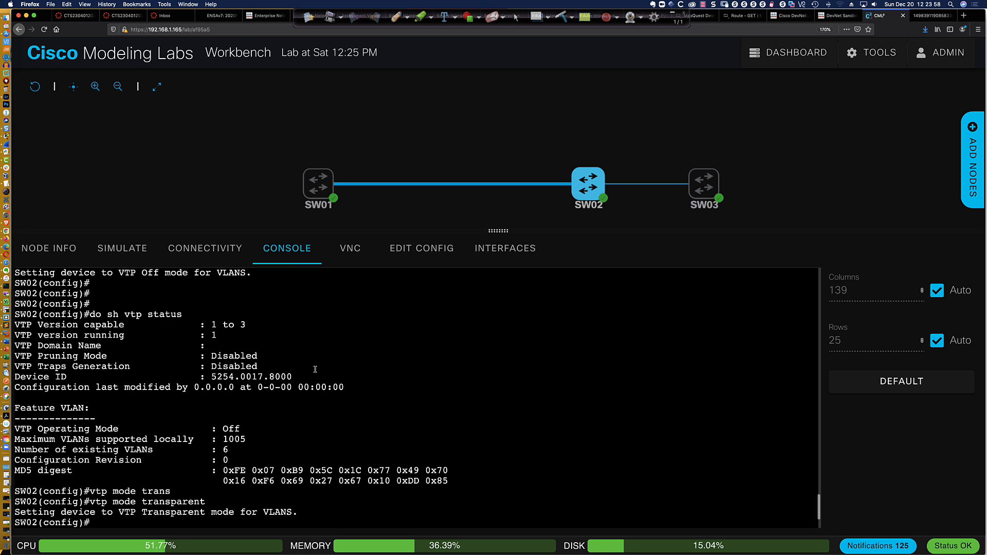
scroll(315, 369, up, 1)
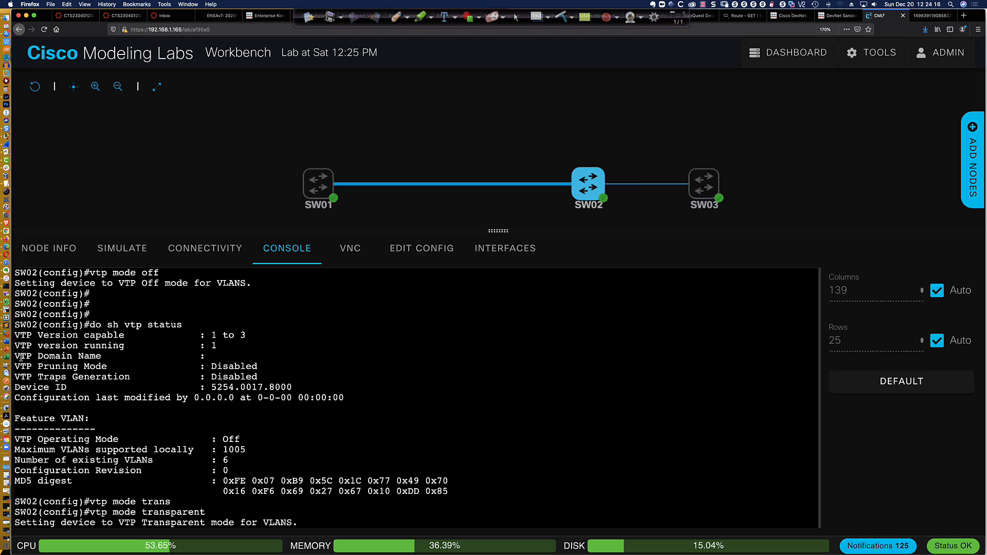
drag(17, 356, 245, 356)
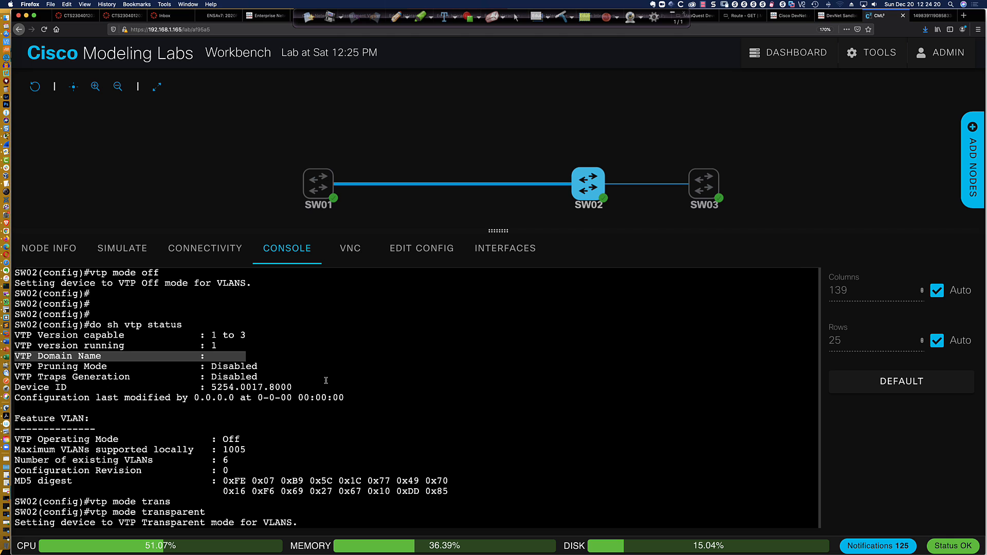
key(Return)
key(Return)
key(Return)
key(Return)
key(Return)
key(Return)
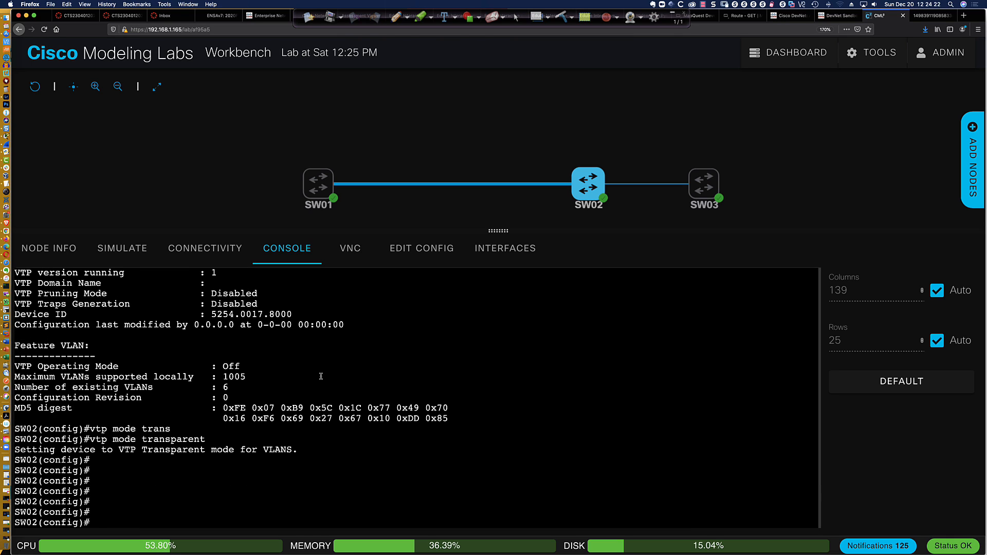
Set SW02's VTP domain name from NULL to CCNP with 'vtp domain CCNP'
text(vtp domain CCNP)
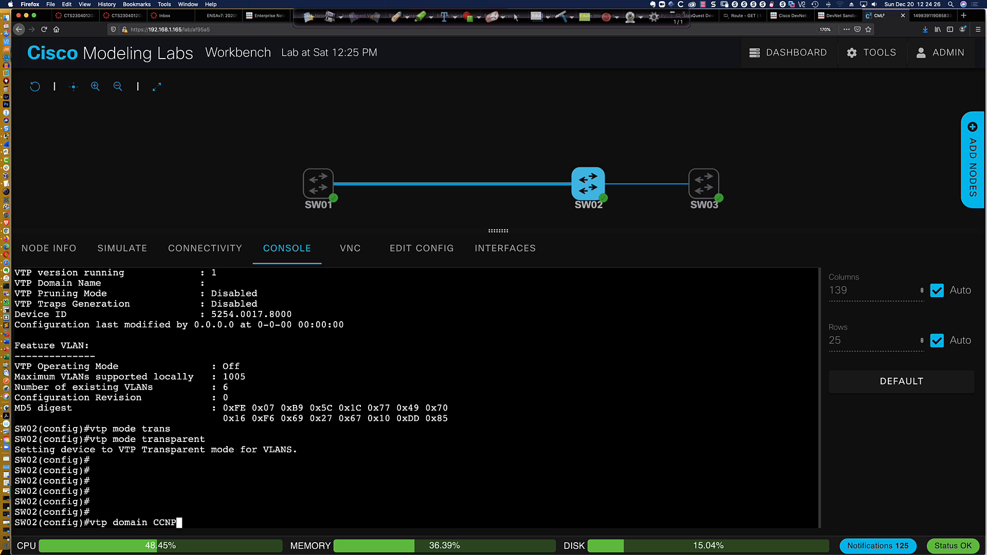
key(Return)
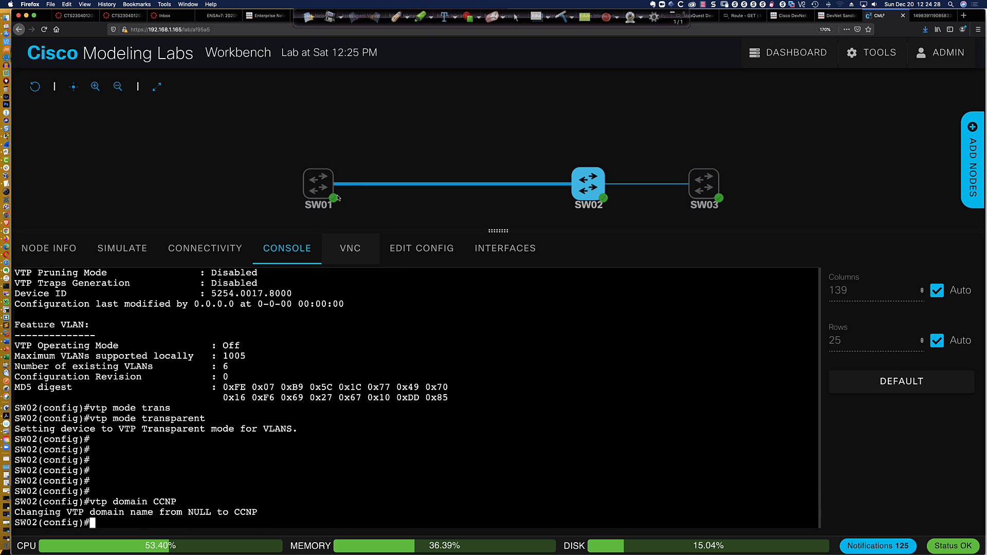
mouse_move(571, 190)
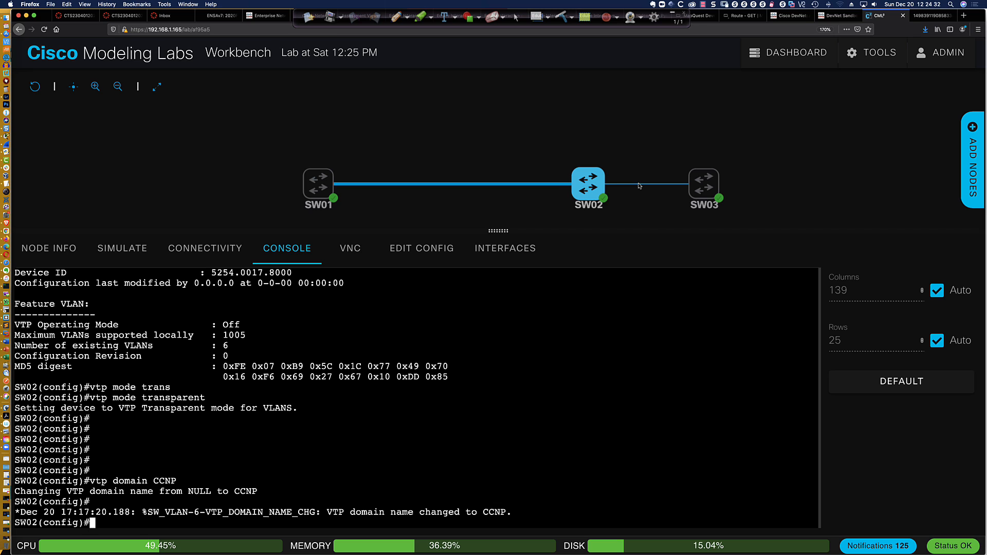
Rerun 'do sh vlan bri' on SW03's console to see VLANs 10 Blue and 20 Red learned
mouse_move(709, 186)
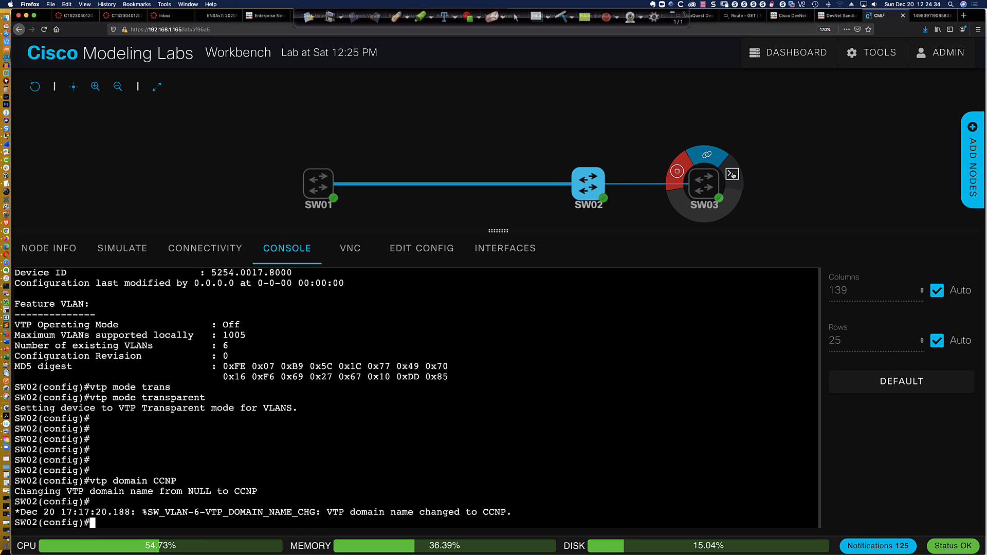
click(732, 174)
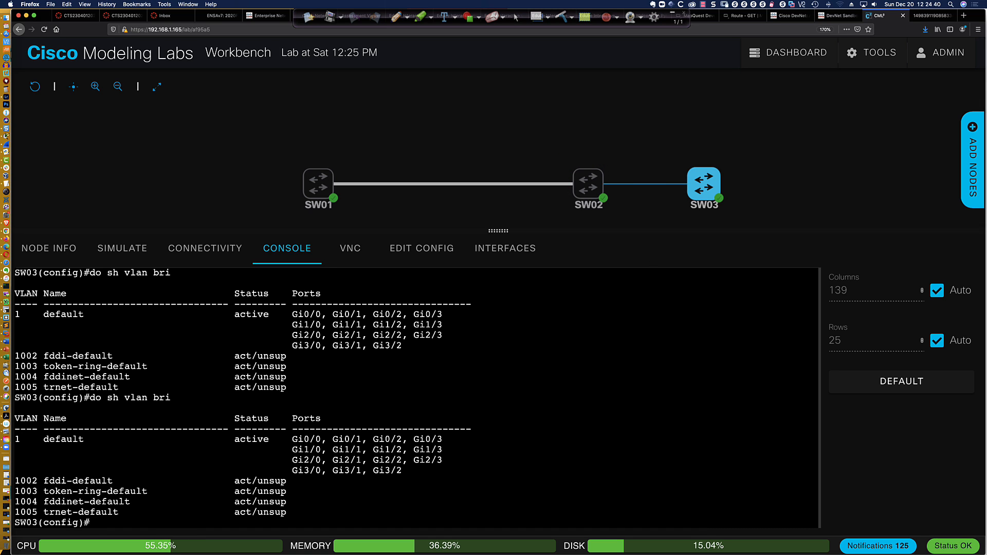
key(Up)
key(Return)
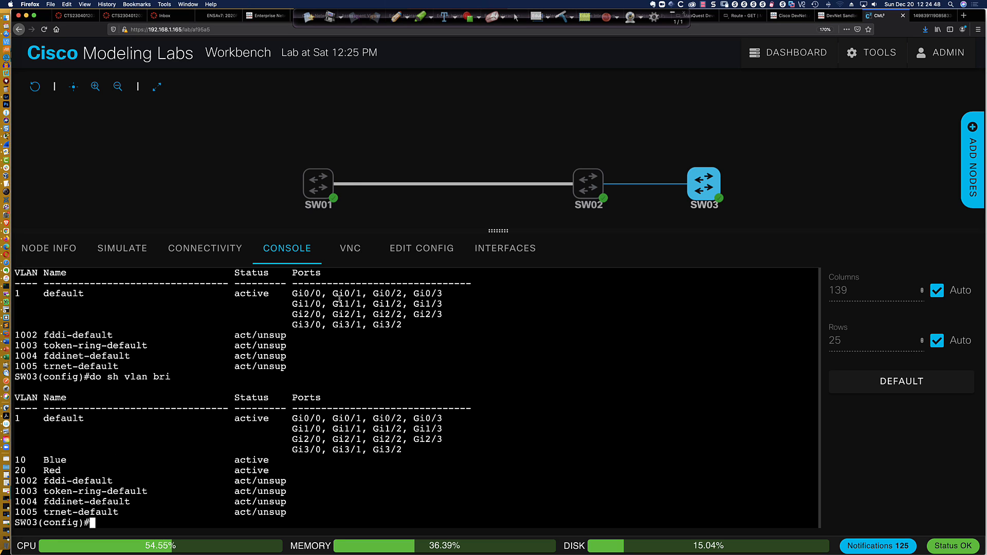
click(313, 175)
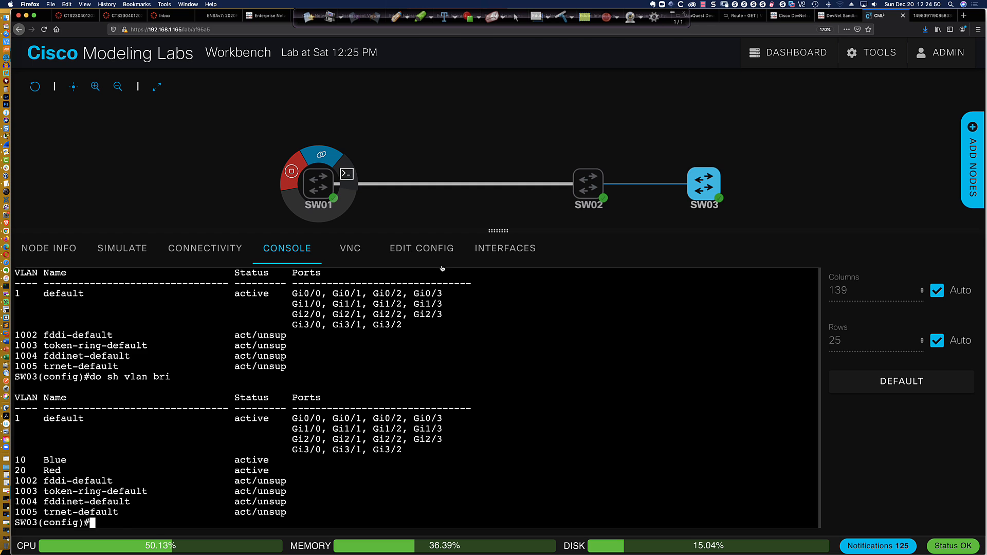
On SW01, list VLANs with 'do sh vlan bri' and exit configuration mode
click(347, 174)
key(Return)
key(Return)
key(Return)
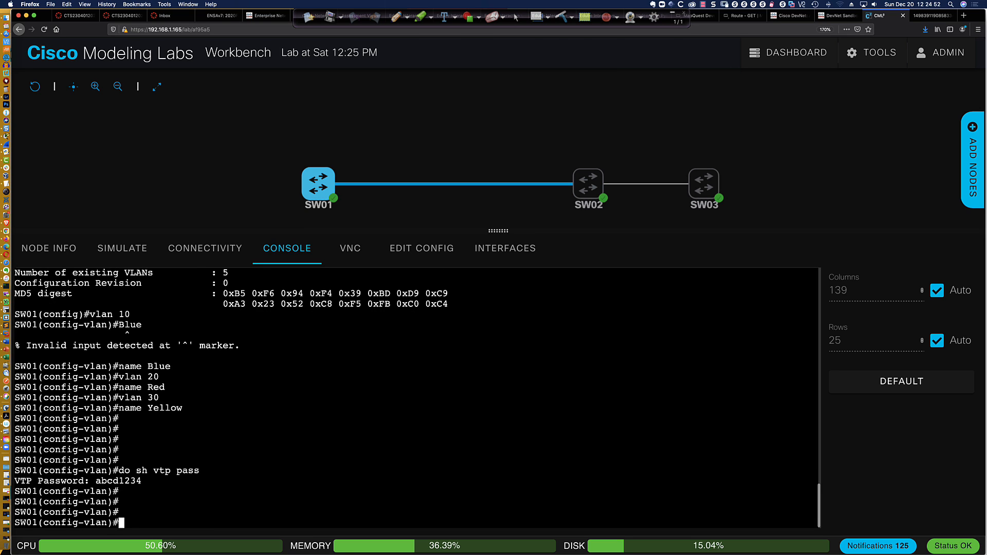
text(do sh vlan bri)
key(Return)
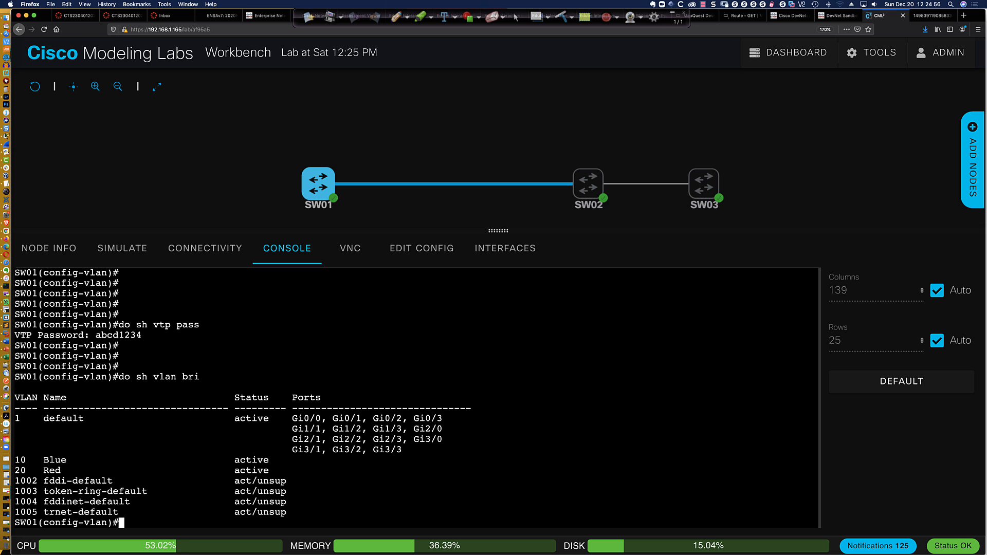
text(end)
key(Return)
key(Return)
key(Return)
key(Return)
key(Return)
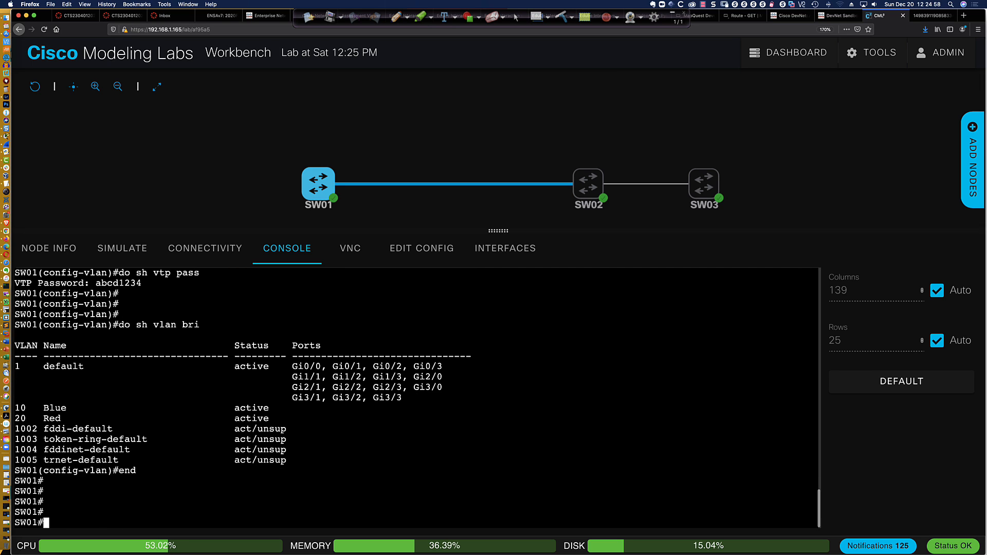
Run 'sh vlan bri' on SW01 and briefly mark the VLAN 30 Yellow entry
key(Return)
text(sh vlan bri)
key(Return)
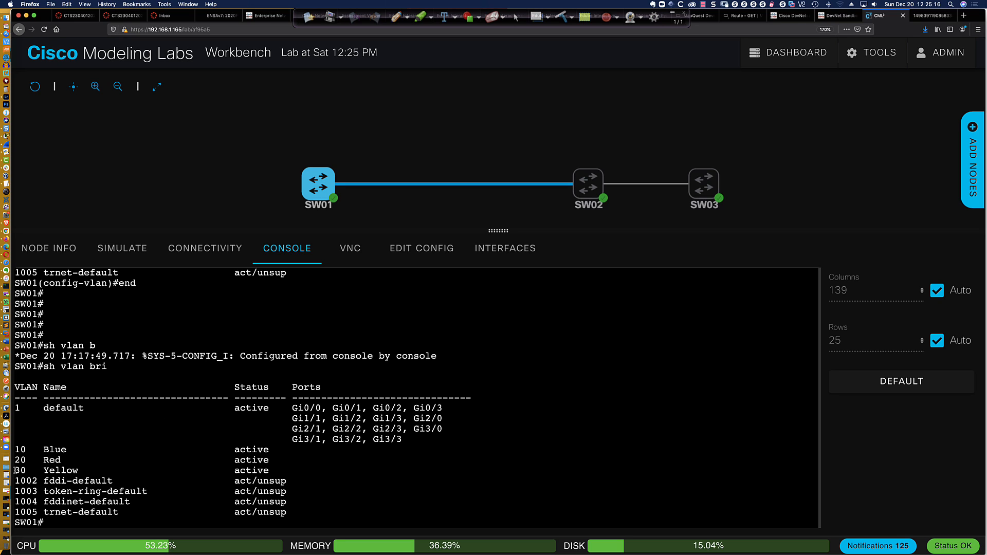
drag(15, 470, 82, 470)
click(535, 398)
Rerun the VLAN brief on SW03 to confirm VLAN 30 Yellow has propagated
click(728, 176)
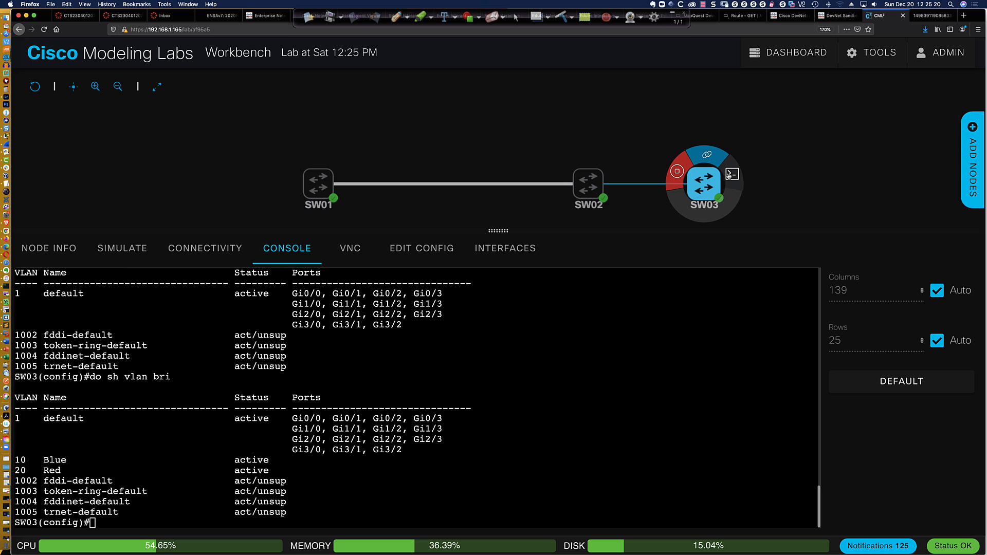
click(730, 175)
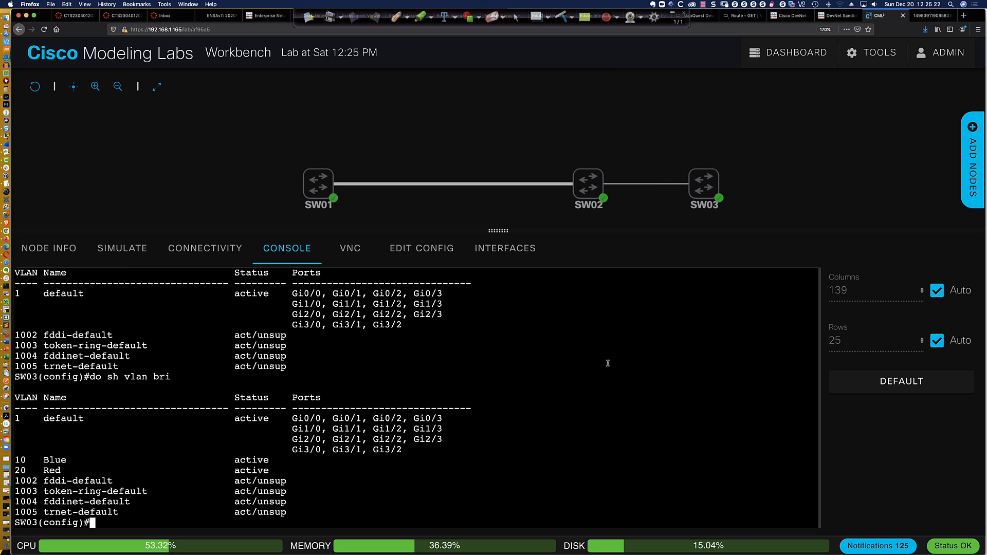
key(Up)
key(Return)
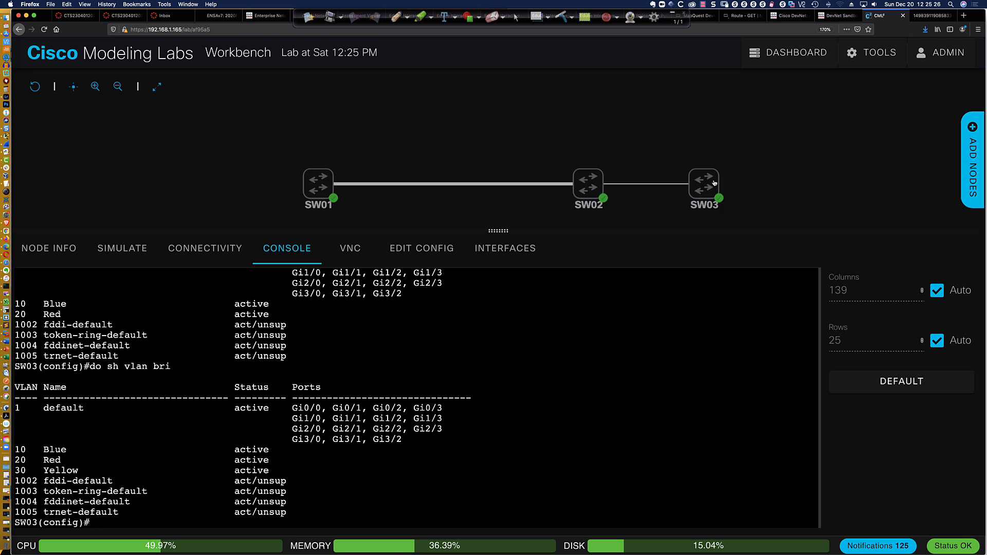
mouse_move(708, 182)
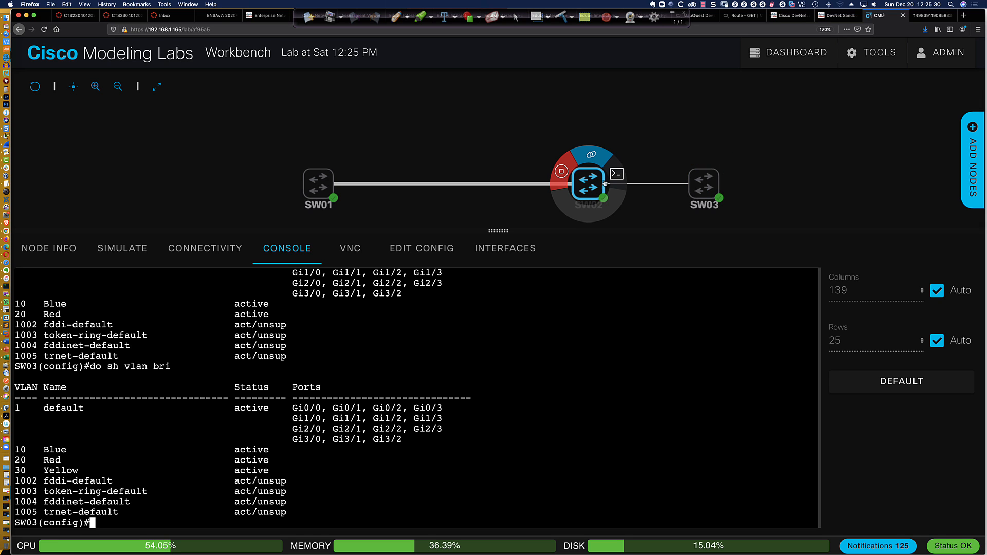
click(617, 175)
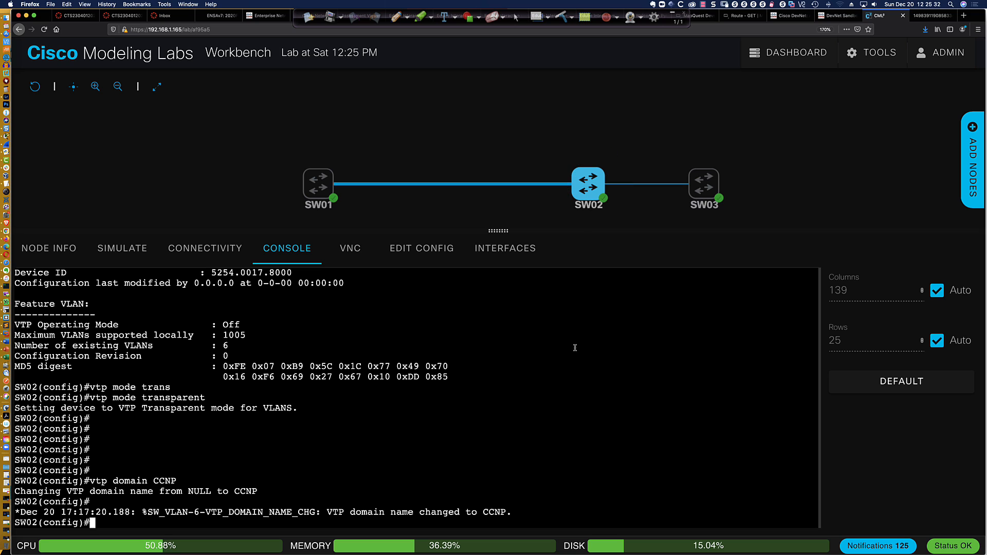
Rename SW02's VTP domain from CCNP to ABC with 'vtp domain ABC'
key(Return)
key(Return)
key(Return)
key(Return)
key(Return)
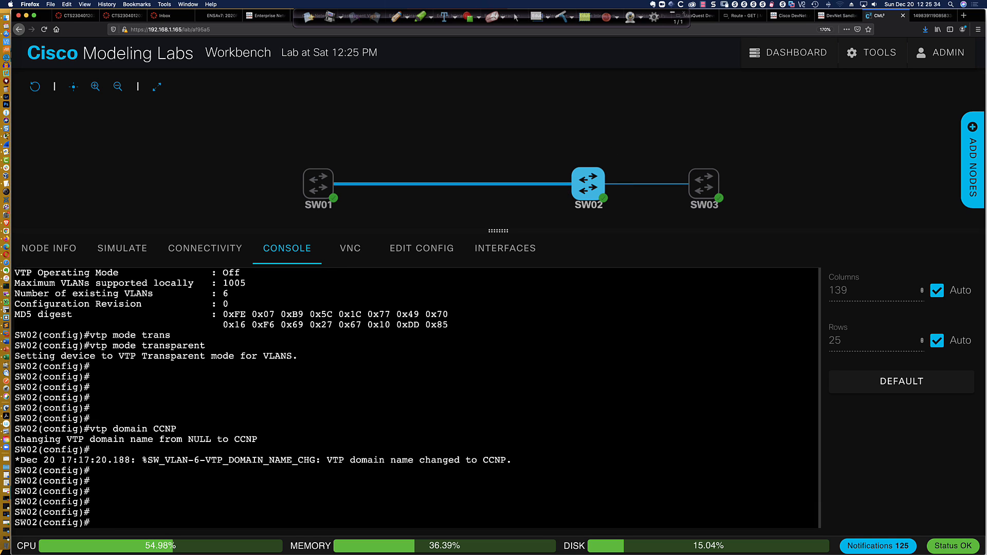
text(vtp domain ABC)
key(Return)
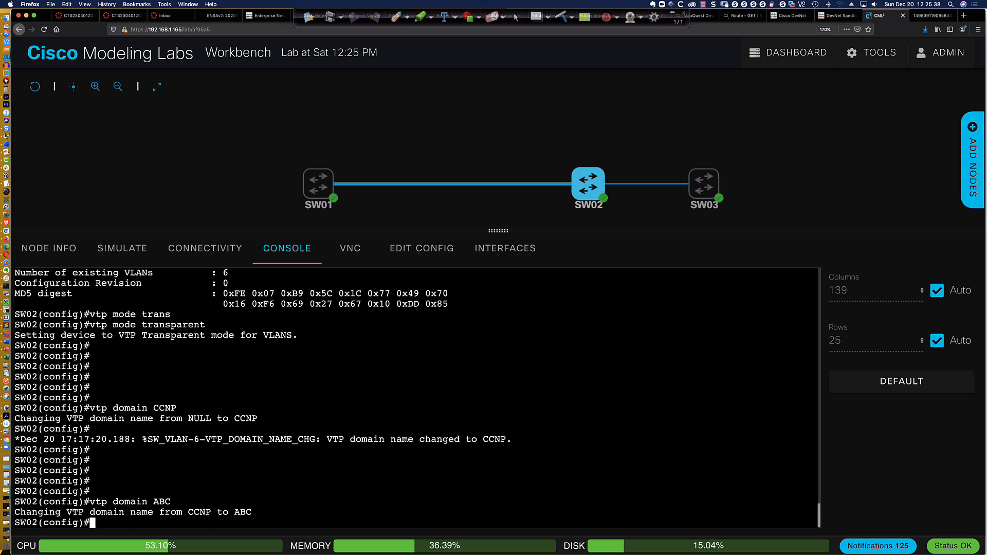
mouse_move(319, 183)
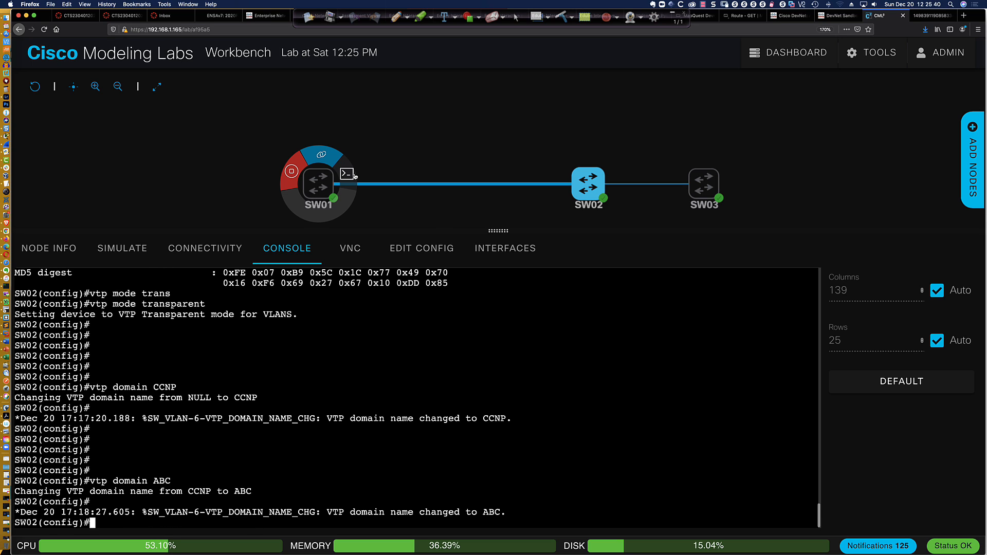
click(348, 175)
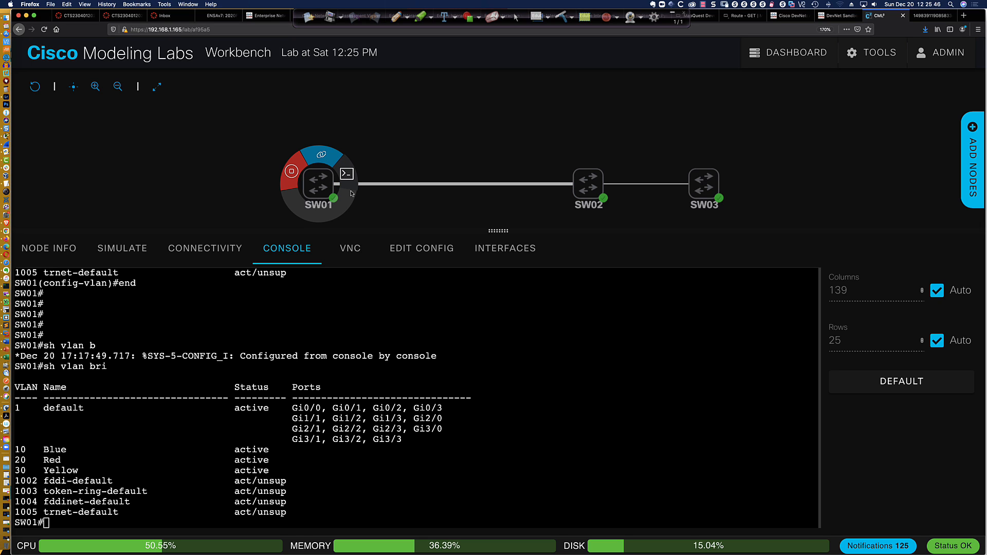
Enter configuration mode on SW01 and create VLAN 40 named Purple
key(Return)
key(Return)
key(Return)
key(Return)
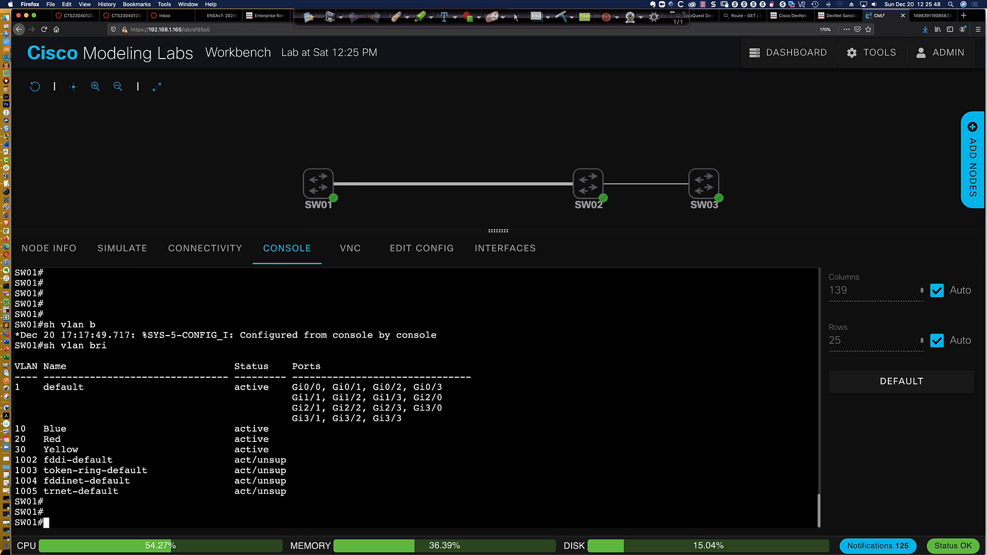
text(conf t)
key(Return)
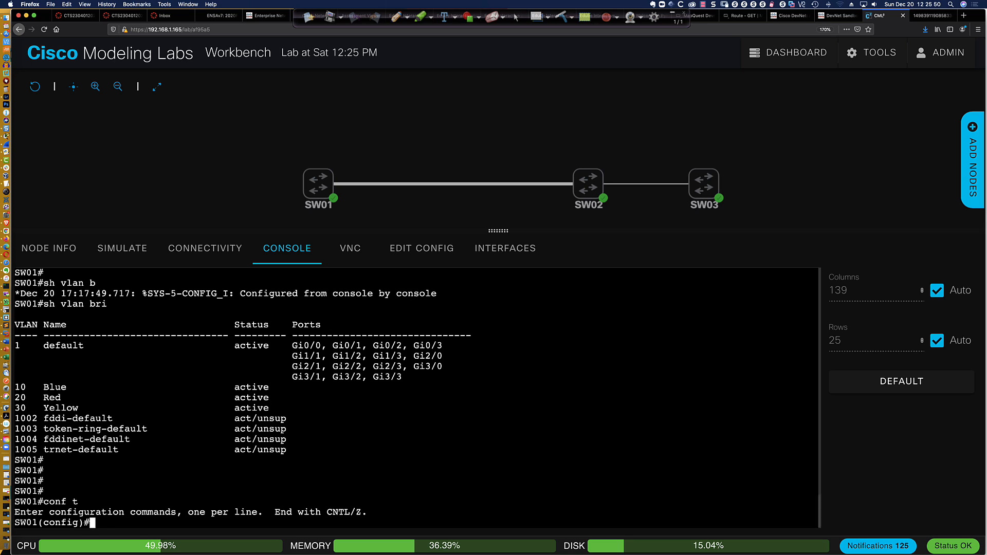
text(vlan 4)
text(0)
key(Return)
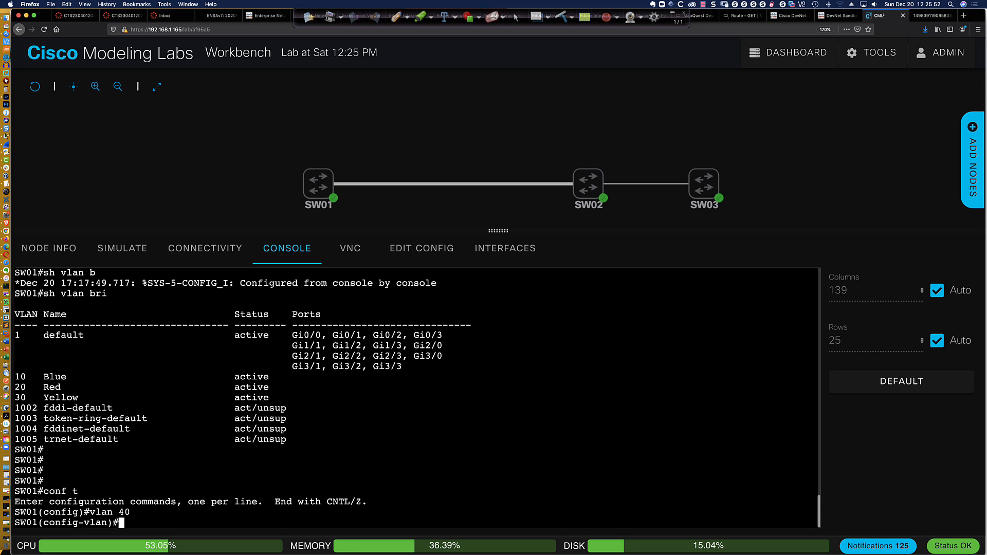
text(name Purp)
text(le)
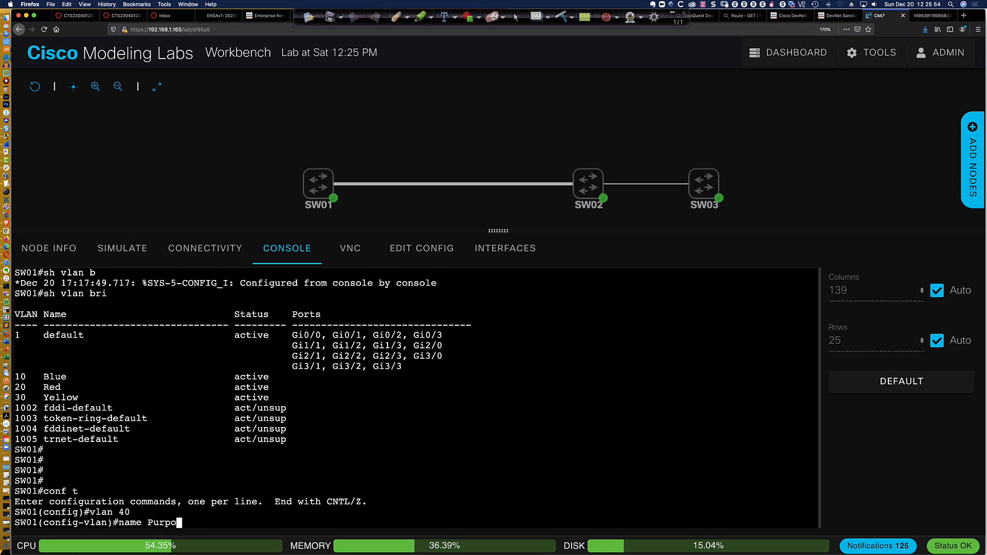
key(Return)
Create VLAN 50 named Black on SW01 and exit configuration mode
text(vlan 50)
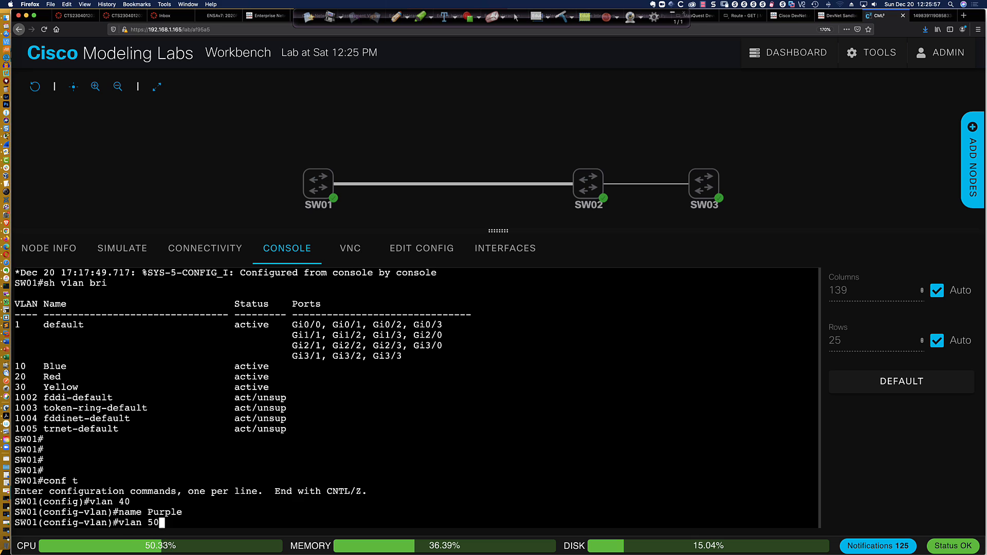
key(Return)
text(name )
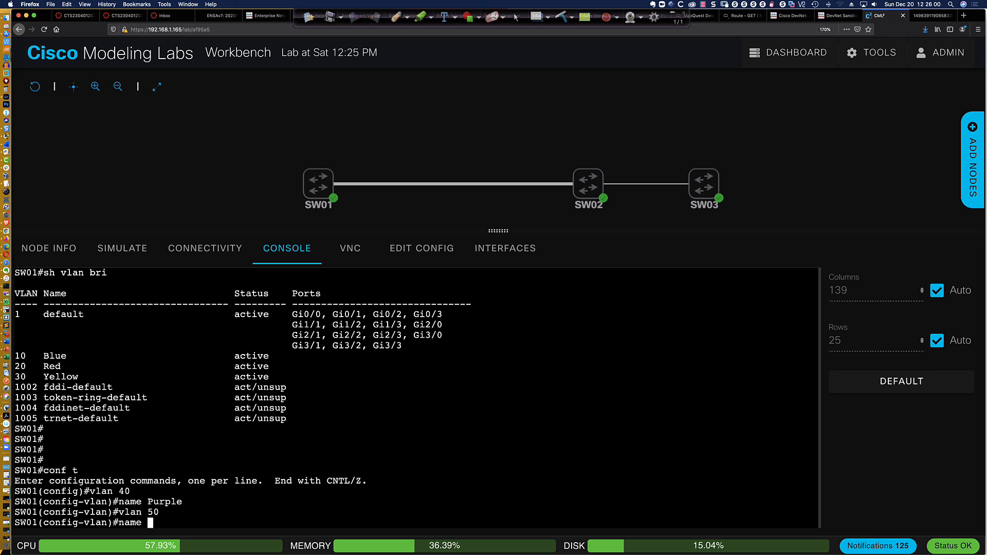
text(Black)
key(Return)
text(end)
key(Return)
key(Return)
key(Return)
key(Return)
key(Return)
key(Return)
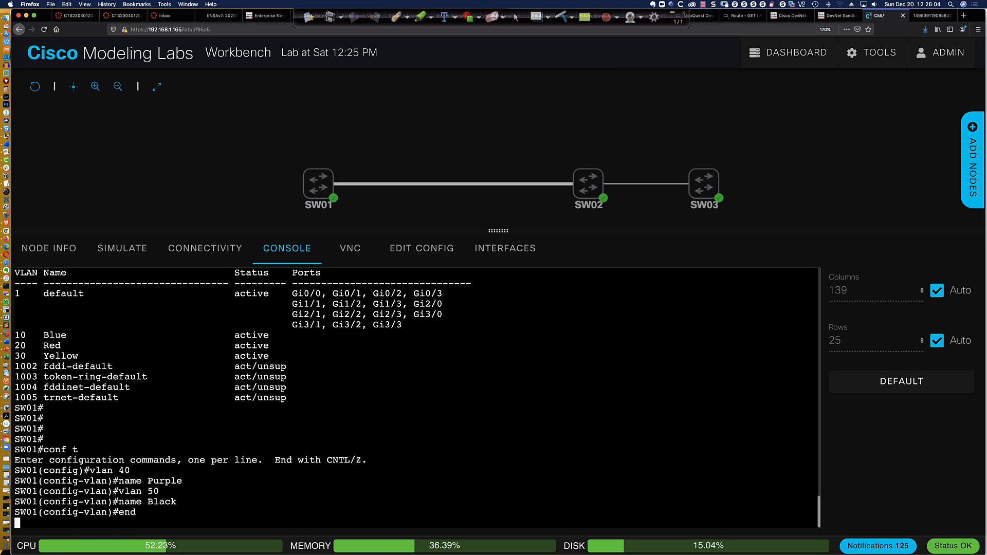
key(Return)
key(Return)
text(sh v)
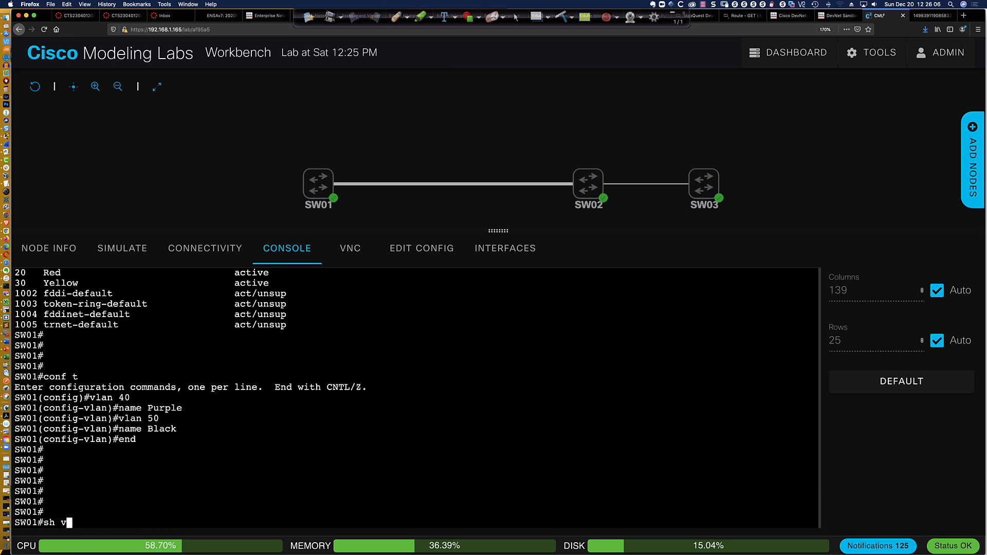
text(tp status)
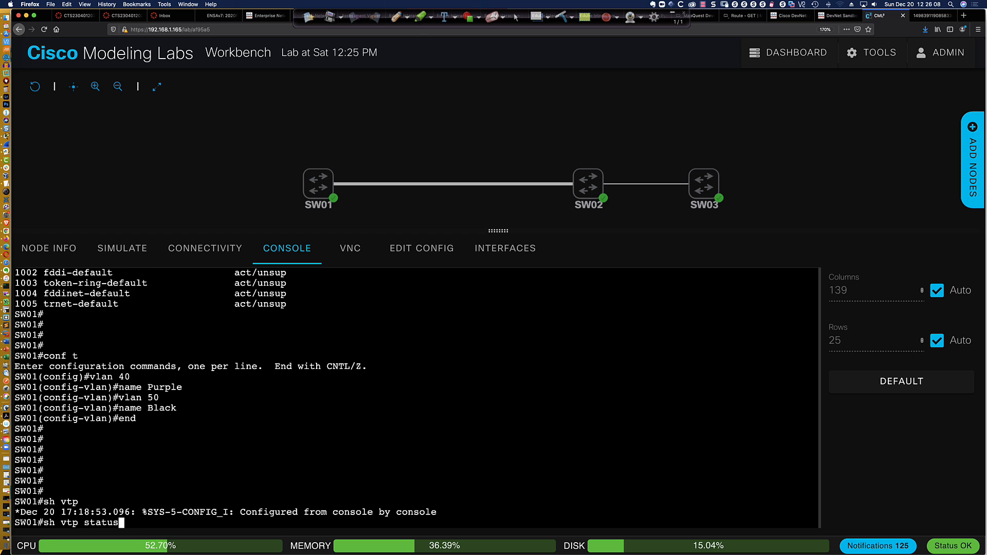
Check SW01's VTP status (server, domain CCNP, revision 5) and Gi1/1's running config
key(Return)
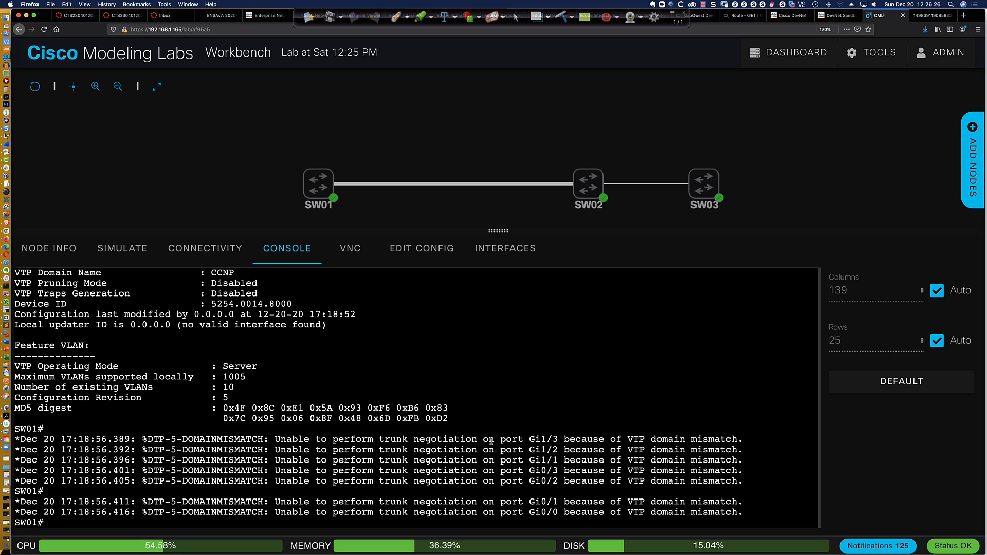
text(sh run int gi1/1)
key(Return)
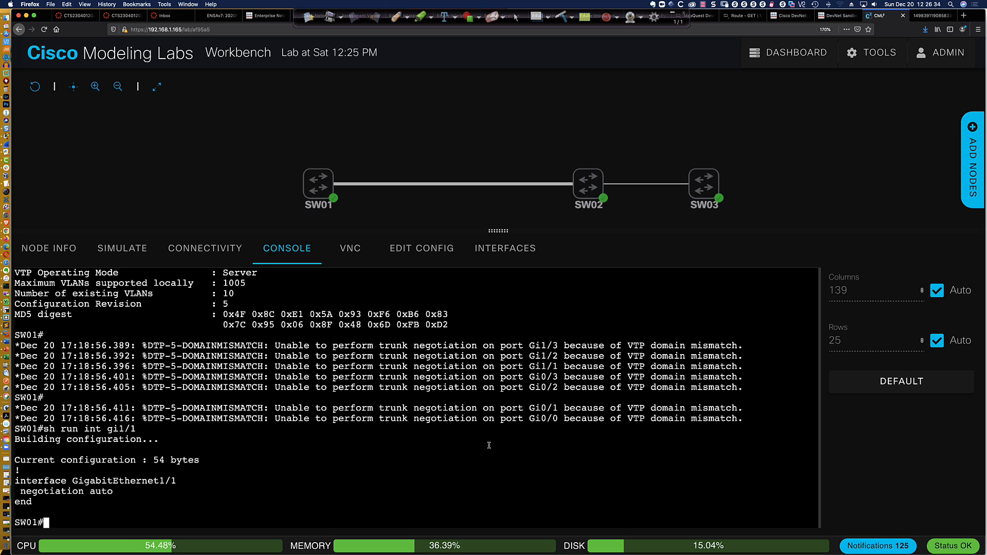
text(sh run)
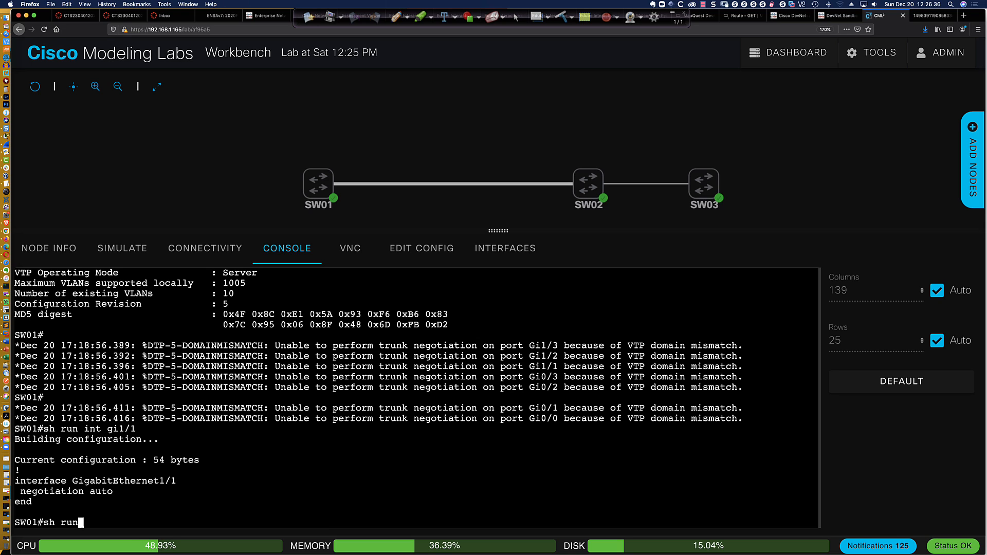
Page through SW01's running config, then check 'sh int trunk' and Gi0/0's configuration
key(Return)
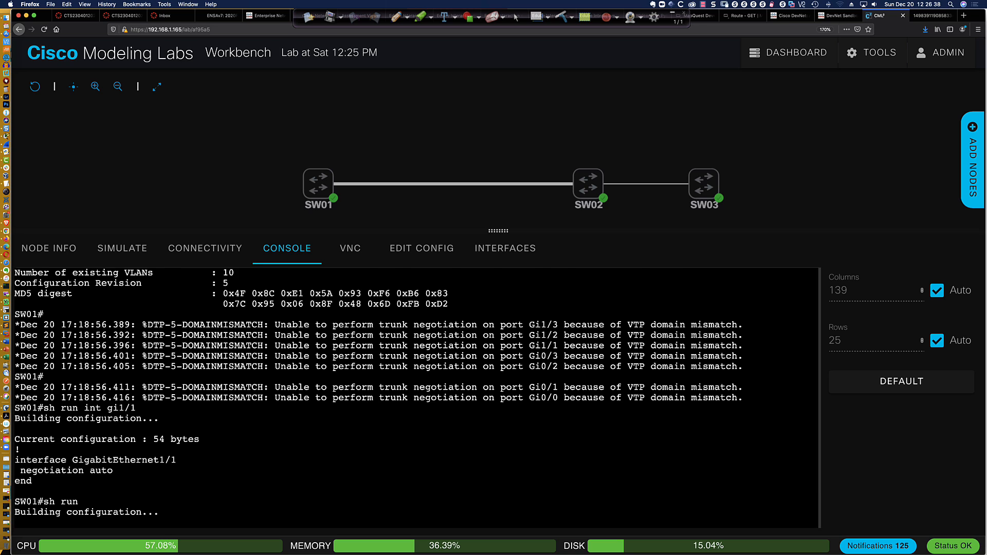
key(space)
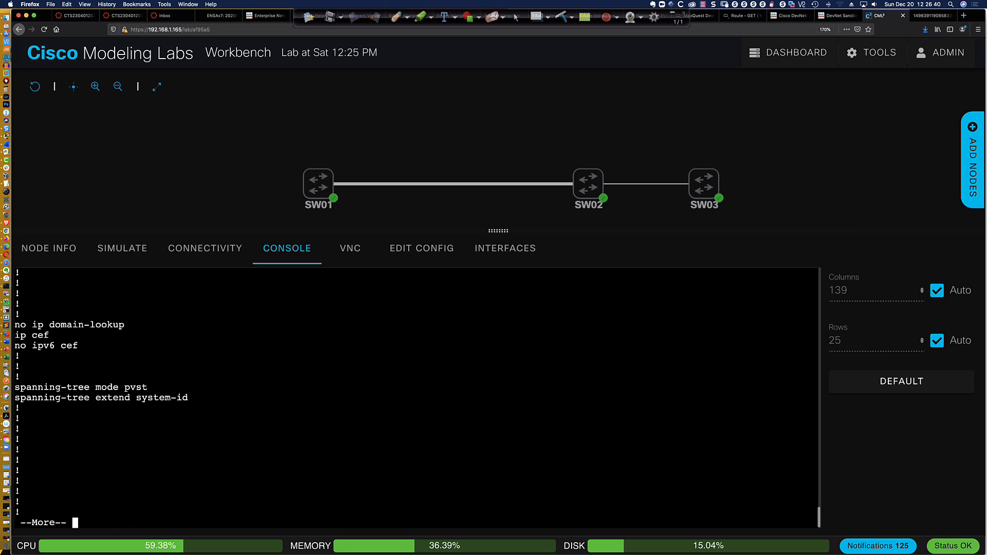
text(qsh int )
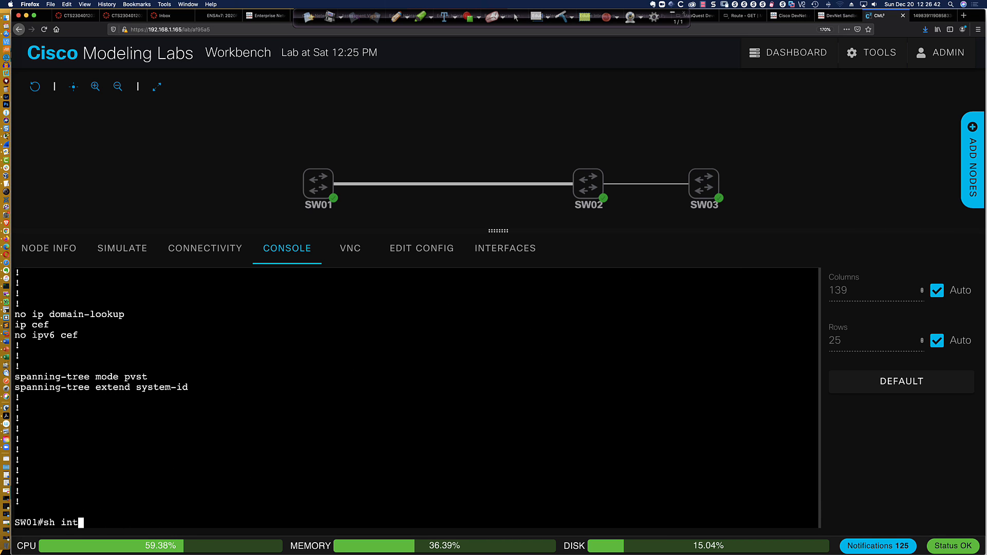
text(trunk)
key(Return)
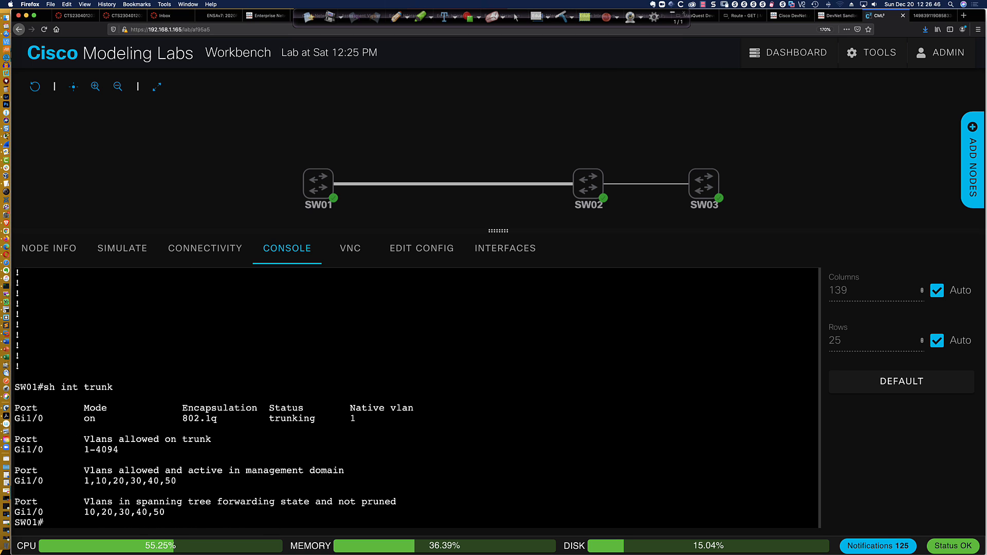
text(sh run int gi0)
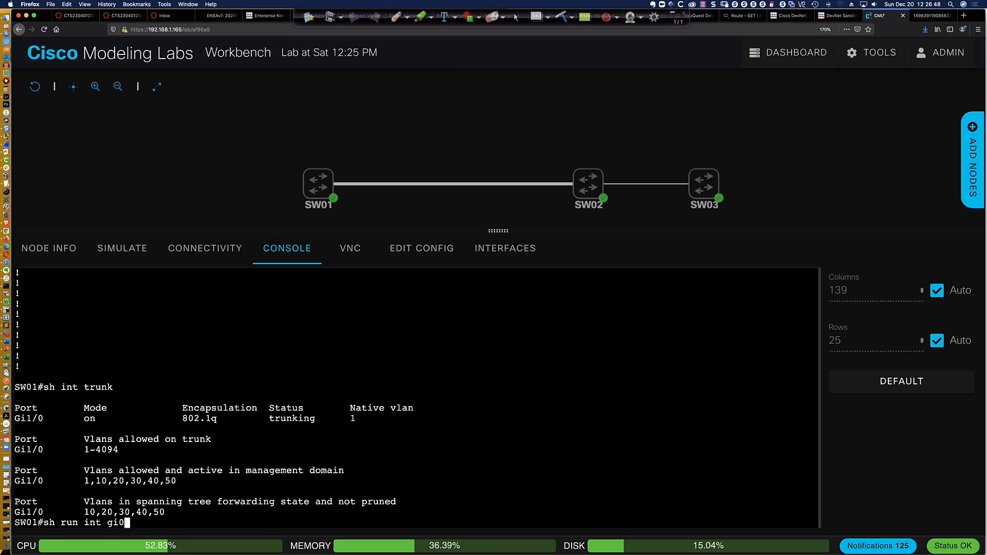
text(/0)
key(Return)
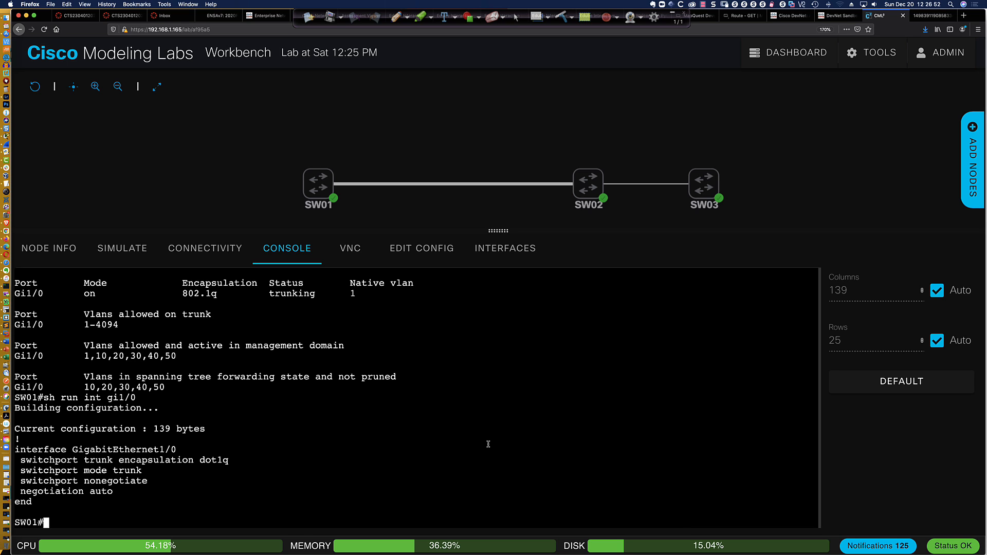
scroll(426, 361, up, 10)
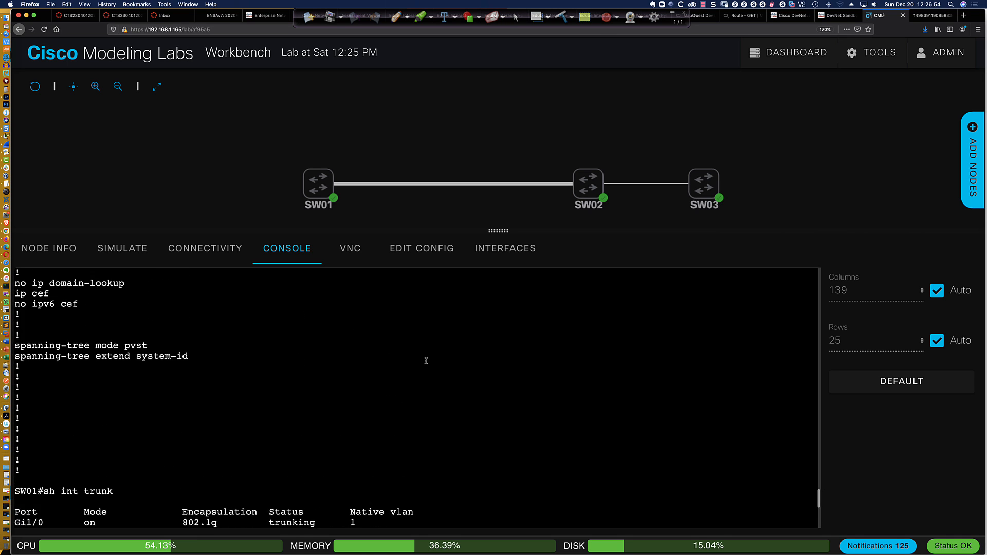
scroll(426, 361, up, 10)
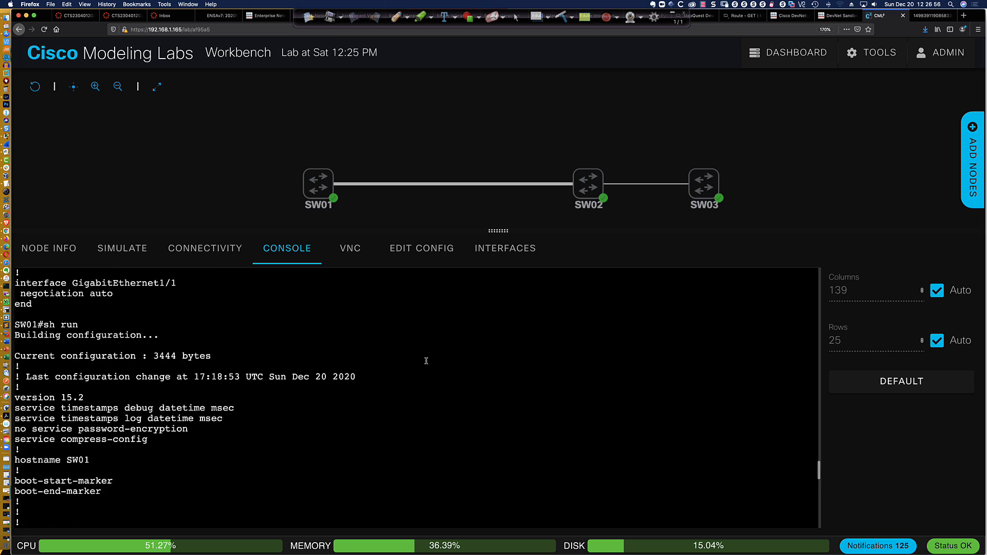
scroll(426, 361, up, 5)
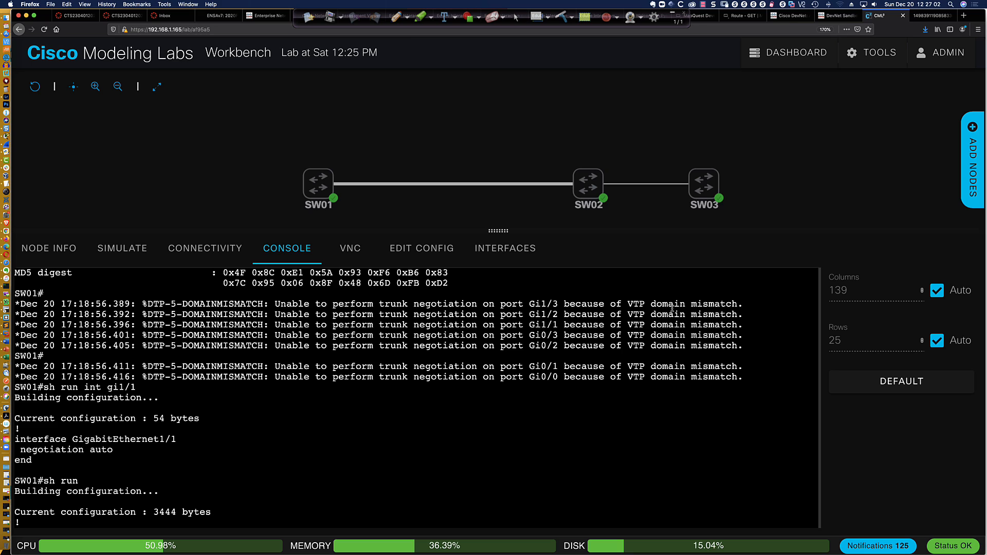
Highlight the DTP VTP domain-mismatch log messages, then clear the highlight
click(591, 192)
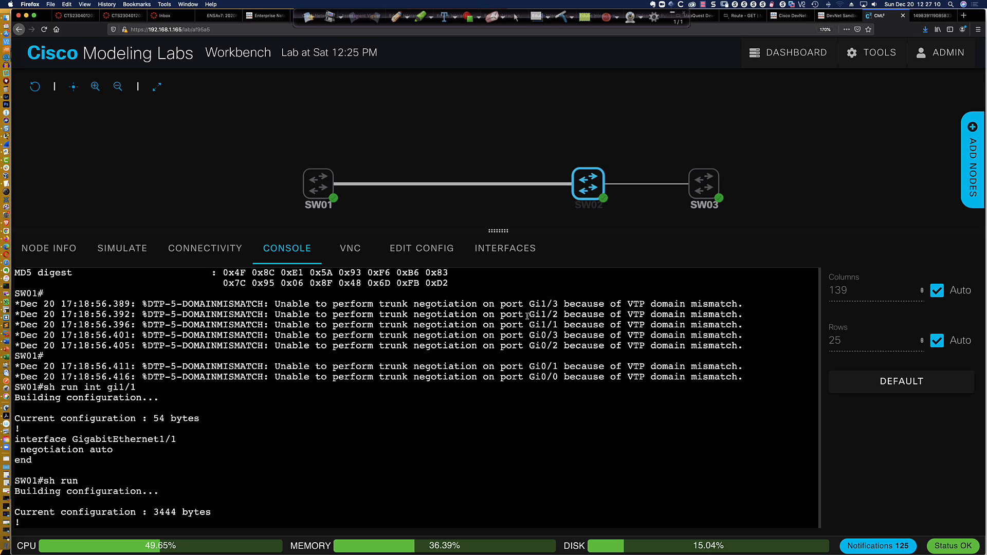
drag(515, 305, 603, 378)
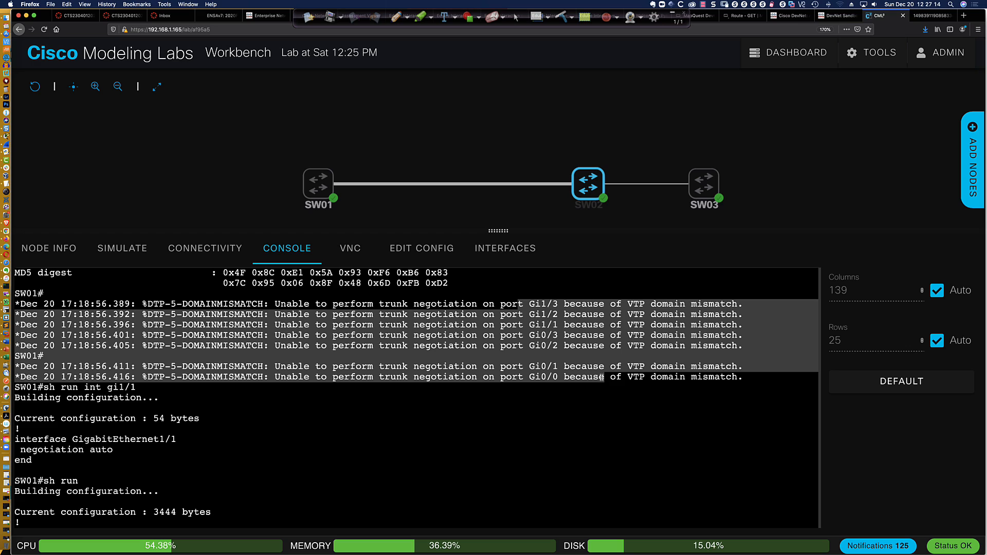
click(373, 193)
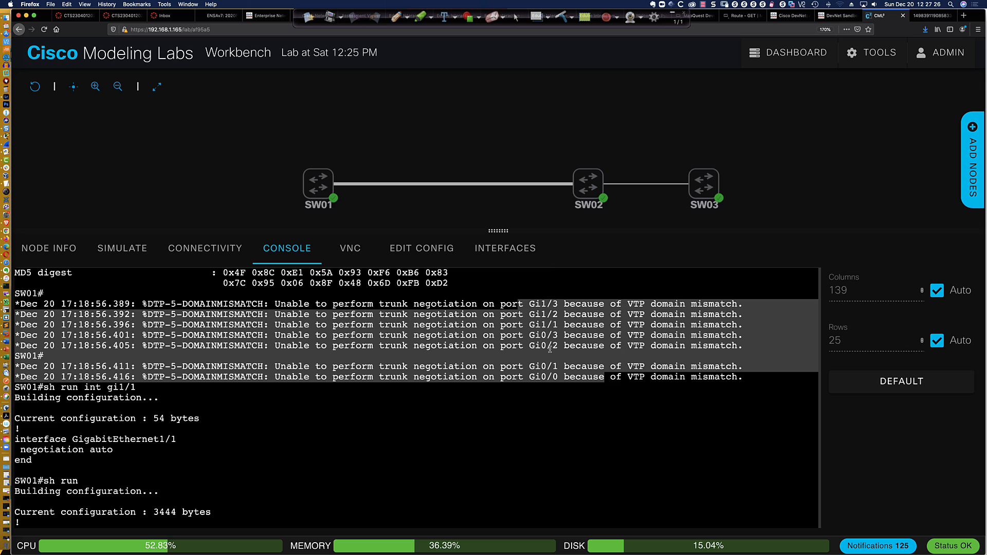
click(491, 358)
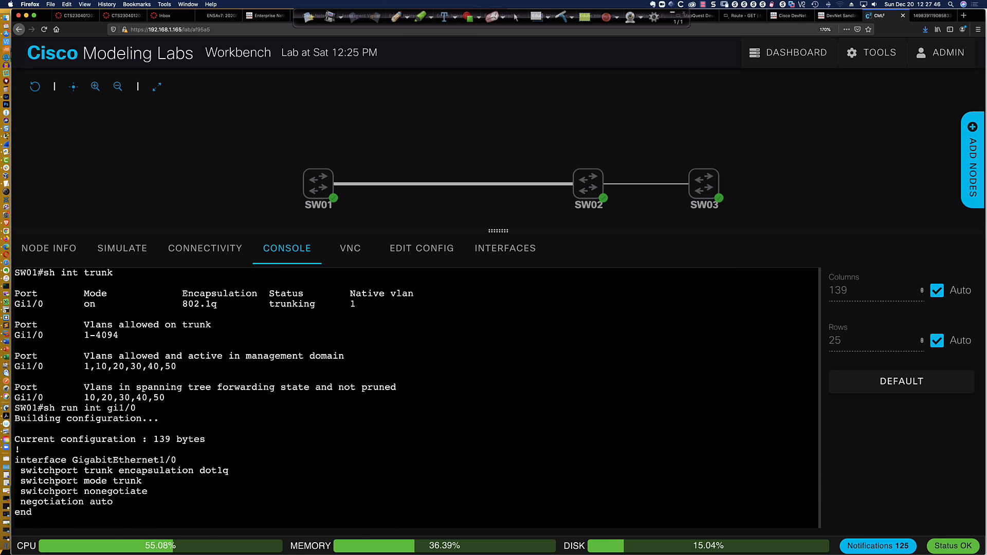
List SW01's VLANs, showing 10 Blue, 20 Red, 30 Yellow, 40 Purple and 50 Black
key(Return)
key(Return)
key(Return)
text(sh vlan bri)
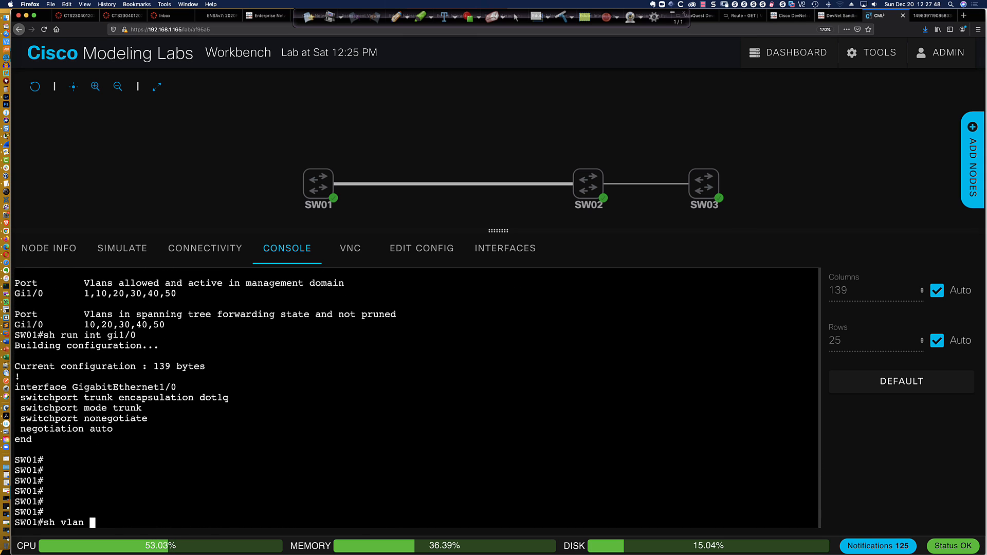
key(Return)
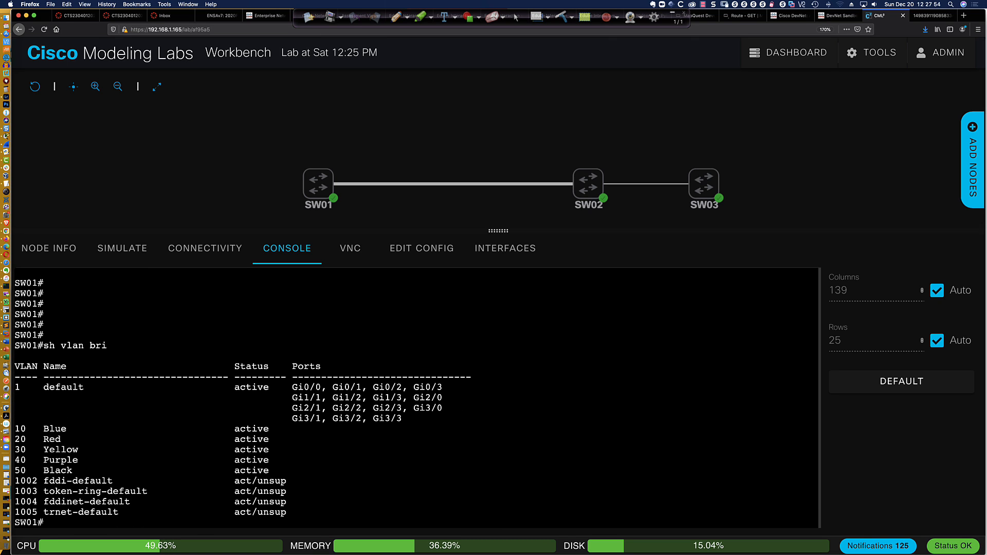
List SW02's VLANs (only 777 Lucky), then return to SW03's console
click(594, 186)
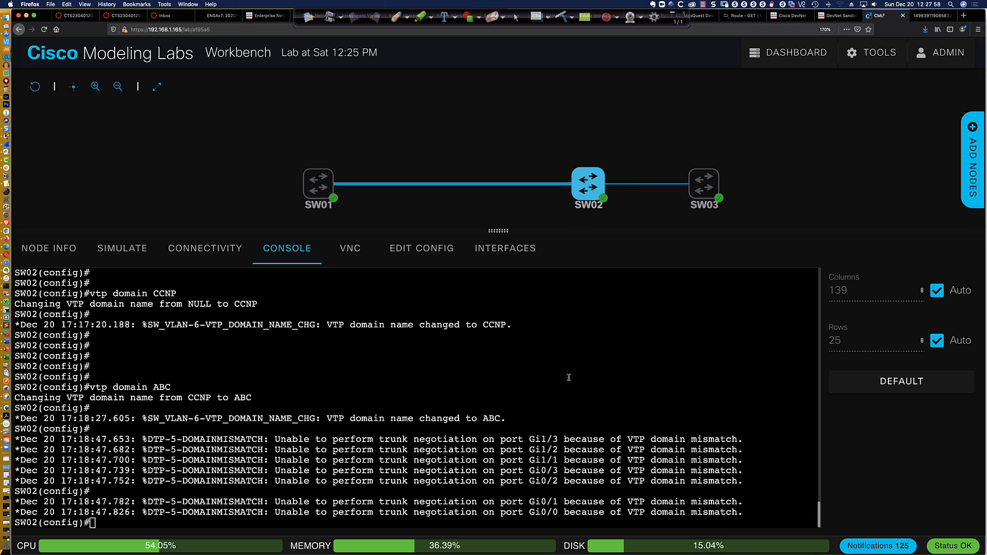
text(do sh vlan bri)
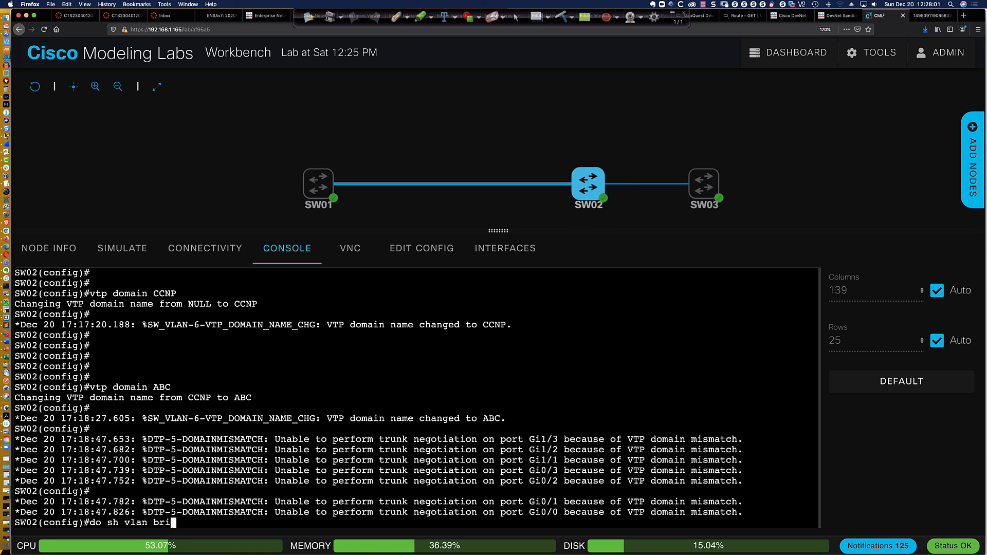
key(Return)
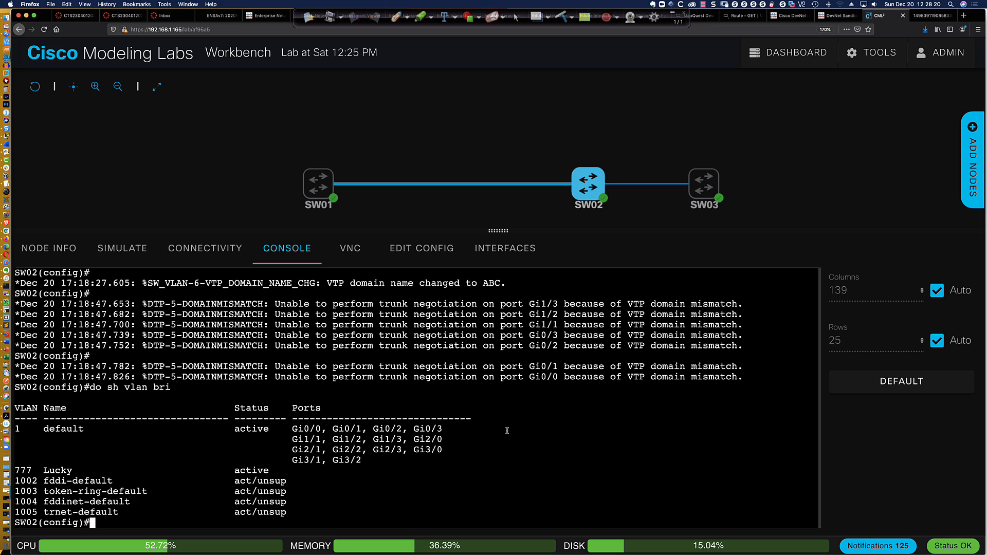
click(705, 192)
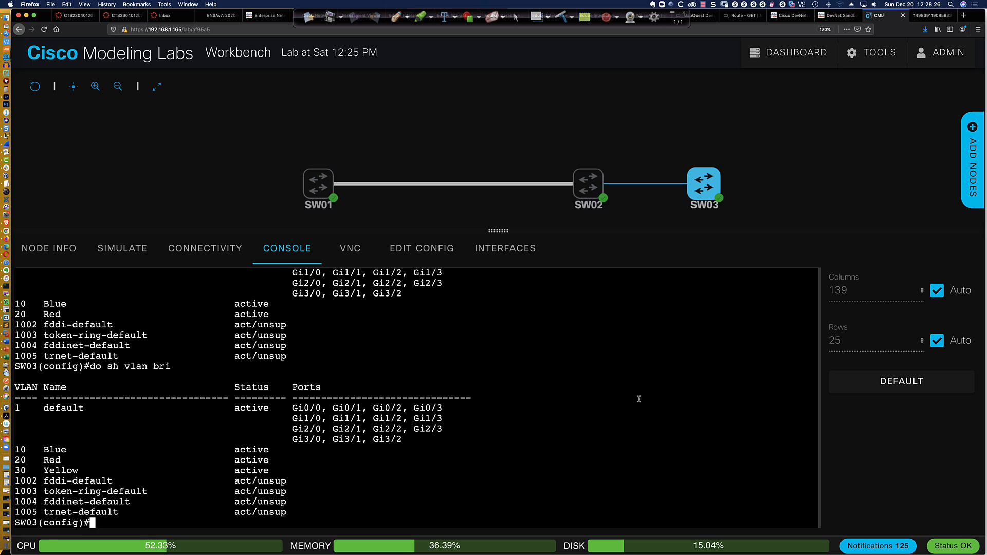
key(Return)
key(Return)
key(Return)
key(Return)
key(Return)
key(Return)
key(Return)
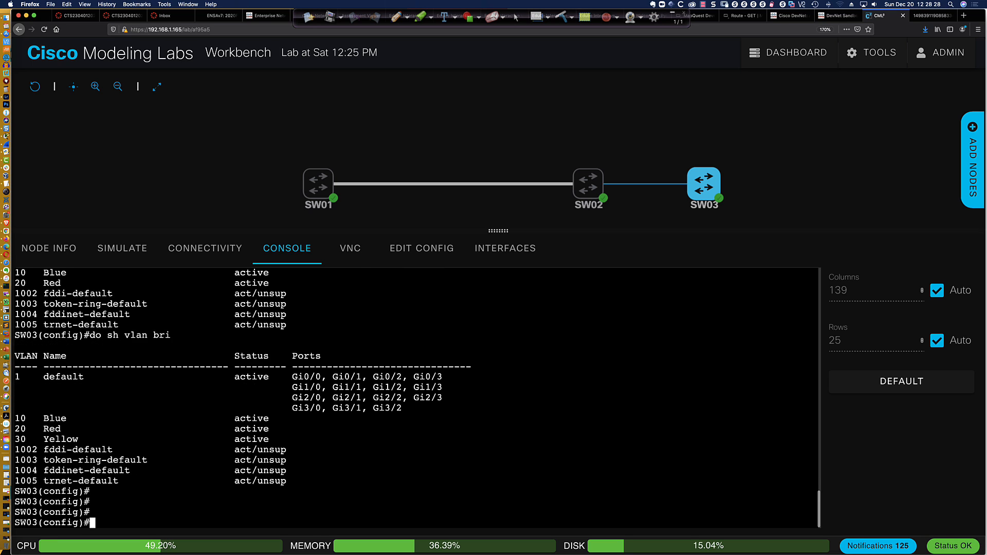
key(Up)
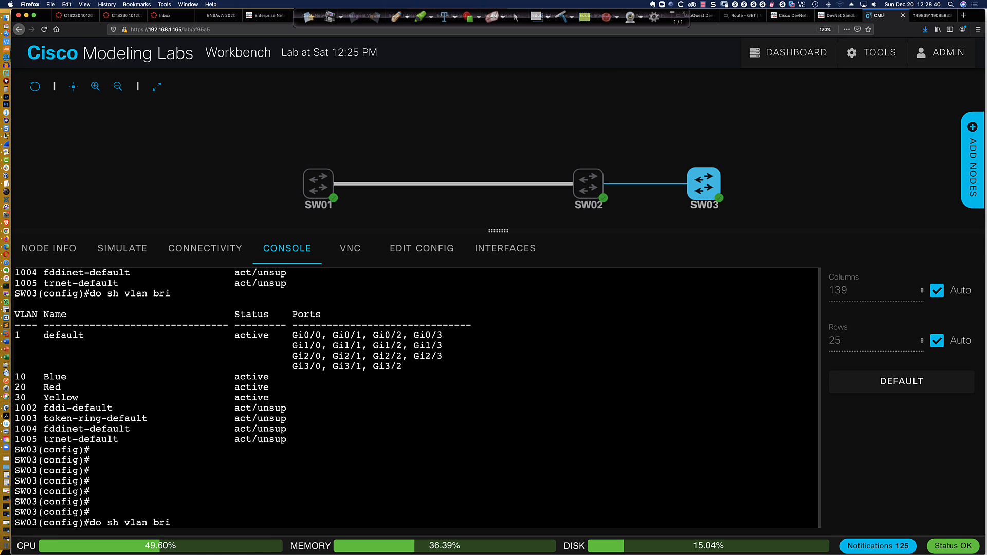
key(Return)
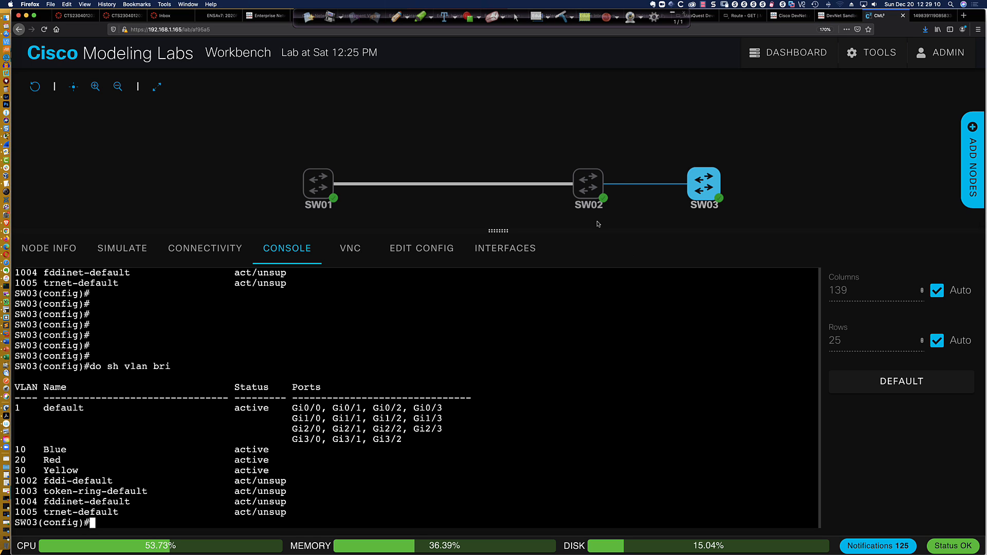
mouse_move(586, 188)
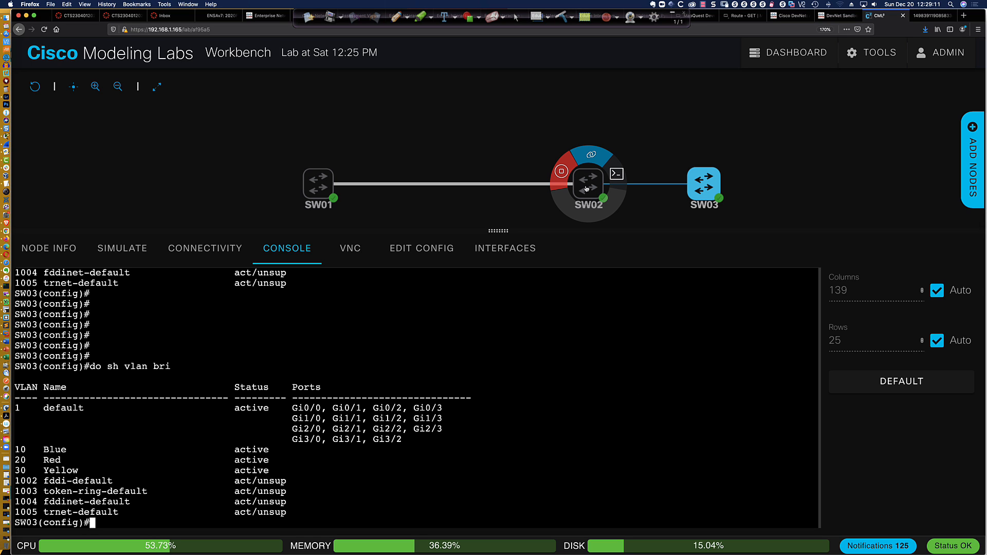
Change SW02's VTP domain from ABC back to CCNP with 'vtp domain CCNP'
click(616, 174)
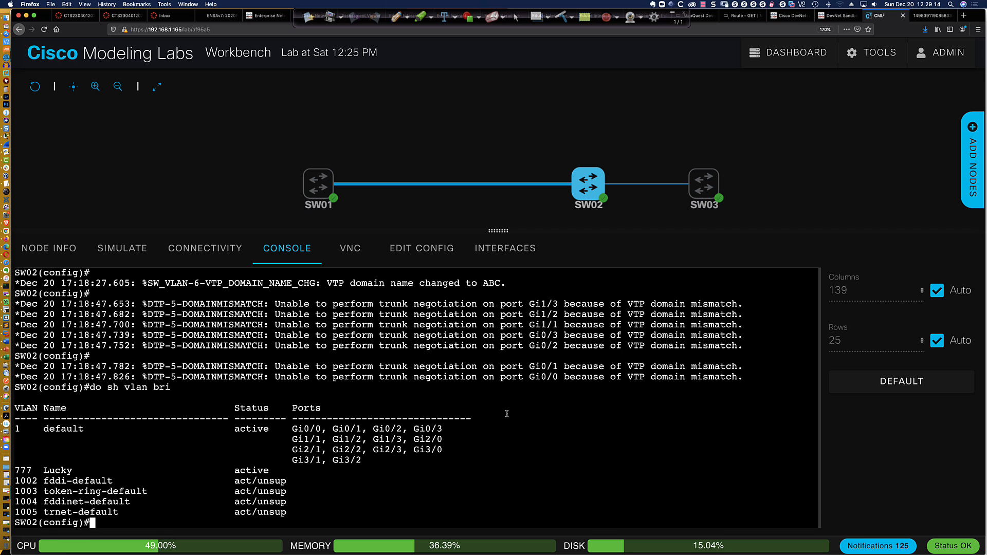
text(vtp domain CCNP)
key(Return)
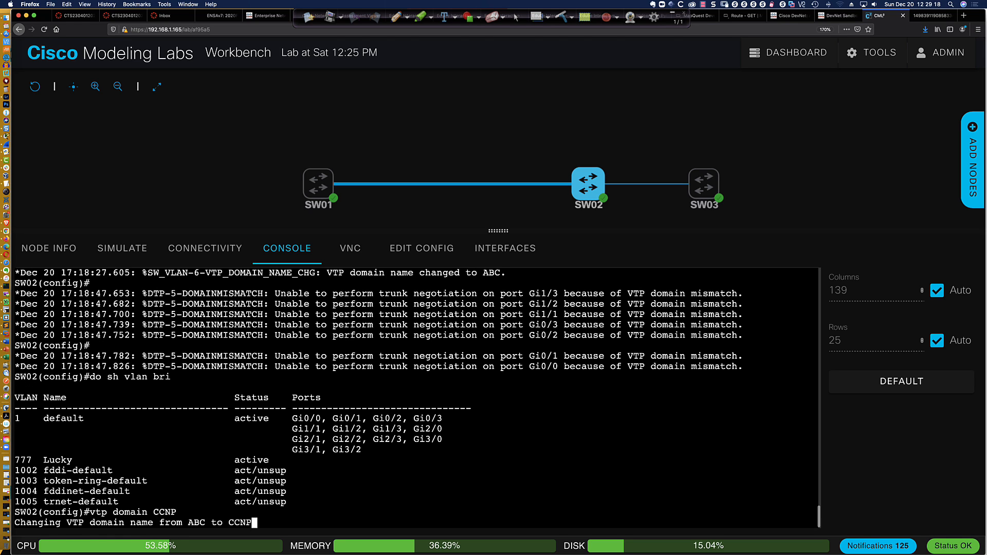
key(Return)
key(Return)
key(Return)
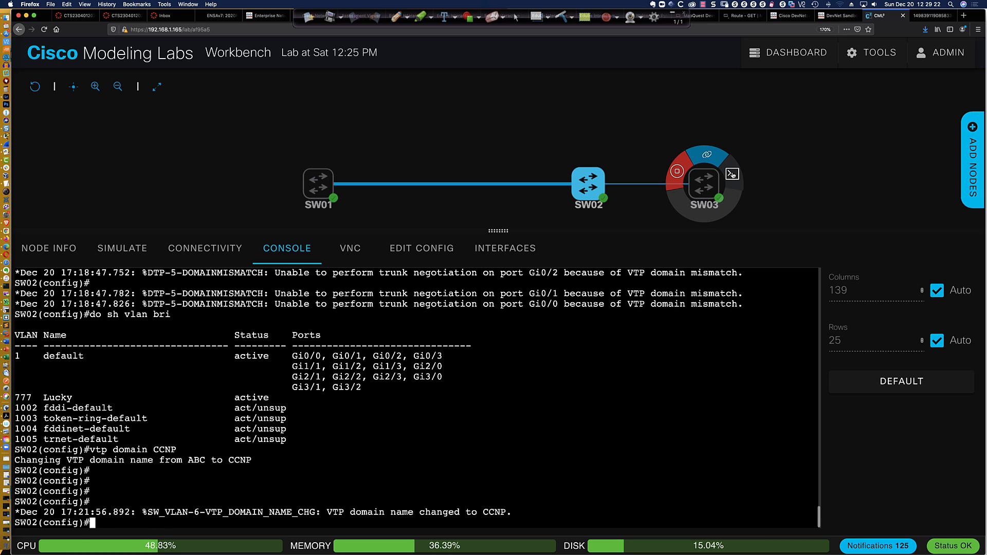
Rerun 'do sh vlan bri' on SW03, which still lists VLANs 10, 20 and 30
click(731, 175)
key(Return)
key(Return)
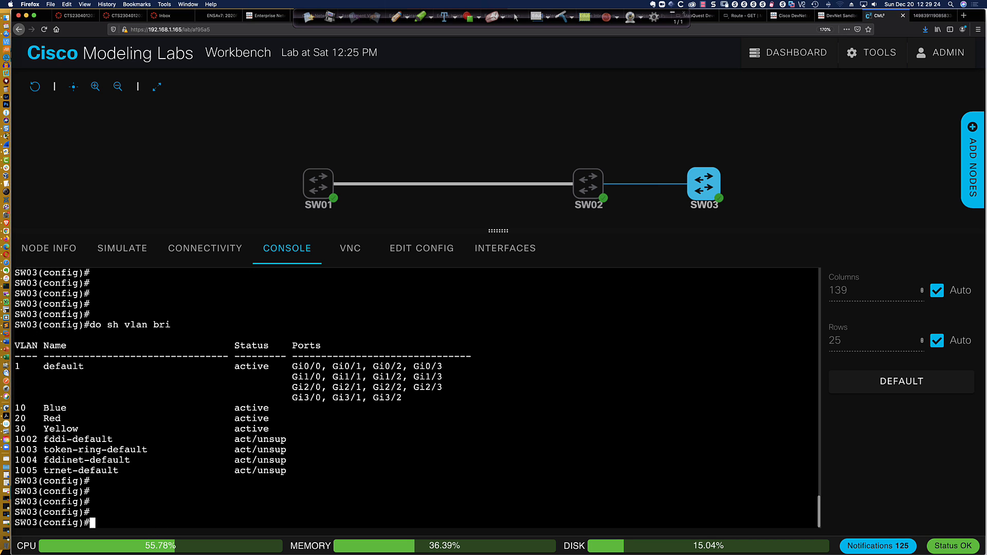
key(Up)
key(Return)
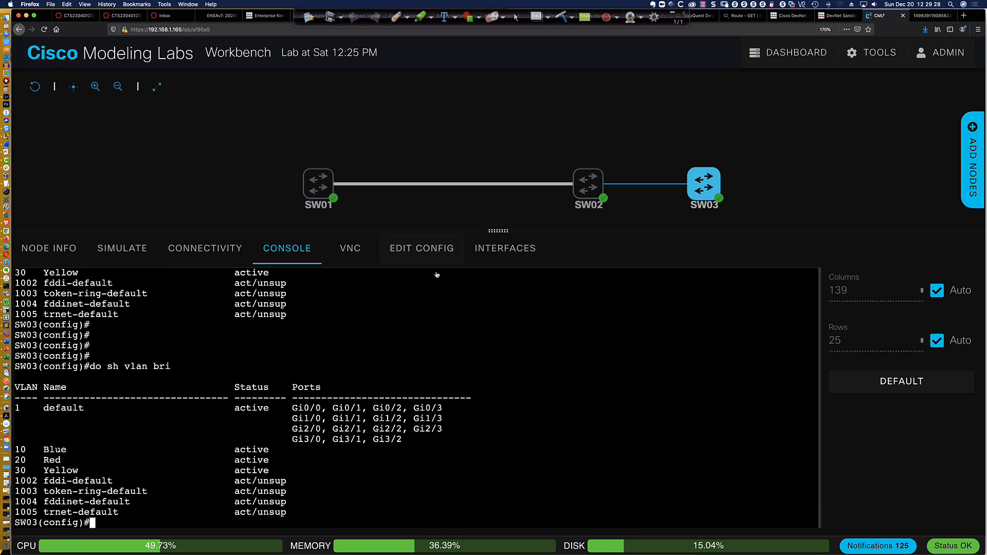
click(324, 188)
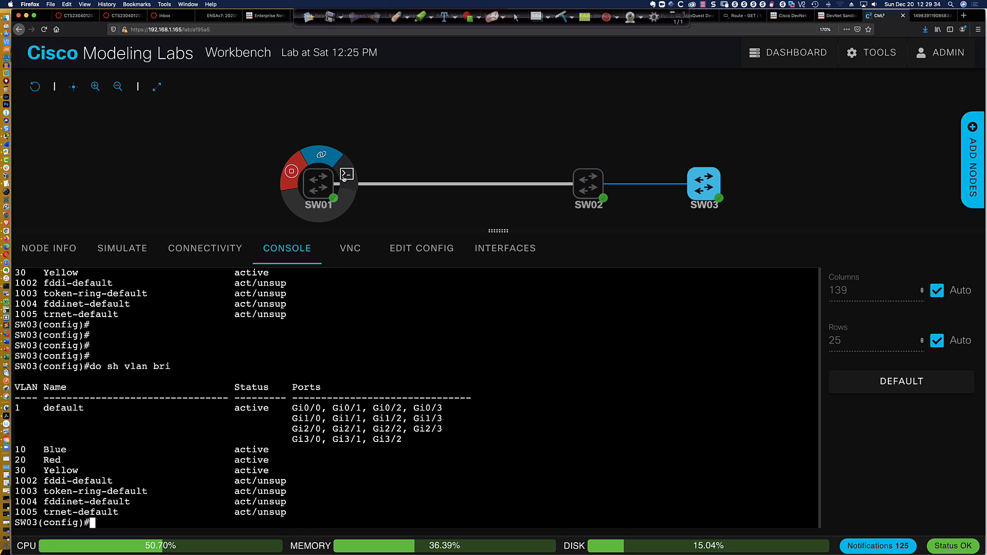
Create VLAN 90 named PROD on SW01 and list its VLANs with 'do sh vlan bri'
text(conf )
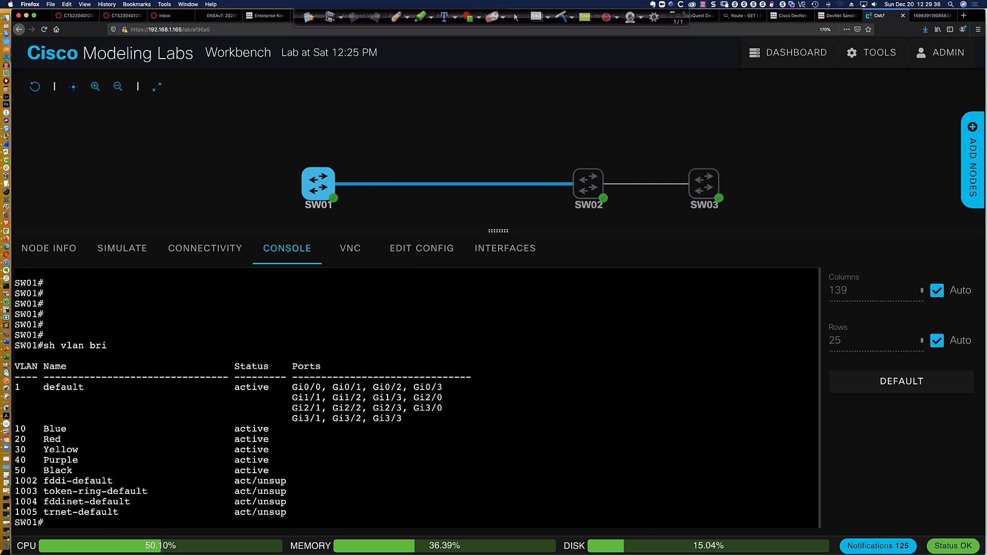
text(t)
key(Return)
text(vlan )
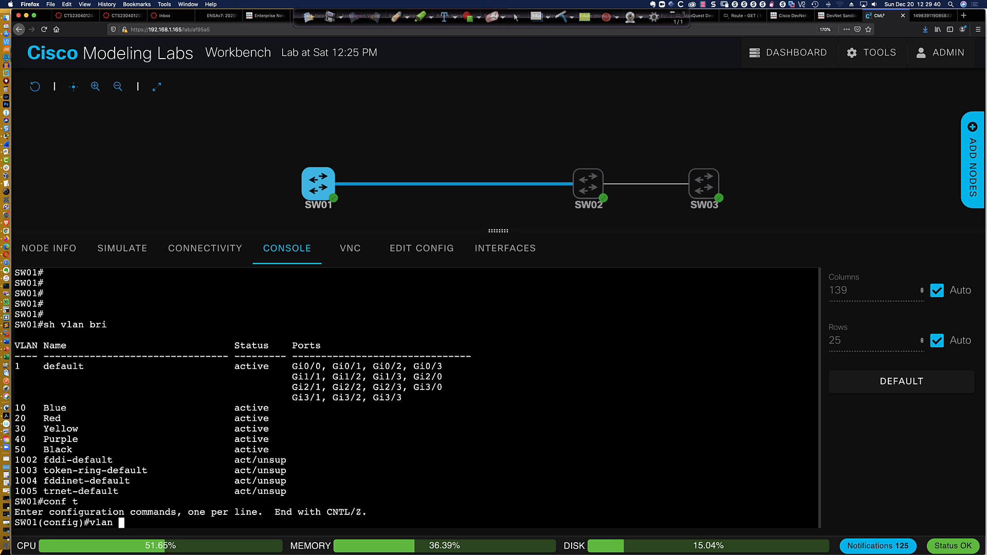
text(90)
key(Return)
text(name)
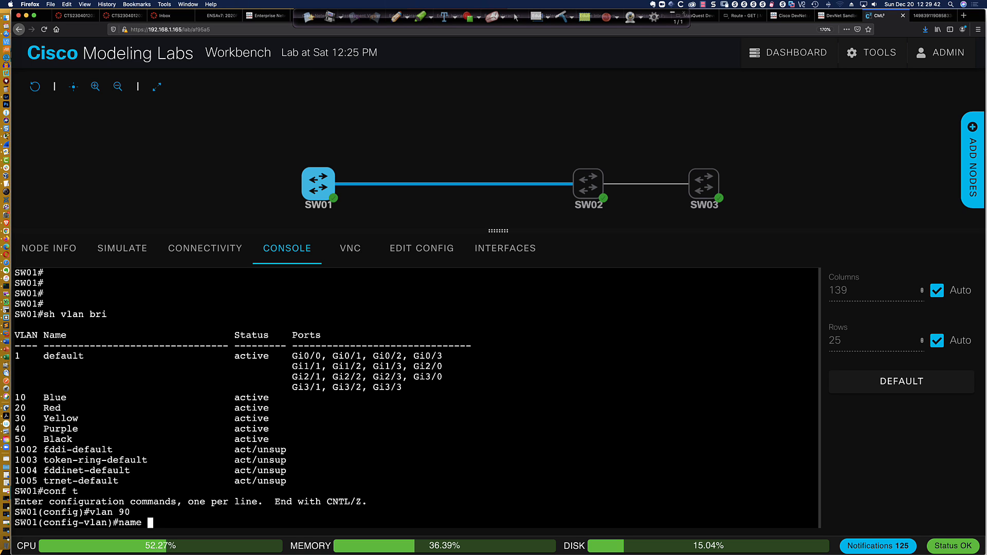
text( PROD)
key(Return)
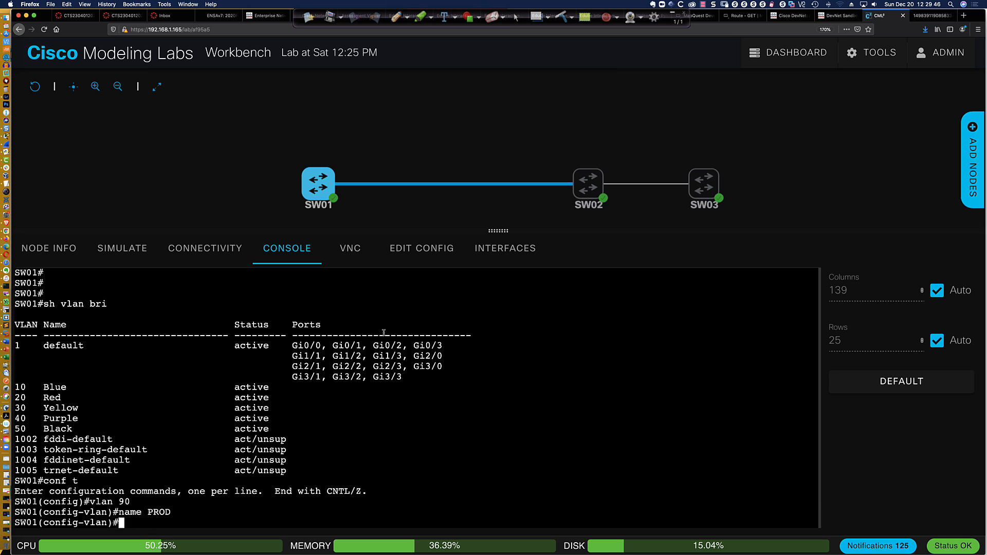
text(do sh vlan bri)
key(Return)
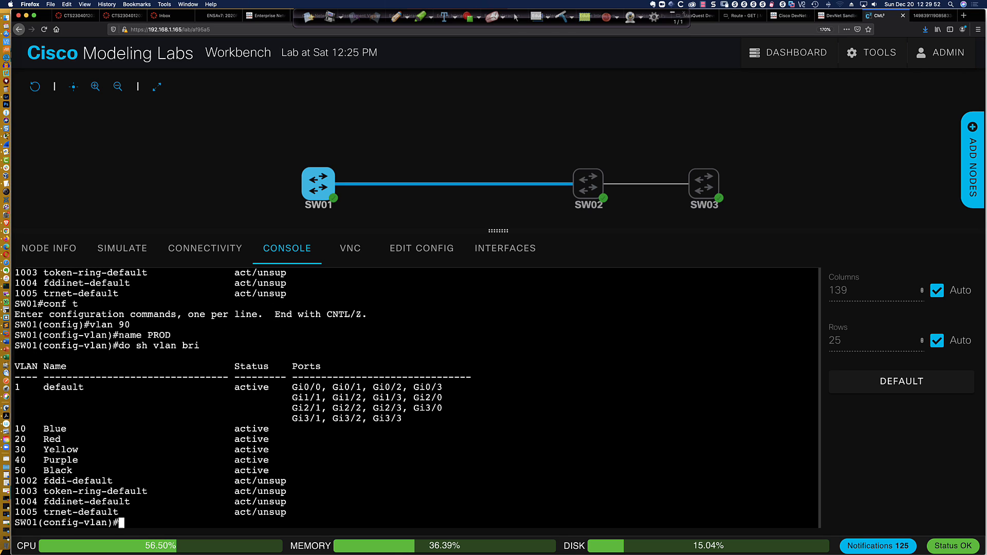
Exit configuration mode on SW01 and confirm VLAN 90 PROD alongside VLANs 10–50
text(end)
key(Return)
key(Return)
key(Return)
key(Return)
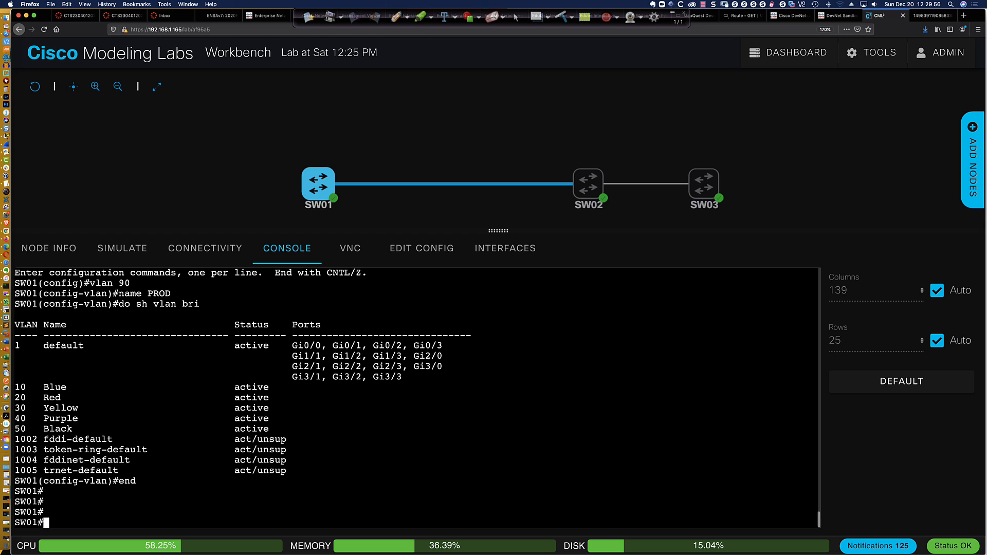
text(sh vlan bri)
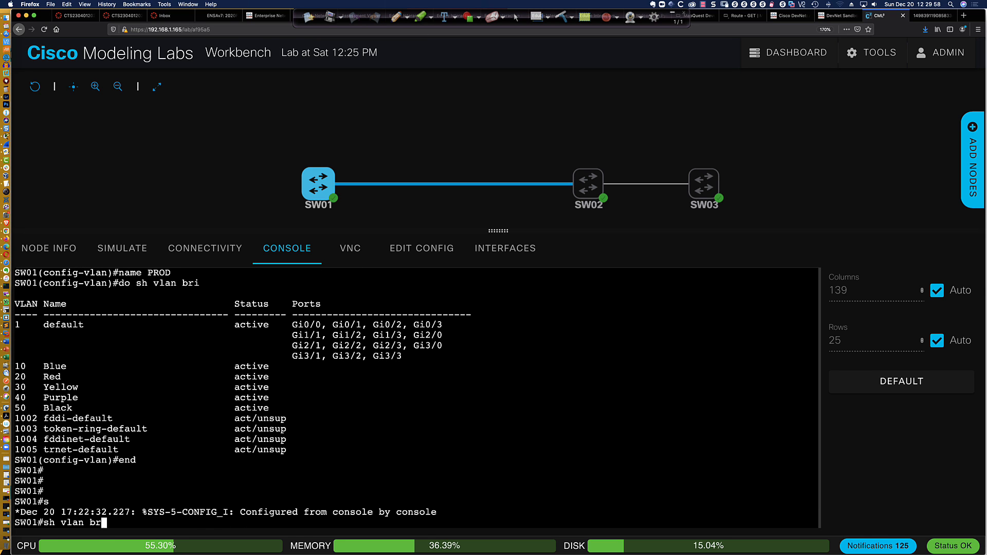
key(Return)
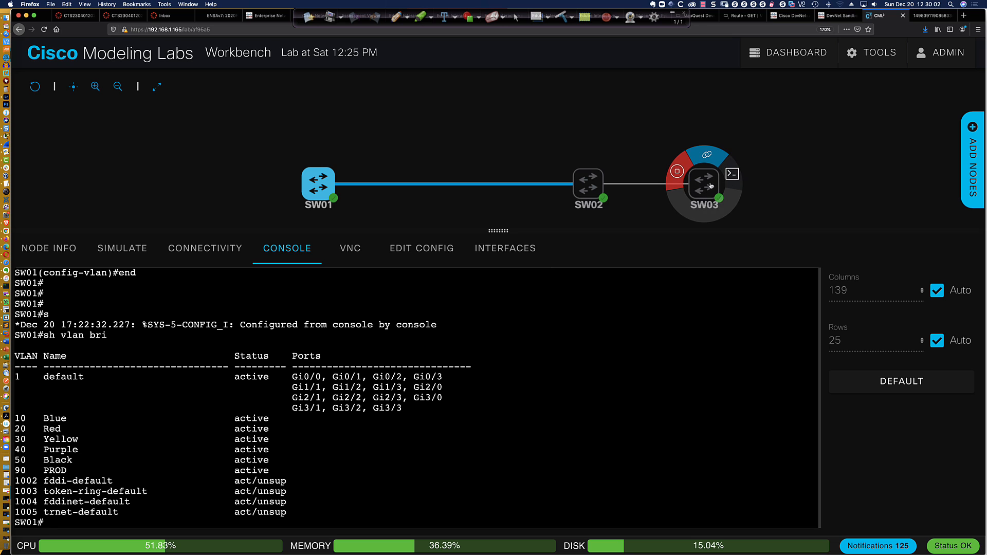
Refresh SW03's VLAN summary, now showing 40 Purple, 50 Black and 90 PROD via VTP
click(732, 175)
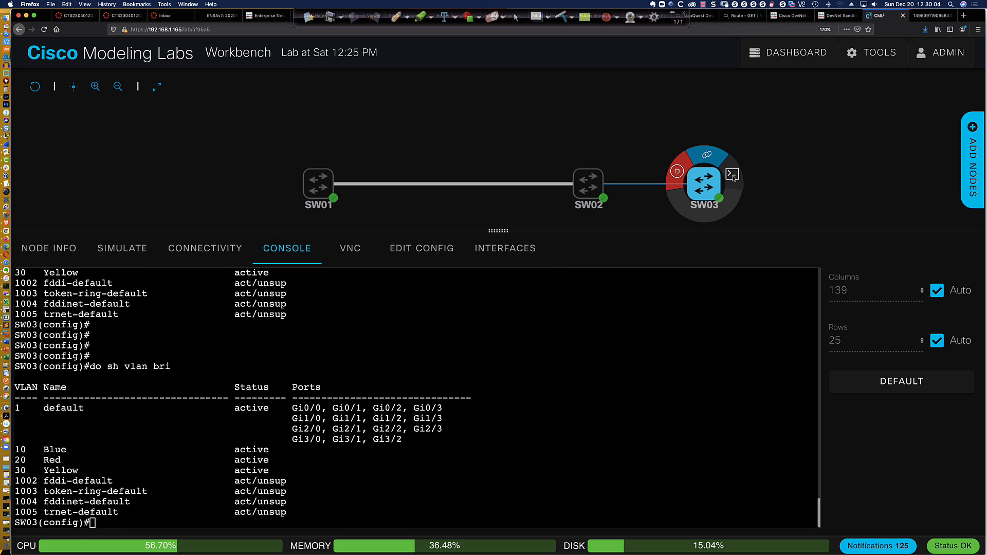
click(653, 344)
key(Return)
key(Return)
key(Return)
key(Return)
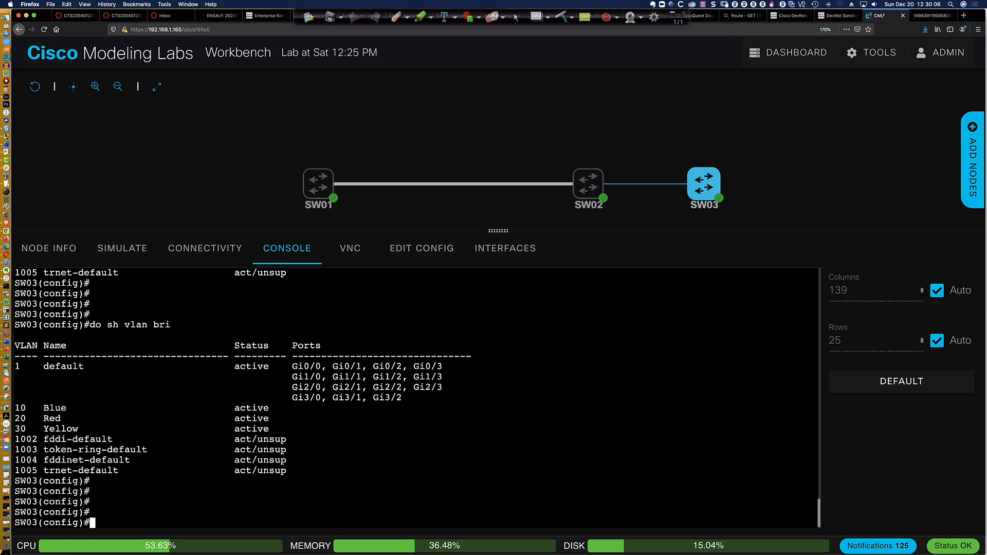
key(Up)
key(Return)
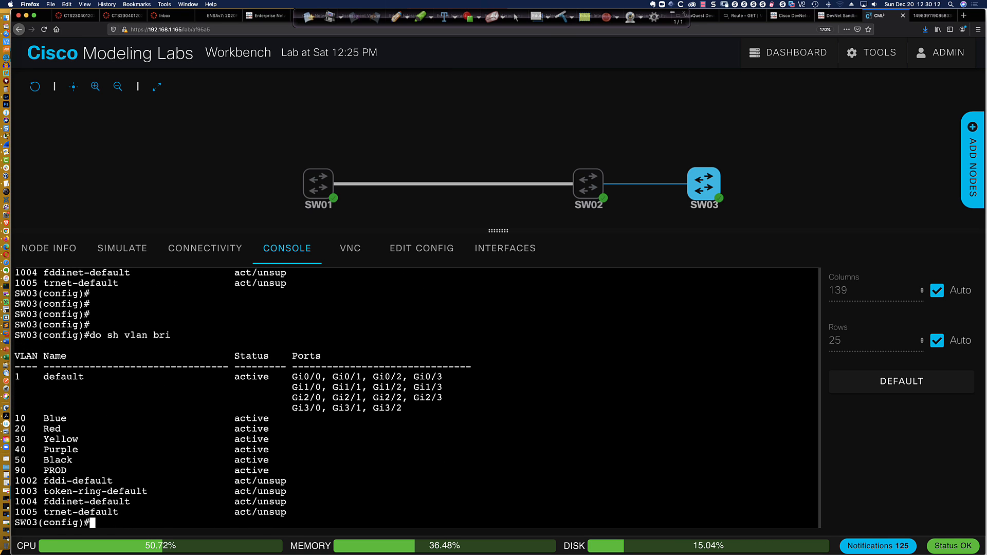
mouse_move(601, 200)
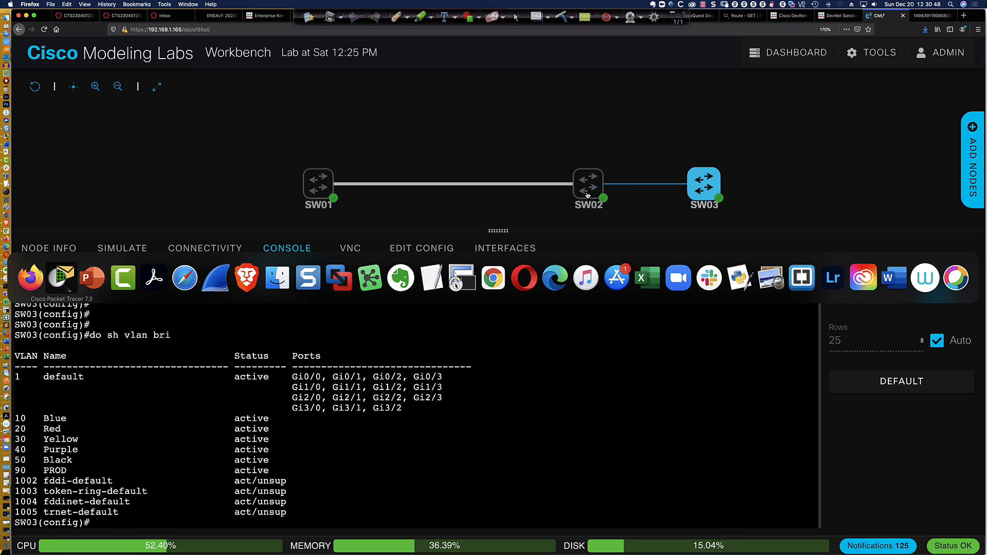
Show the VTP & DTP Tutorial slide, hide the annotation tools, then view the Dynamic Trunk Protocol patent PDF
click(61, 278)
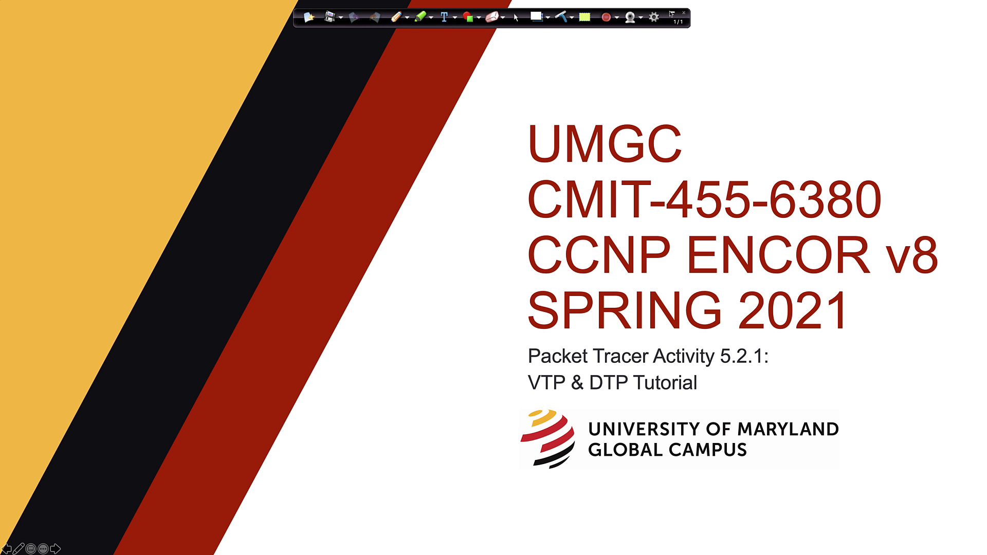
click(674, 16)
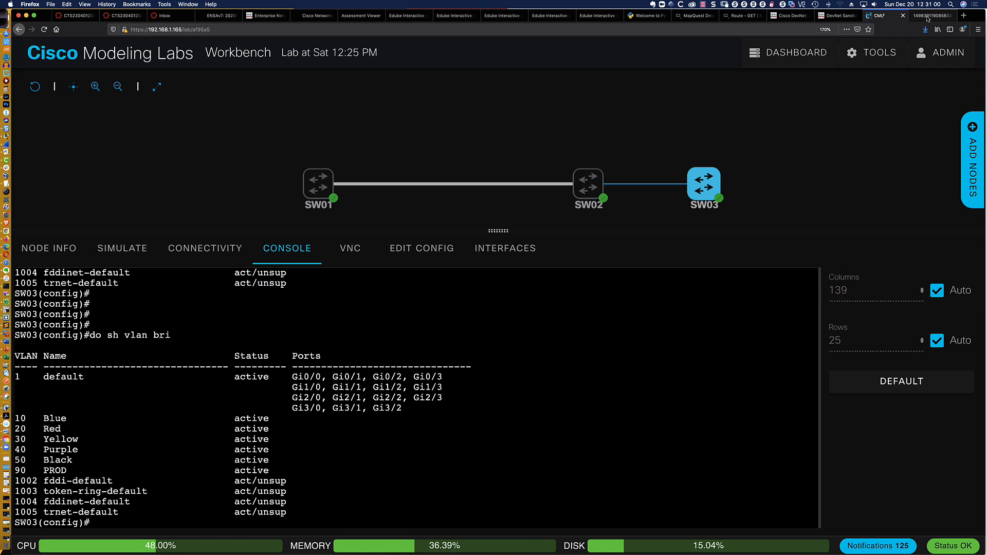
click(928, 17)
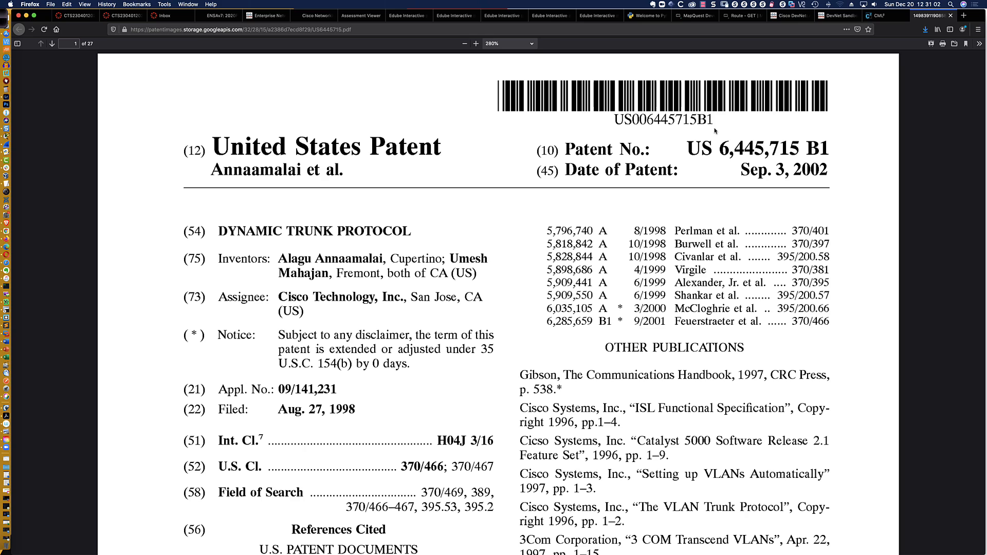
scroll(715, 131, down, 2)
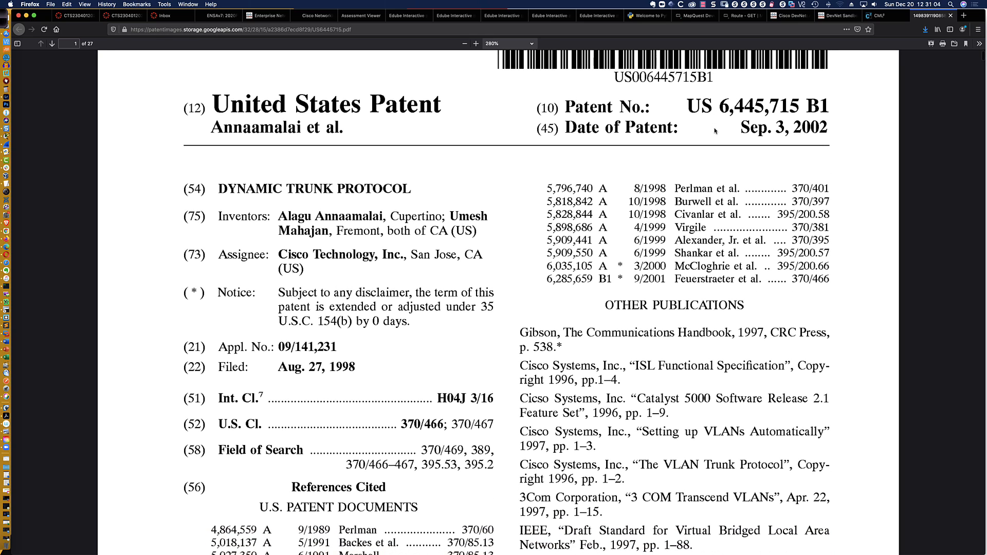
scroll(714, 131, down, 2)
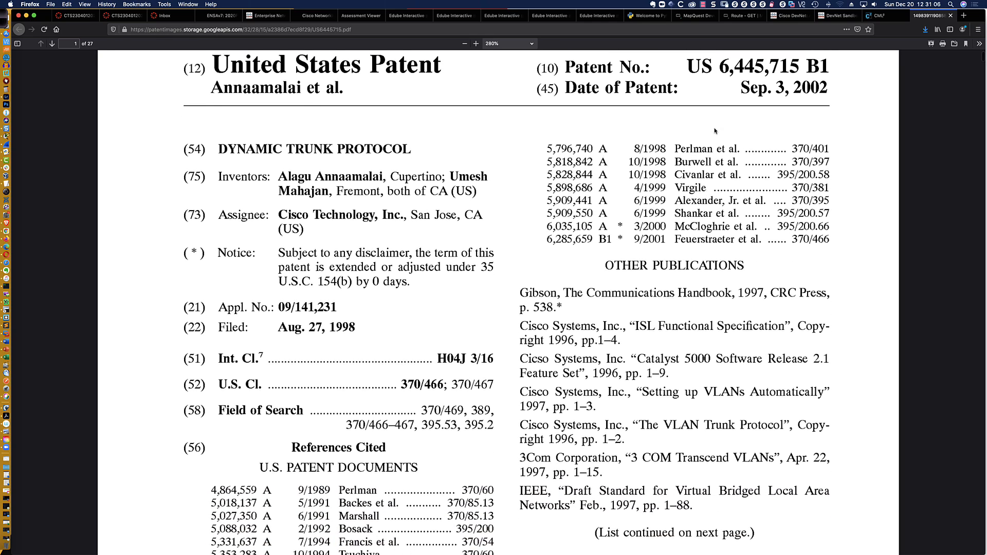
scroll(714, 131, down, 1)
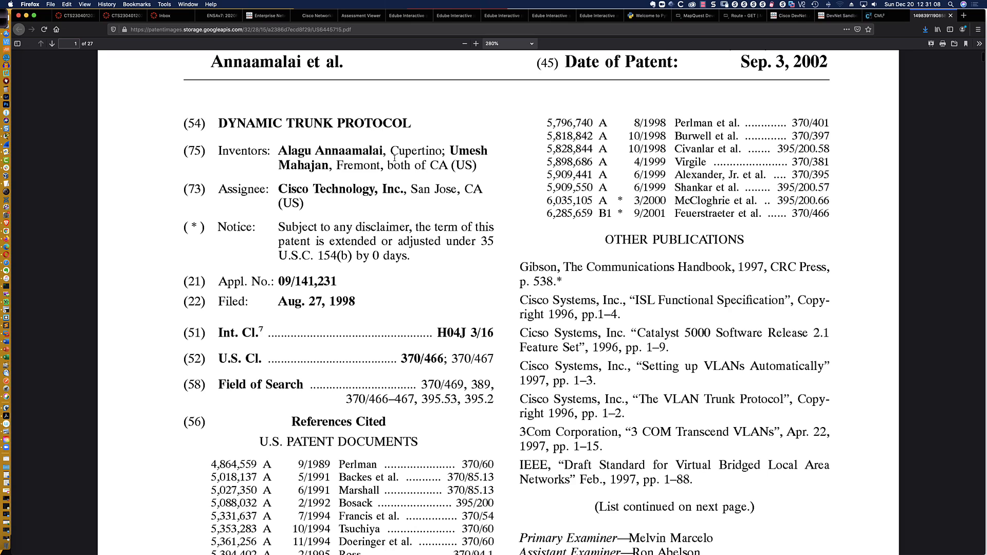
drag(263, 123, 411, 123)
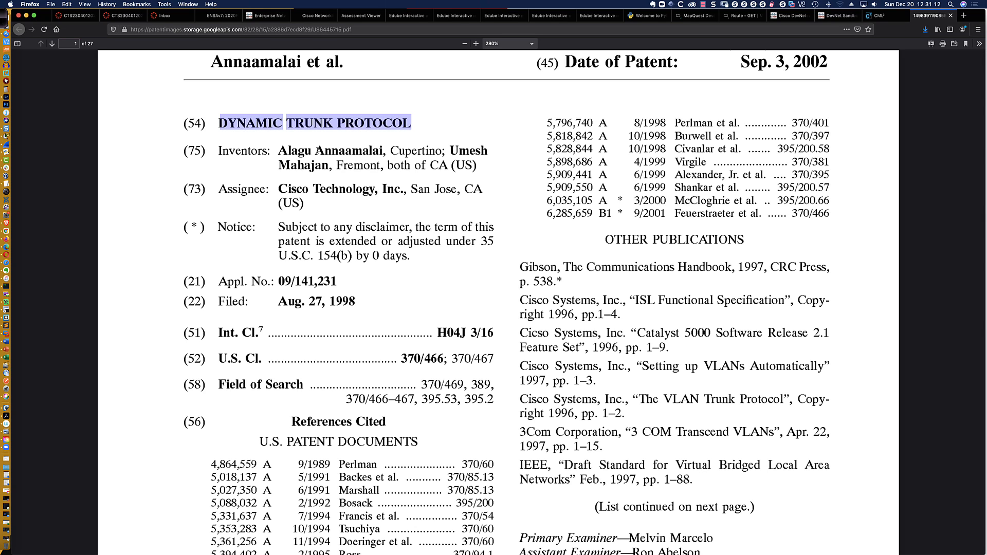
click(290, 151)
drag(280, 150, 483, 168)
click(484, 166)
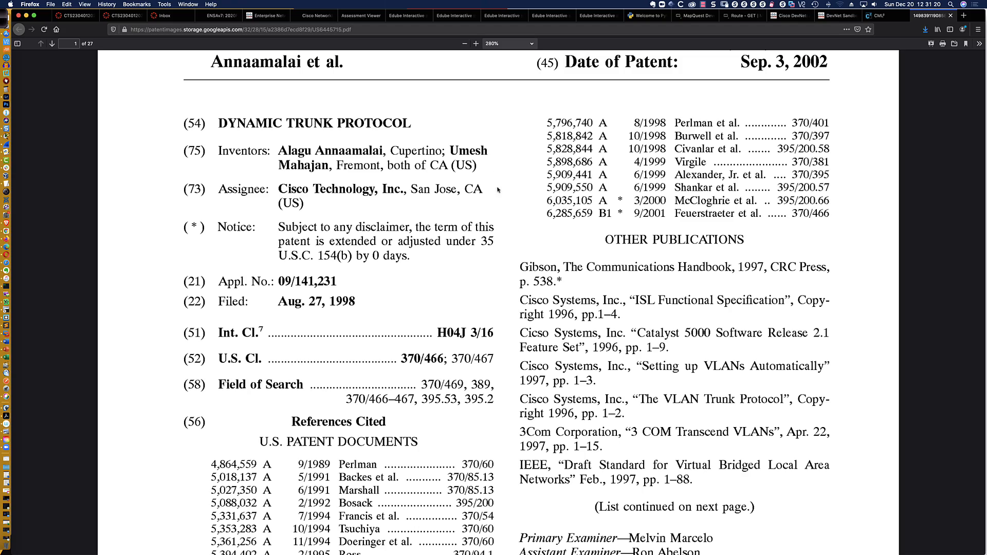
scroll(673, 350, down, 5)
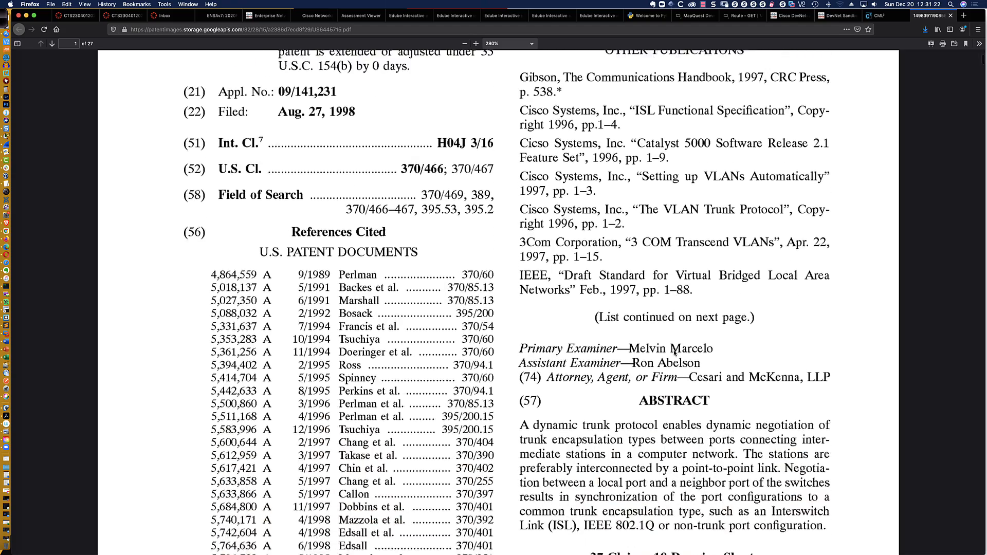
scroll(675, 352, down, 4)
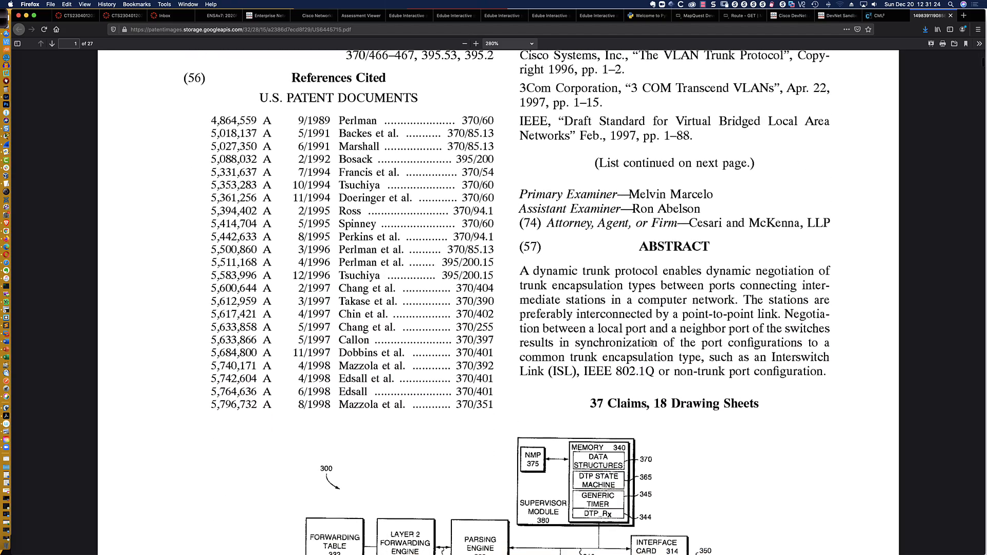
scroll(651, 343, up, 12)
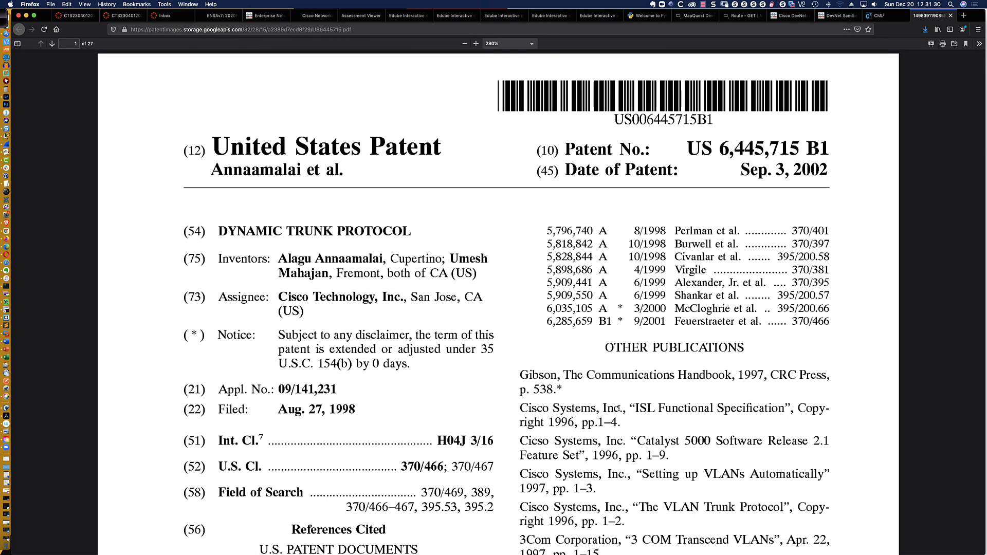
drag(610, 406, 828, 411)
scroll(658, 411, down, 2)
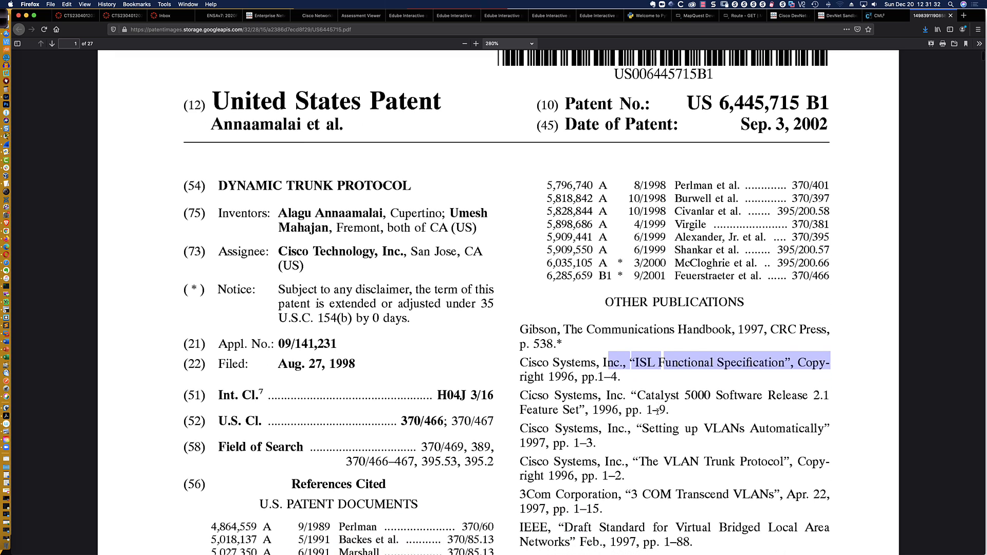
click(657, 412)
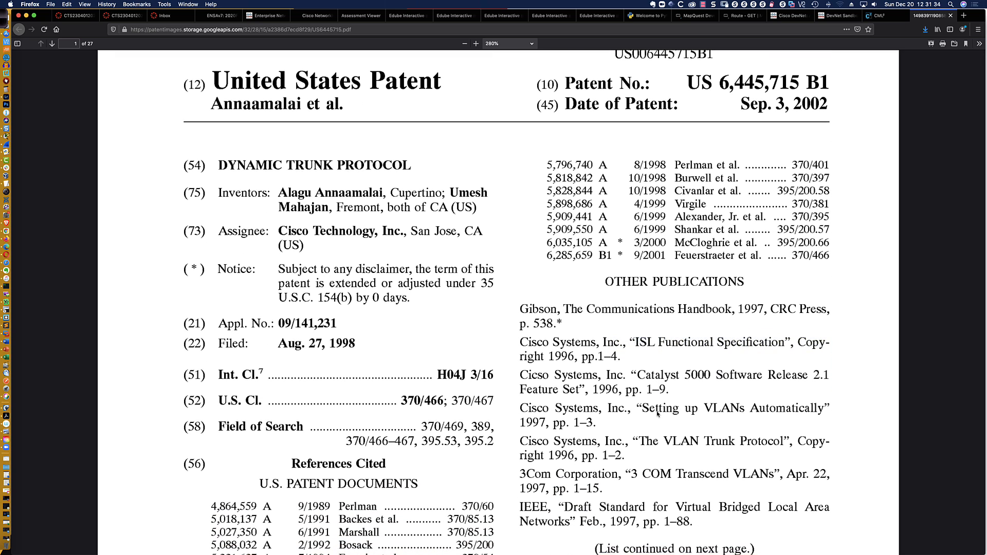
scroll(514, 308, up, 2)
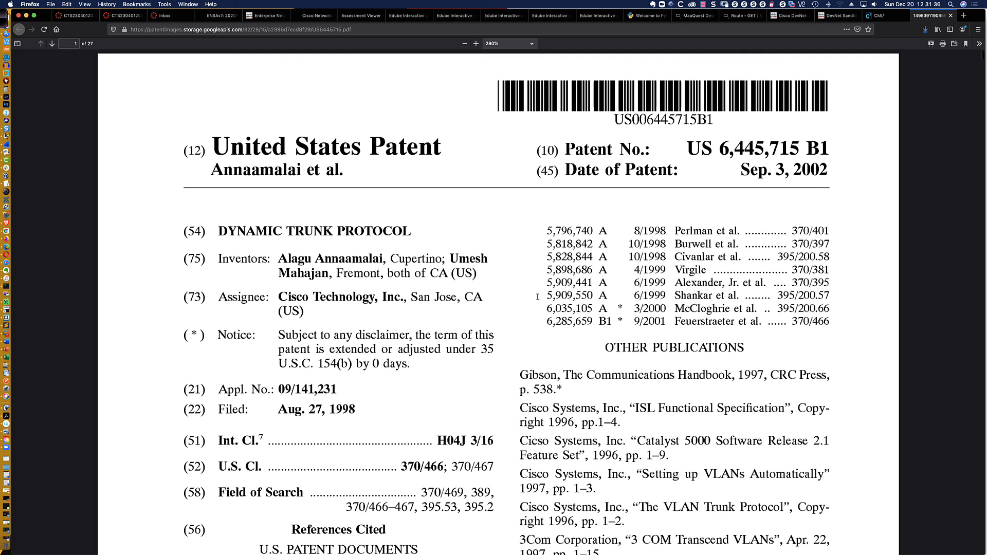
drag(689, 149, 834, 149)
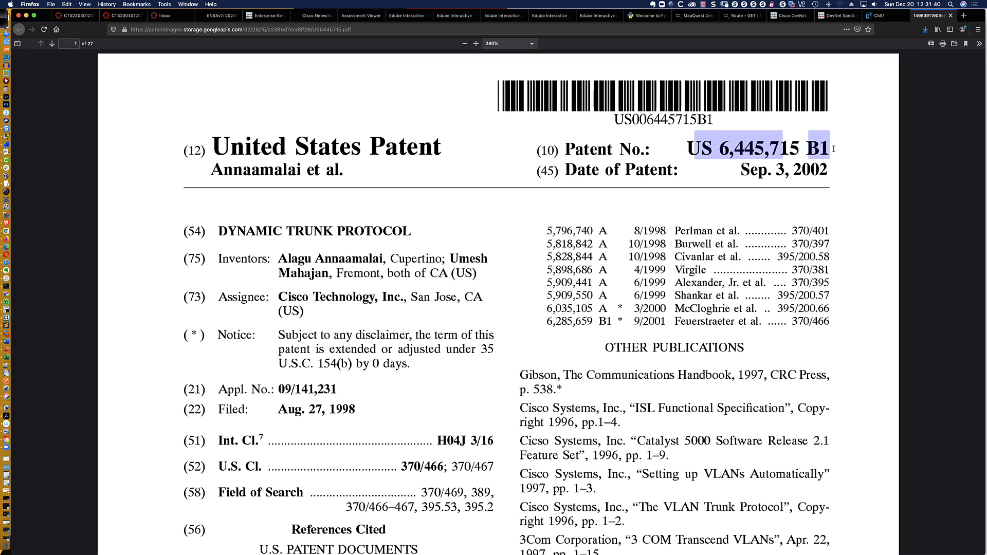
click(834, 149)
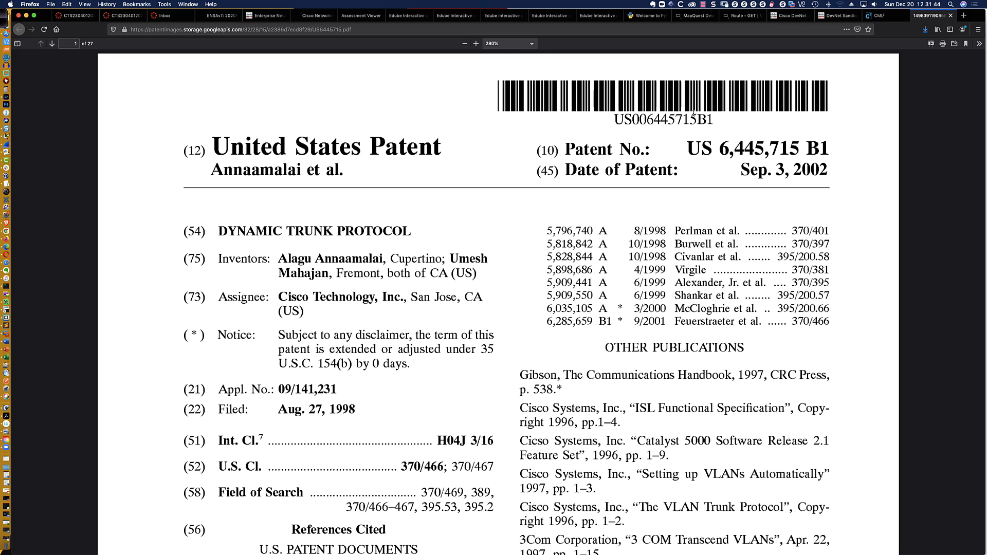
Return to the CML lab, then bring PowerPoint's UMGC CCNP ENCOR v8 title slide to the front
click(879, 16)
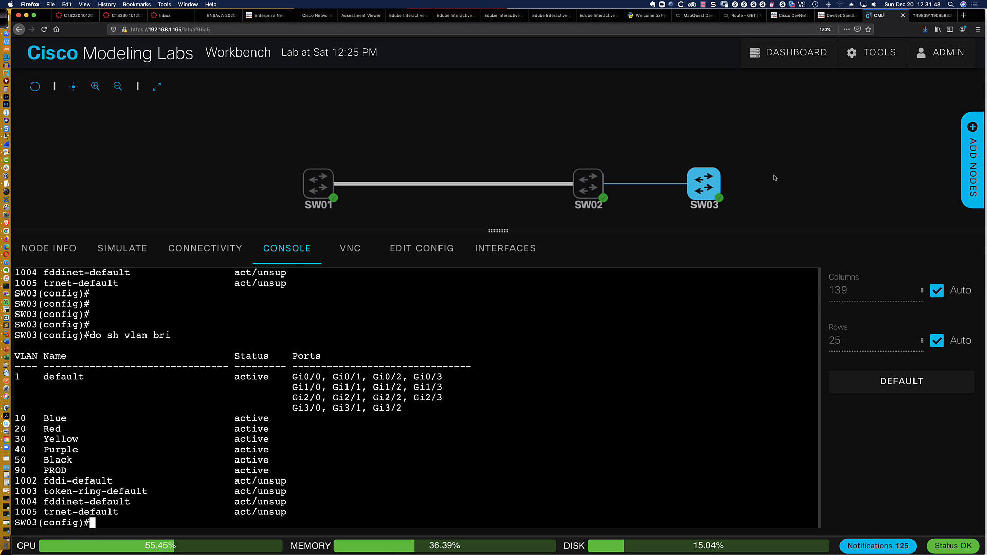
key(ctrl+F3)
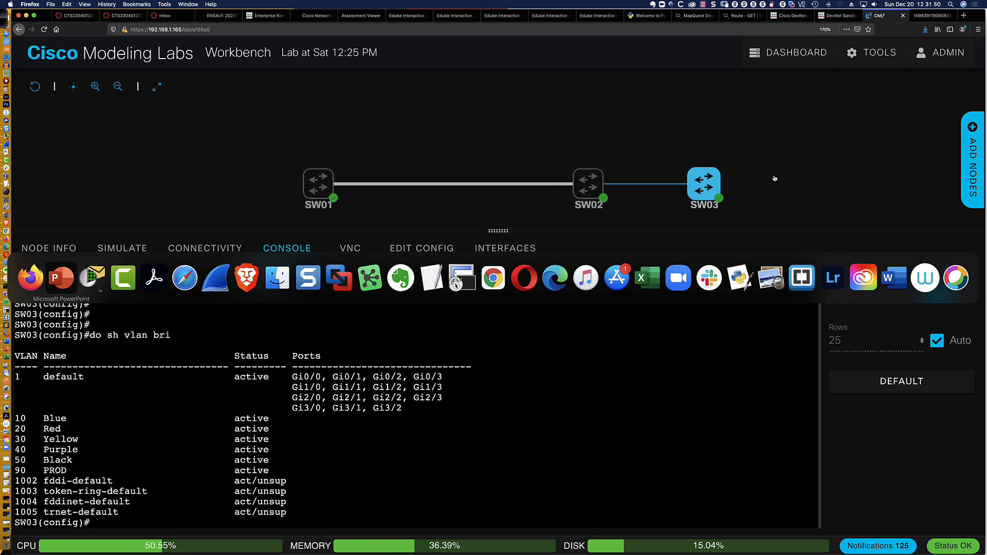
key(Return)
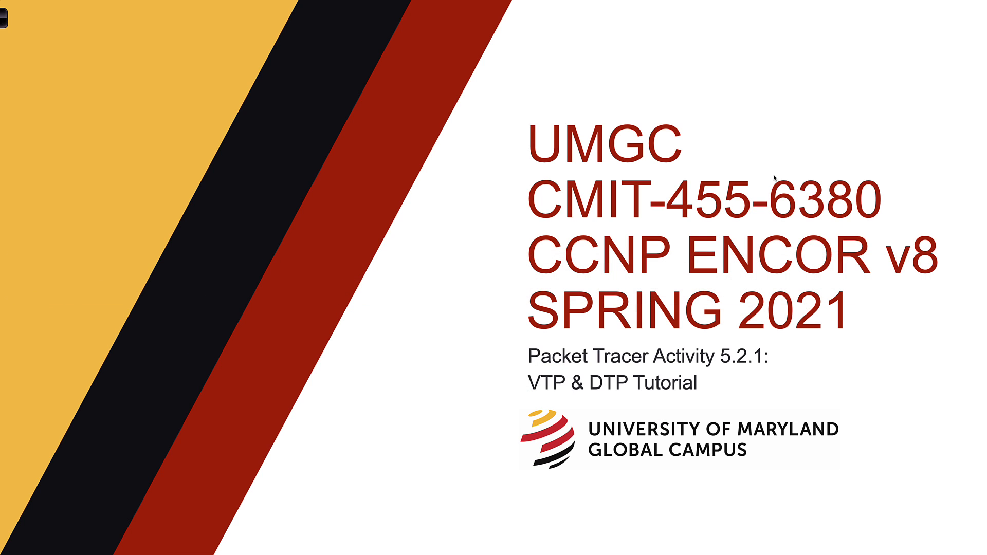